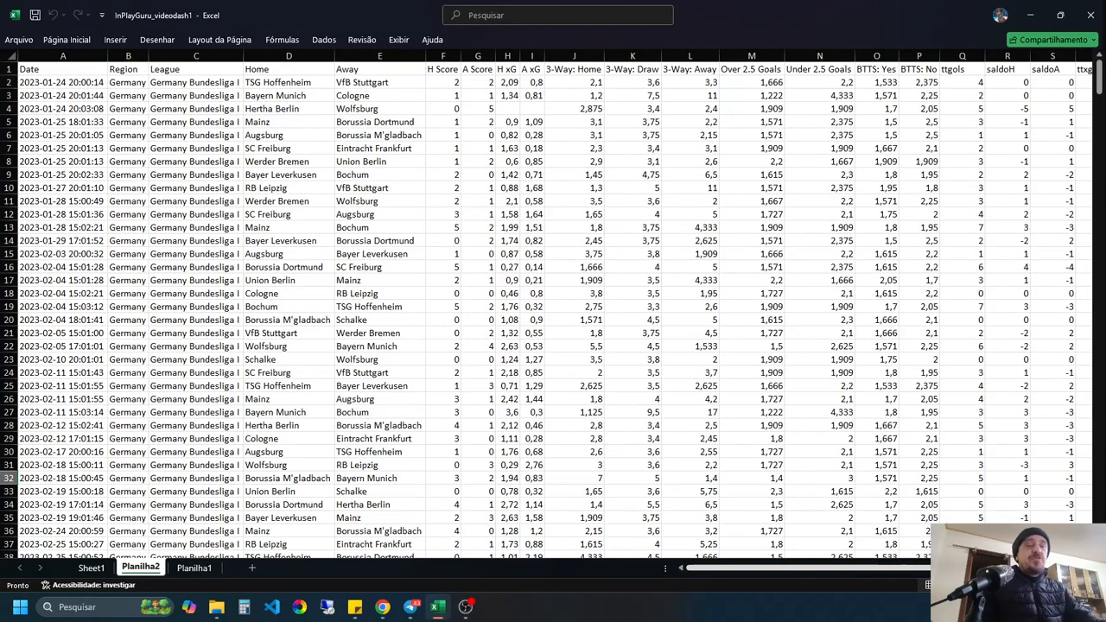
left_click_drag(691, 568, 816, 568)
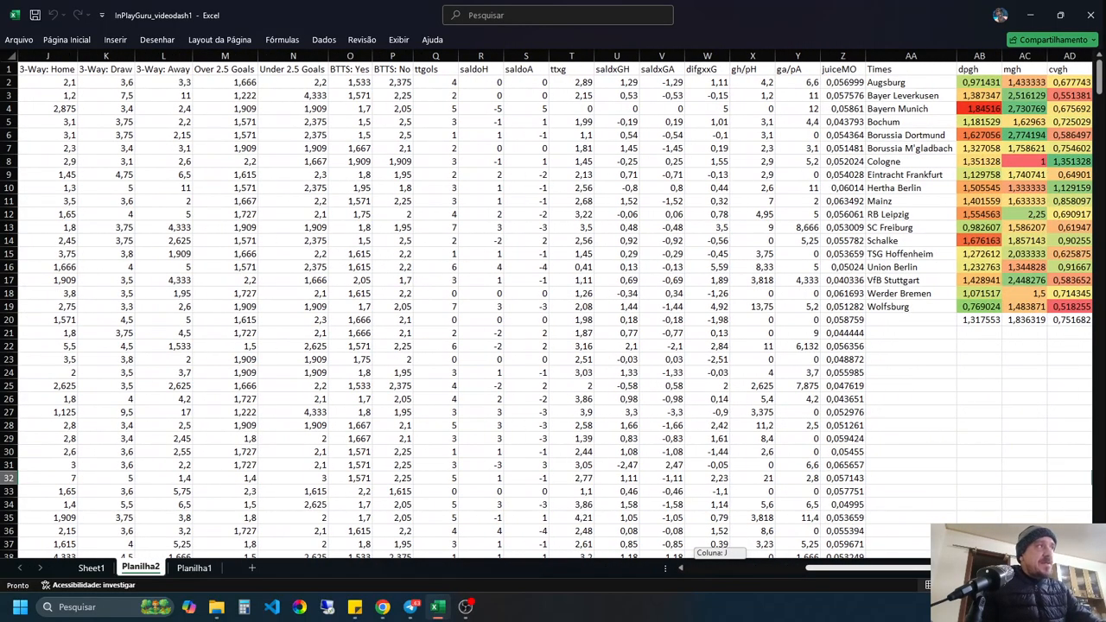
scroll(553, 311, "right", 3)
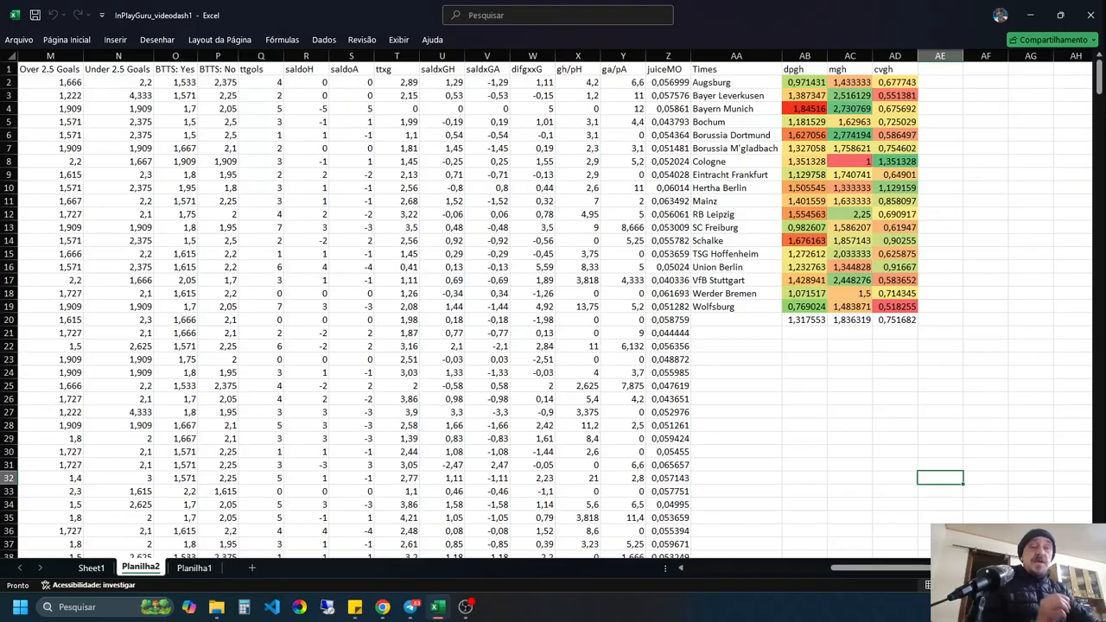
left_click(778, 568)
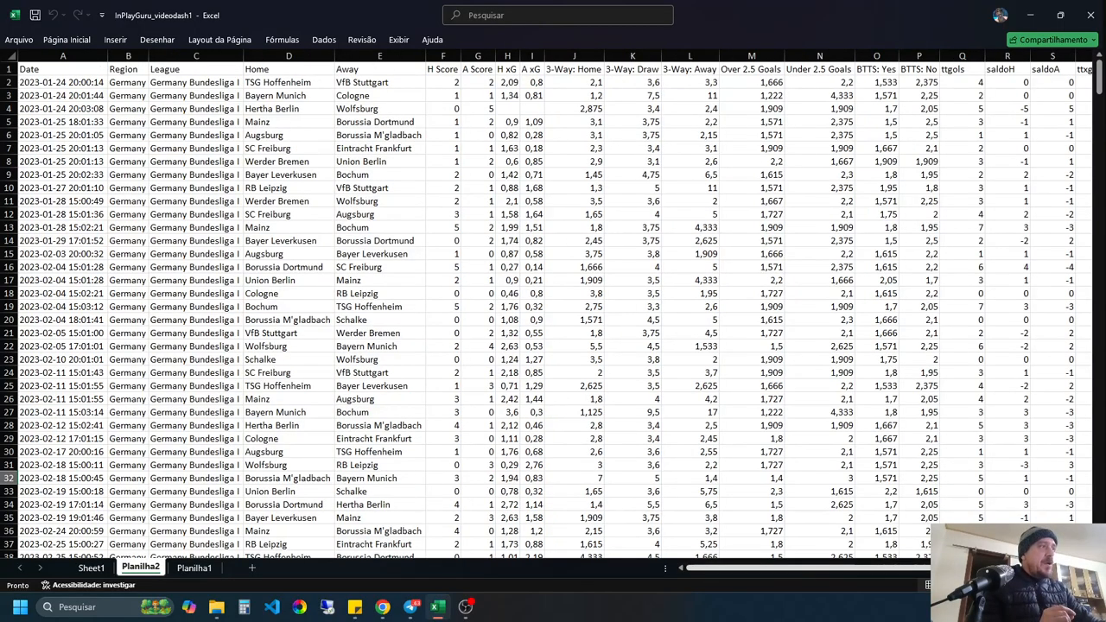
Step: Fill columns Q to Y, from ttgols to ga/pA, with light blue on the Planilha2 sheet
left_click_drag(778, 568, 815, 568)
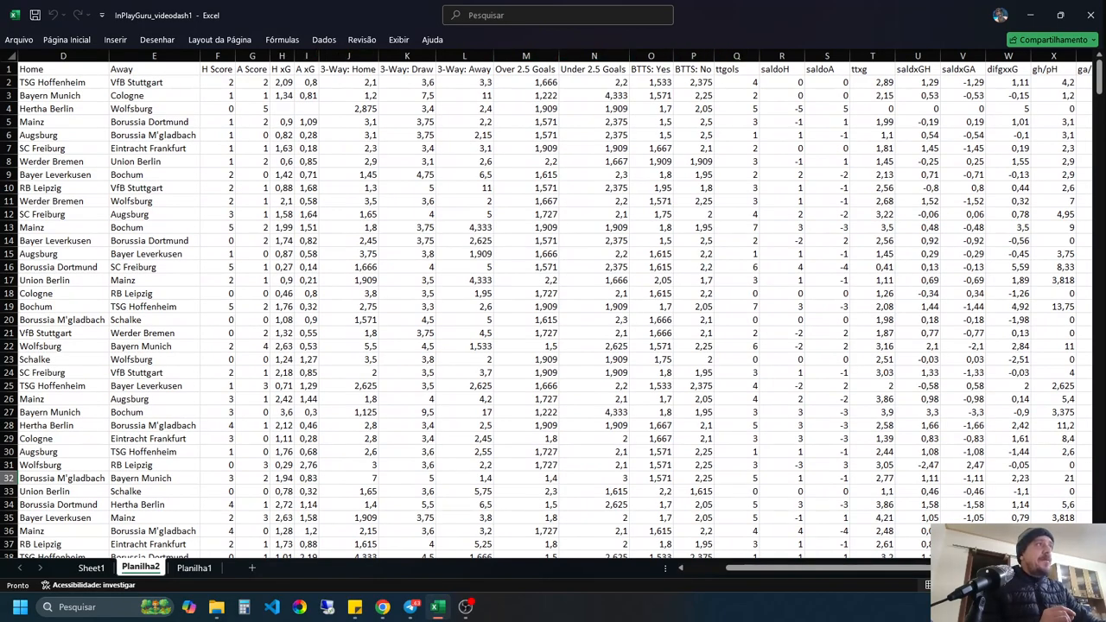
left_click(737, 56)
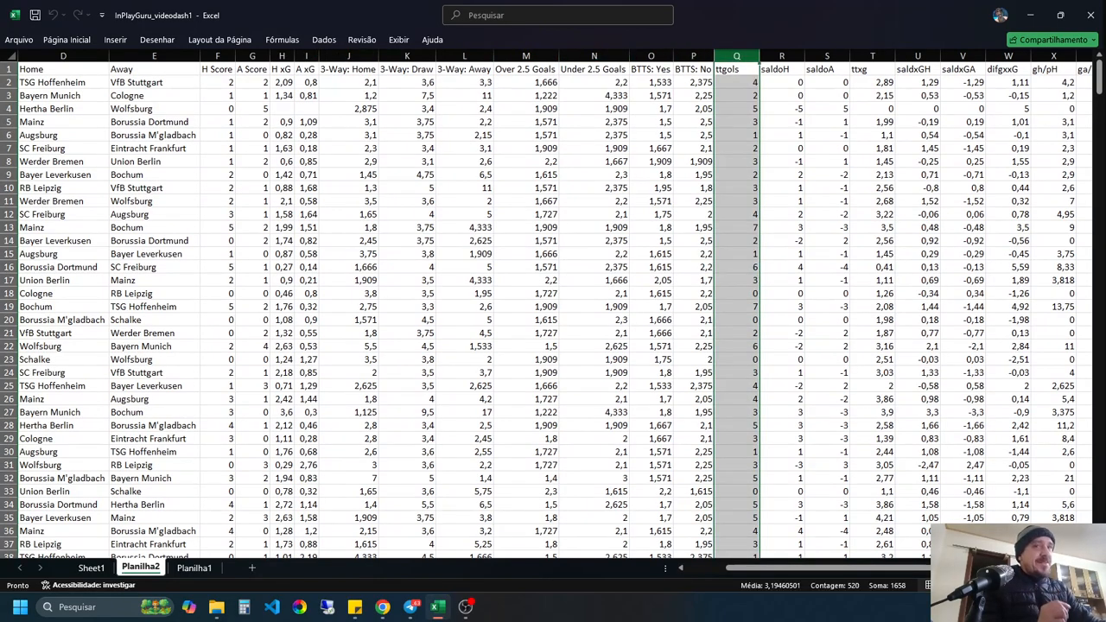
left_click_drag(737, 56, 842, 57)
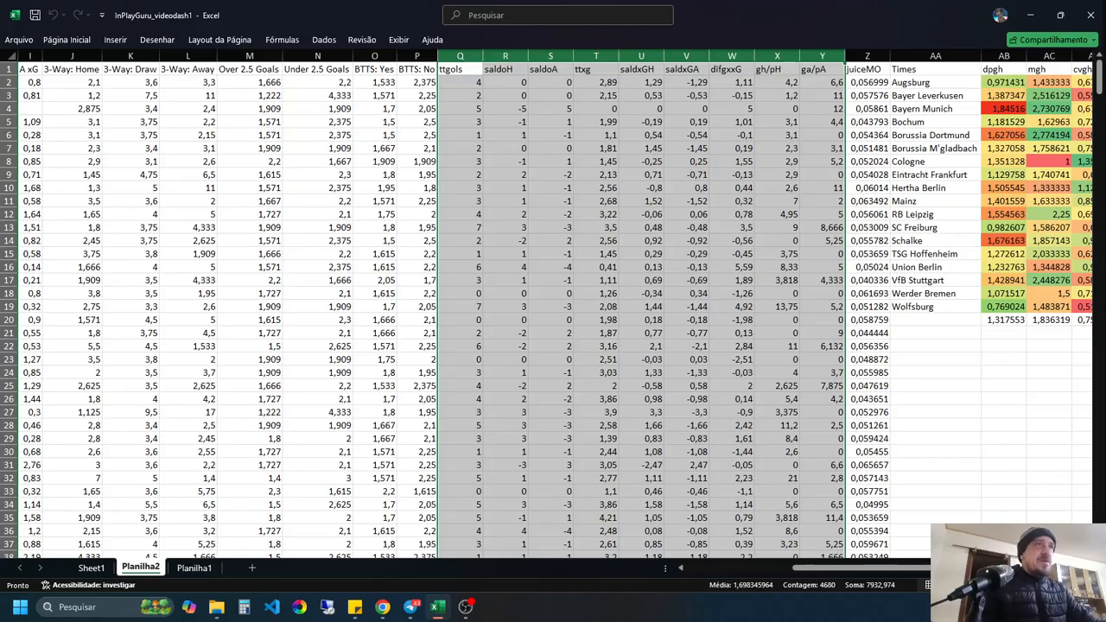
left_click(67, 40)
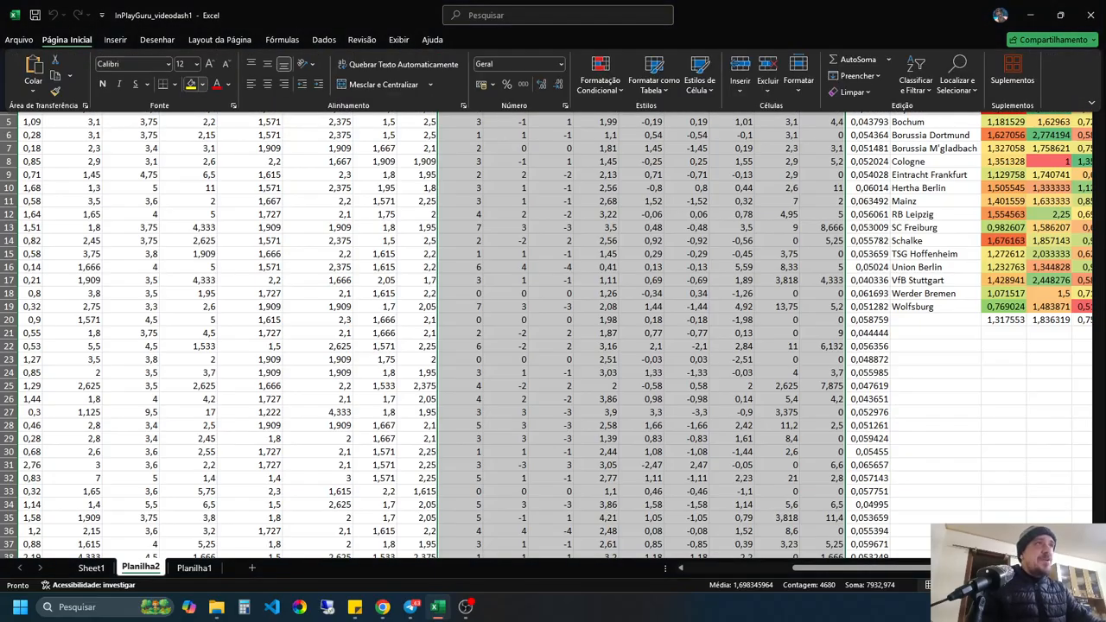
left_click(201, 84)
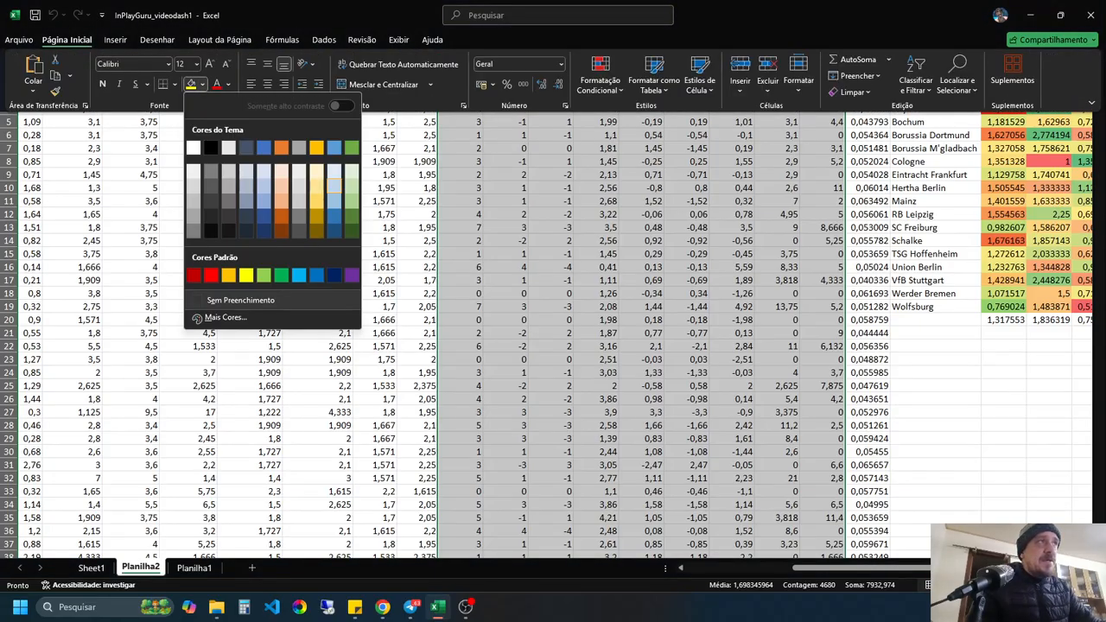
left_click(334, 185)
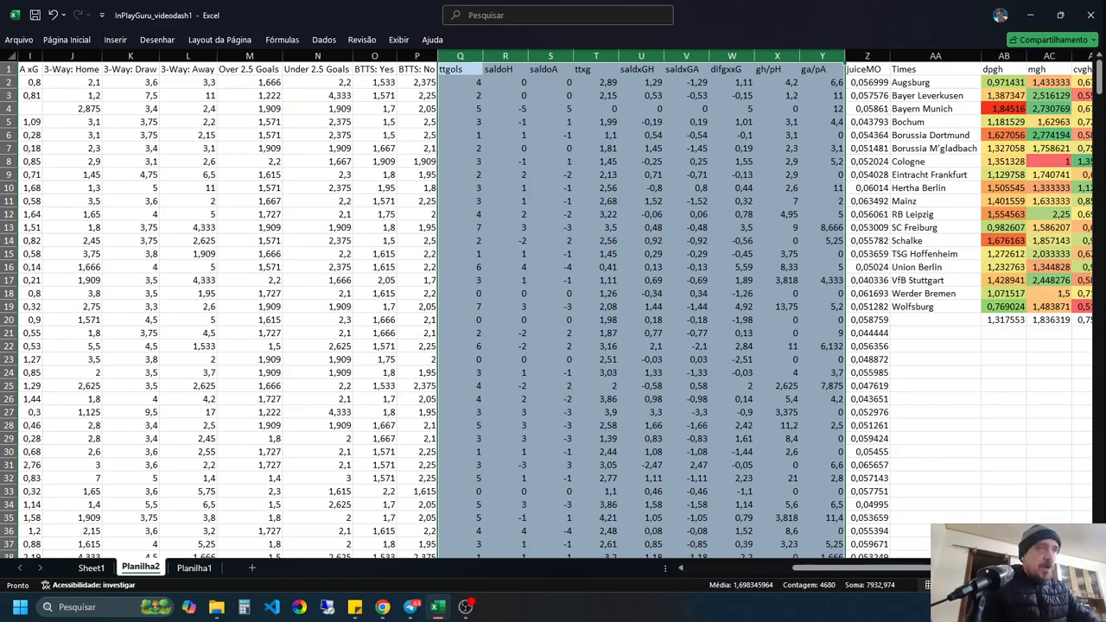
Step: Apply the same light blue fill to the ga/pA and juiceMO columns, Y and Z
left_click_drag(863, 568, 876, 567)
left_click_drag(798, 55, 843, 56)
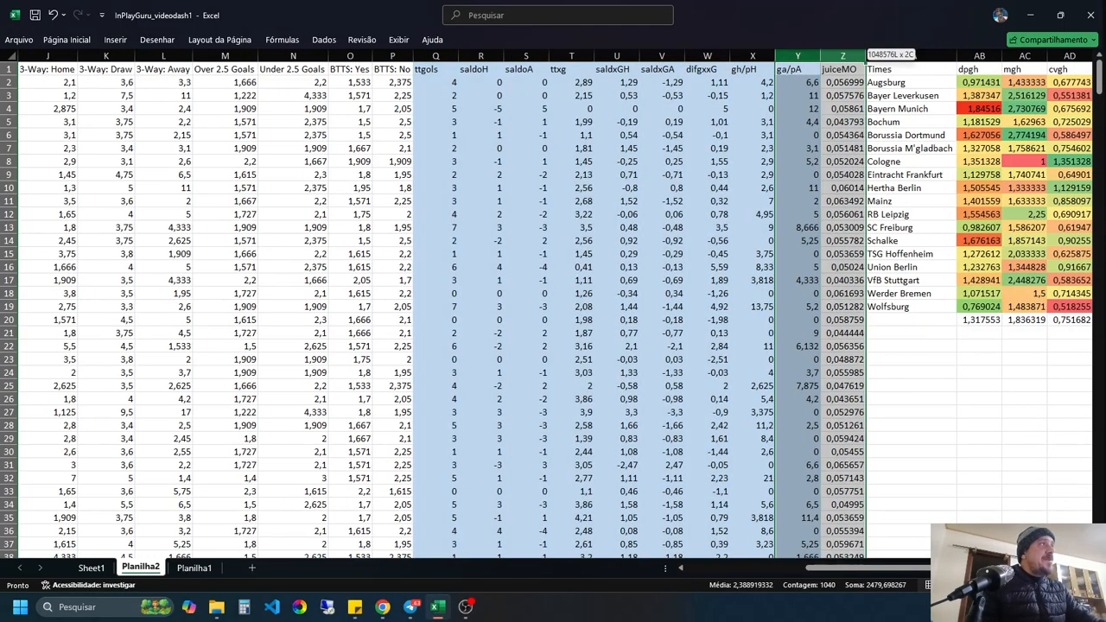
left_click(66, 40)
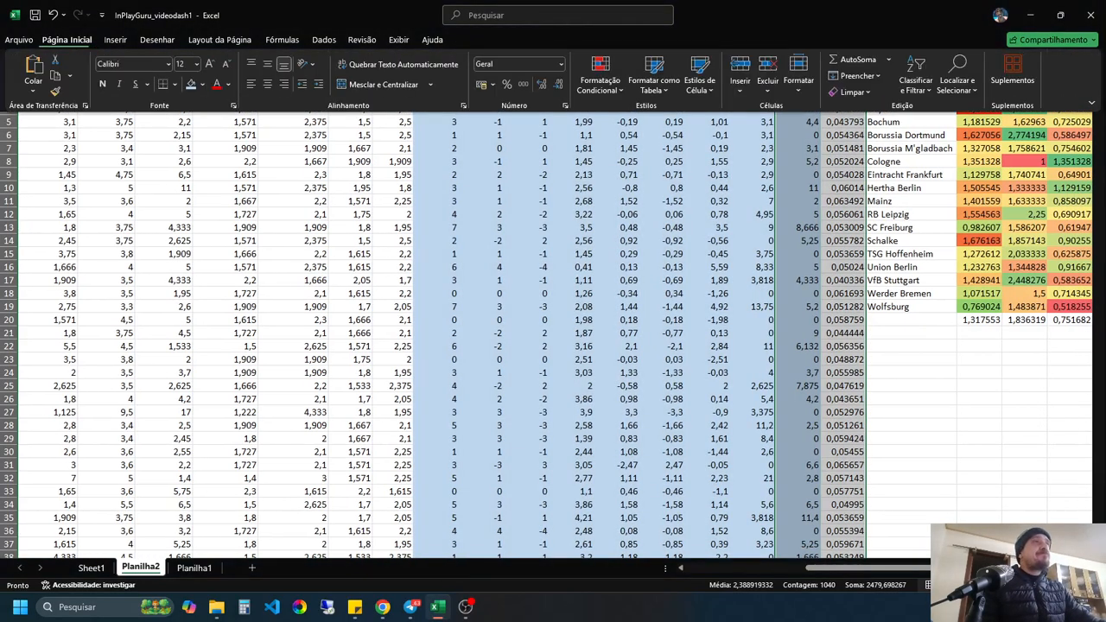
left_click(809, 585)
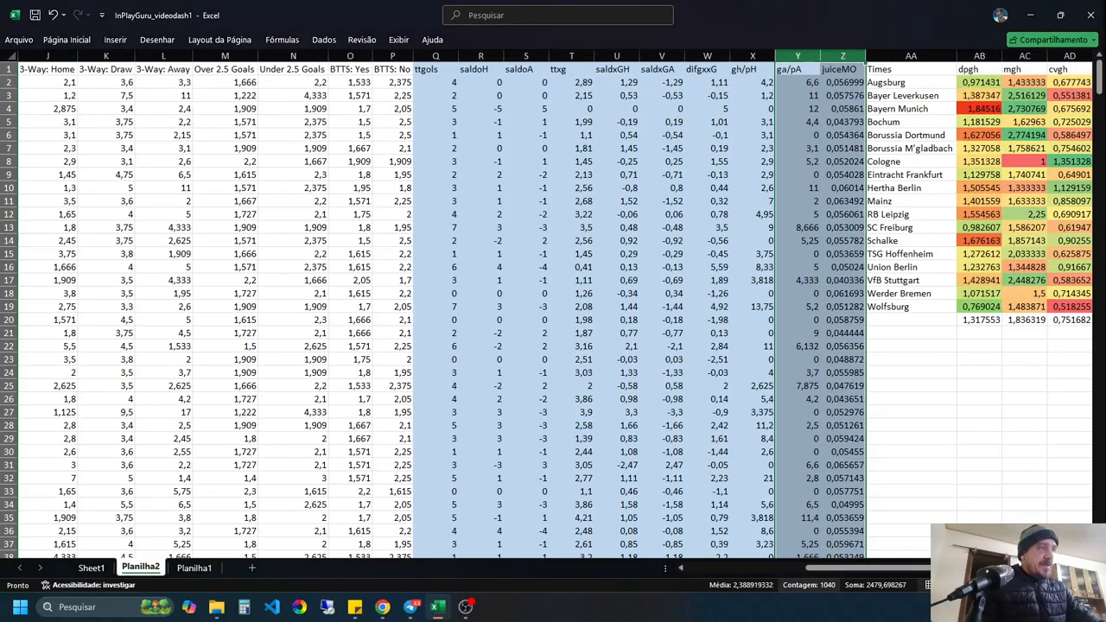
Step: Turn on the formula bar display above the worksheet
scroll(554, 302, "right", 5)
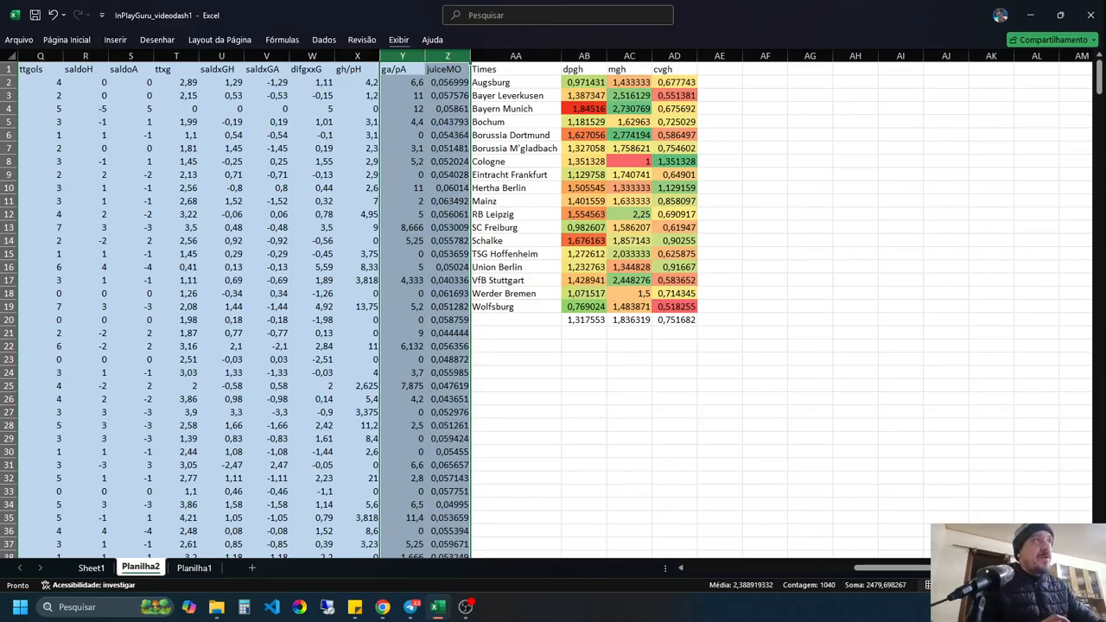
left_click(398, 40)
left_click(225, 93)
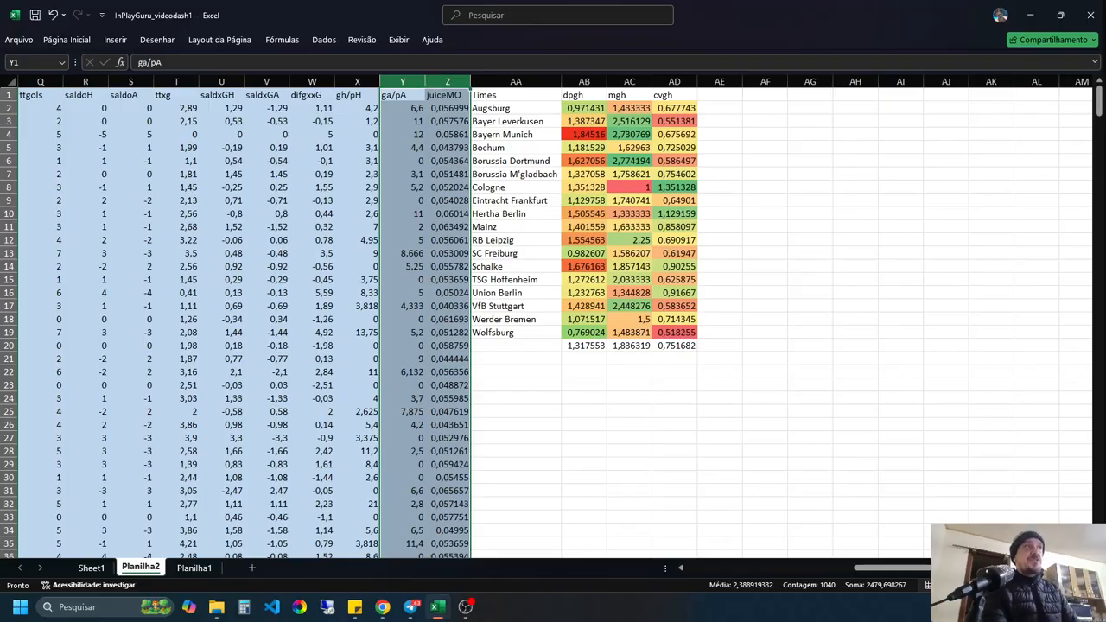
Step: Insert a blank column before the dpgh column, directly after Times
left_click(765, 227)
right_click(576, 82)
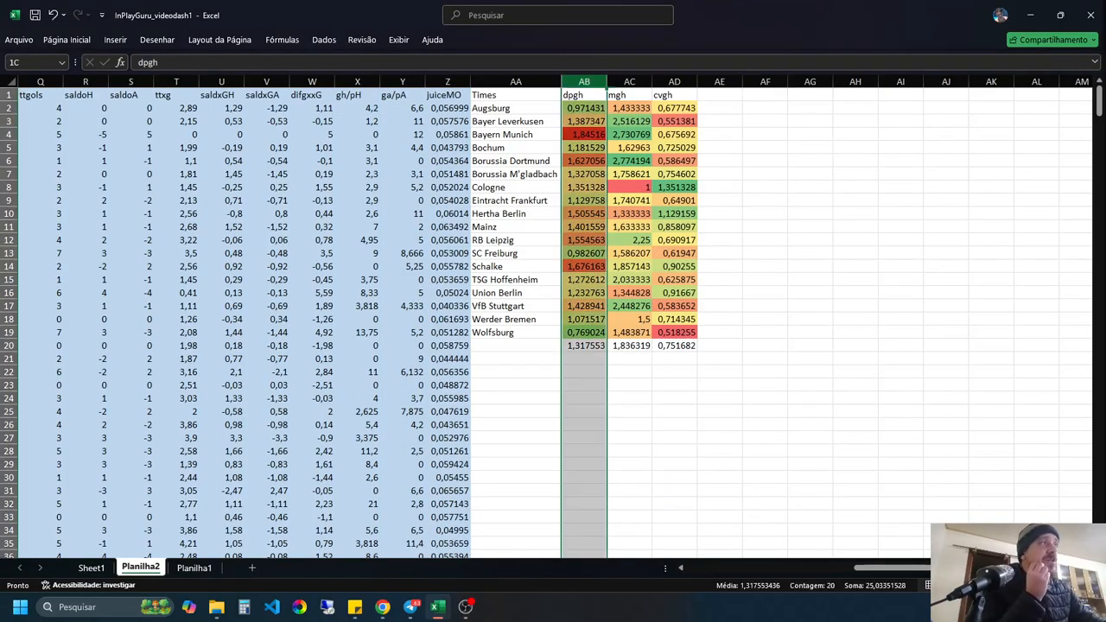
left_click(610, 209)
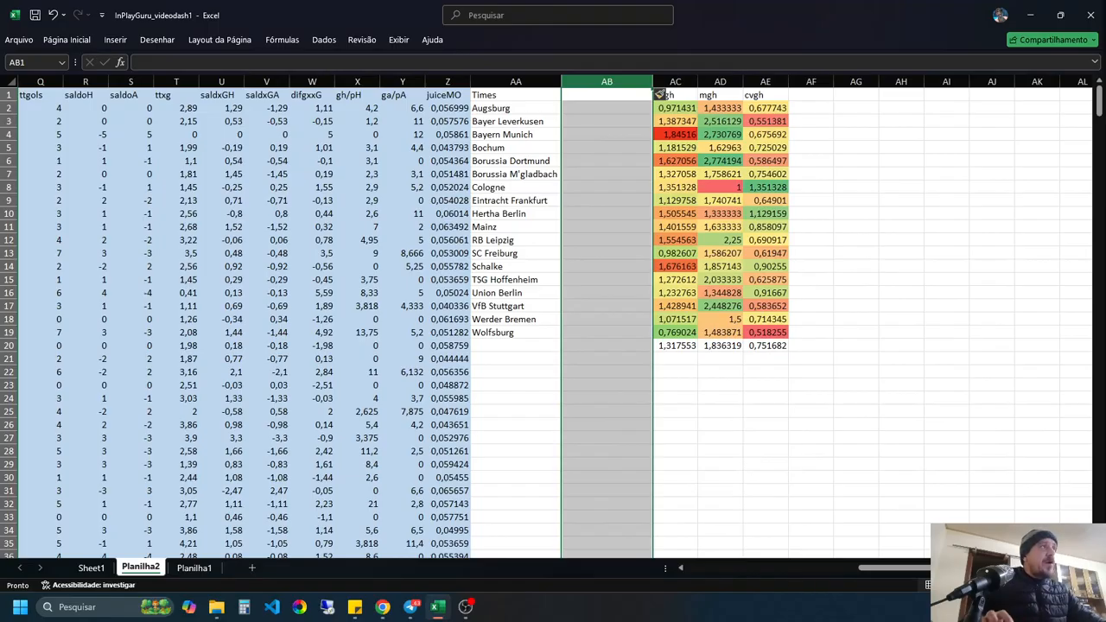
Step: Move the mgh column into blank column AB and delete the emptied column between dpgh and cvgh
left_click(721, 82)
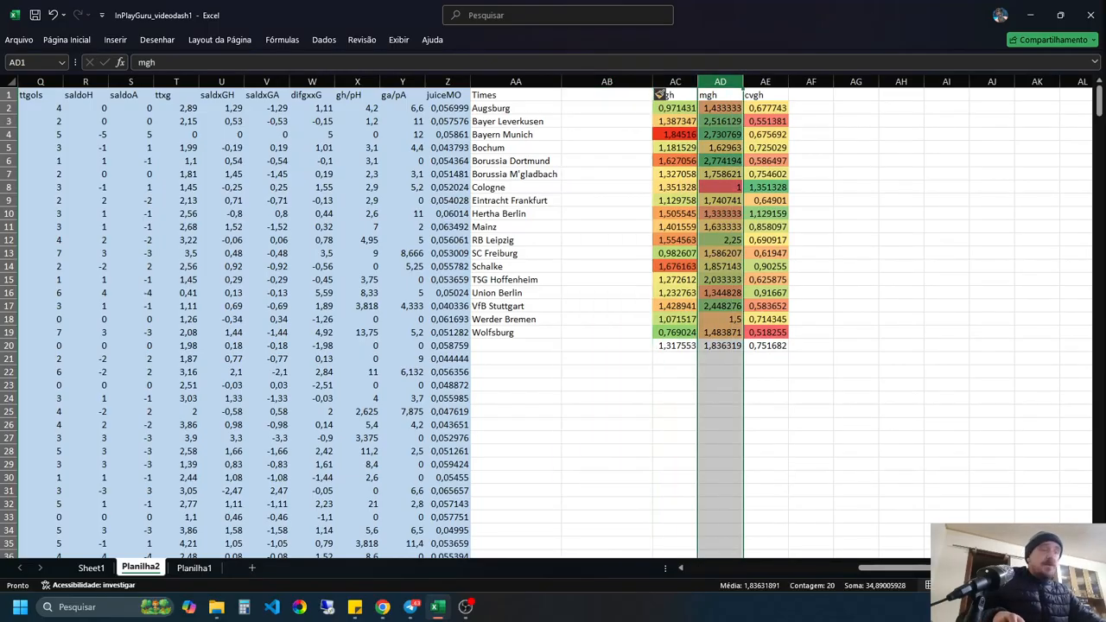
key("ctrl+x")
left_click(607, 82)
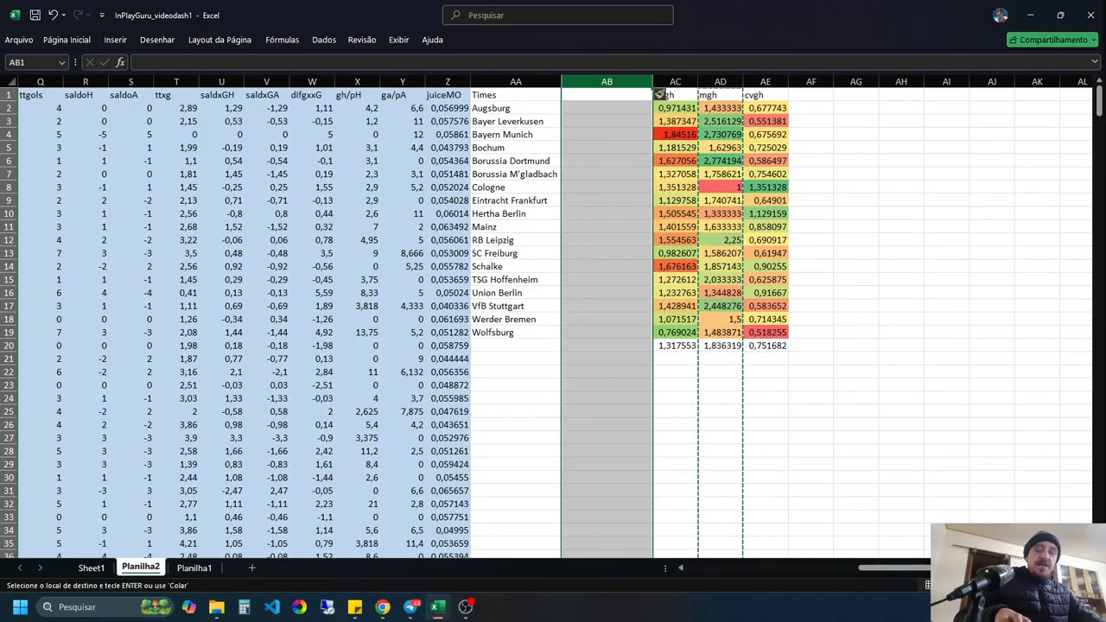
key("ctrl+v")
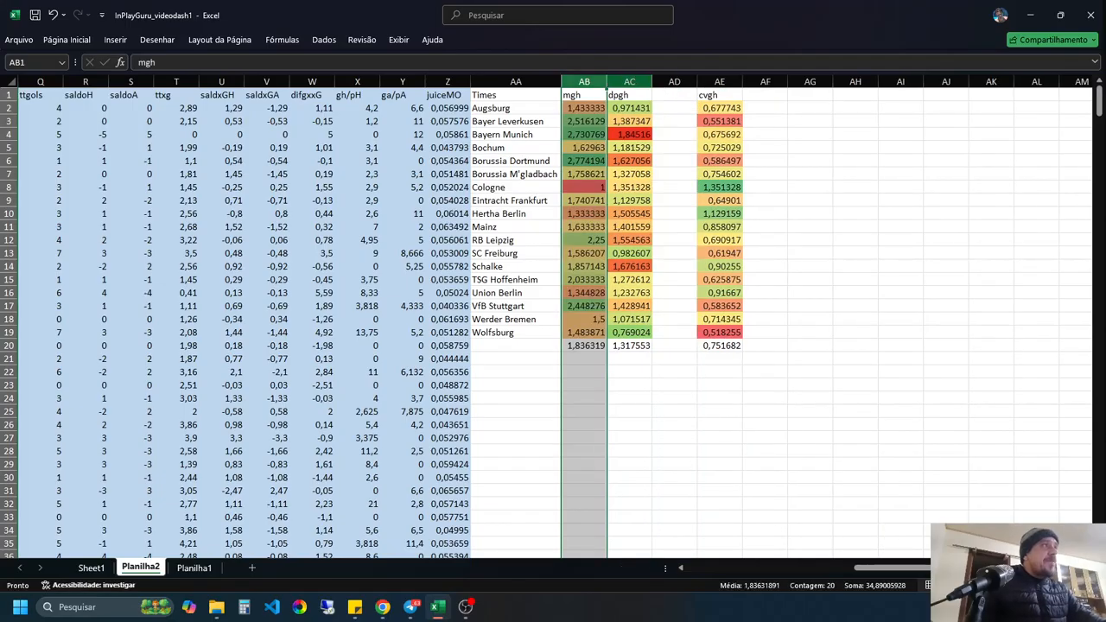
right_click(671, 82)
left_click(702, 225)
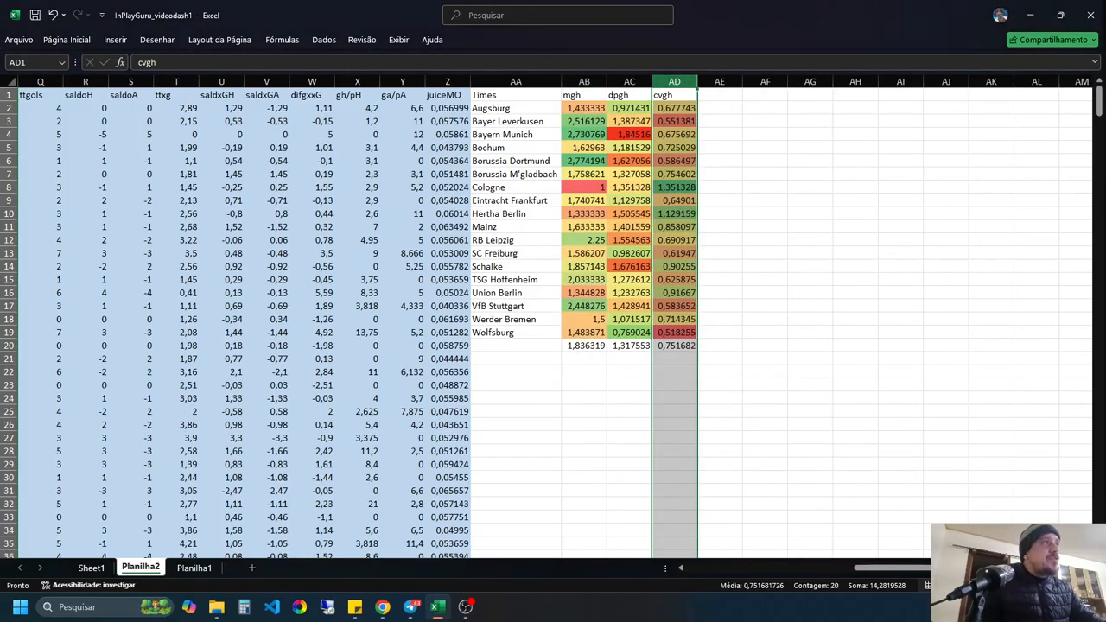
Step: Enter the headers mghs, dpghs and cvghs in cells AE1 to AG1, following the cvgh column
left_click(720, 95)
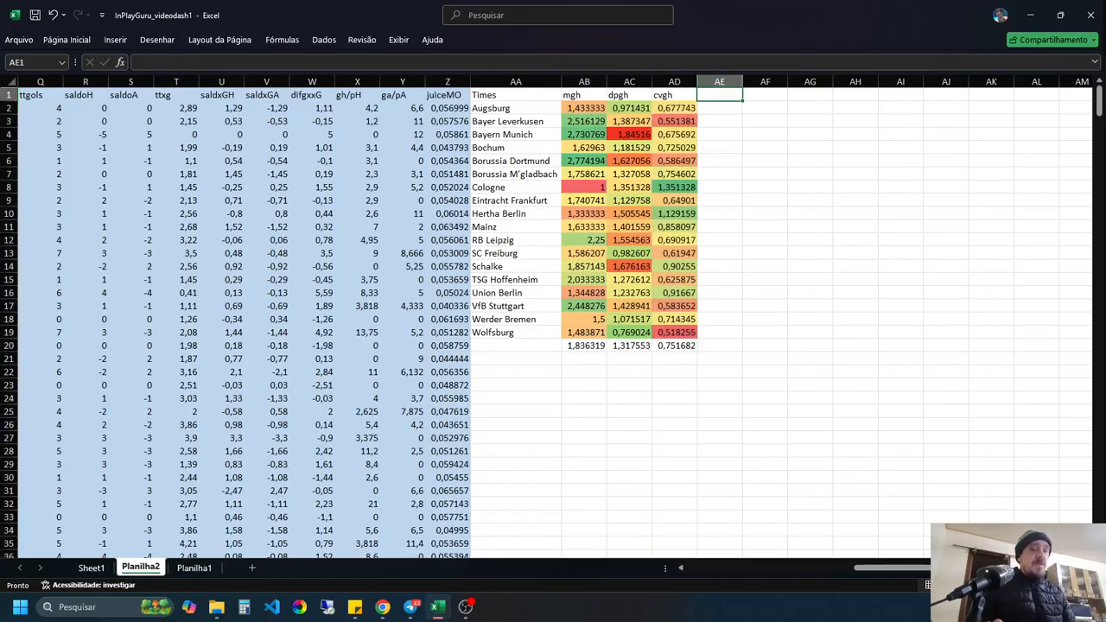
type("mgh")
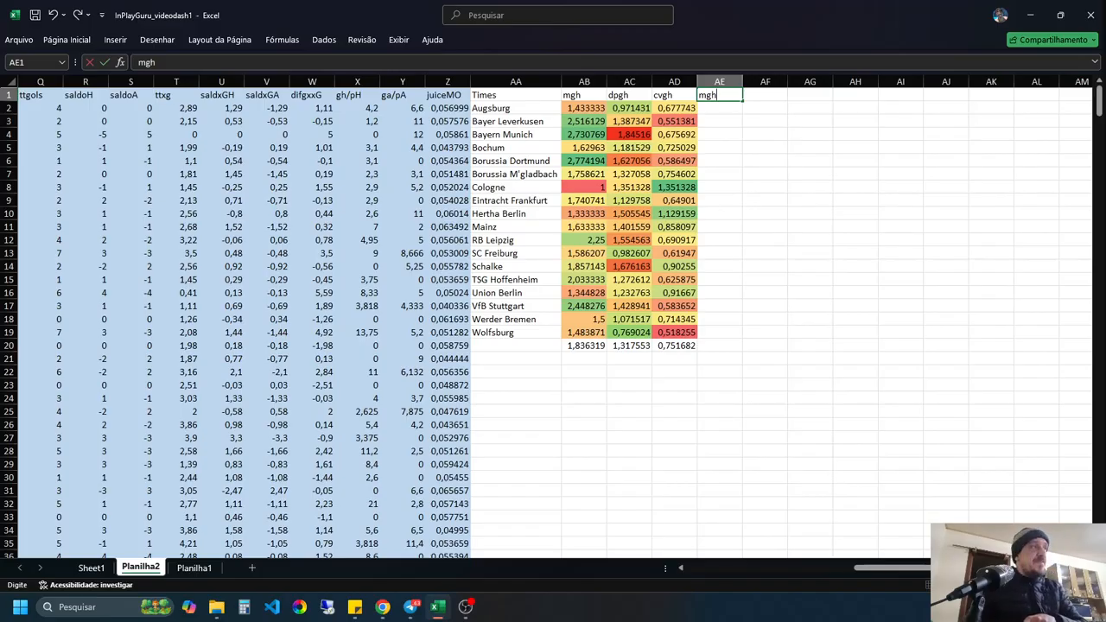
type("s")
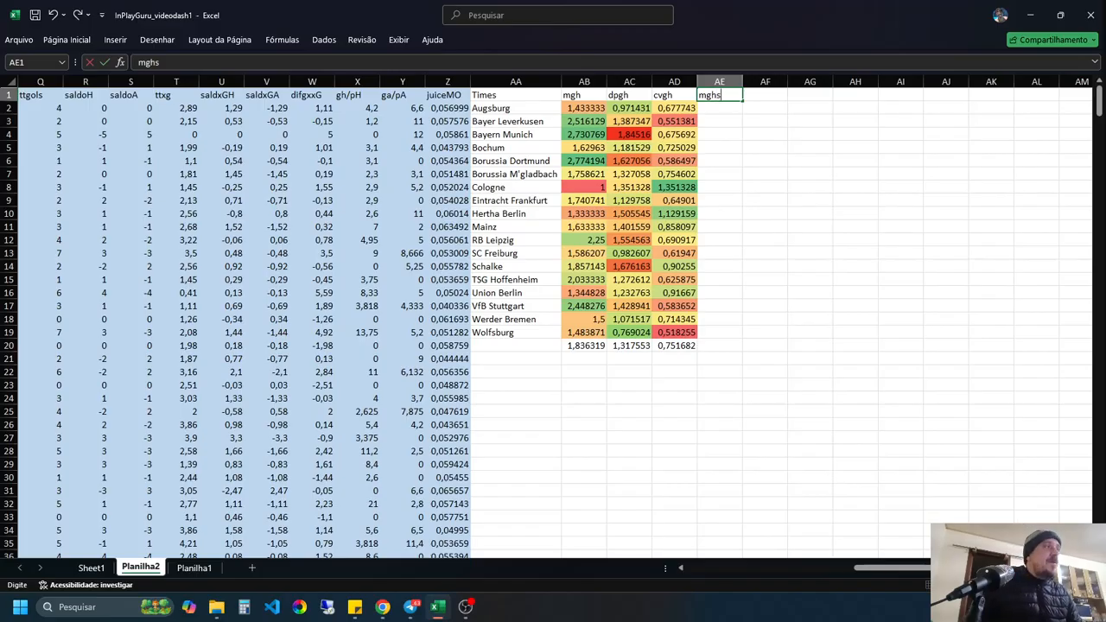
key("Tab")
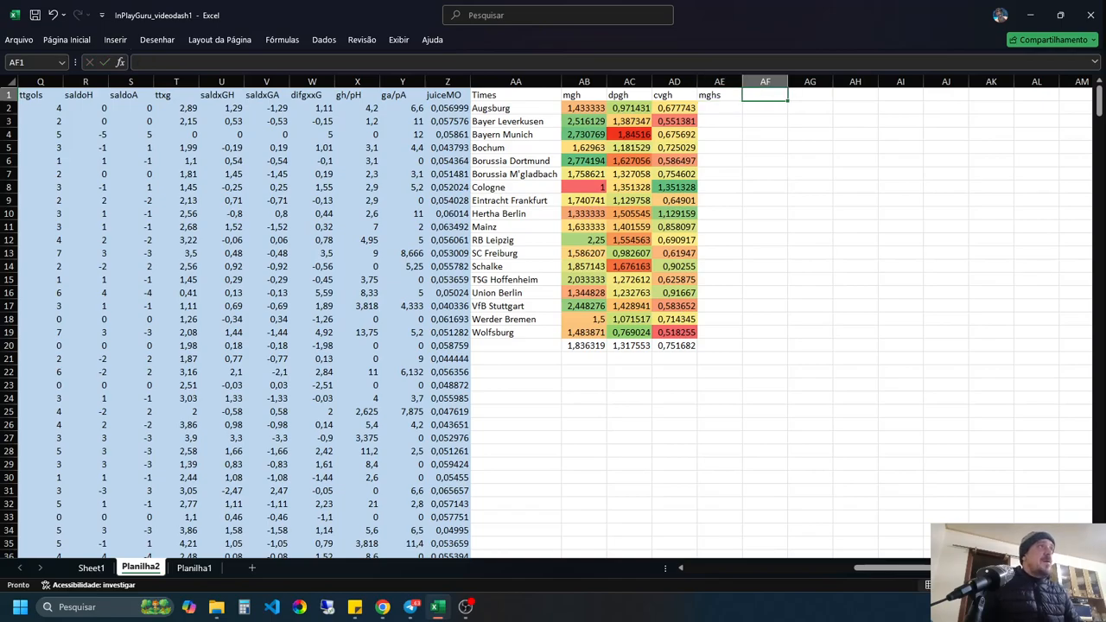
type("dpgs")
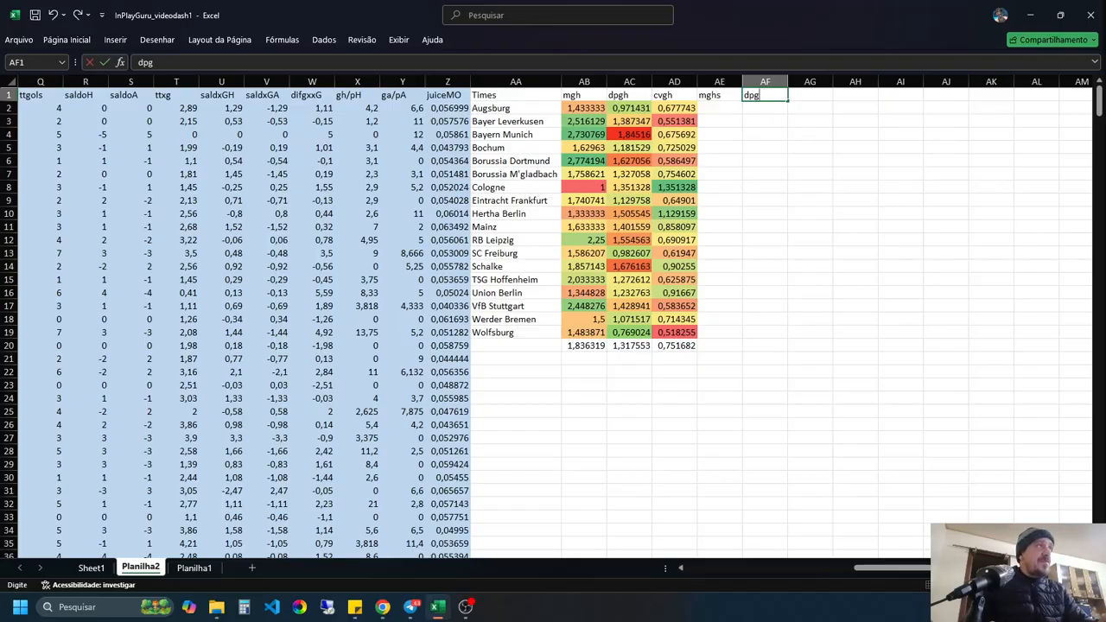
type("hs")
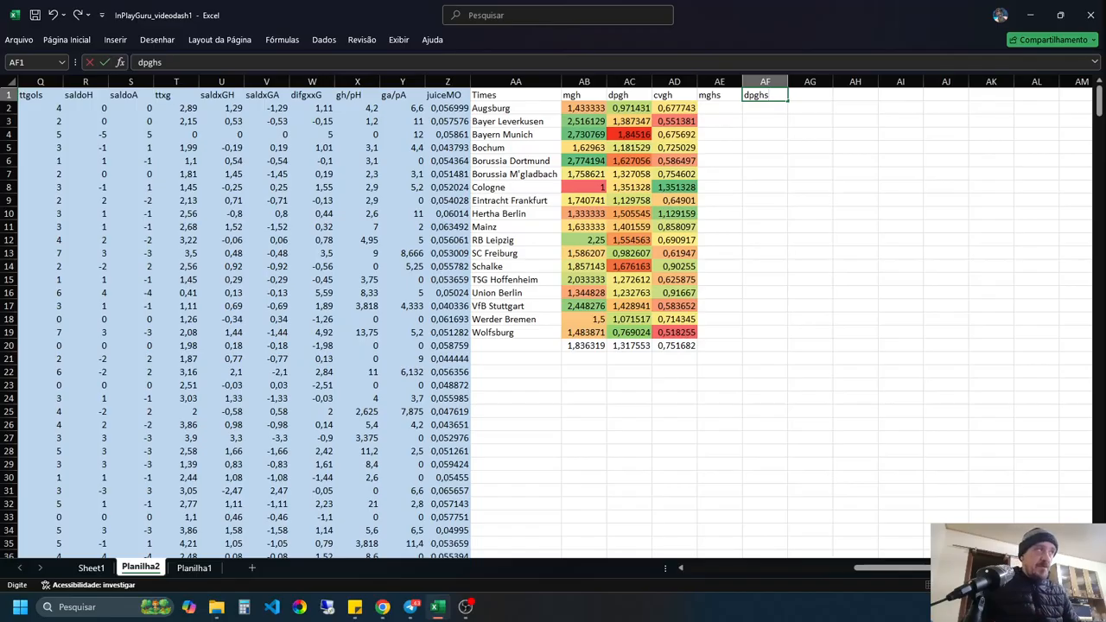
key("Tab")
type("cv")
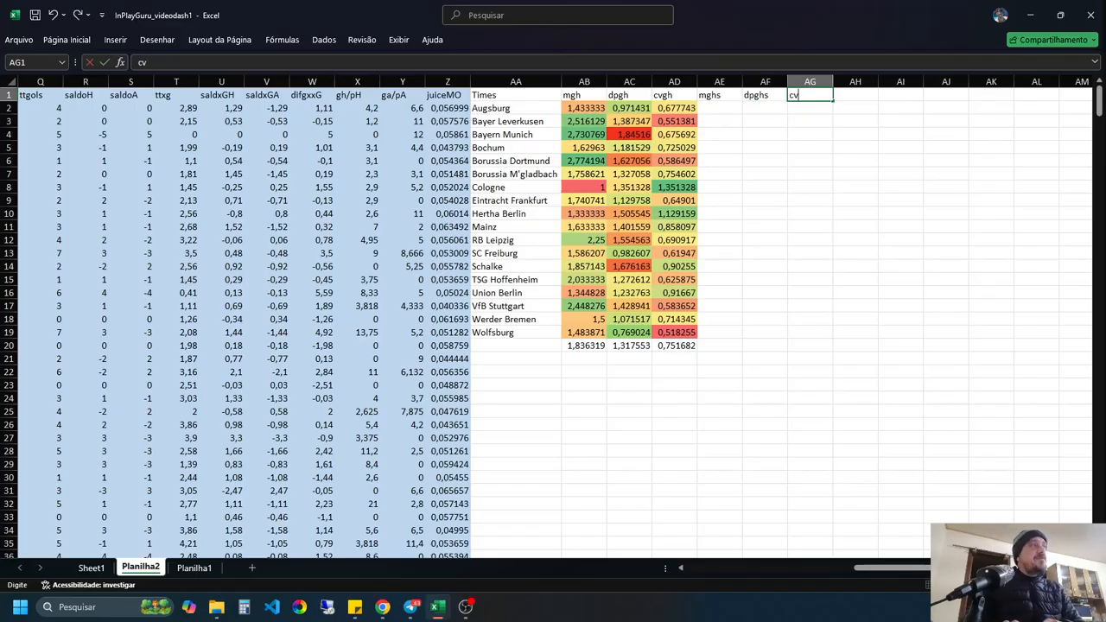
type("ghs")
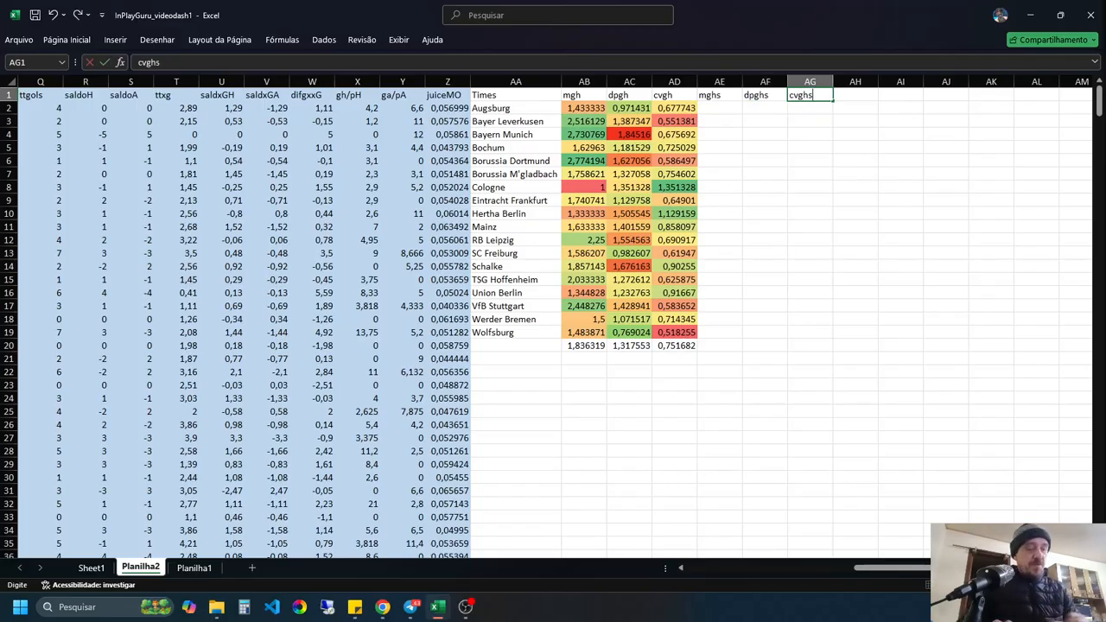
key("Tab")
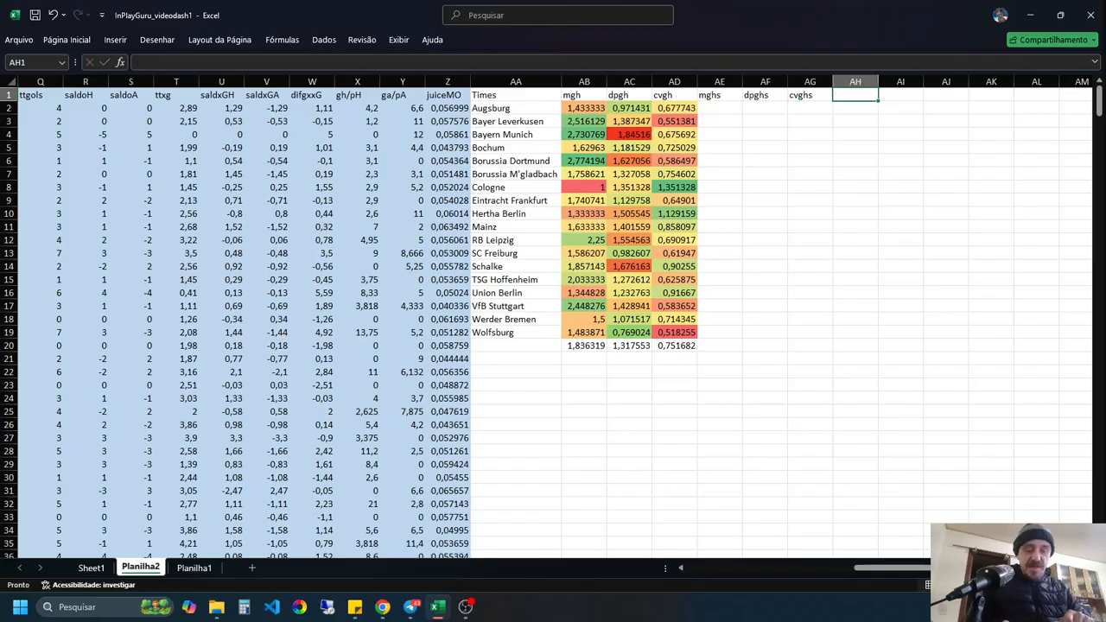
Step: Enter the headers mga, dpga and cvga in cells AH1 to AJ1
type("mga")
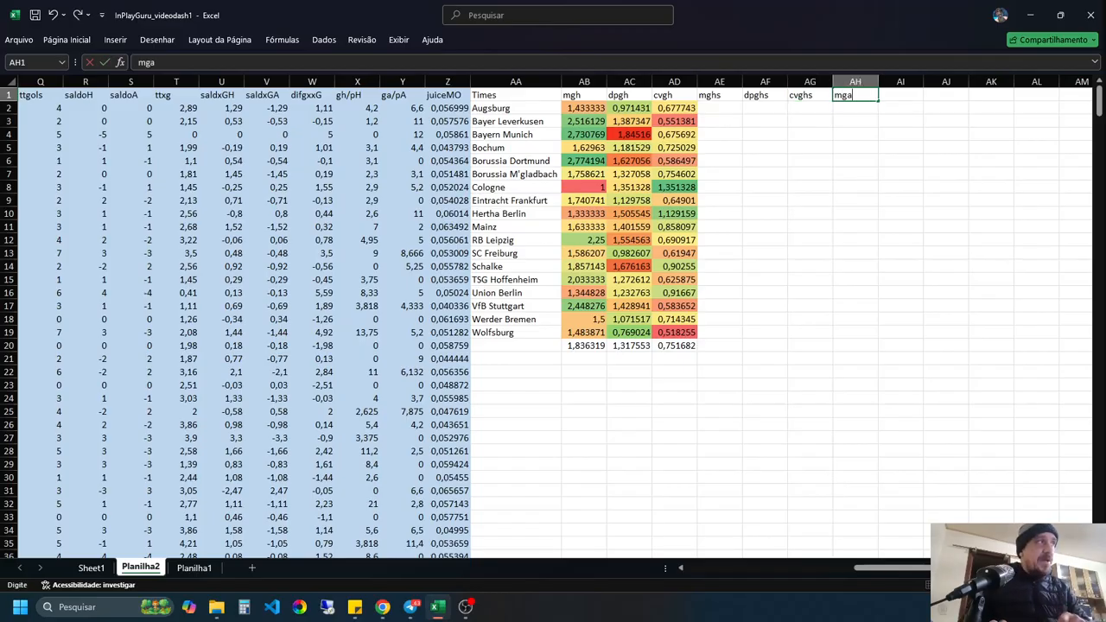
key("Tab")
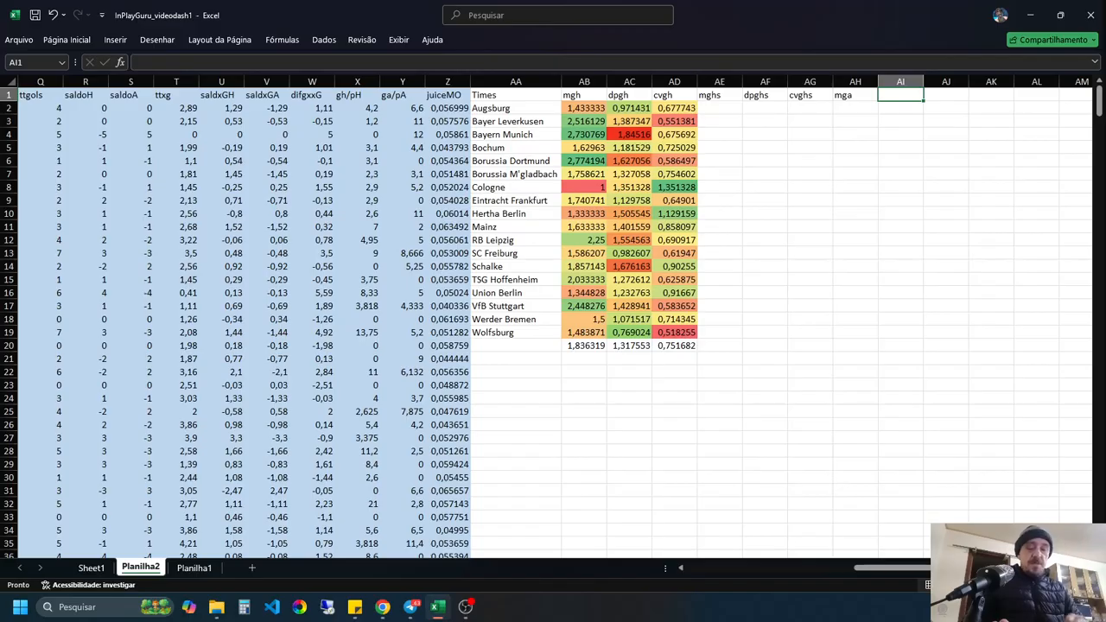
type("dpga")
key("Tab")
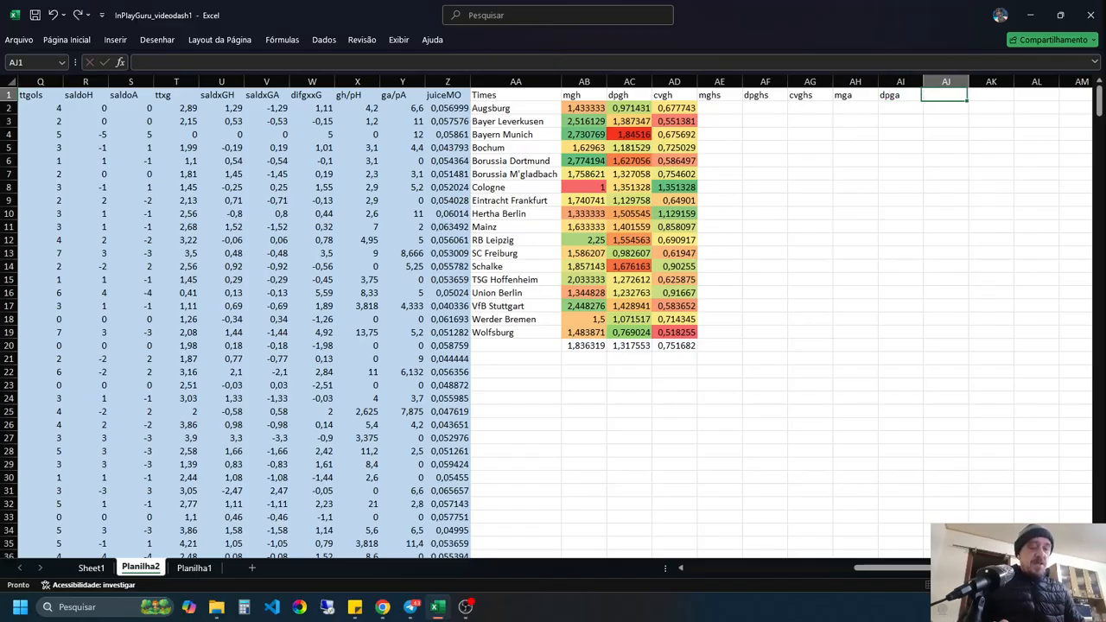
type("cvga")
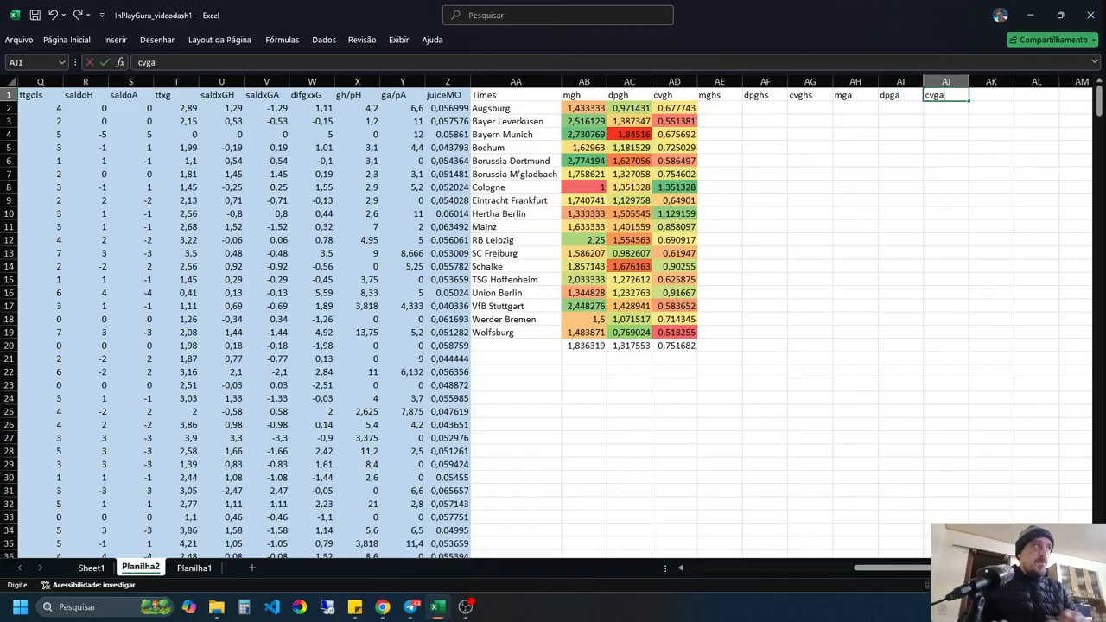
key("Tab")
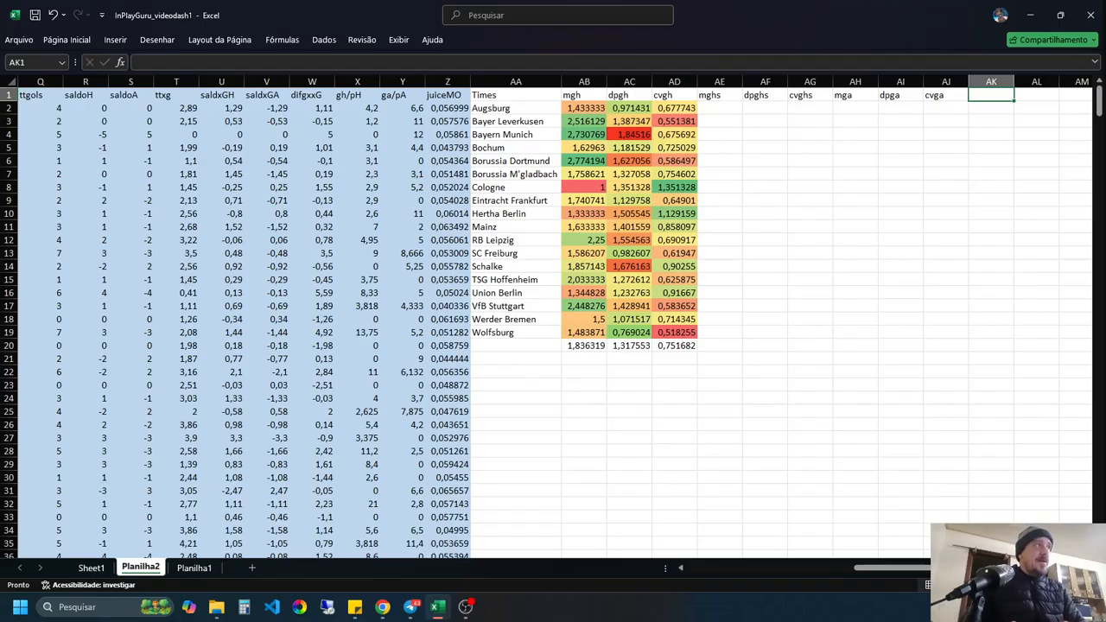
Step: Enter the headers mgas, dpgas and cvgas in cells AK1 to AM1, following the cvga column
type("mg")
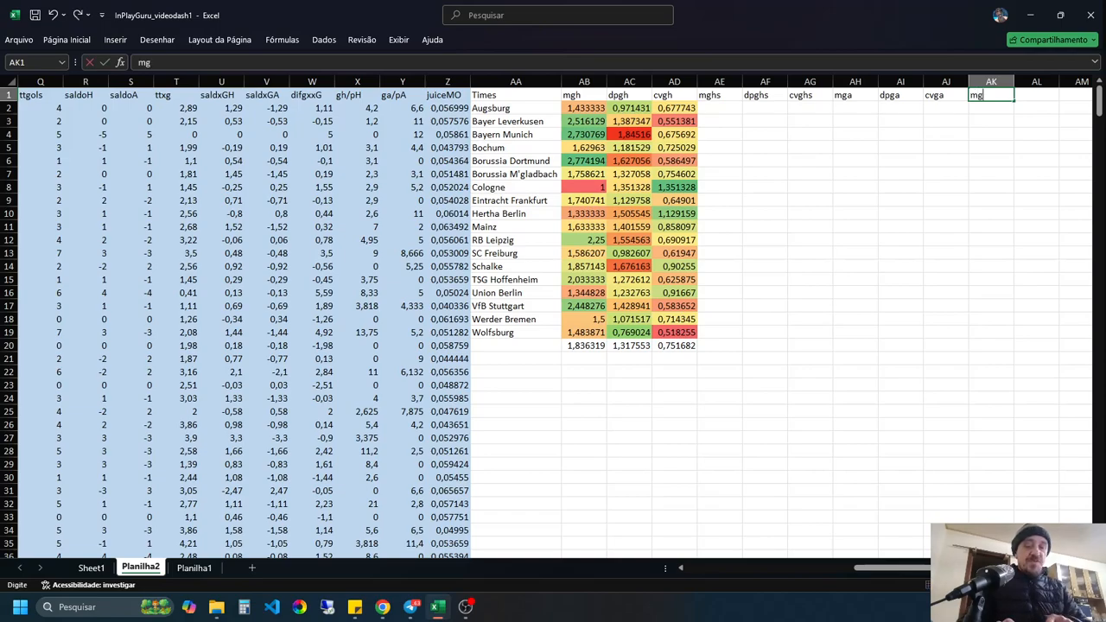
type("as")
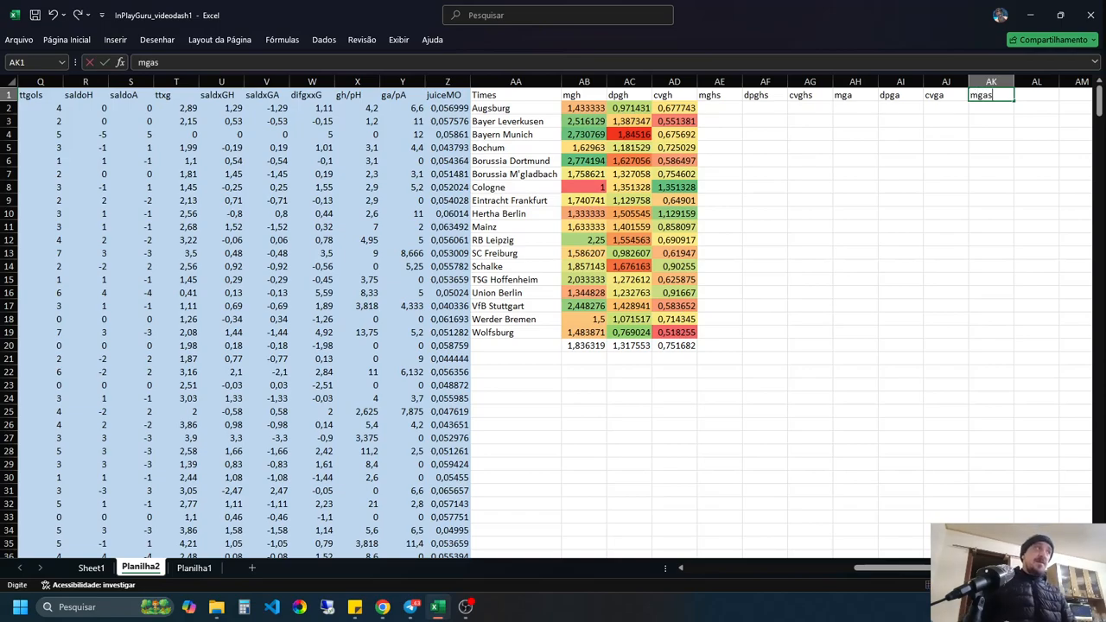
key("Tab")
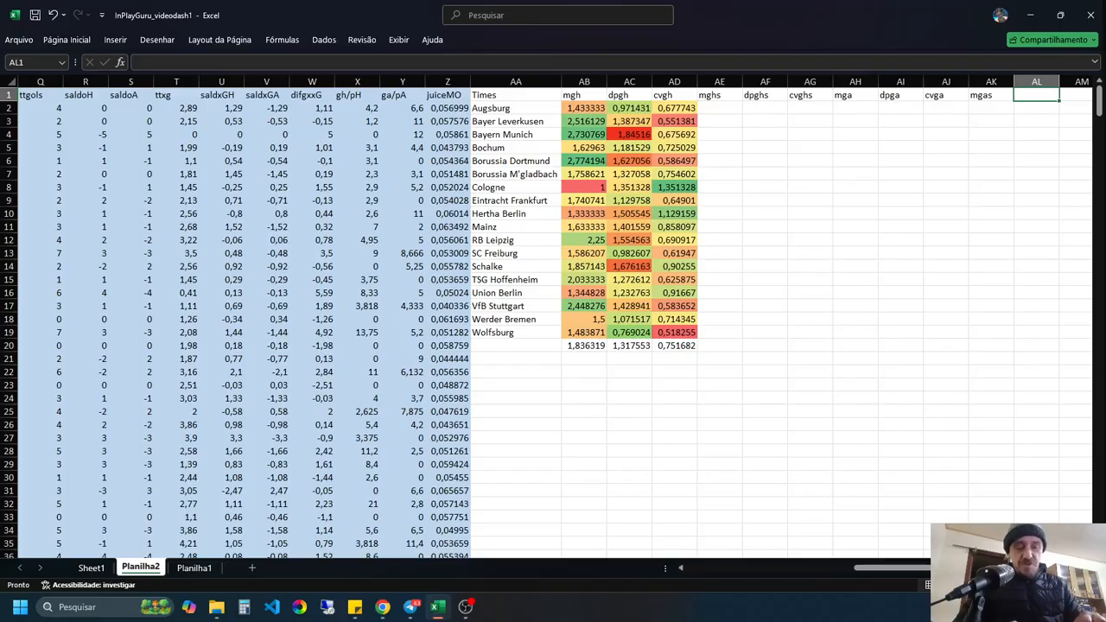
type("dpgas")
key("Tab")
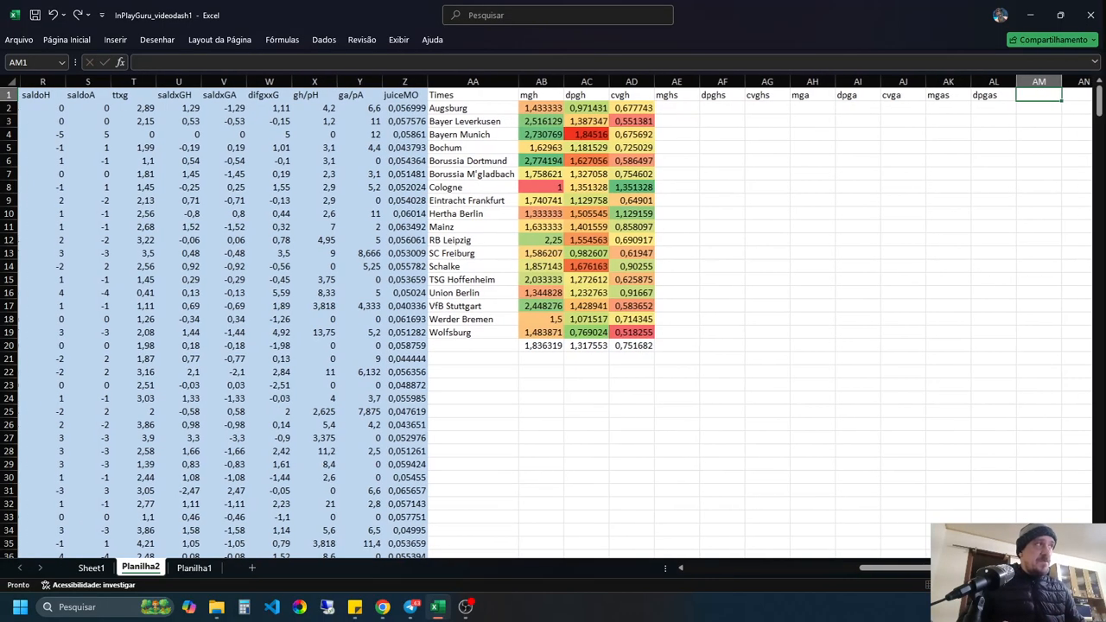
type("cvgas")
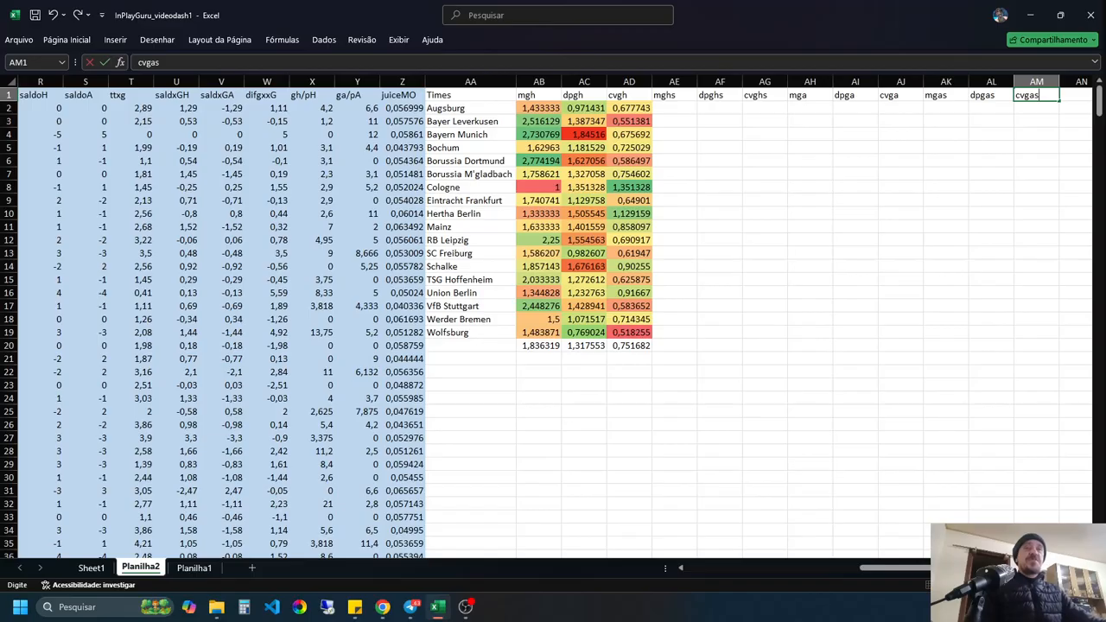
left_click(674, 267)
Step: Copy the text of the averaging formula from Augsburg's mgh cell, AB2, leaving that cell's formula as it is
left_click(539, 108)
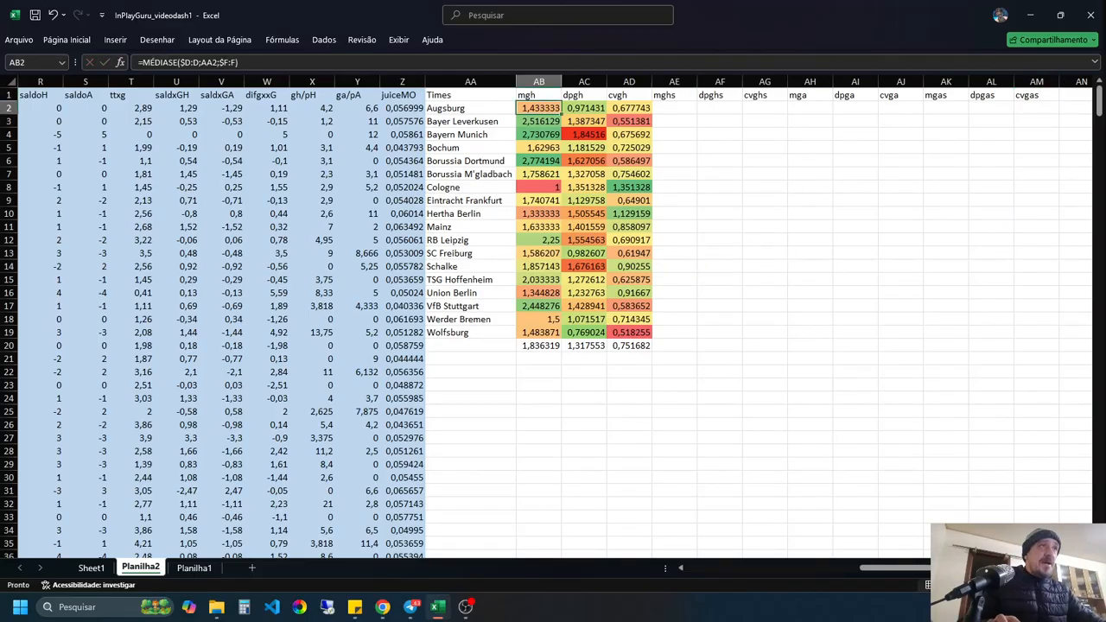
left_click(244, 62)
left_click_drag(241, 62, 138, 62)
key("ctrl+c")
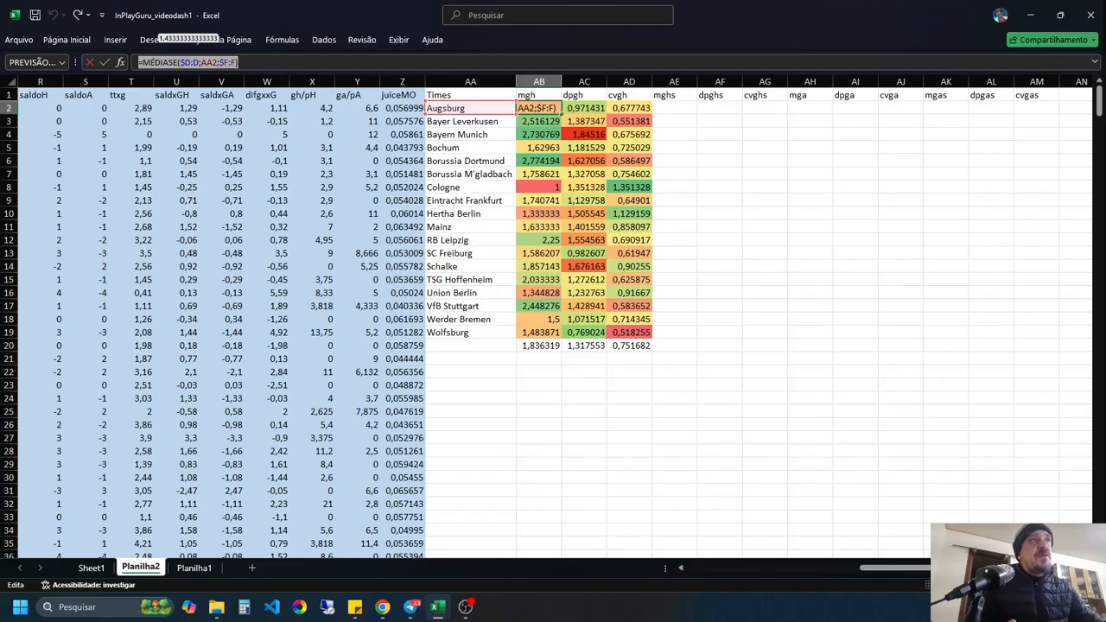
key("Escape")
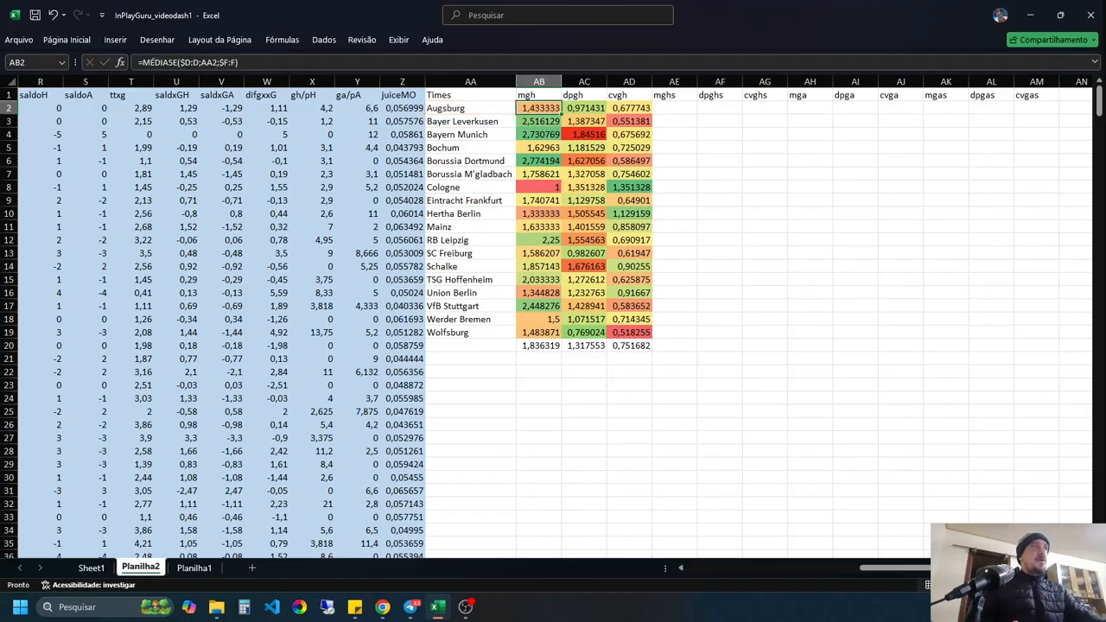
Step: Enter =MÉDIASE($D:D;AA2;$G:G) in AE2 by retargeting the copied formula to the A Score column, and fill it down to AE19
left_click(674, 108)
key("F2")
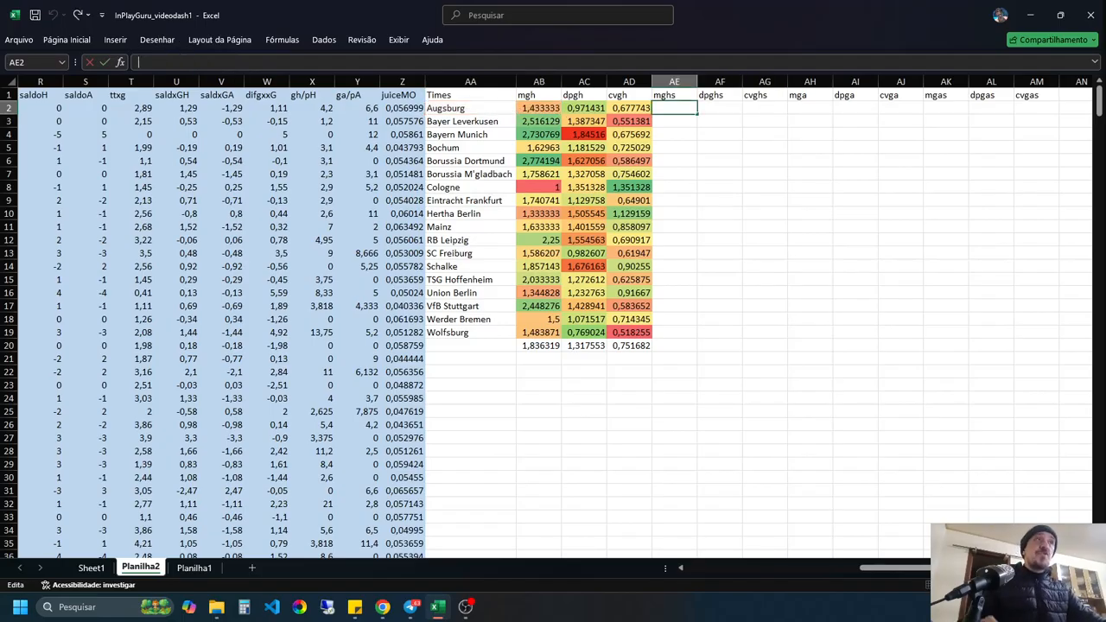
key("ctrl+v")
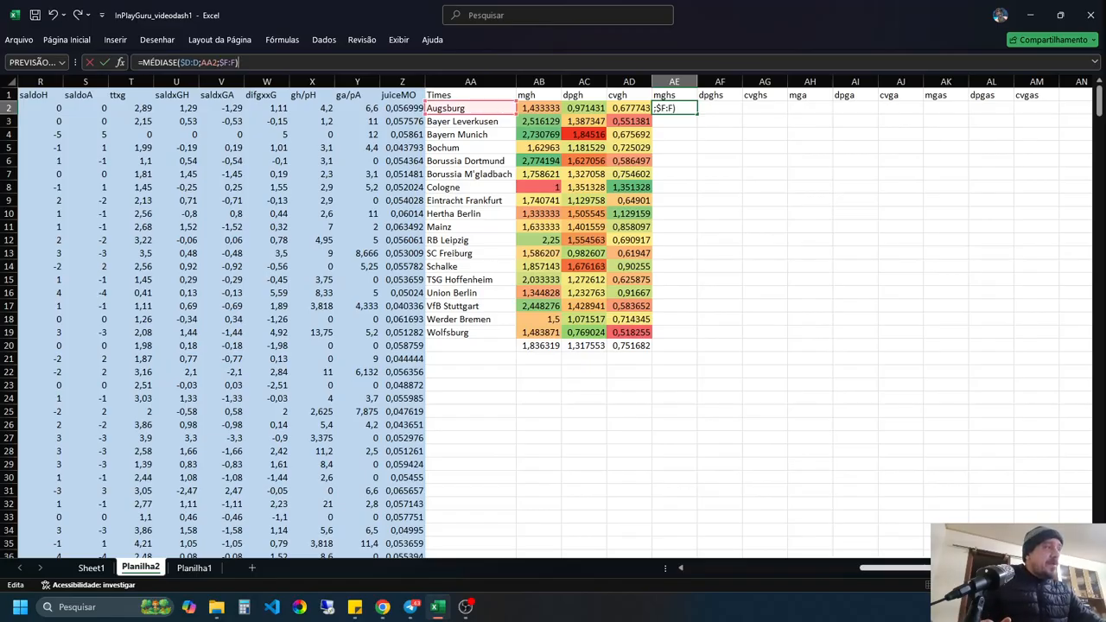
left_click_drag(904, 568, 726, 568)
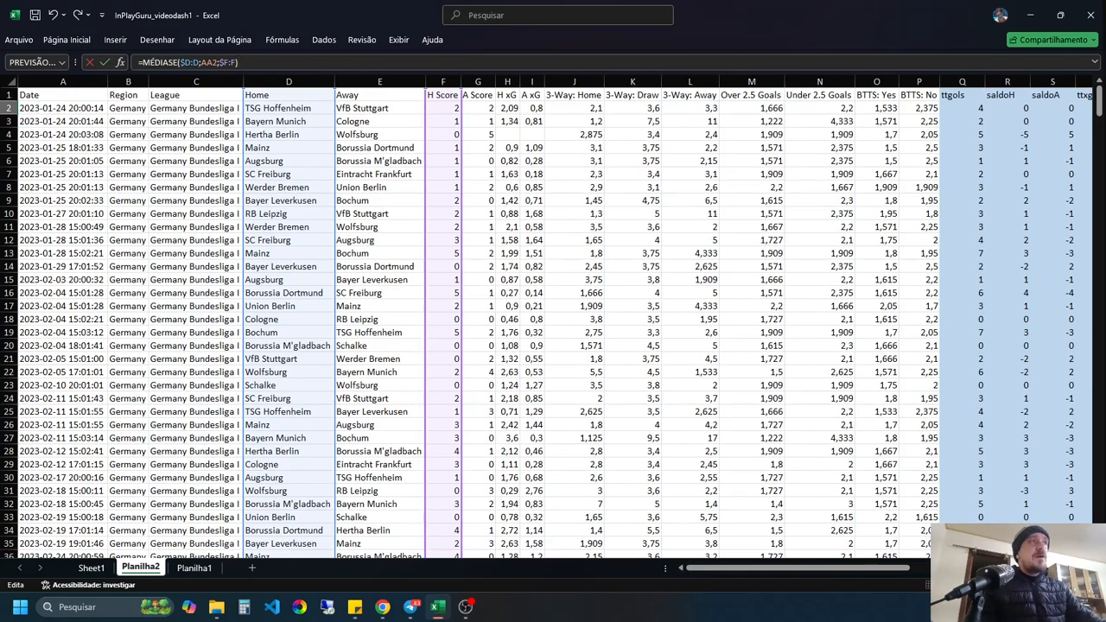
left_click_drag(461, 174, 486, 174)
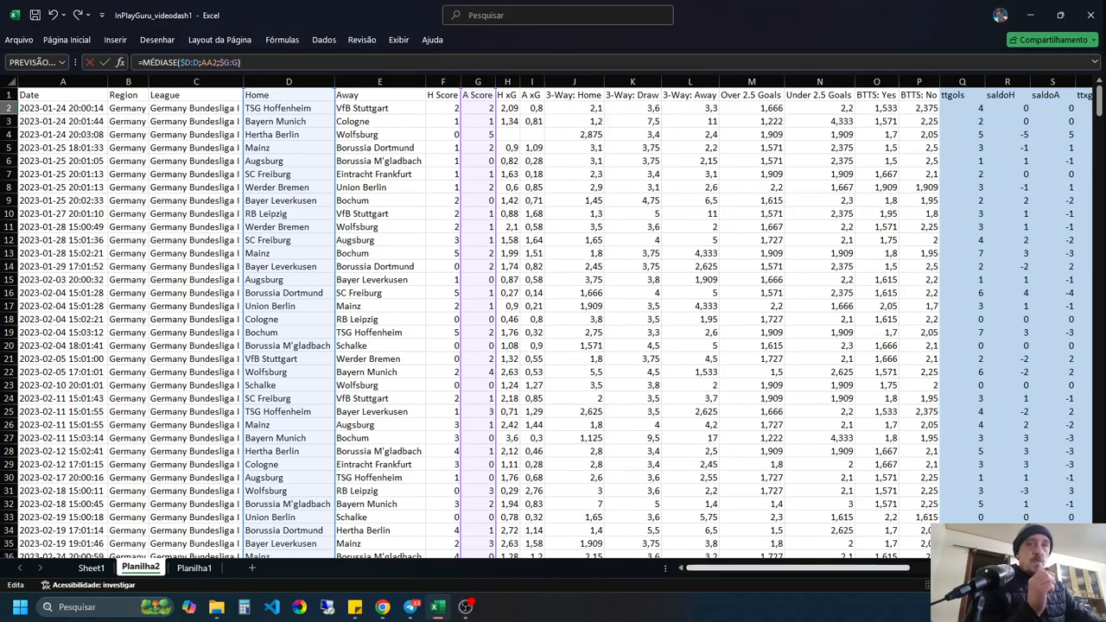
mouse_move(798, 568)
left_mouse_down()
mouse_move(931, 568)
mouse_move(797, 568)
left_mouse_up()
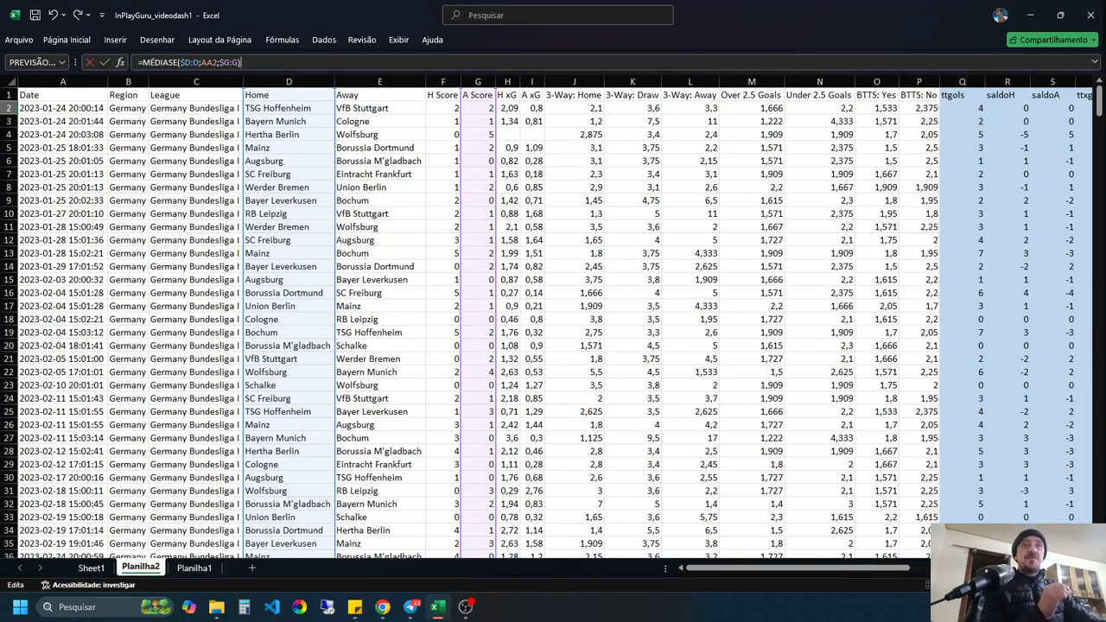
key("Return")
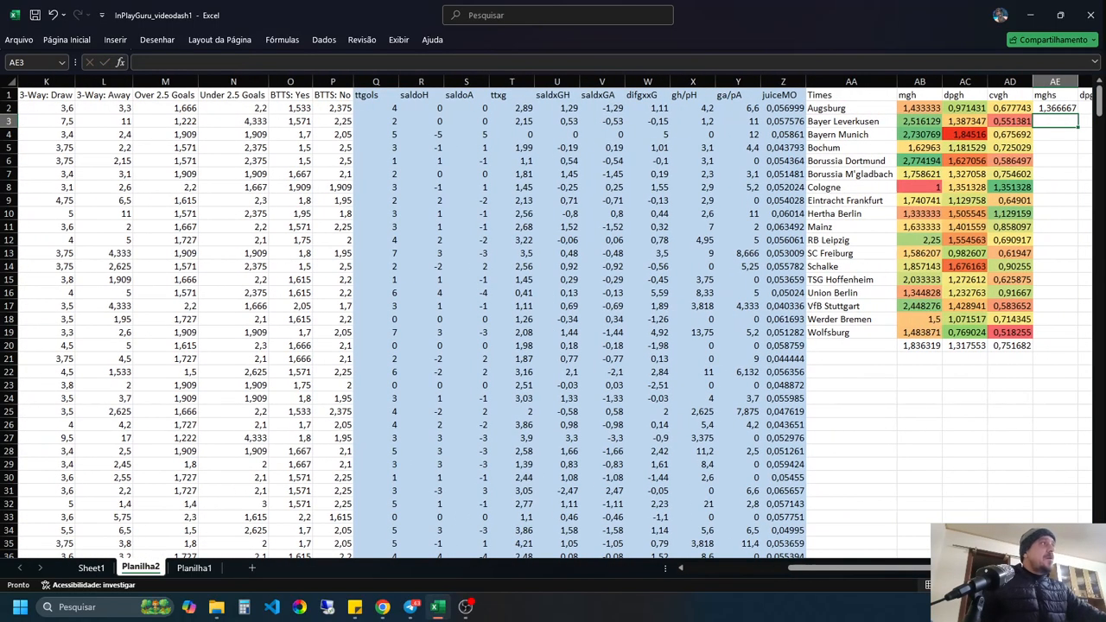
left_click(1055, 108)
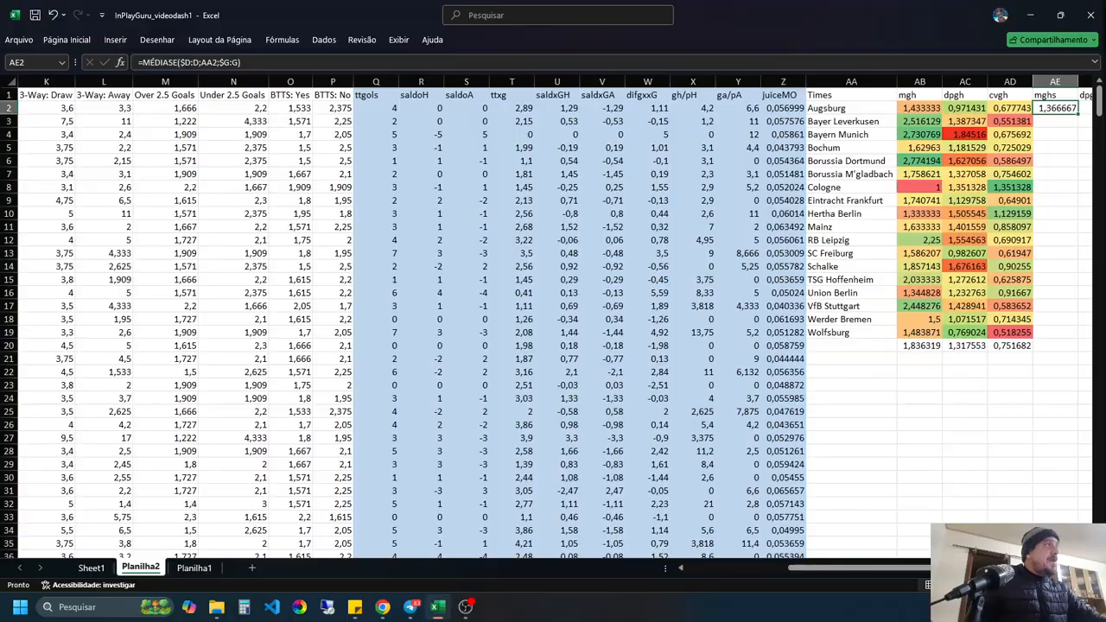
left_click_drag(1079, 114, 1078, 337)
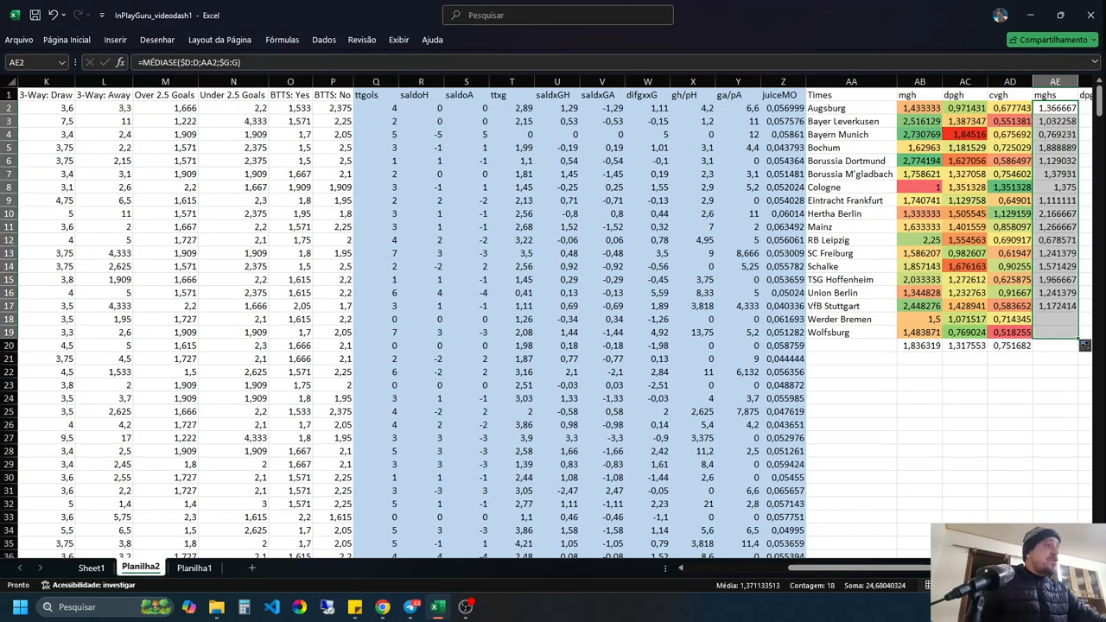
Step: Enter =MÉDIASE($E:E;AA2;$G:G) in AH2 by retargeting the copied formula to Away and A Score, and fill it down to AH19
scroll(553, 320, "right", 3)
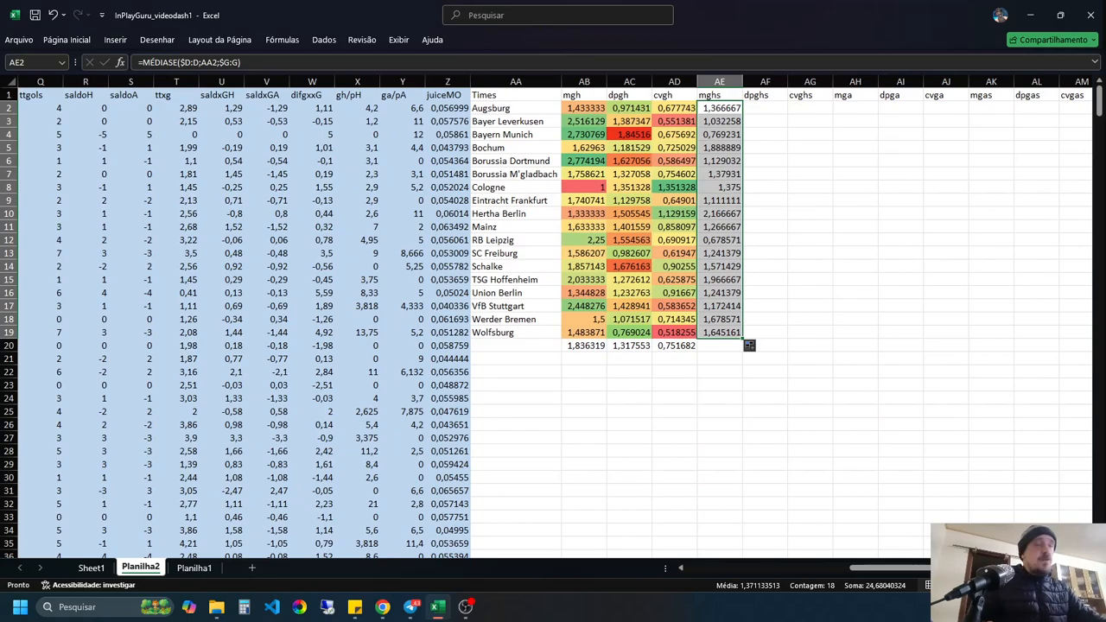
left_click(856, 108)
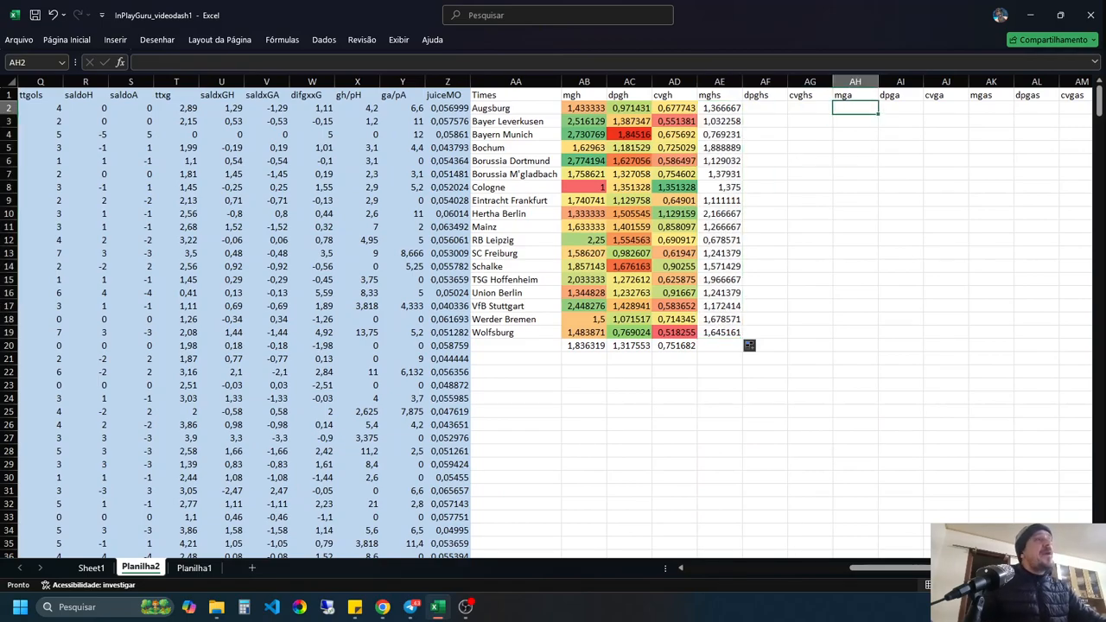
left_click(177, 63)
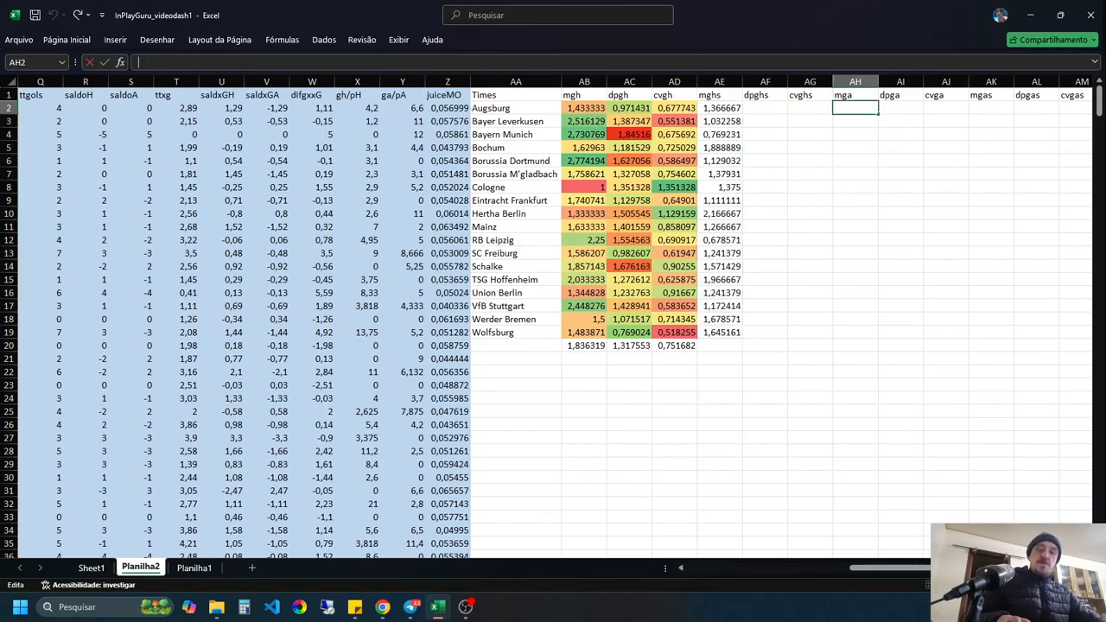
key("ctrl+v")
left_click_drag(896, 568, 731, 567)
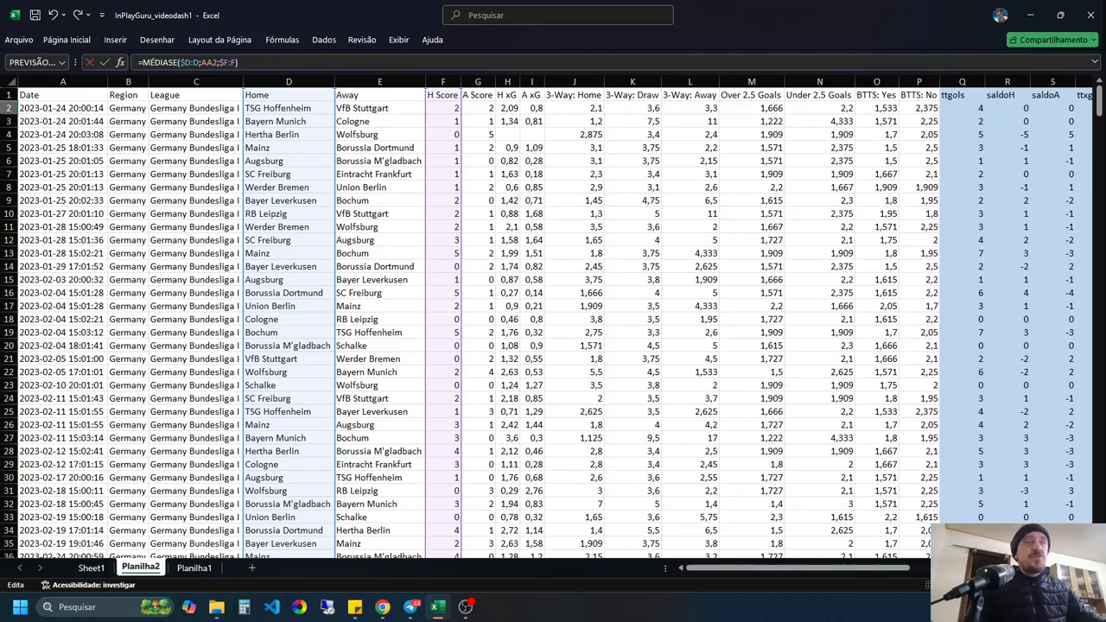
left_click_drag(243, 148, 337, 148)
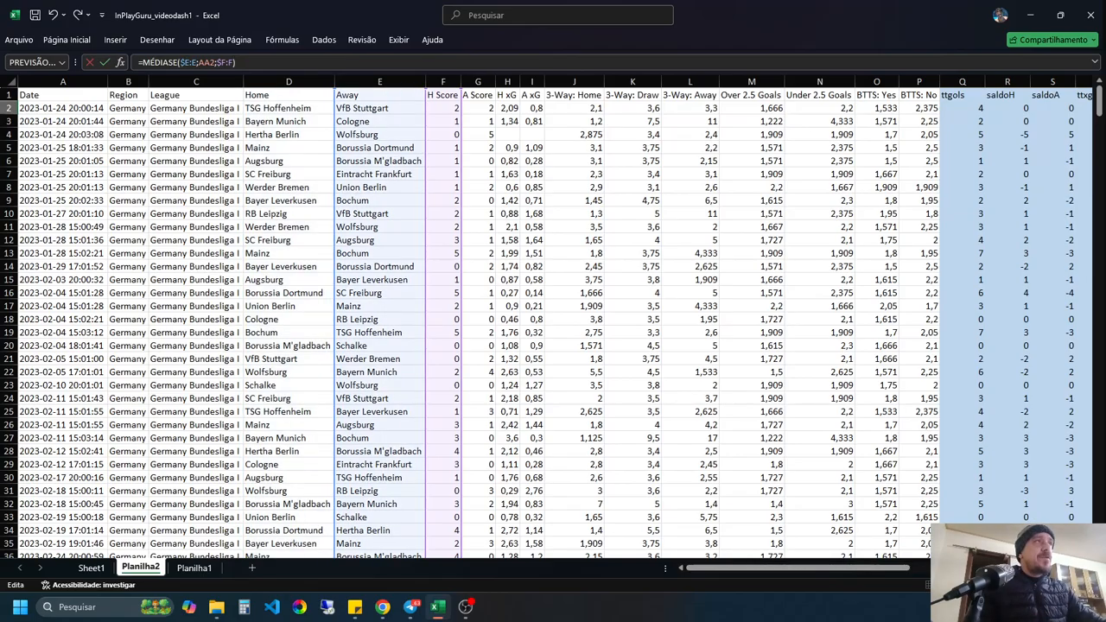
left_click_drag(460, 148, 496, 148)
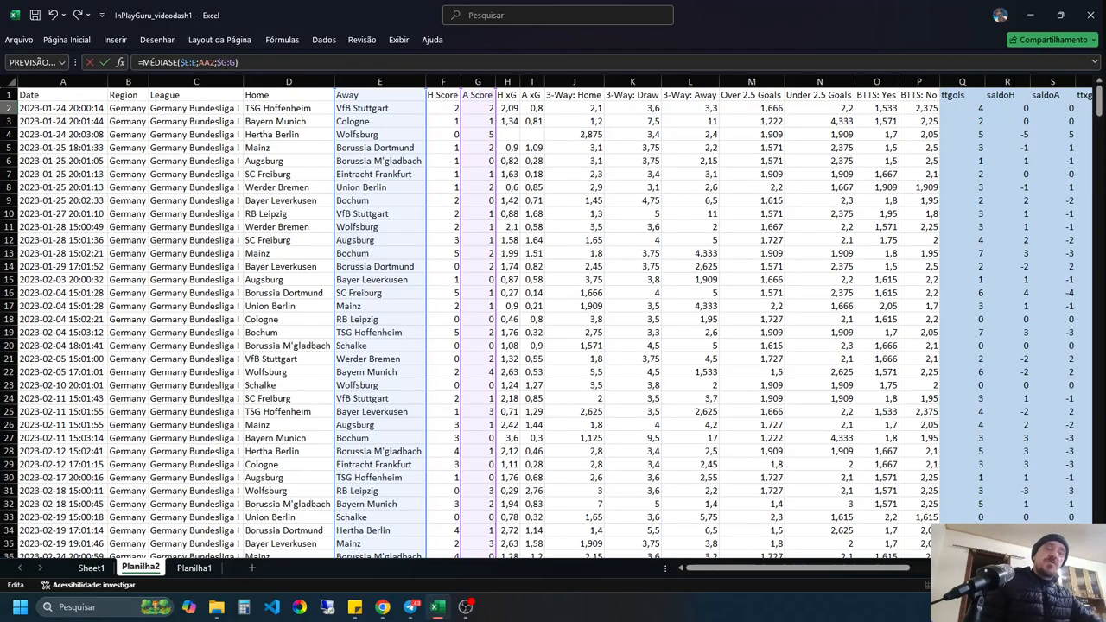
key("Return")
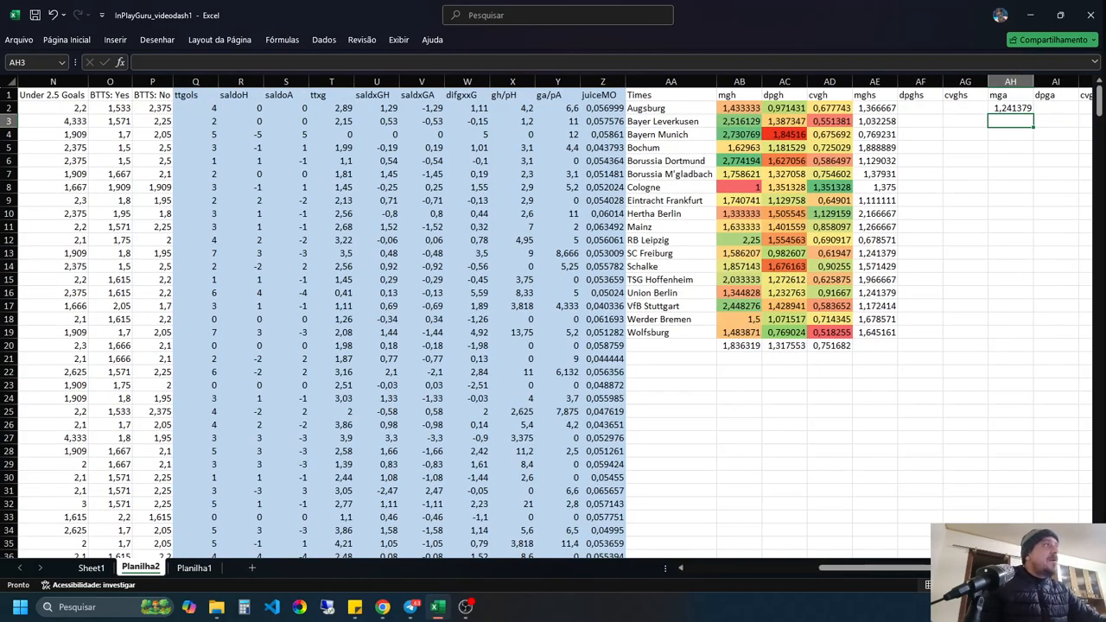
left_click(1011, 108)
left_click_drag(1033, 113, 1034, 338)
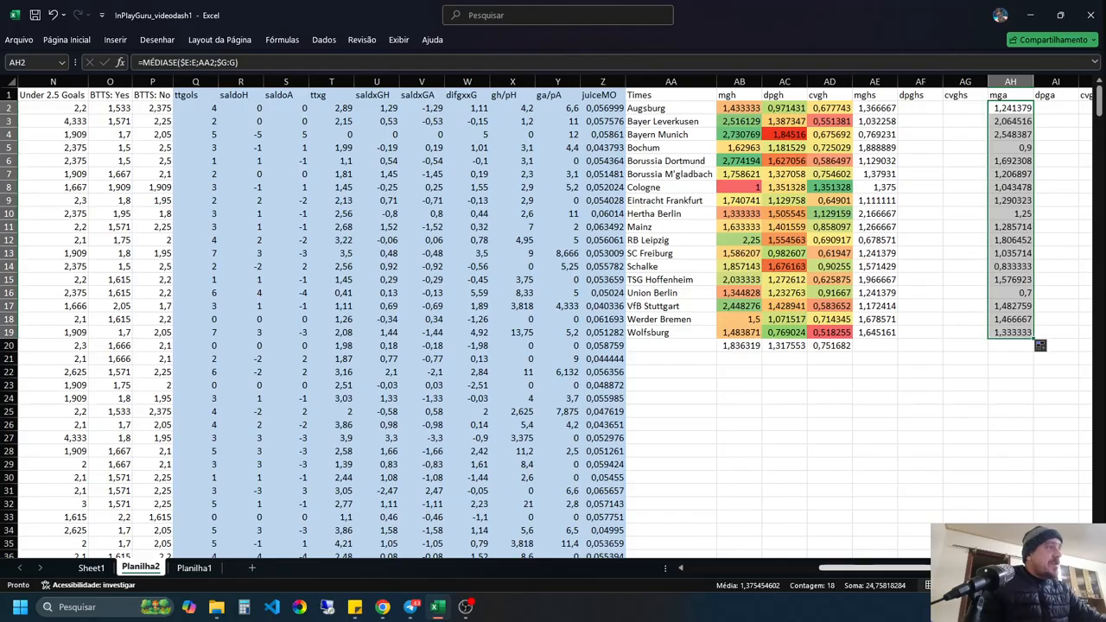
Step: Enter =MÉDIASE($E:E;AA2;$F:F) in AK2 by retargeting the copied formula's team range to Away, and fill it down to AK19
left_click_drag(882, 568, 922, 568)
left_click(946, 108)
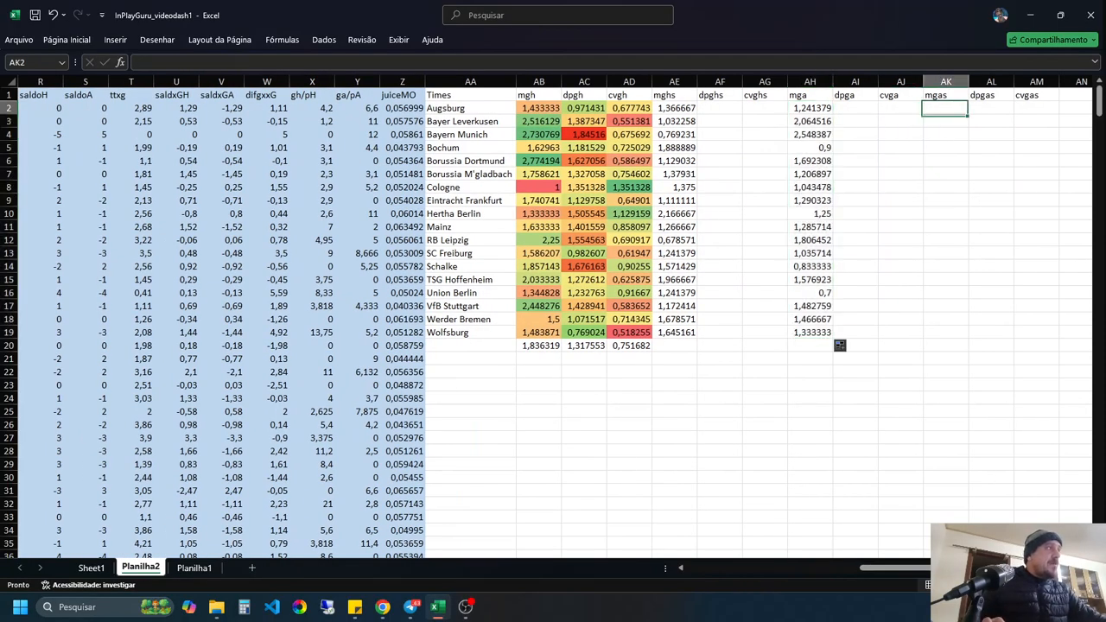
left_click(173, 62)
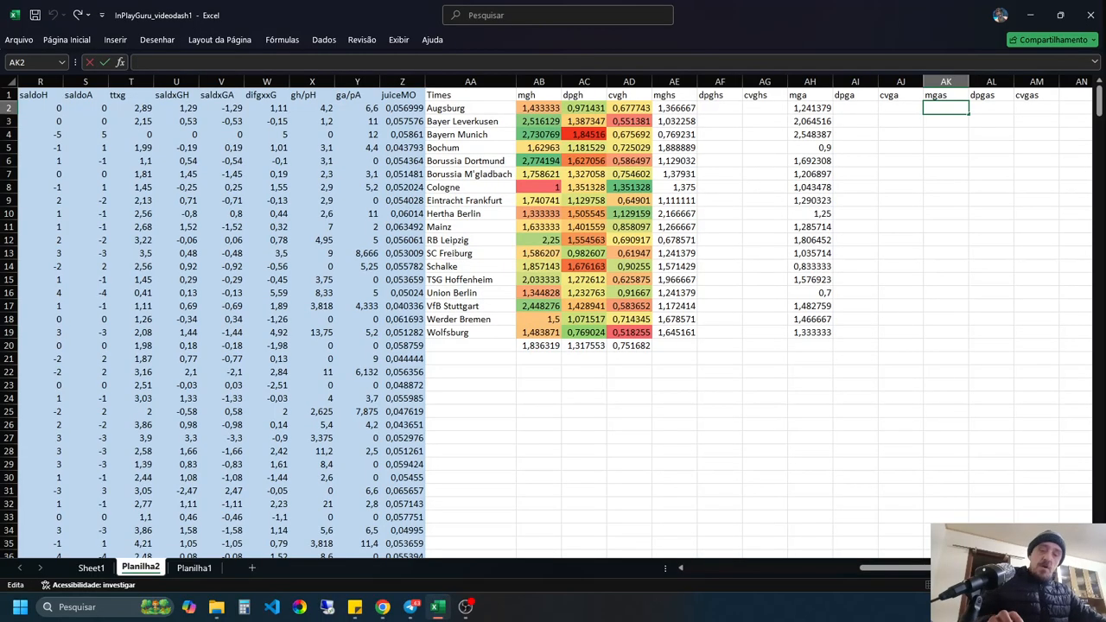
type("=MÉDIASE($D:D;AA2;$F:F)")
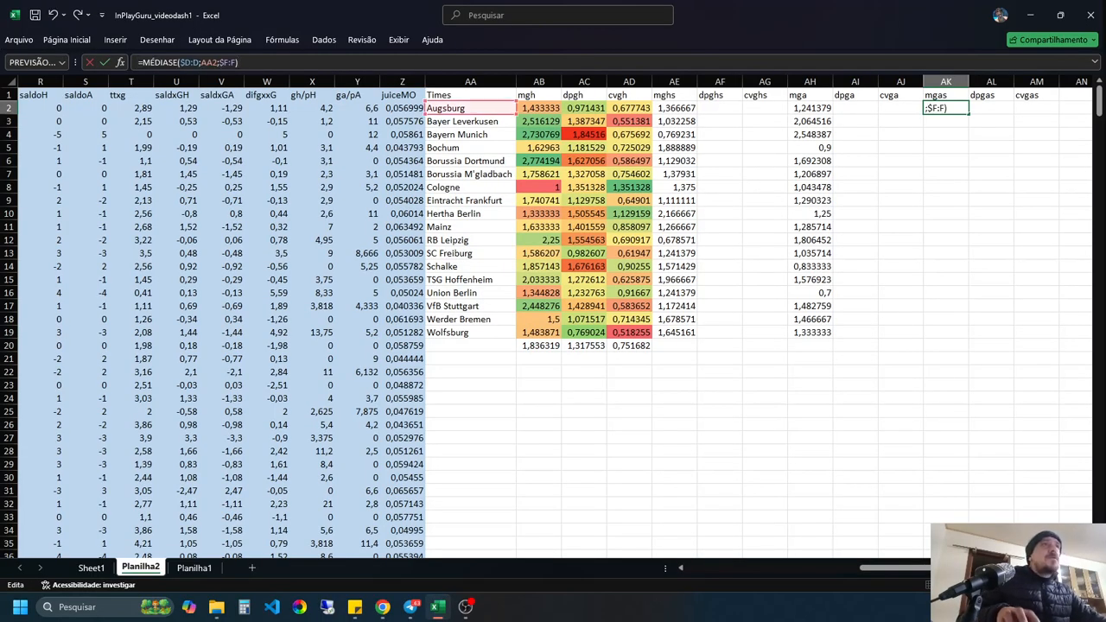
left_click_drag(886, 567, 718, 568)
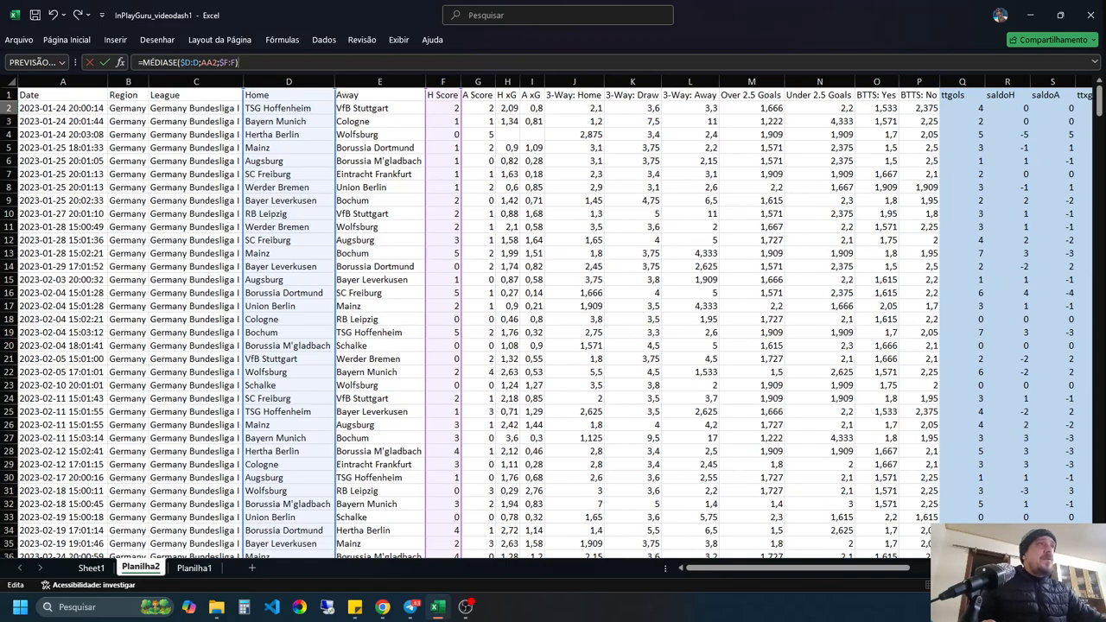
left_click_drag(335, 201, 413, 201)
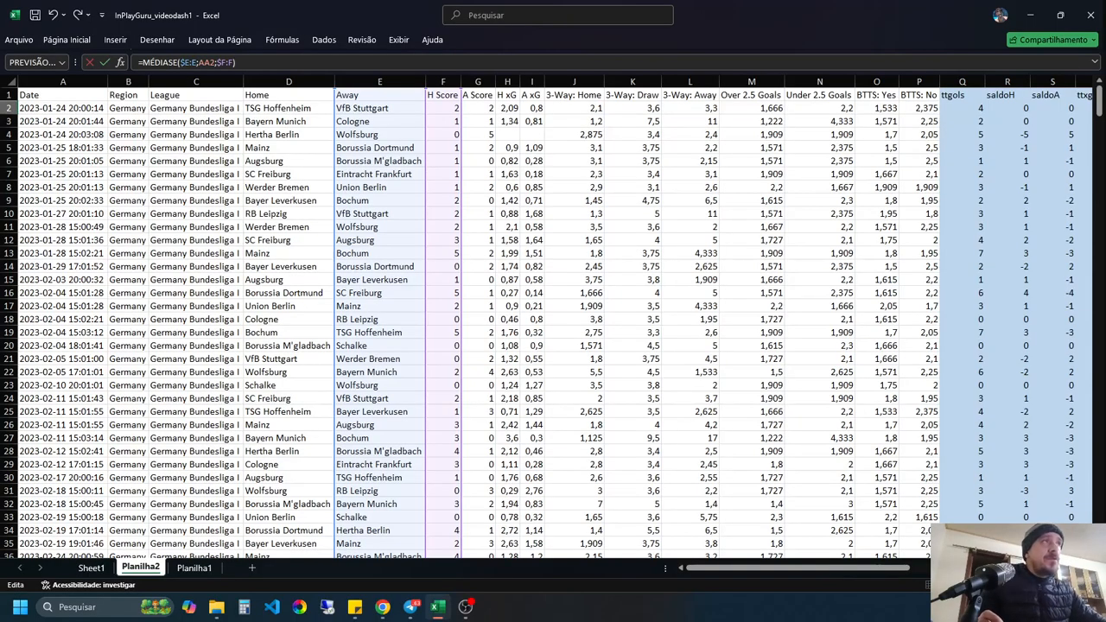
key("Return")
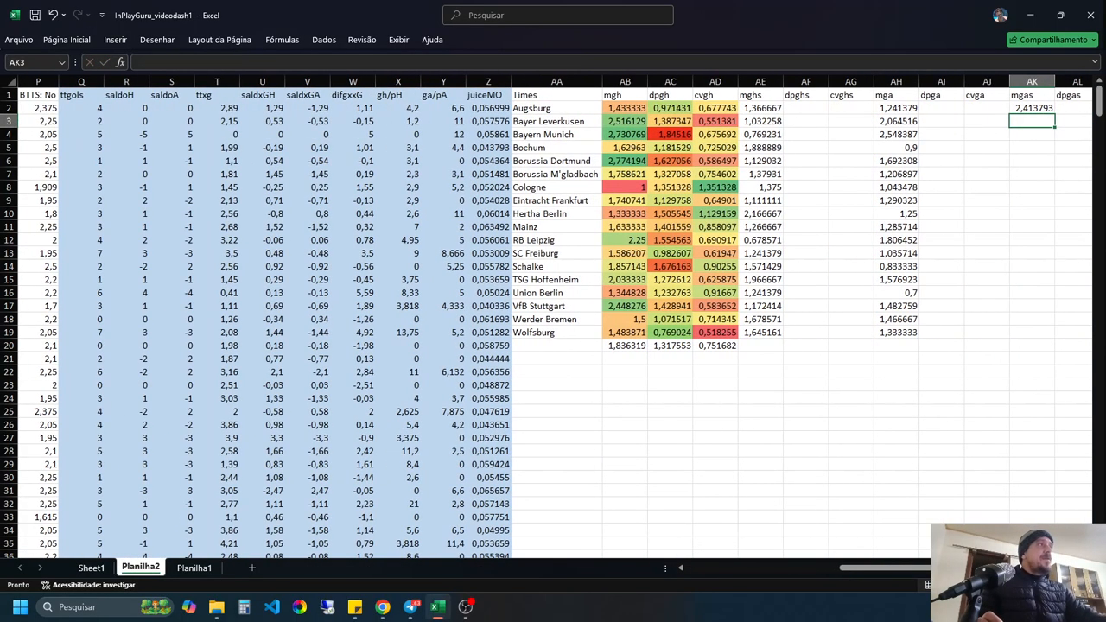
left_click(1032, 108)
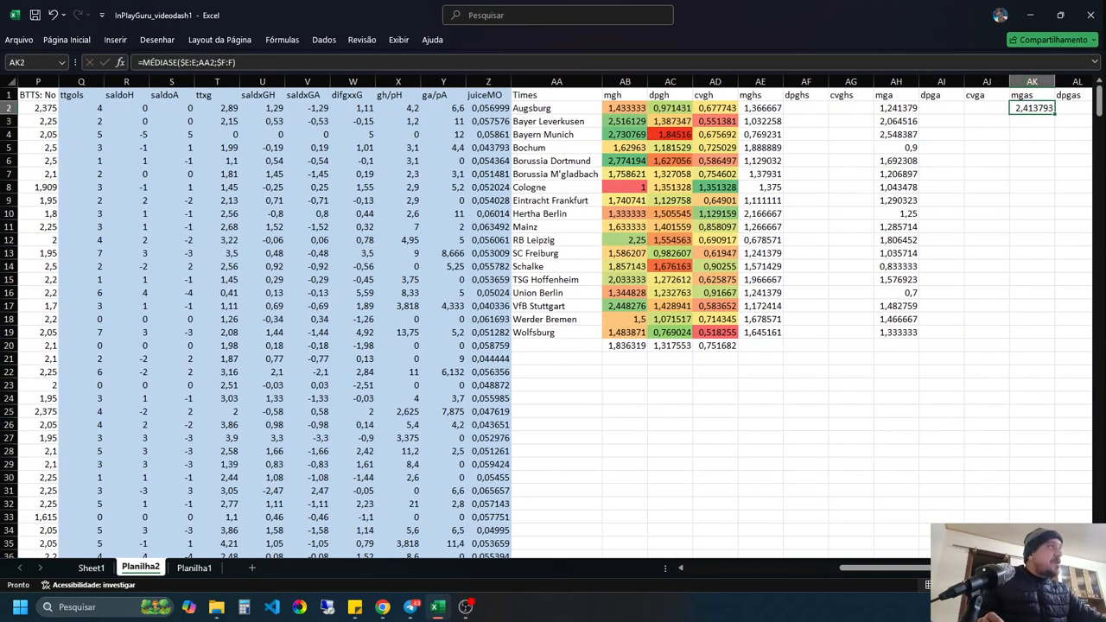
left_click_drag(1055, 114, 1046, 335)
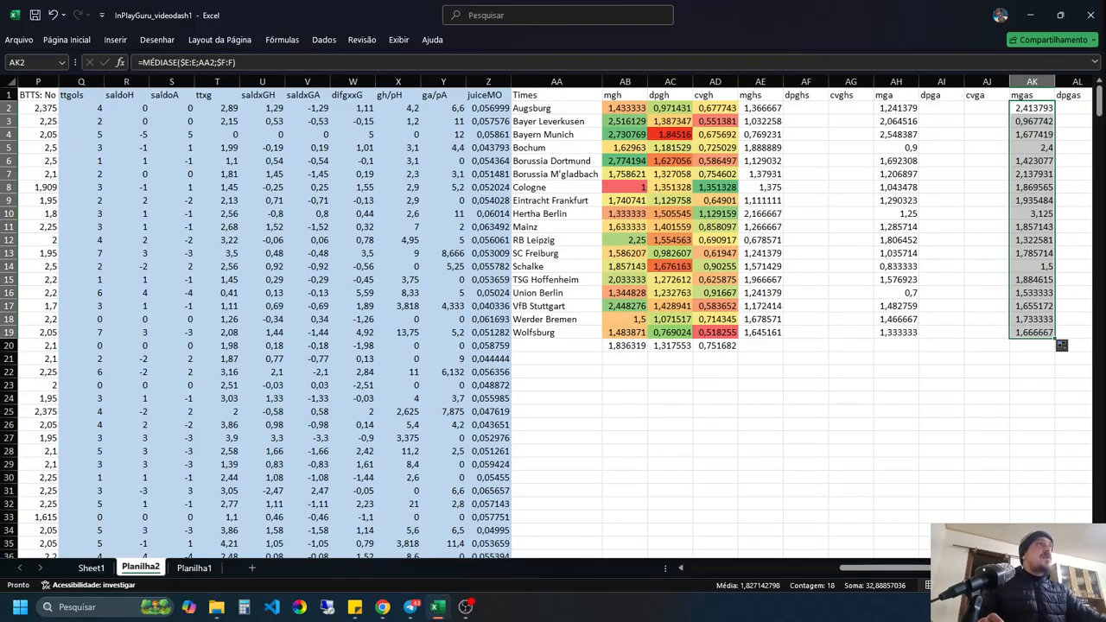
Step: Copy the text of the standard deviation formula from Augsburg's dpgh cell, AC2, keeping that cell's array formula as it is
left_click(670, 108)
left_click_drag(268, 62, 136, 62)
key("ctrl+c")
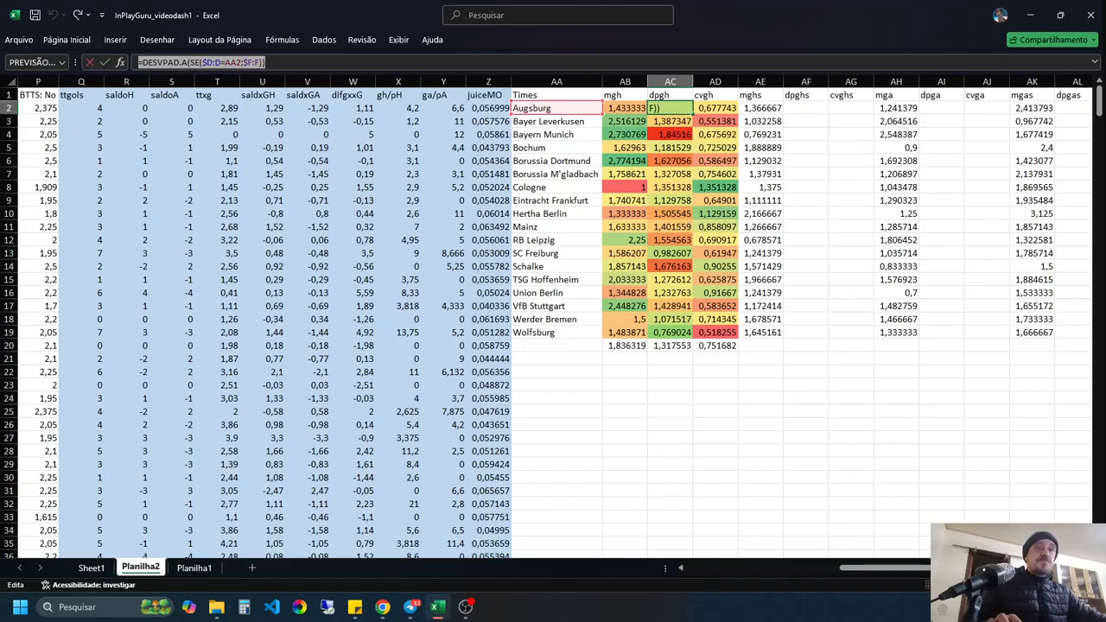
key("ctrl+shift+Return")
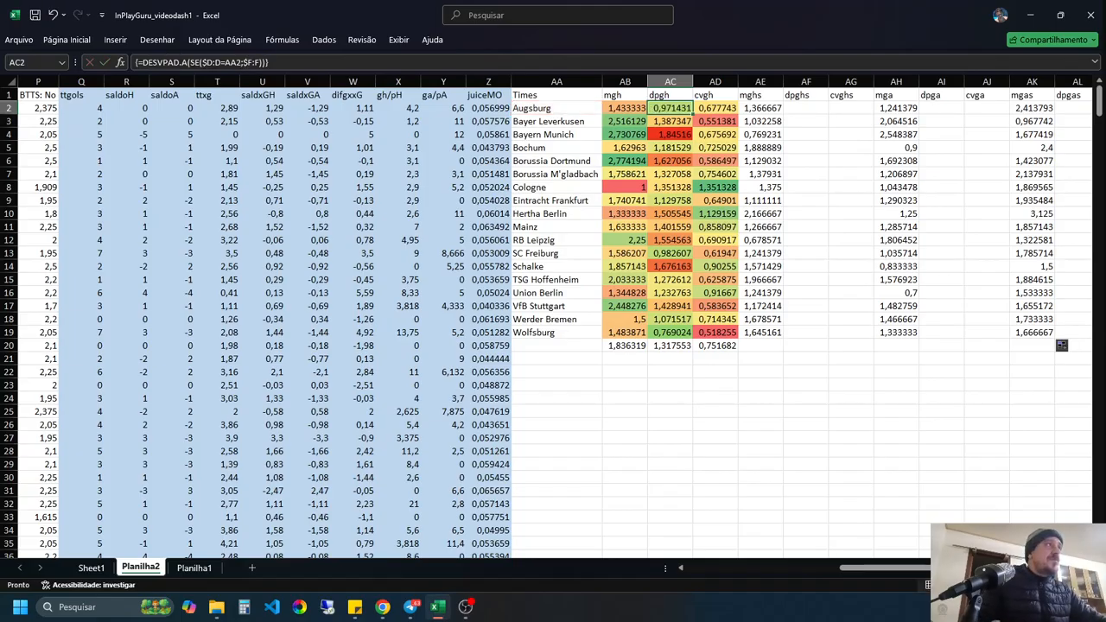
Step: Enter the array formula =DESVPAD.A(SE($D:D=AA2;$G:G)) in AF2 by retargeting the copied formula to A Score, and fill it down to AF19
left_click(807, 108)
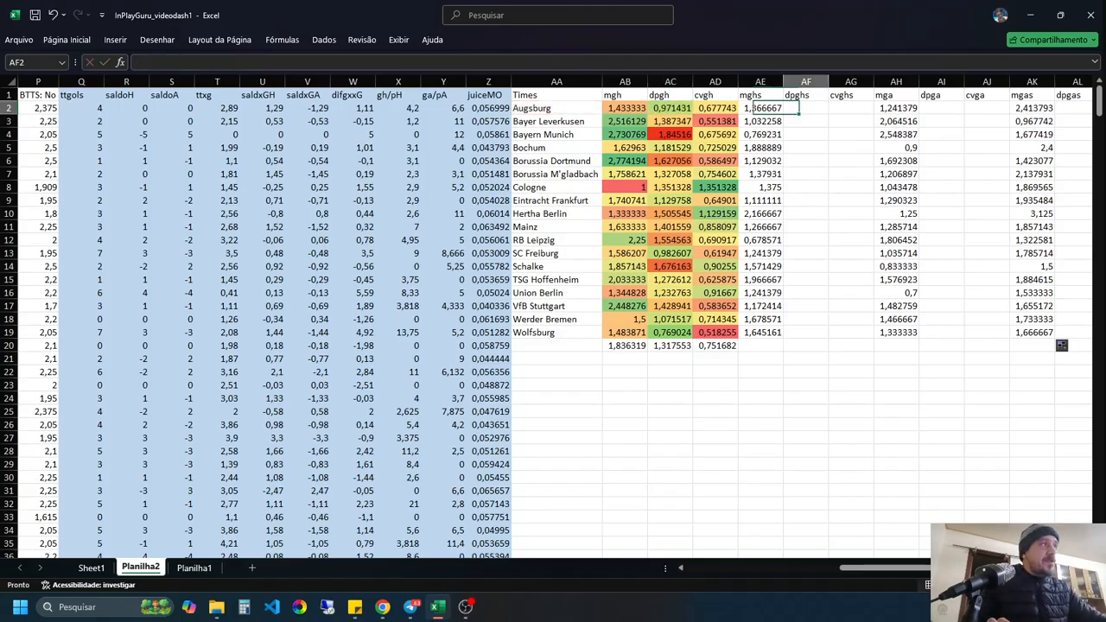
left_click(172, 62)
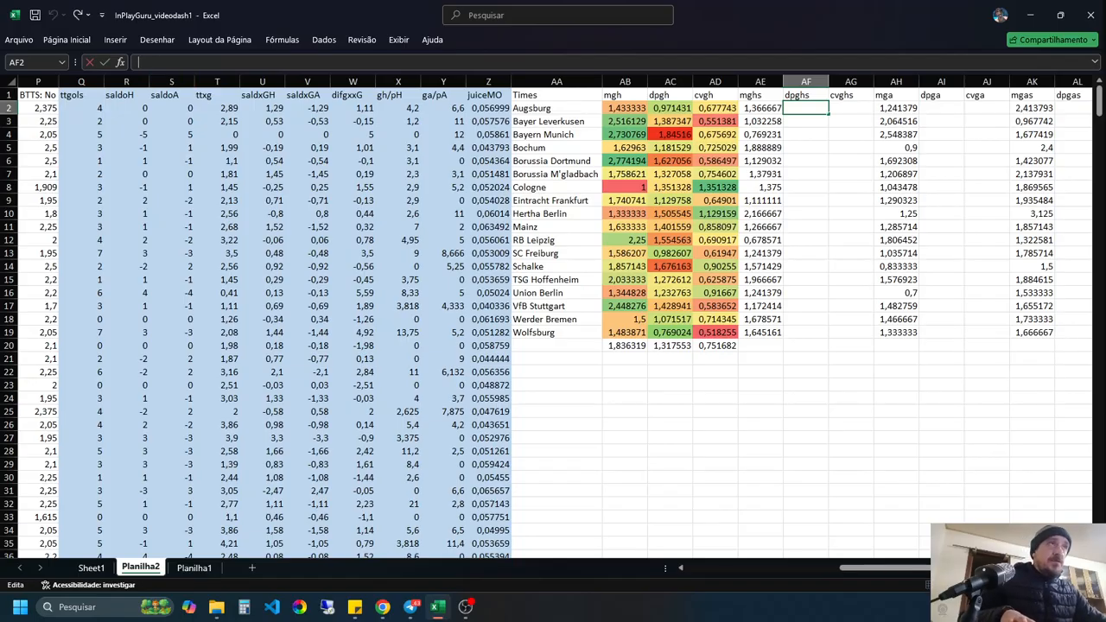
key("ctrl+v")
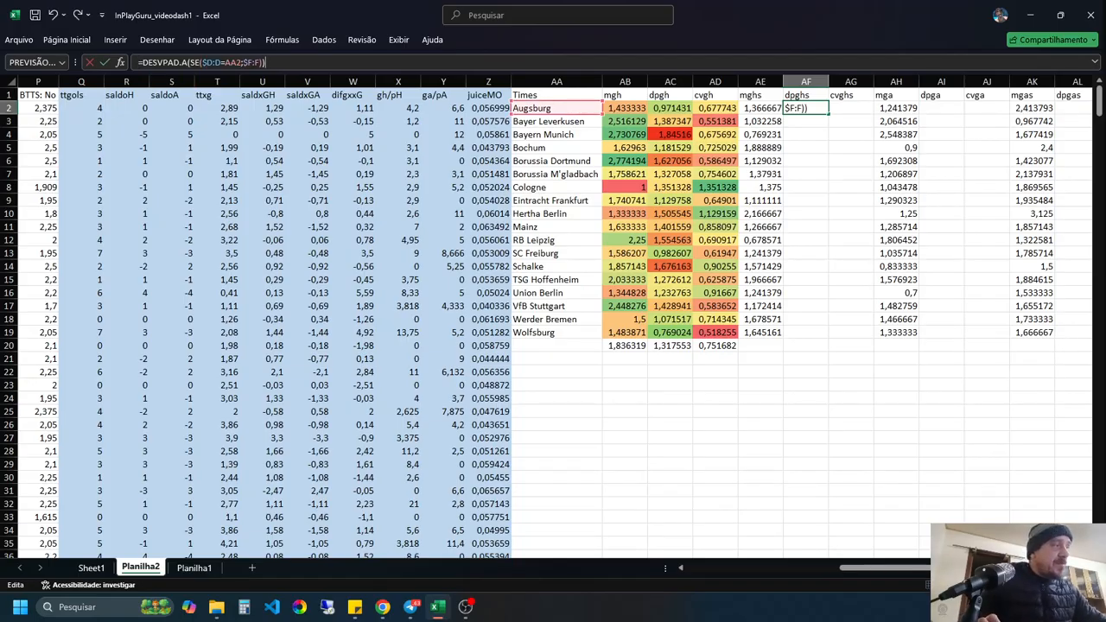
left_click_drag(896, 568, 742, 567)
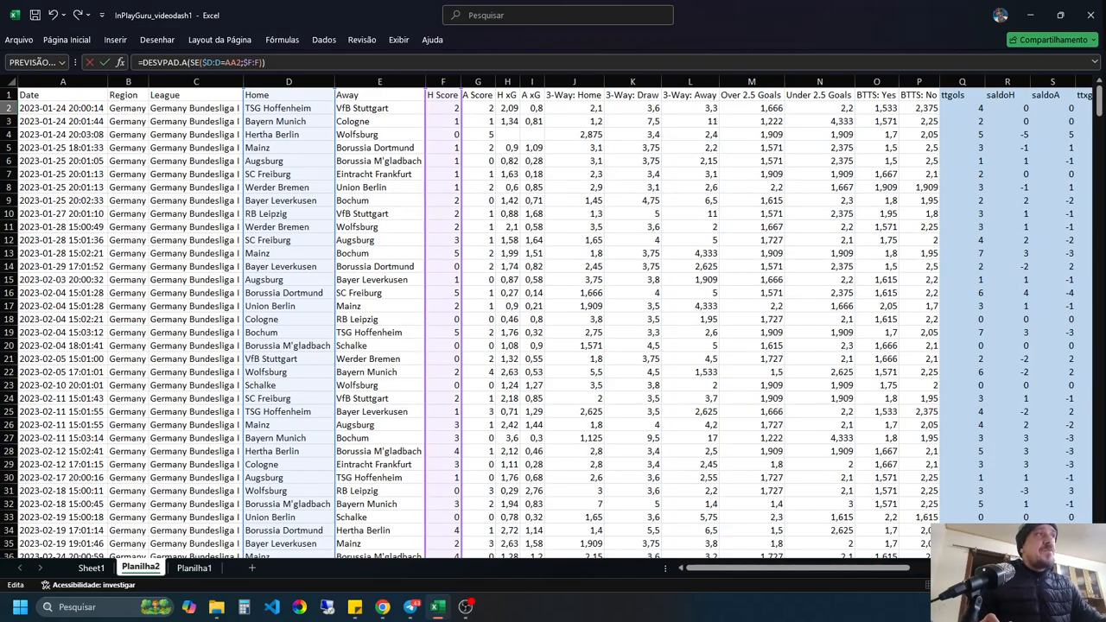
left_click_drag(462, 329, 484, 329)
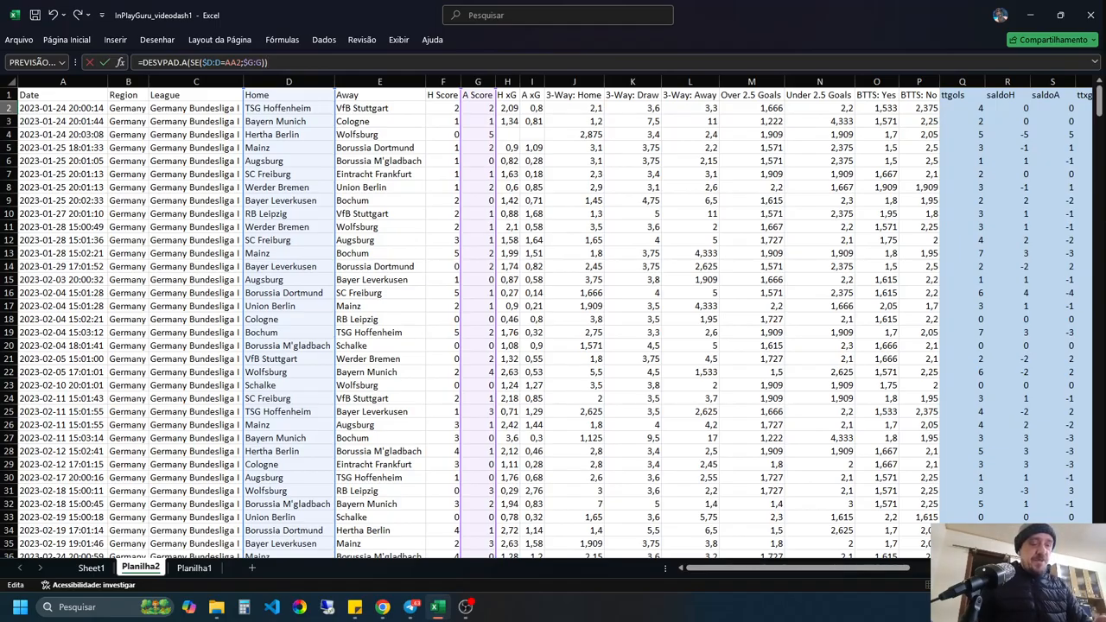
key("ctrl+shift+Return")
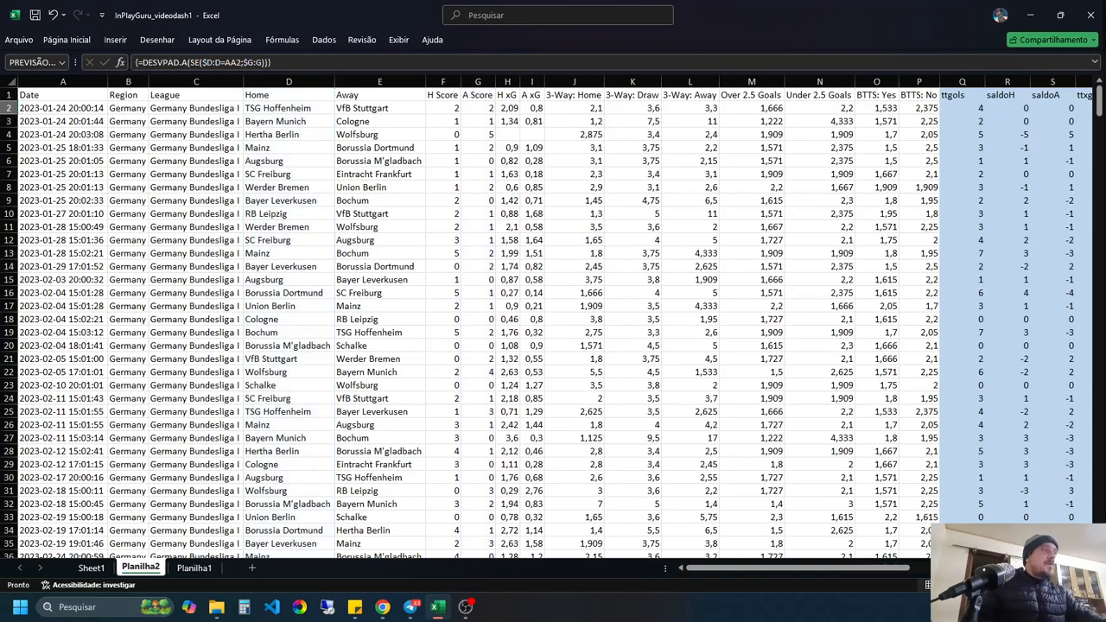
left_click_drag(815, 567, 957, 568)
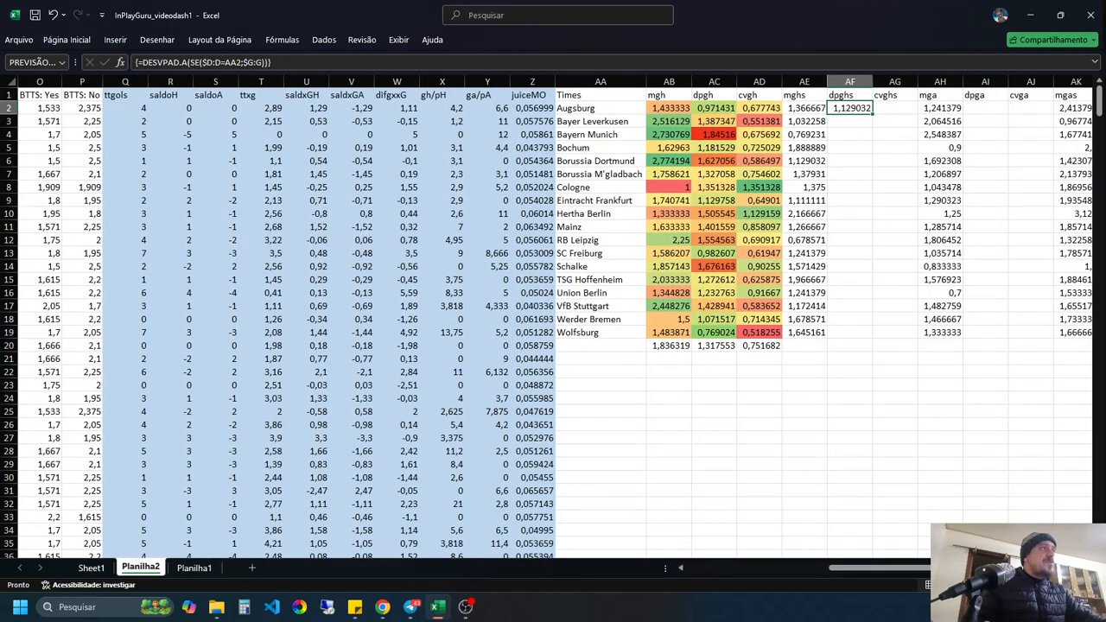
left_click_drag(872, 114, 872, 338)
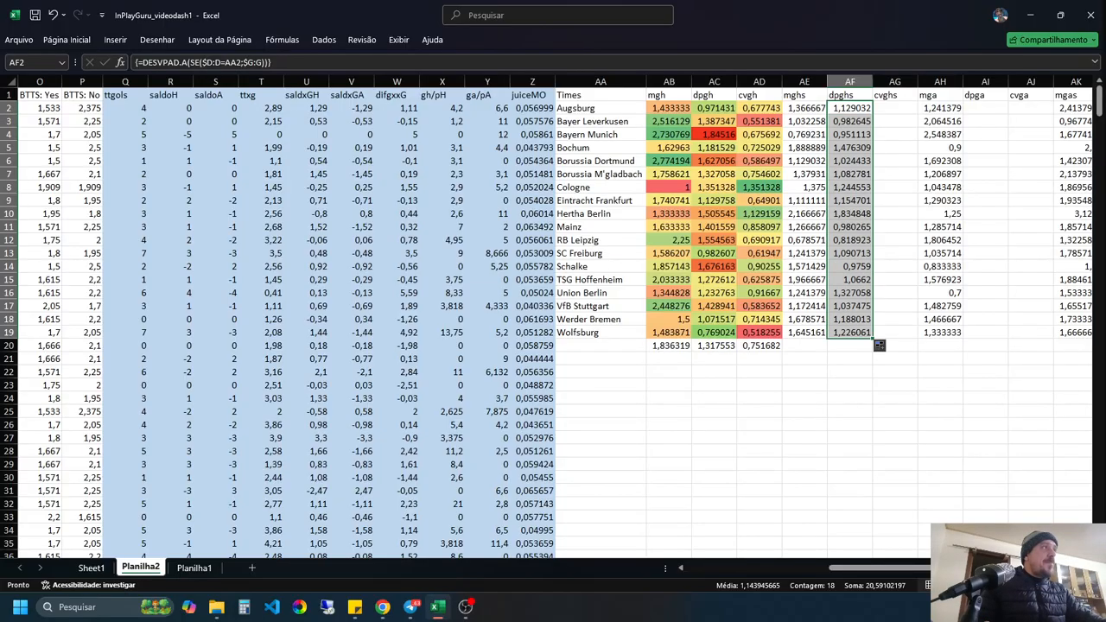
Step: Enter the array formula =DESVPAD.A(SE($E:E=AA2;$G:G)) in AI2 by retargeting the copied formula to Away and A Score, and fill it down to AI19
left_click(985, 109)
left_click(172, 63)
key("ctrl+v")
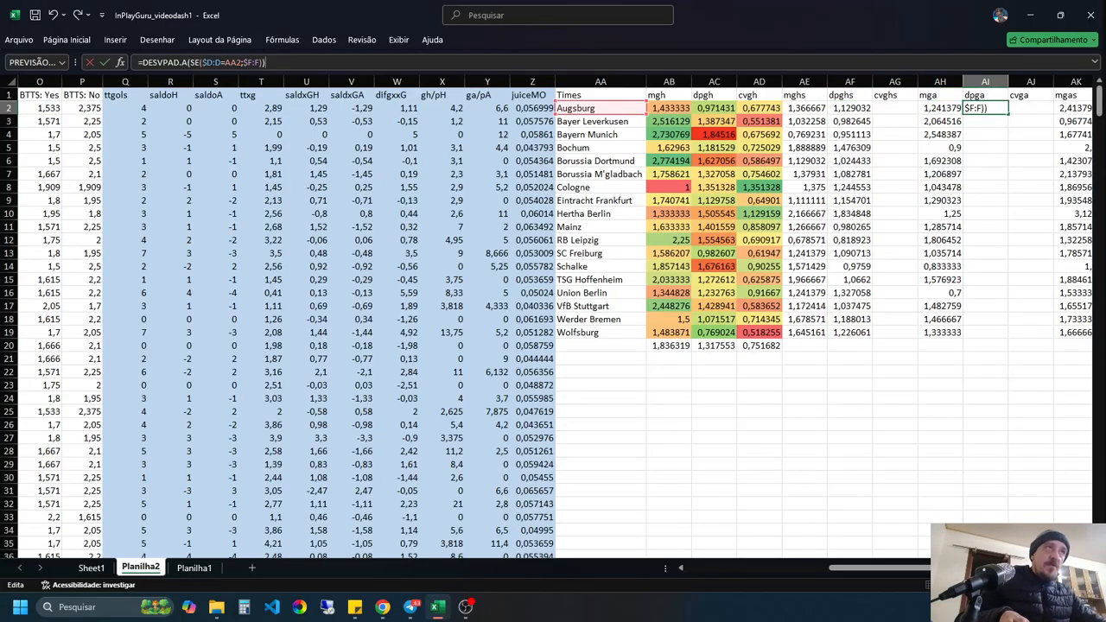
left_click_drag(916, 567, 783, 567)
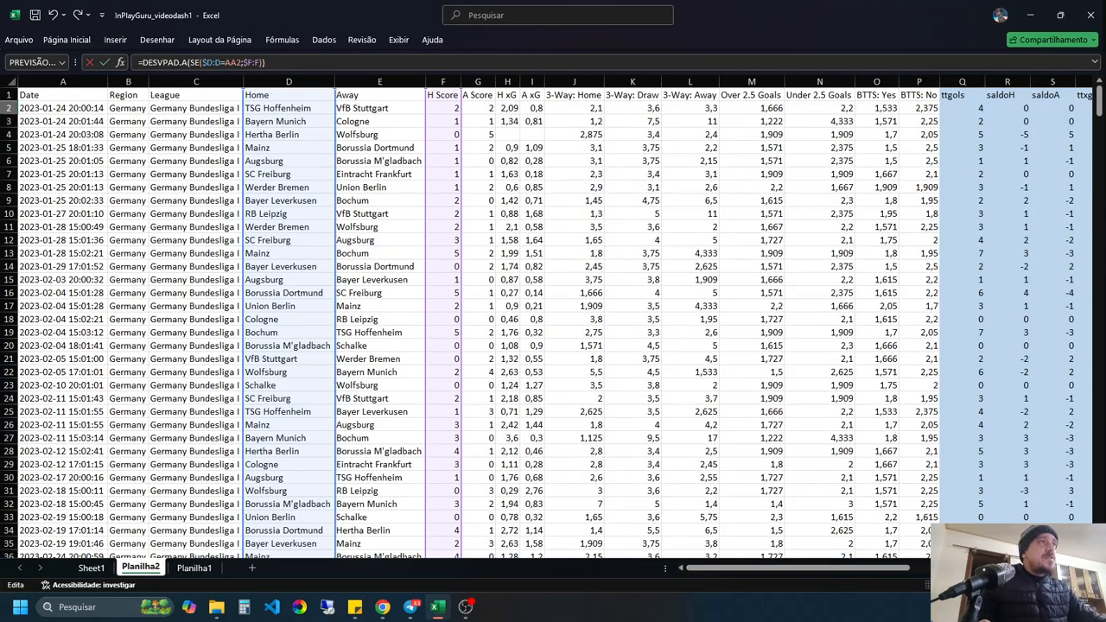
left_click_drag(335, 259, 495, 259)
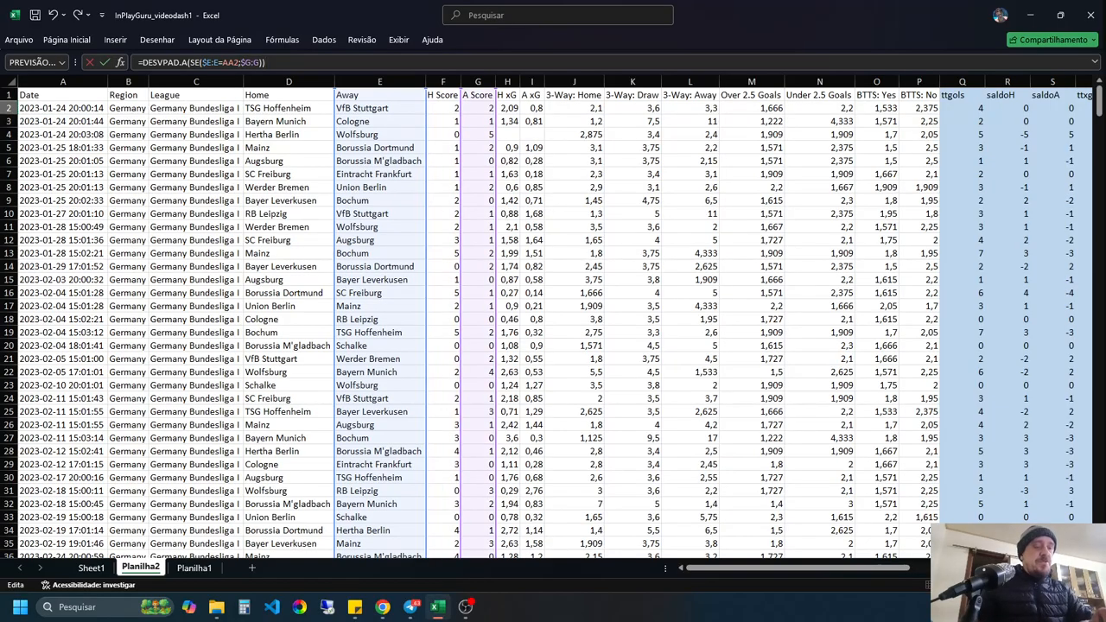
key("ctrl+shift+Return")
left_click_drag(783, 568, 869, 568)
left_click_drag(923, 114, 930, 345)
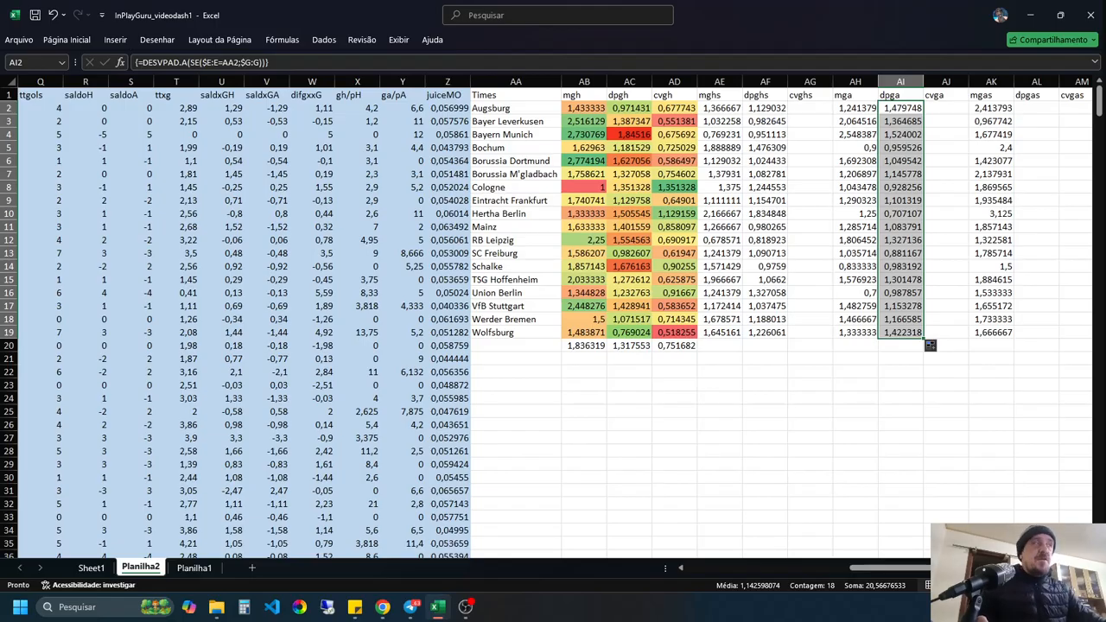
Step: Enter the array formula =DESVPAD.A(SE($E:E=AA2;$F:F)) in AL2 by retargeting the copied formula's team range to Away, and fill it down to AL19
left_click(1036, 108)
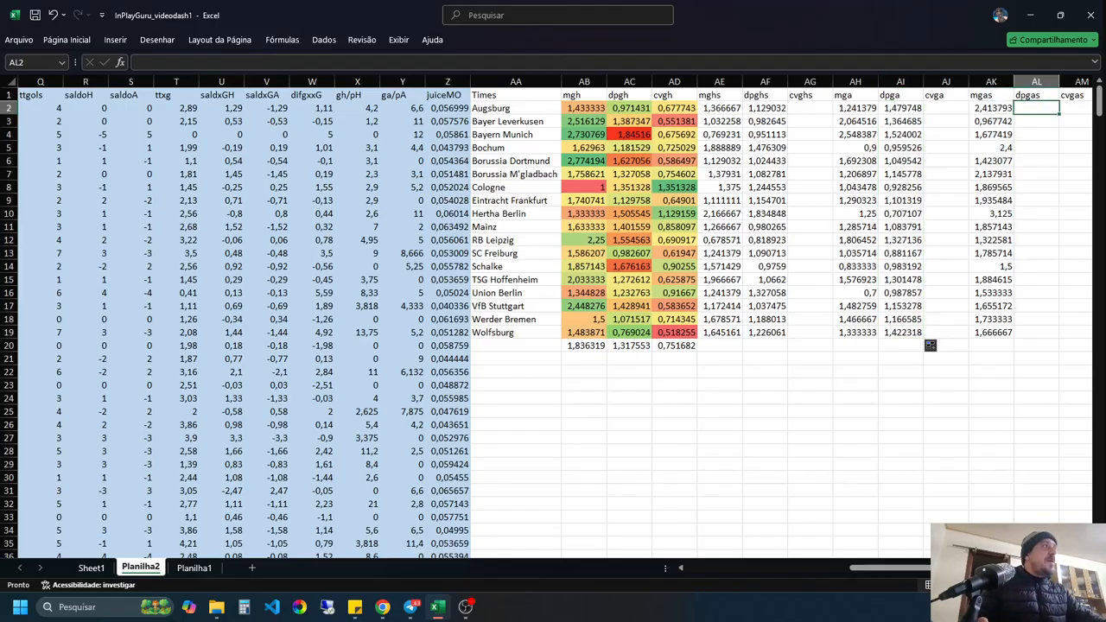
double_click(1036, 108)
type("=DESVPAD.A(SE($D:$D=AA2;$F:$F))")
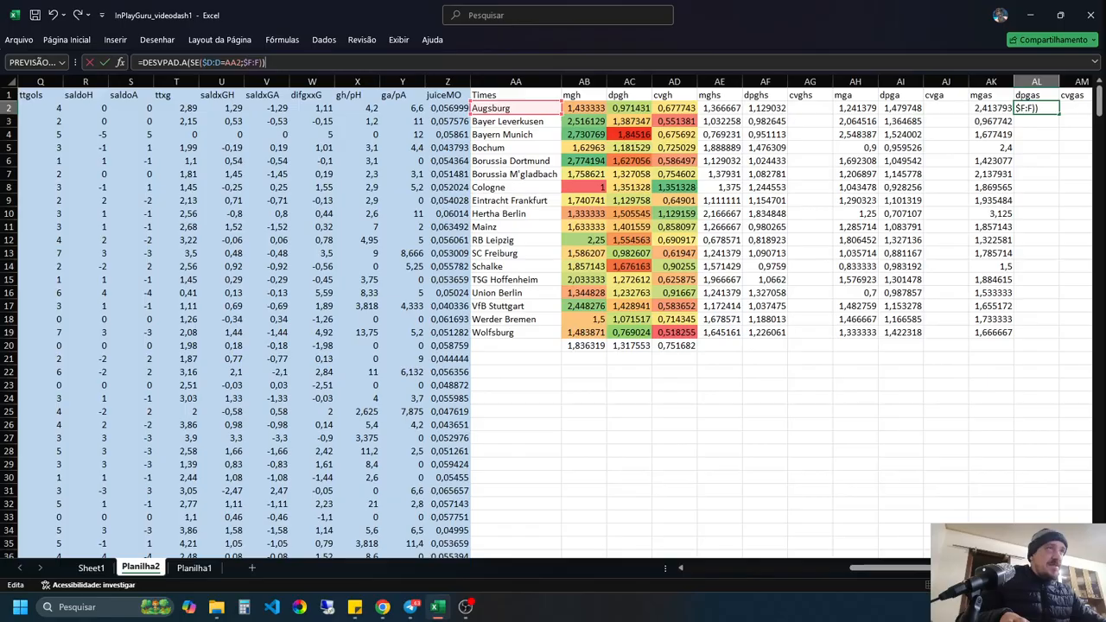
left_click_drag(890, 567, 860, 567)
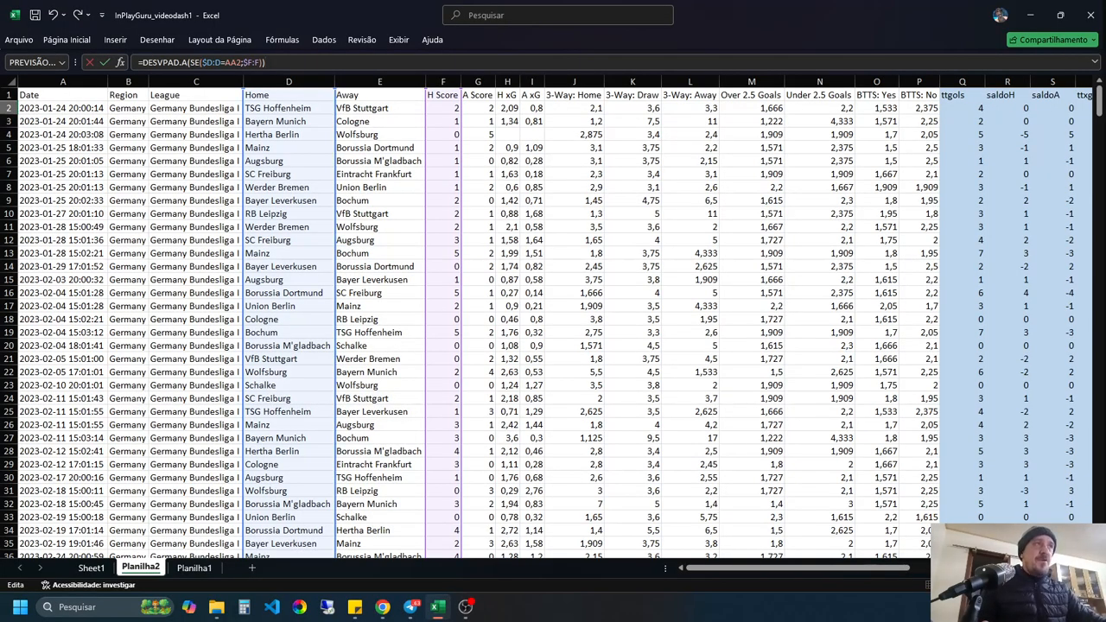
left_click_drag(335, 102, 418, 102)
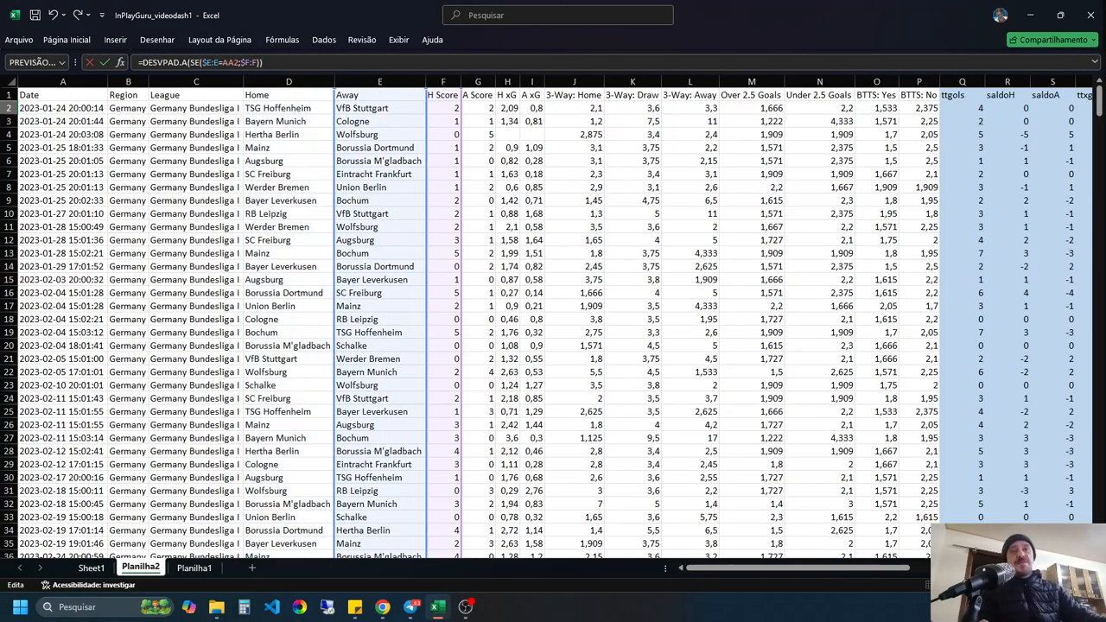
key("ctrl+shift+Return")
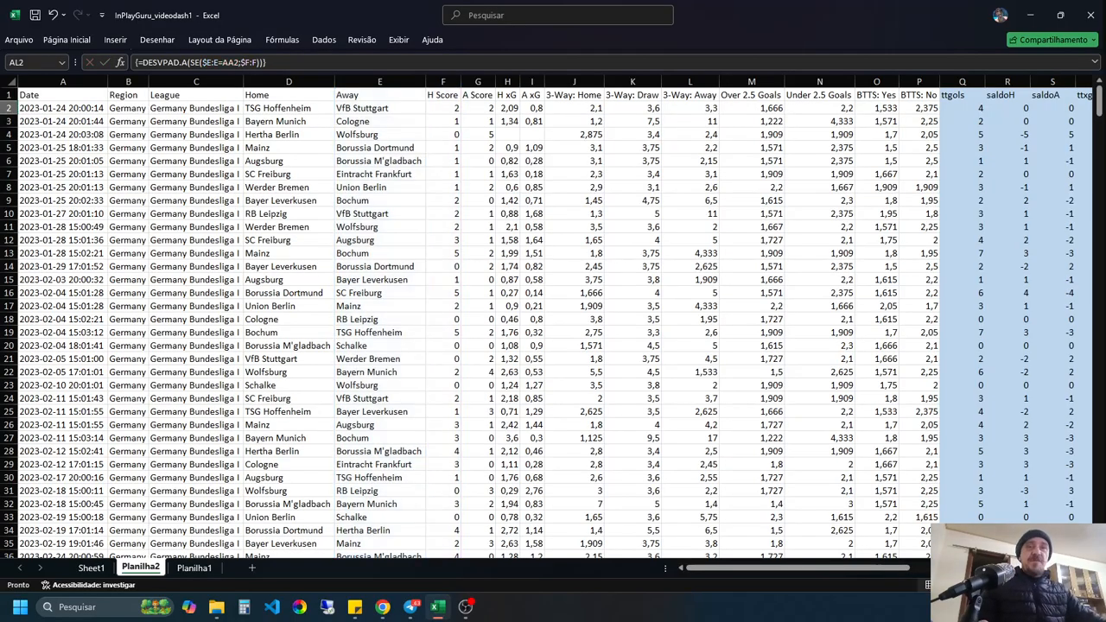
left_click_drag(795, 568, 894, 568)
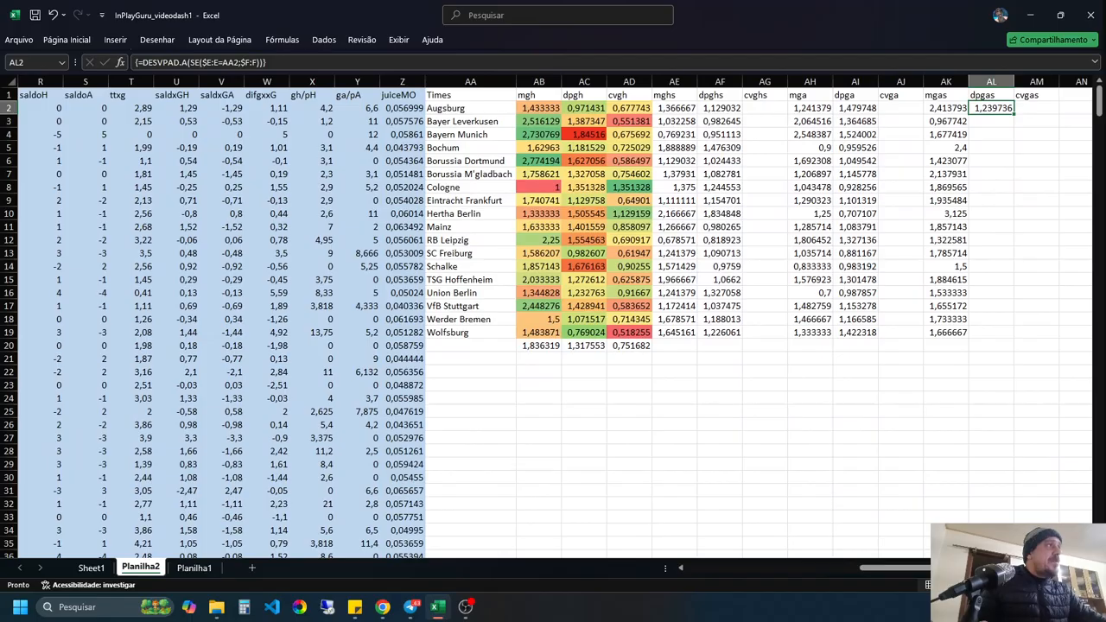
left_click_drag(1013, 114, 1014, 339)
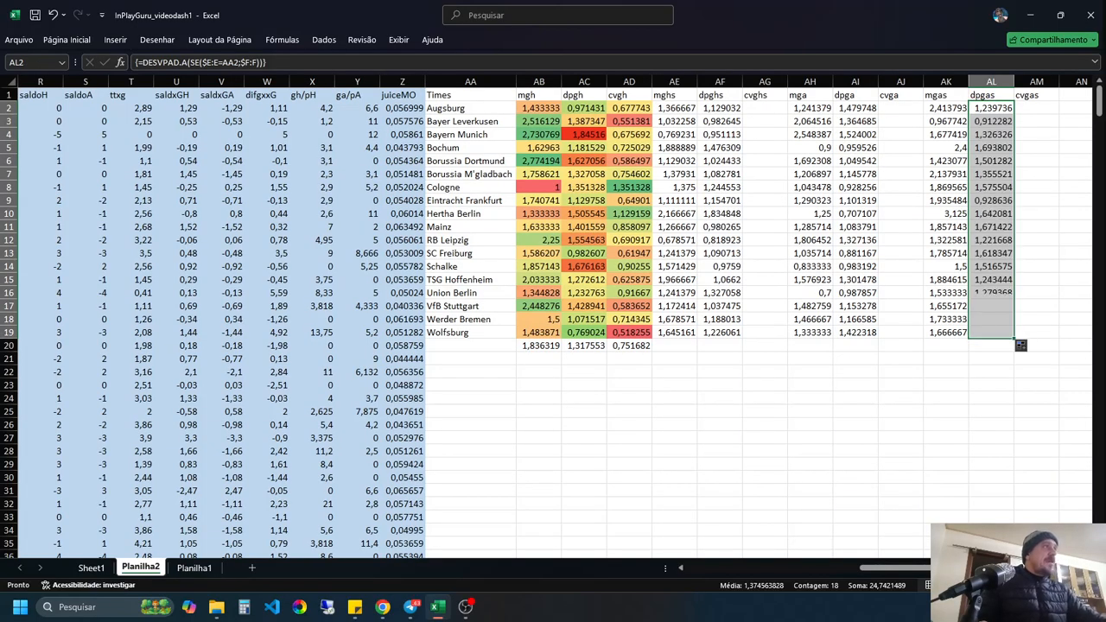
Step: Calculate the cvghs coefficient of variation with =AF2/AE2 in AG2 and fill it down to AG19
left_click(765, 108)
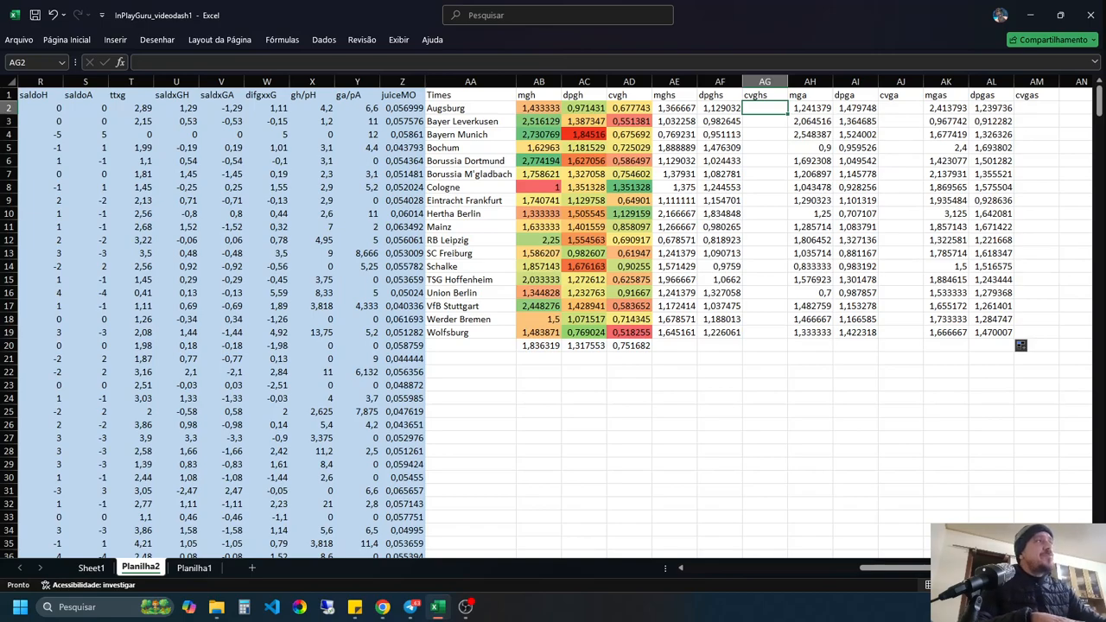
type("=")
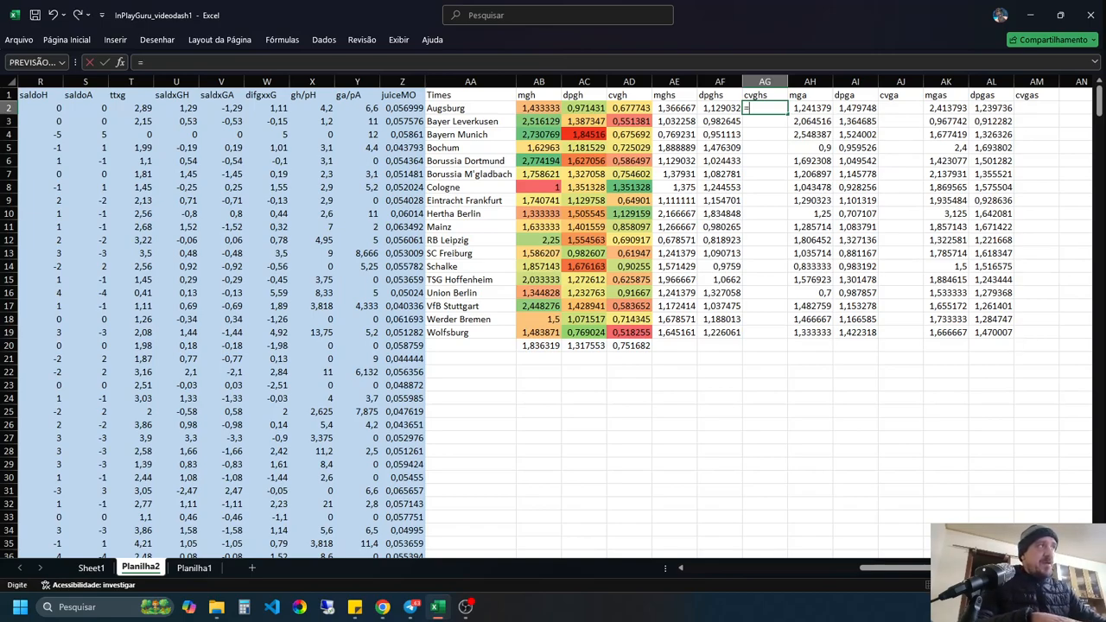
key("Left")
type("/")
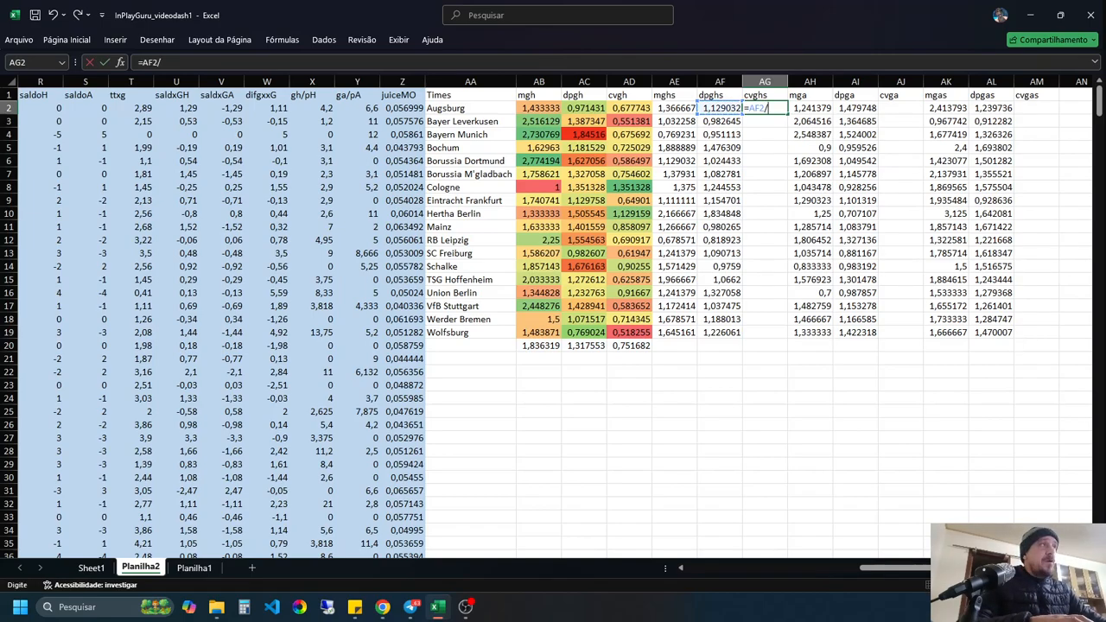
key("Left")
key("Left")
key("Return")
key("Up")
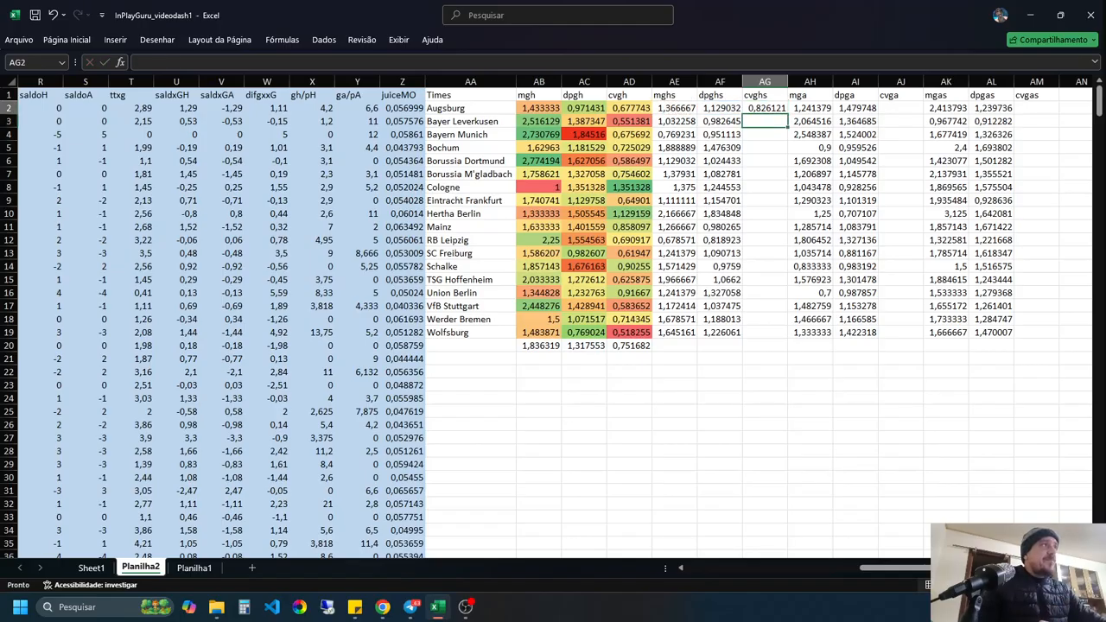
key("shift+Down")
key("shift+Down")
key("shift+Down")
key("shift+Down")
key("shift+Down")
key("shift+Down")
key("shift+Down")
key("shift+Down")
key("shift+Down")
key("shift+Down")
key("shift+Down")
key("shift+Down")
key("shift+Down")
key("shift+Down")
key("shift+Down")
key("shift+Down")
key("shift+Down")
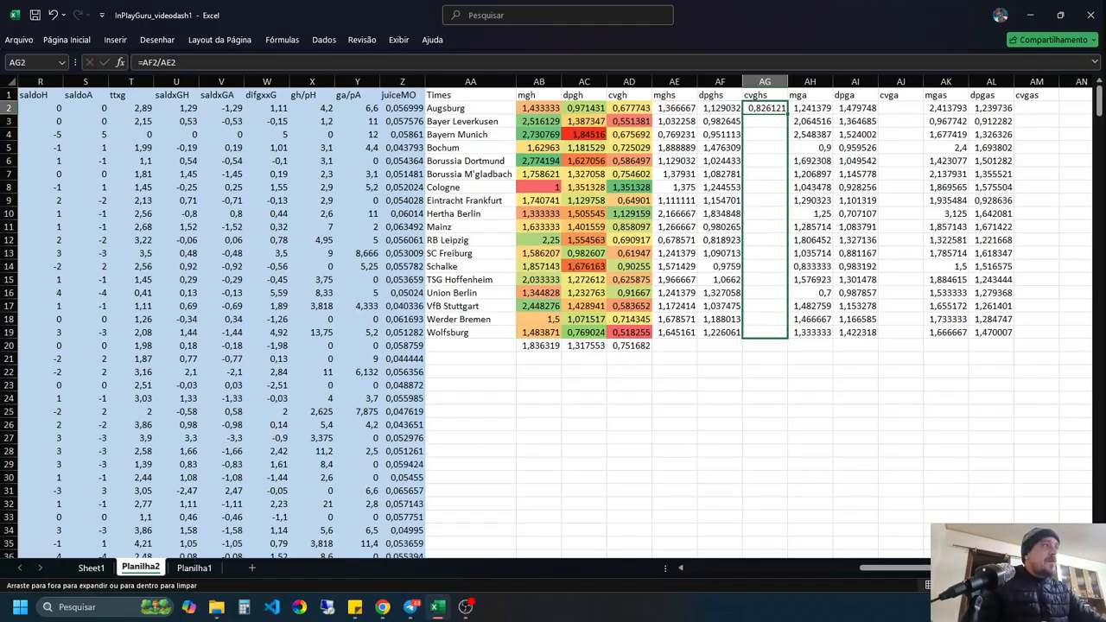
key("ctrl+d")
Step: Calculate the cvga coefficient of variation with =AI2/AH2 in AJ2 and fill it down to AJ19
left_click(901, 109)
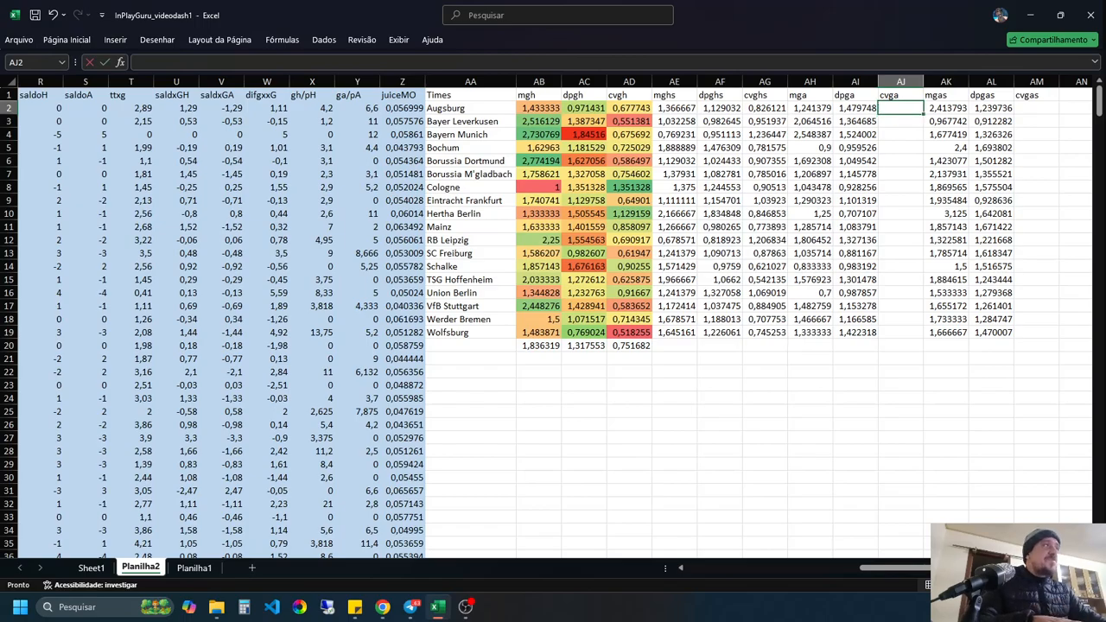
type("=")
key("Left")
type("/")
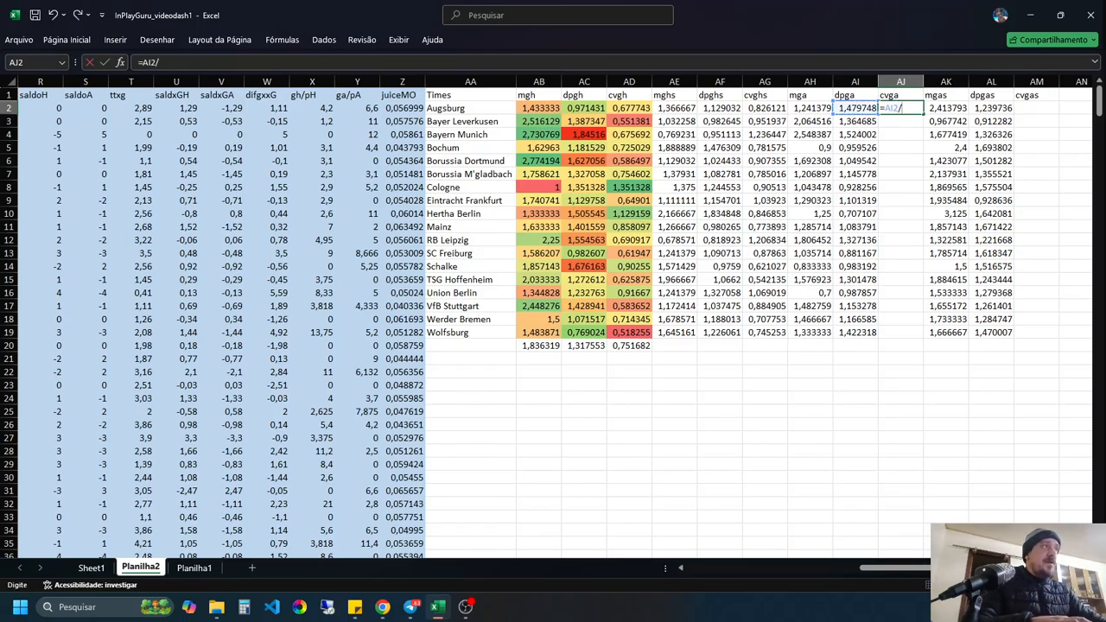
key("Left")
key("Left")
key("Return")
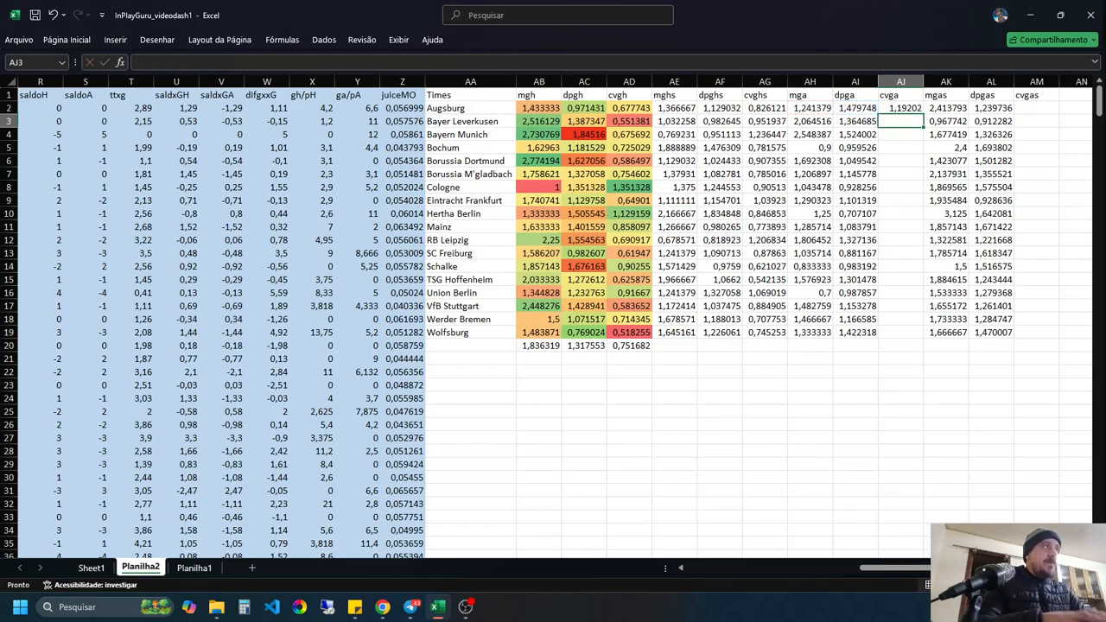
key("Up")
left_click_drag(923, 114, 923, 338)
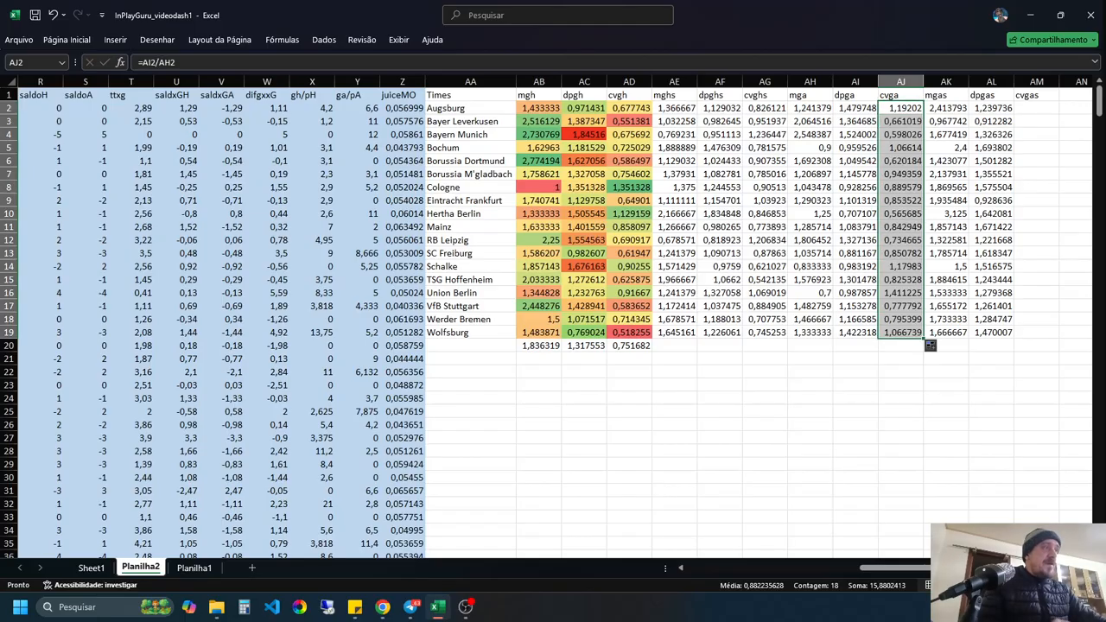
Step: Calculate the cvgas coefficient of variation with =AL2/AK2 in AM2 and fill it down to AM19
left_click(1036, 108)
type("=")
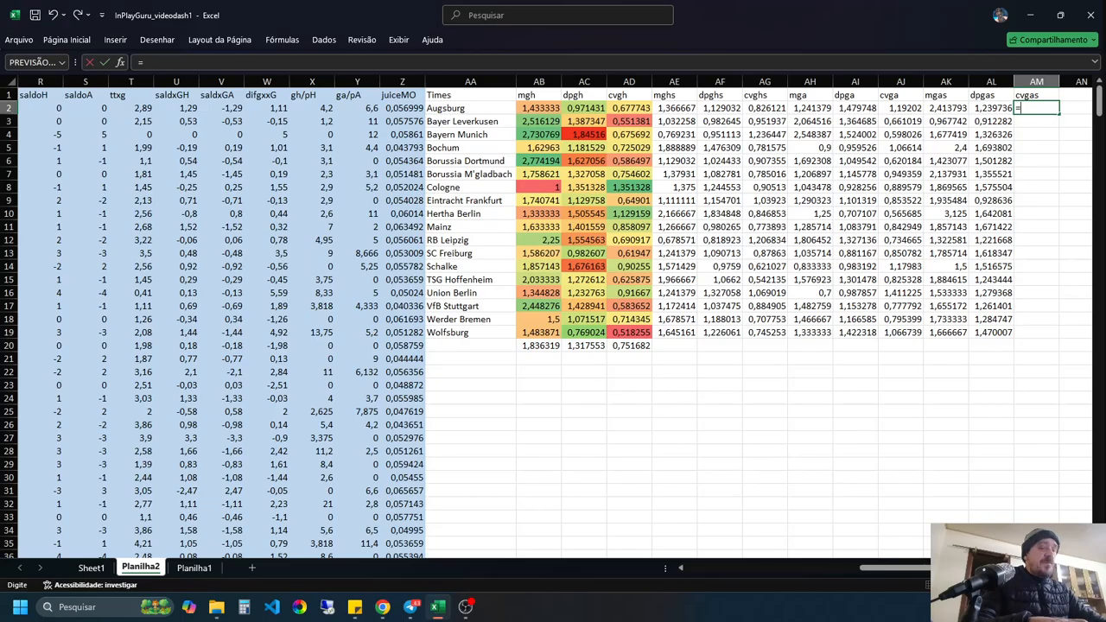
key("Left")
type("/")
key("Left")
key("Left")
key("Return")
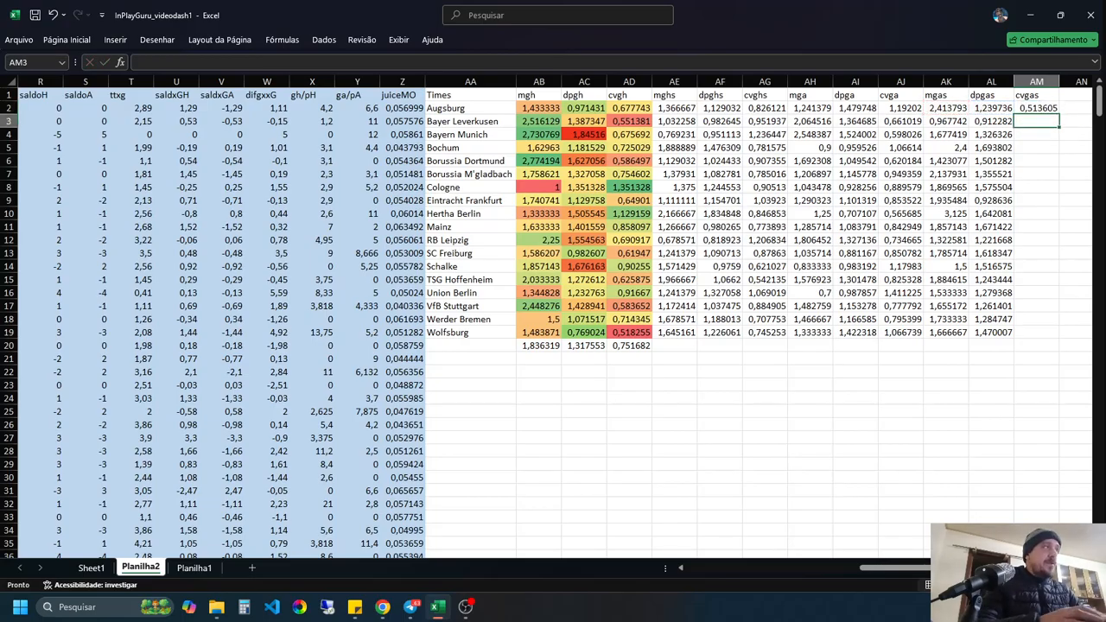
key("Up")
left_click_drag(1059, 114, 1059, 339)
Step: Label the averages row under the team table by entering MÉDIA in AA20
left_click(629, 345)
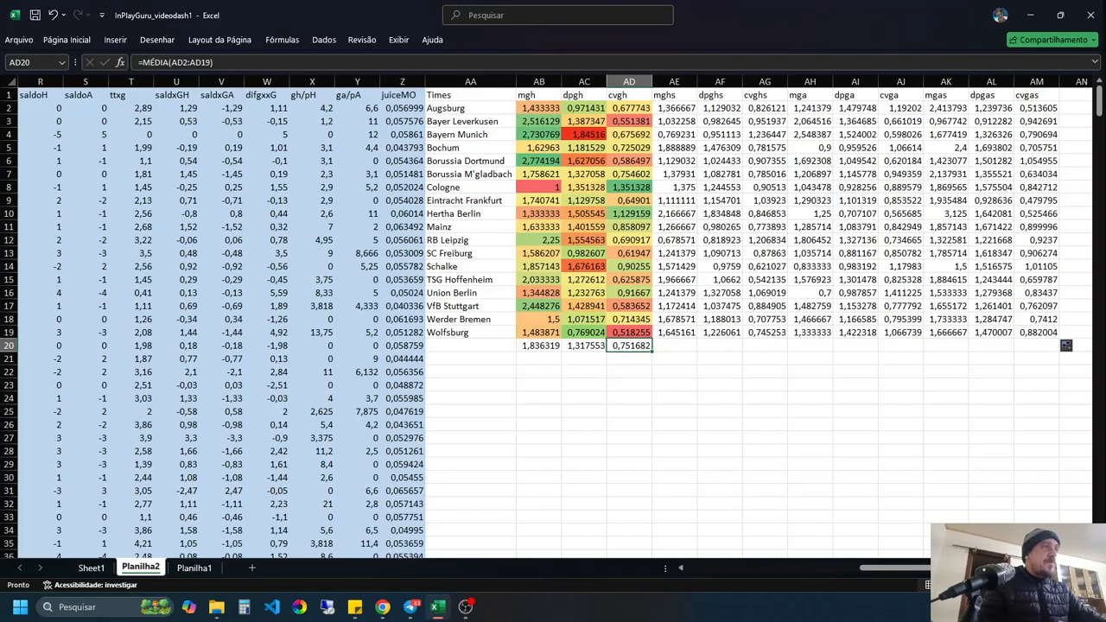
left_click(471, 346)
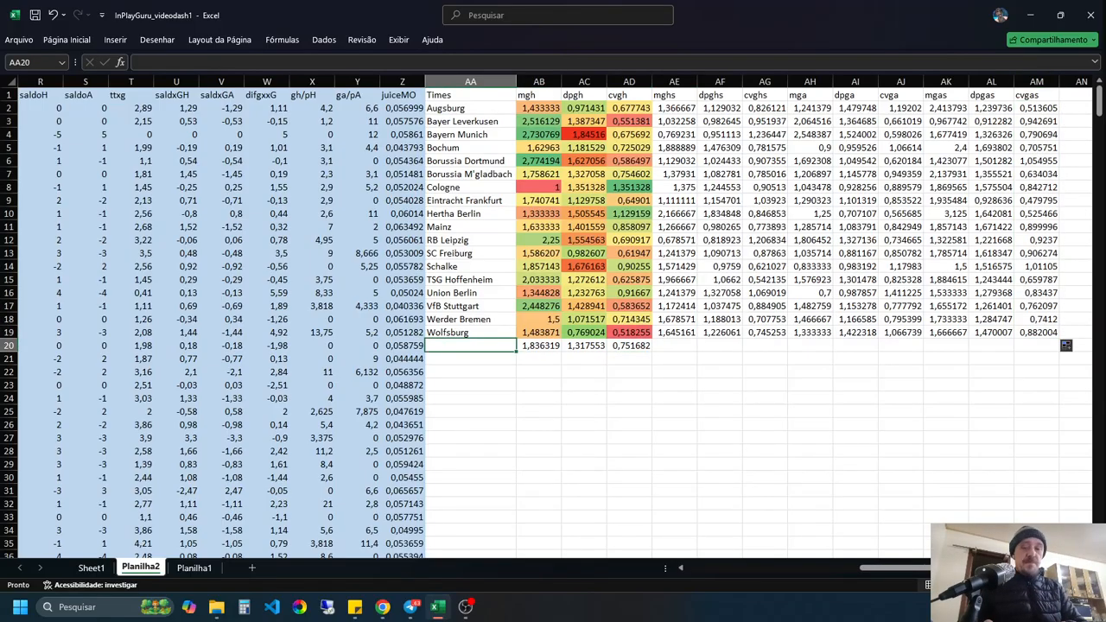
type("MÉD")
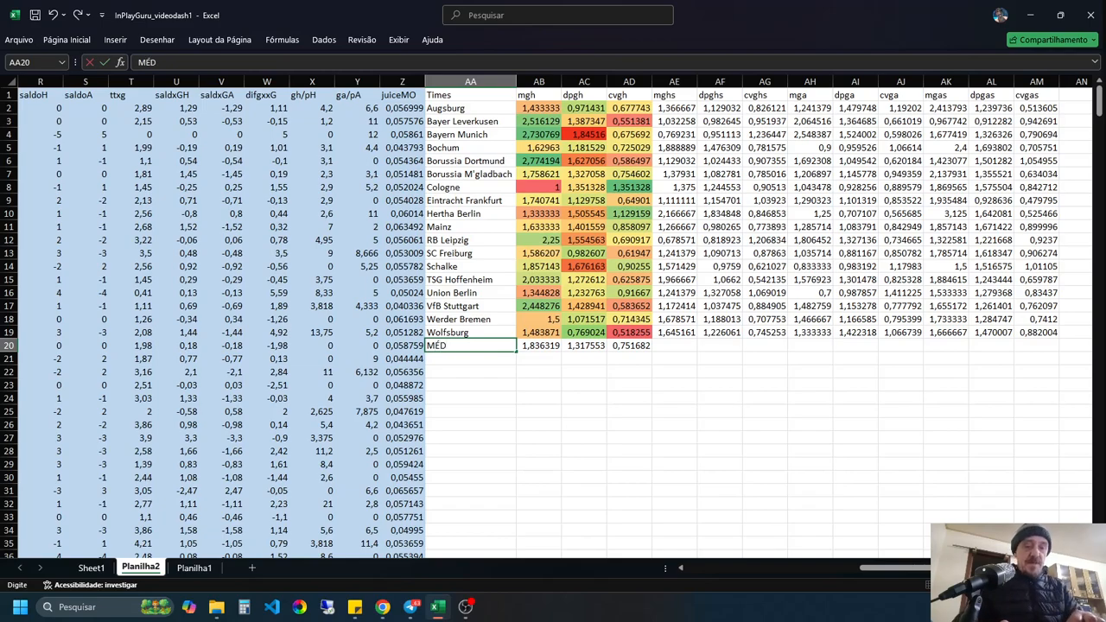
type("IA")
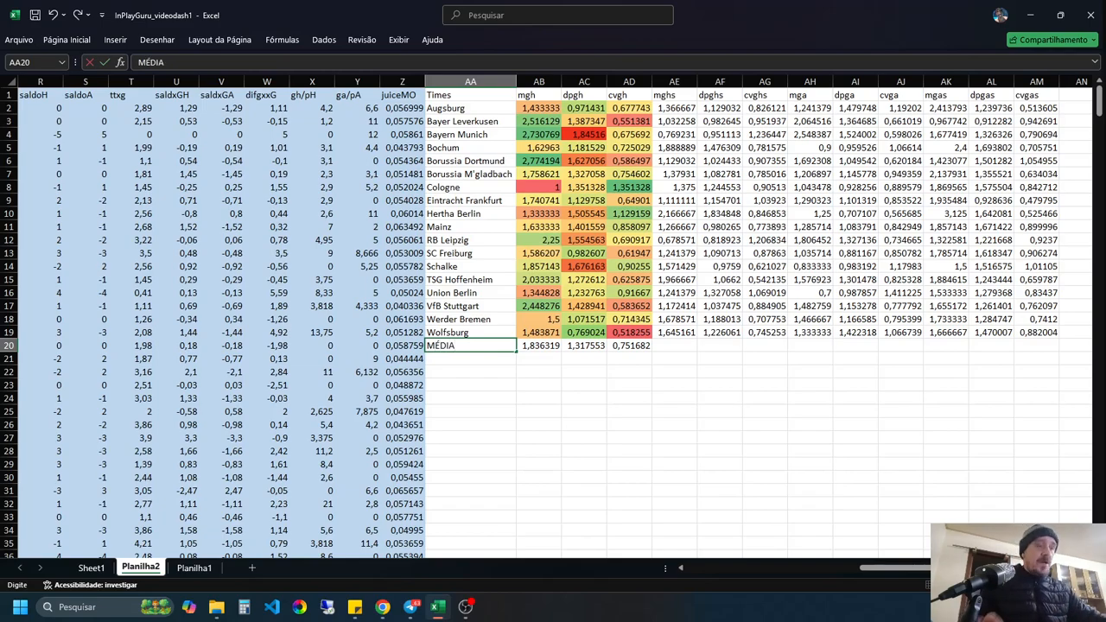
key("Return")
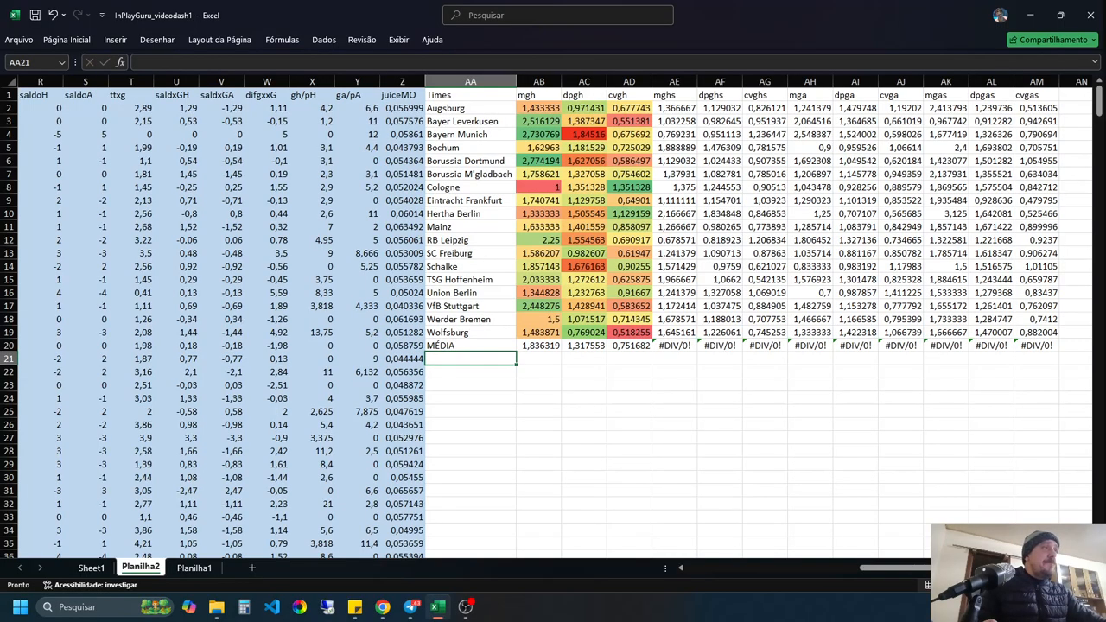
Step: Fill the =MÉDIA(AD2:AD19) formula from AD20 across the averages row to AM20
left_click(629, 346)
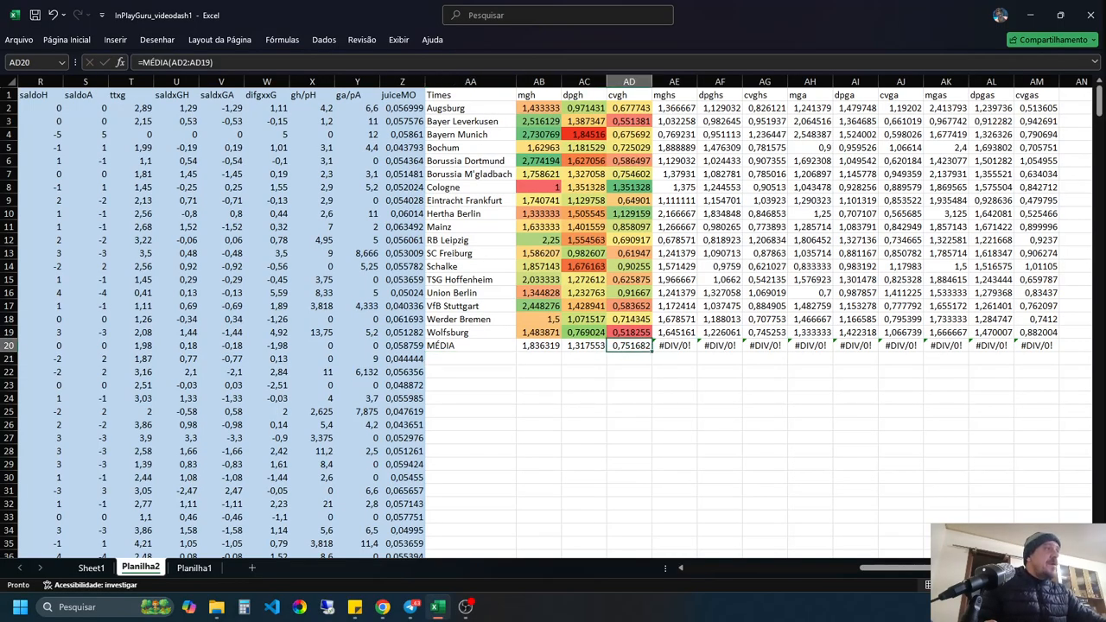
left_click_drag(652, 351, 1059, 350)
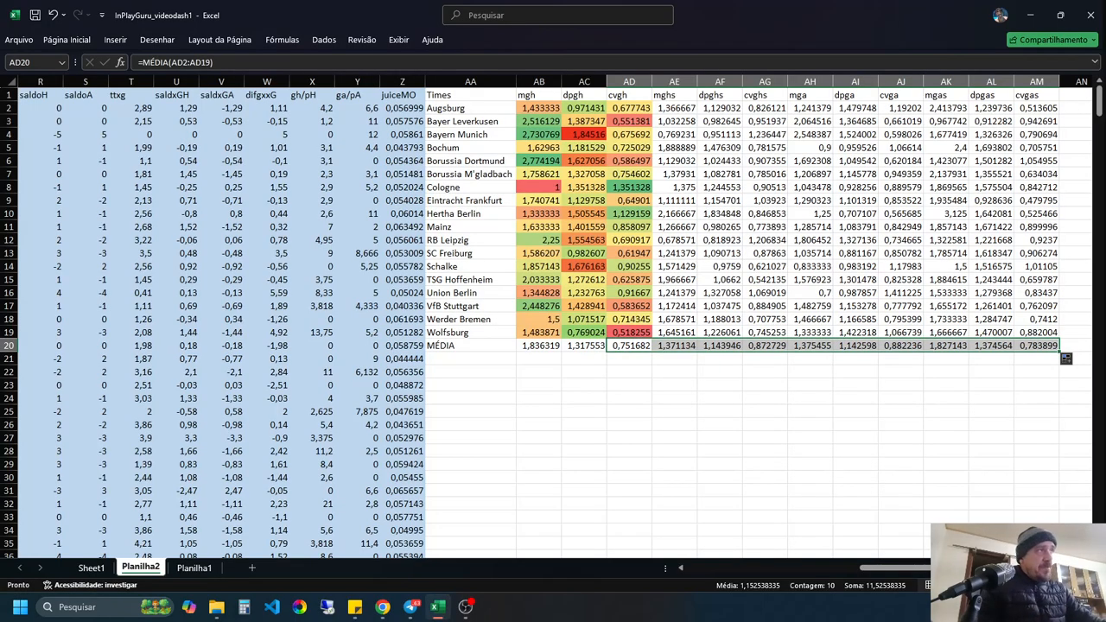
left_click_drag(674, 108, 1038, 345)
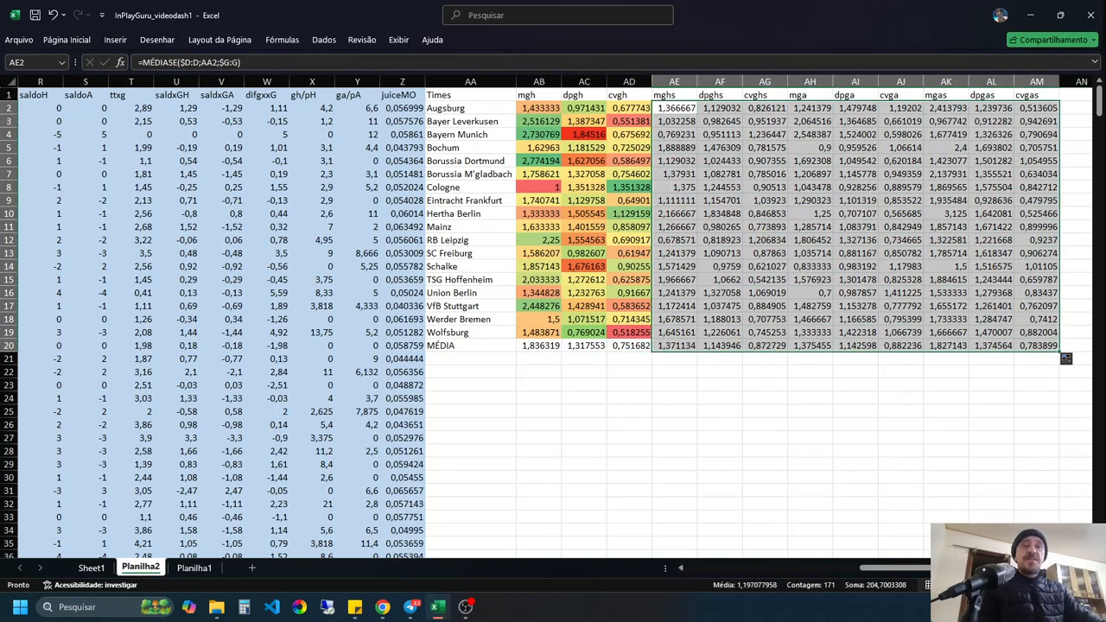
left_click(629, 464)
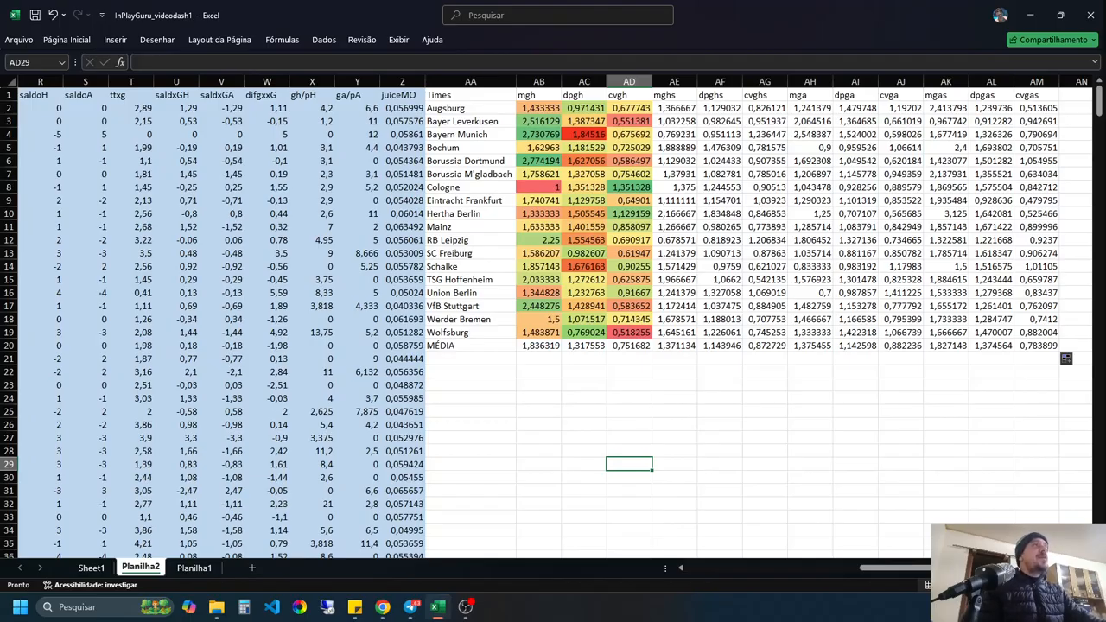
Step: Apply the Green-Yellow-Red colour scale to the mghs values in AE2:AE19
left_click_drag(674, 108, 674, 333)
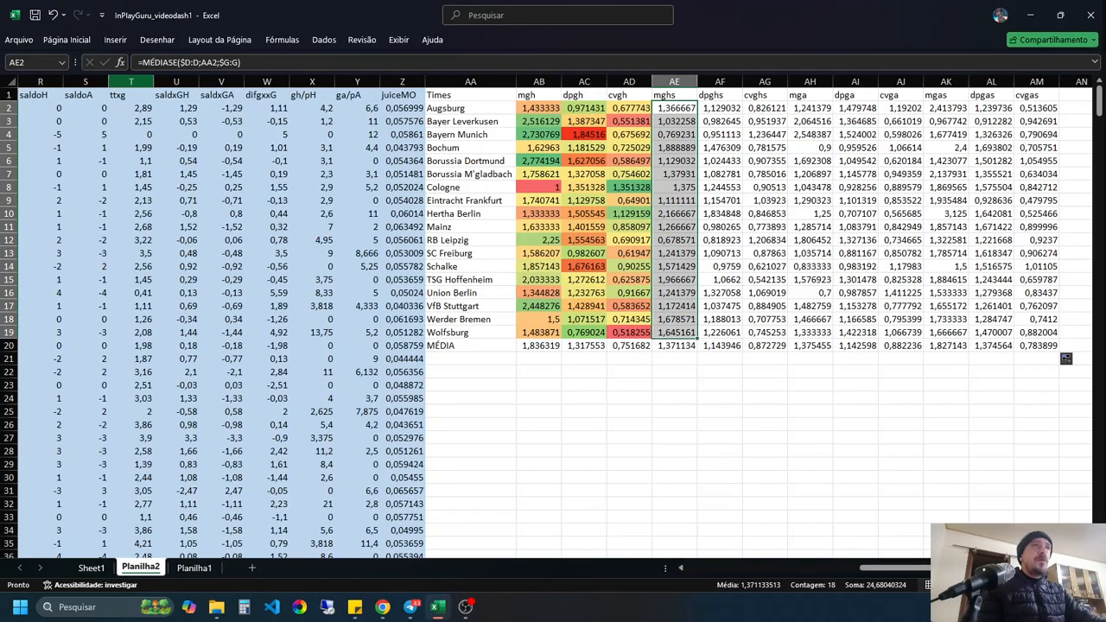
left_click(67, 40)
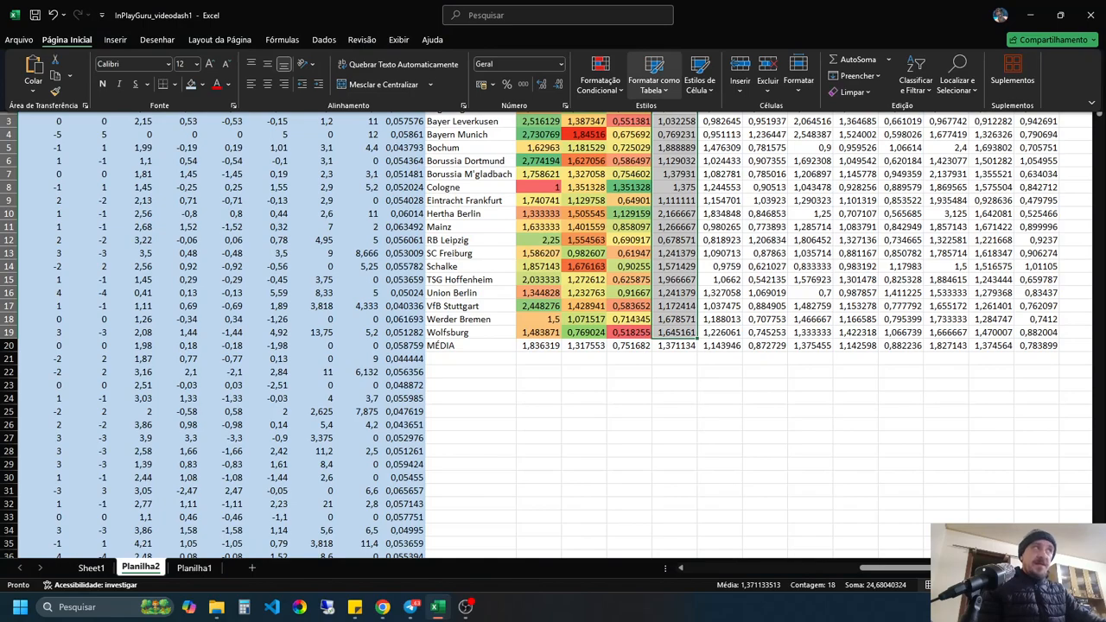
mouse_move(632, 196)
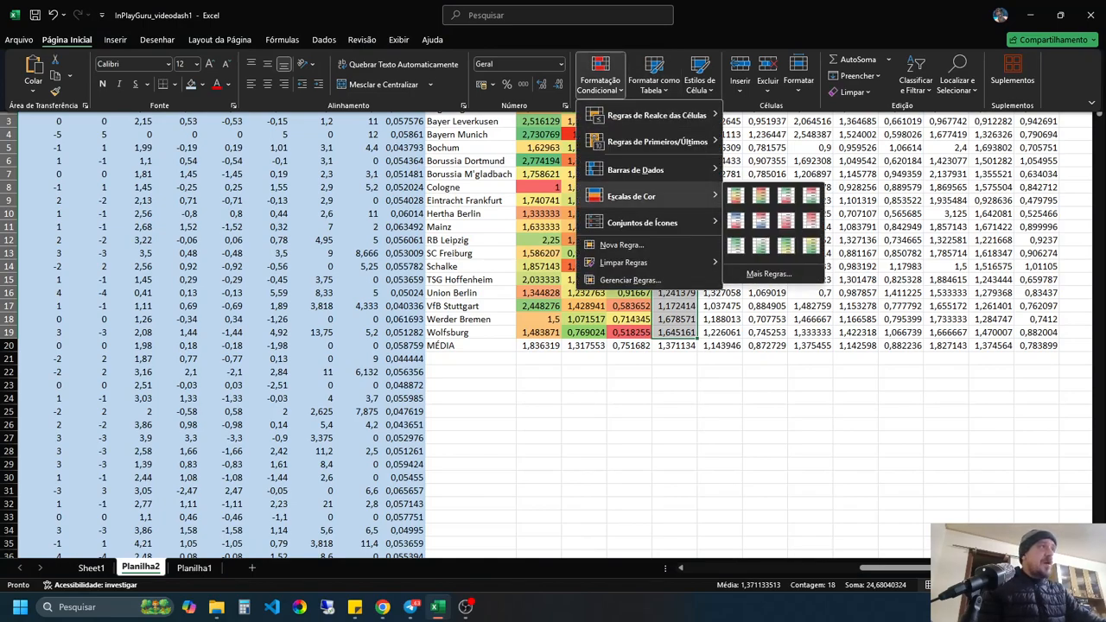
left_click(739, 197)
left_click(765, 425)
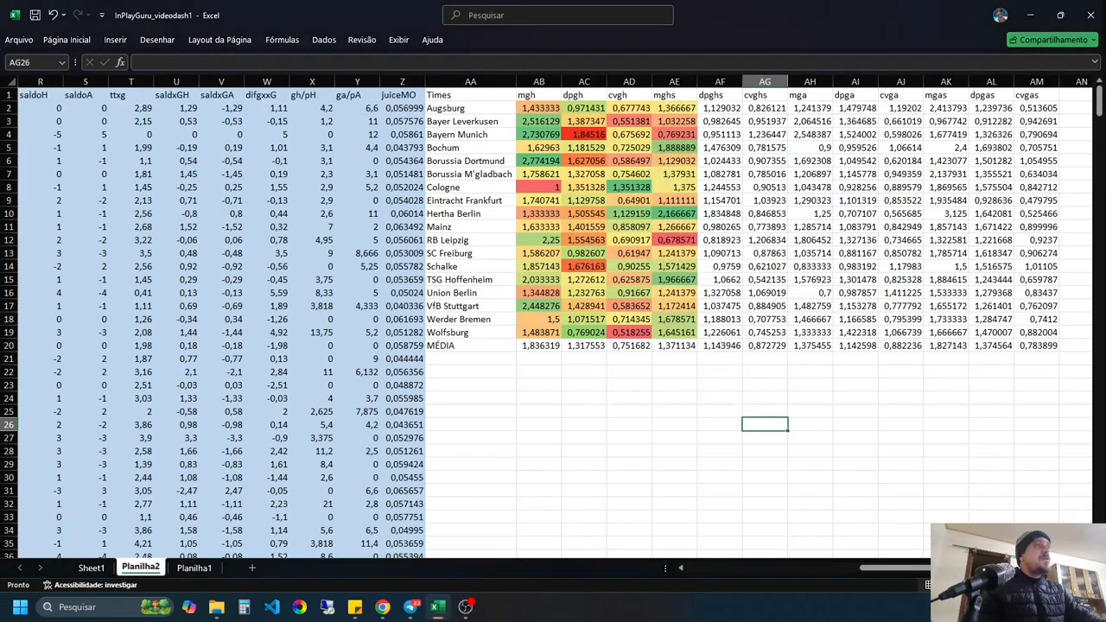
Step: Try the Green-Yellow-Red colour scale on the dpghs values in AF2:AF19
left_click_drag(720, 108, 720, 333)
left_click(67, 39)
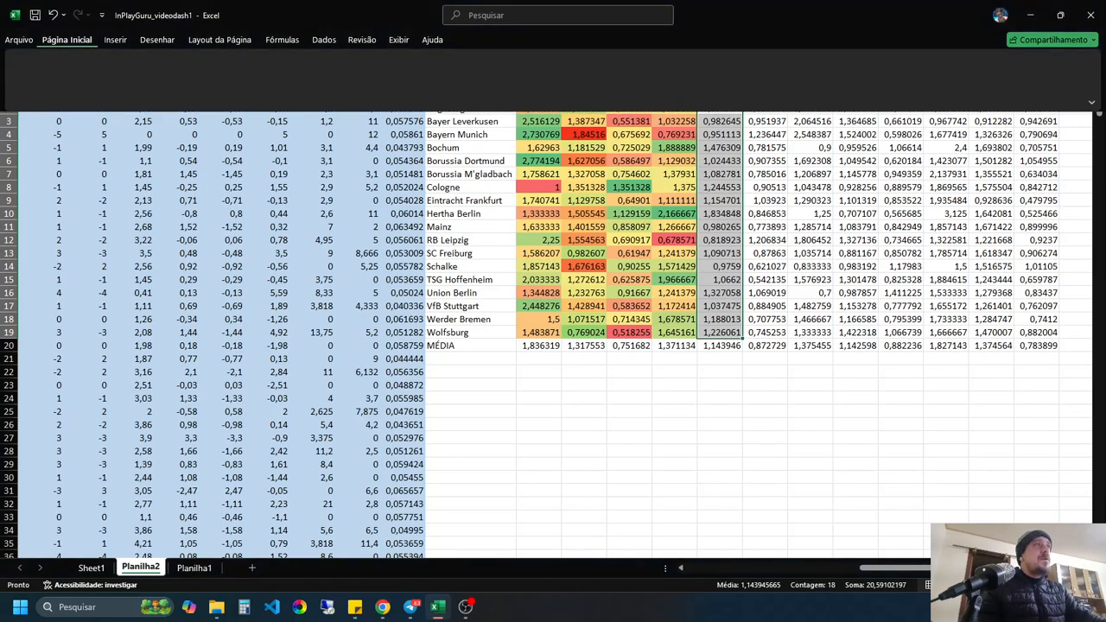
left_click(600, 74)
mouse_move(632, 196)
left_click(735, 197)
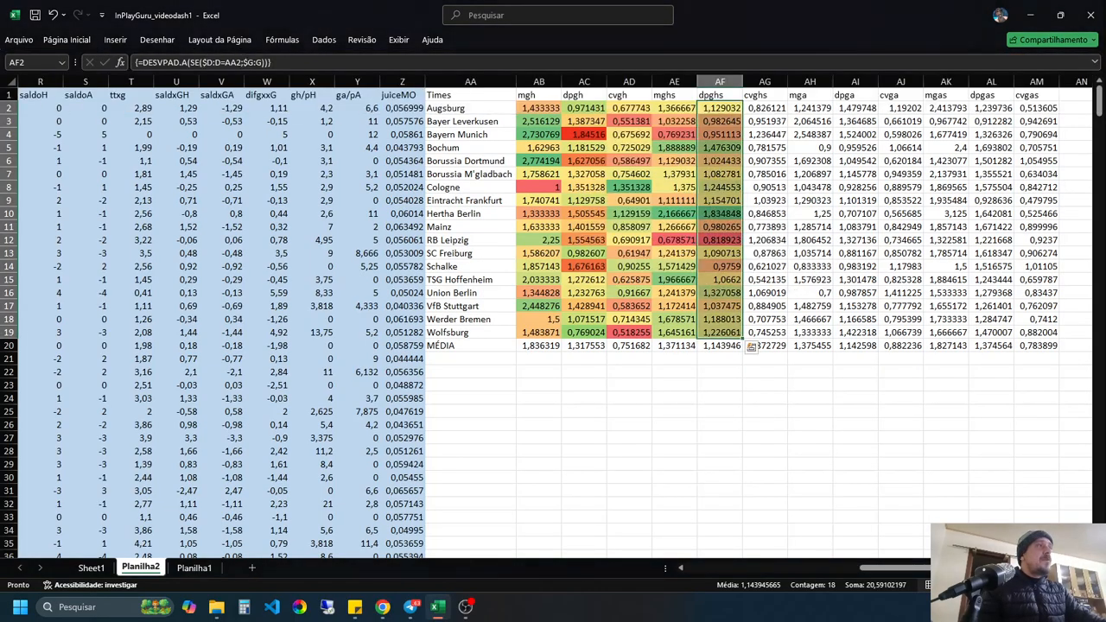
left_click(810, 372)
Step: Apply the Red-Yellow-Green colour scale to the dpghs values in AF2:AF19 so that low deviations are green
left_click_drag(720, 108, 720, 333)
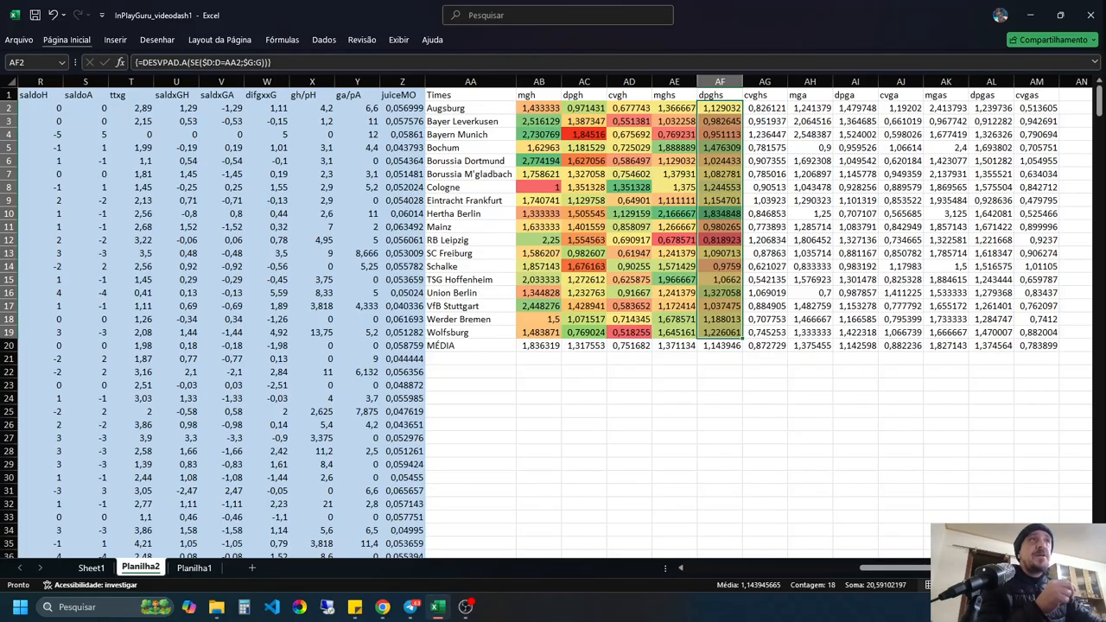
left_click(66, 40)
left_click(601, 76)
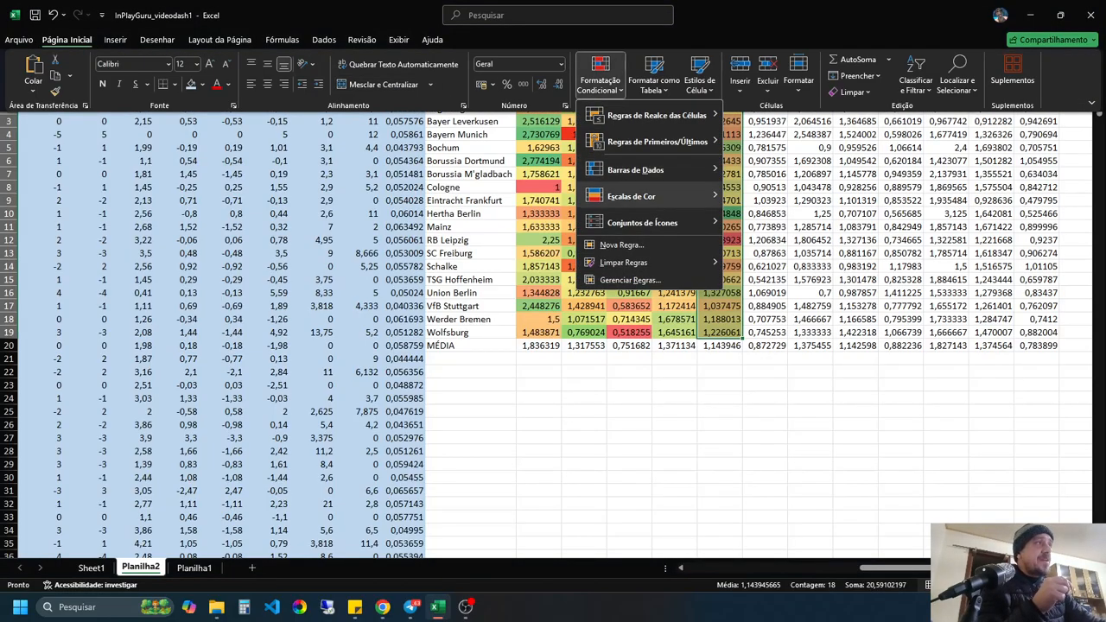
mouse_move(656, 197)
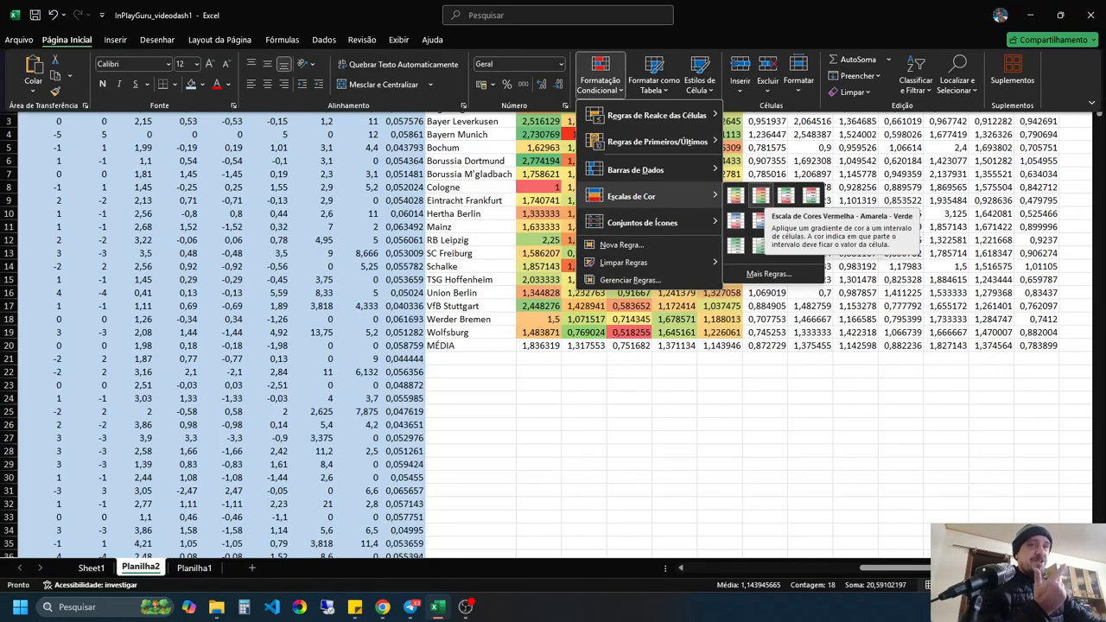
left_click(760, 198)
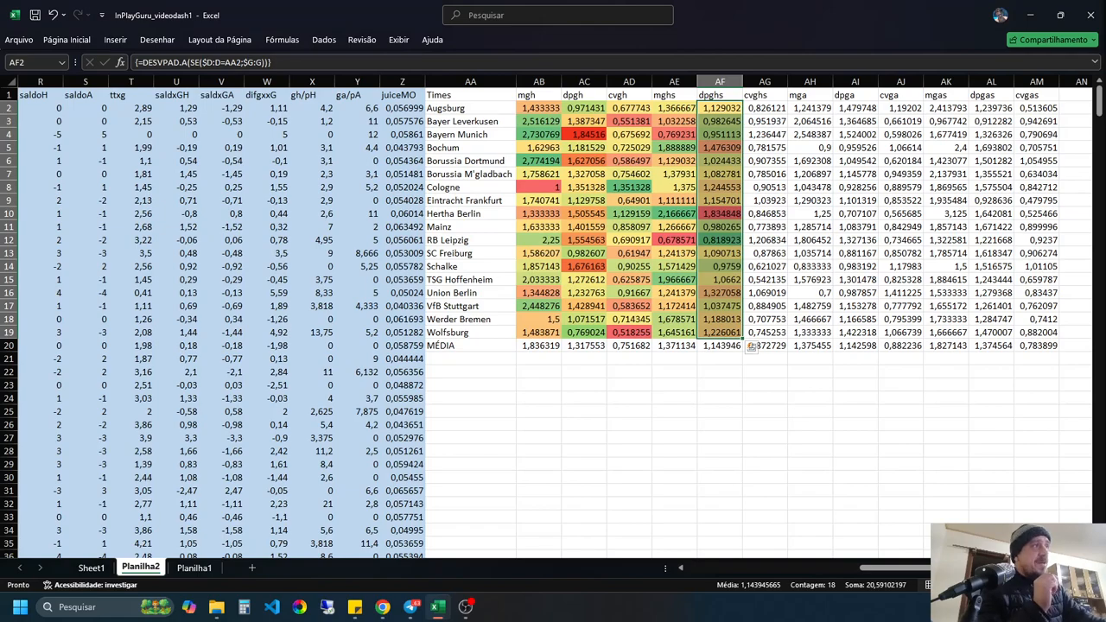
left_click(721, 240)
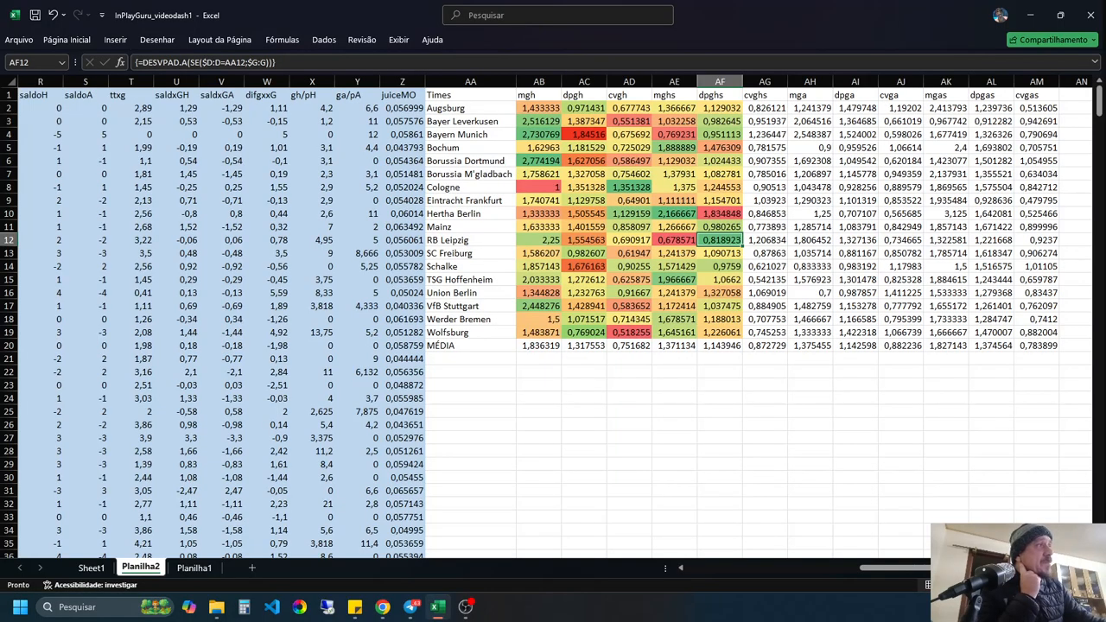
left_click(471, 240)
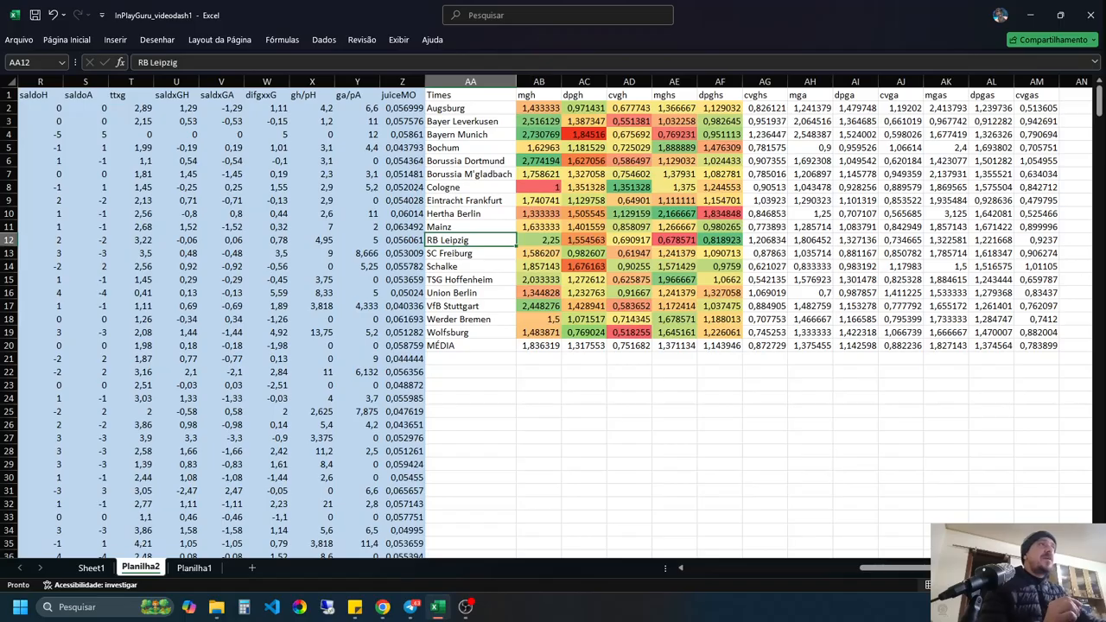
Step: Switch the cvgh values in AD2:AD19 to the Red-Yellow-Green colour scale
left_click_drag(630, 108, 657, 345)
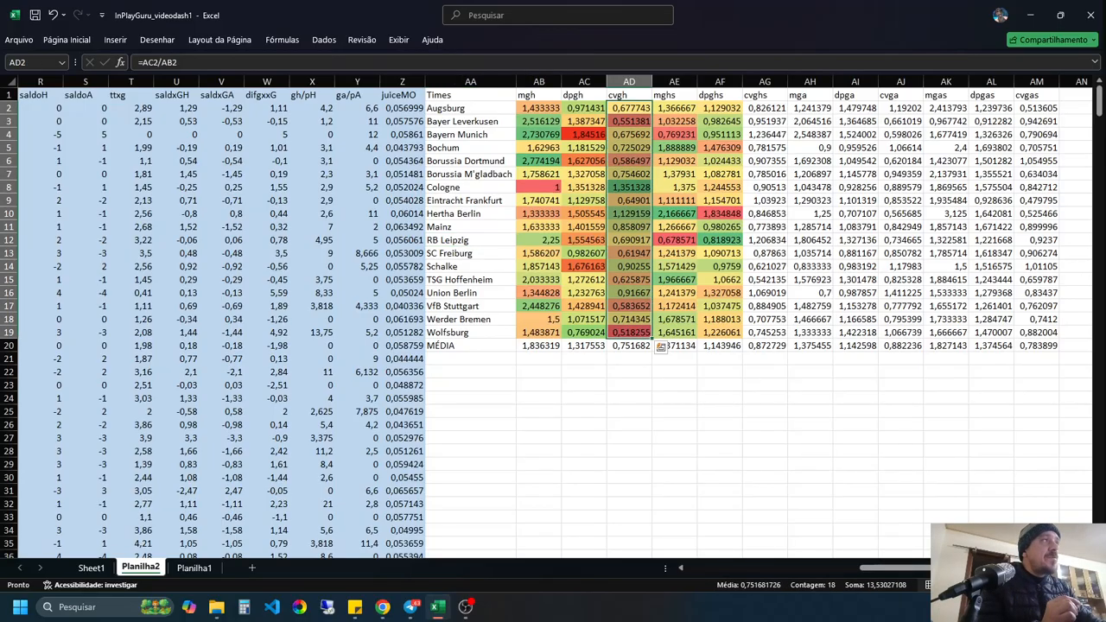
left_click(66, 40)
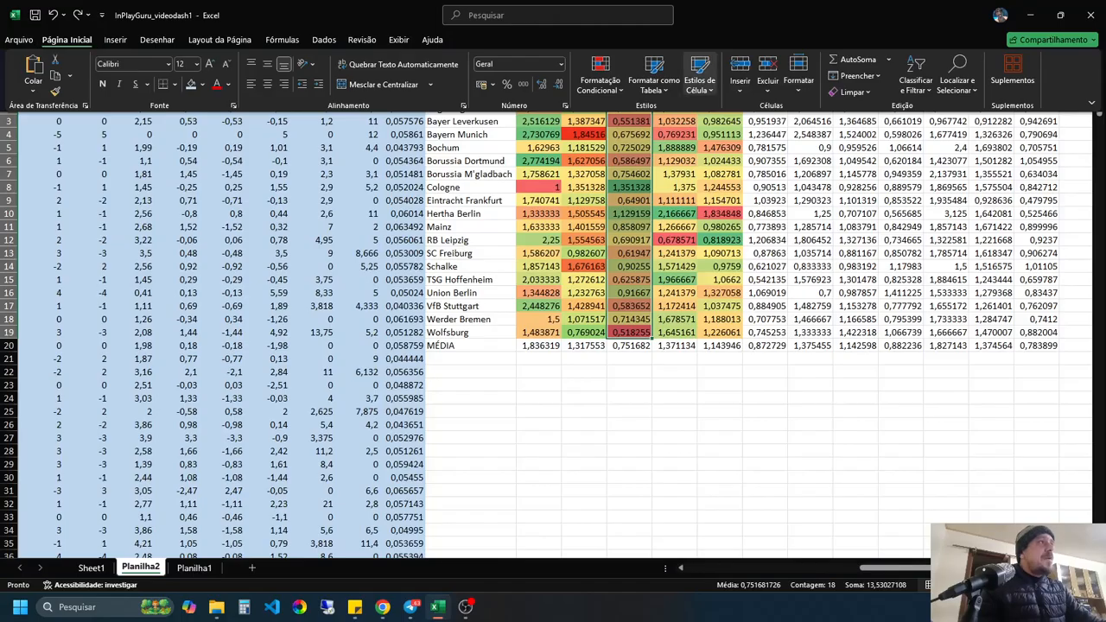
left_click(601, 77)
mouse_move(644, 196)
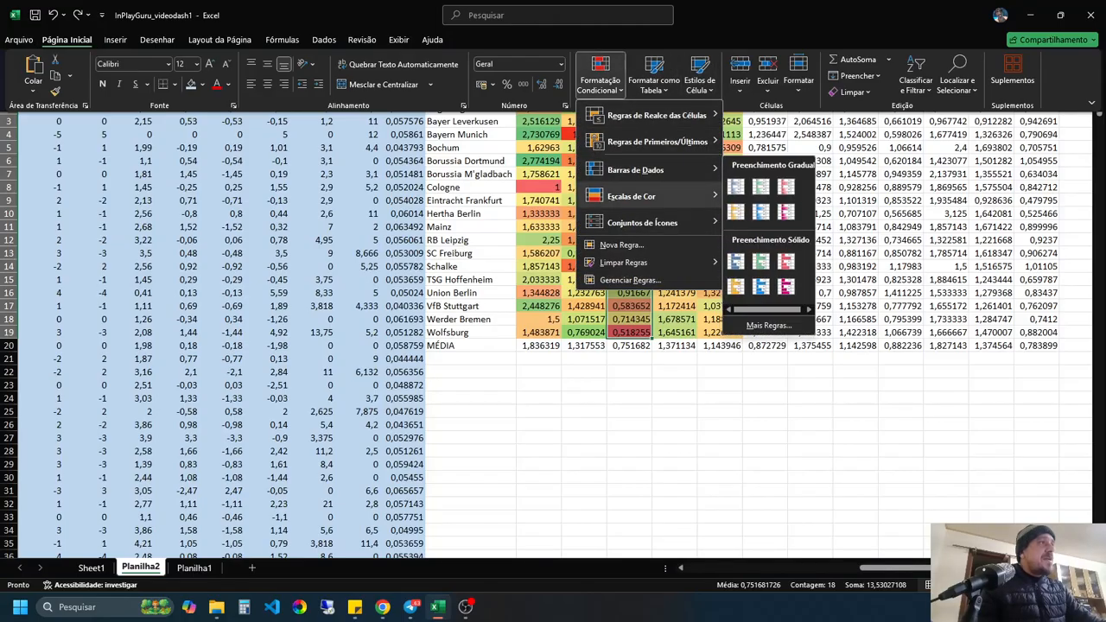
left_click(760, 196)
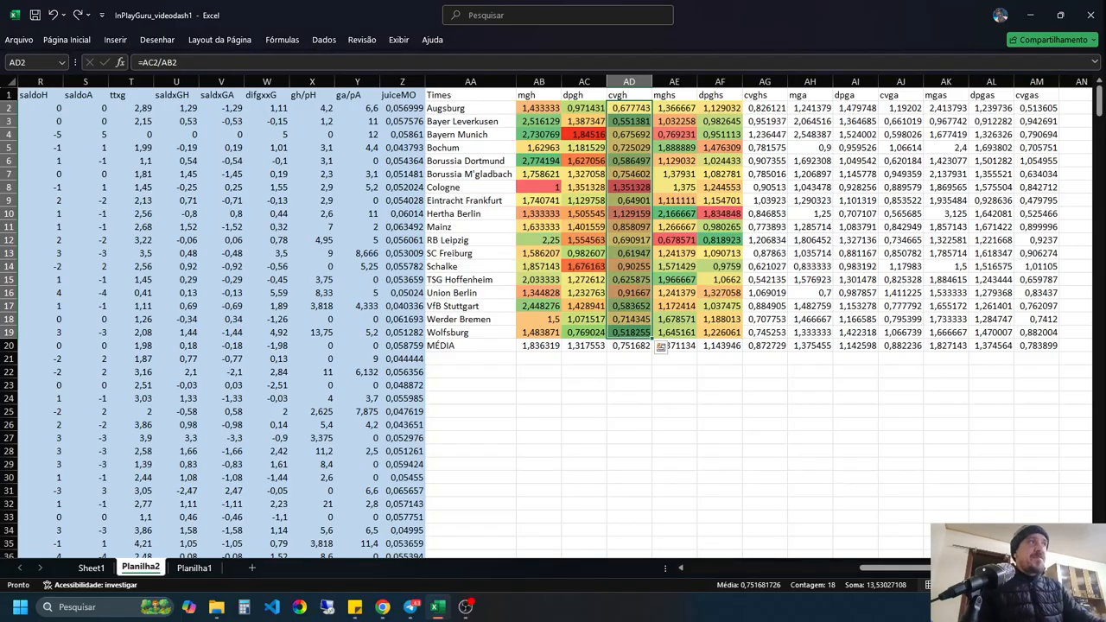
left_click(630, 332)
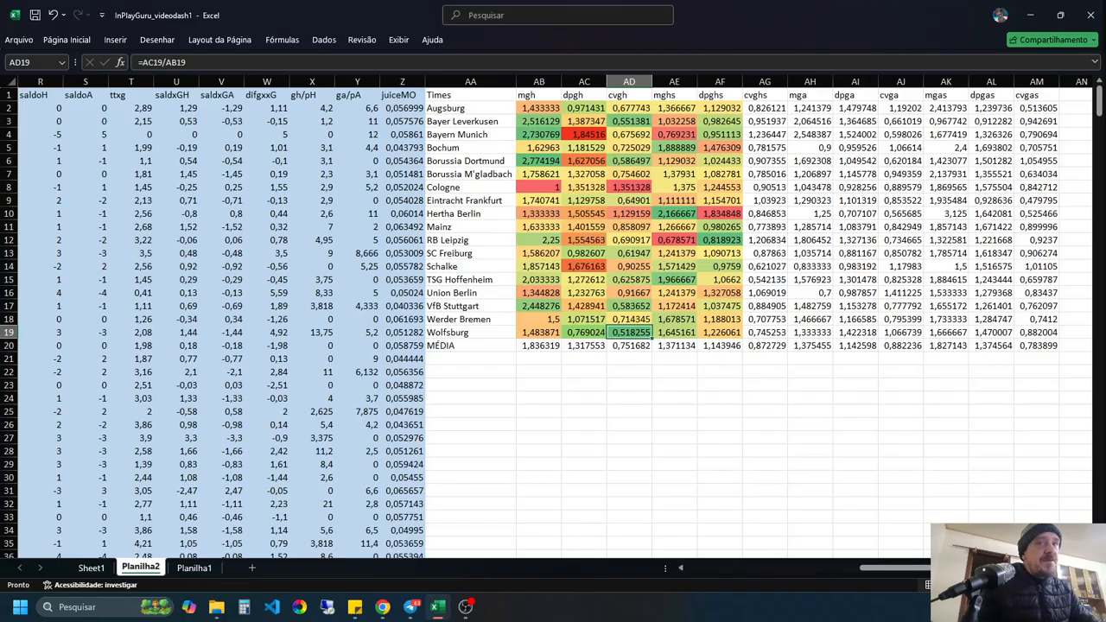
left_click(720, 439)
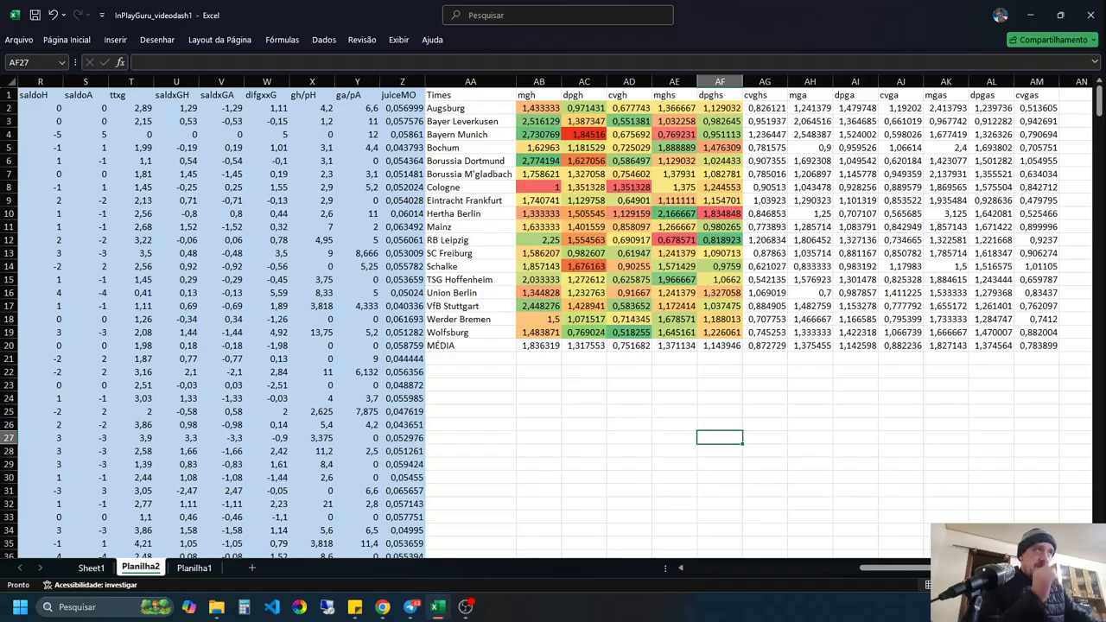
Step: Insert three blank columns between the ga/pA column and the juiceMO column
left_click(402, 81)
right_click(398, 83)
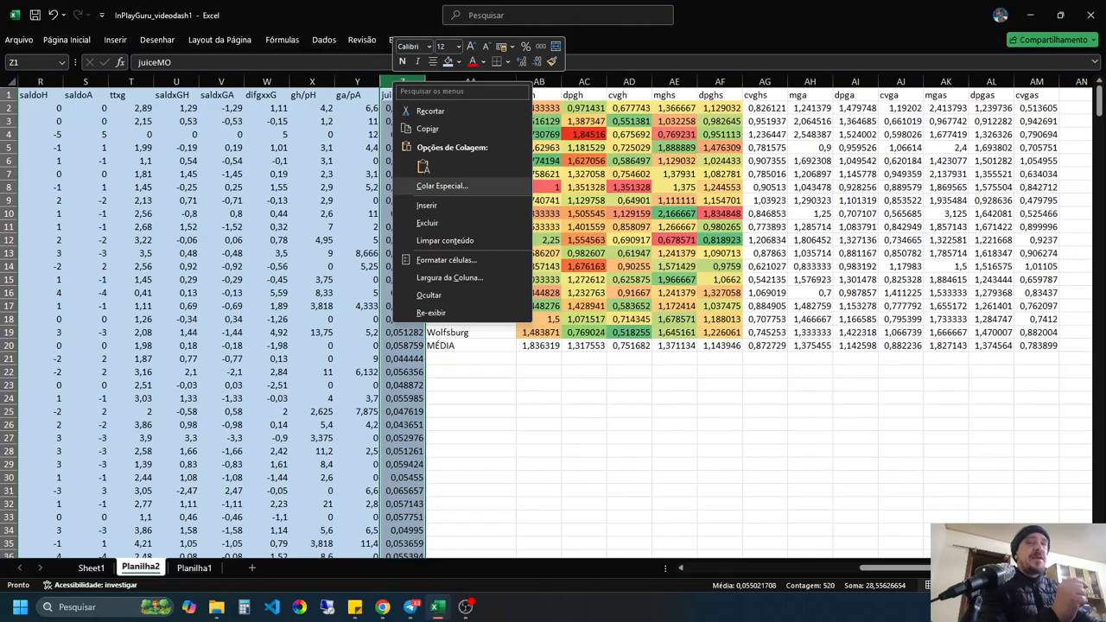
left_click(427, 205)
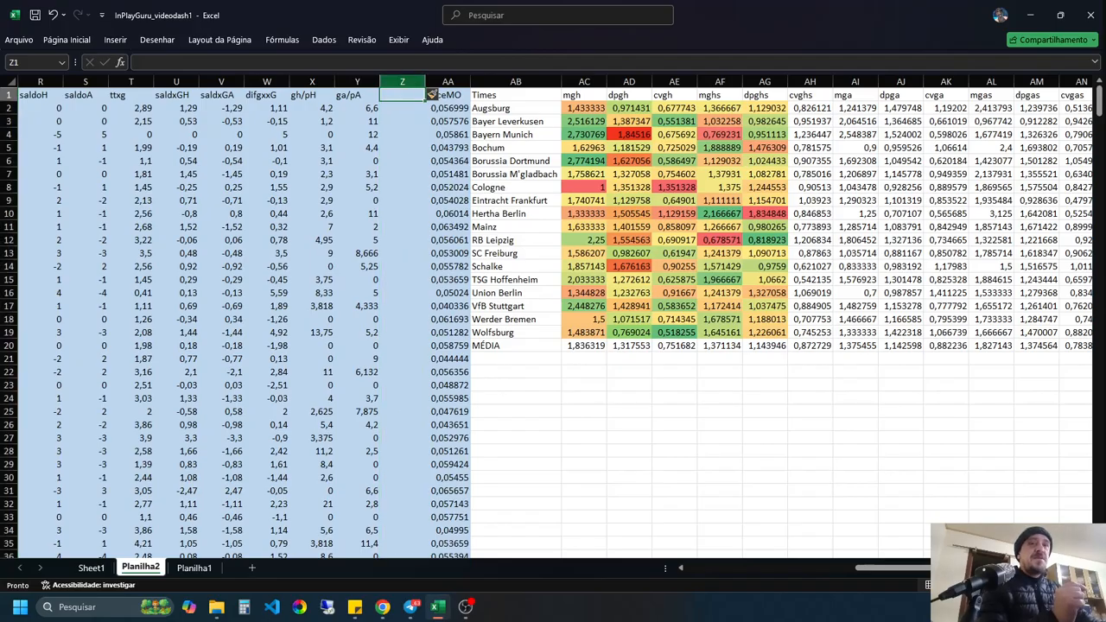
right_click(399, 82)
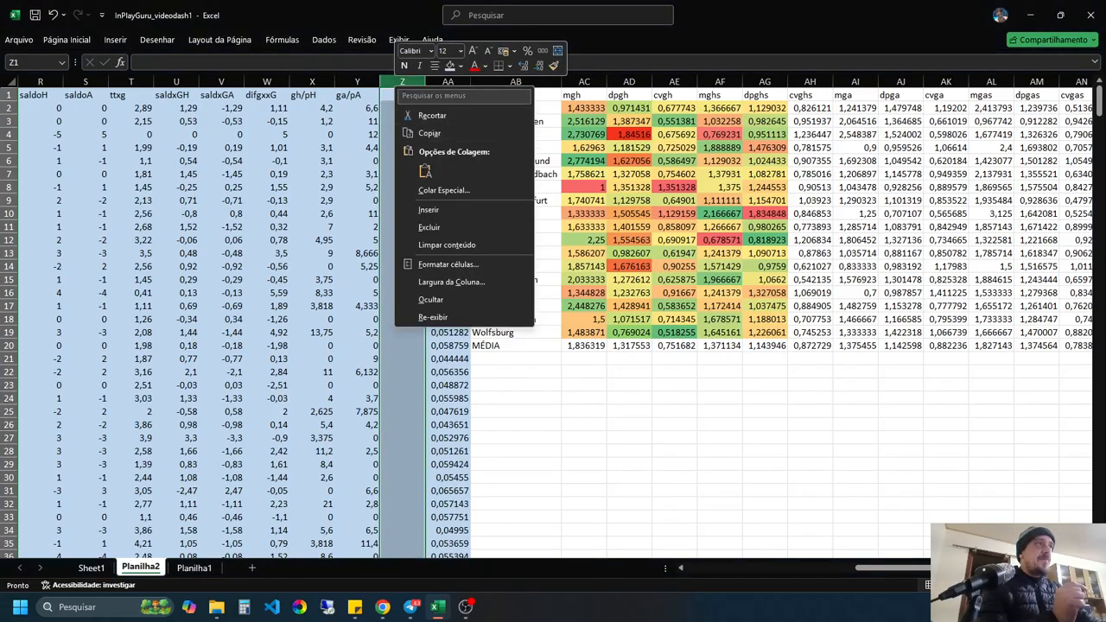
left_click(429, 210)
key("shift+Right")
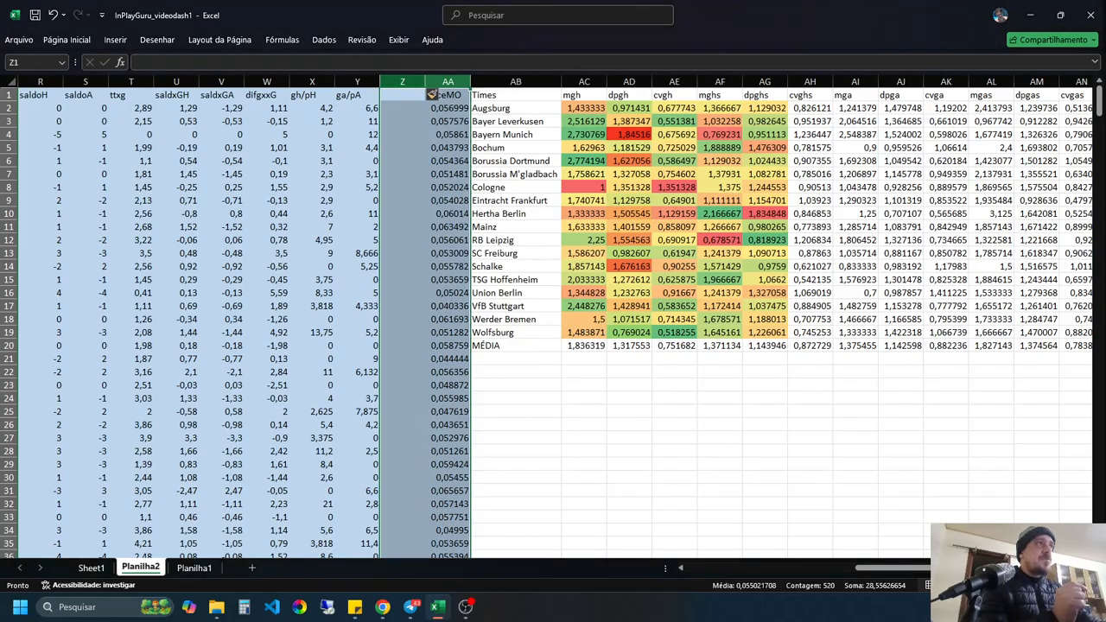
right_click(433, 95)
left_click(453, 204)
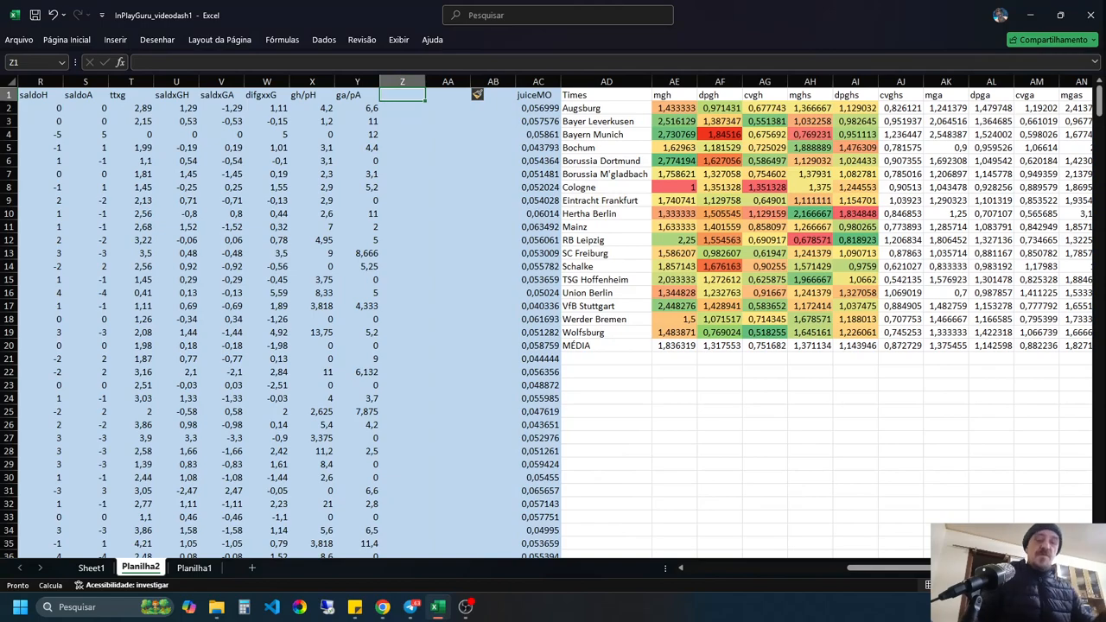
type("plh")
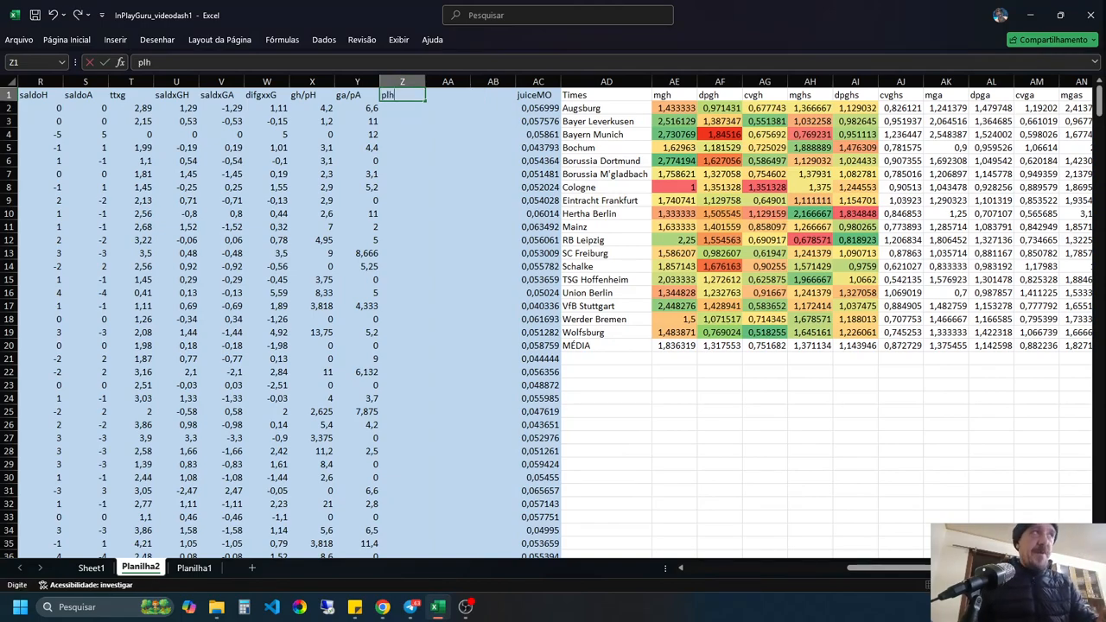
key("BackSpace")
key("BackSpace")
key("BackSpace")
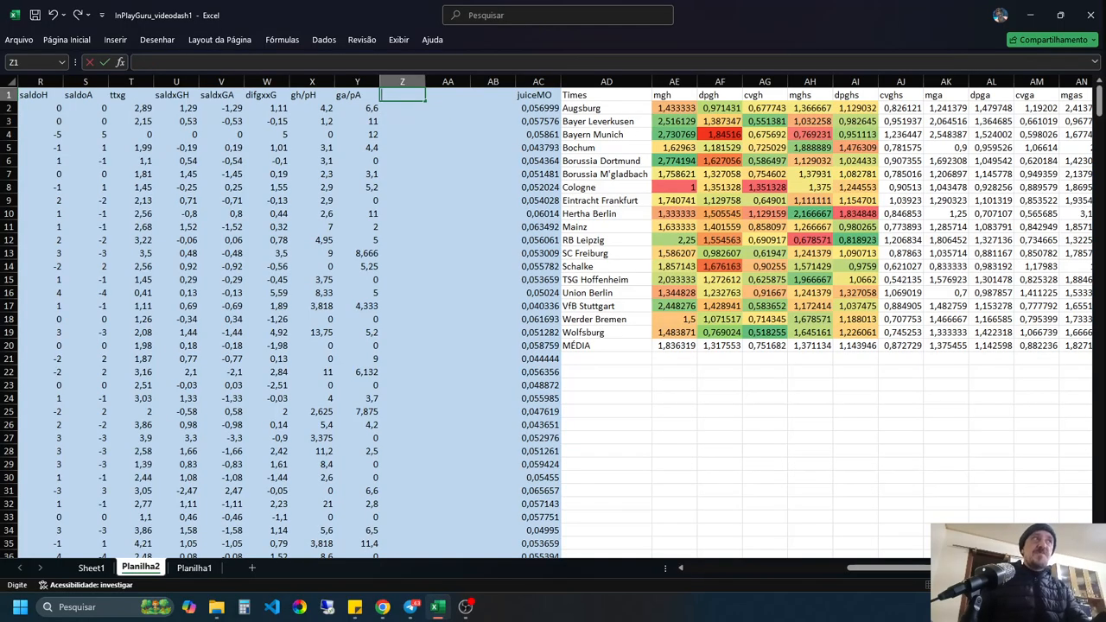
Step: Label the three blank columns Z, AA and AB with the headers wrh, wrd and wra in row 1
type("w")
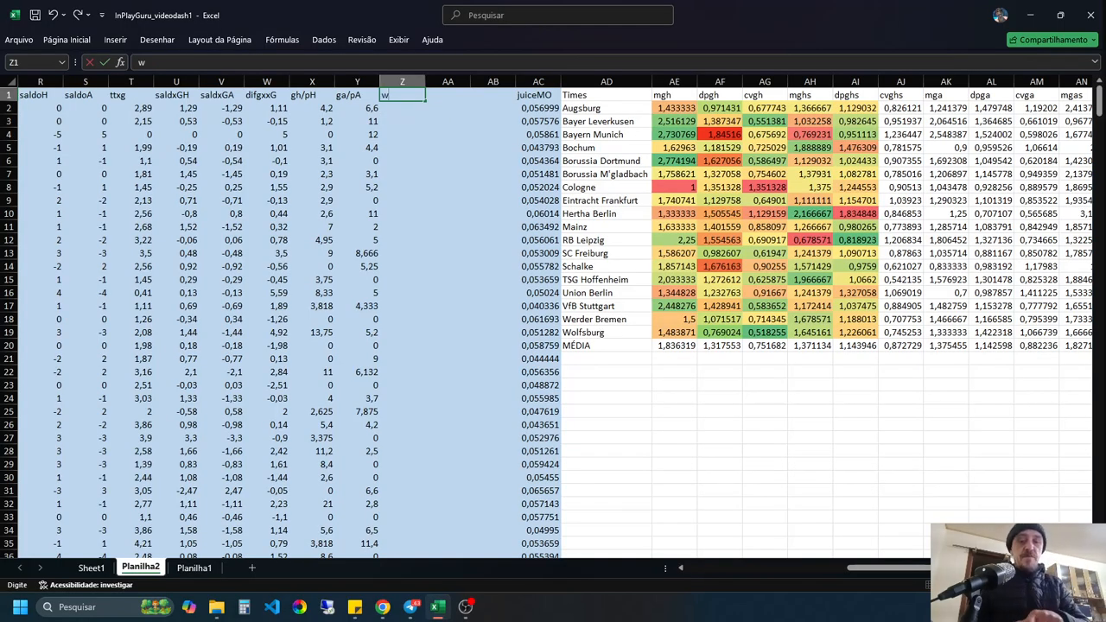
type("rh")
key("Tab")
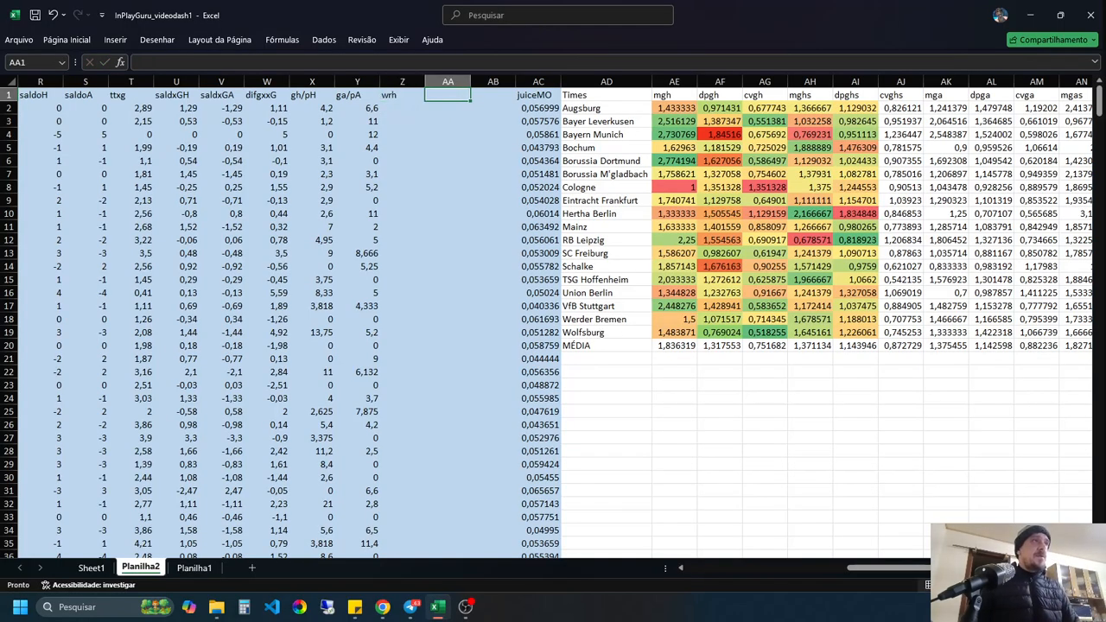
type("wr")
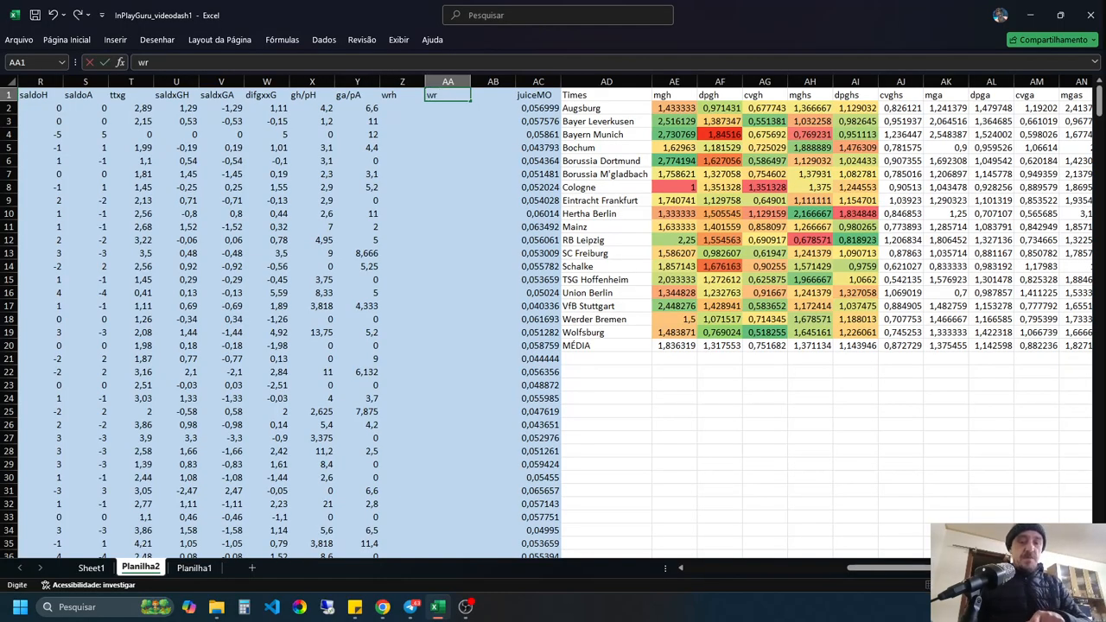
type("d")
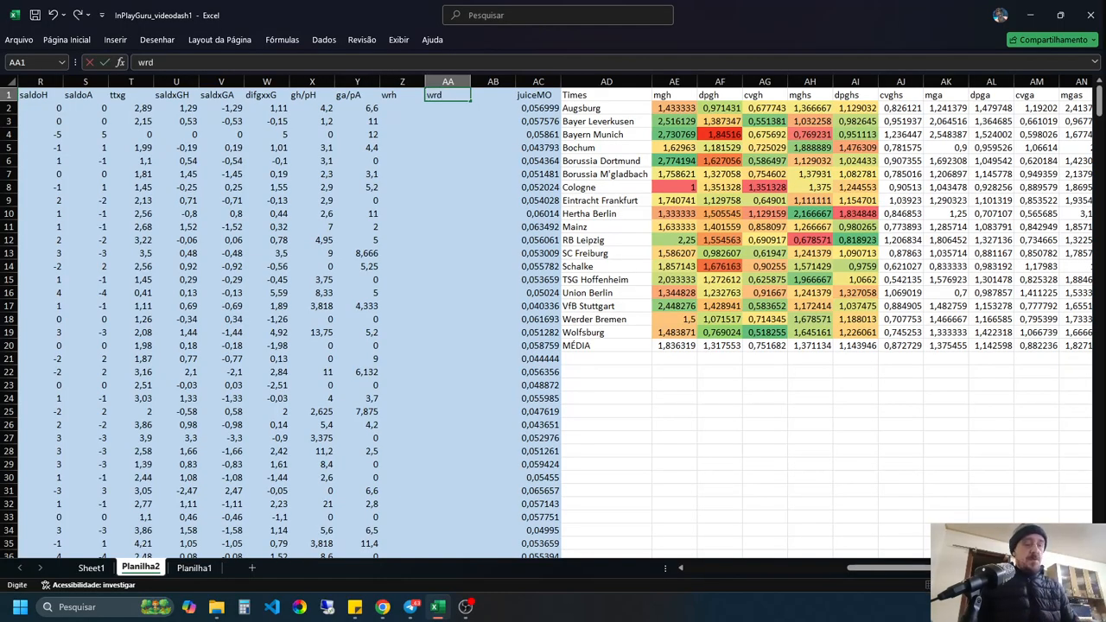
key("Tab")
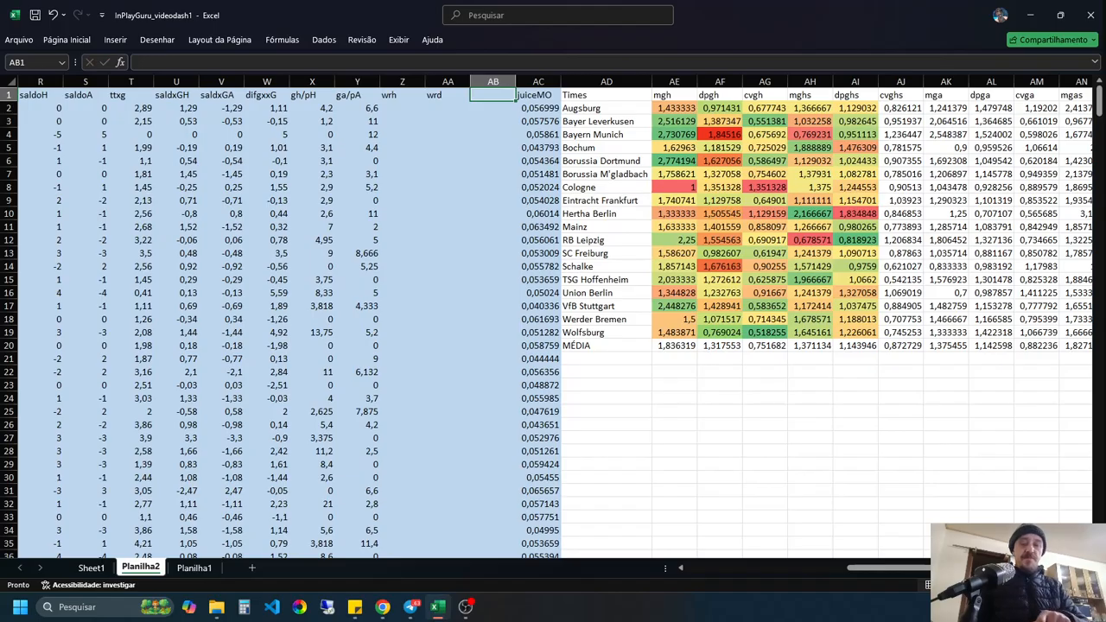
type("wra")
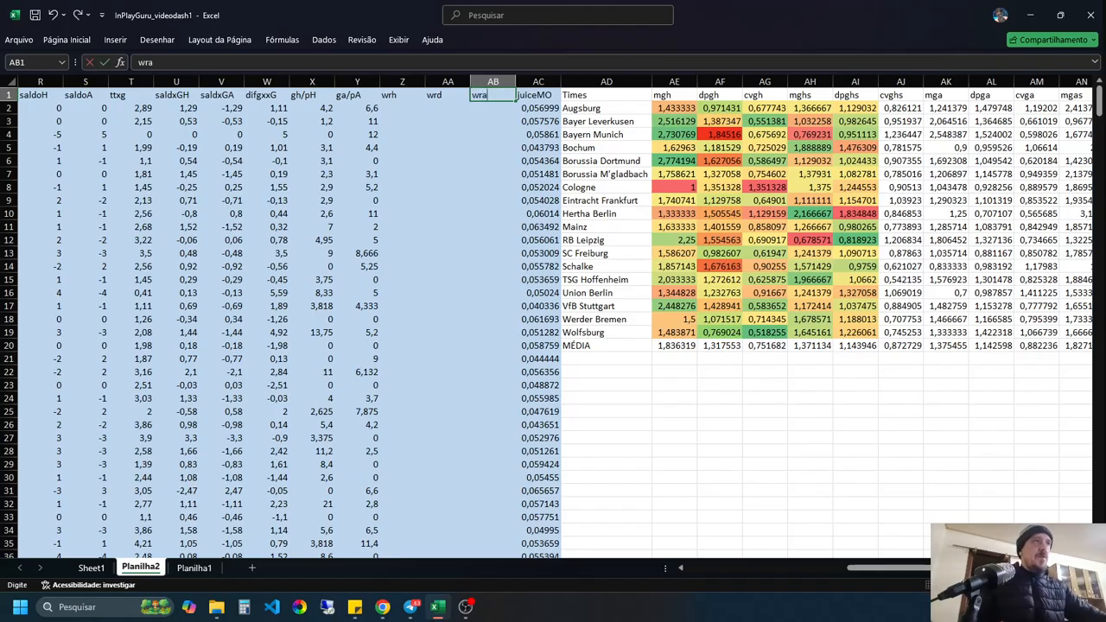
key("Tab")
Step: Insert three more blank columns between the wra column and the juiceMO column
left_click(538, 81)
right_click(538, 83)
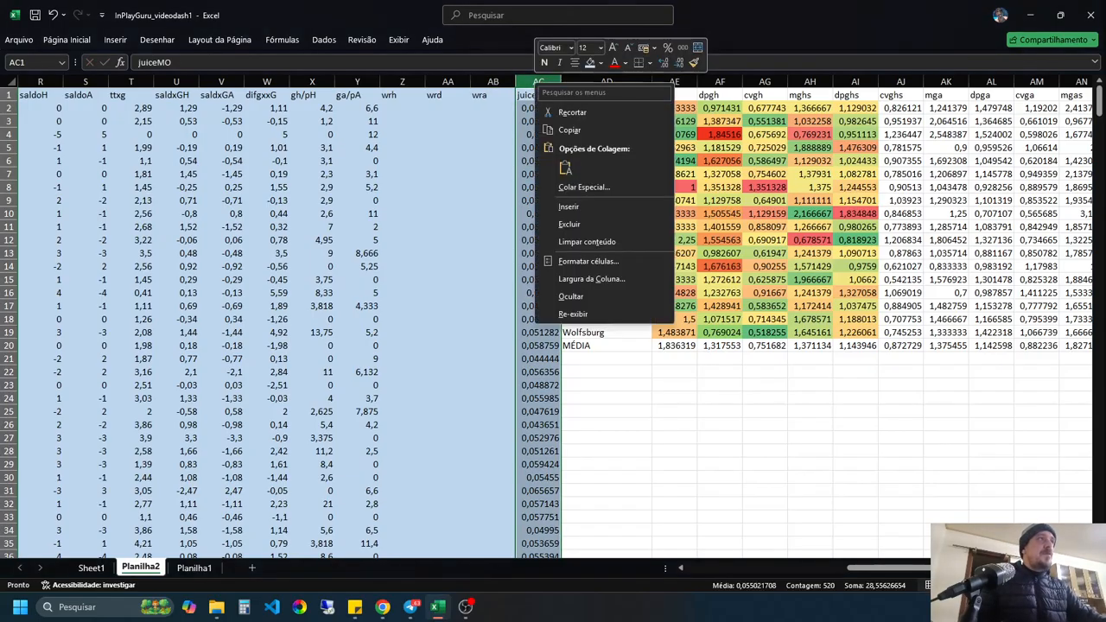
left_click(569, 207)
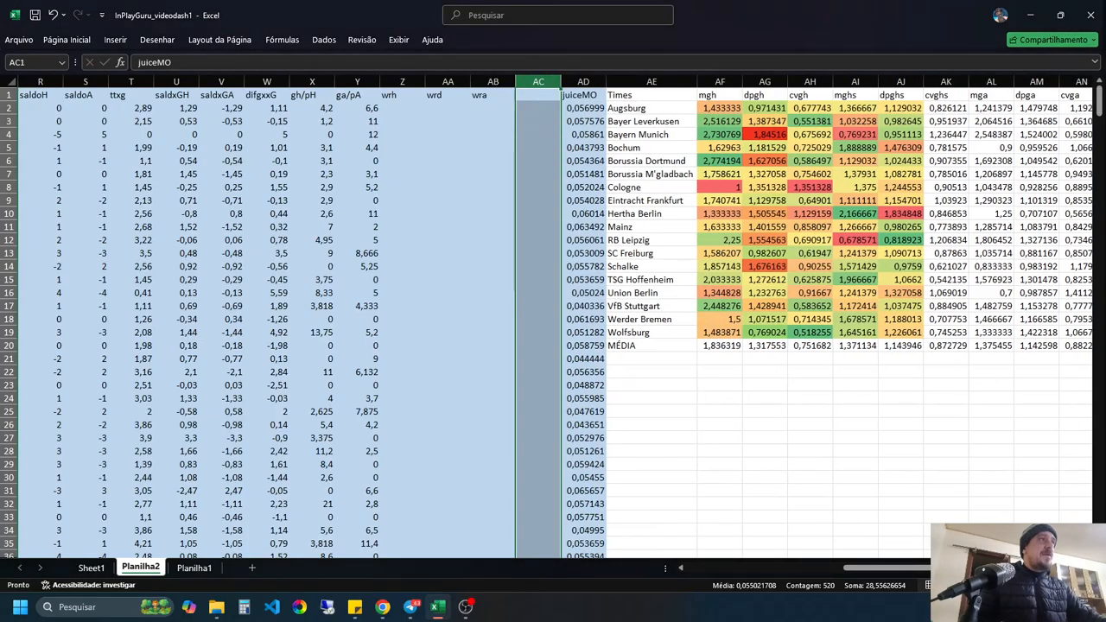
left_click_drag(537, 81, 584, 81)
right_click(551, 87)
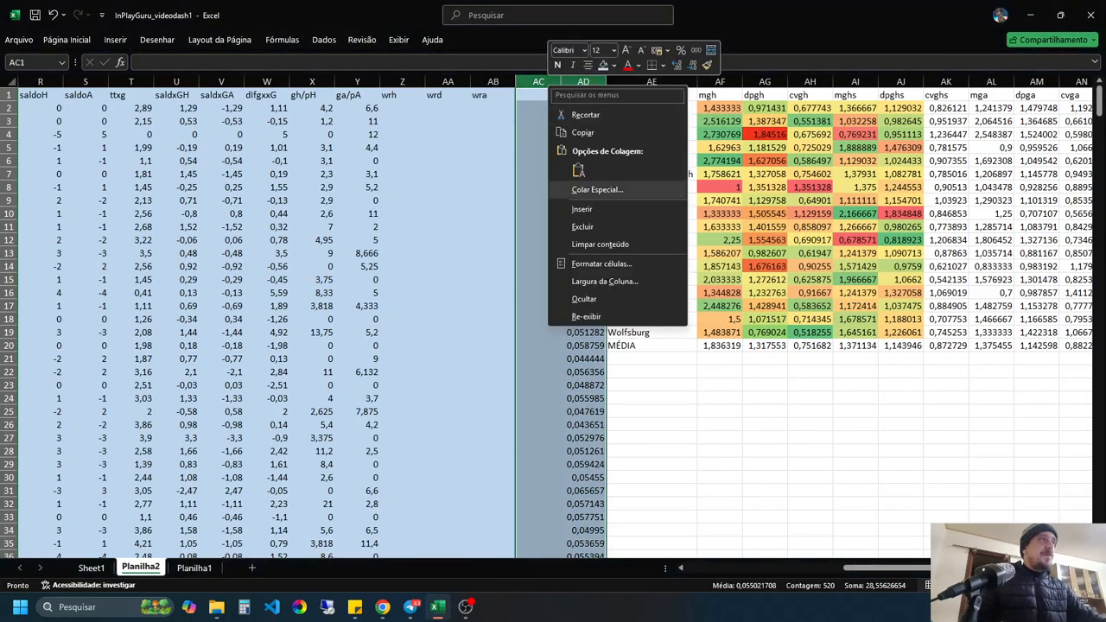
left_click(582, 209)
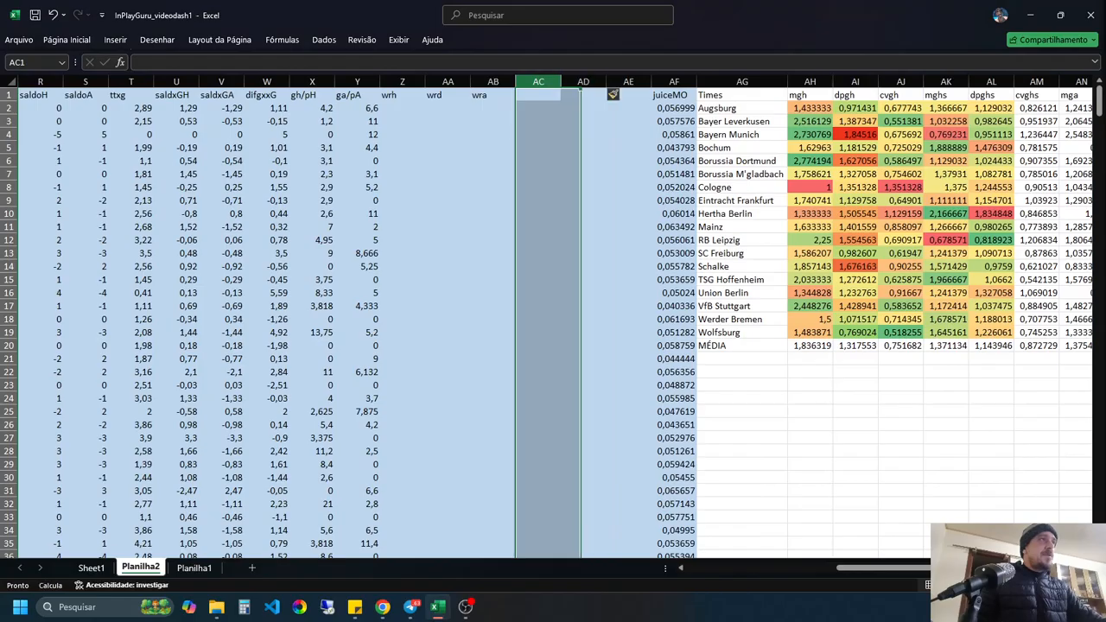
Step: Label the new columns AC, AD and AE with the headers plh, pld and pla in row 1
left_click(538, 95)
type("plh")
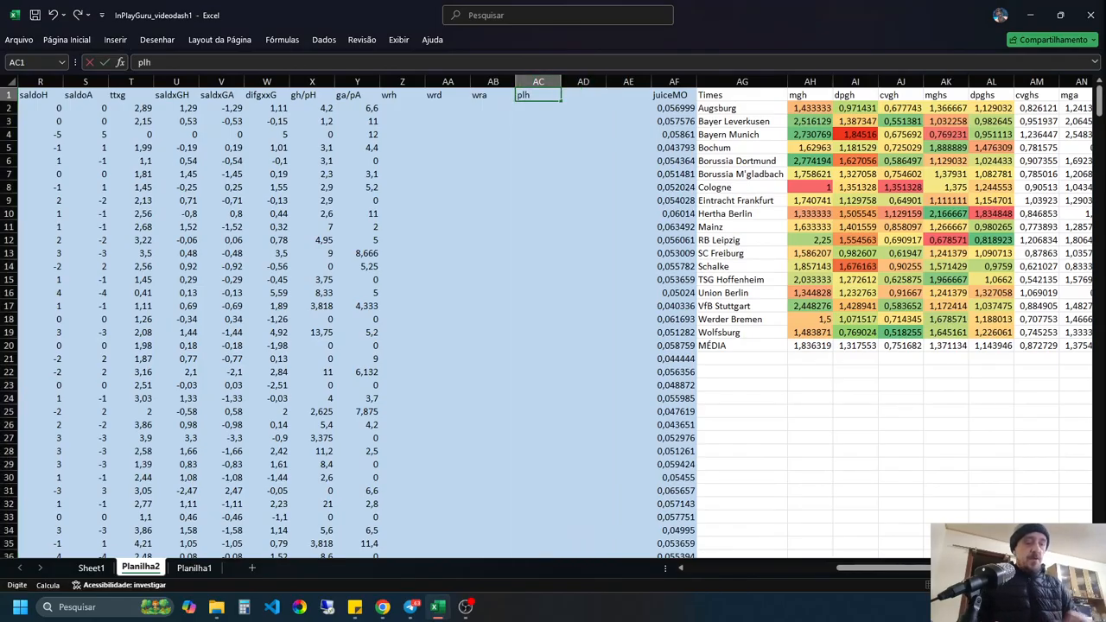
key("Tab")
type("pld")
key("Tab")
type("pla")
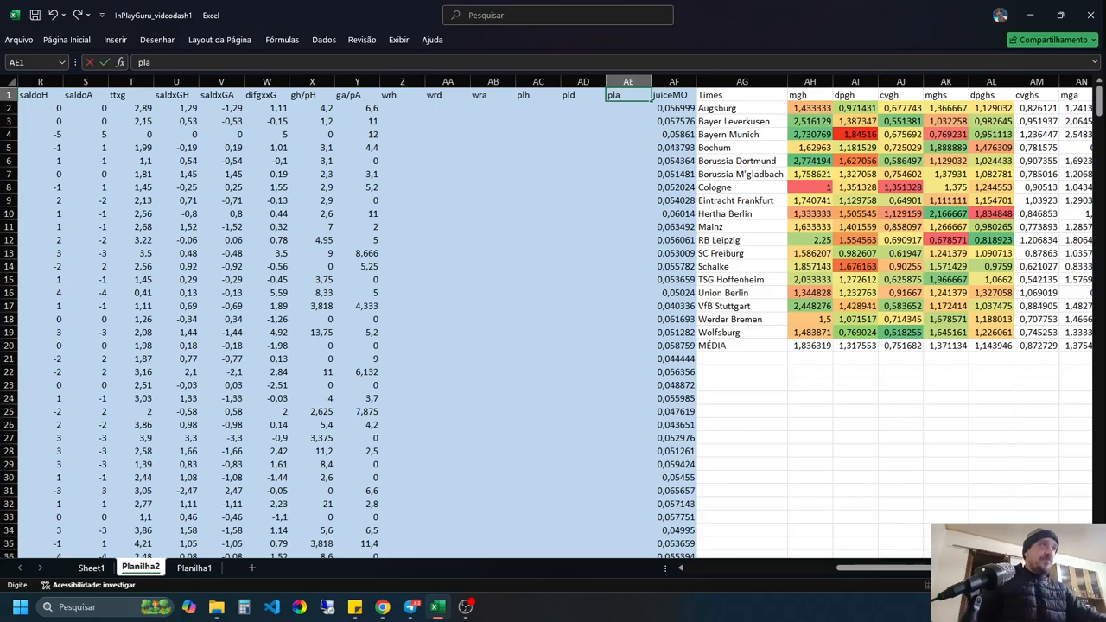
key("Return")
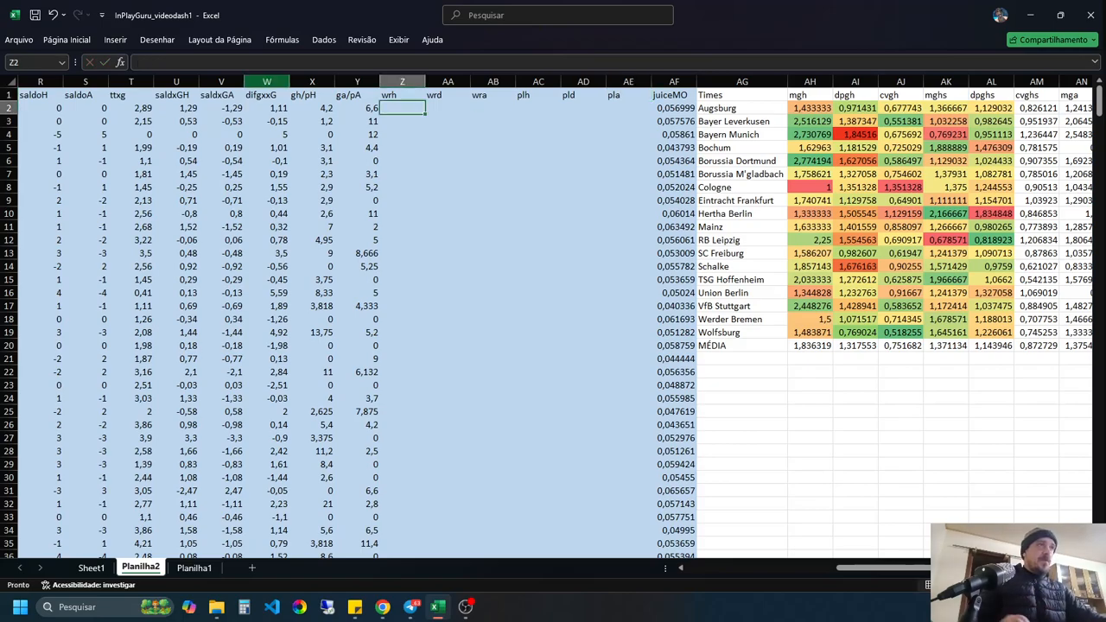
Step: Enter =SE(F2>G2;1;0) in Z2 under wrh to flag matches where the home score exceeds the away score
key("F2")
type("=")
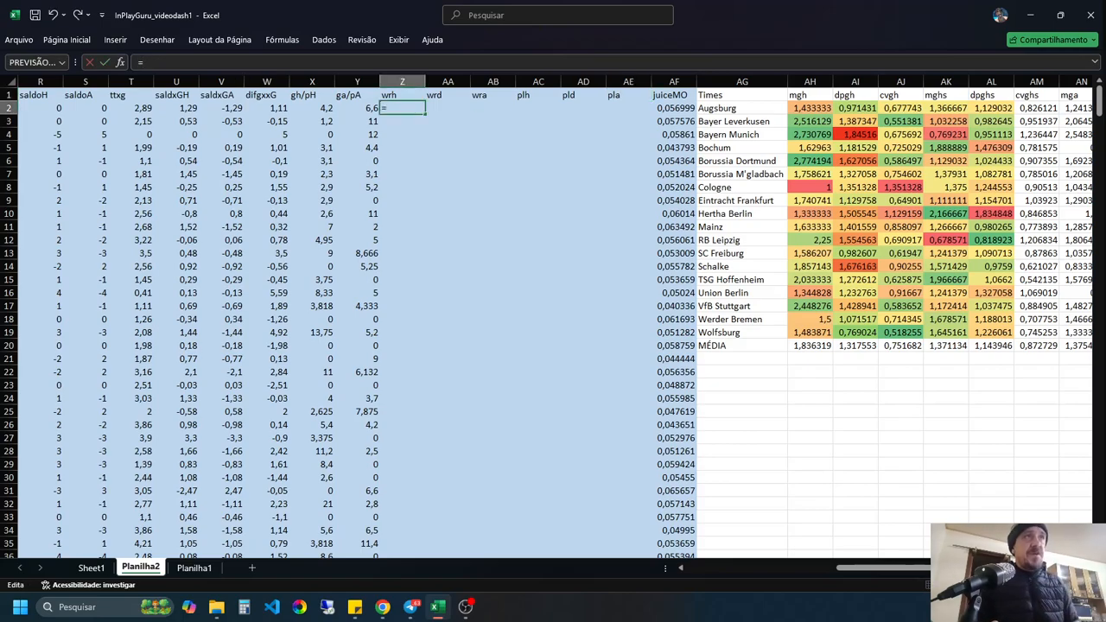
type("s")
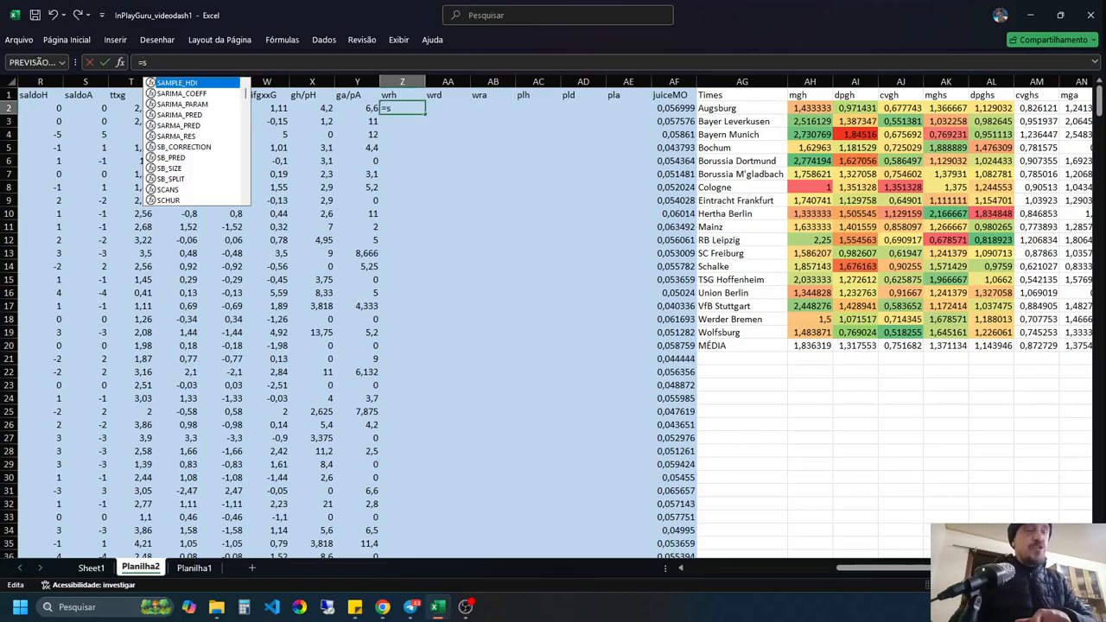
type("e(")
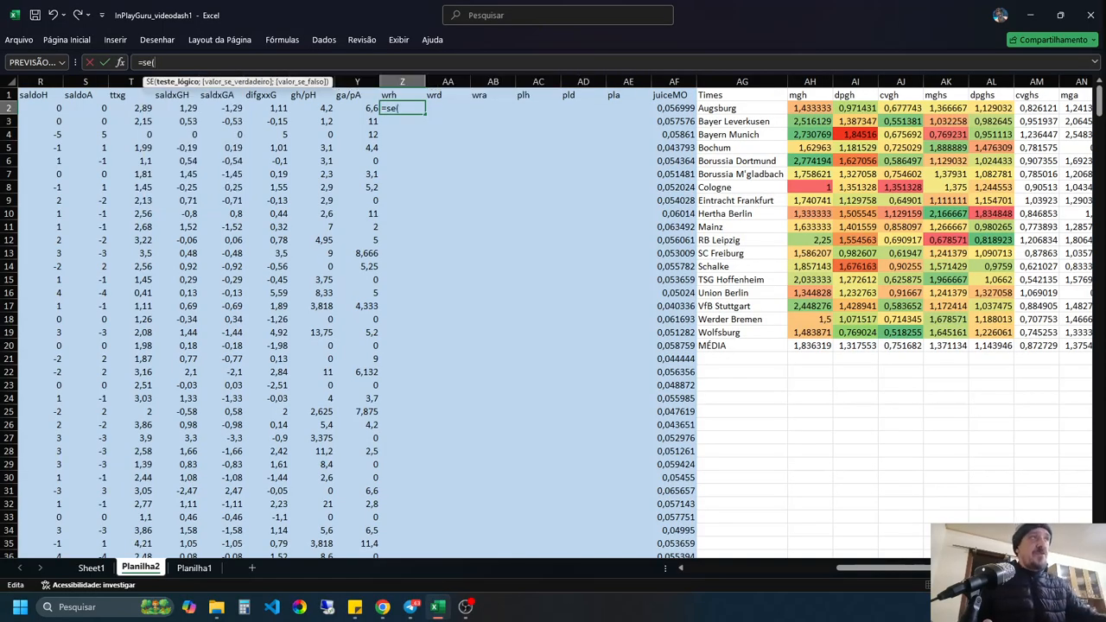
scroll(553, 320, "left", 10)
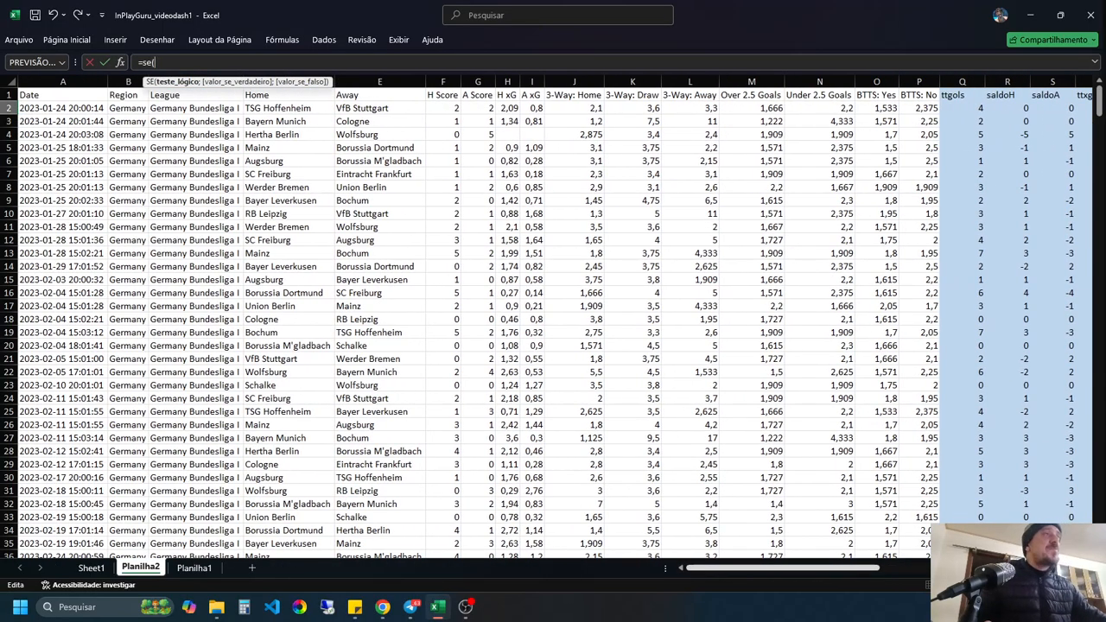
left_click(443, 108)
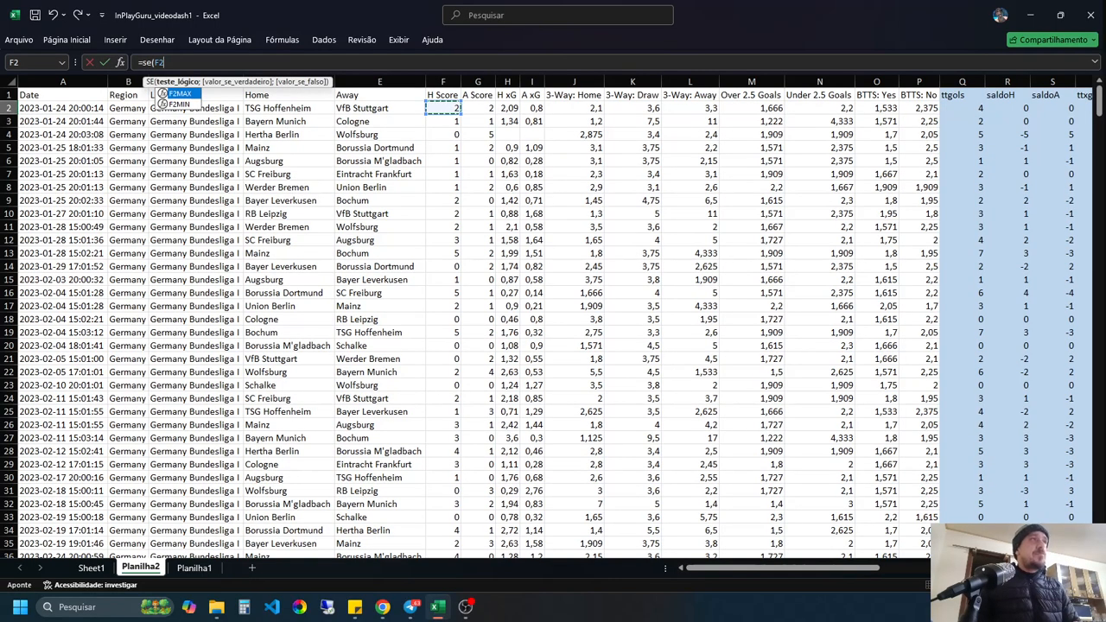
type(">")
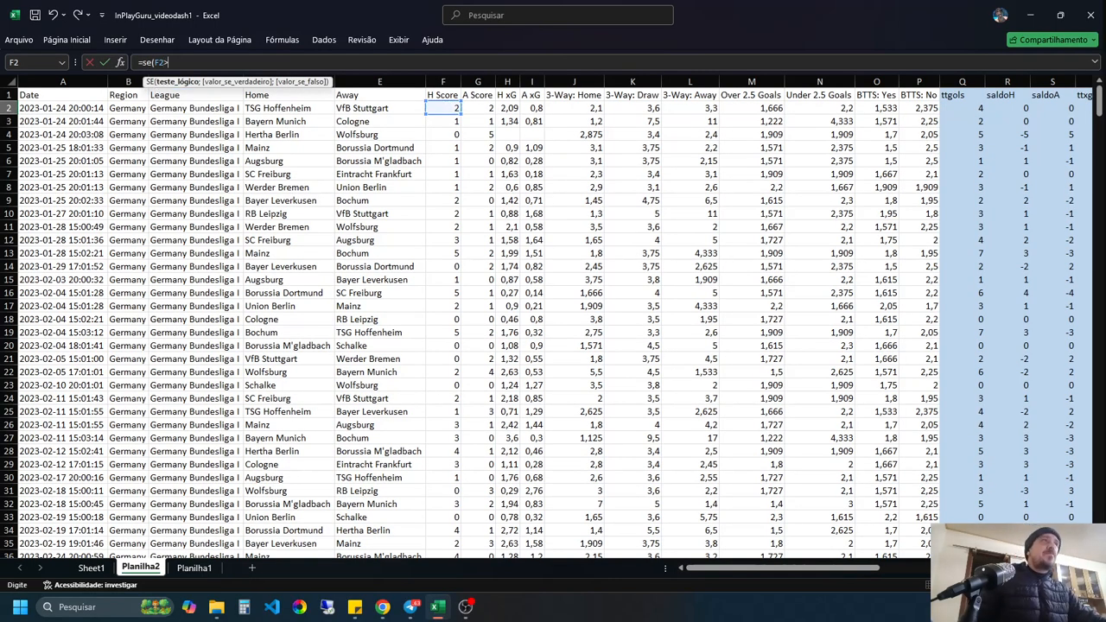
left_click(478, 108)
type(";1;")
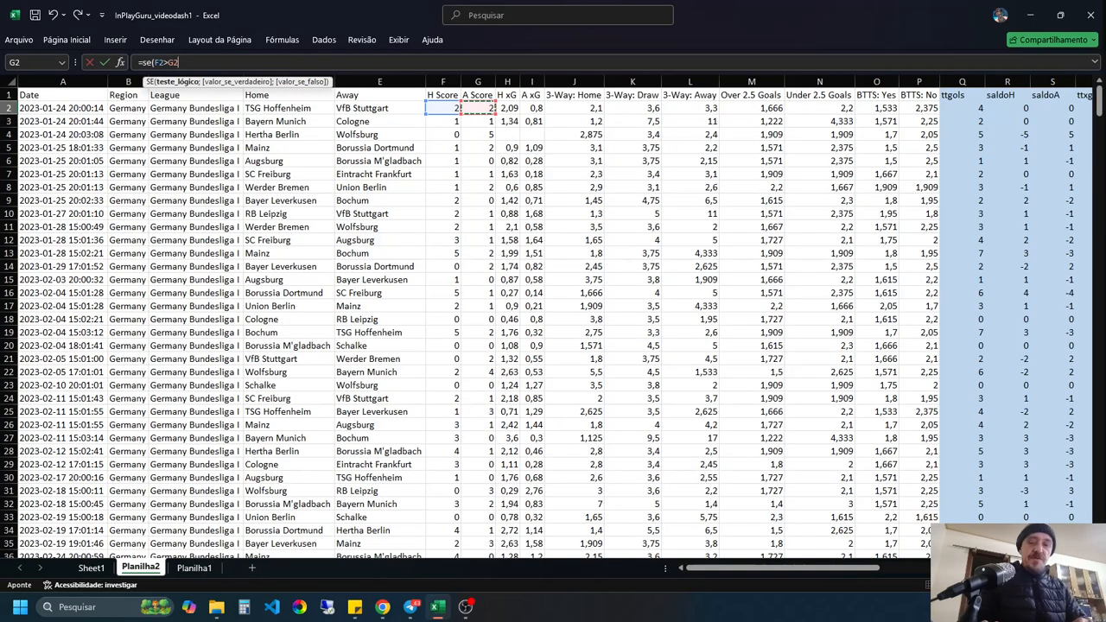
type("0)")
key("Return")
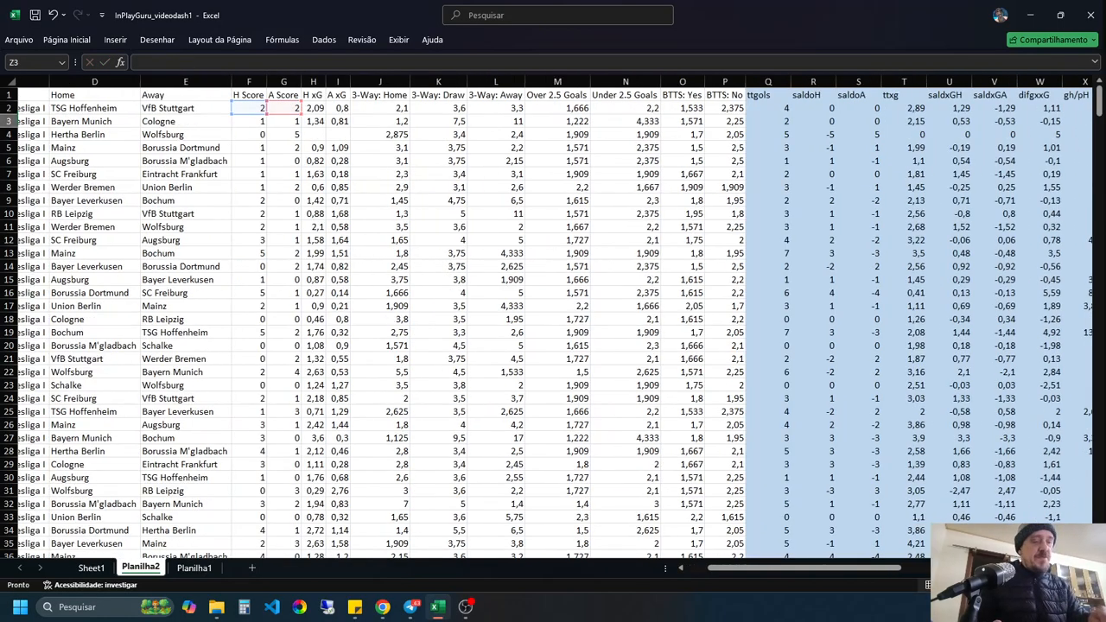
Step: Fill the wrh formula from Z2 down all the match rows and select the whole wrh column
left_click(1053, 108)
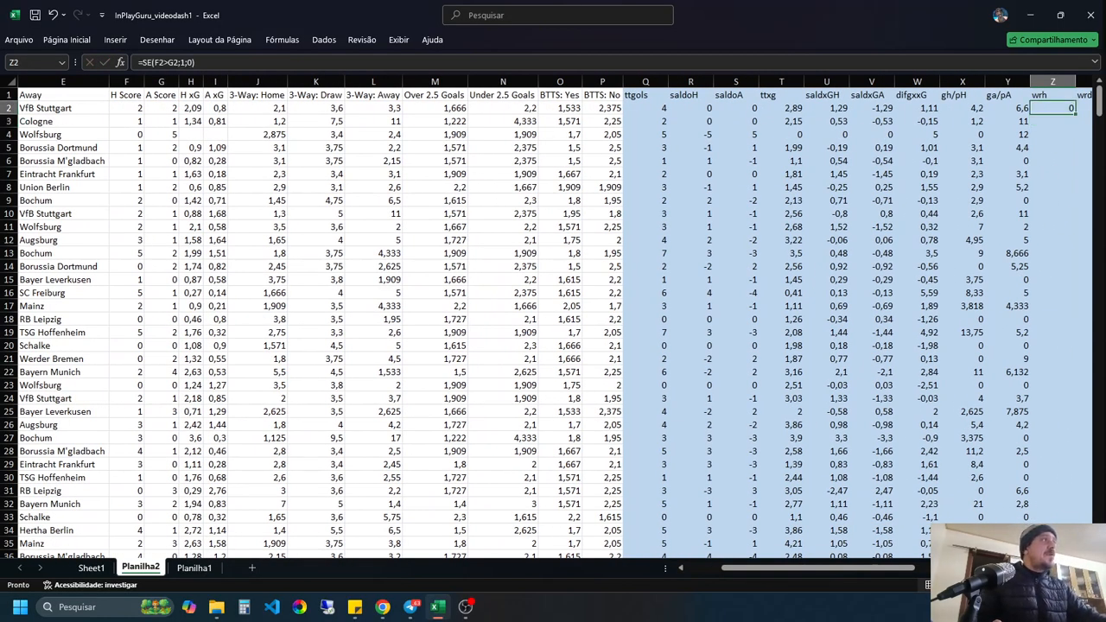
double_click(1076, 115)
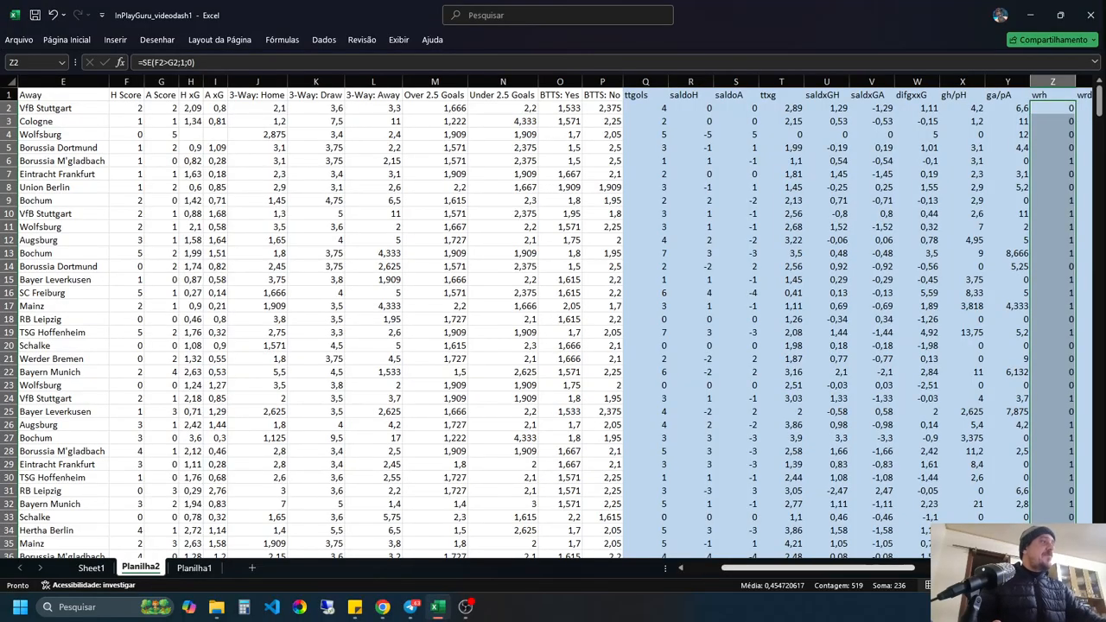
left_click(1053, 81)
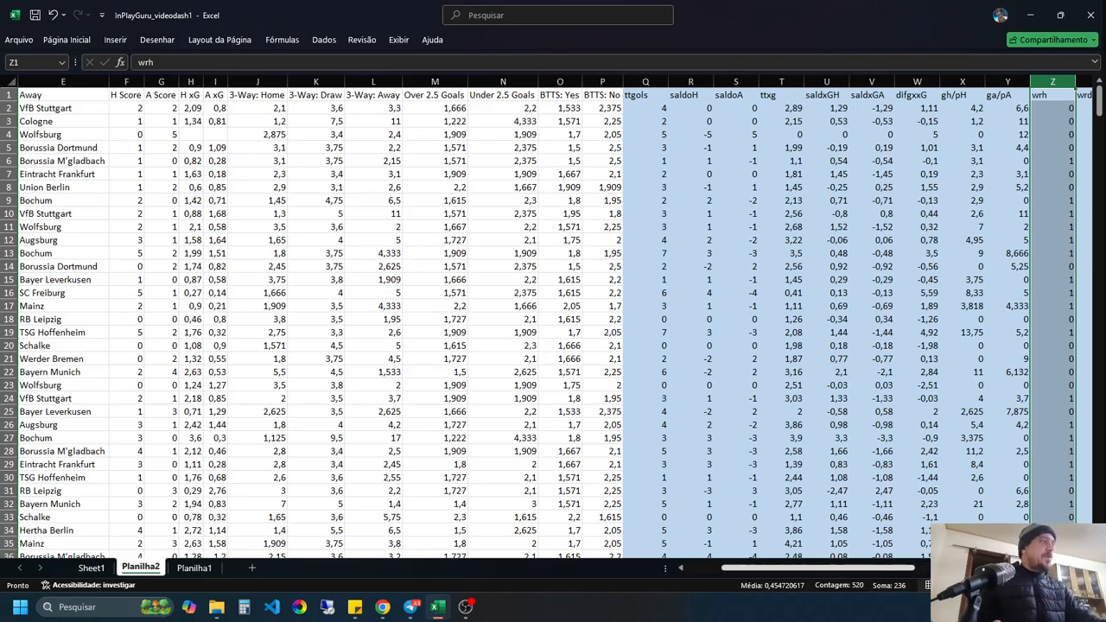
Step: Copy the wrh formula text from Z2 into AA2 under wrd, keeping the references to F2 and G2
left_click_drag(847, 568, 936, 568)
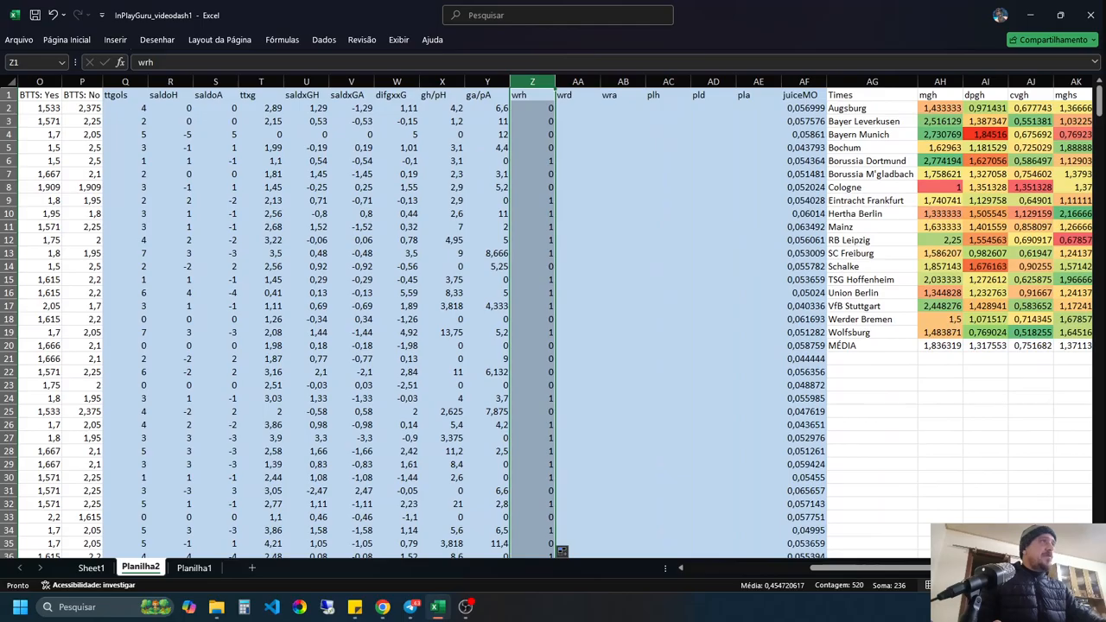
left_click(578, 108)
key("Left")
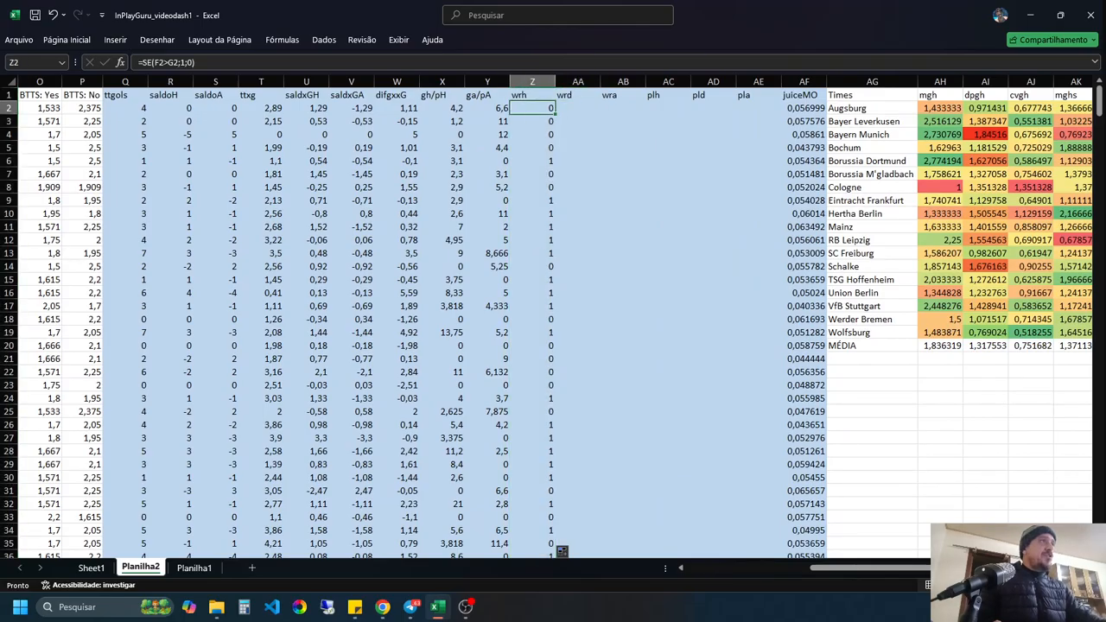
key("F2")
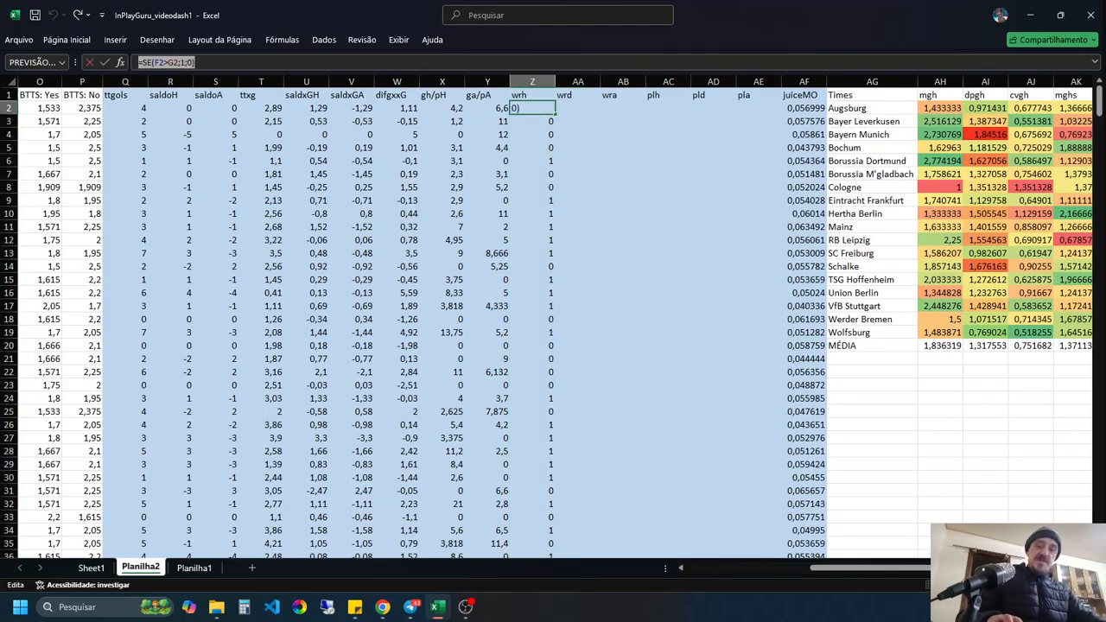
key("Escape")
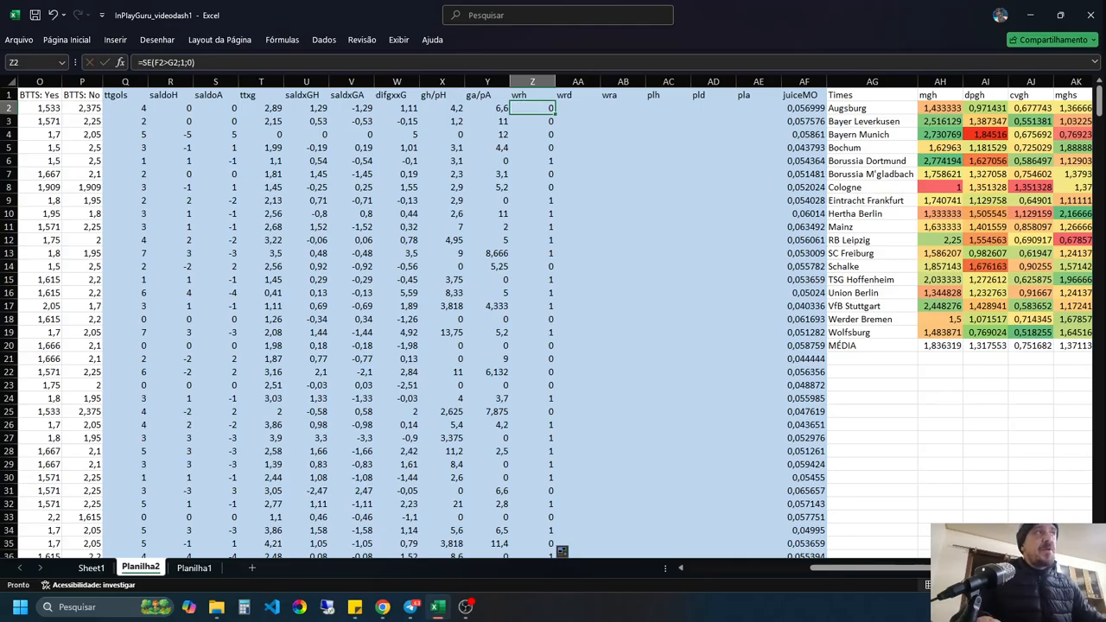
key("Right")
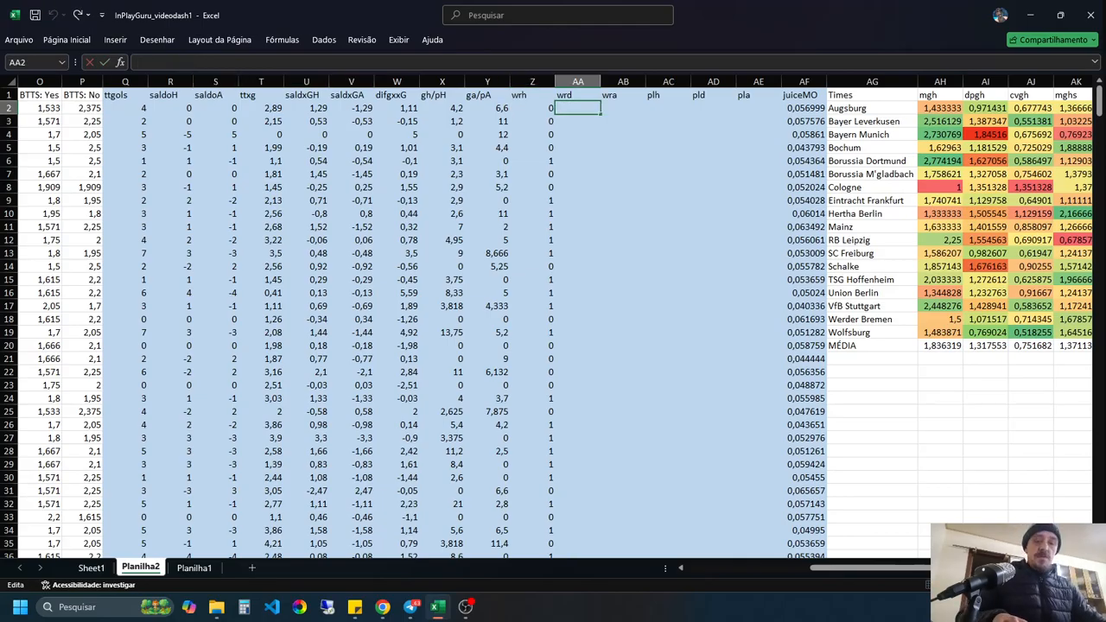
key("ctrl+v")
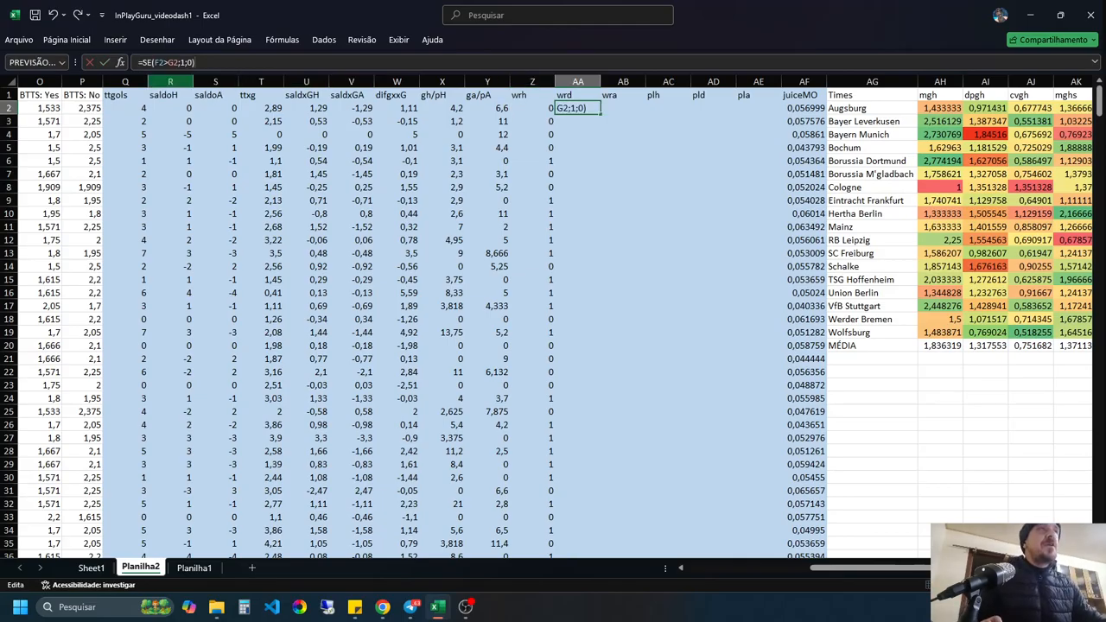
Step: Change the comparison in the AA2 formula to equality so it reads =SE(F2=G2;1;0) and reselect AA2
left_click(169, 62)
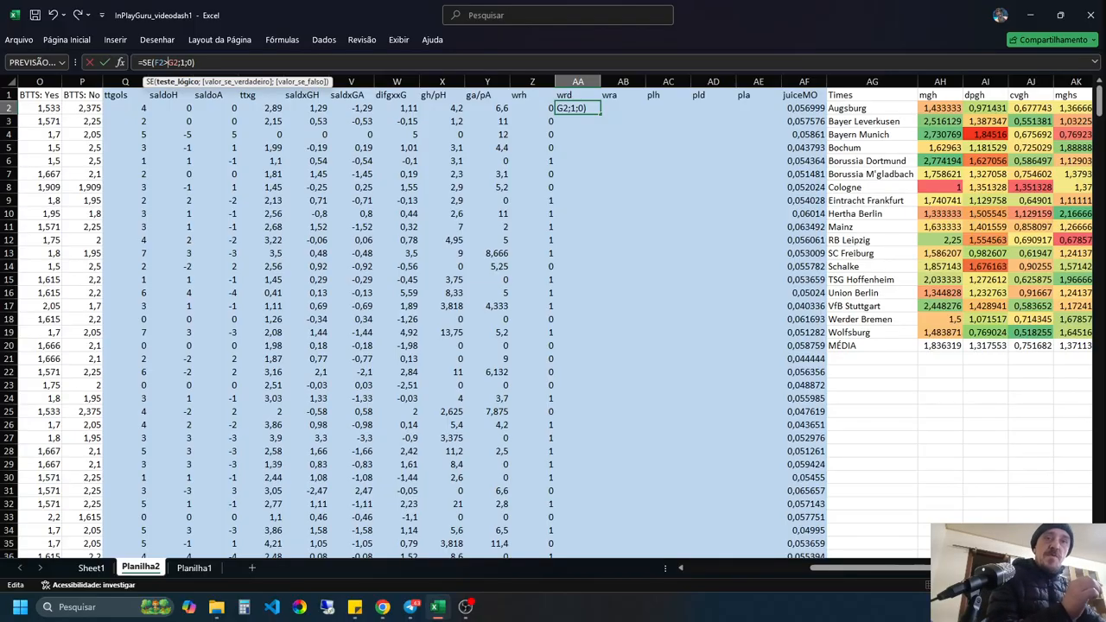
key("BackSpace")
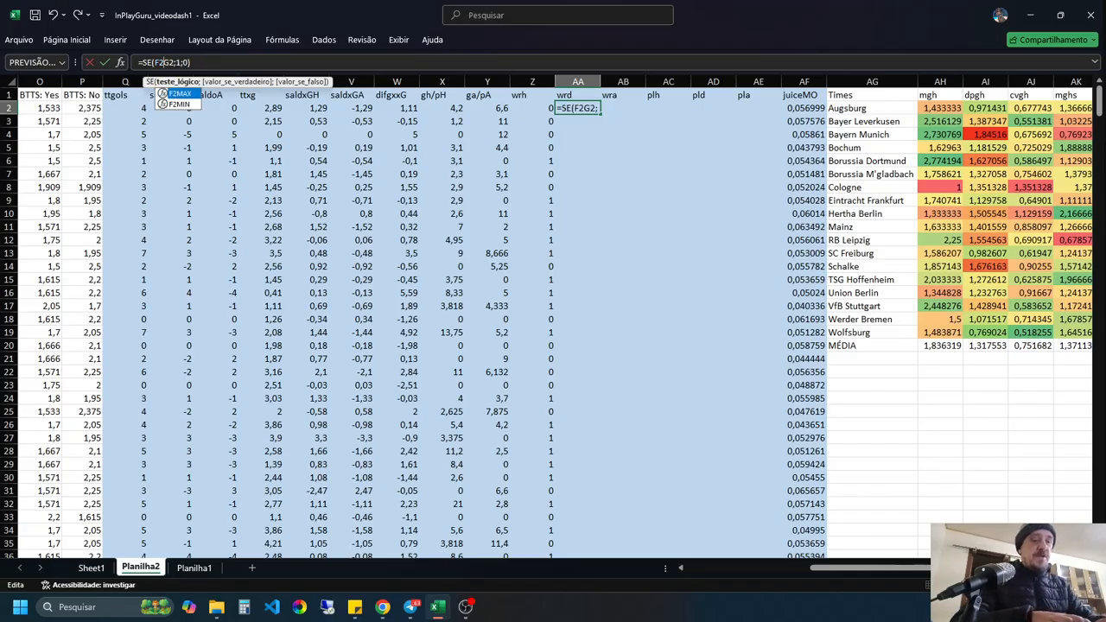
type("=")
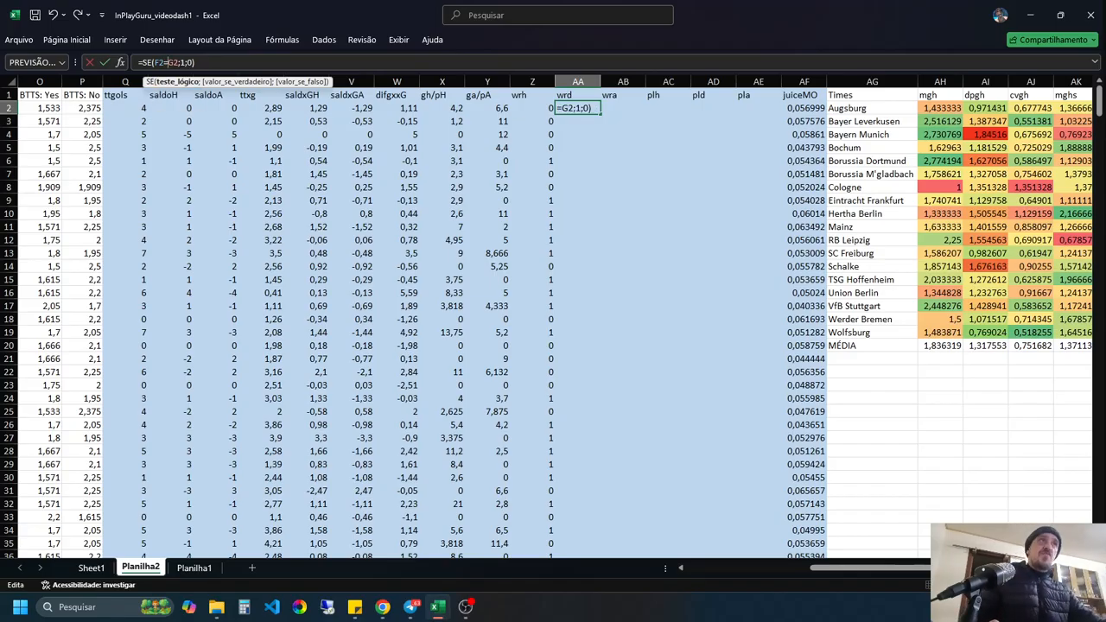
key("Return")
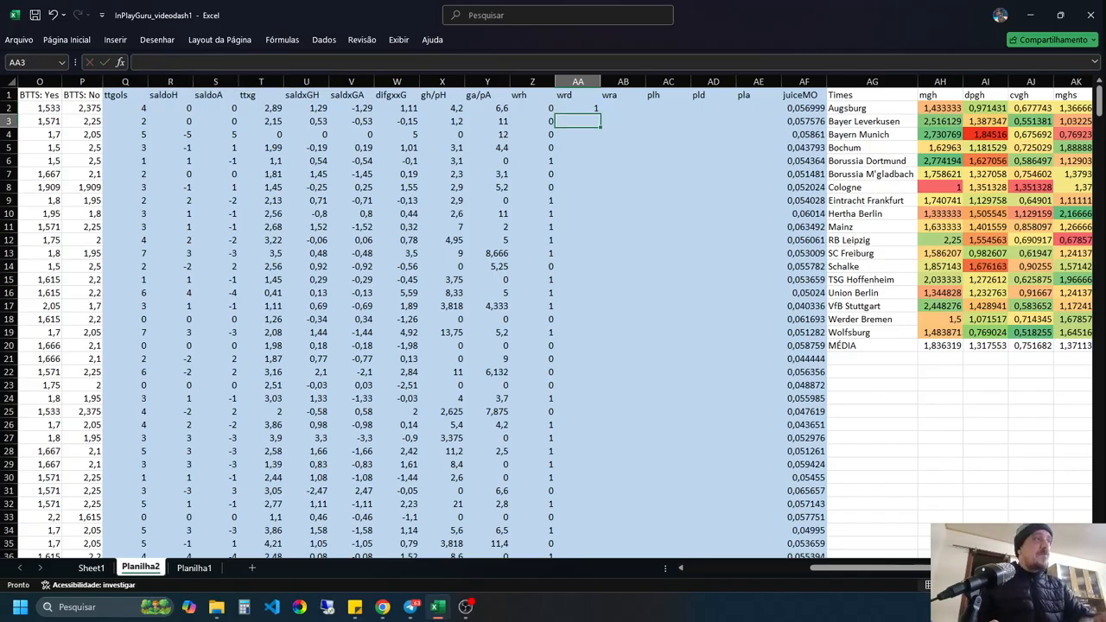
left_click(578, 108)
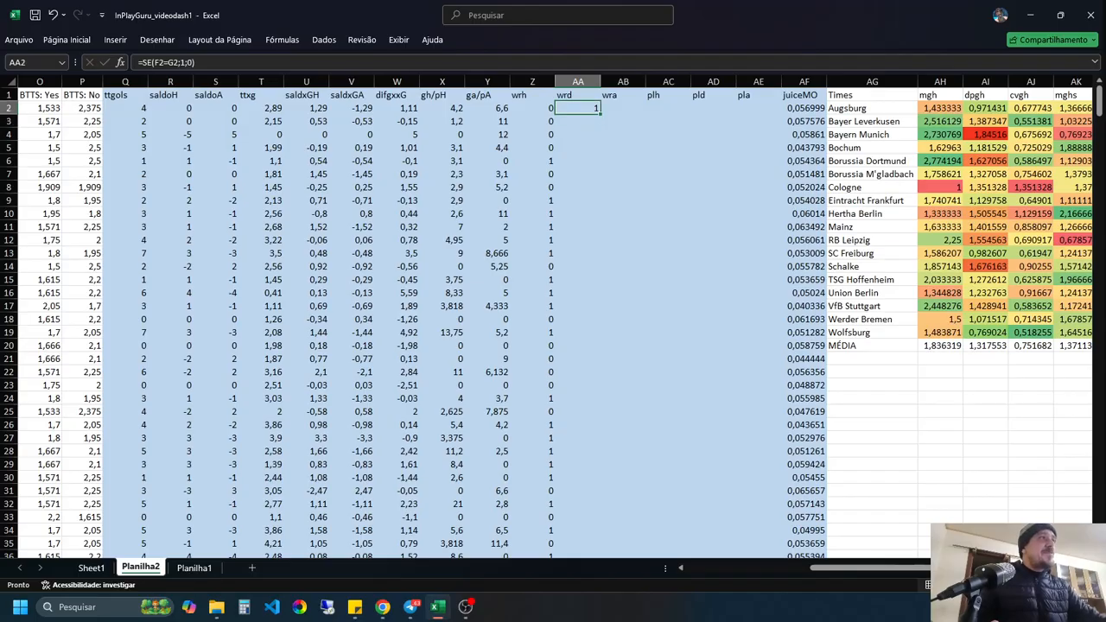
Step: Fill the wrd formula down all match rows and enter =SE(F2<G2;1;0) in AB2 under wra to flag away wins
double_click(600, 114)
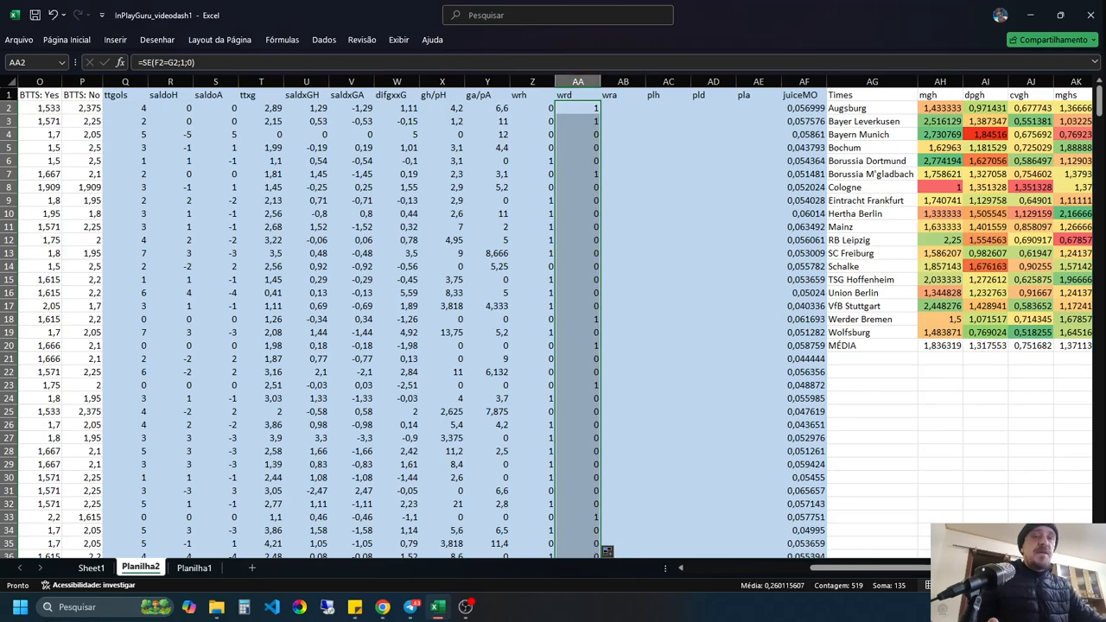
left_click(623, 108)
double_click(624, 108)
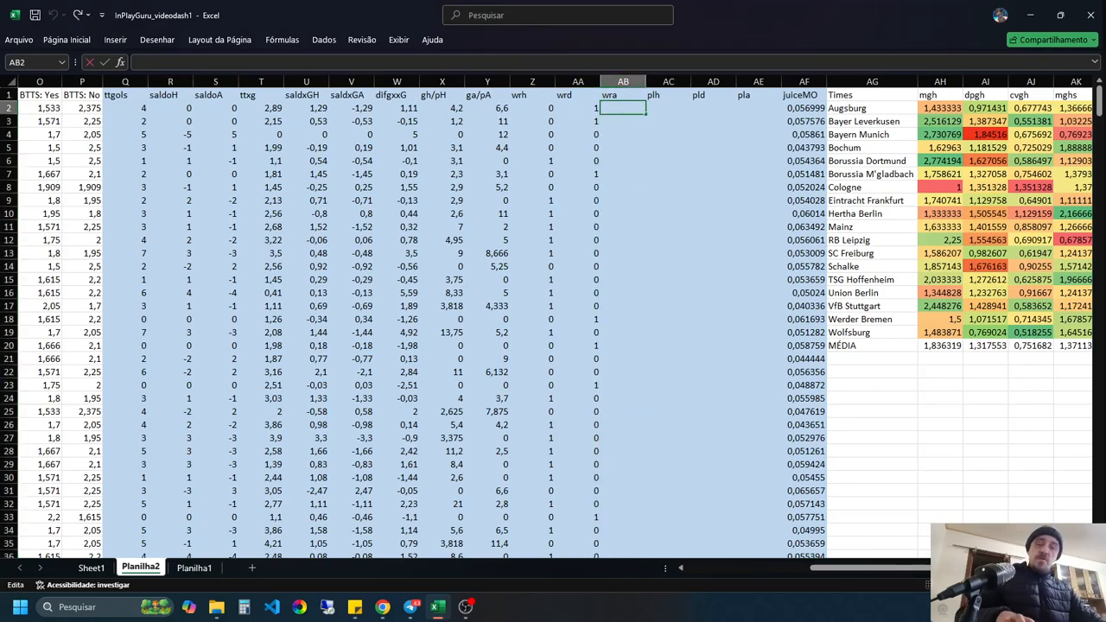
type("=SE(F2>G2;1;0)")
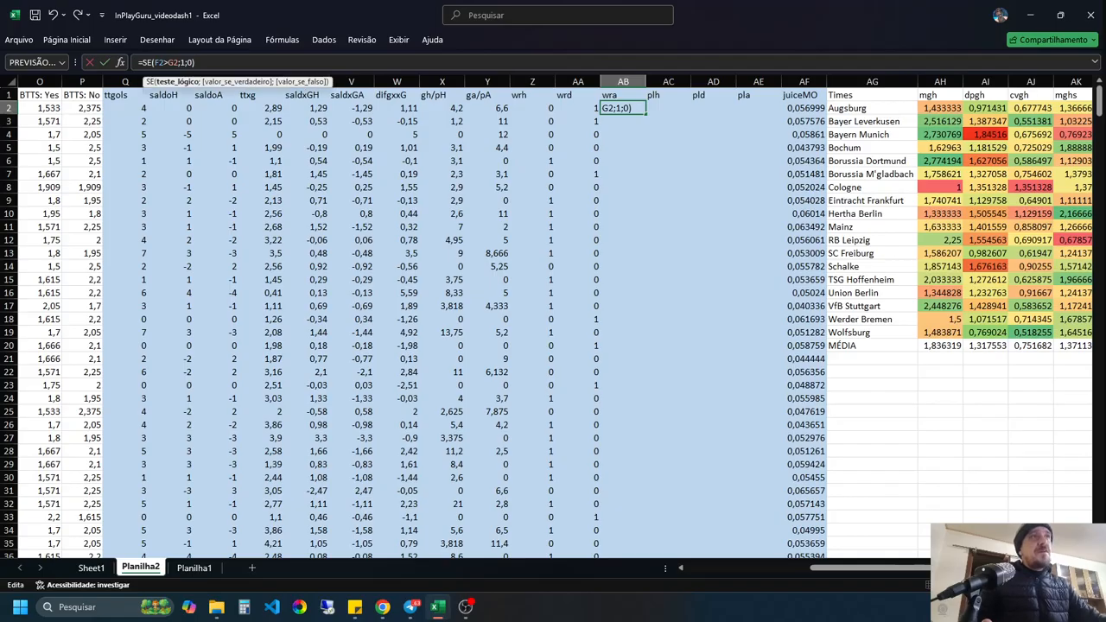
key("BackSpace")
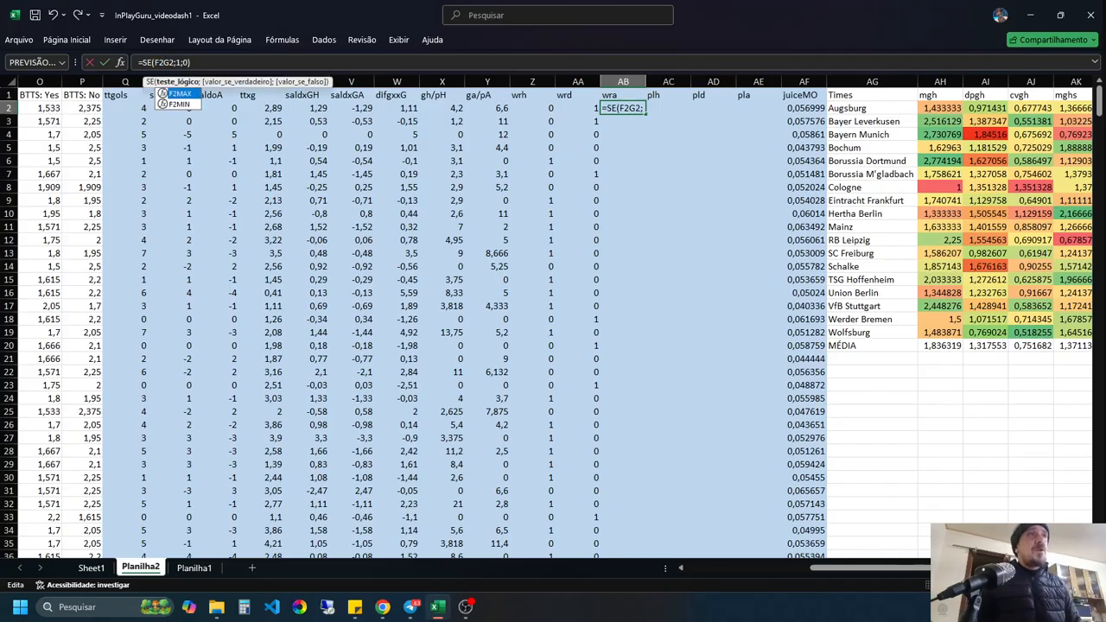
type("<")
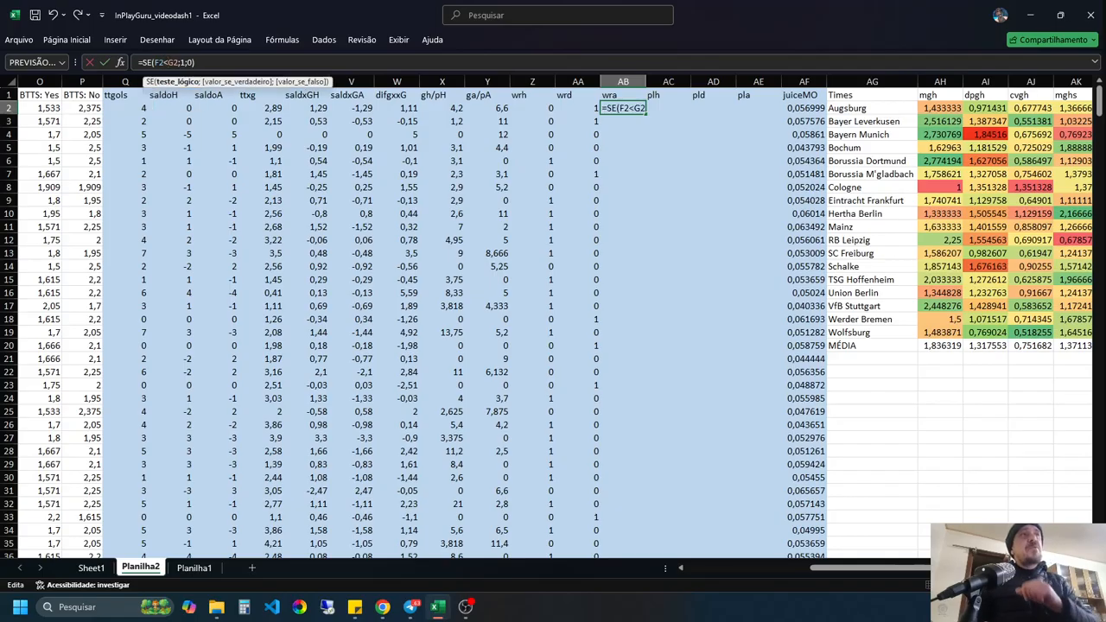
key("ctrl+Return")
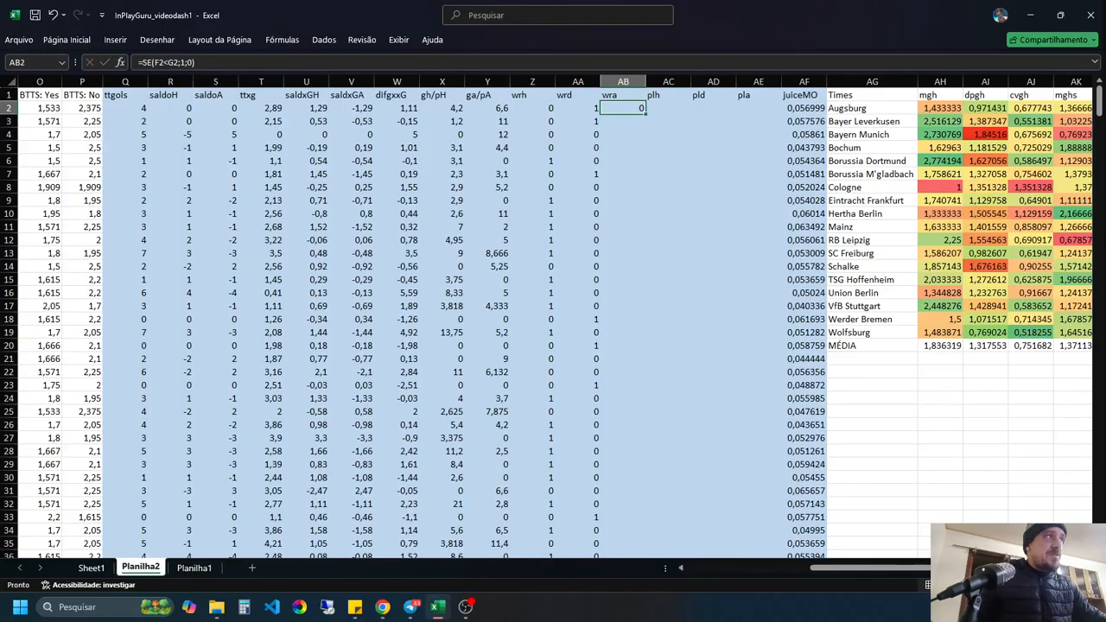
Step: Fill the wra formula down all match rows and check the wrh, wrd and wra flags together in rows 2 to 5
double_click(646, 113)
left_click_drag(535, 108, 624, 108)
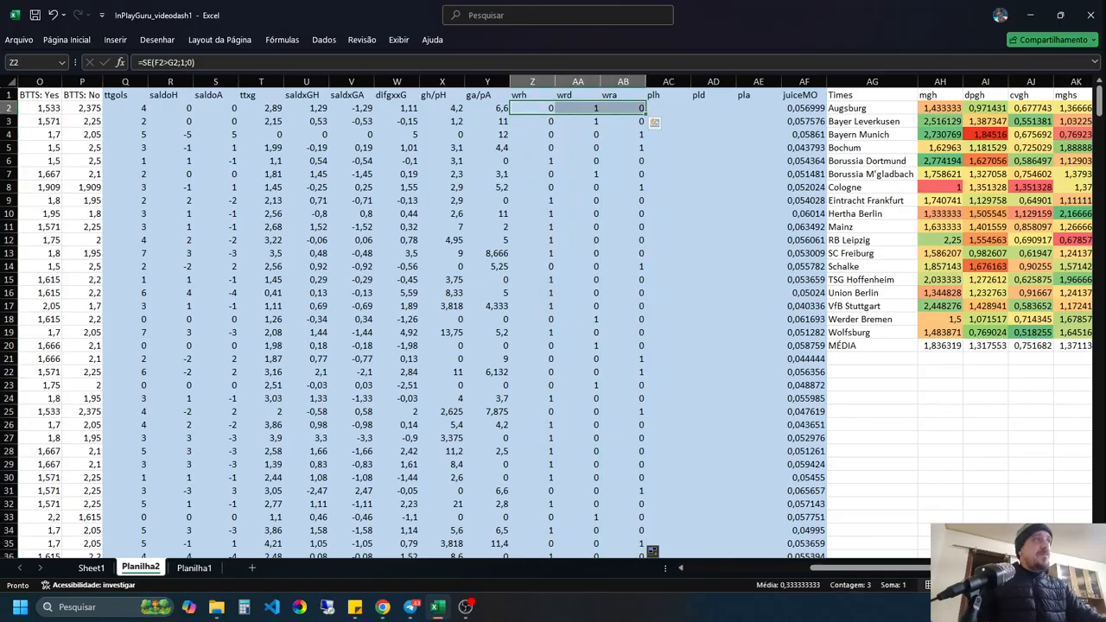
left_click_drag(534, 121, 624, 121)
left_click_drag(534, 135, 624, 135)
left_click_drag(534, 147, 623, 148)
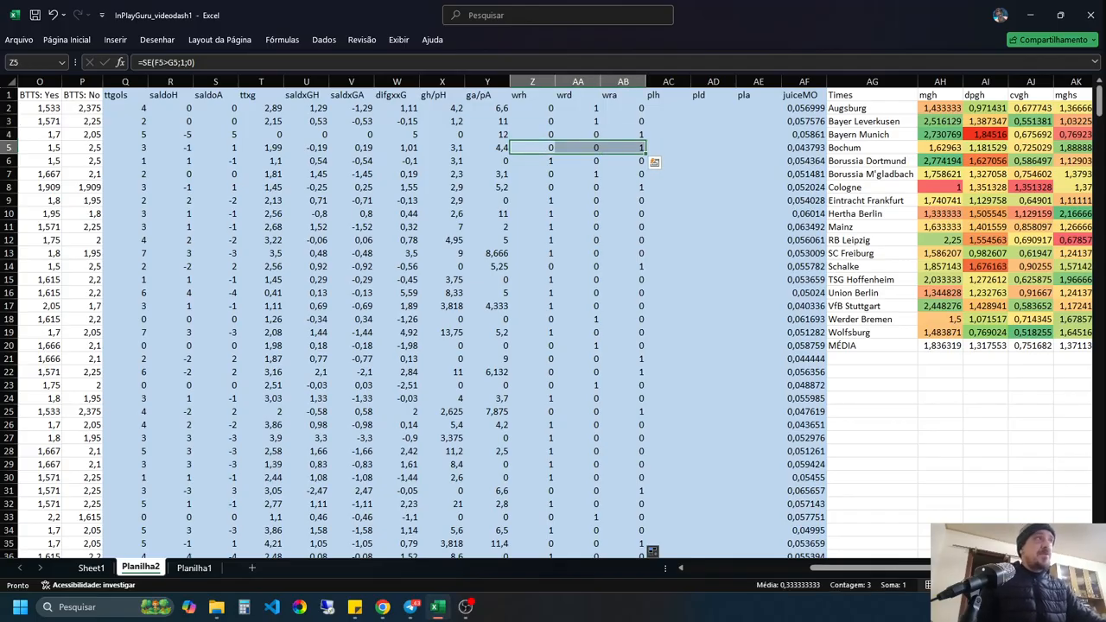
Step: Enter =SE(AA2=1;J2-1;-1) in AC2 under plh, using the 3-Way: Home odds in J2 for the profit
left_click(668, 108)
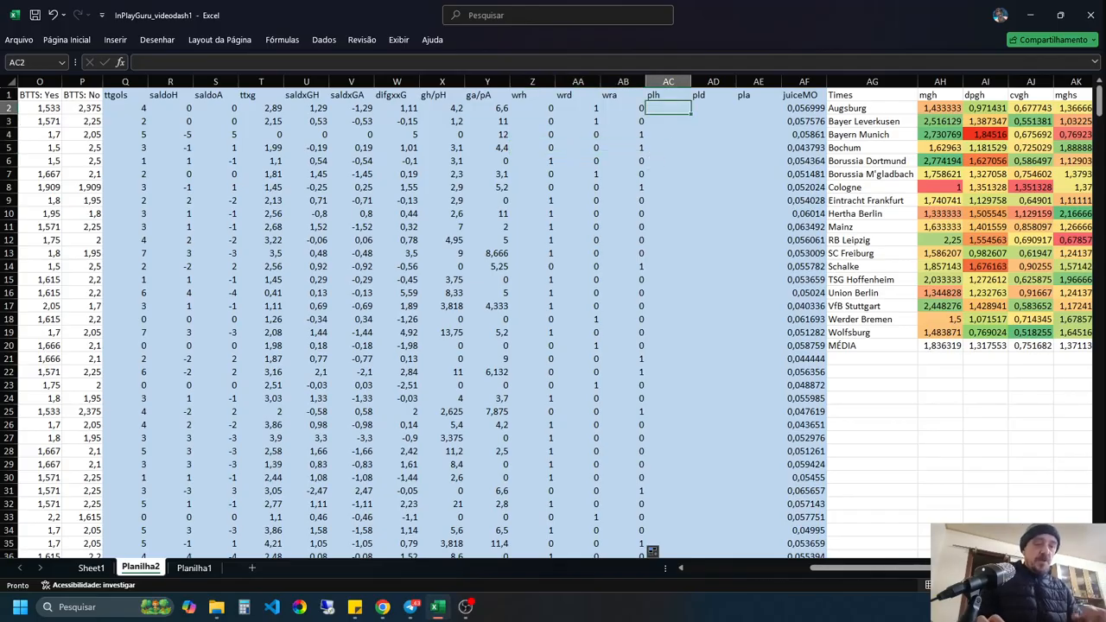
type("=se(")
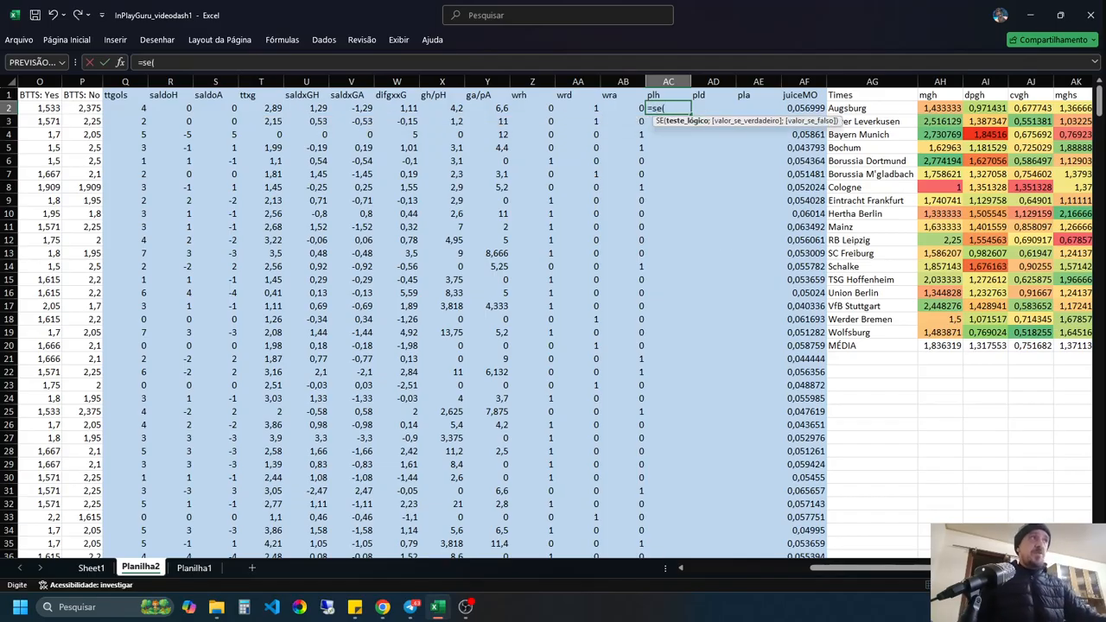
left_click(579, 108)
type("=1")
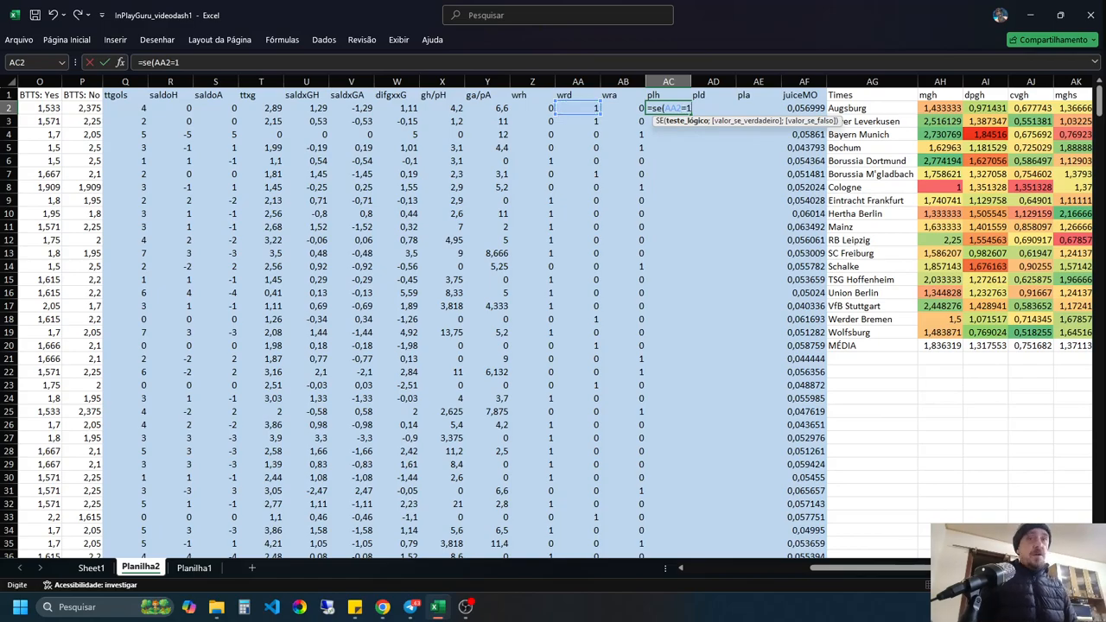
type(";")
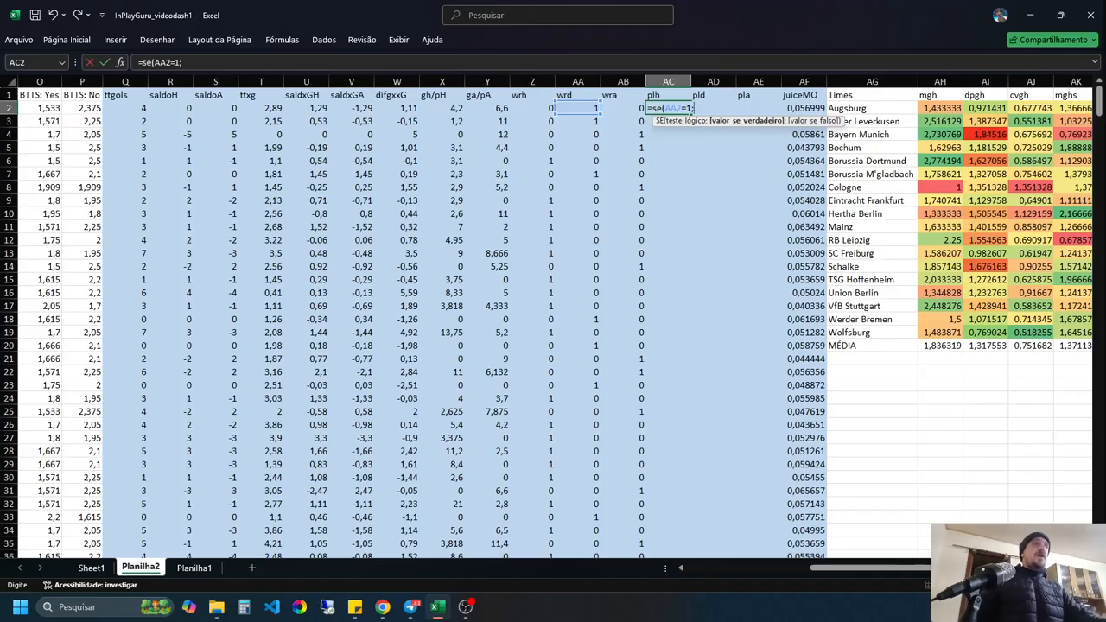
scroll(640, 294, "left", 5)
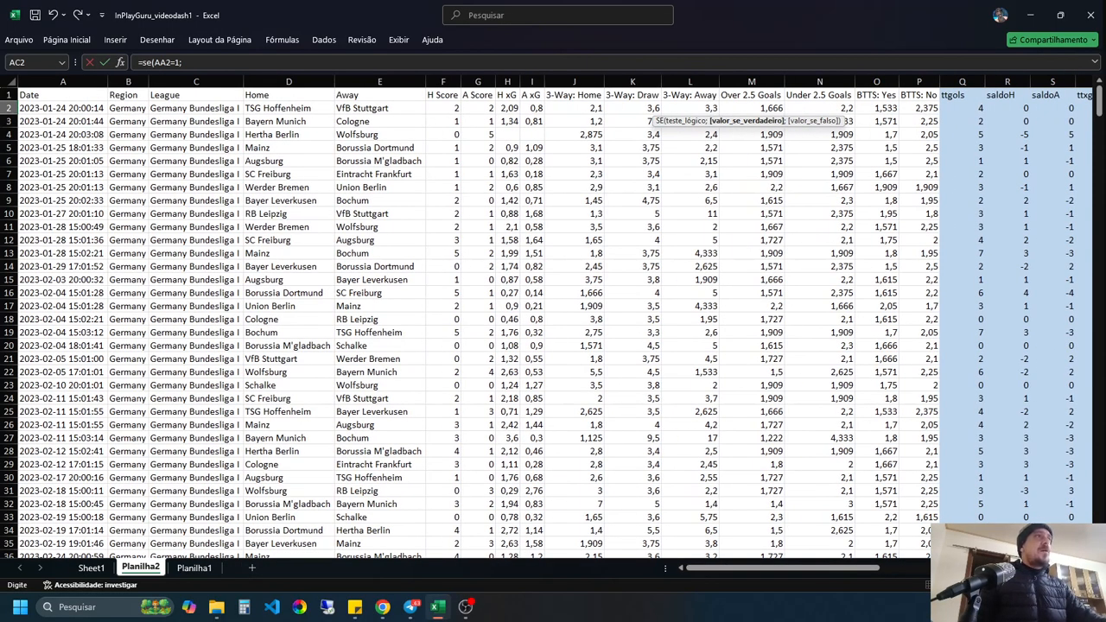
left_click(574, 108)
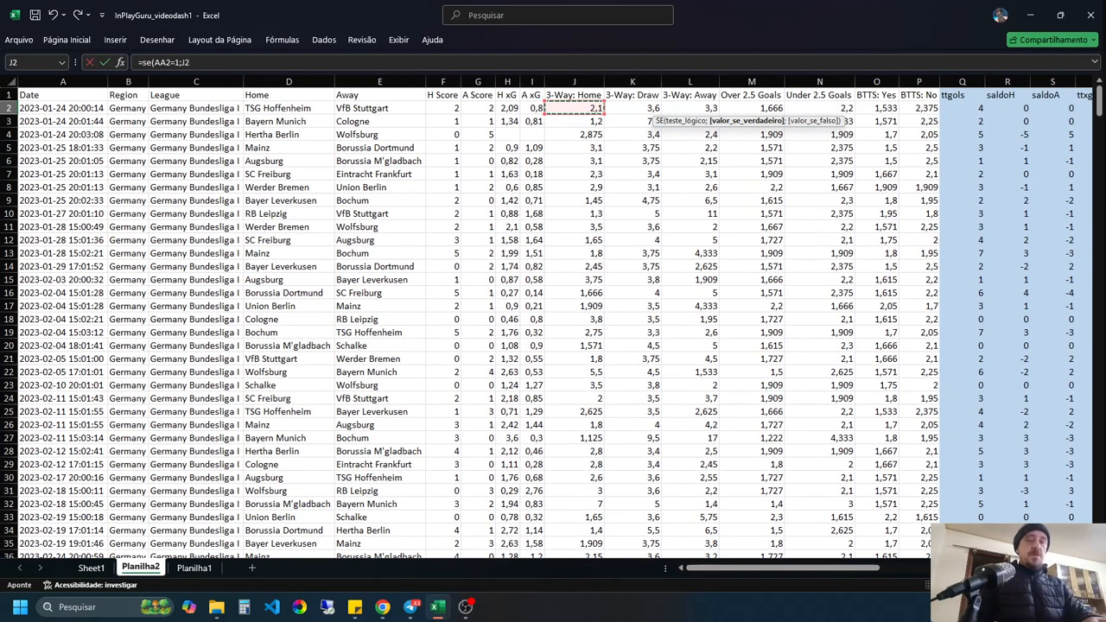
type("-")
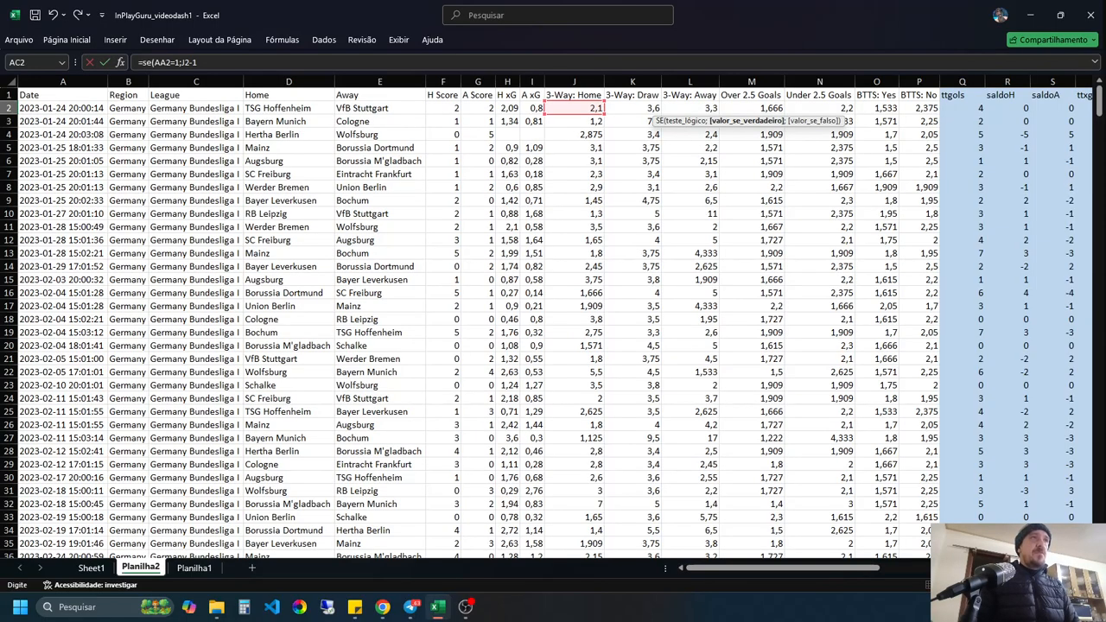
type("1;")
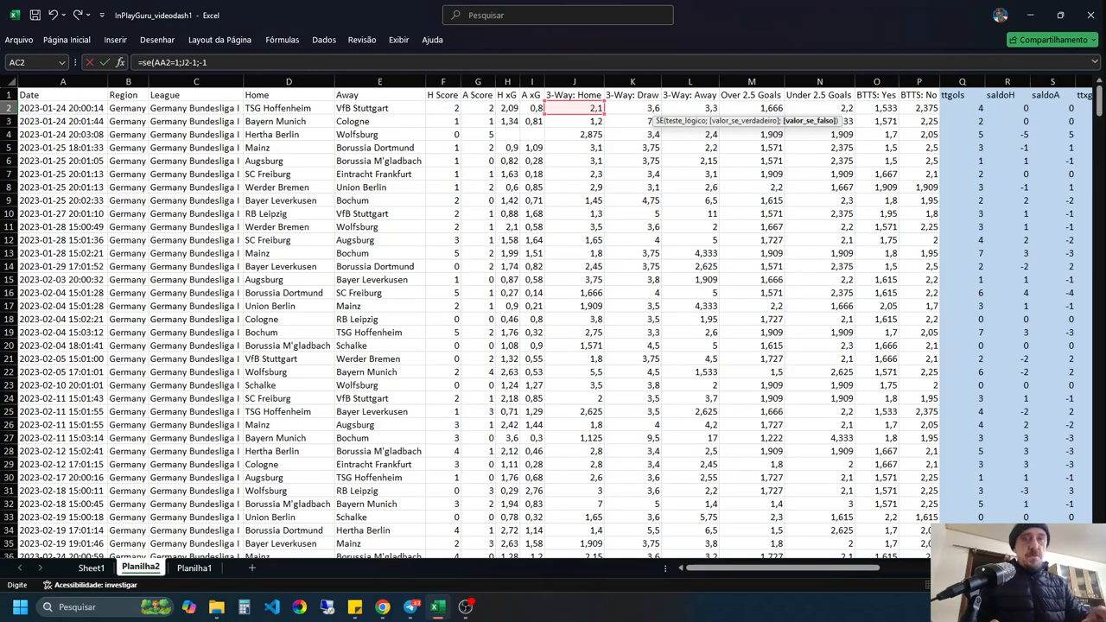
type("-1")
key("Return")
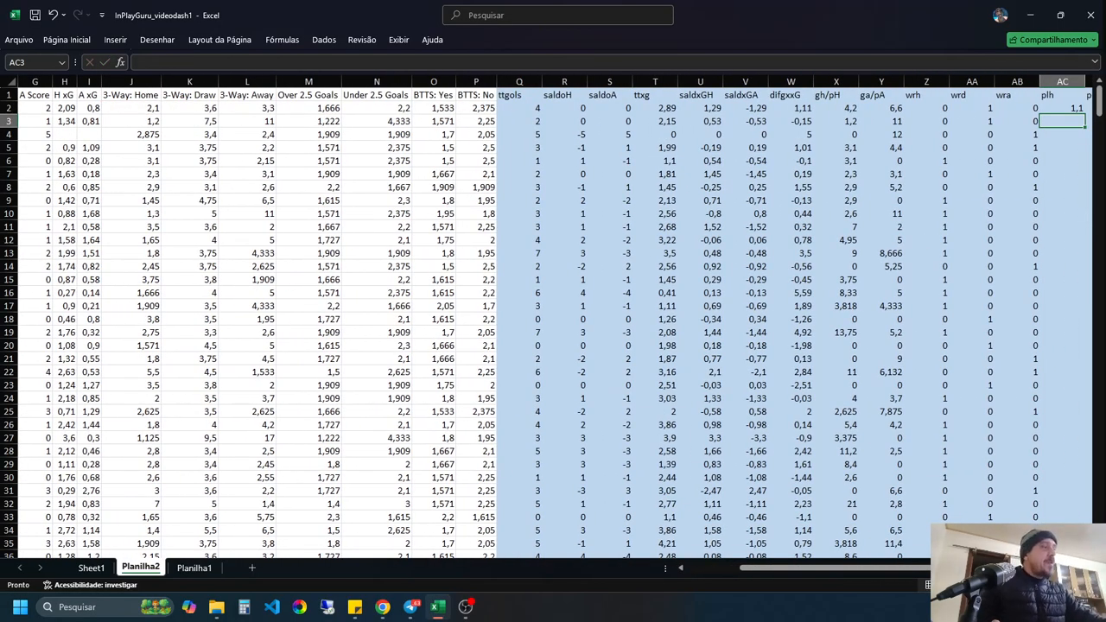
Step: Change the test in AC2 to the wrh flag so it reads =SE(Z2=1;J2-1;-1), and fill it down all match rows
scroll(553, 320, "right", 3)
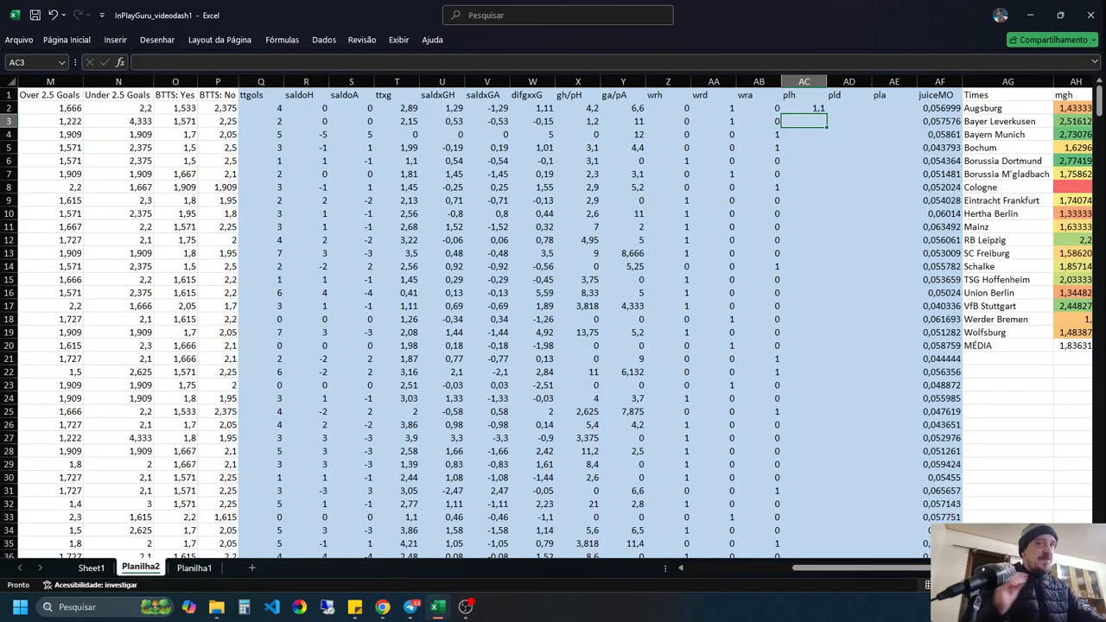
left_click(804, 108)
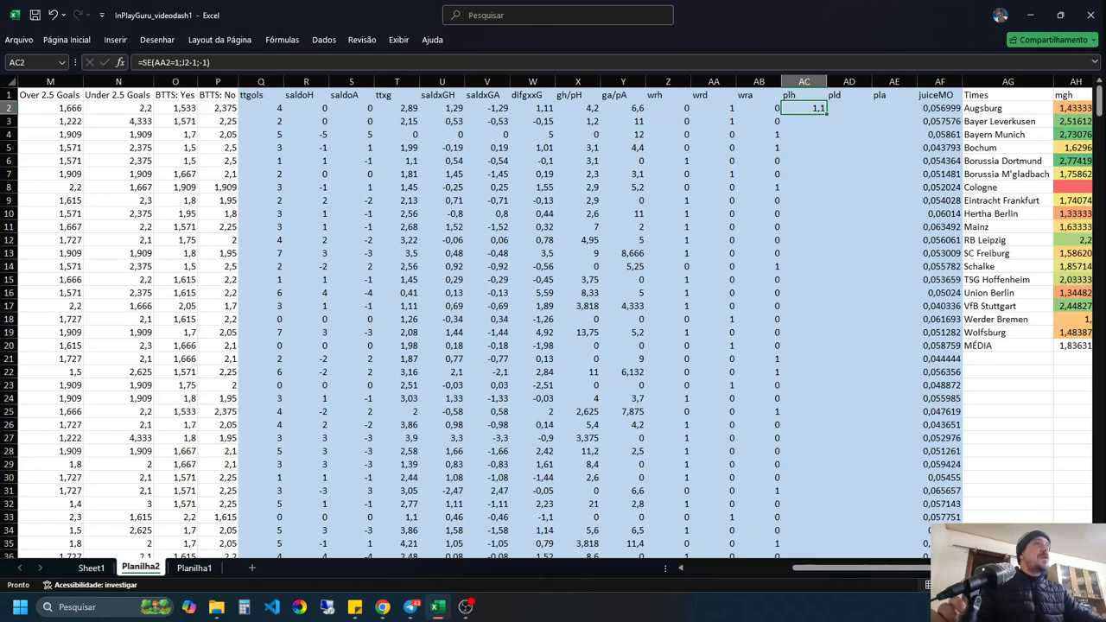
left_click(159, 62)
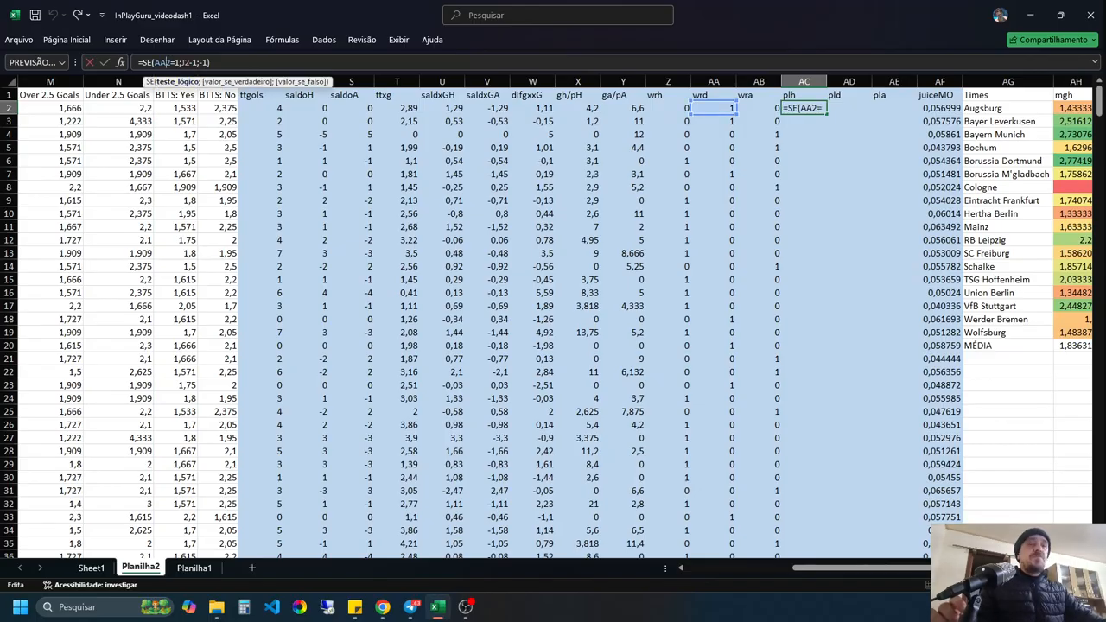
key("BackSpace")
key("BackSpace")
type("Z")
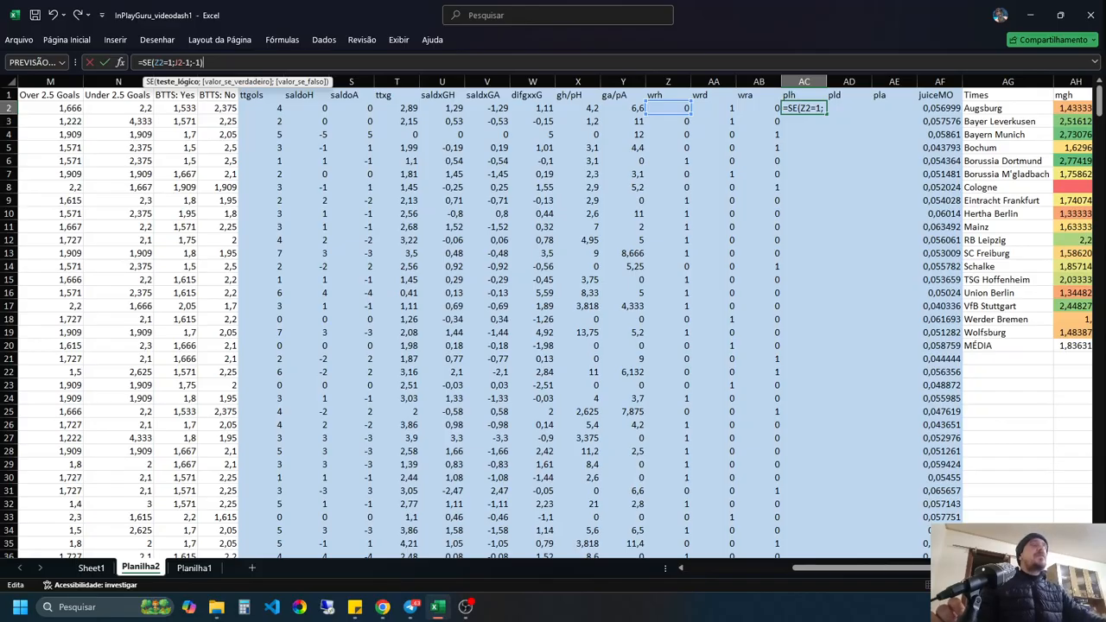
key("Return")
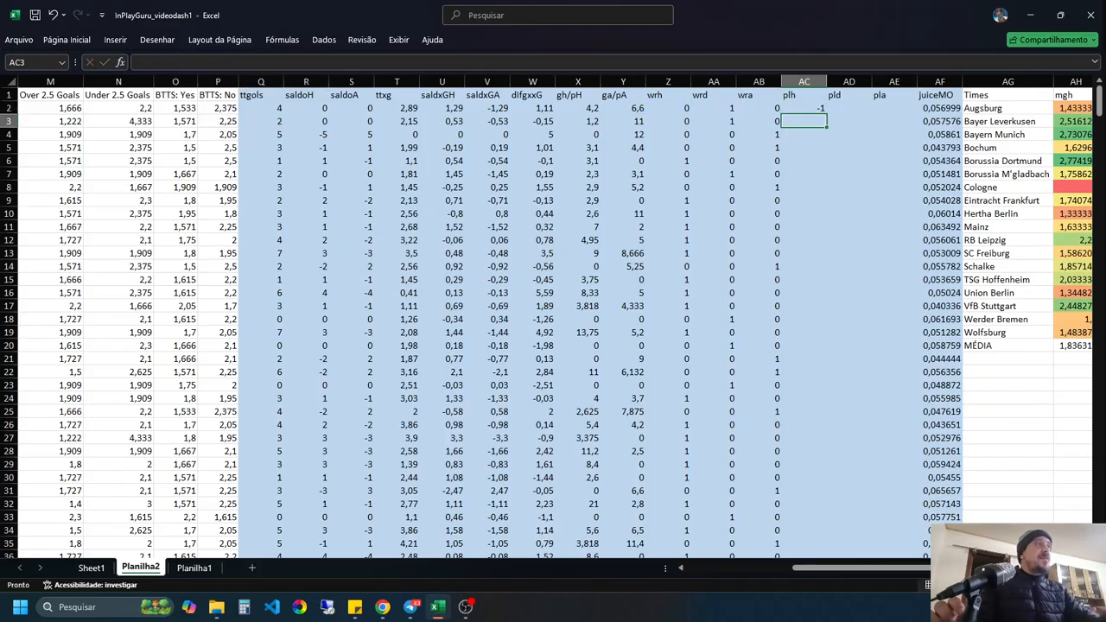
left_click(804, 108)
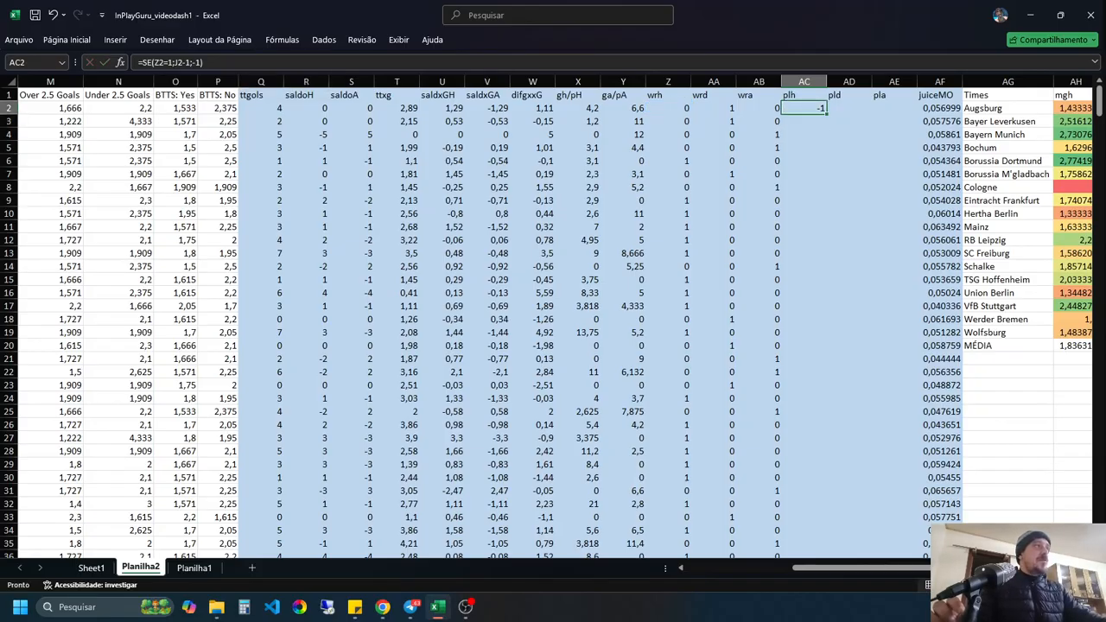
double_click(827, 113)
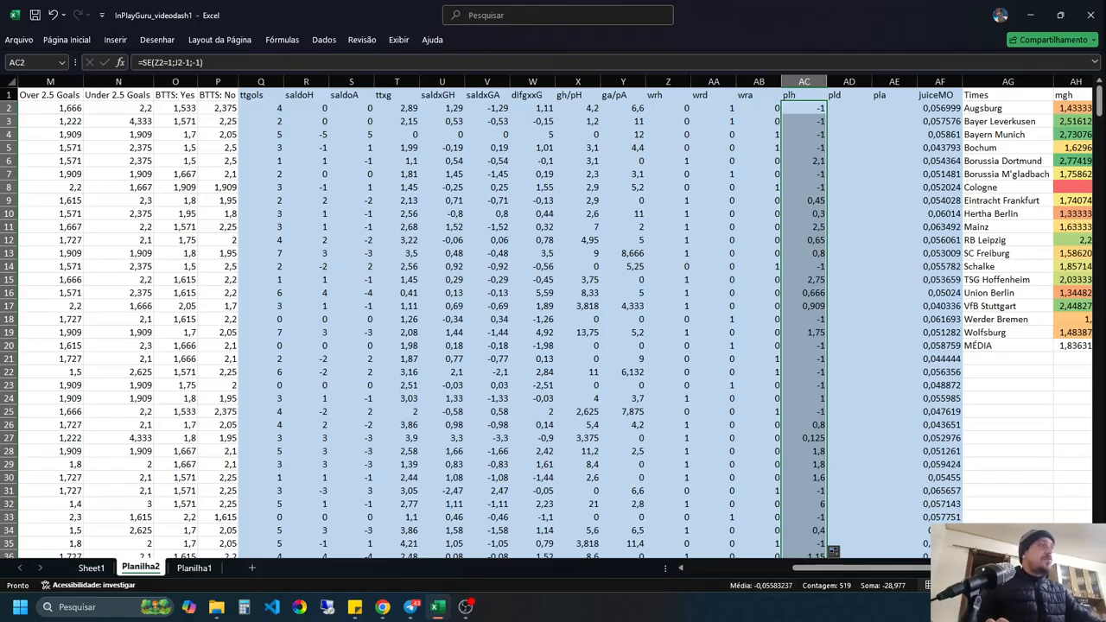
Step: Copy the plh formula text from AC2 into AD2 under pld, keeping the references to Z2 and J2
left_click(804, 108)
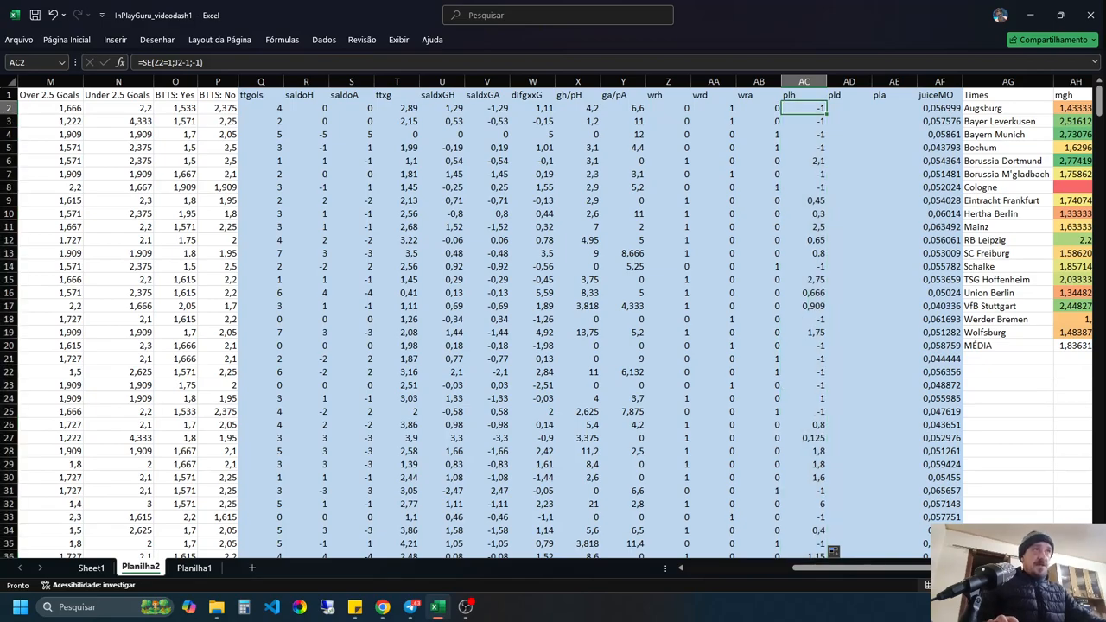
key("F2")
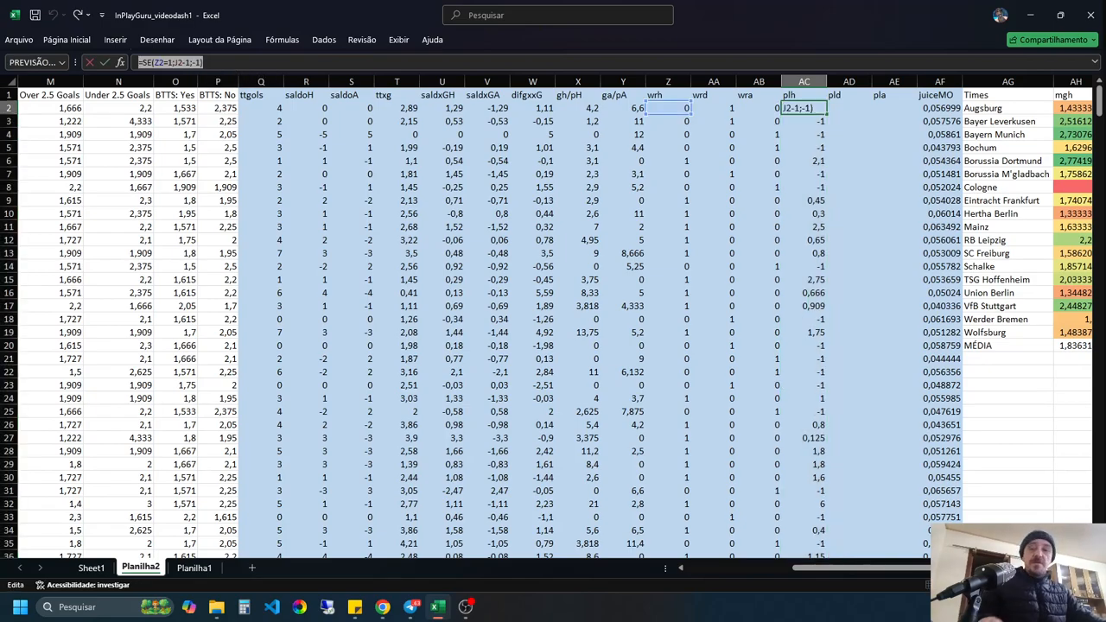
key("Escape")
key("Right")
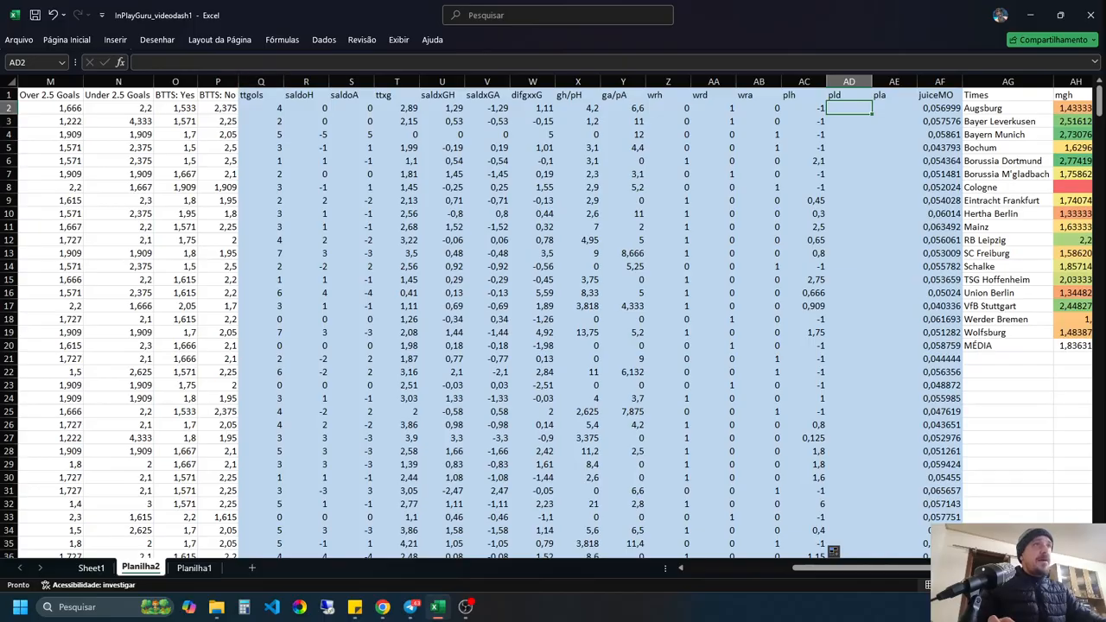
key("F2")
key("ctrl+v")
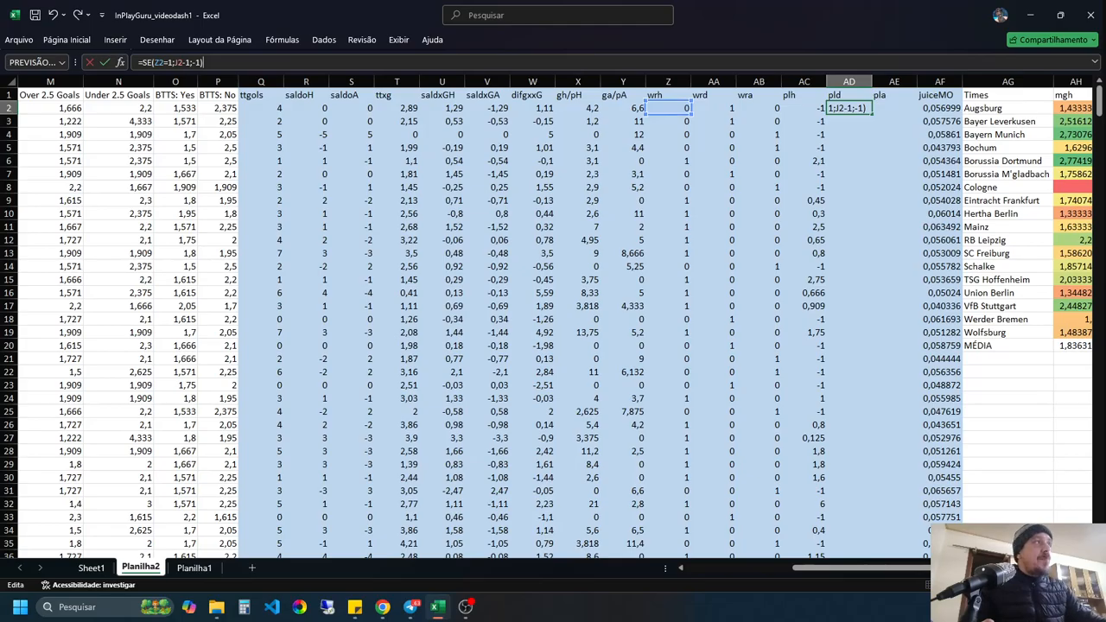
Step: Move the AD2 references to the wrd flag and draw odds, giving =SE(AA2=1;K2-1;-1), and fill it down all match rows
left_click_drag(669, 114, 715, 114)
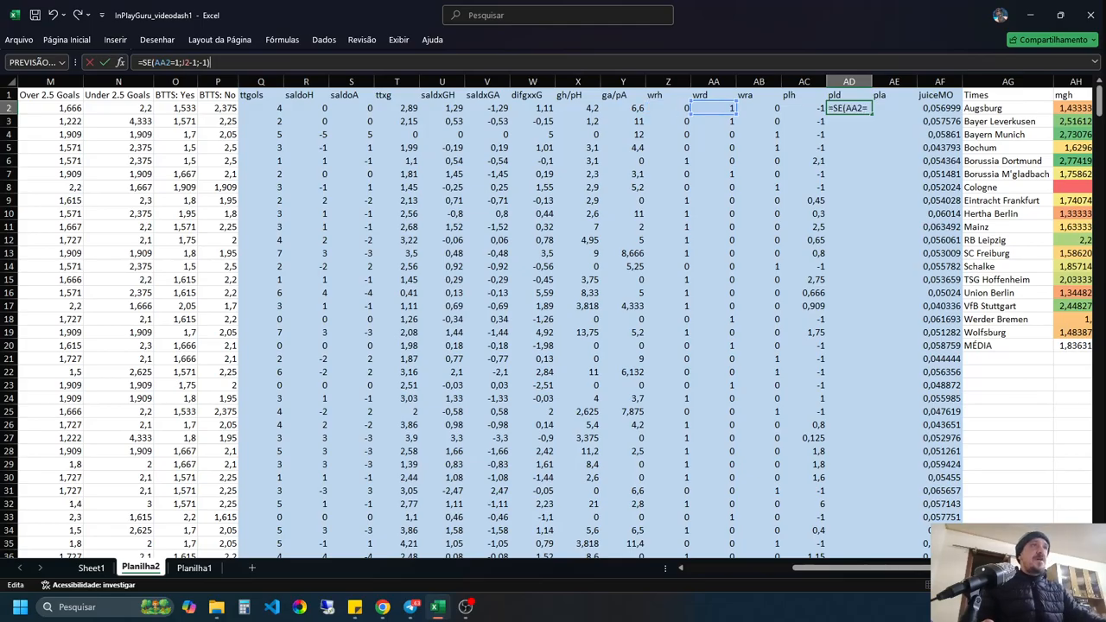
double_click(186, 62)
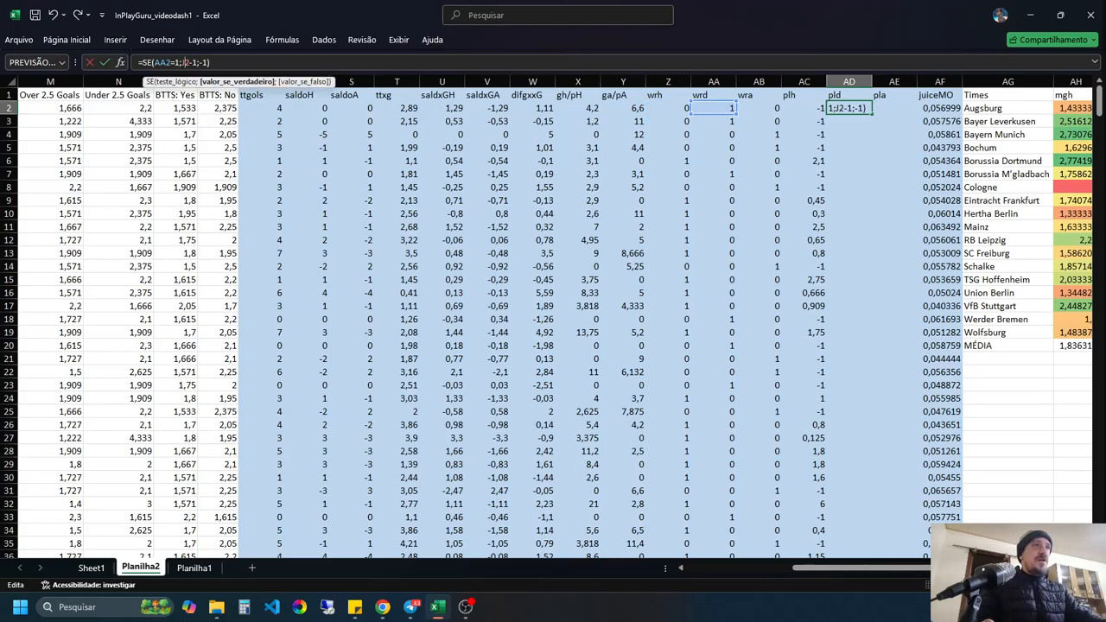
left_click_drag(810, 568, 704, 568)
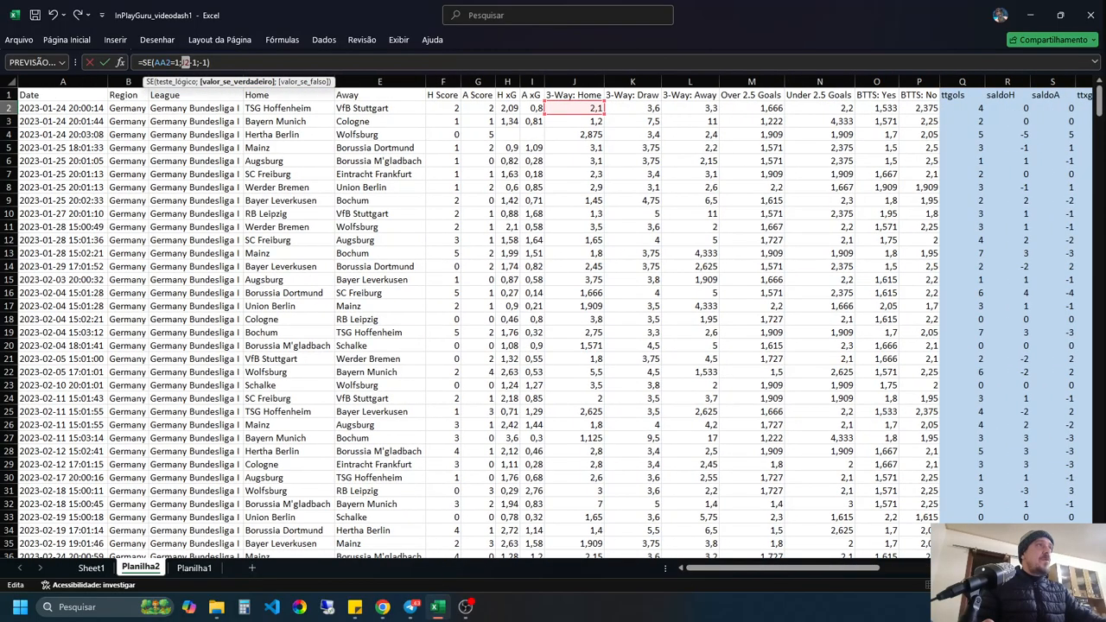
left_click_drag(575, 114, 632, 114)
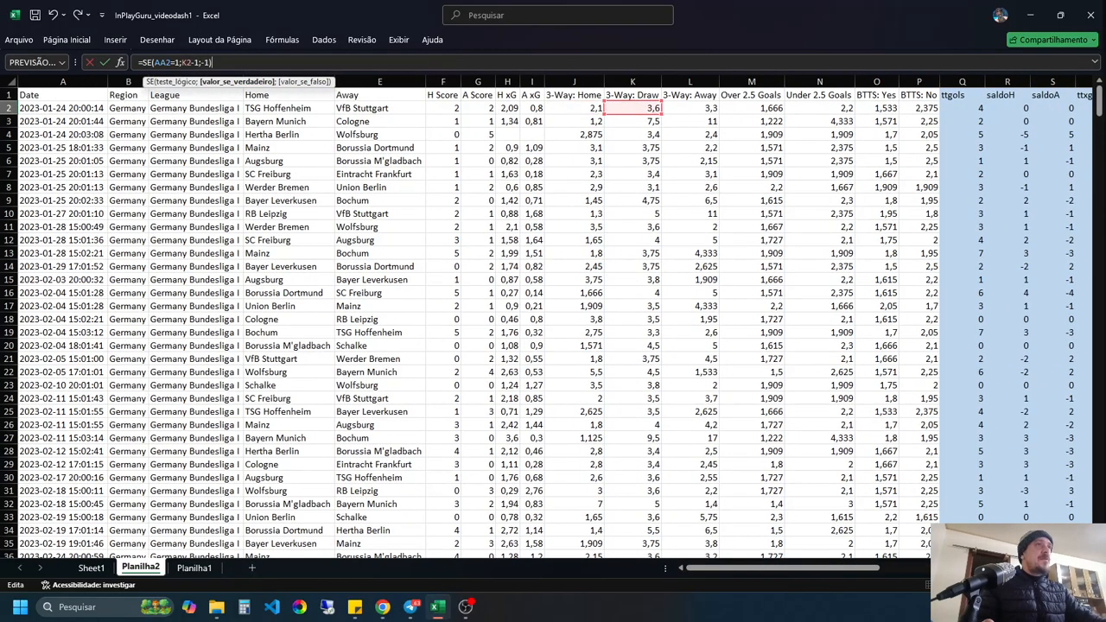
key("Return")
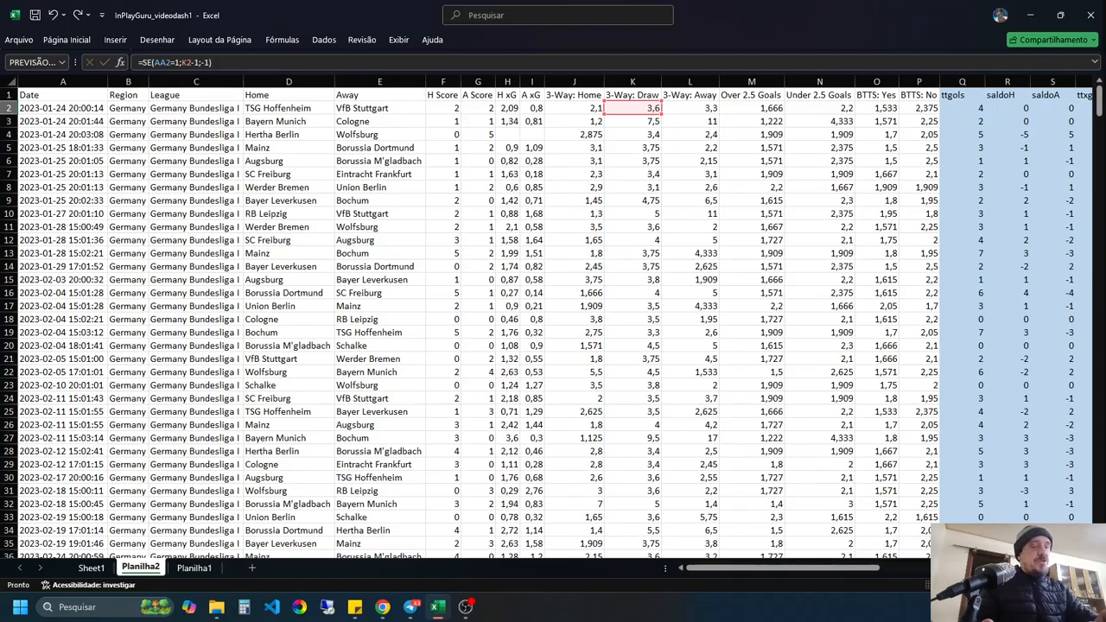
left_click(1049, 108)
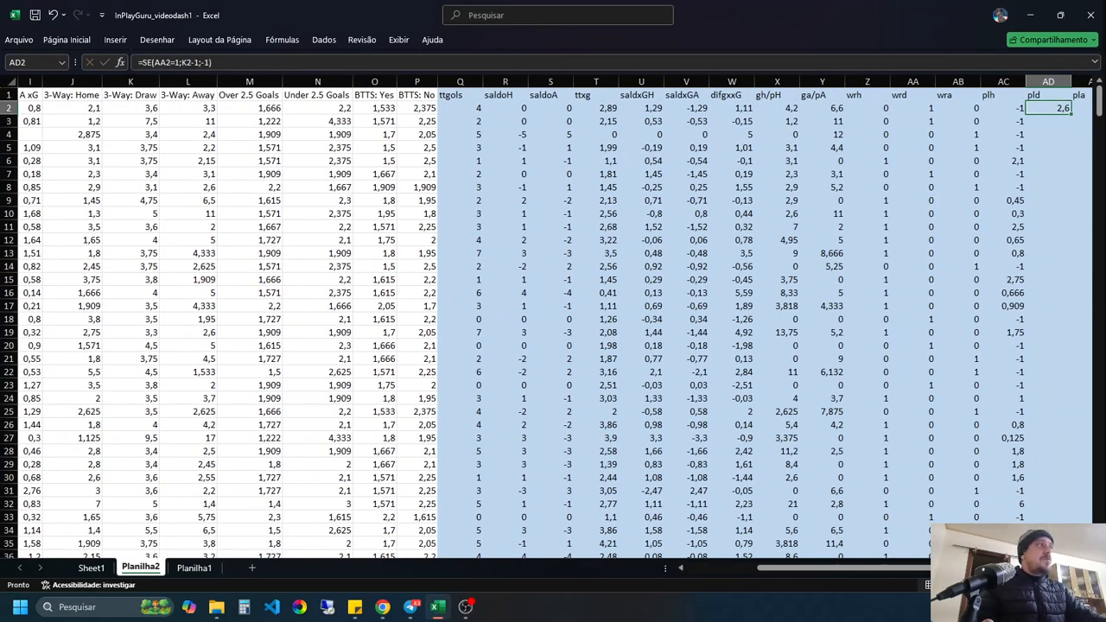
double_click(1072, 114)
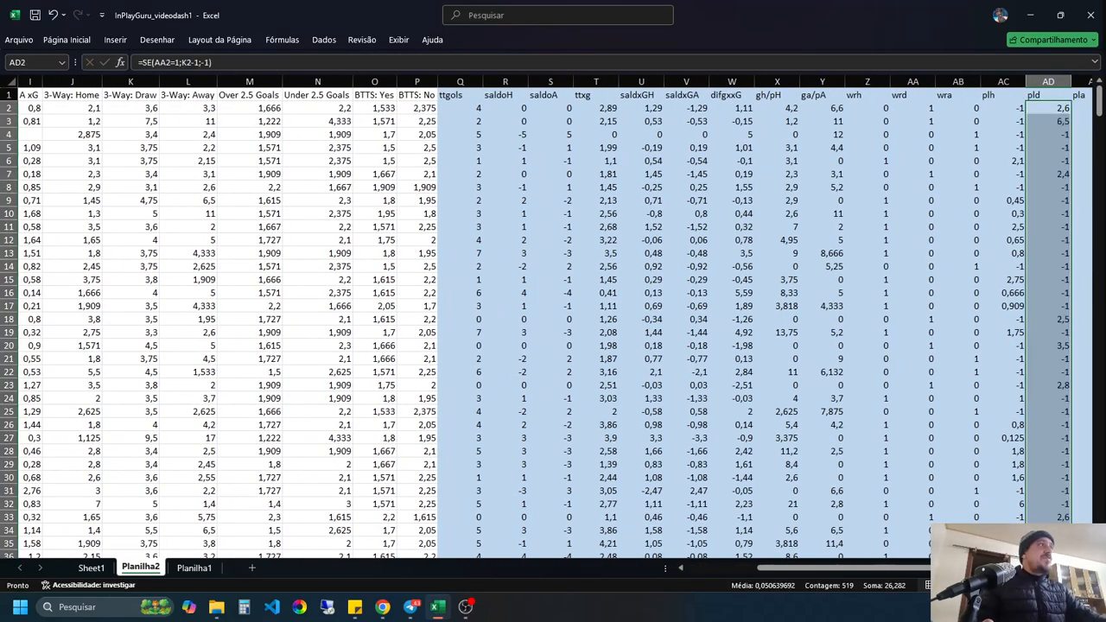
Step: Copy the profit formula =SE(Z2=1;J2-1;-1) into AE2 under pla, keeping its references to Z2 and J2
left_click_drag(788, 568, 712, 568)
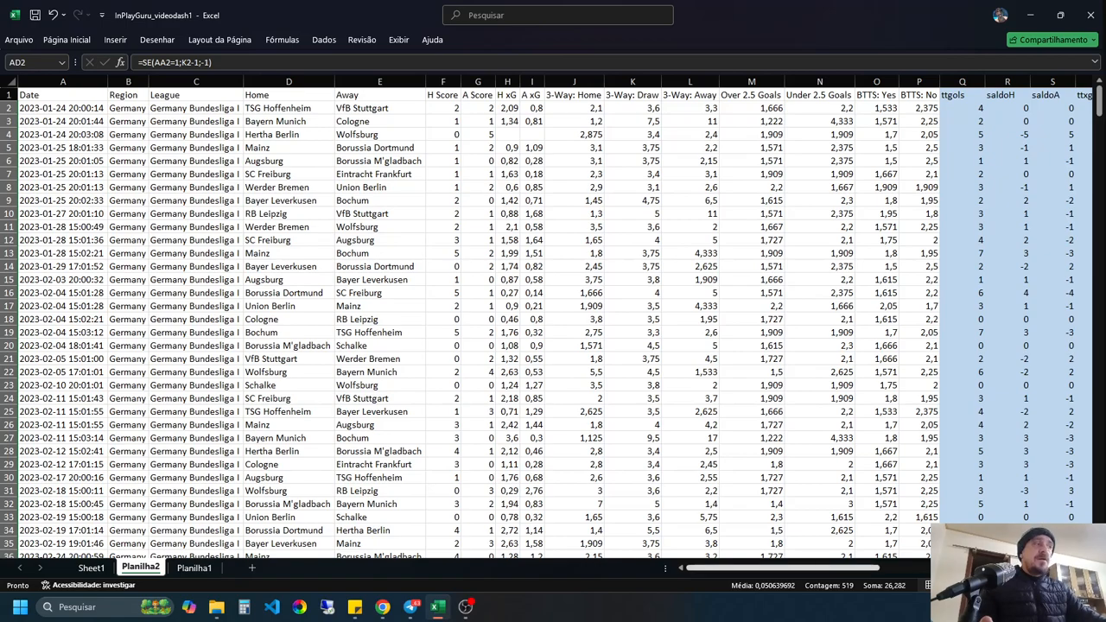
left_click_drag(783, 568, 907, 568)
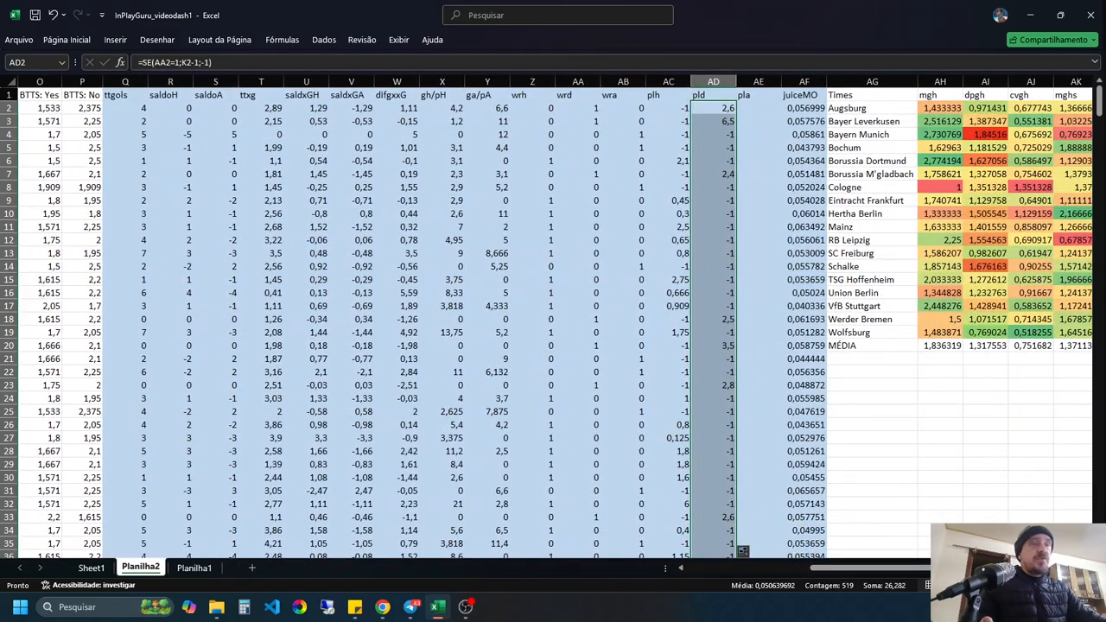
left_click(759, 108)
left_click(225, 63)
type("=SE(Z2=1;J2-1;-1)")
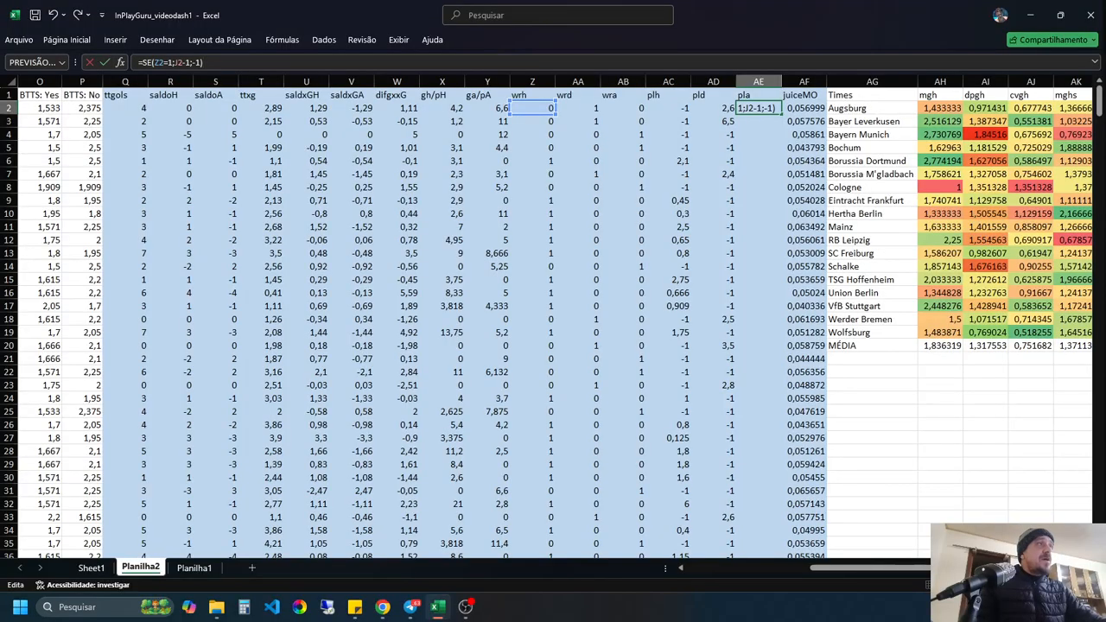
Step: Move the AE2 references to the wra flag and away odds, giving =SE(AB2=1;L2-1;-1), and fill it down all match rows
left_click_drag(533, 114, 623, 114)
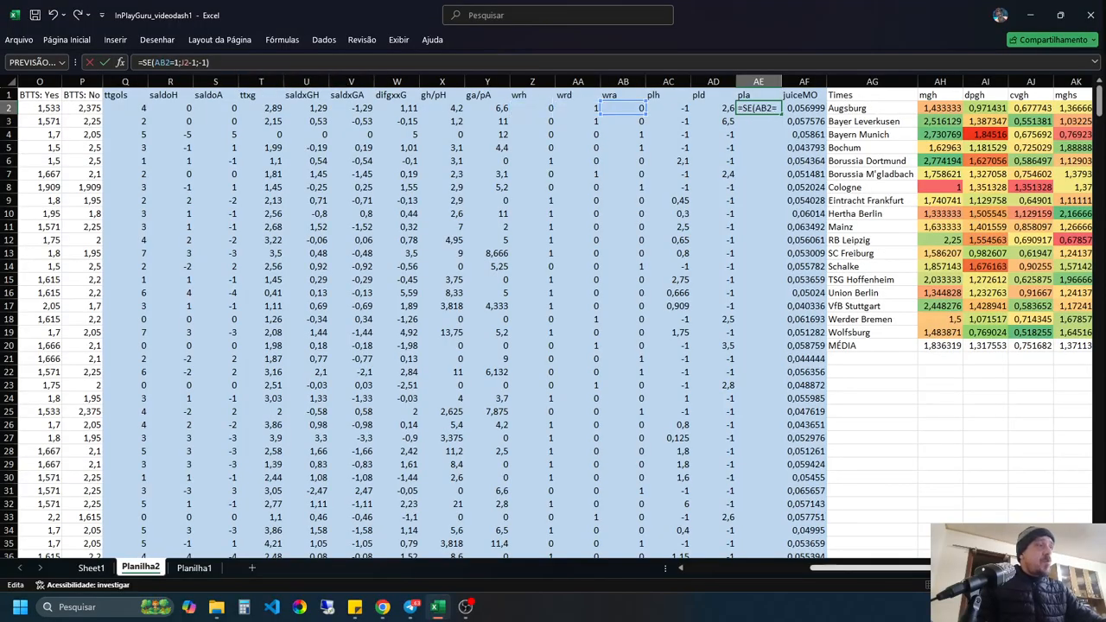
left_click_drag(867, 568, 747, 568)
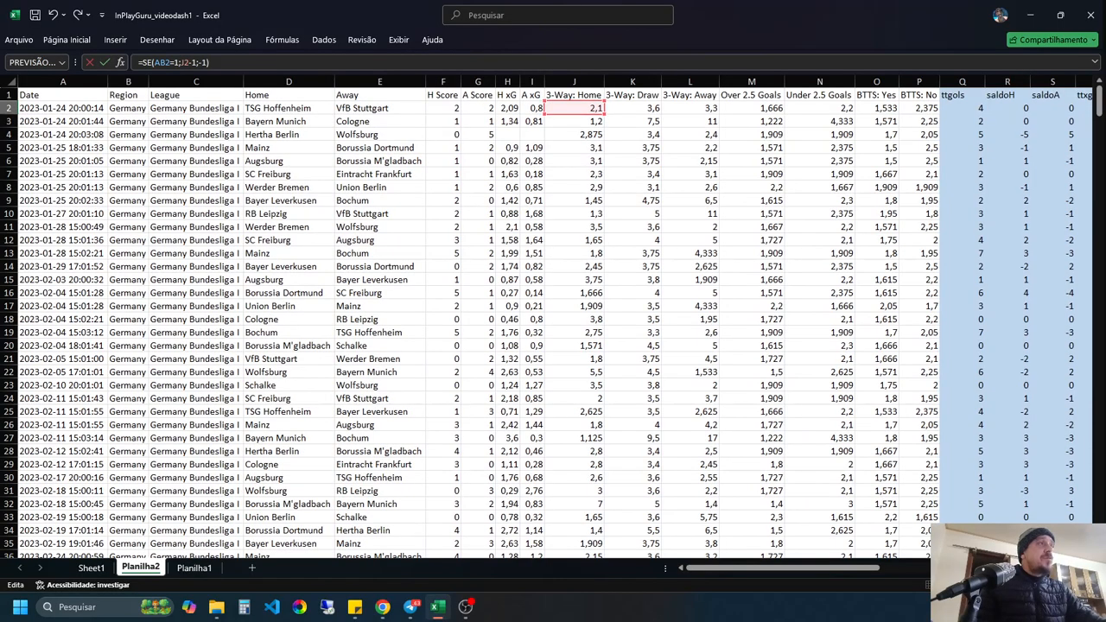
key("Right")
key("Right")
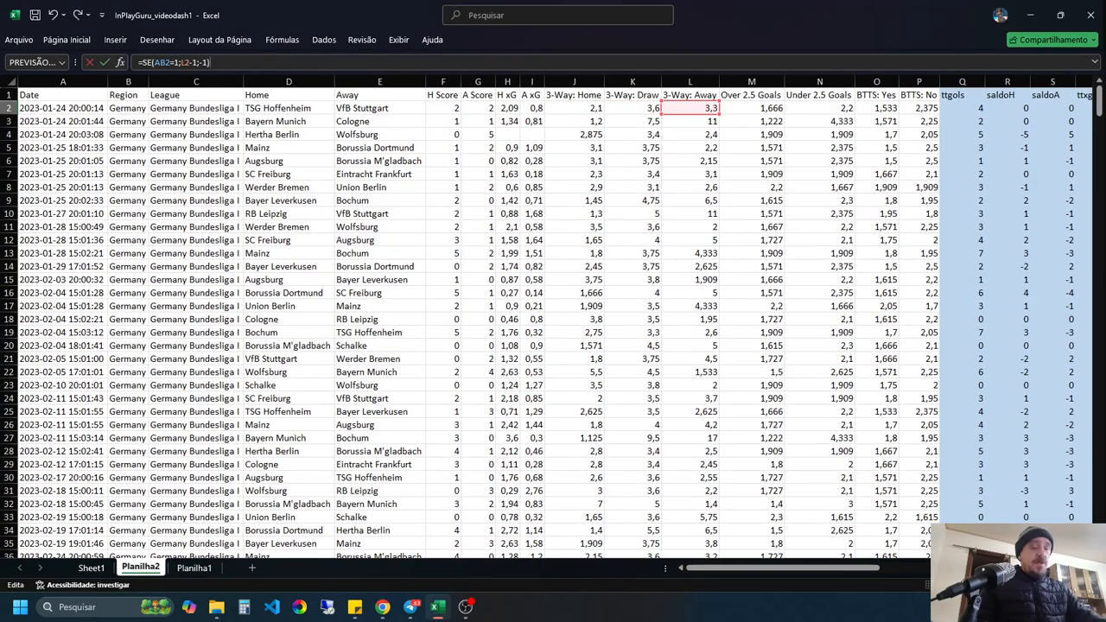
key("Return")
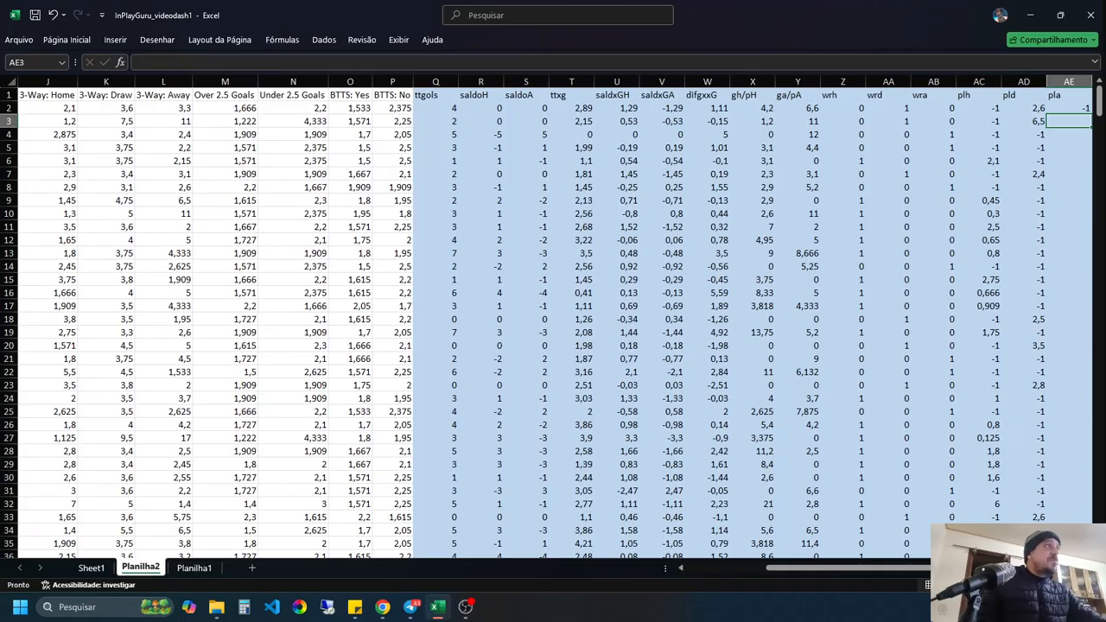
left_click(1069, 108)
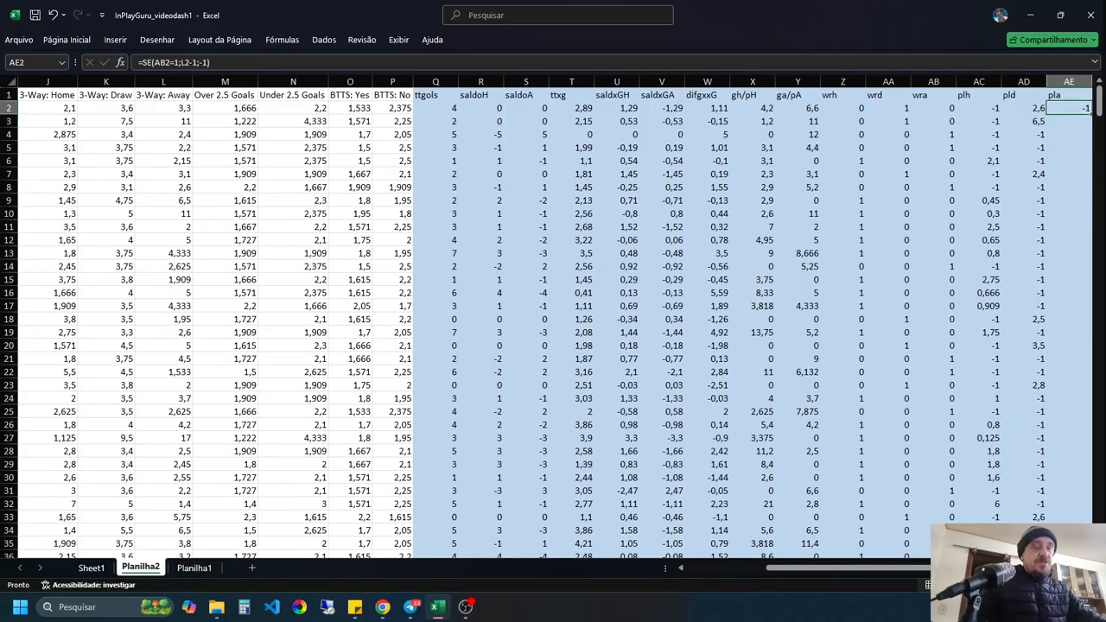
left_click_drag(850, 568, 876, 568)
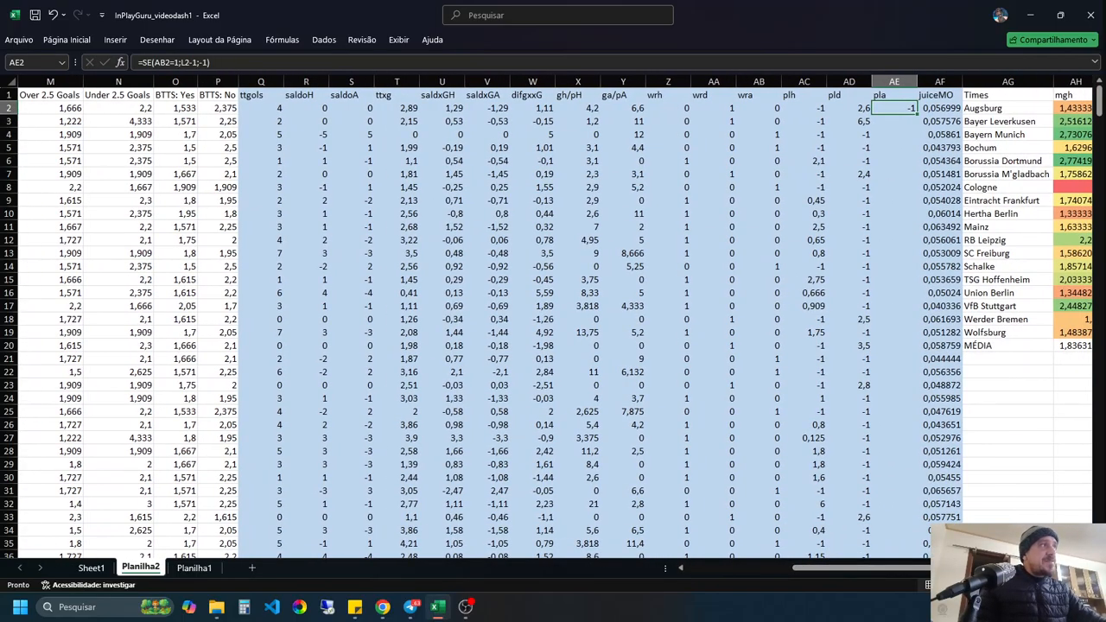
double_click(917, 114)
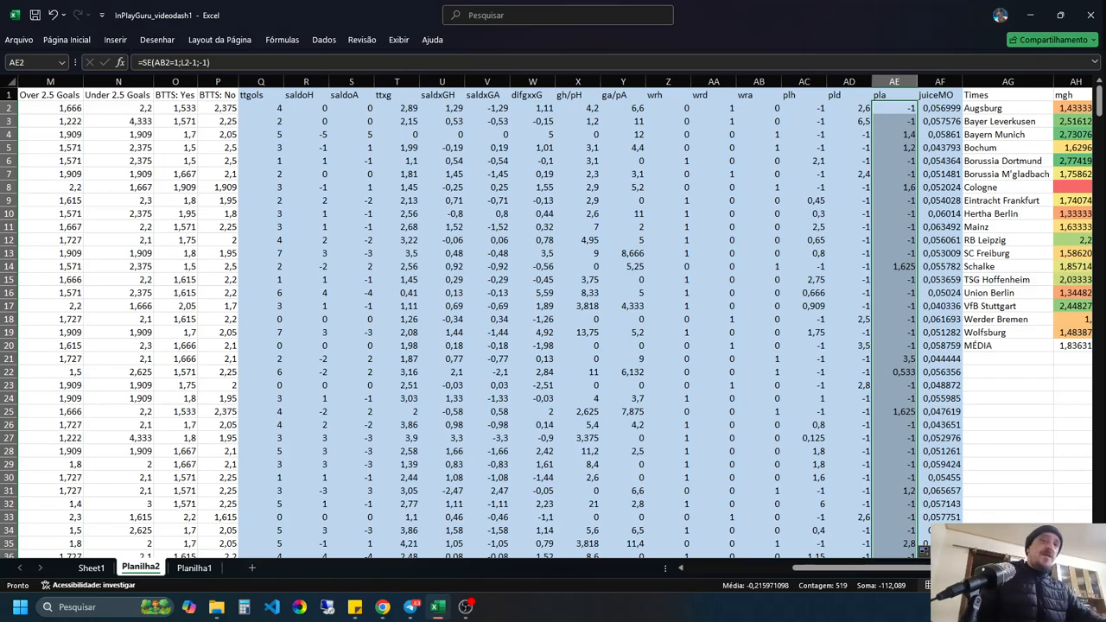
Step: Check the average and sum of the pla column, the plh to pla columns together, and the juiceMO column
left_click(895, 81)
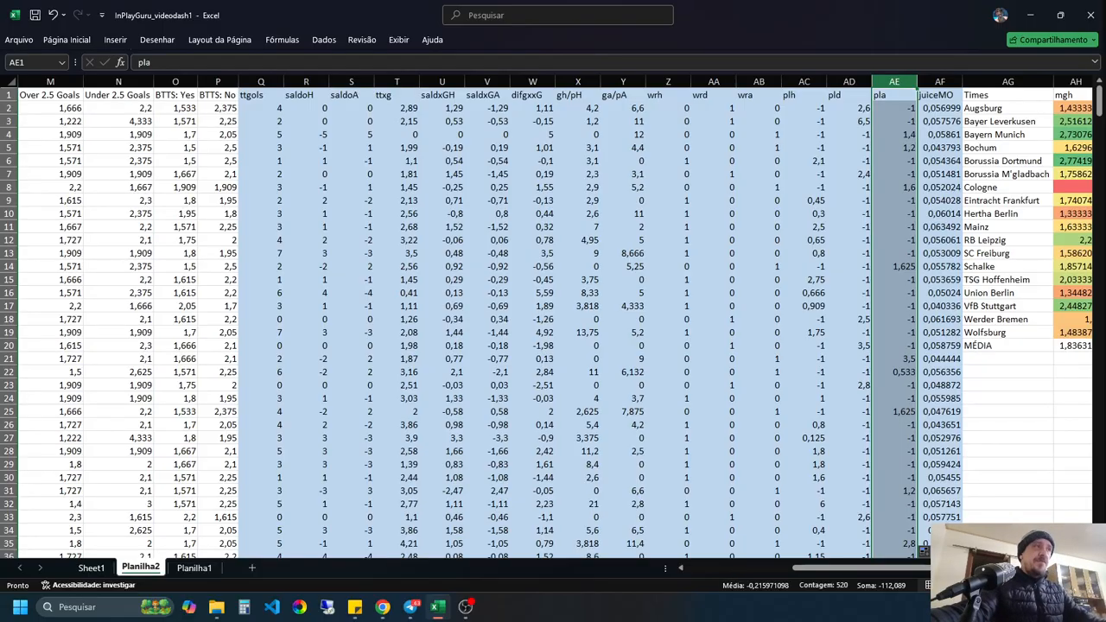
left_click_drag(804, 81, 895, 82)
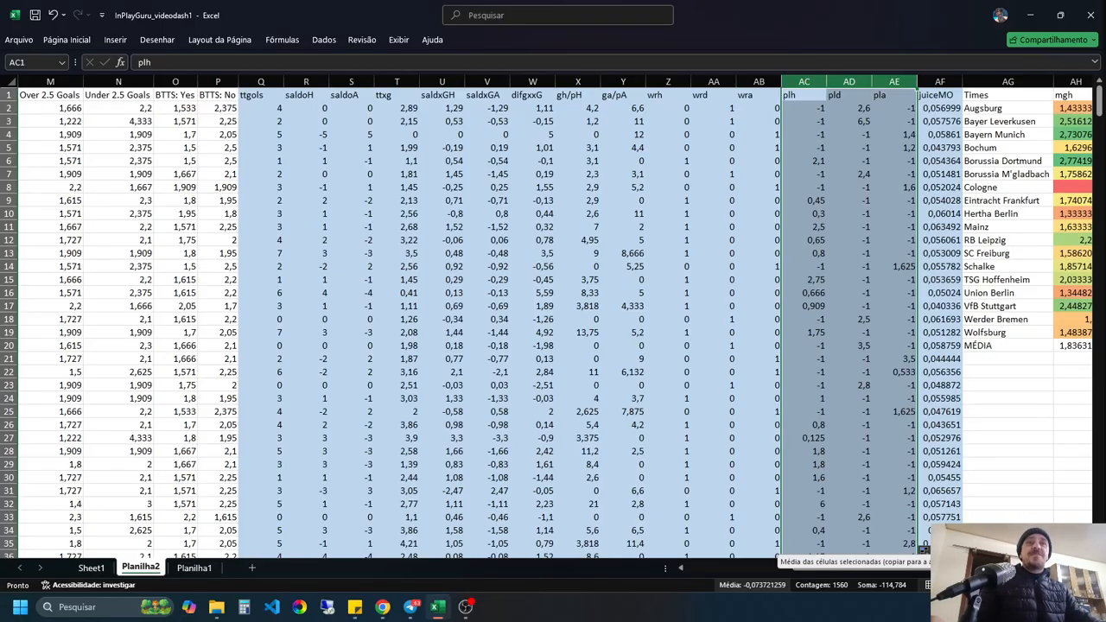
left_click(940, 81)
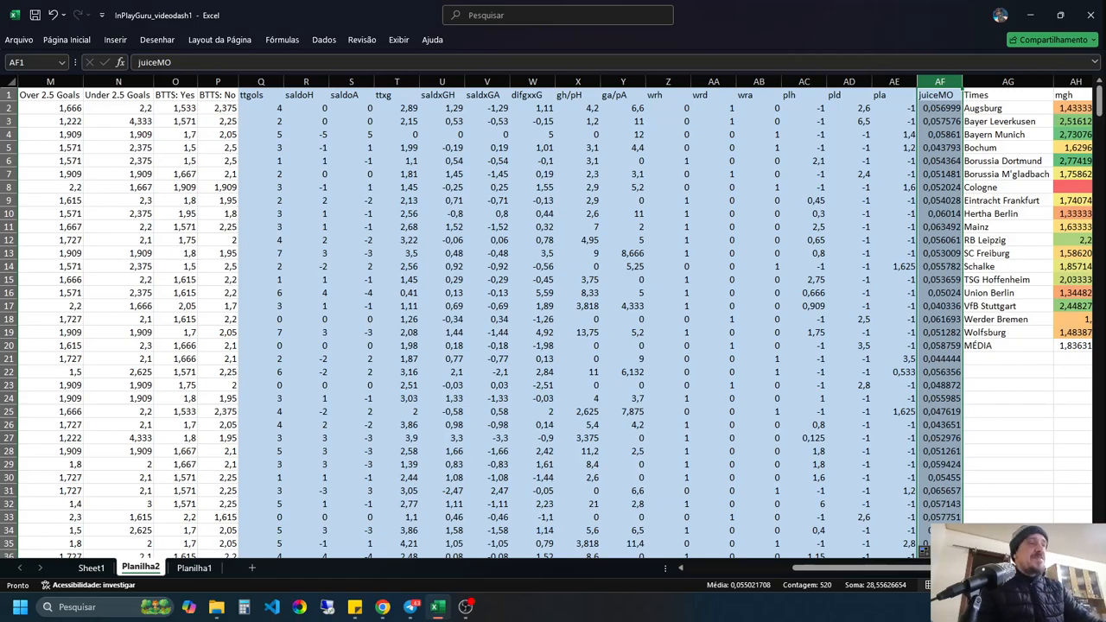
Step: Make the averages in the MÉDIA row of the team table, AH20 to AS20, bold
left_click_drag(865, 568, 962, 568)
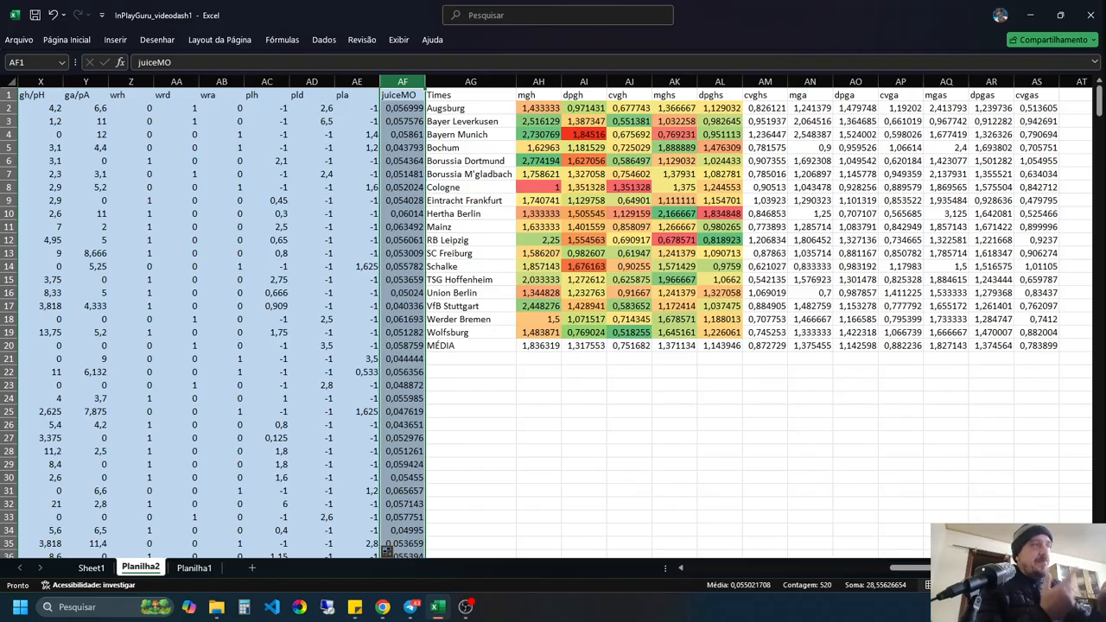
mouse_move(977, 568)
left_mouse_down()
mouse_move(775, 568)
mouse_move(977, 568)
left_mouse_up()
left_click_drag(538, 346, 1035, 347)
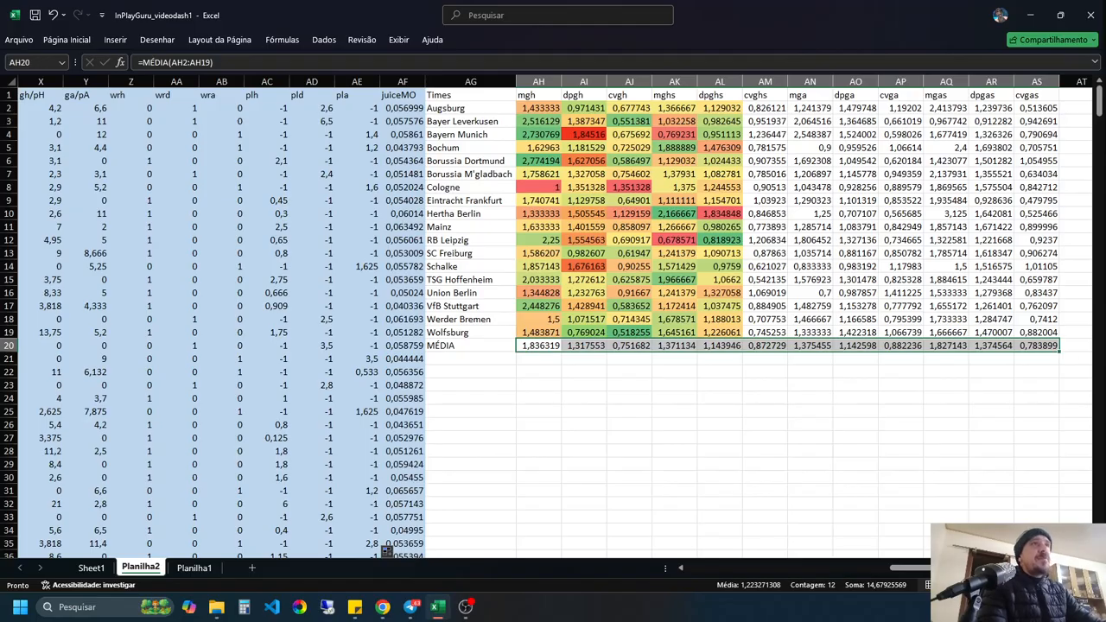
left_click(66, 40)
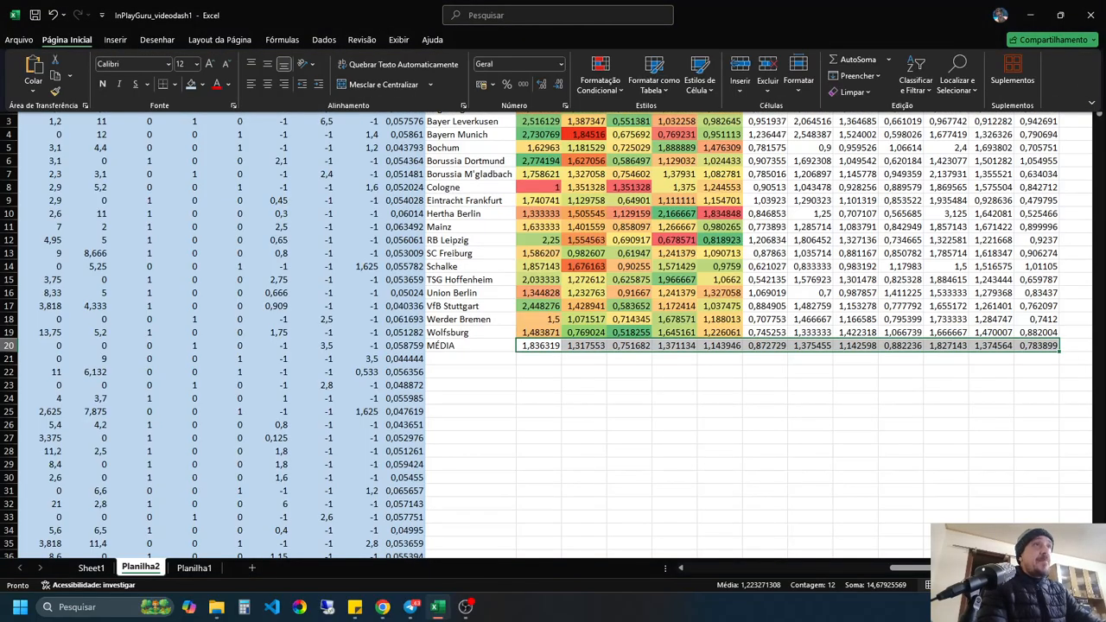
left_click(102, 84)
left_click(675, 491)
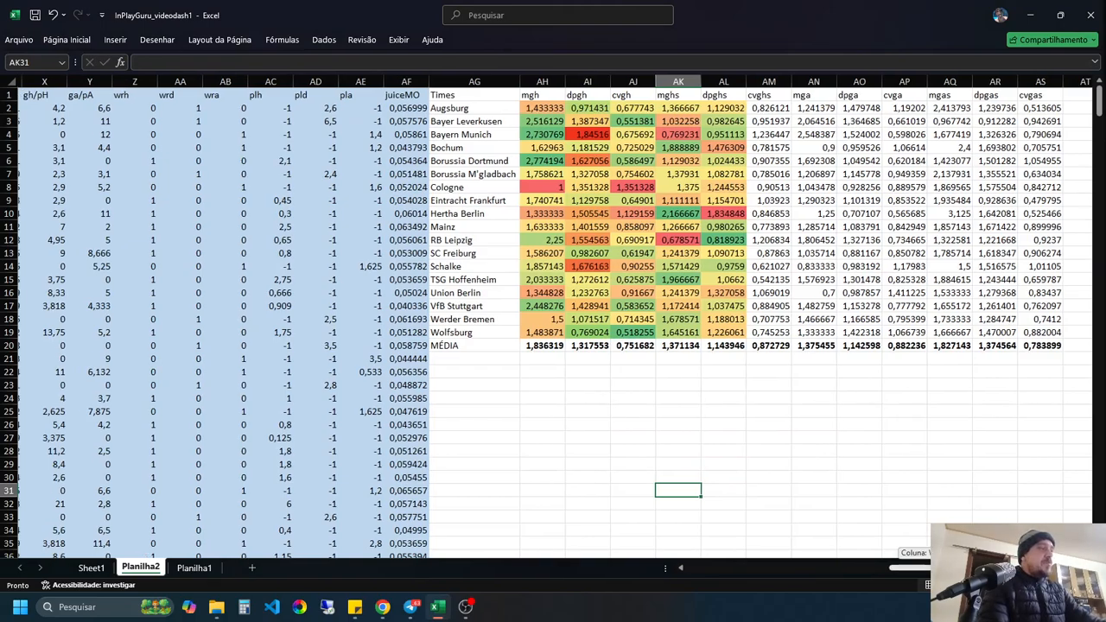
Step: Create a pivot table on a new worksheet from columns A to AF of Planilha2
scroll(554, 320, "left", 8)
left_click_drag(62, 81, 682, 81)
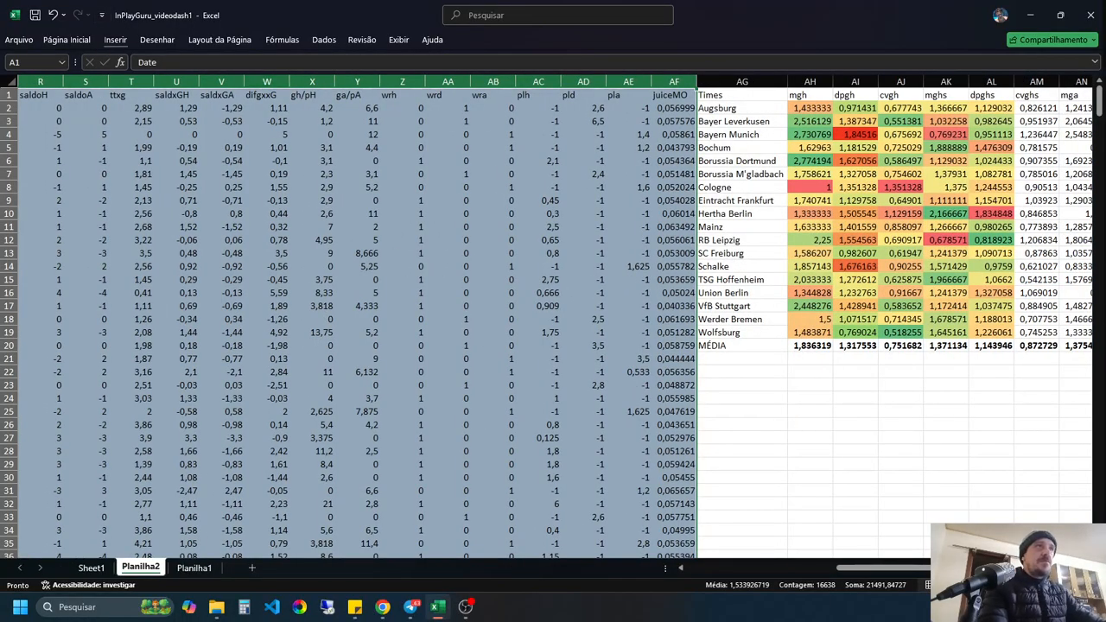
left_click(115, 40)
left_click(32, 73)
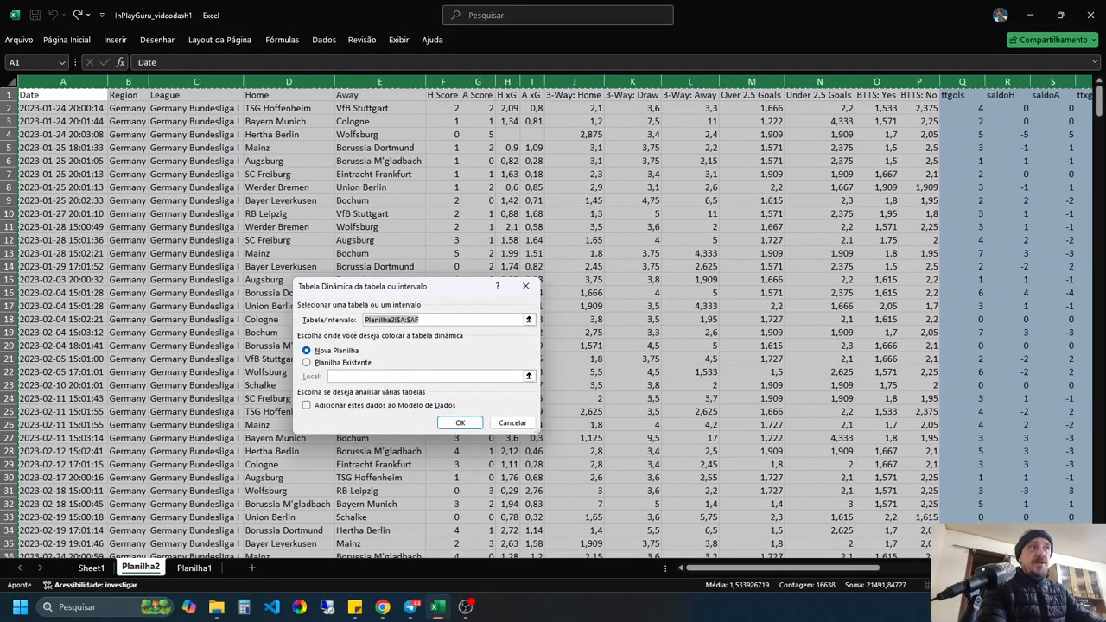
left_click(459, 422)
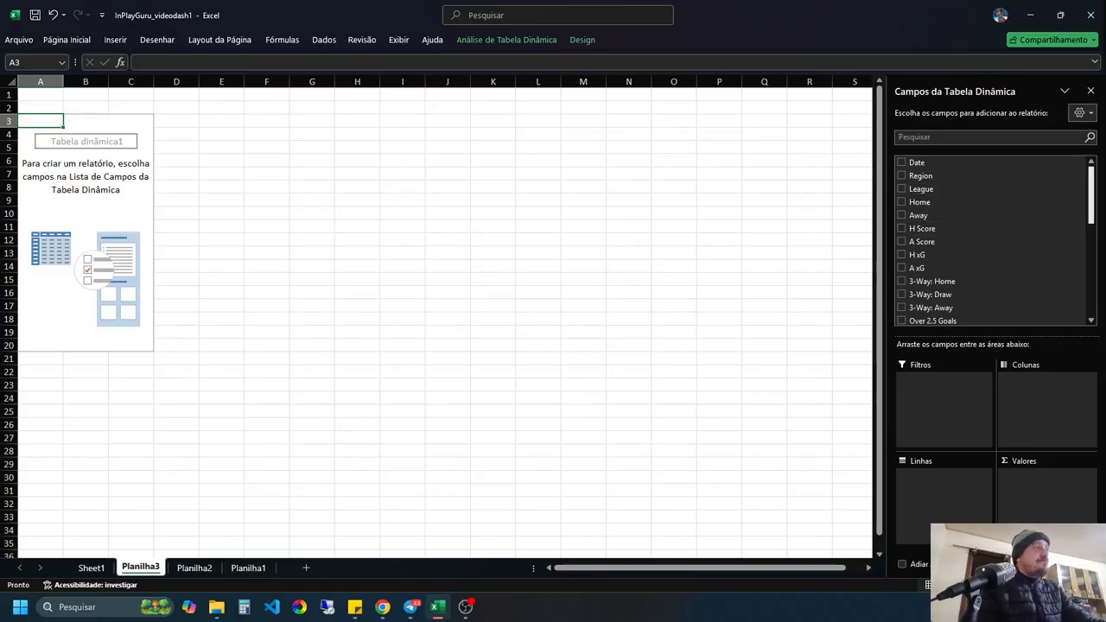
Step: Use Home as the pivot table's rows and add H Score, A Score, H xG and A xG as summed values
scroll(993, 242, "down", 1)
scroll(994, 242, "up", 1)
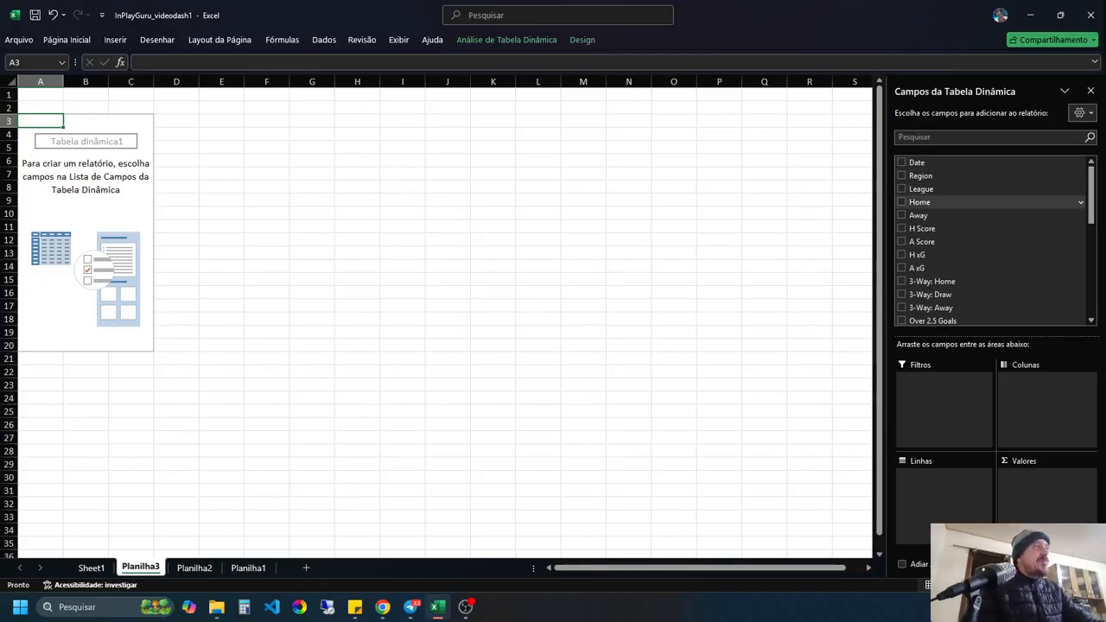
left_click(920, 201)
scroll(920, 182, "down", 2)
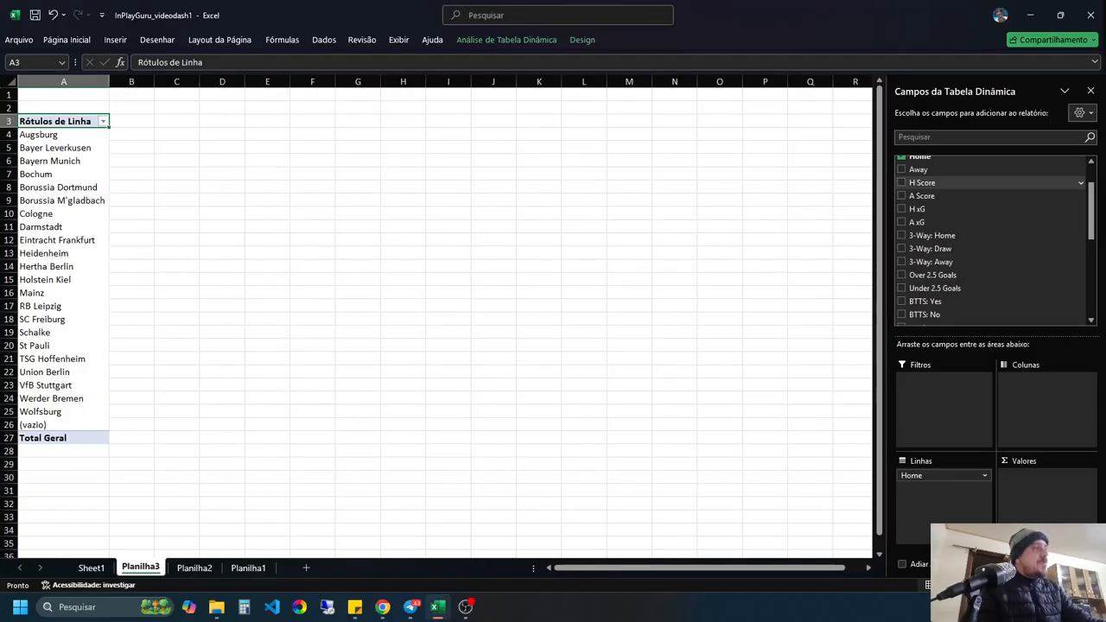
left_click(922, 182)
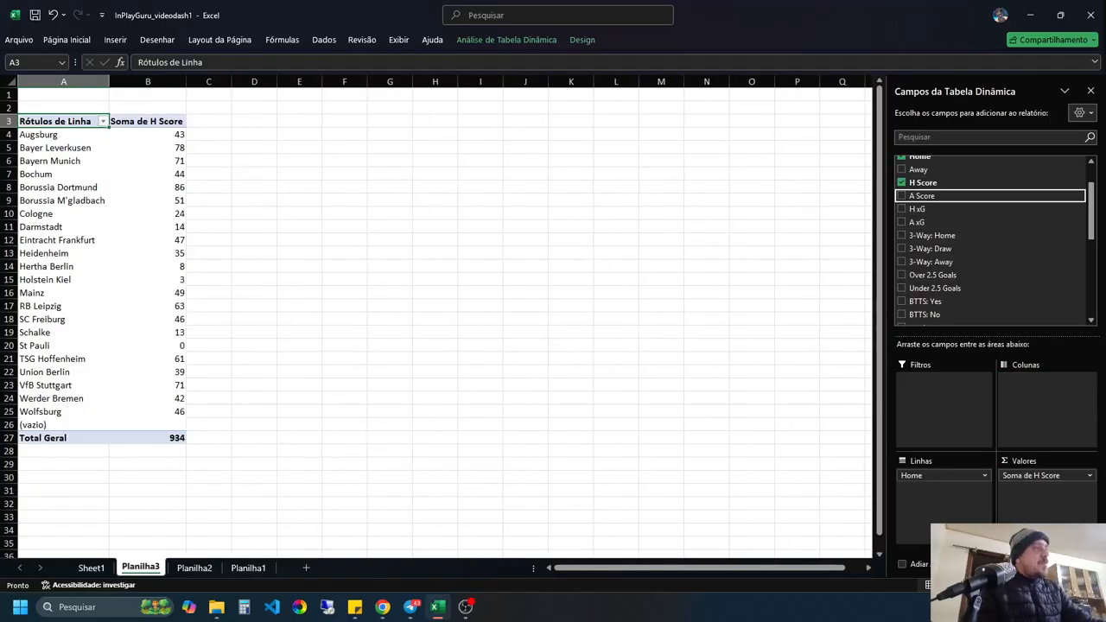
left_click(921, 195)
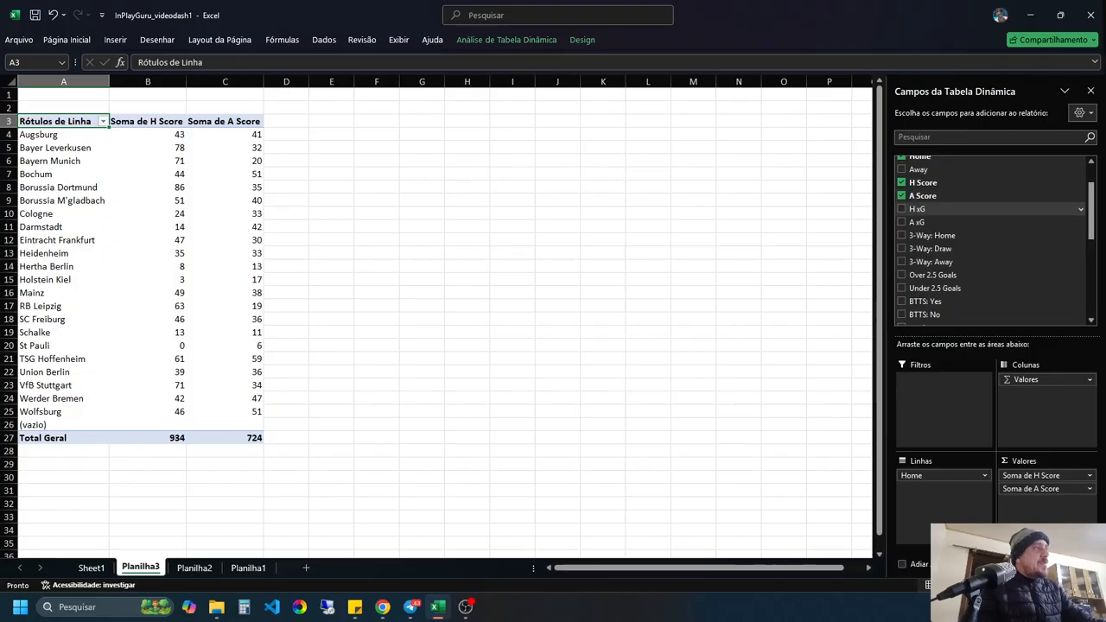
left_click(917, 208)
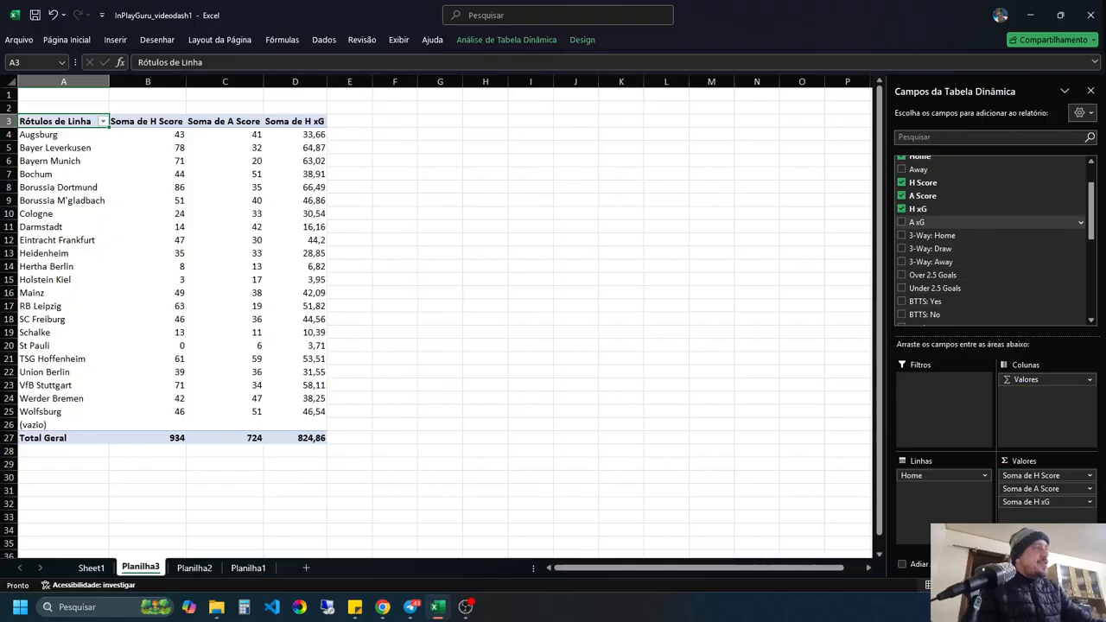
scroll(951, 222, "down", 1)
left_click(917, 212)
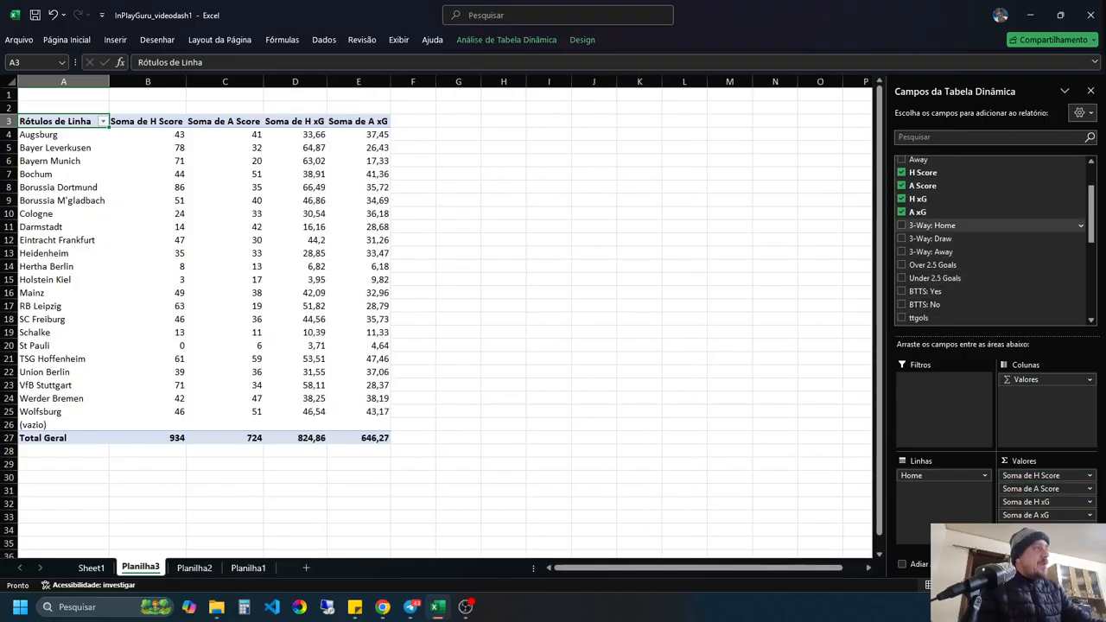
Step: Add the odds fields to the pivot values: 3-Way Home, Draw and Away, Over and Under 2.5 Goals, BTTS Yes and No
left_click(902, 225)
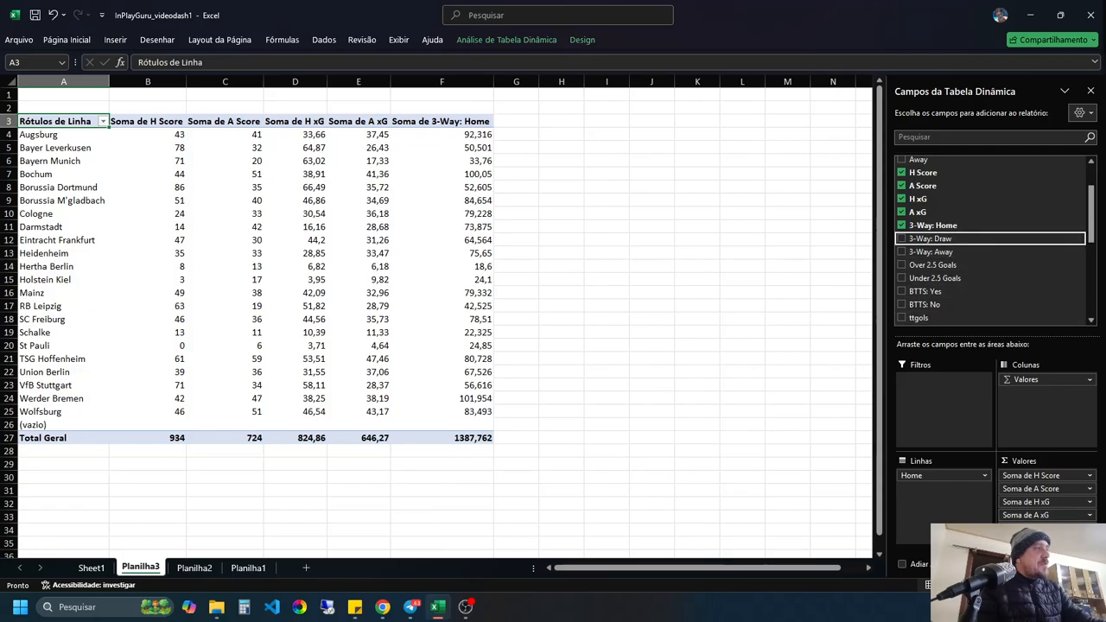
left_click(901, 239)
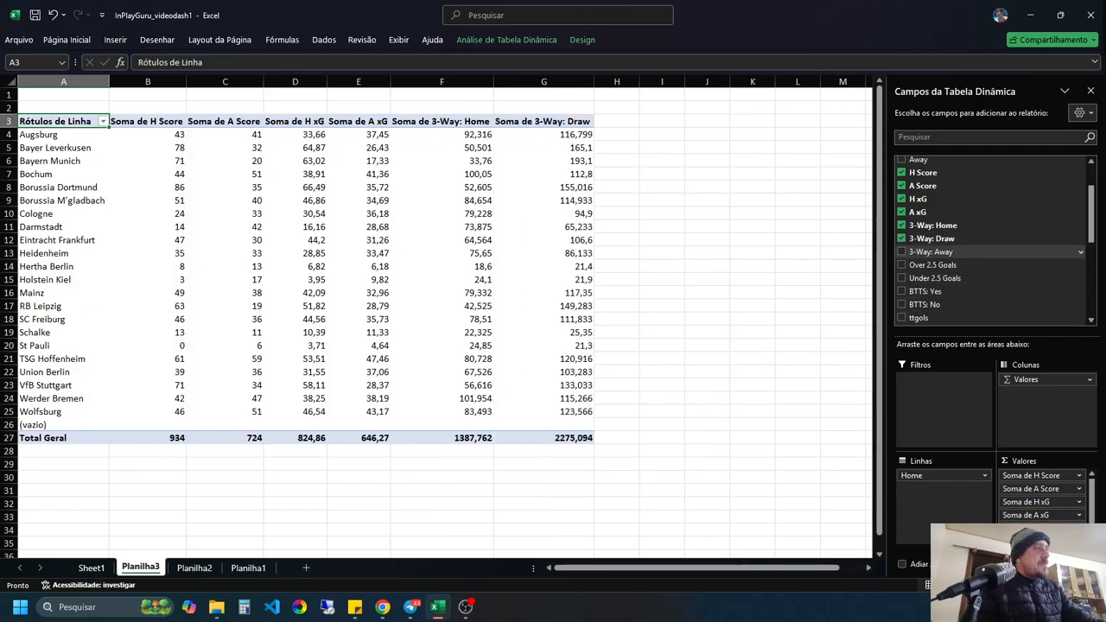
left_click(902, 251)
left_click(901, 264)
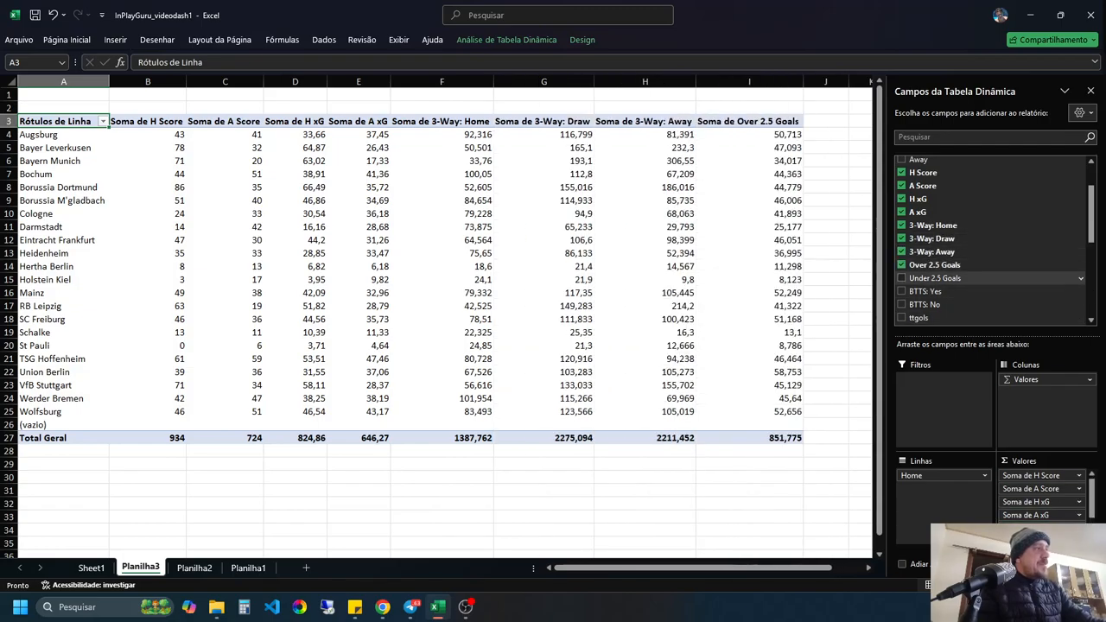
left_click(901, 277)
left_click(902, 291)
left_click(901, 304)
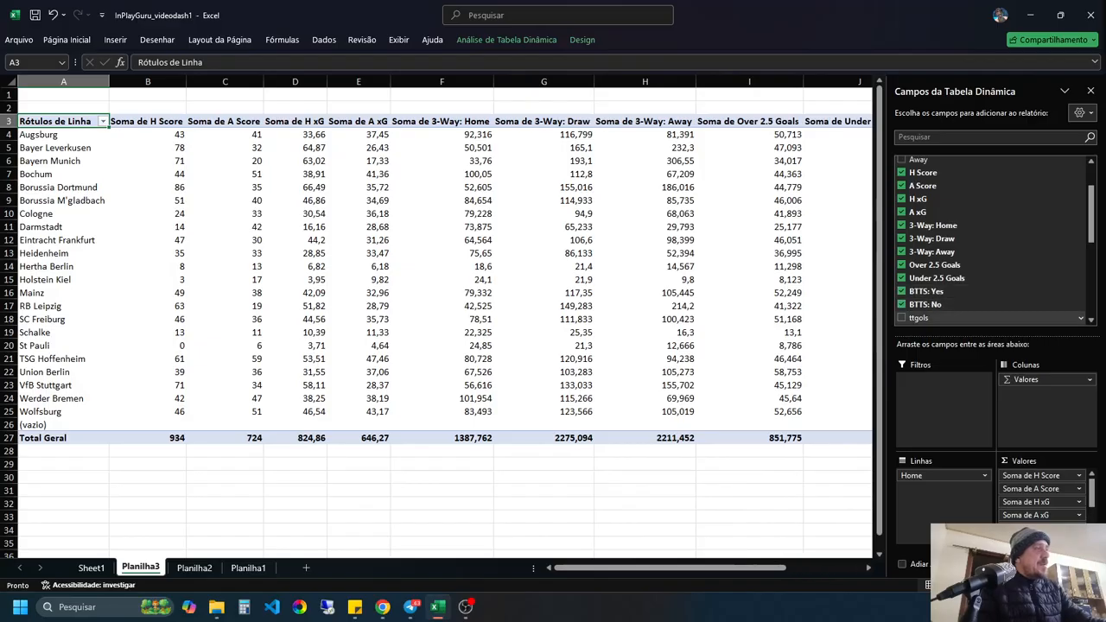
Step: Add ttgols, saldoH, saldoA, ttxg, saldxGH, saldxGA and difgxxG to the pivot table's values
left_click(901, 317)
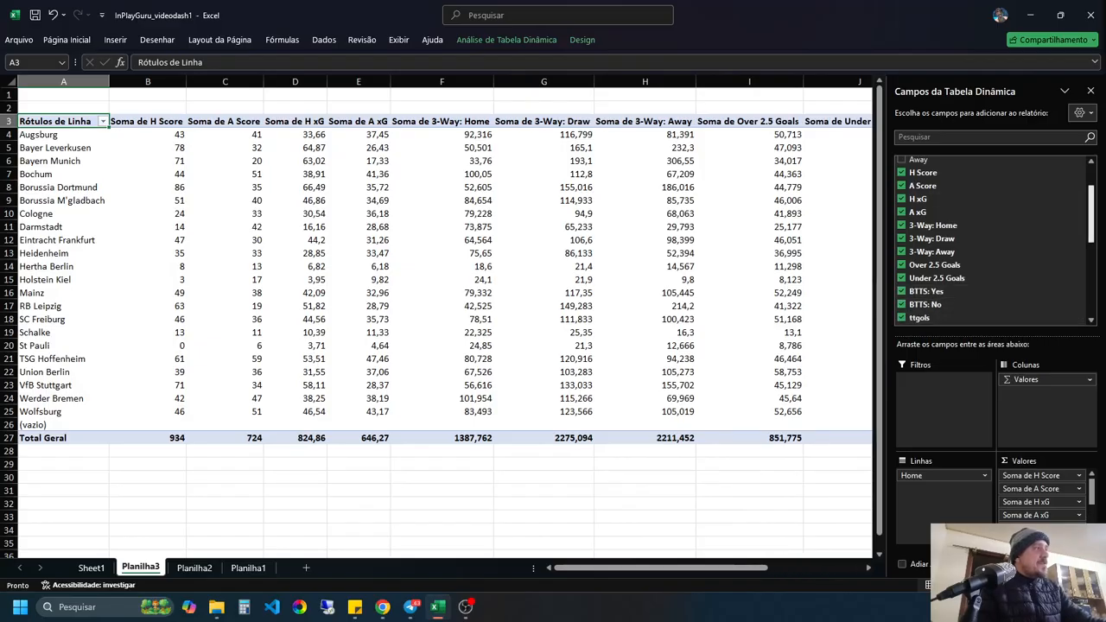
scroll(994, 242, "down", 4)
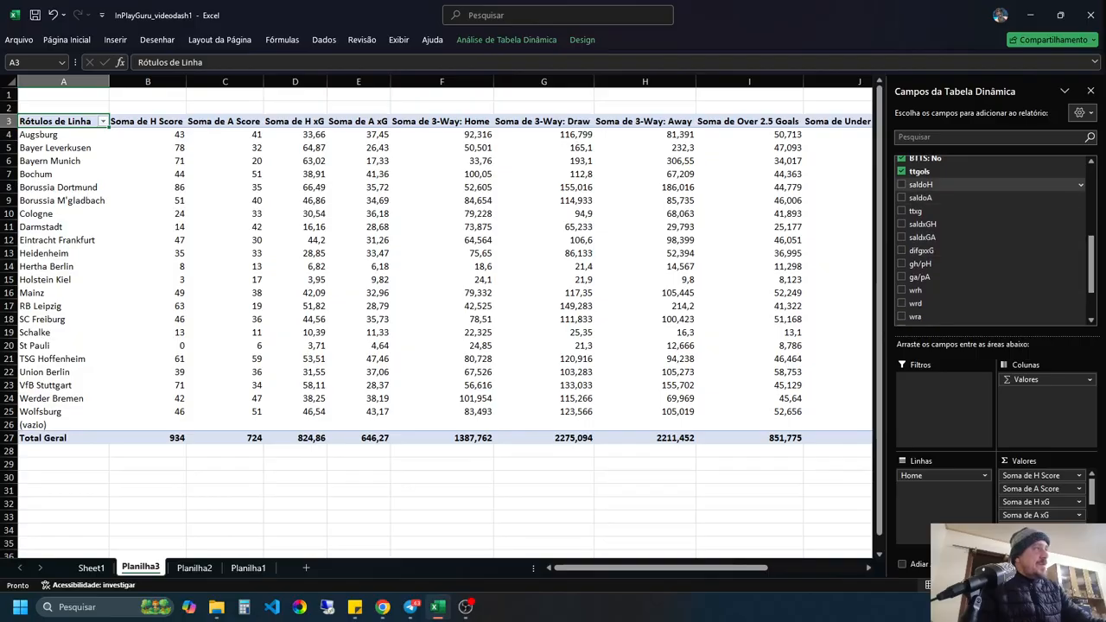
left_click(901, 184)
left_click(901, 198)
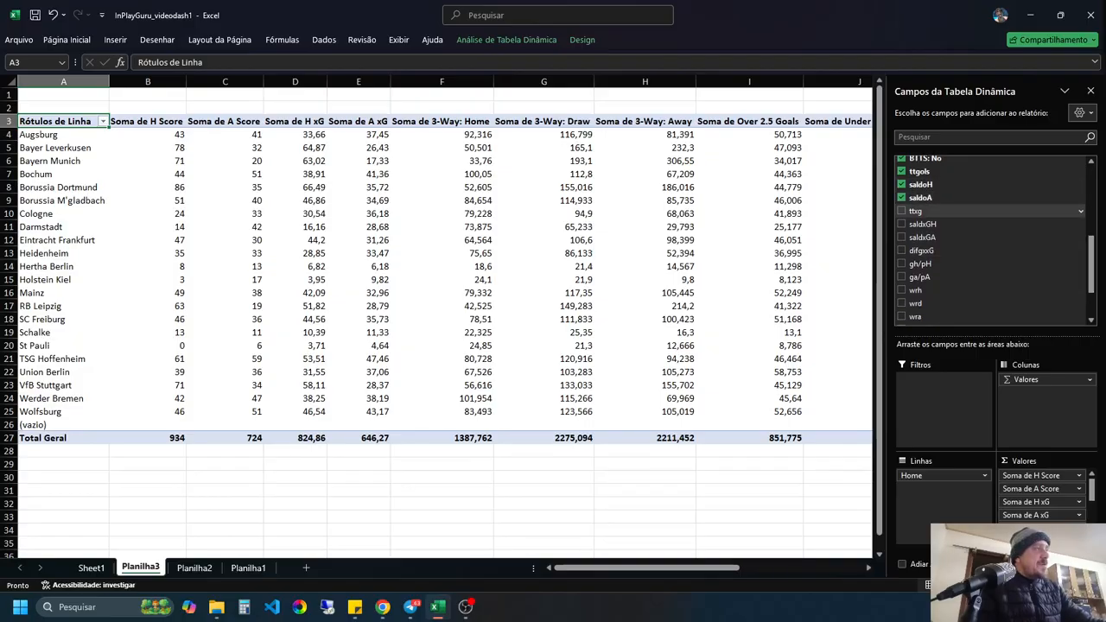
left_click(902, 211)
left_click(901, 224)
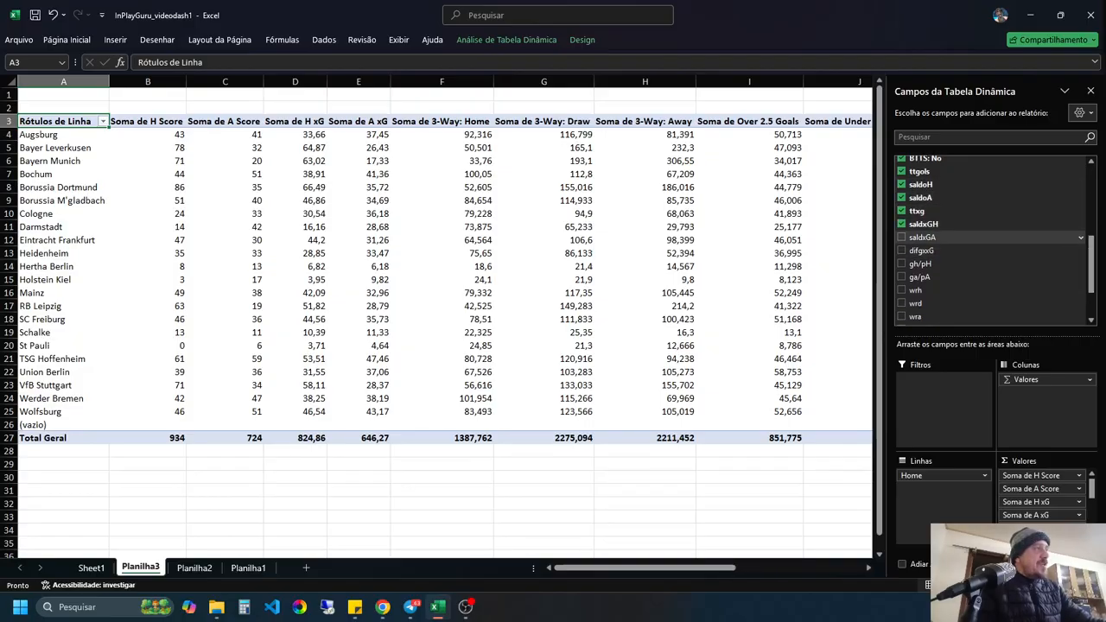
left_click(902, 237)
left_click(901, 250)
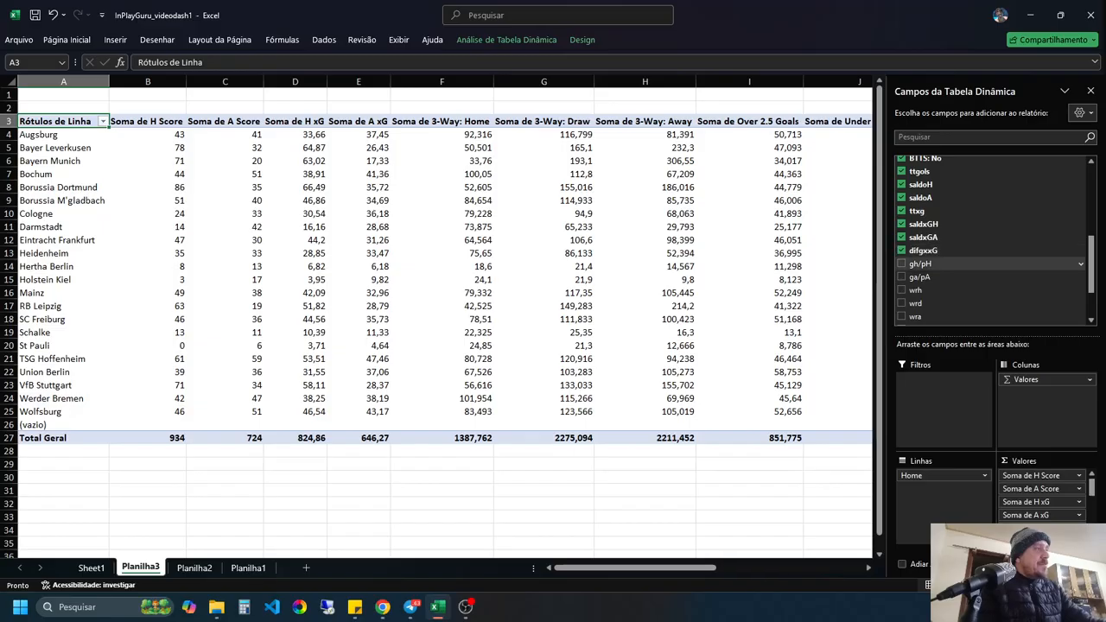
Step: Add gh/pH, ga/pA, wrd, wra and wrh to the pivot table's summed values
left_click(902, 263)
left_click(901, 277)
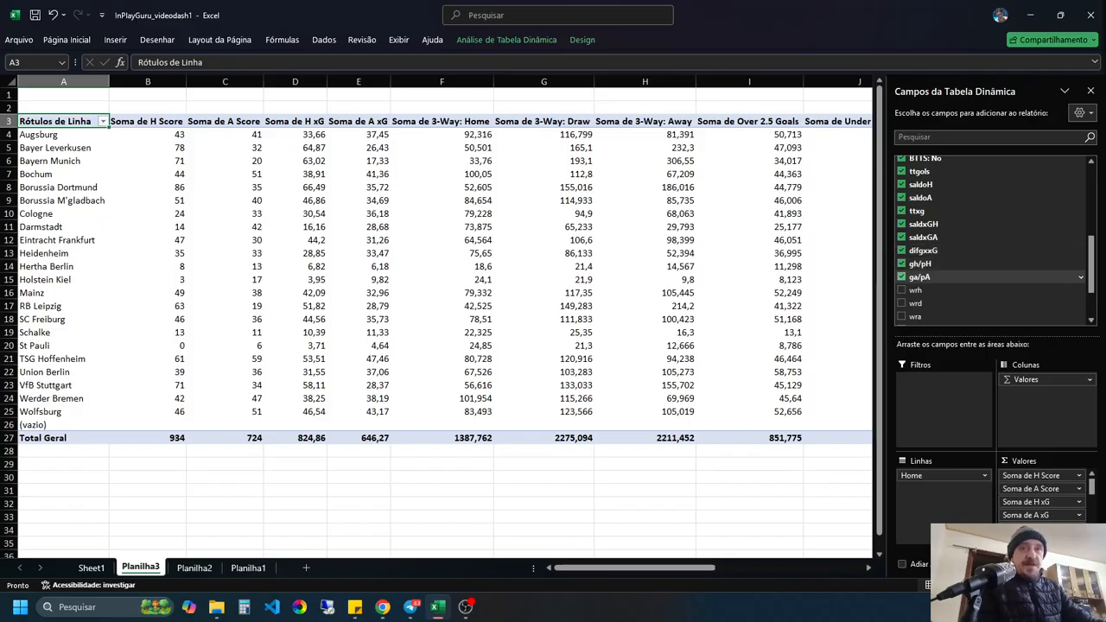
left_click(901, 304)
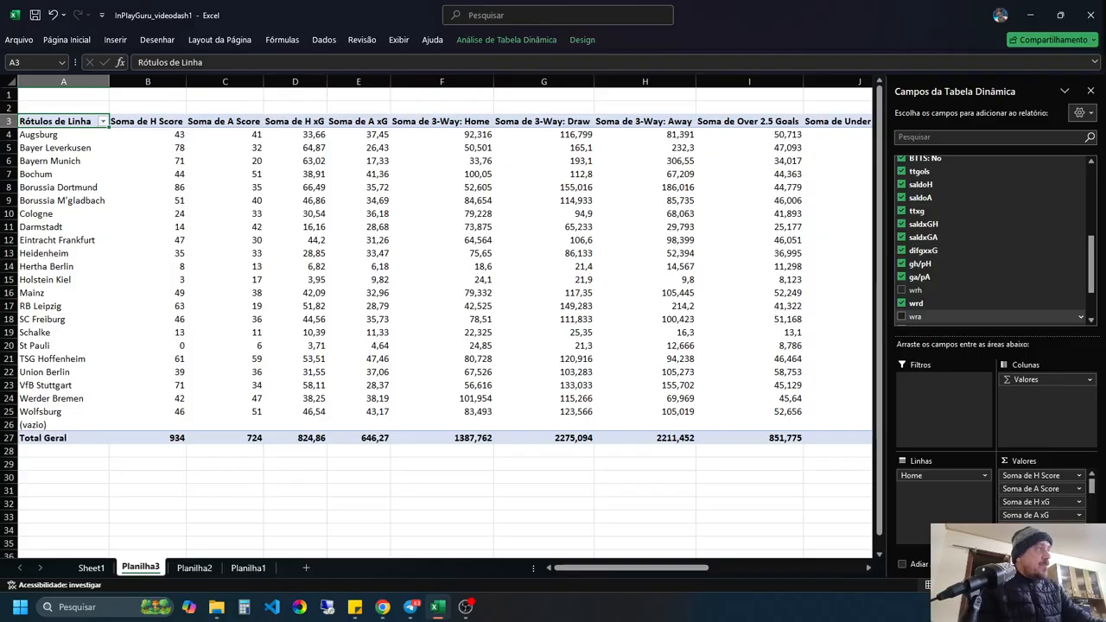
left_click(902, 316)
left_click(901, 291)
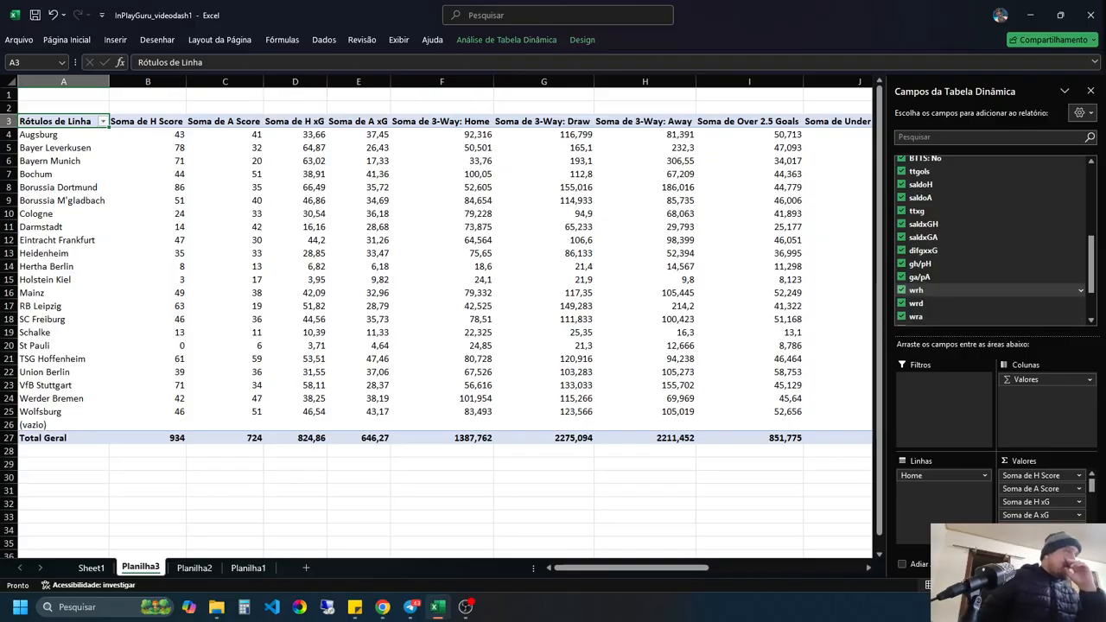
Step: Copy the whole Home pivot table from A3 to X27 and paste a duplicate of it at A31
mouse_move(631, 567)
left_mouse_down()
mouse_move(786, 568)
mouse_move(631, 568)
left_mouse_up()
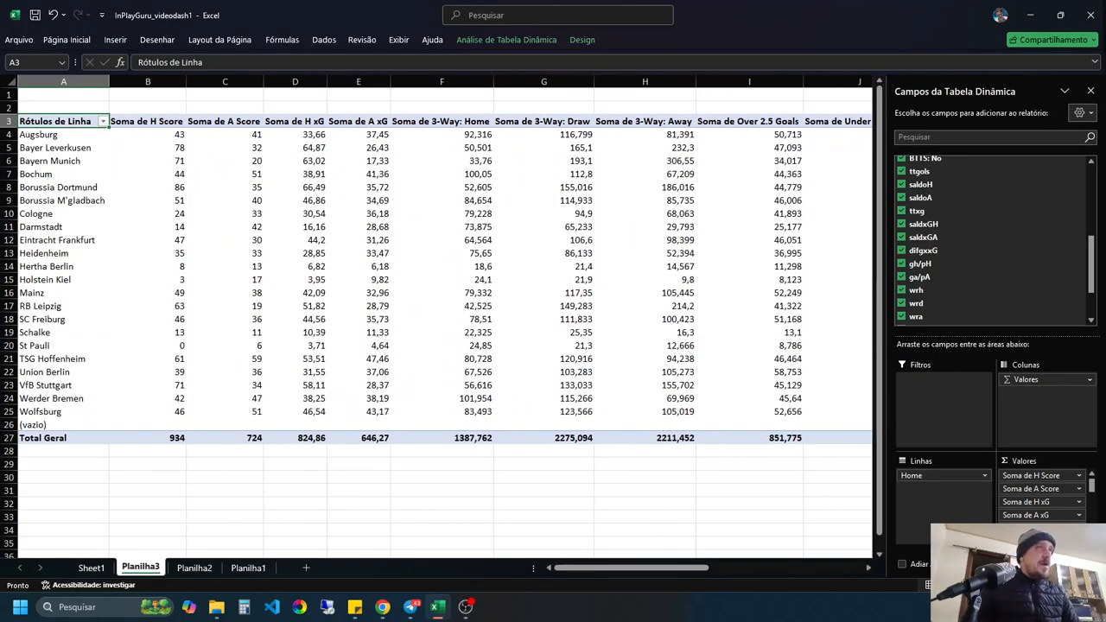
key("ctrl+shift+Right")
key("ctrl+shift+Down")
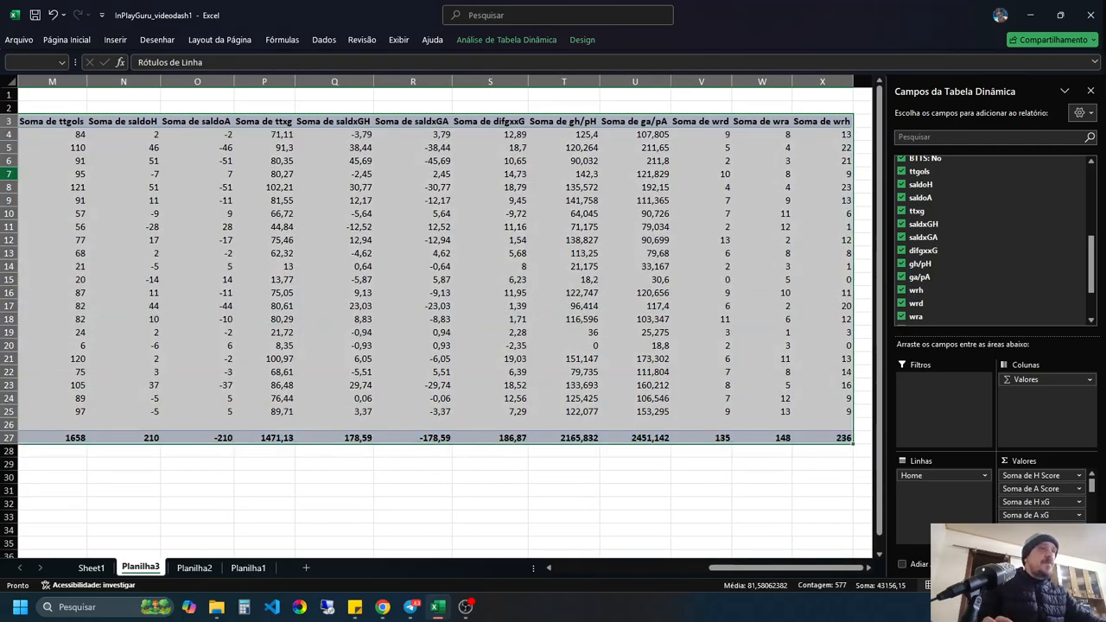
key("ctrl+c")
left_click_drag(787, 568, 629, 568)
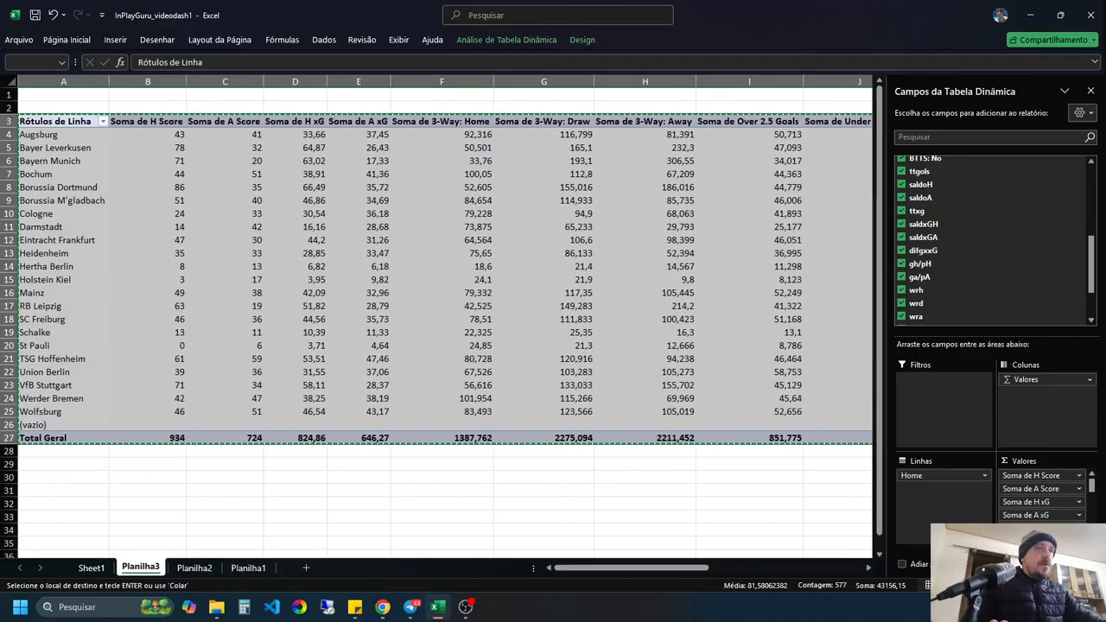
left_click(63, 491)
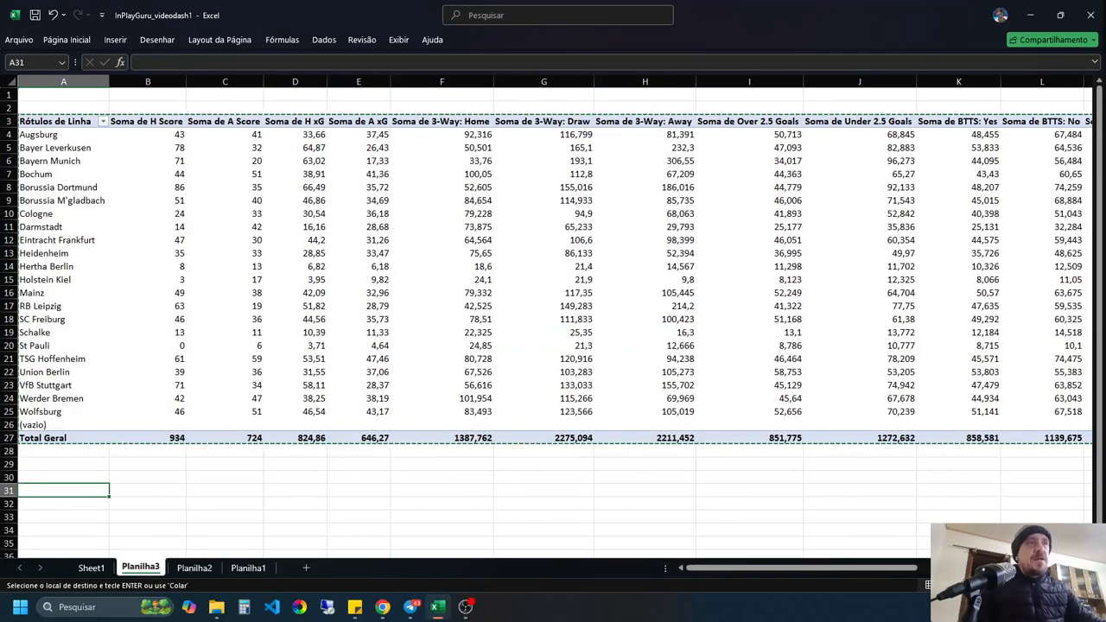
key("ctrl+v")
right_click(64, 518)
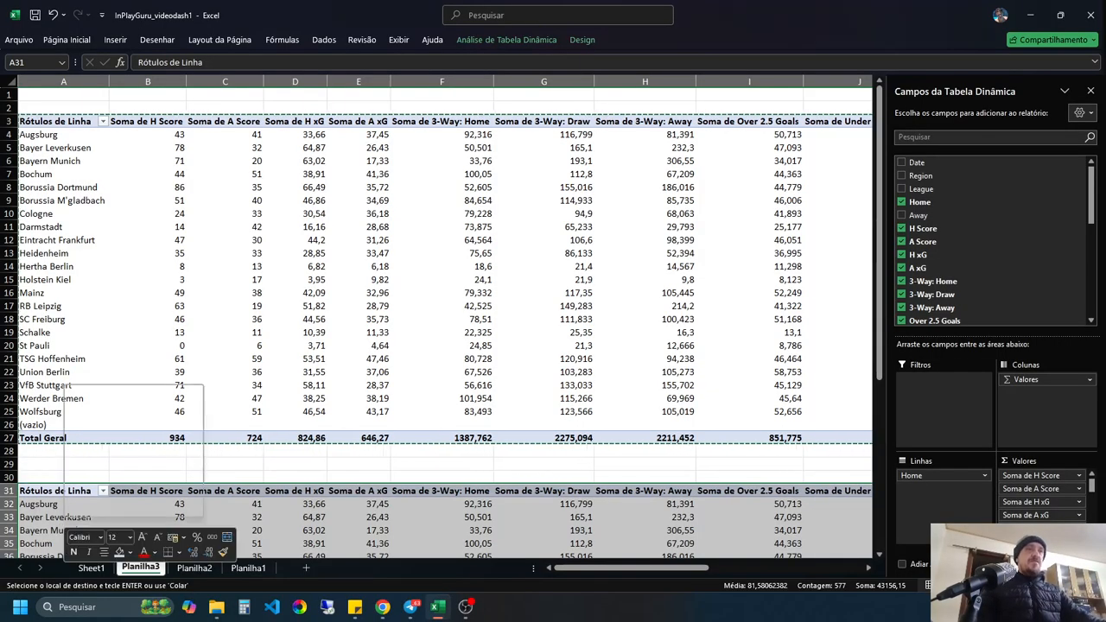
key("Escape")
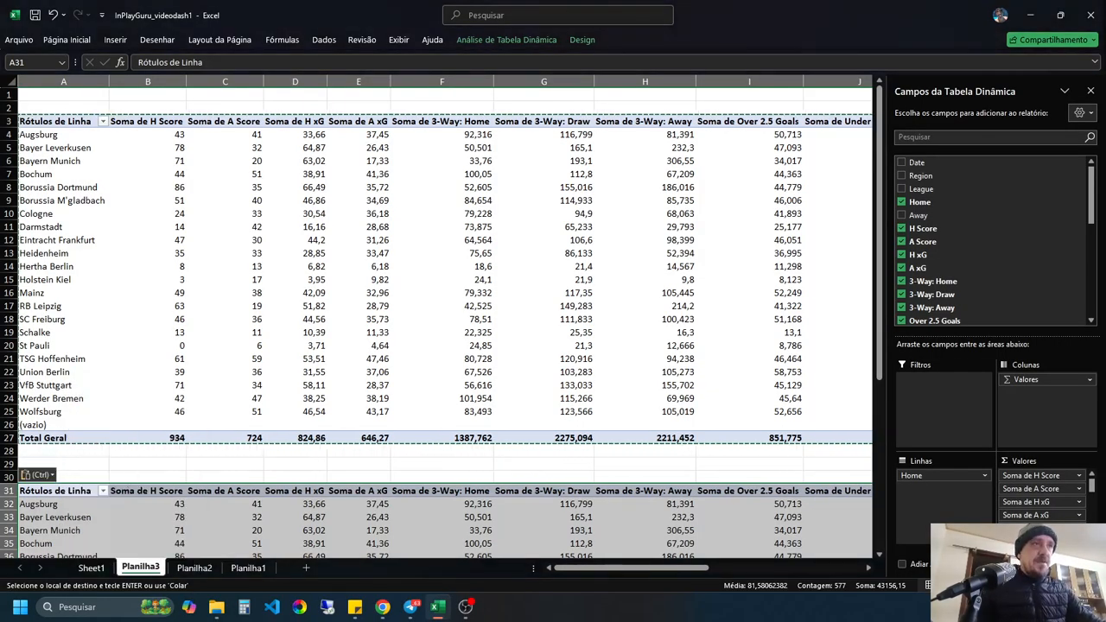
key("Escape")
Step: Replace Home with Away as the row field of the duplicated pivot table
right_click(73, 528)
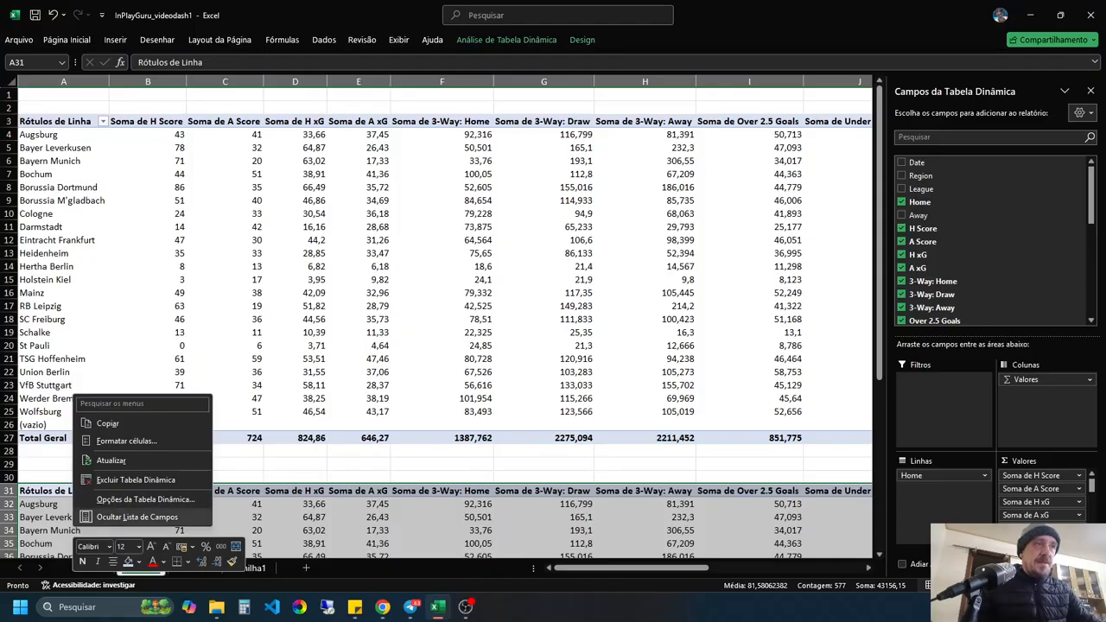
left_click(136, 517)
right_click(85, 525)
left_click(150, 513)
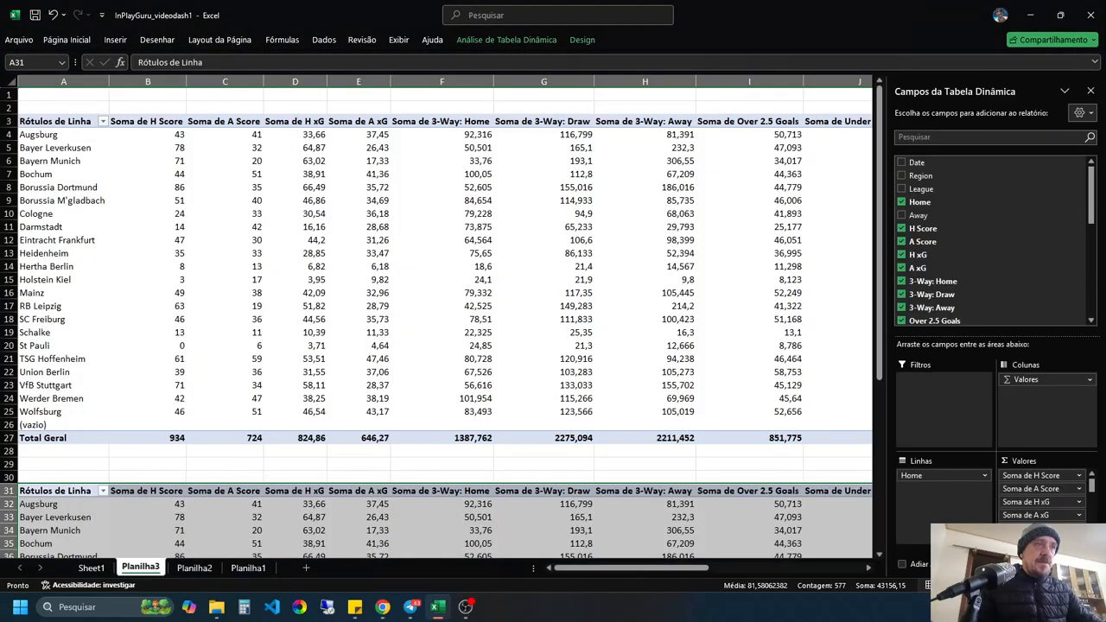
left_click(901, 216)
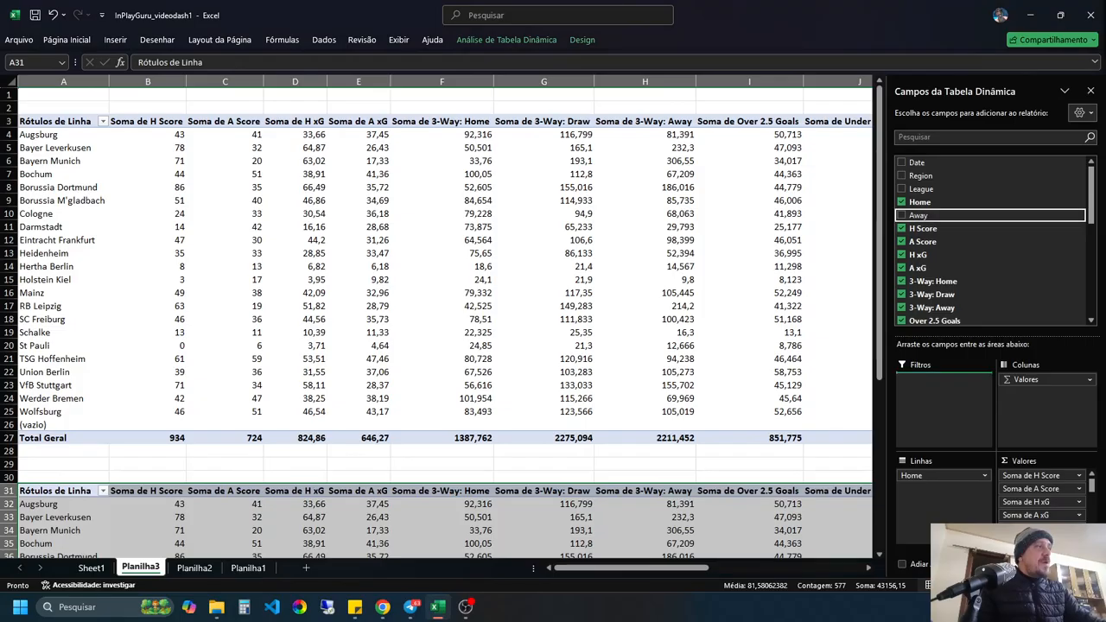
left_click_drag(937, 475, 778, 337)
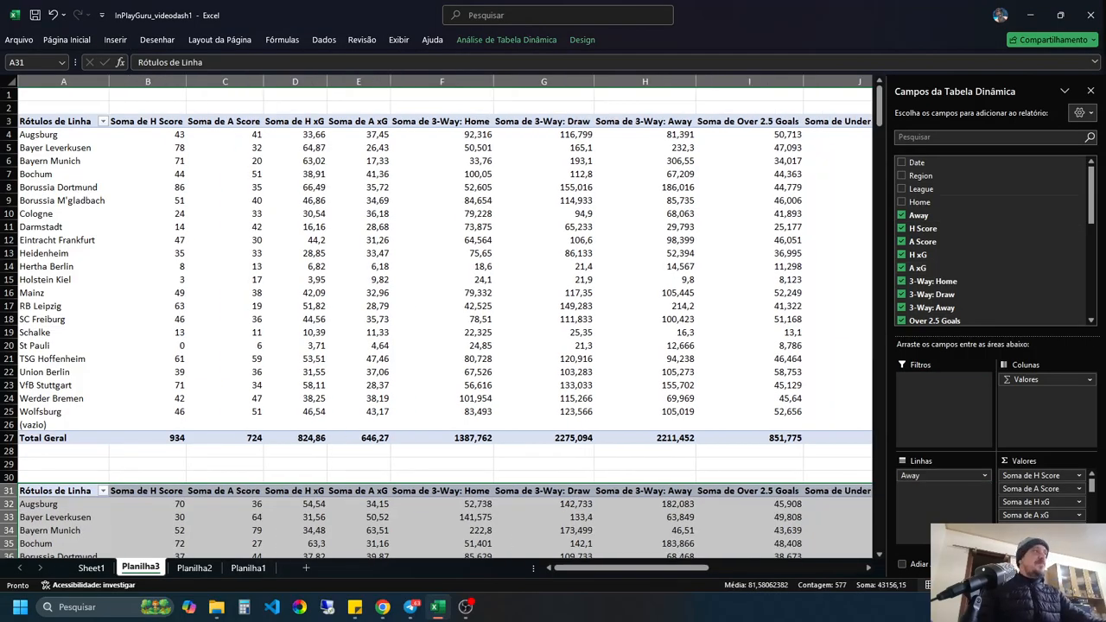
Step: Insert 29 blank rows and then nine more above the Home pivot table so both tables move down
left_click_drag(9, 95, 9, 464)
right_click(11, 95)
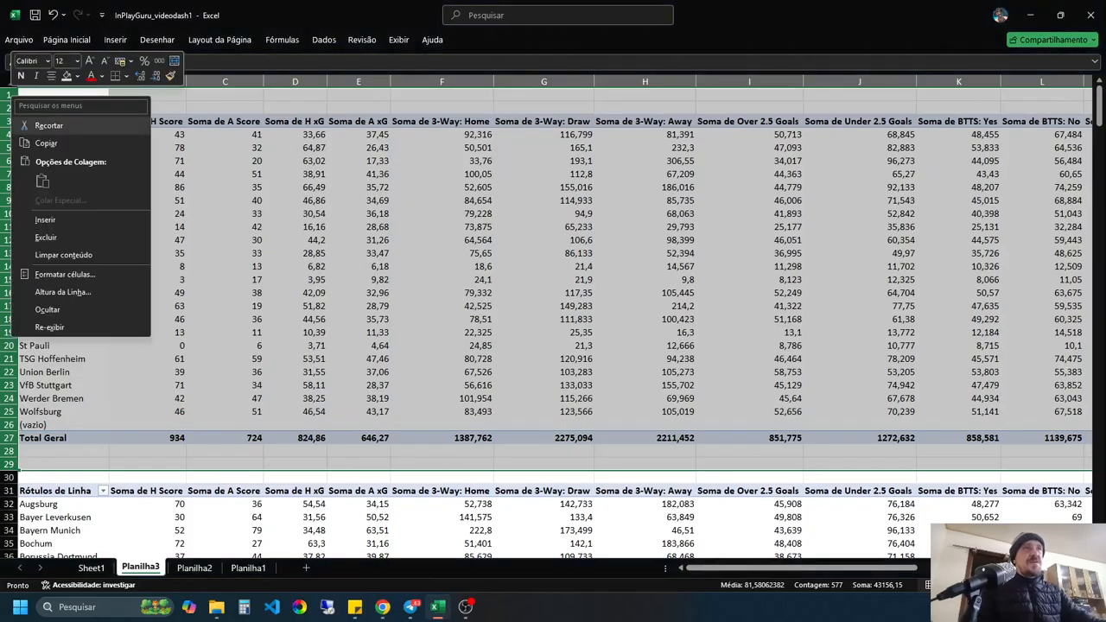
left_click(45, 220)
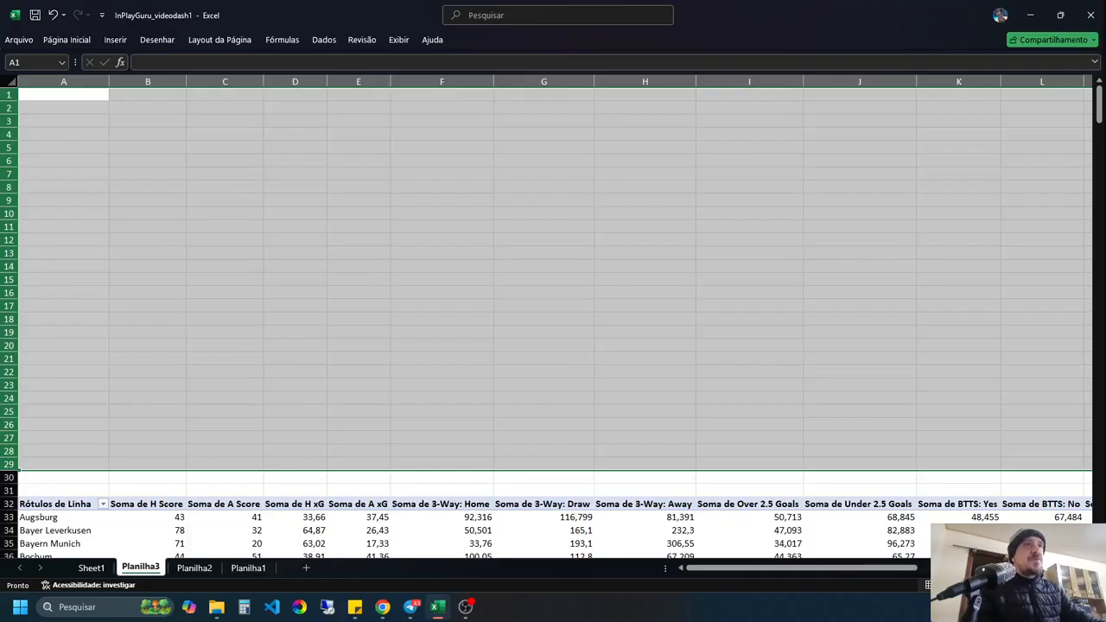
left_click_drag(9, 114, 9, 216)
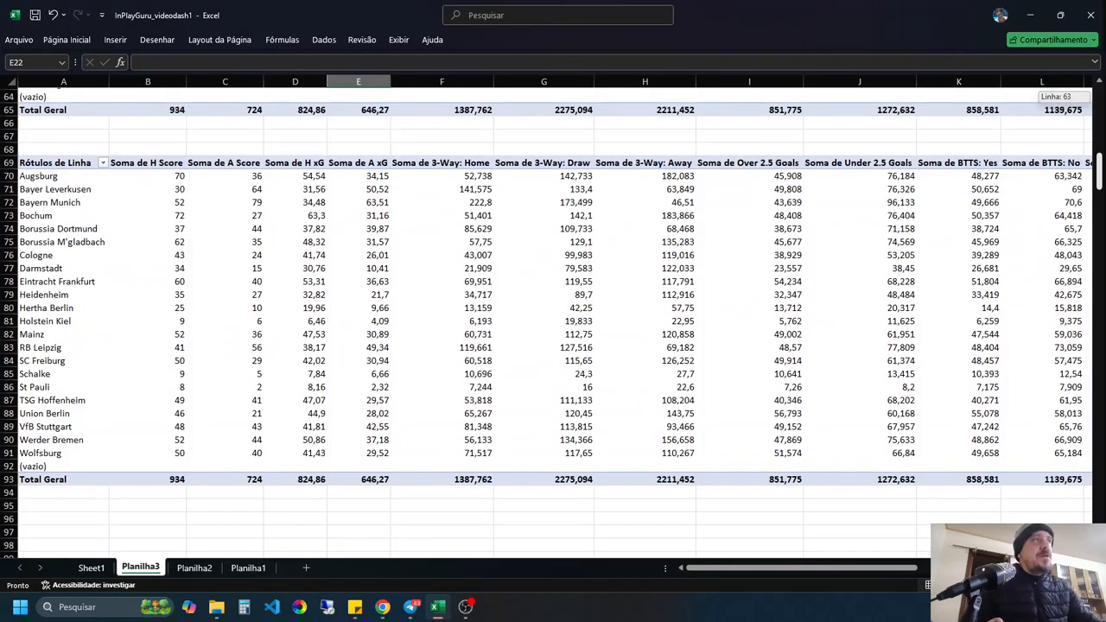
left_click_drag(1100, 172, 1099, 143)
Step: Add plh to the Home pivot table's values a second time and summarise that copy by average (Média)
right_click(76, 281)
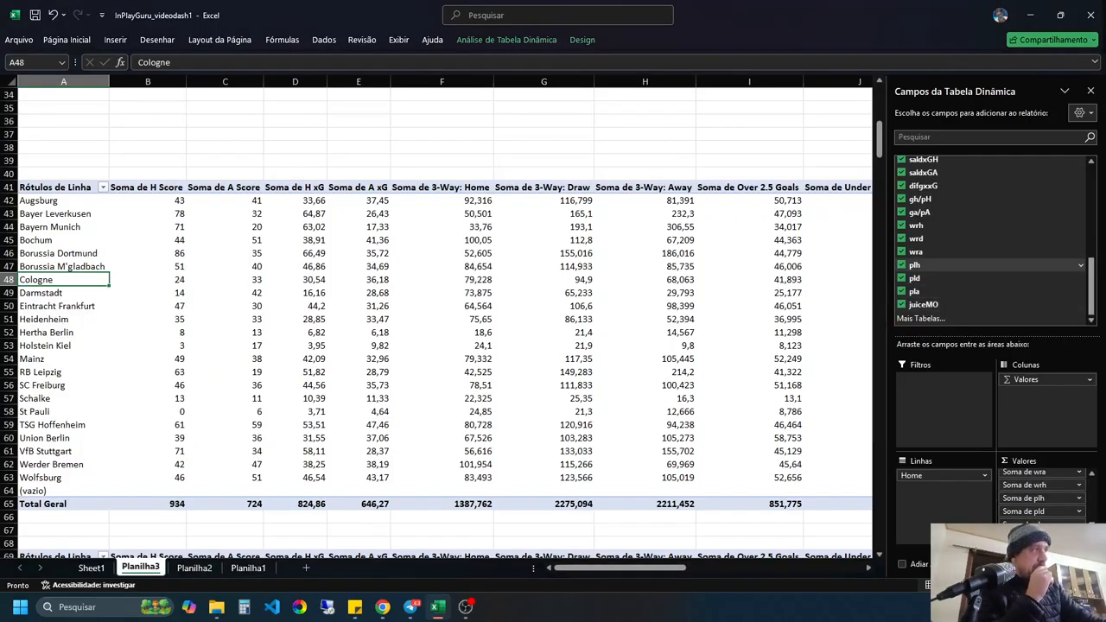
left_click_drag(916, 265, 1037, 501)
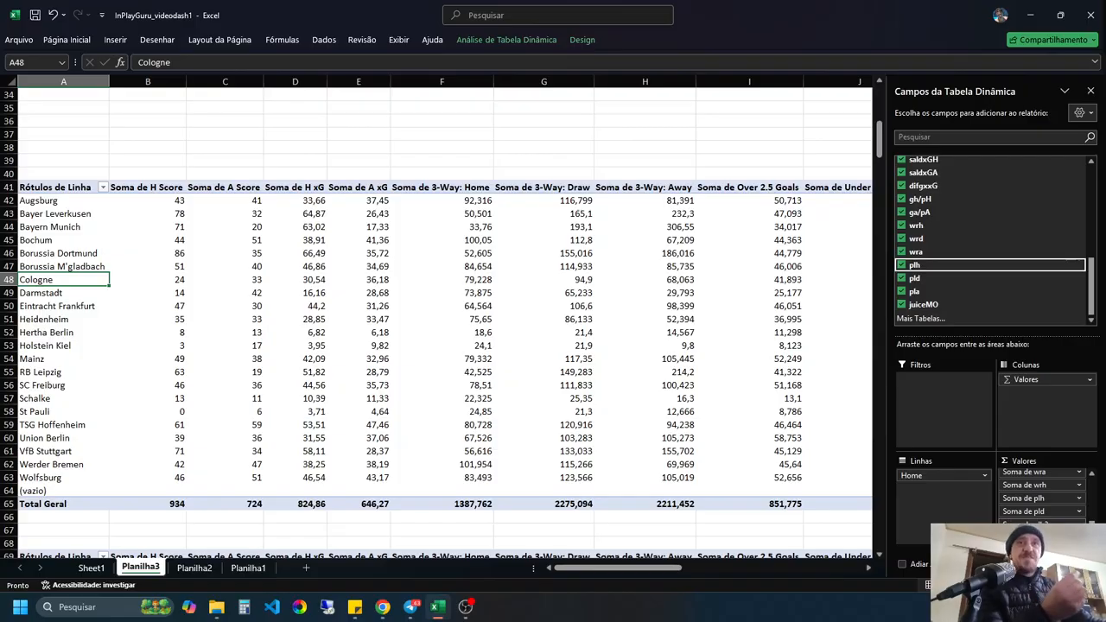
left_click(1046, 525)
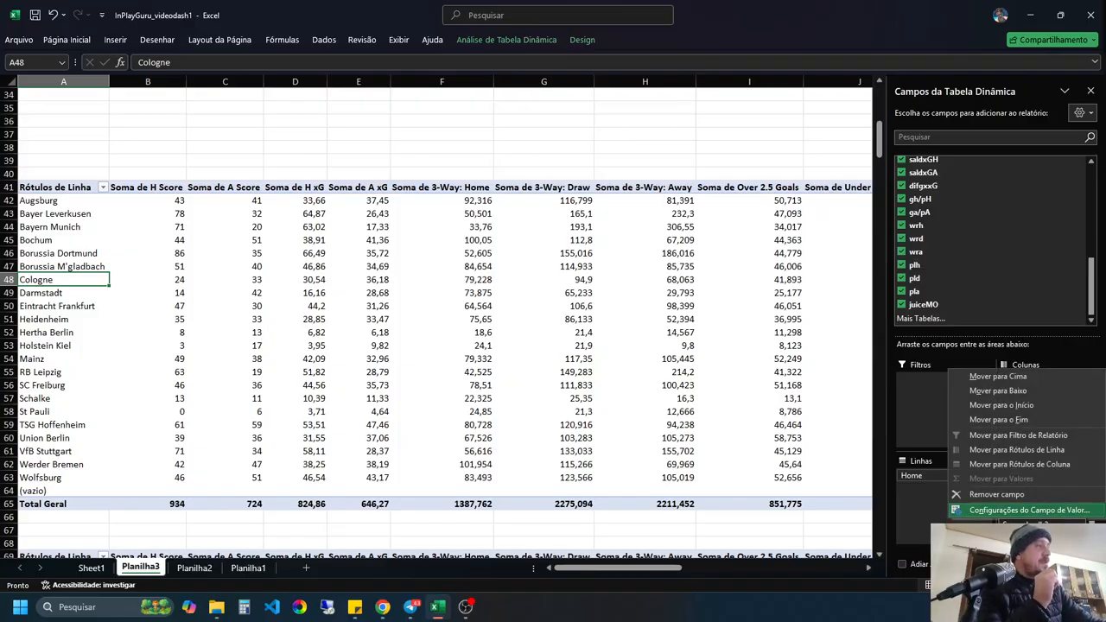
left_click(1029, 510)
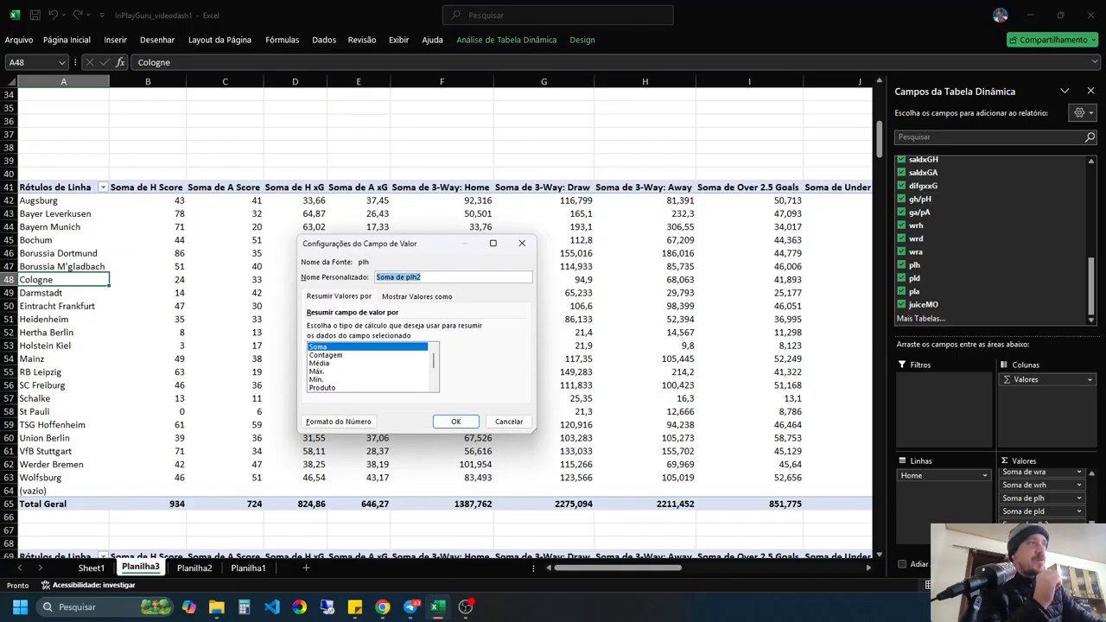
left_click(319, 363)
left_click(455, 421)
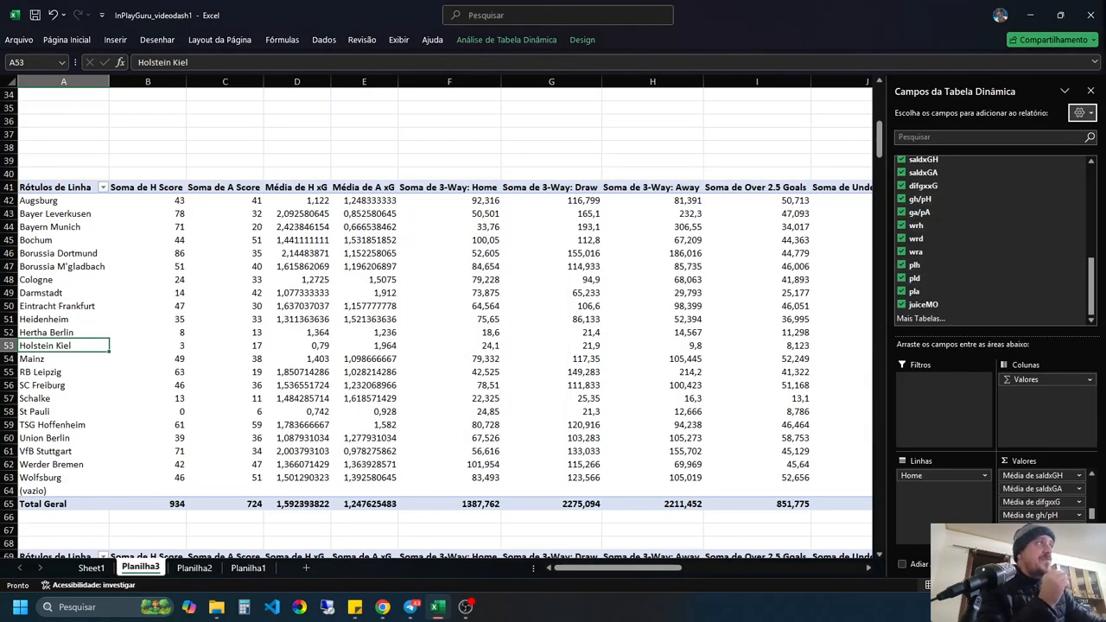
left_click(1091, 89)
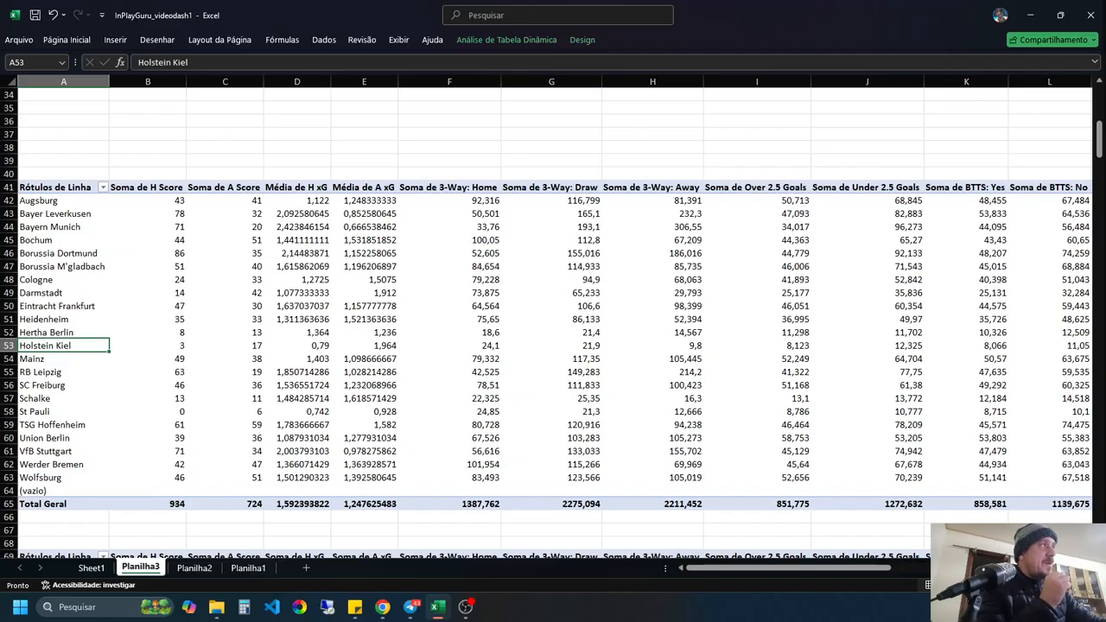
Step: Change the A Score value field of the Away pivot table from sum to average (Média)
scroll(57, 308, "down", 10)
right_click(57, 308)
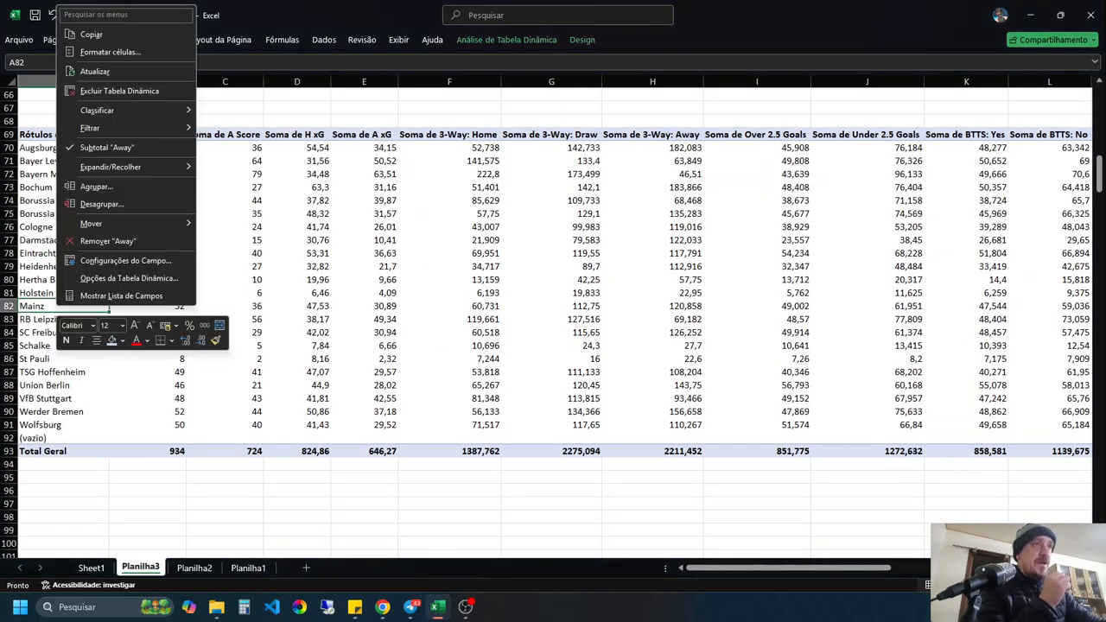
left_click(121, 295)
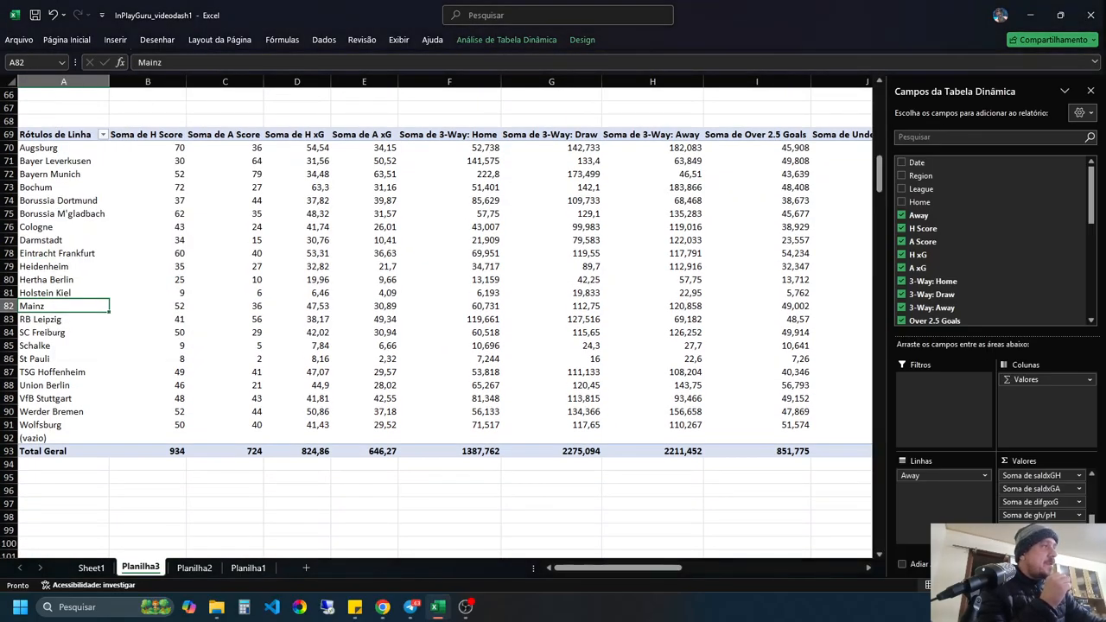
scroll(1041, 495, "up", 2)
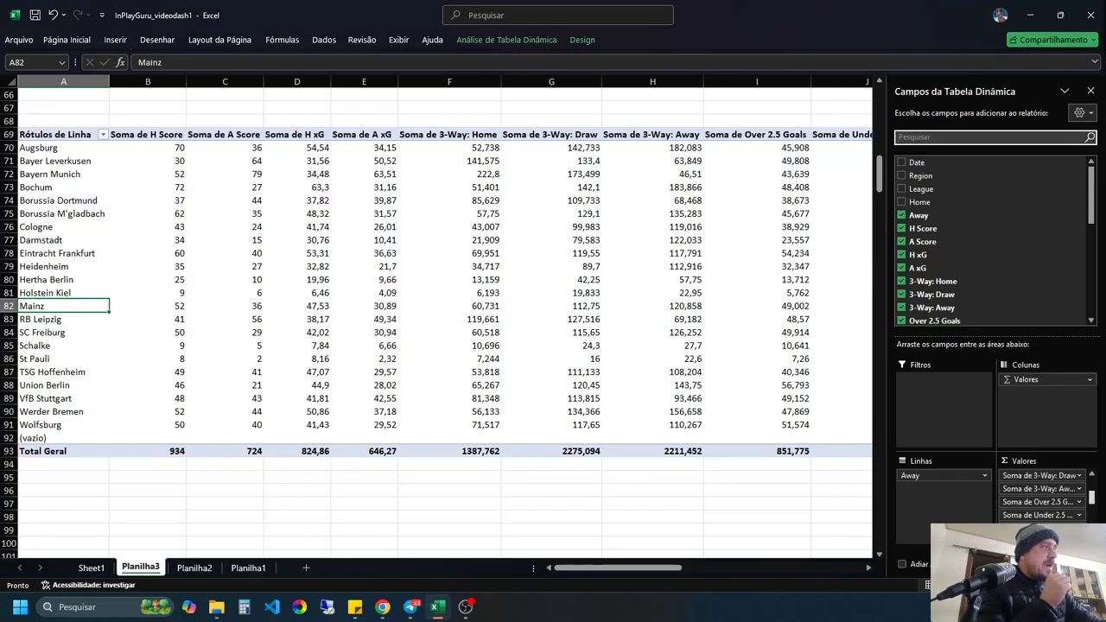
scroll(1042, 496, "up", 3)
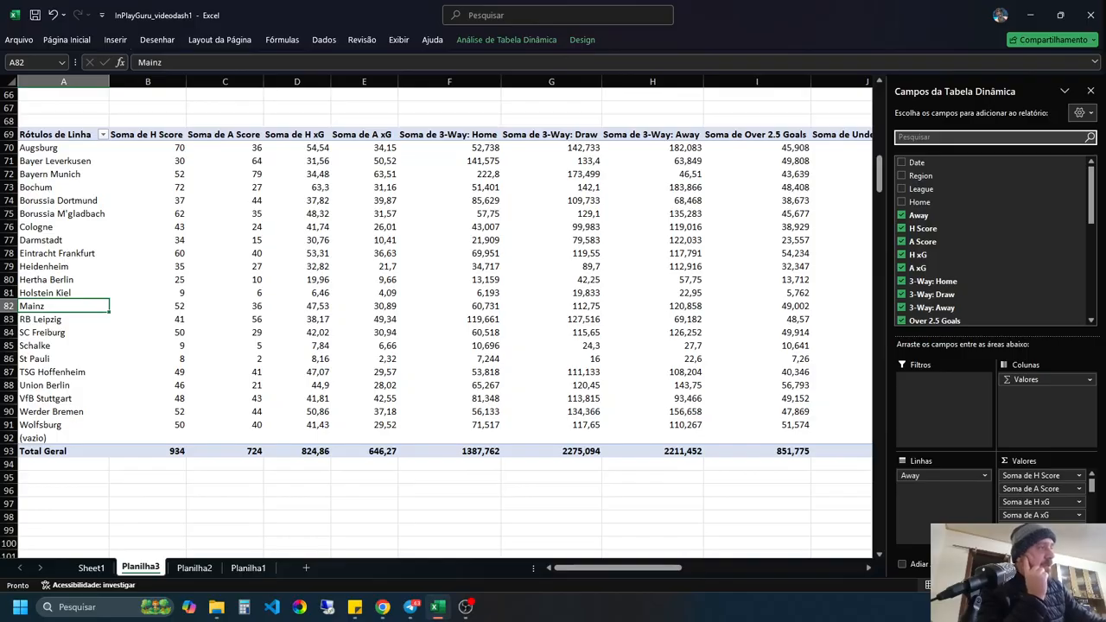
left_click(1037, 489)
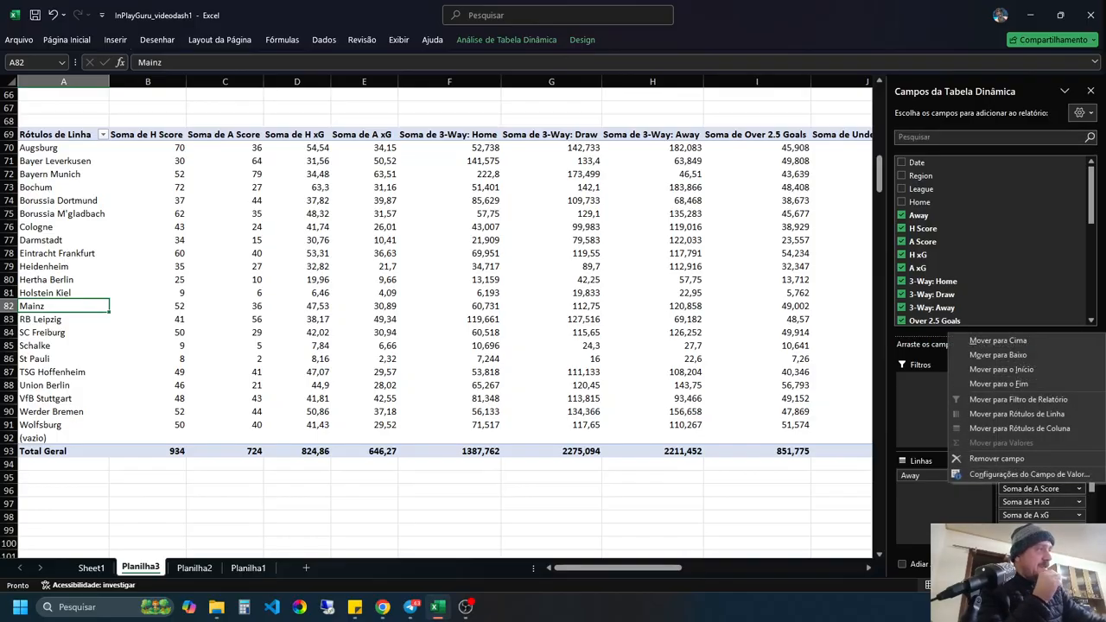
left_click(1007, 475)
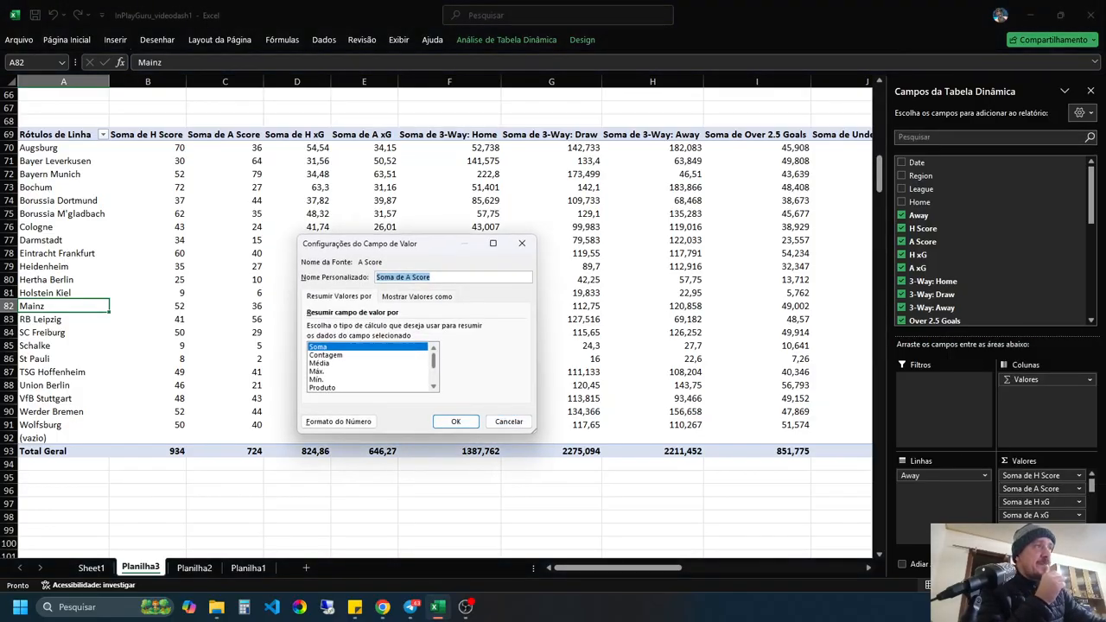
left_click(319, 363)
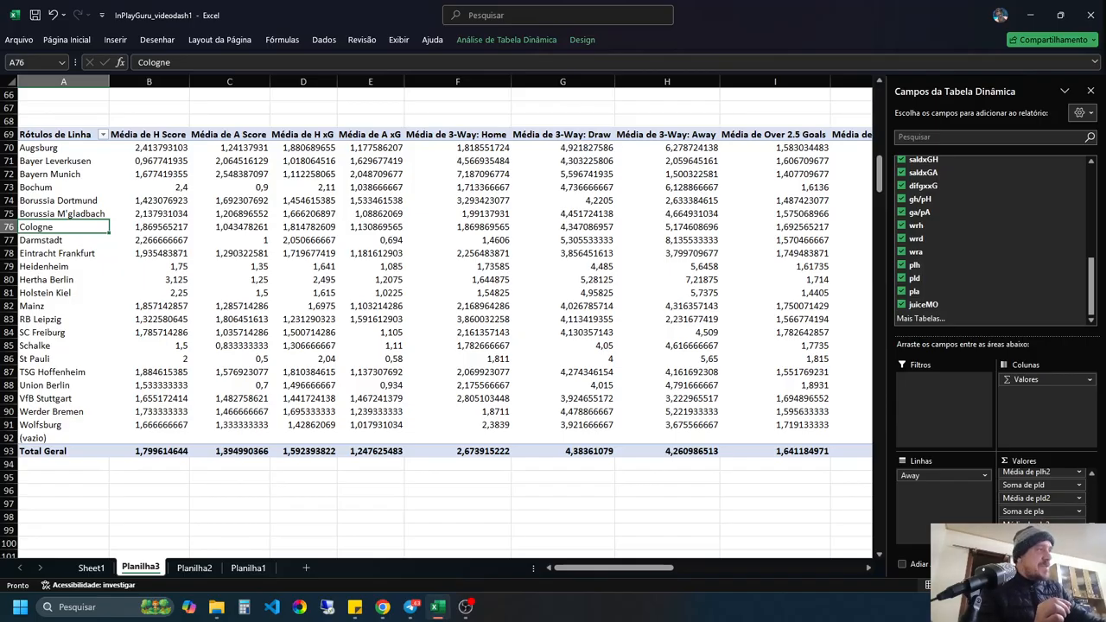
mouse_move(1092, 530)
left_mouse_down()
mouse_move(1091, 484)
mouse_move(1092, 529)
left_mouse_up()
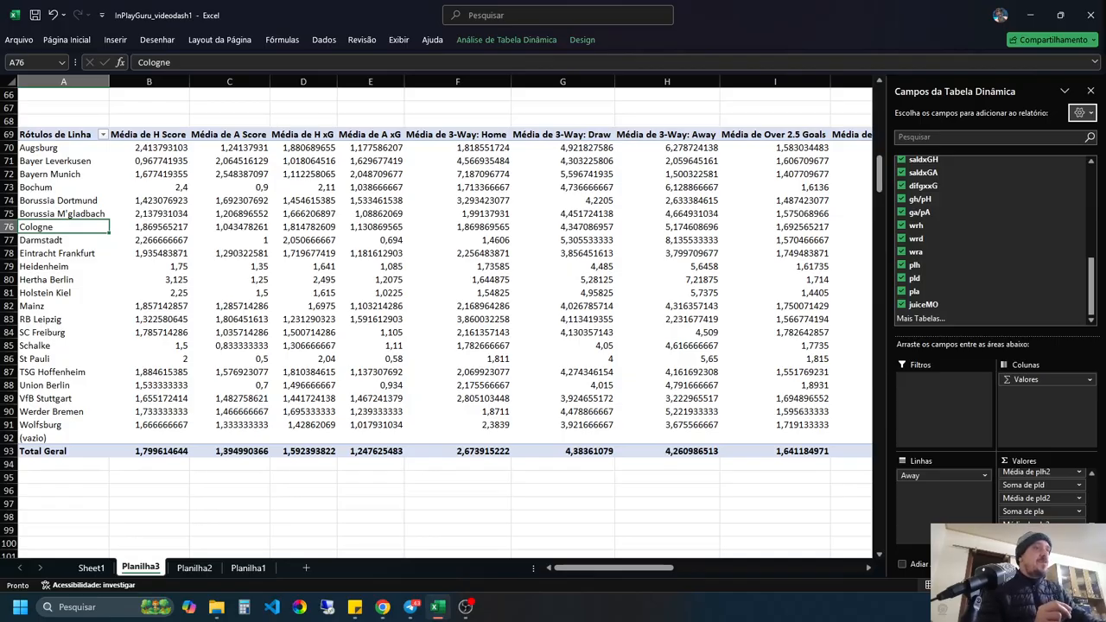
Step: Switch to the BRA1DASHv25 workbook's dashboard and calculate 1,2 ÷ 1,1 − 1 in the Calculator
key("ctrl+Page_Down")
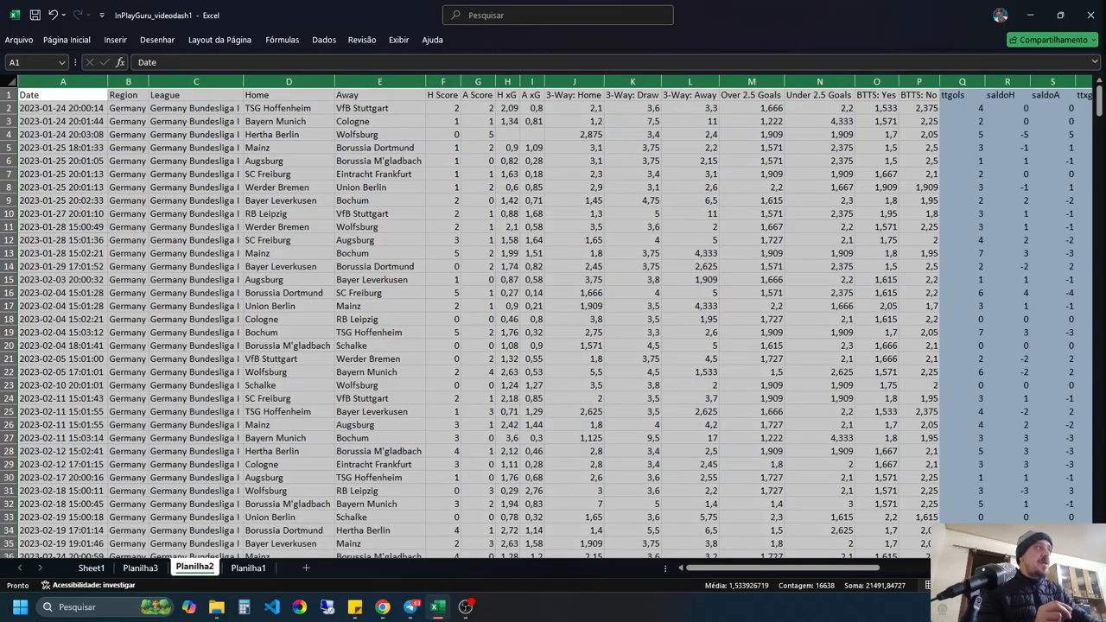
key("alt+Tab")
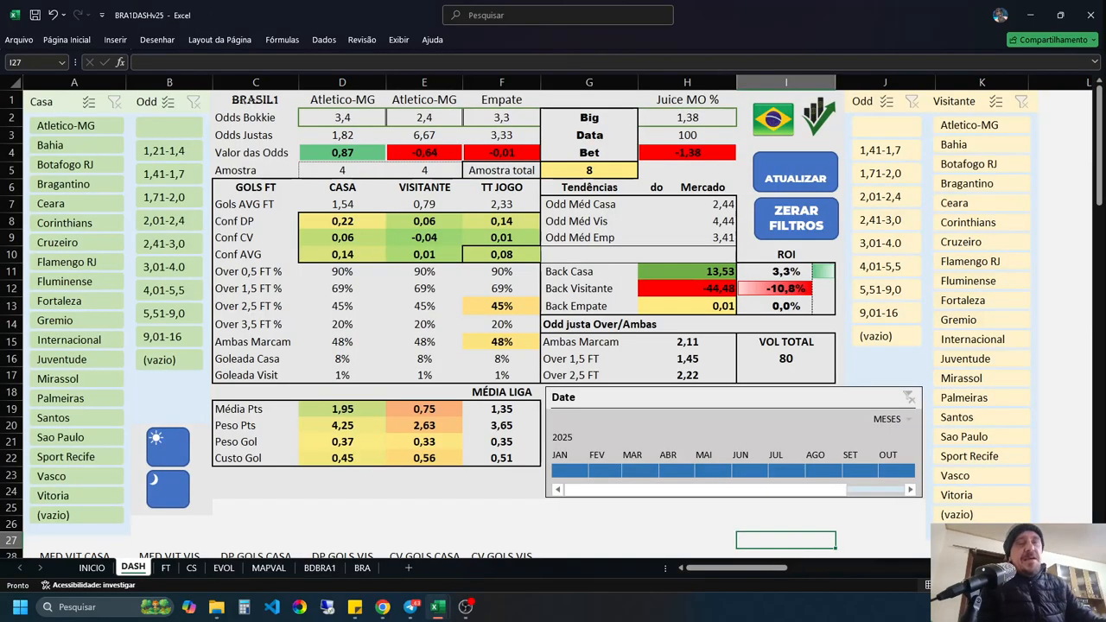
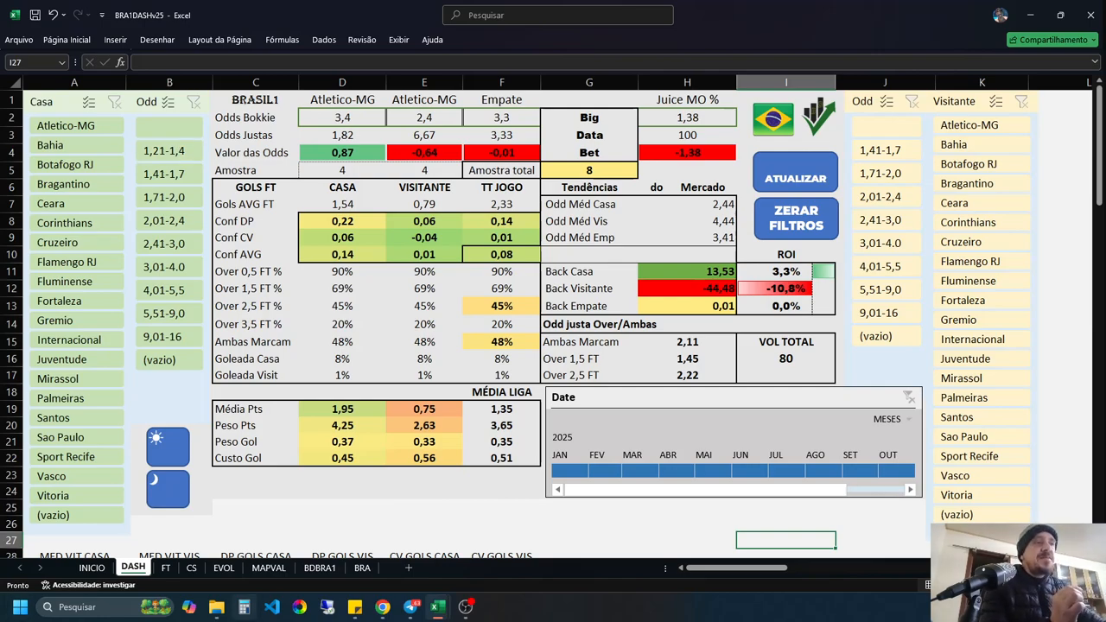
left_click(244, 607)
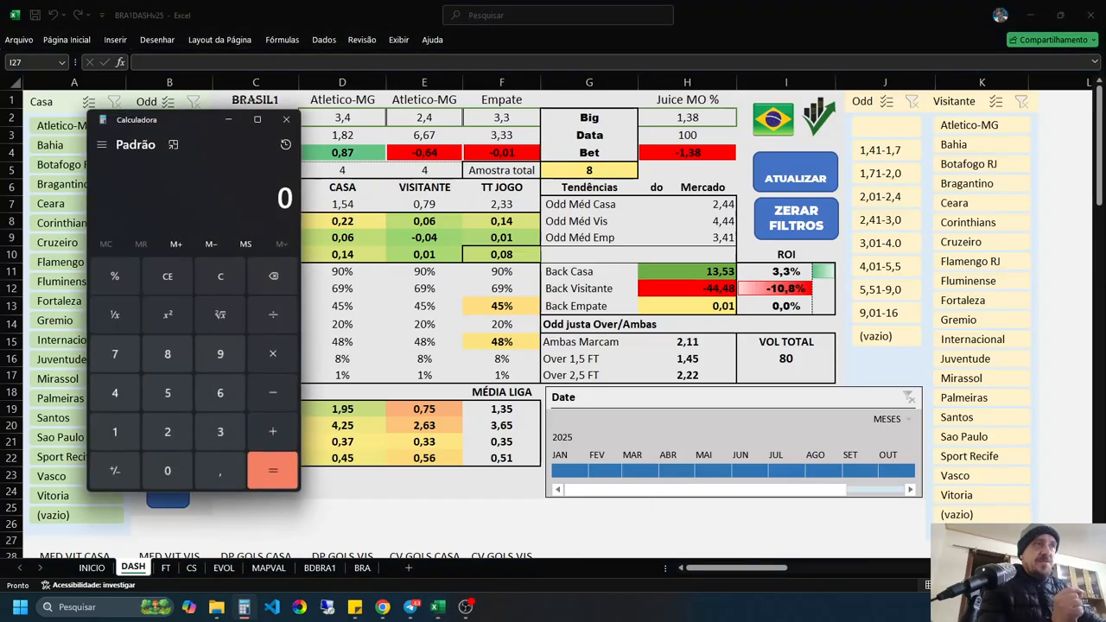
type("1,2")
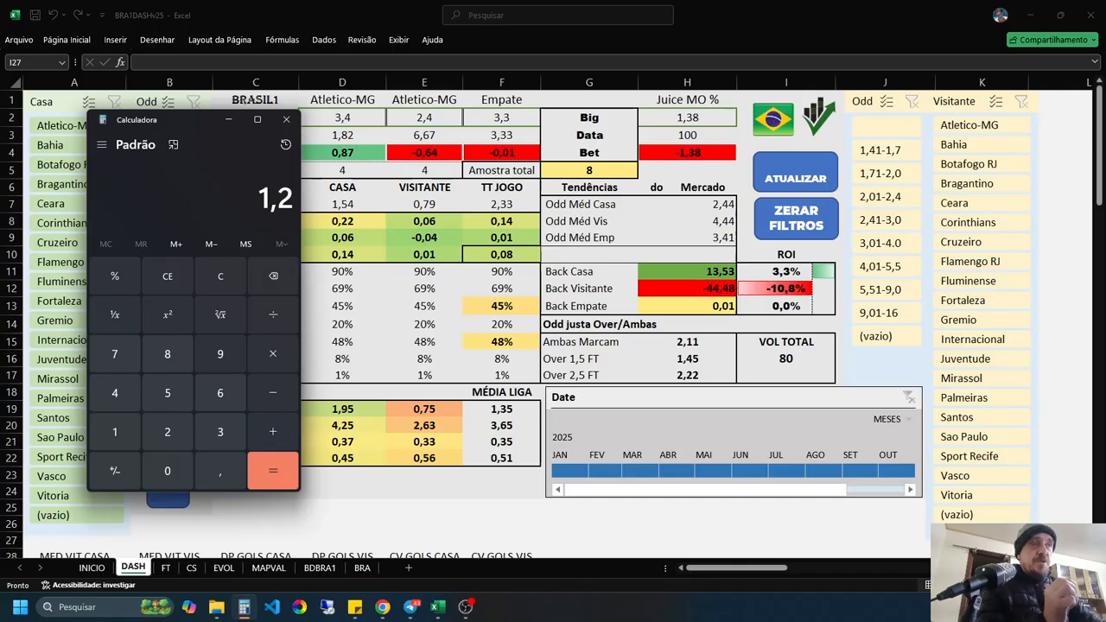
type("/1,")
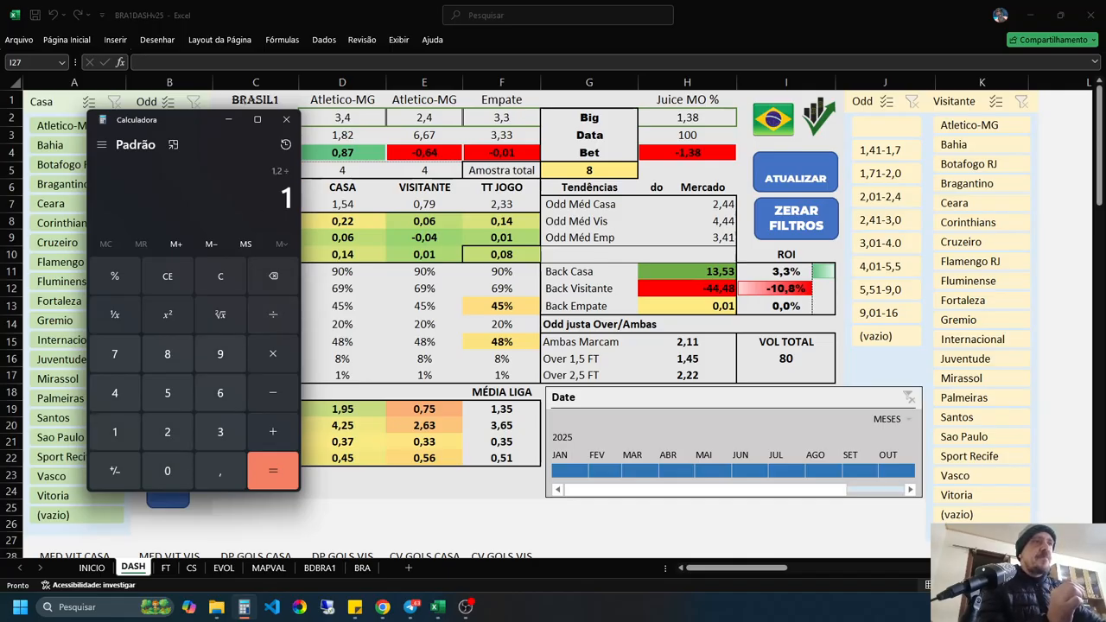
type("1-")
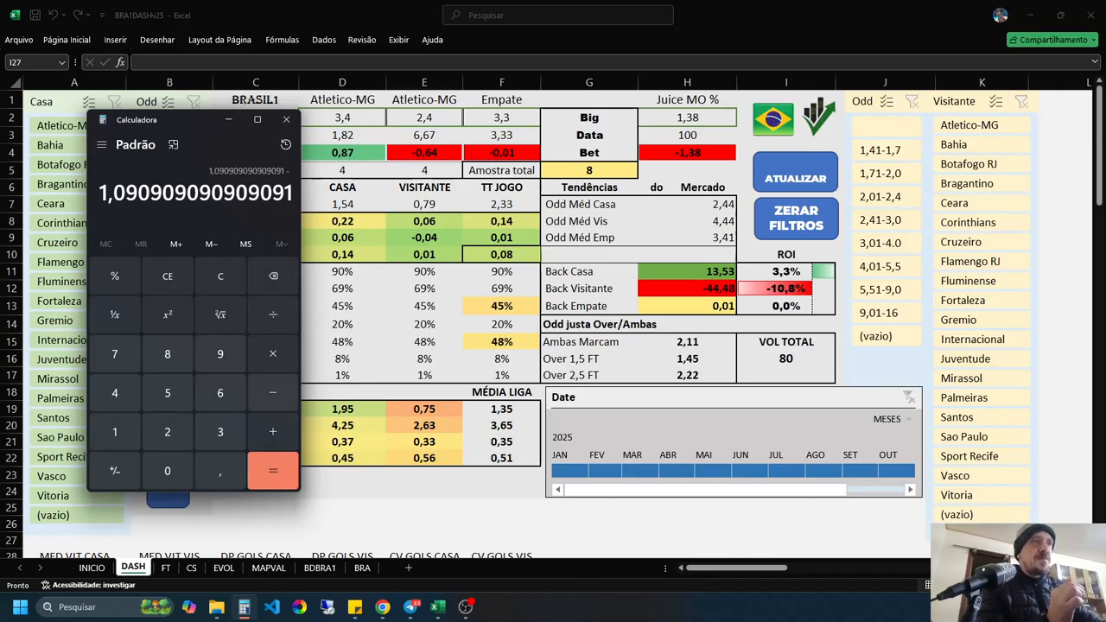
type("1=")
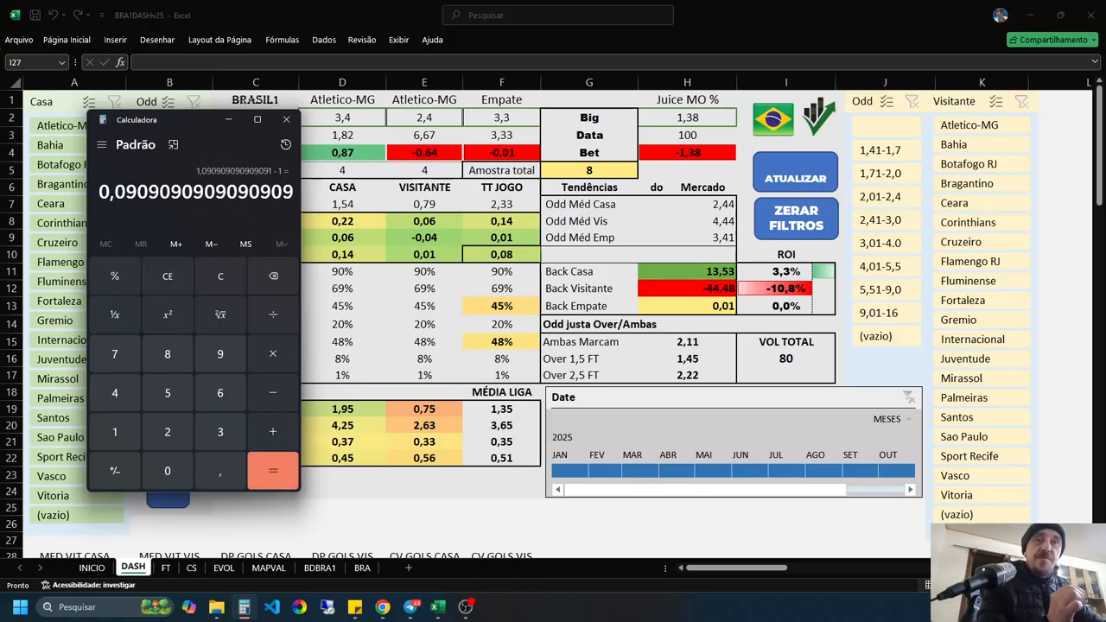
key("Escape")
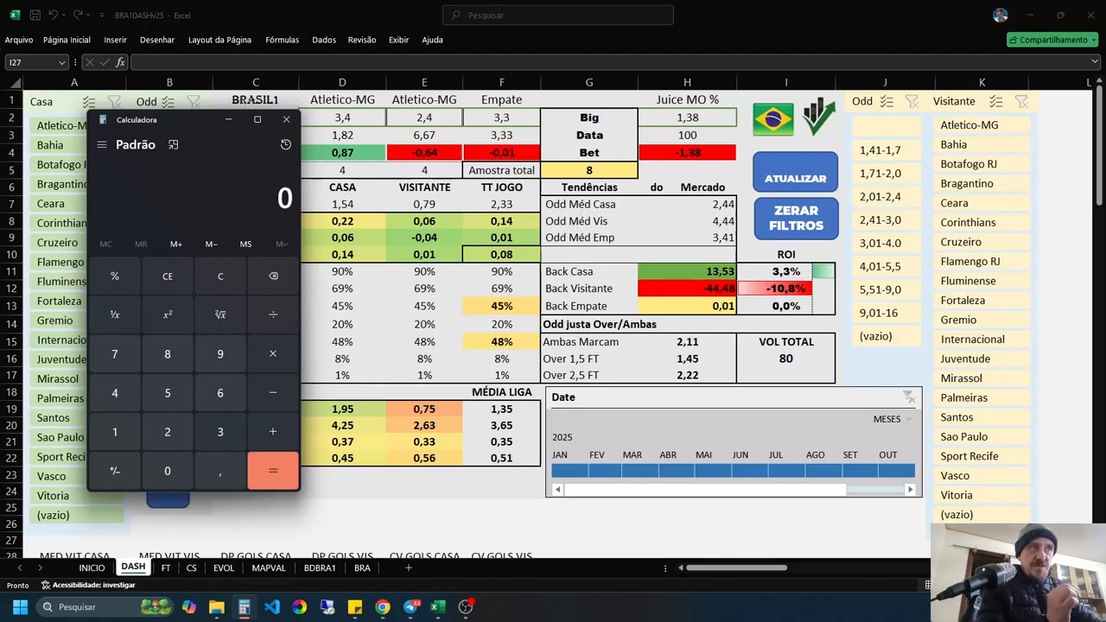
Step: Calculate 3,2 ÷ 3,1 − 1 in the Calculator and return to the BRA1DASHv25 dashboard in Excel
type("3,2")
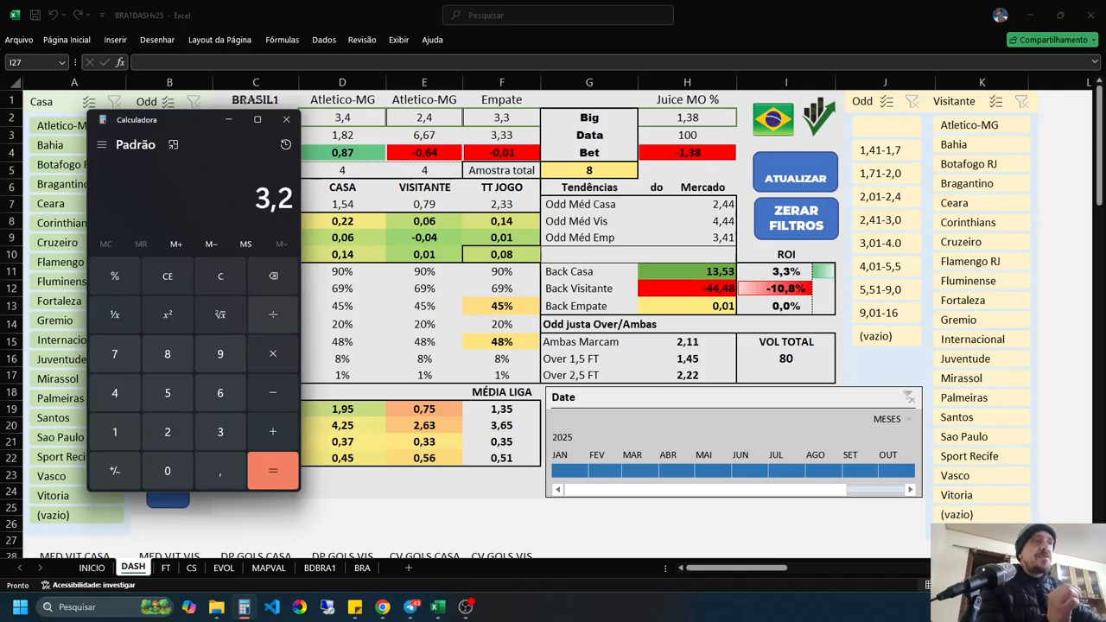
type("+3,1")
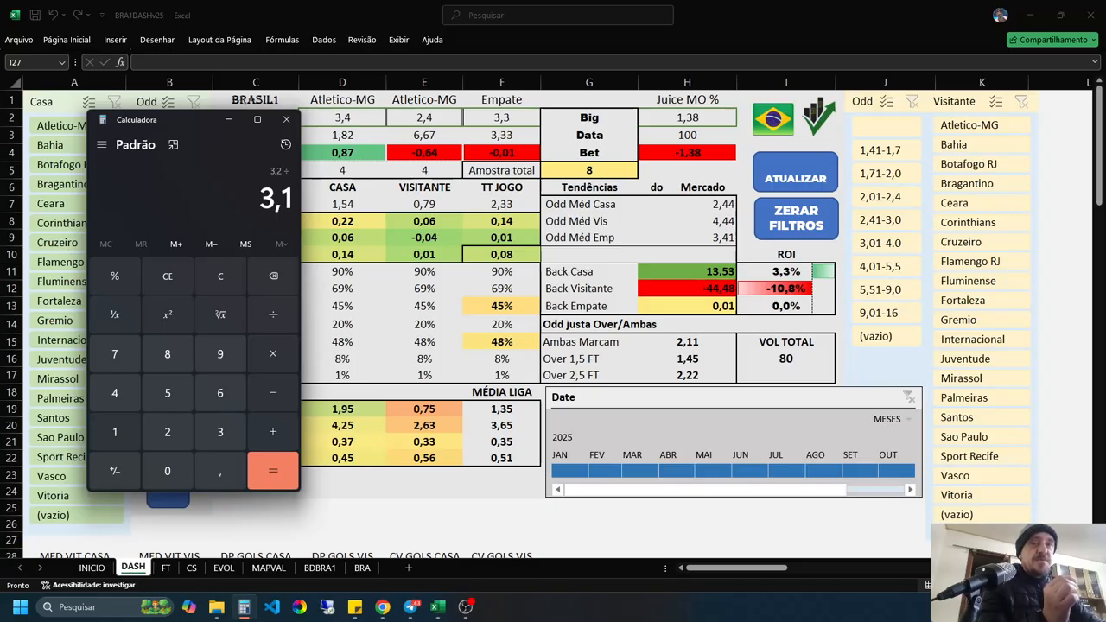
type("-1")
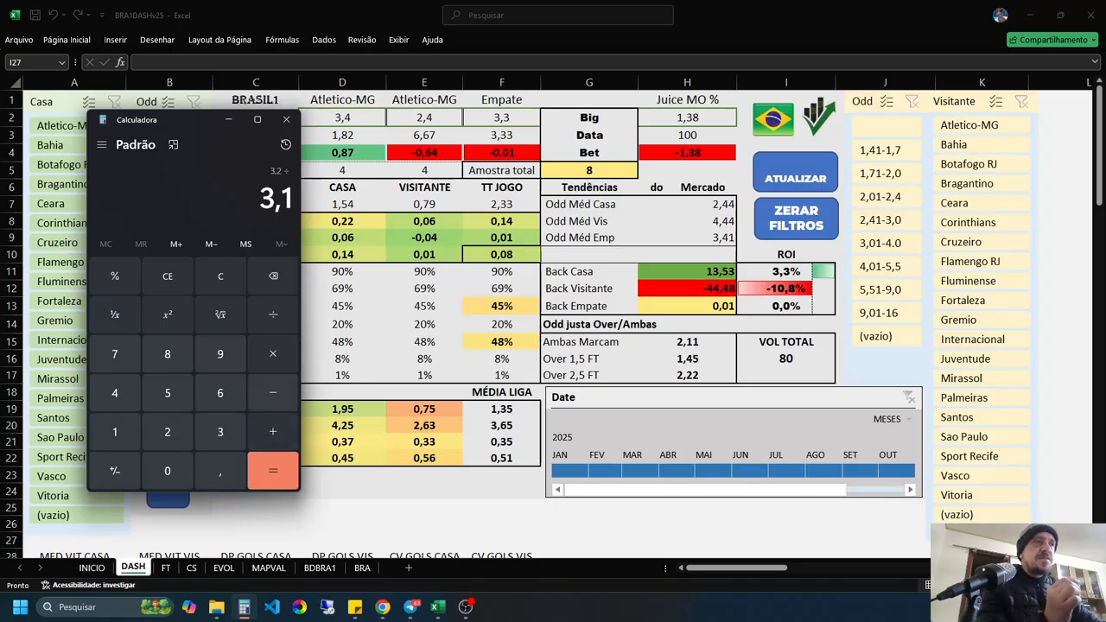
key("Return")
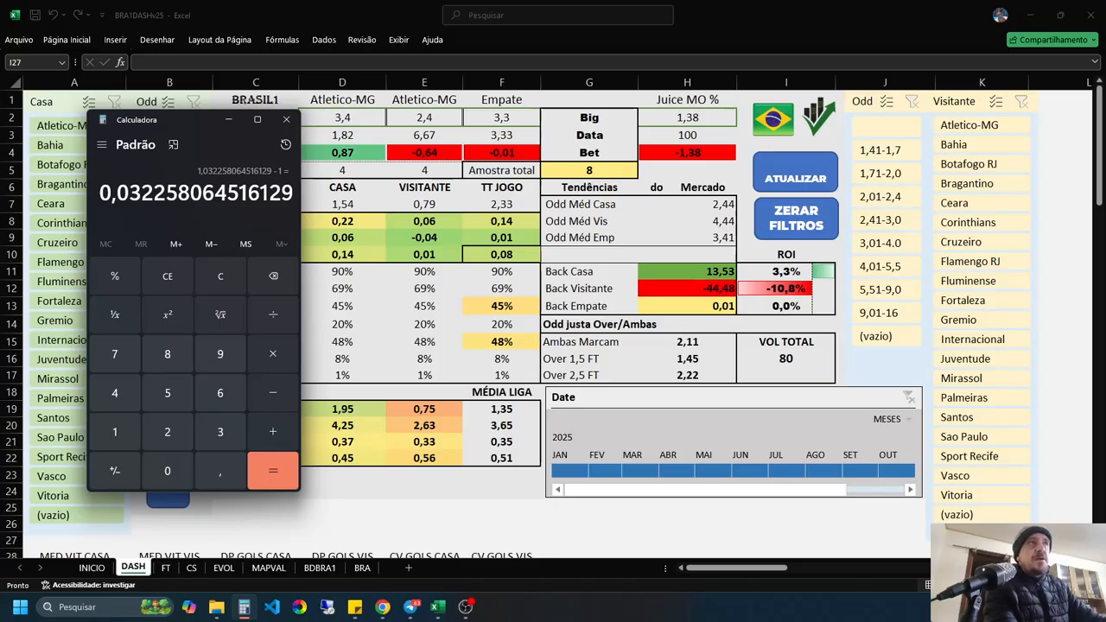
key("alt+Tab")
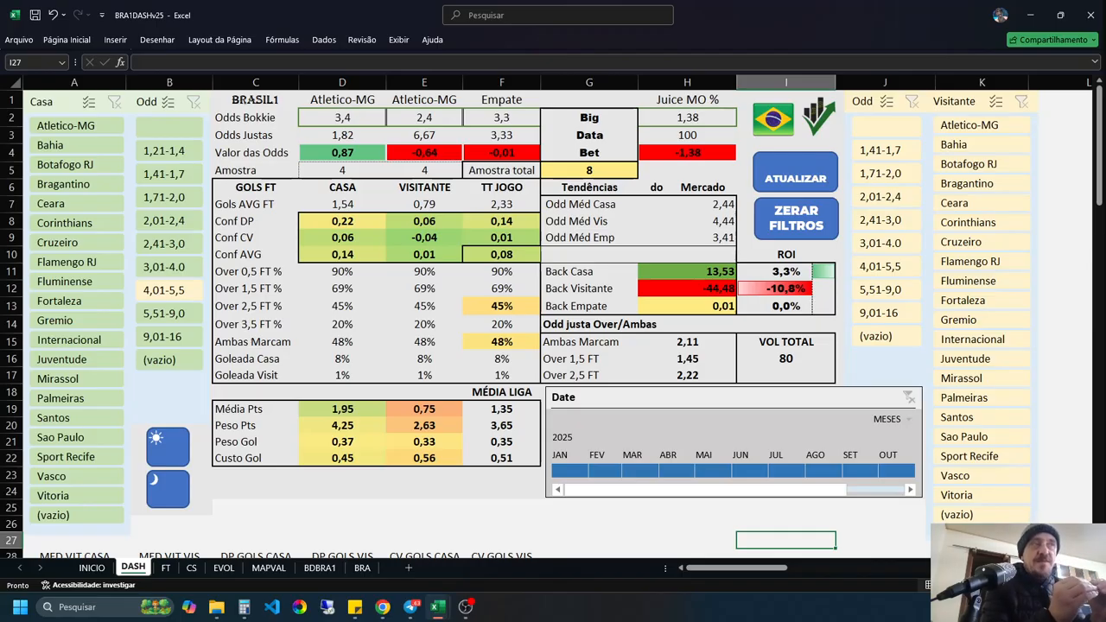
Step: Examine the odds-range formula in the first FAVC cell (AI2) of the BDBRA1 sheet
left_click(320, 568)
left_click_drag(716, 568, 793, 568)
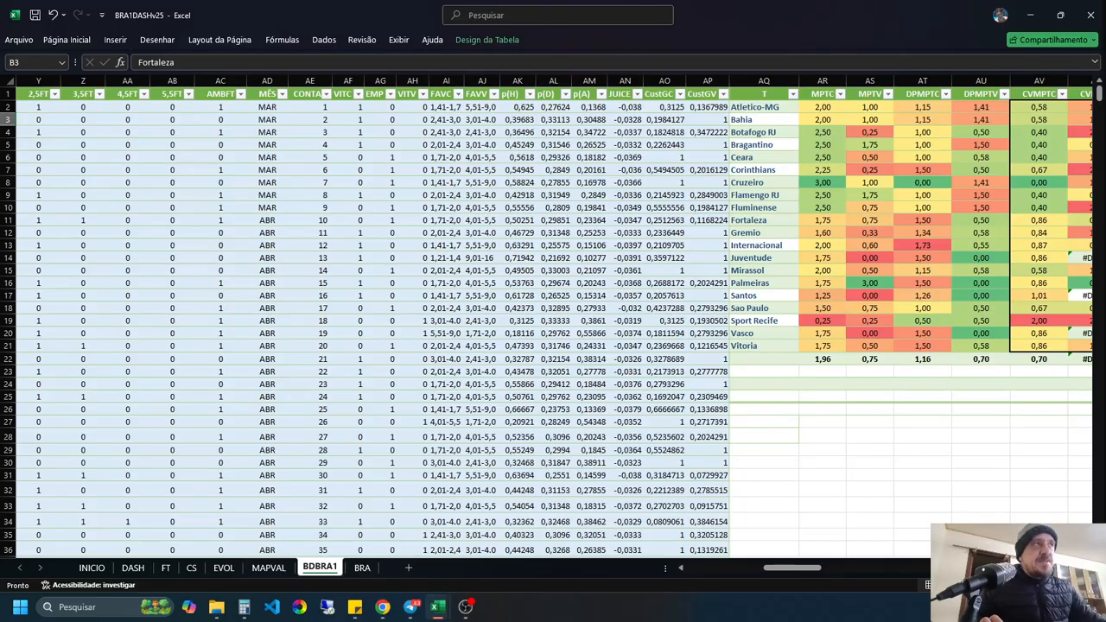
left_click(463, 107)
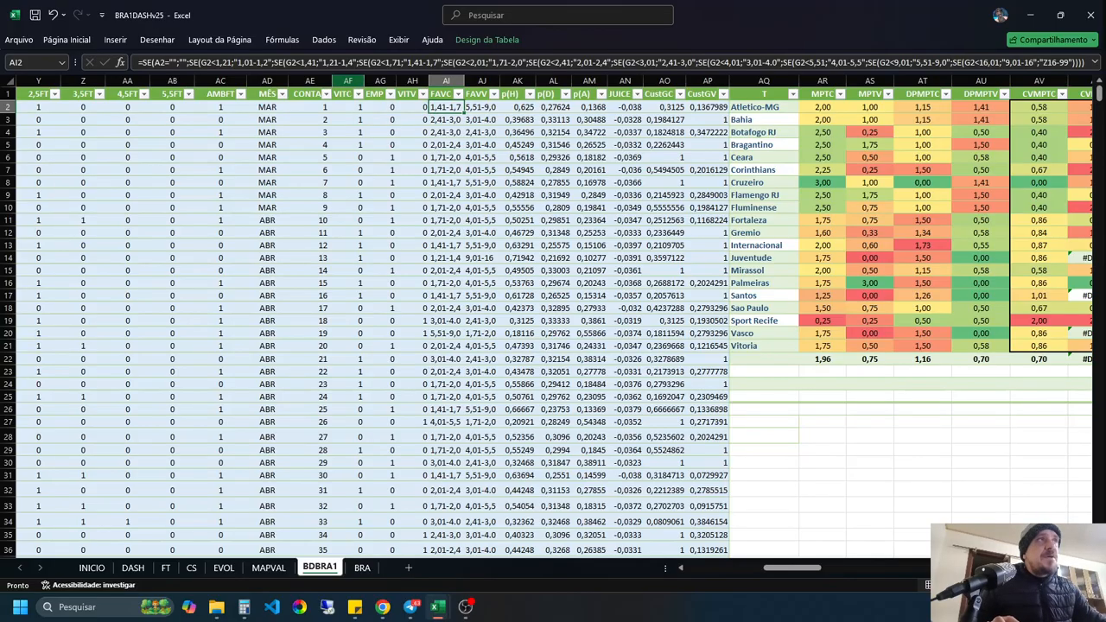
key("F2")
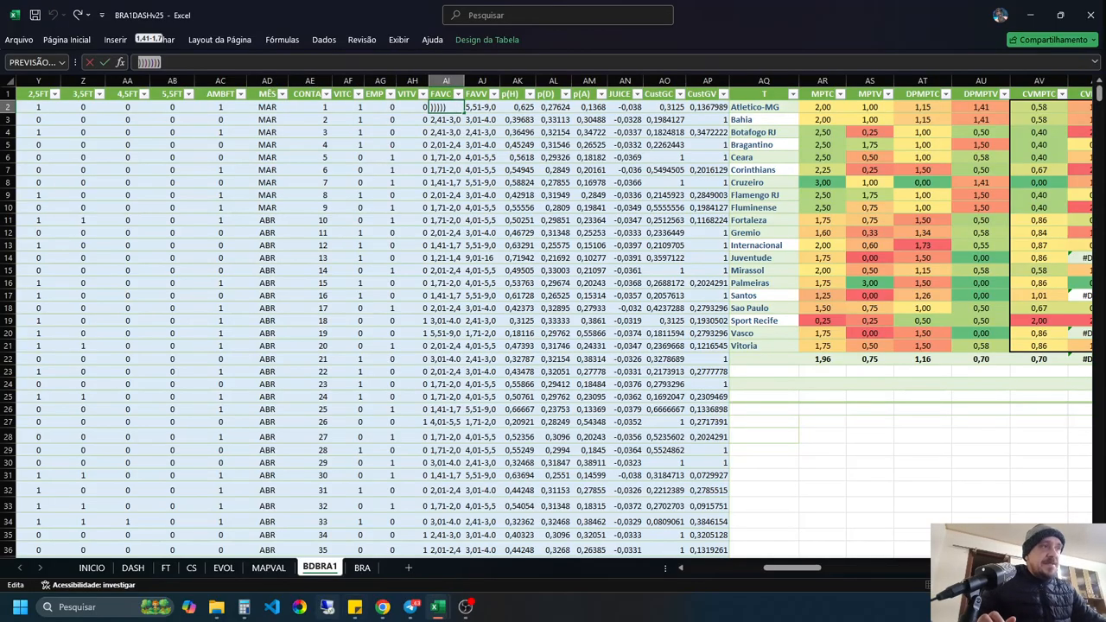
mouse_move(437, 607)
left_click(370, 543)
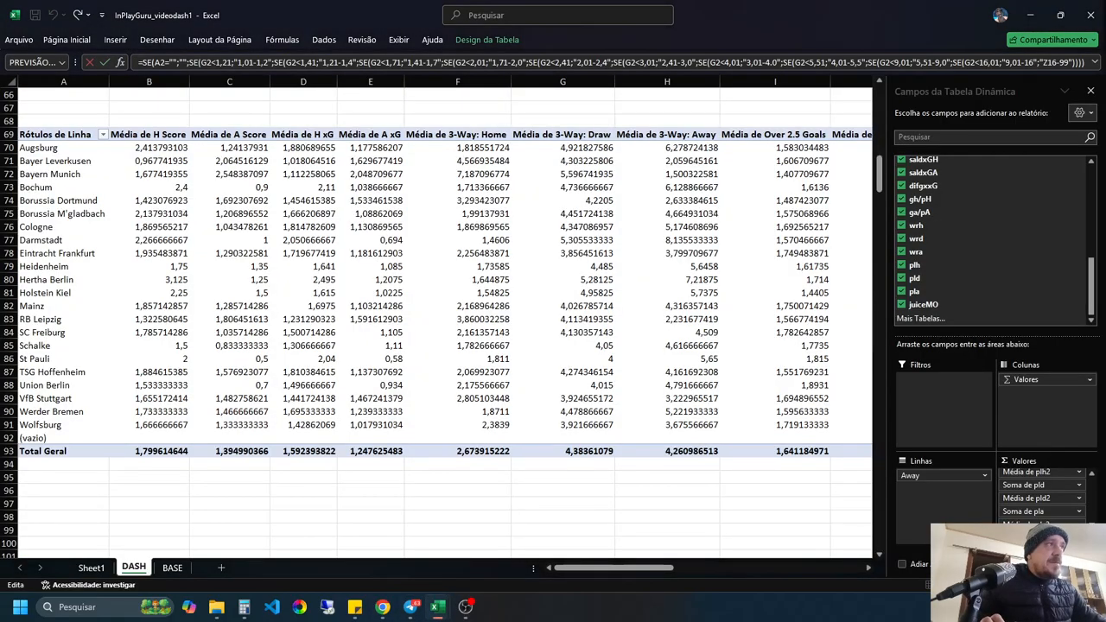
left_click(172, 568)
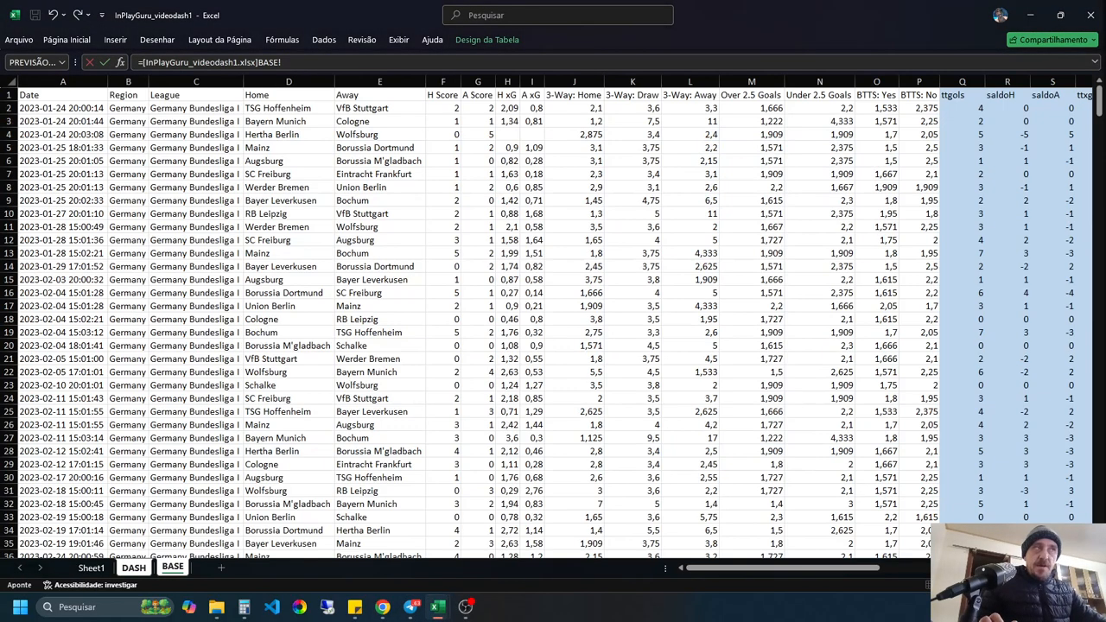
left_click_drag(821, 568, 1023, 568)
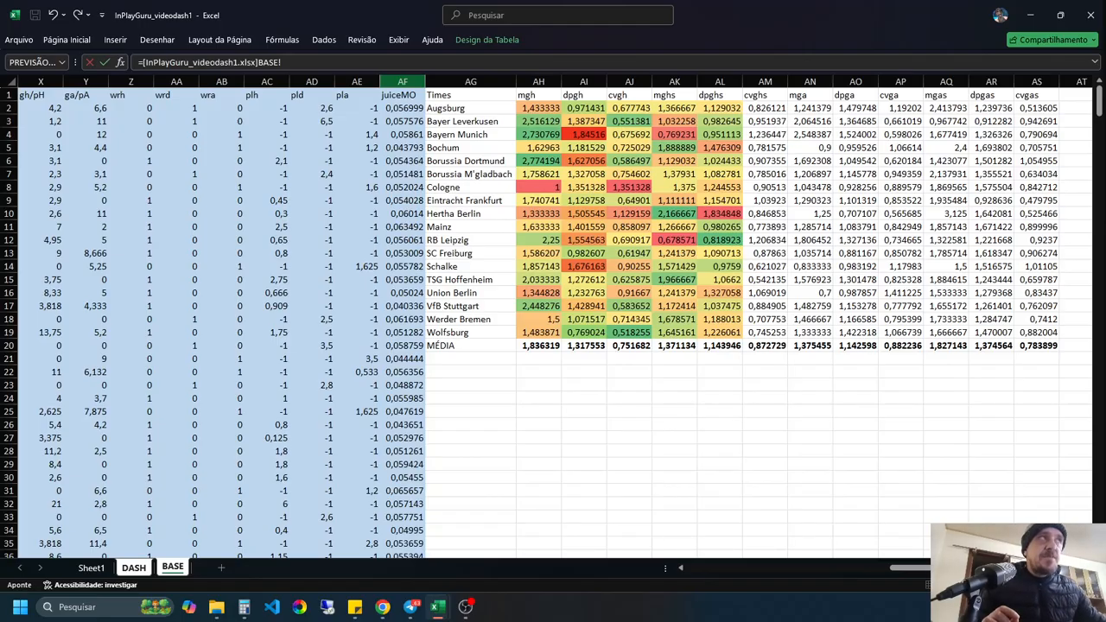
left_click(401, 81)
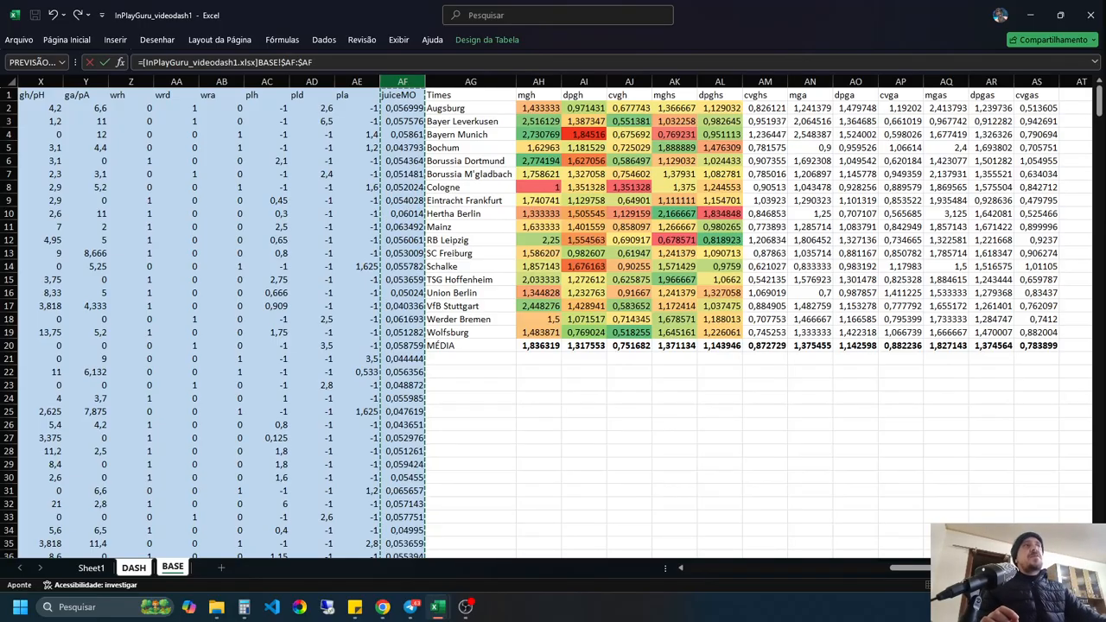
key("Escape")
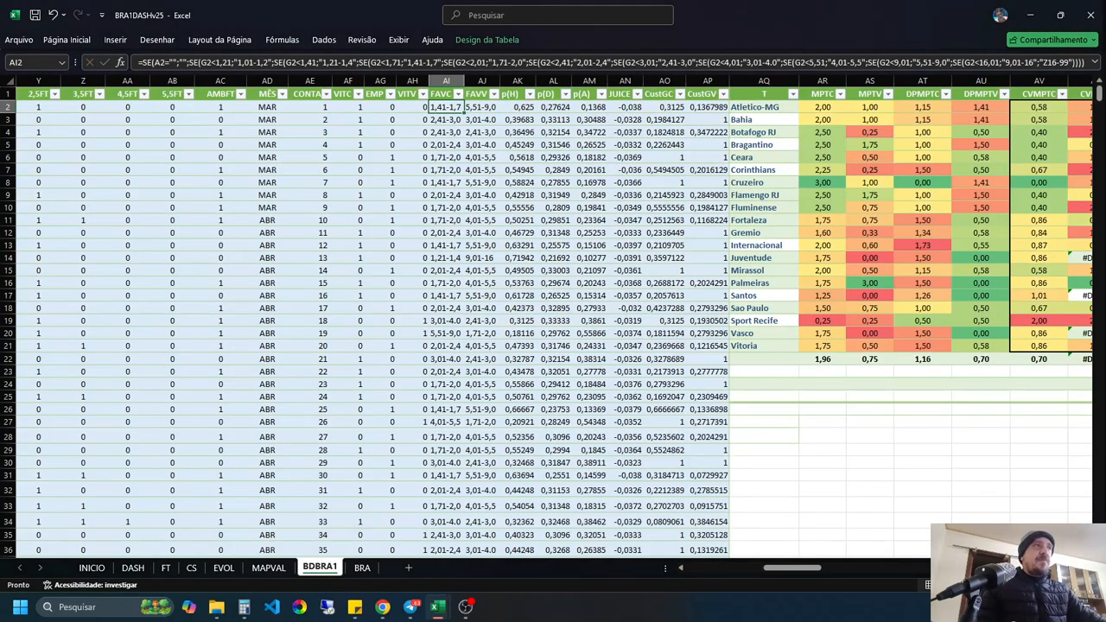
Step: Insert two blank columns before juiceMO in the BASE sheet of the InPlayGuru_videodash1 workbook
mouse_move(382, 606)
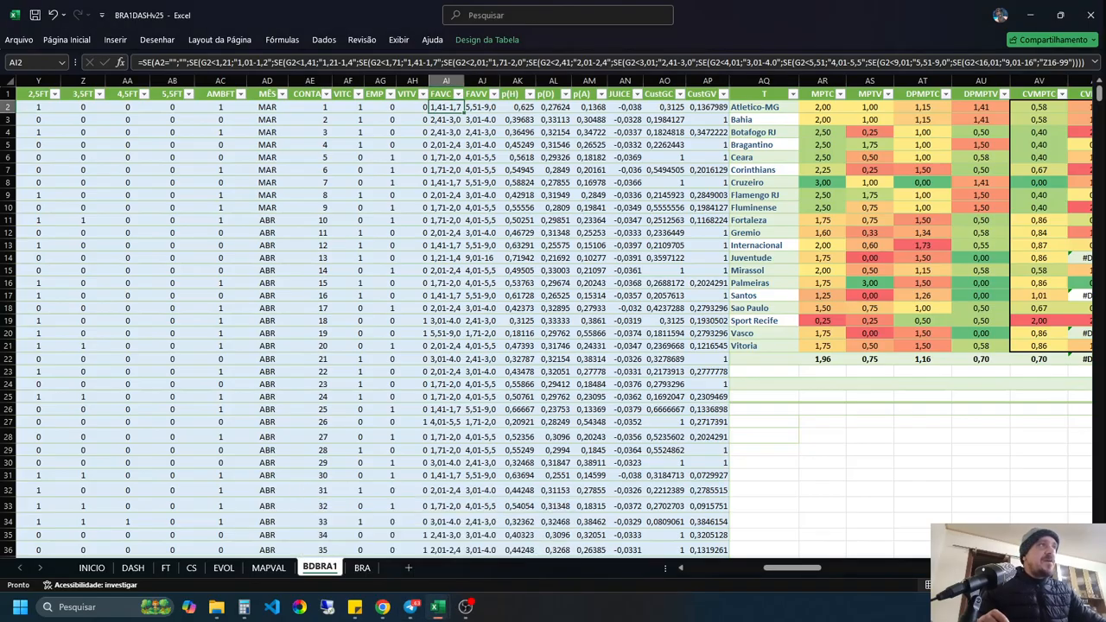
mouse_move(437, 607)
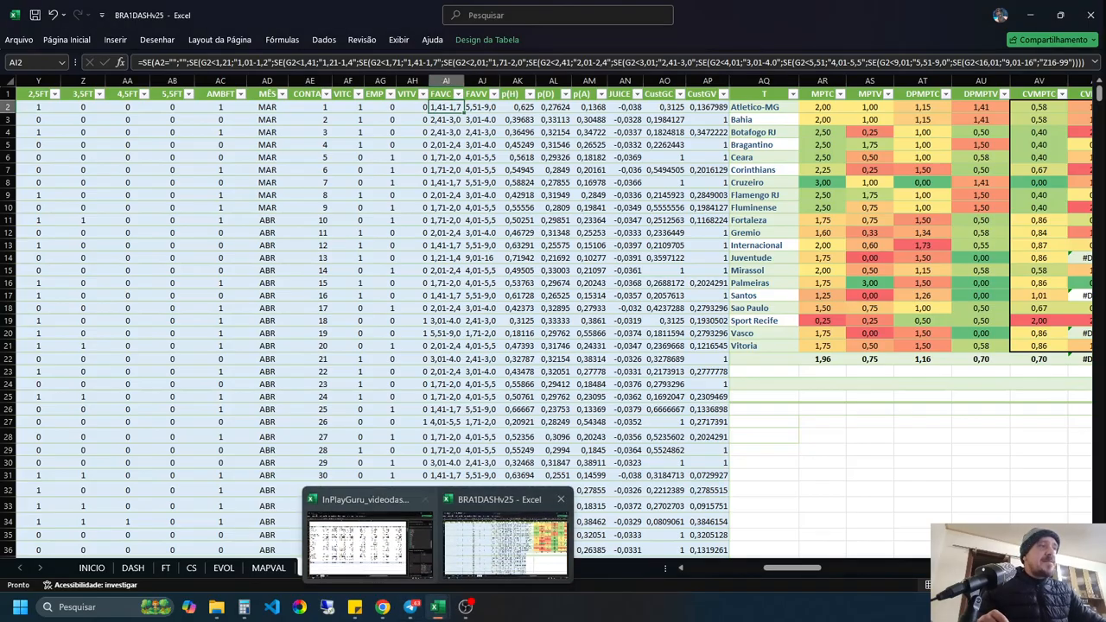
left_click(371, 553)
left_click(172, 568)
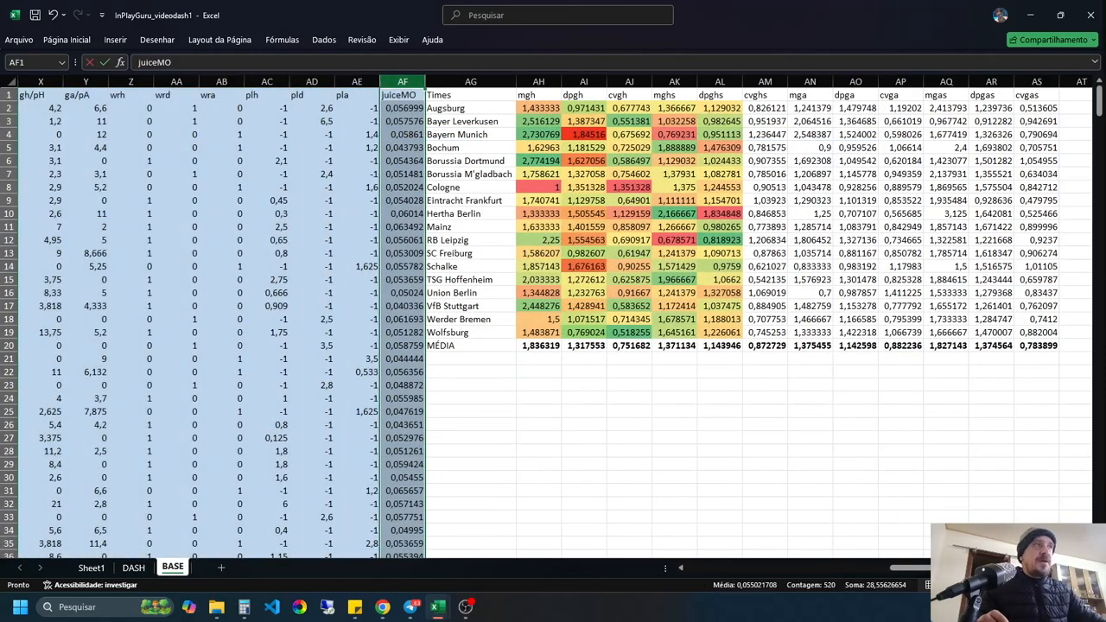
right_click(408, 83)
left_click(441, 208)
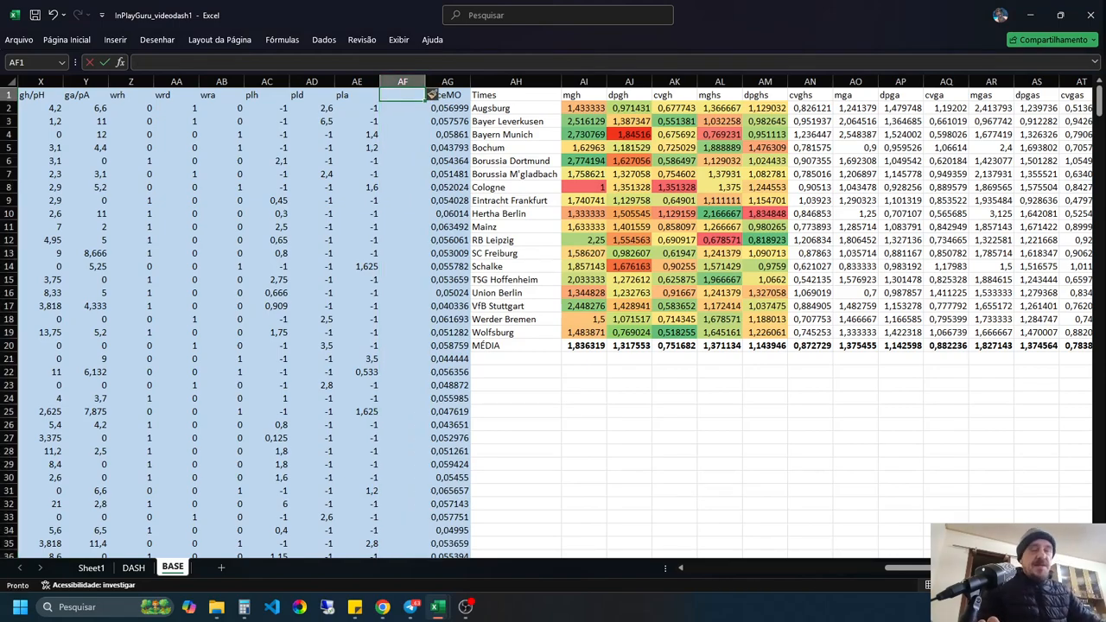
right_click(403, 81)
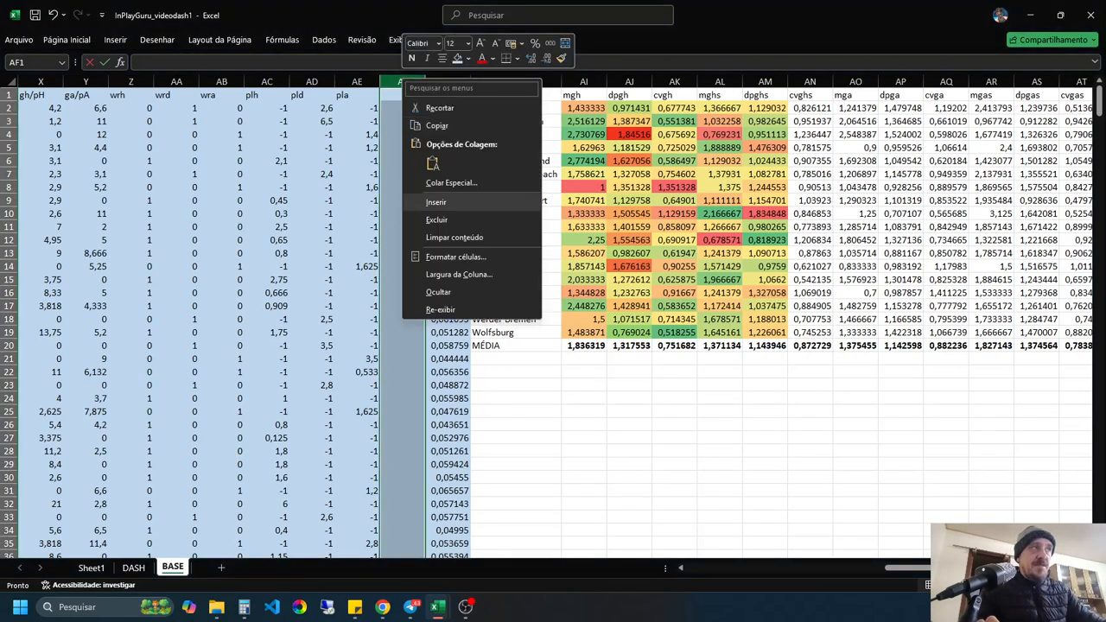
left_click(436, 201)
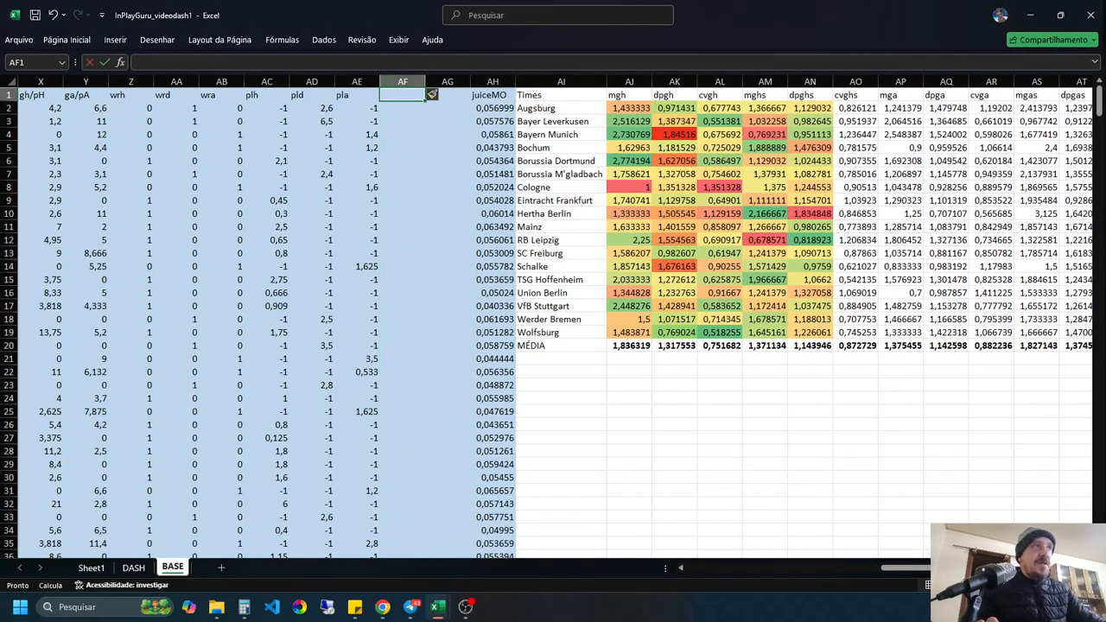
Step: Enter the headers RAGCASA and RANGEVIS for the two new columns in AF1 and AG1
type("RAG")
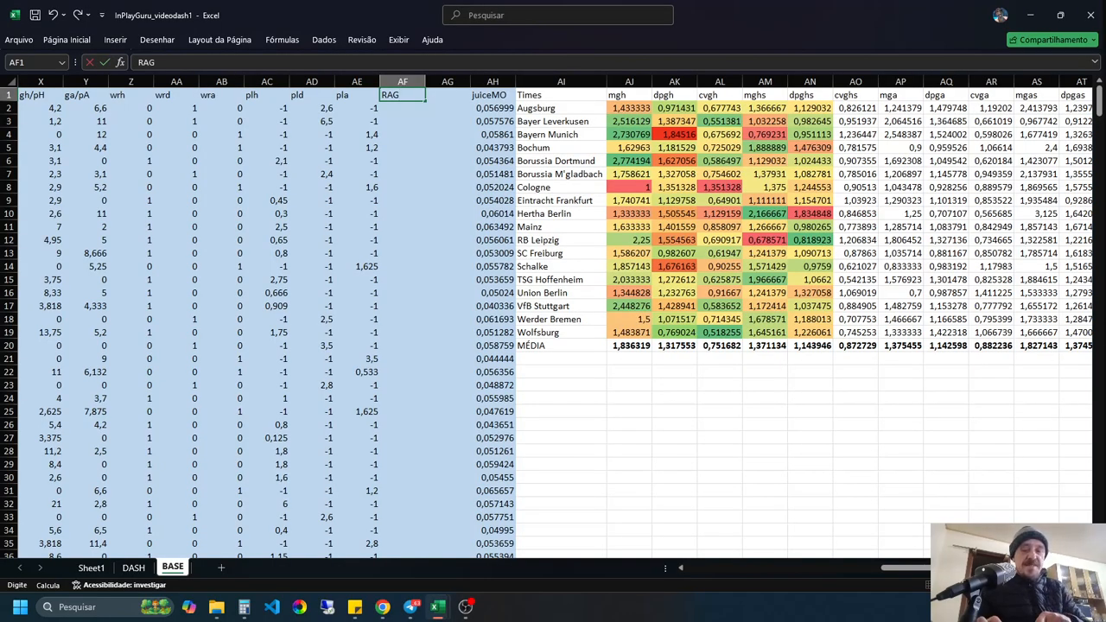
type("CASA")
key("Tab")
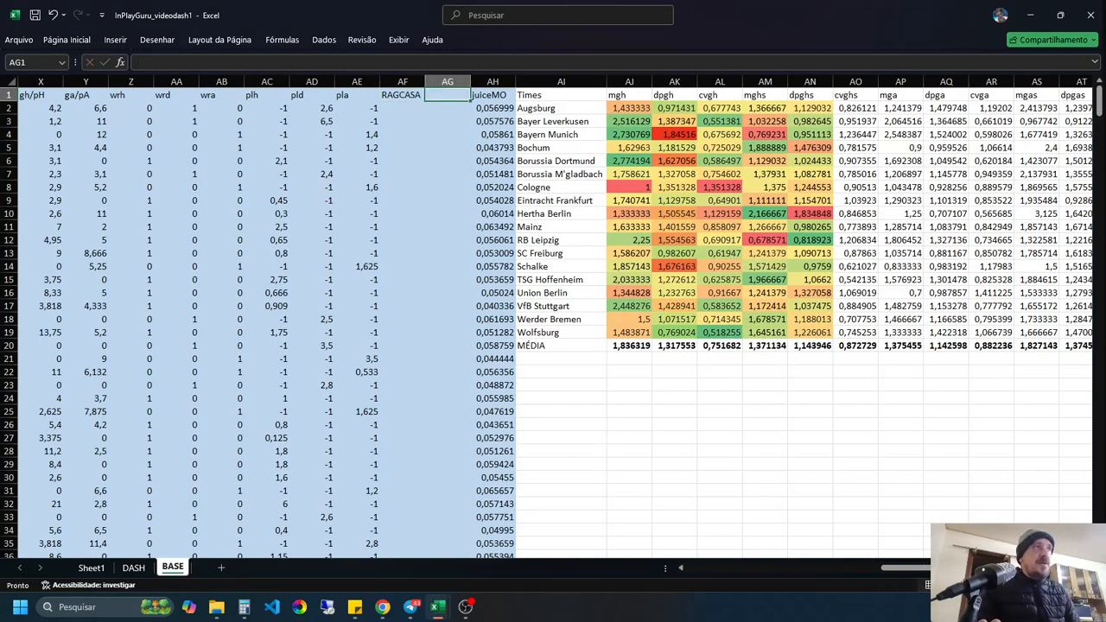
type("RANGEVIS")
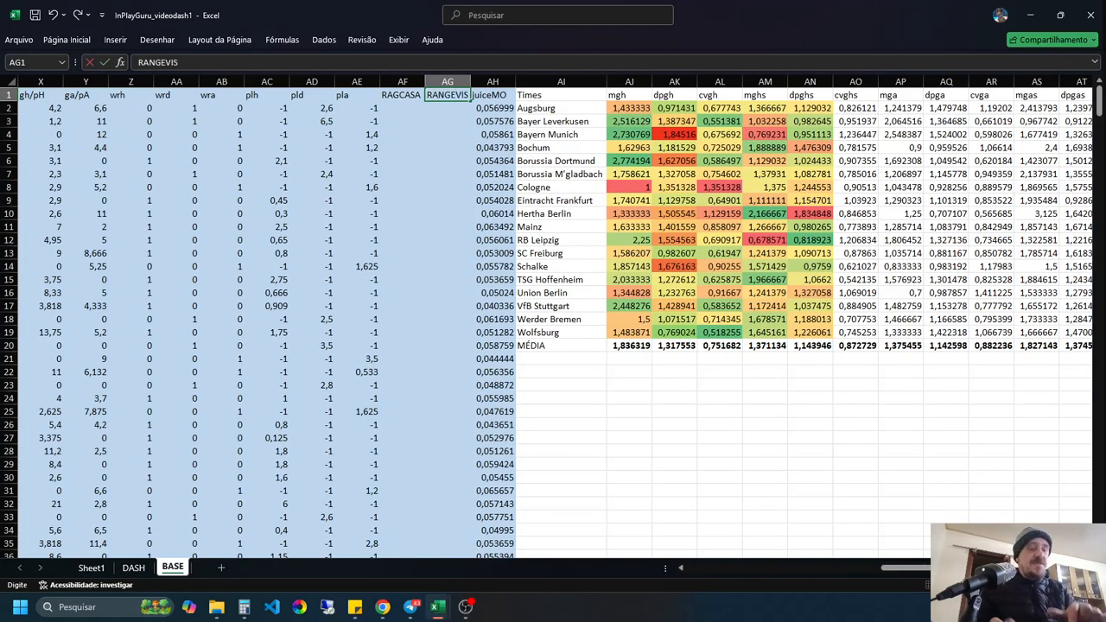
key("Return")
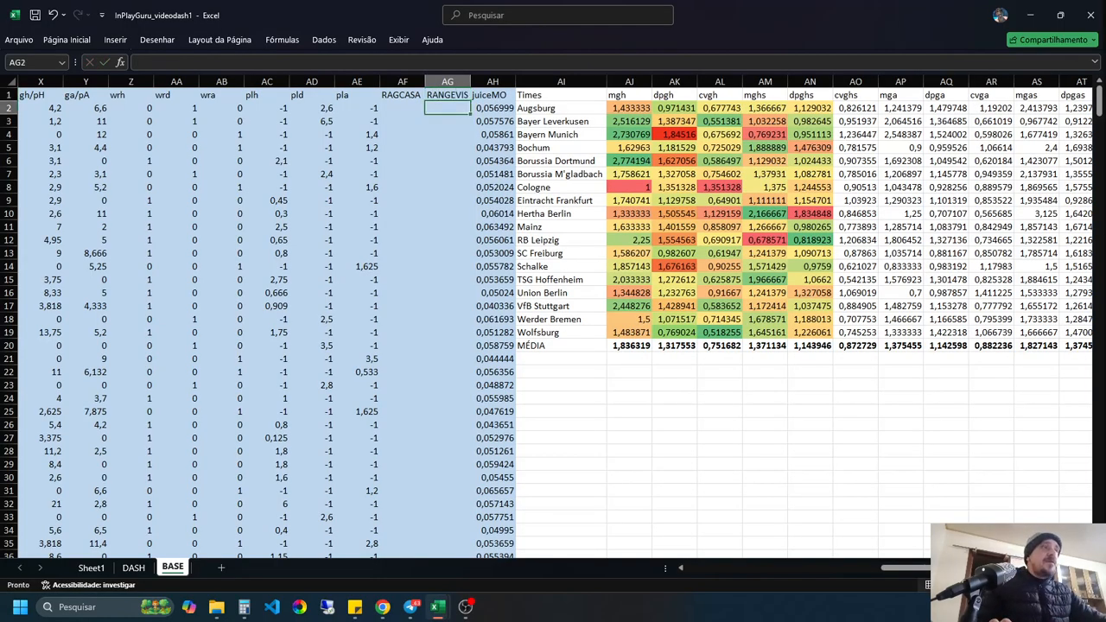
Step: Switch to the BRA1DASHv25 workbook and copy the full odds-range formula text from the first FAVC cell (AI2) of BDBRA1
mouse_move(438, 607)
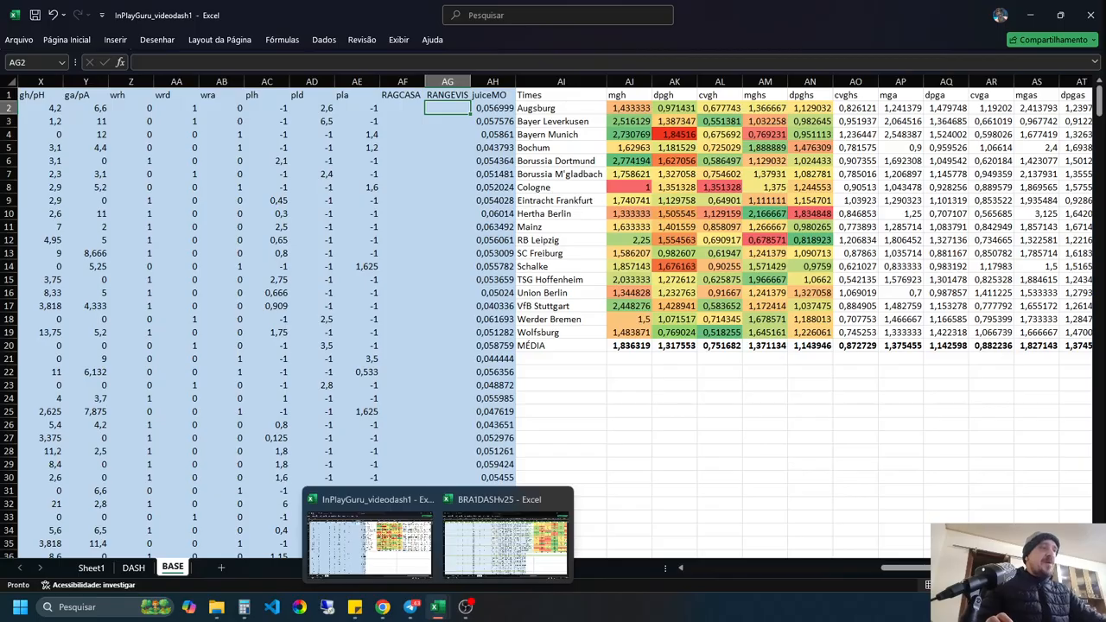
left_click(506, 540)
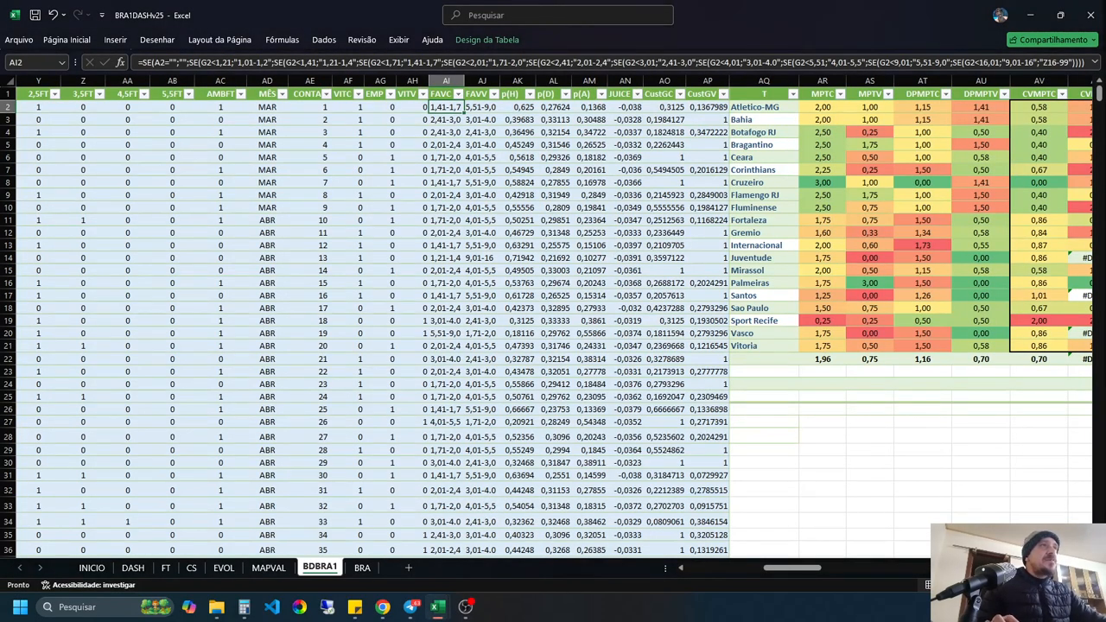
key("F2")
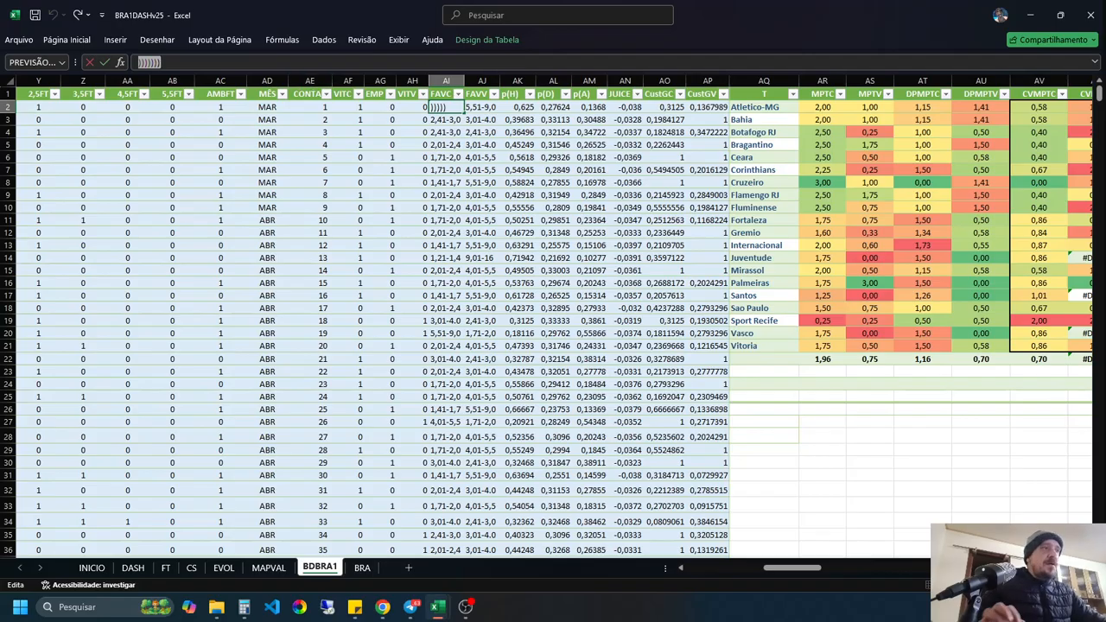
key("Escape")
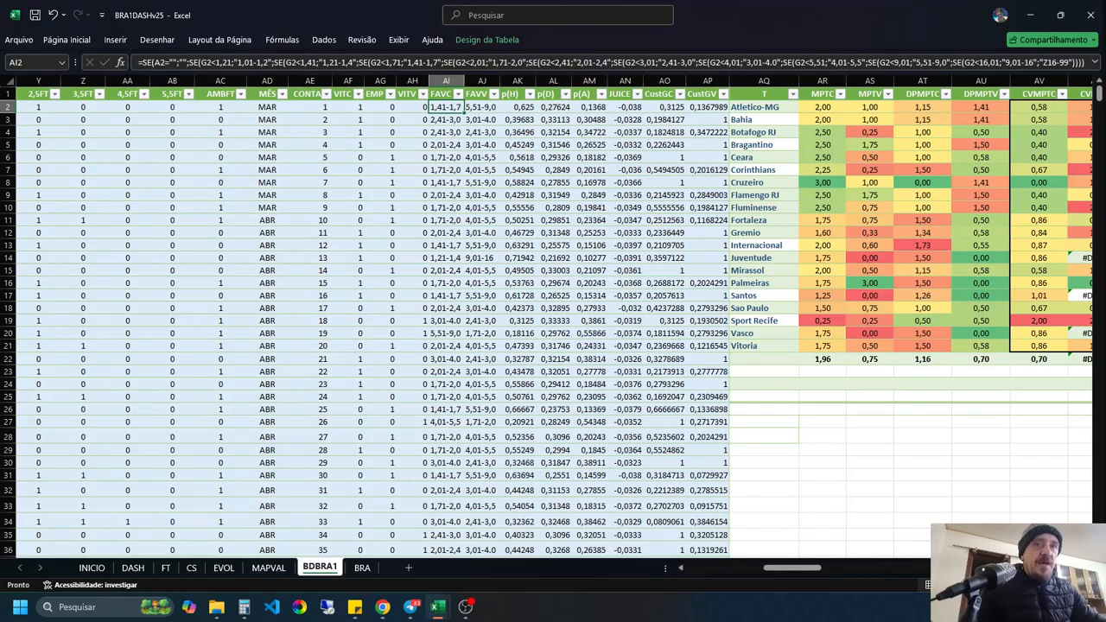
Step: Return to the InPlayGuru_videodash1 workbook and paste the copied odds-range formula into the first RAGCASA cell (AF2) of the BASE sheet
mouse_move(437, 607)
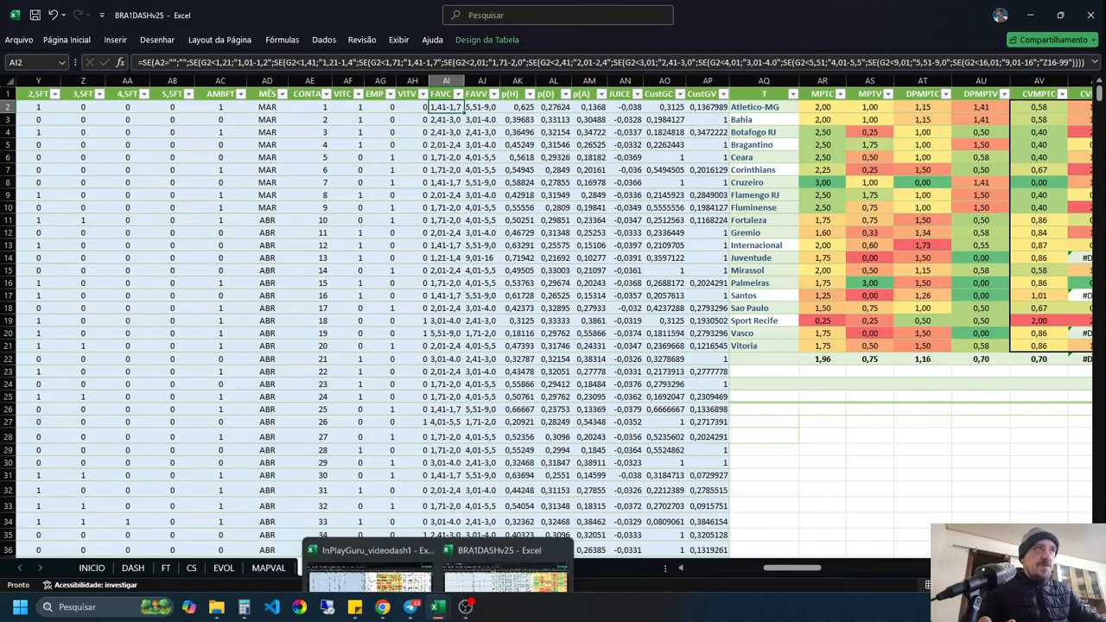
left_click(370, 536)
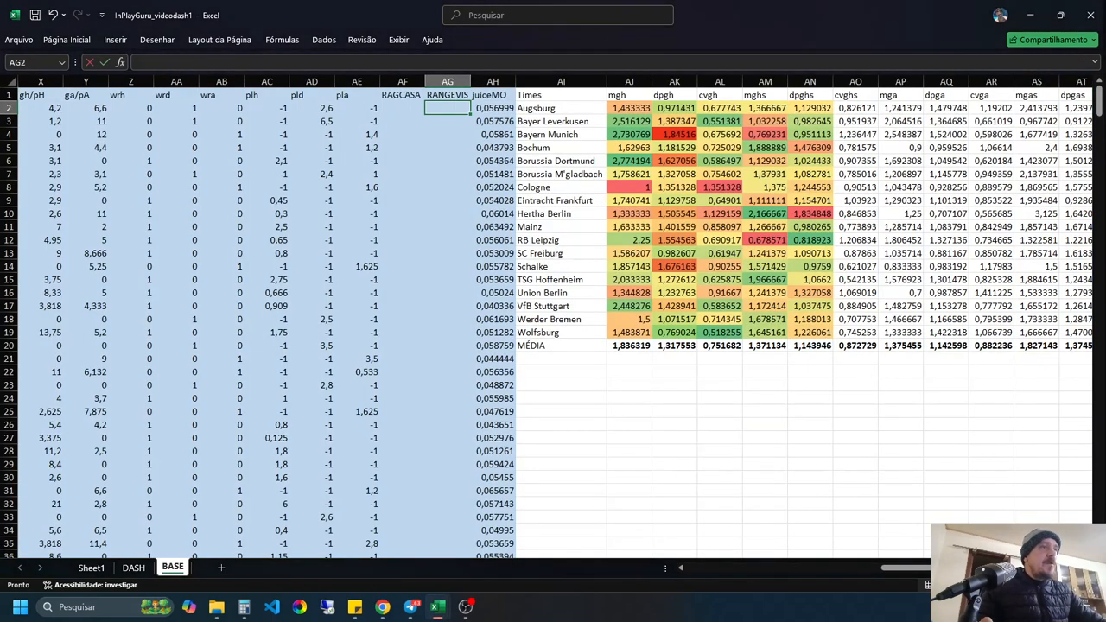
left_click(403, 108)
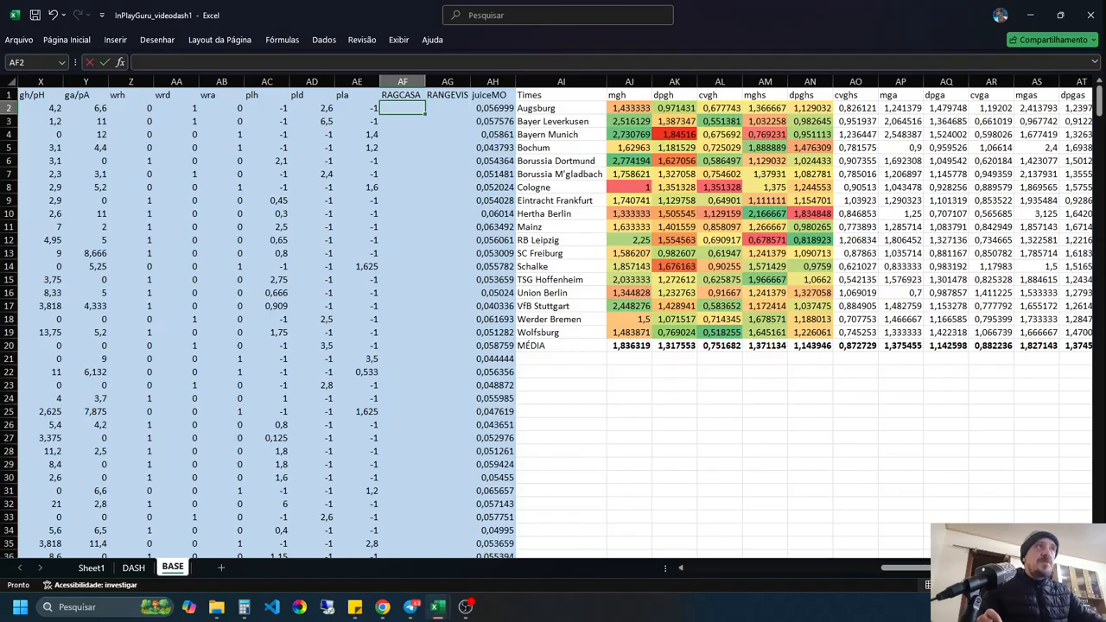
key("F2")
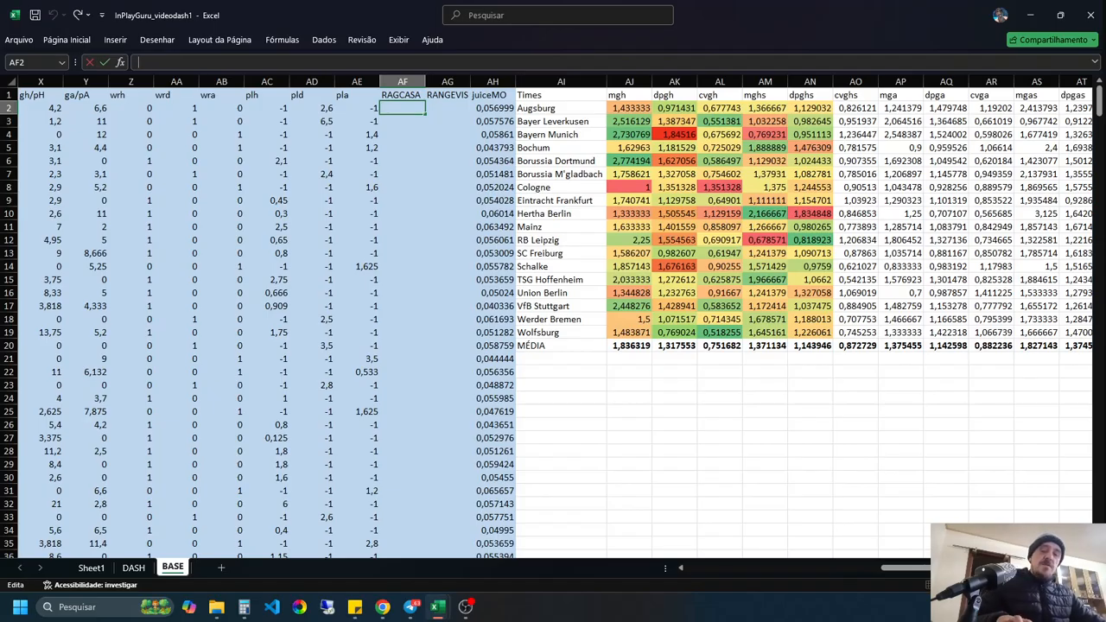
type("))))))))")
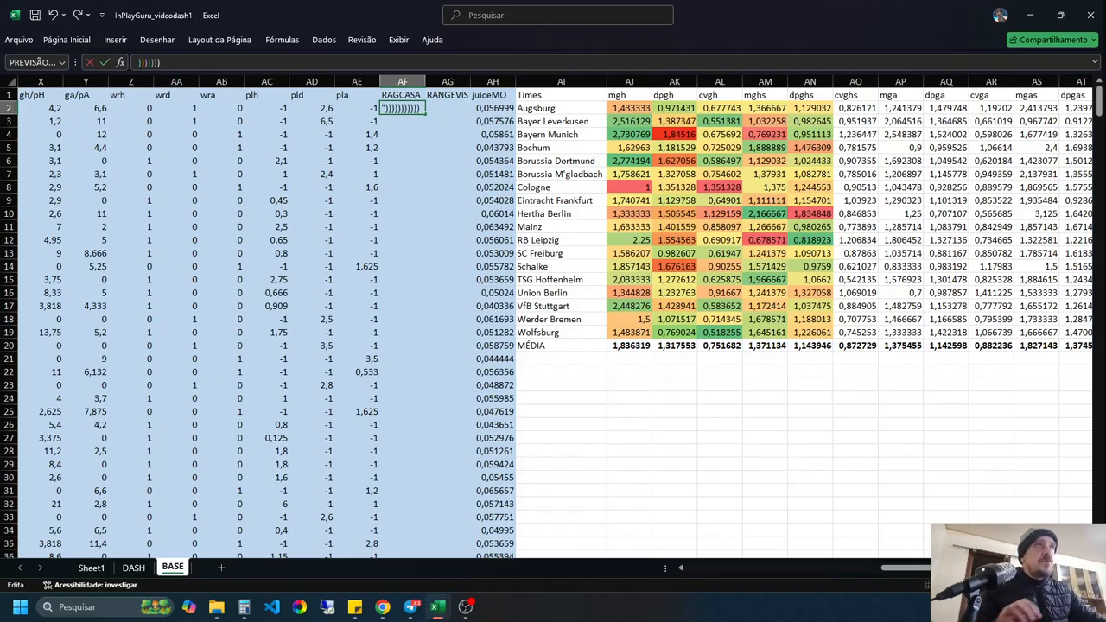
left_click(141, 63)
key("Left")
key("Left")
key("Left")
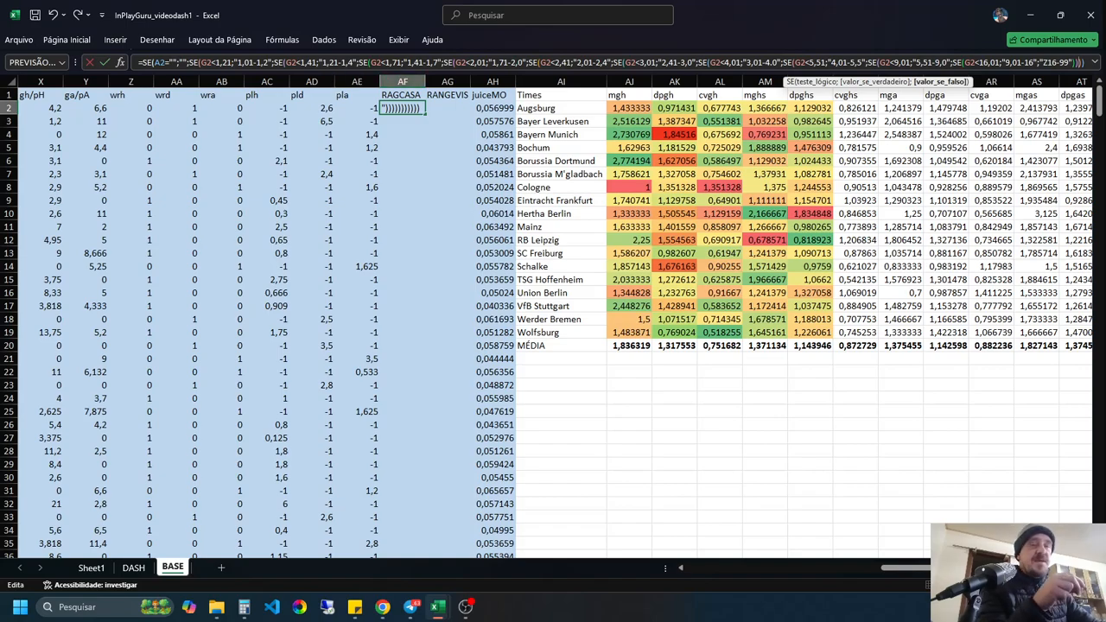
Step: Replace every G2 reference in the RAGCASA formula with the 3-Way: Home odds in J2 and enter the formula
scroll(554, 320, "left", 5)
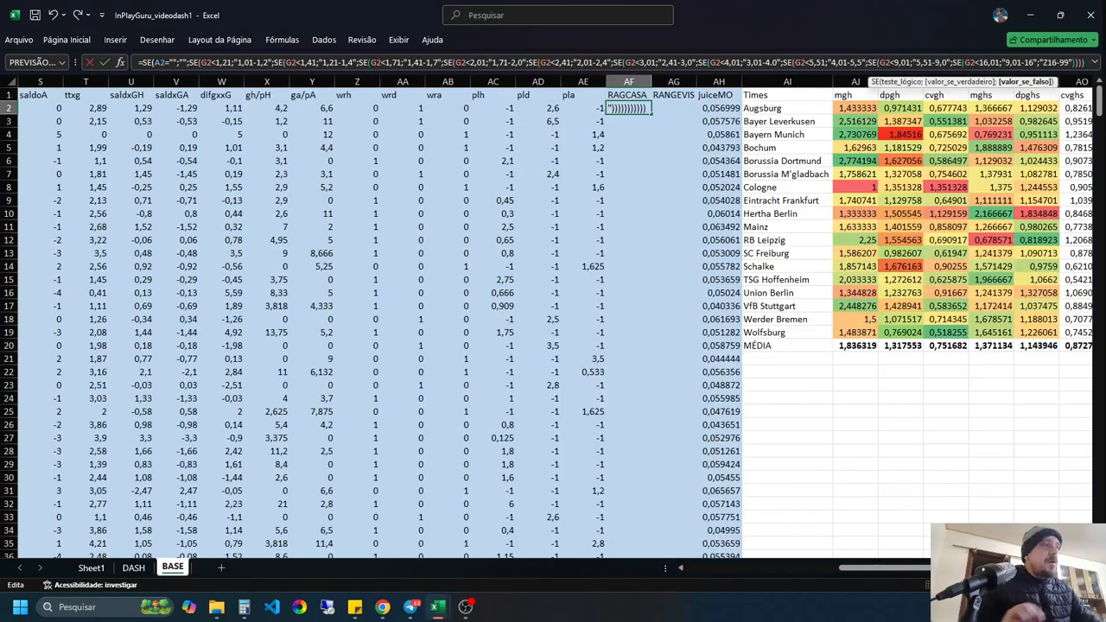
scroll(553, 320, "left", 10)
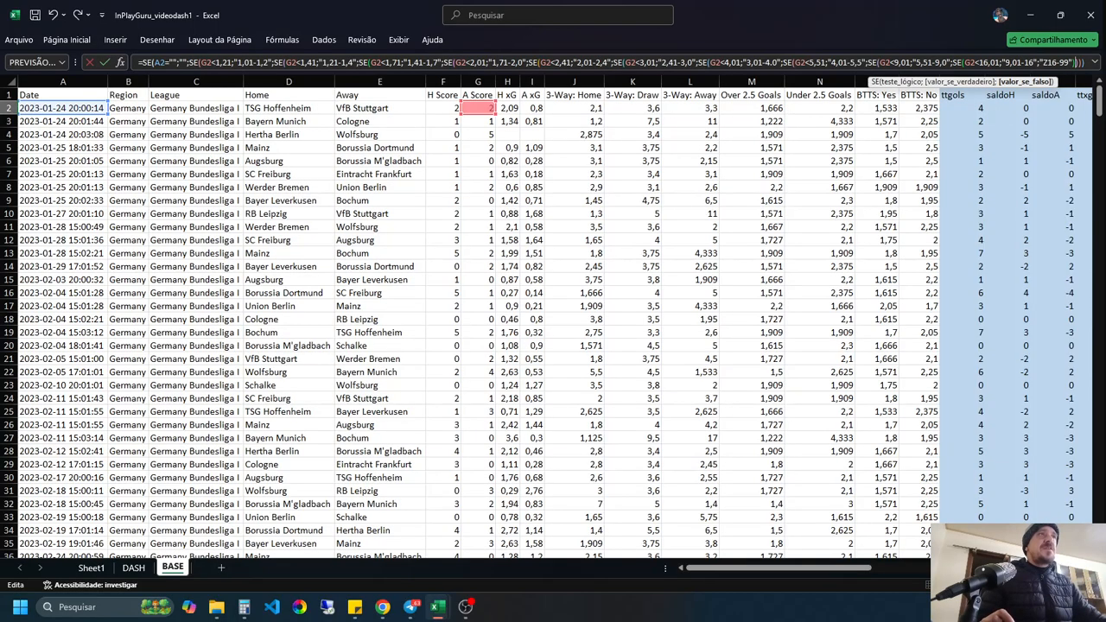
double_click(206, 62)
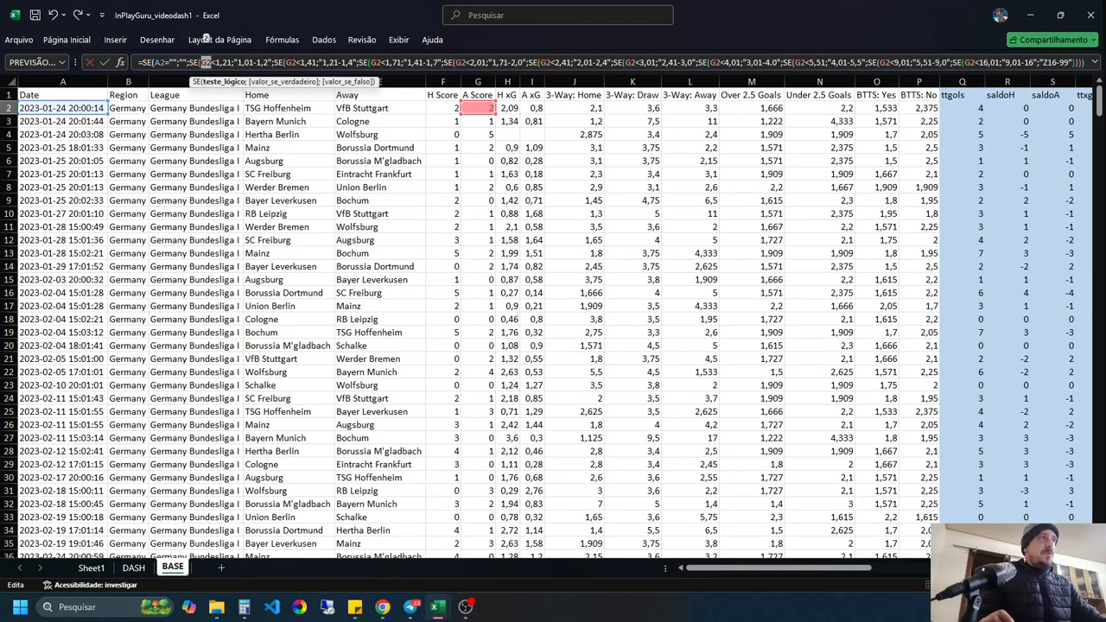
left_click(574, 108)
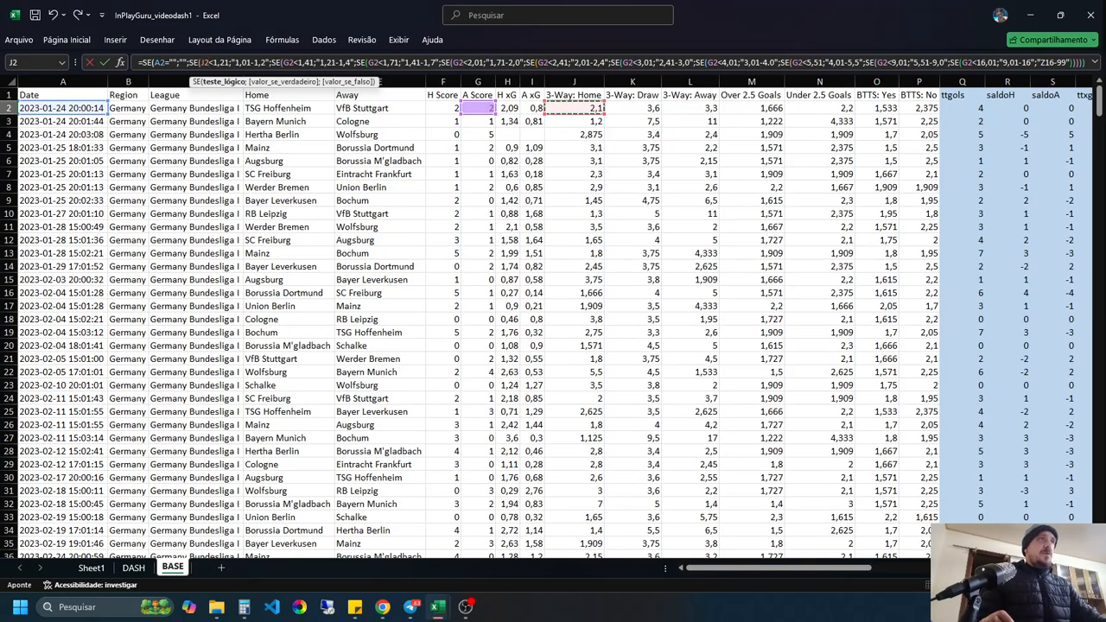
left_click_drag(478, 115, 574, 114)
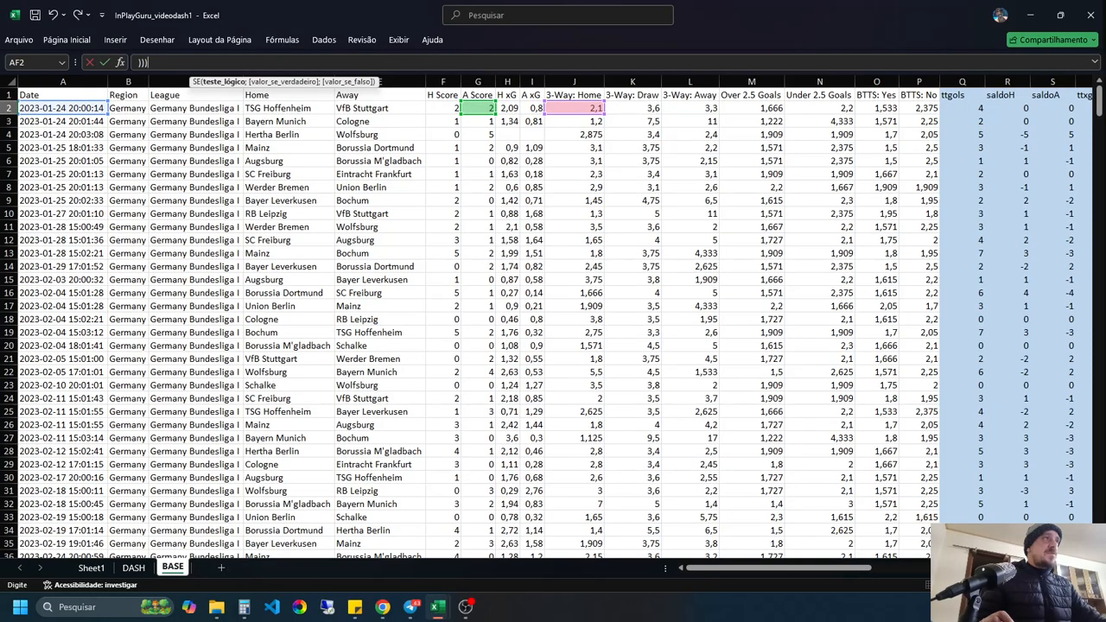
key("BackSpace")
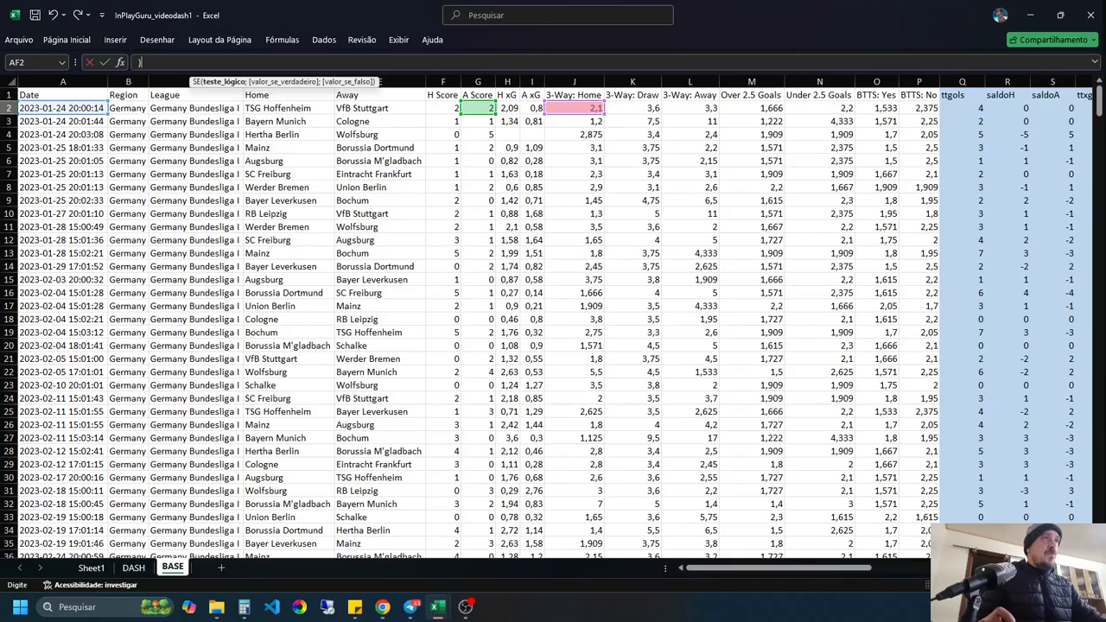
key("BackSpace")
key("BackSpace")
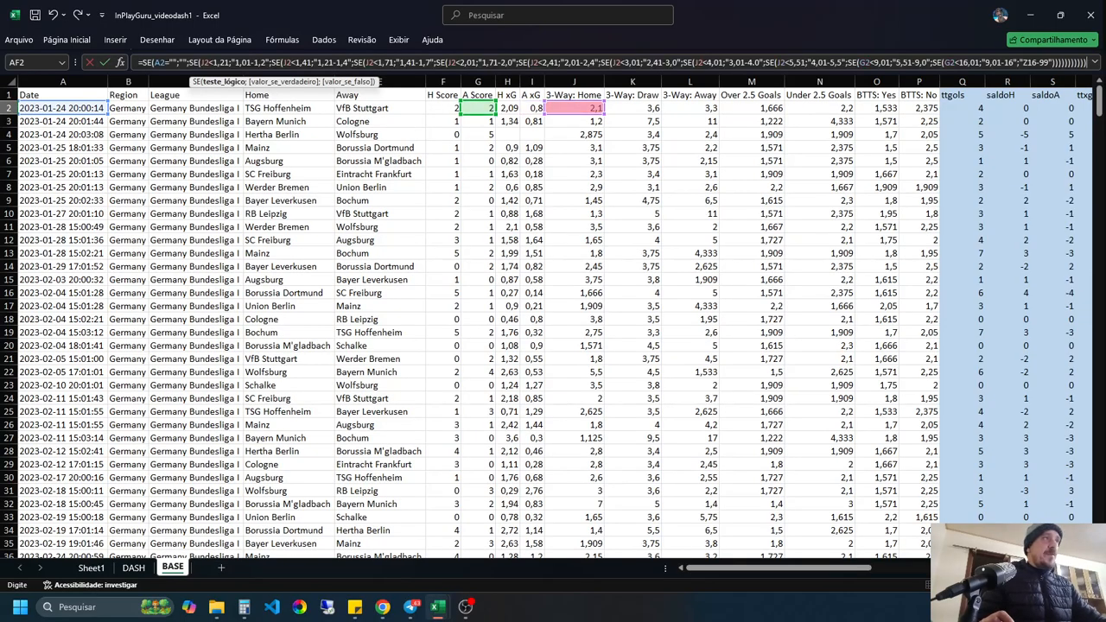
left_click_drag(478, 114, 573, 114)
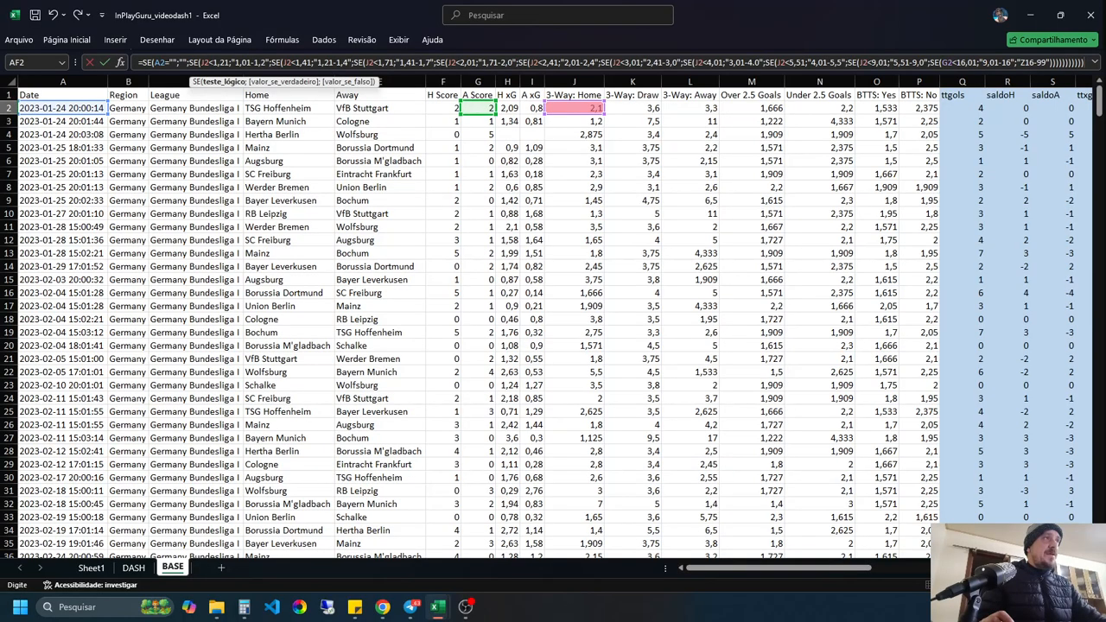
left_click_drag(478, 114, 573, 114)
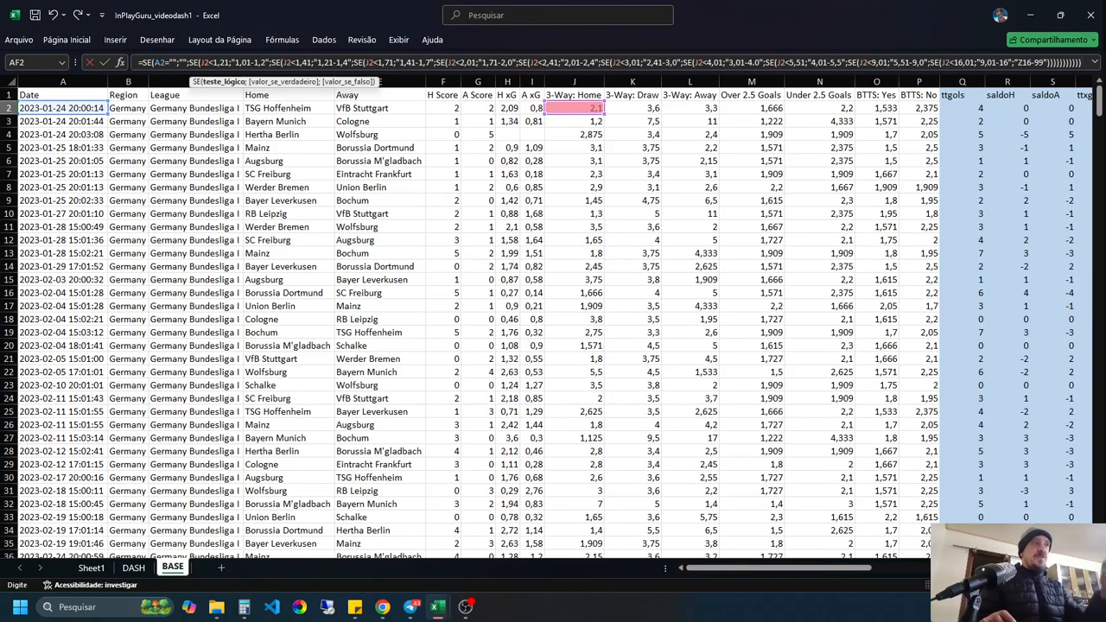
key("Return")
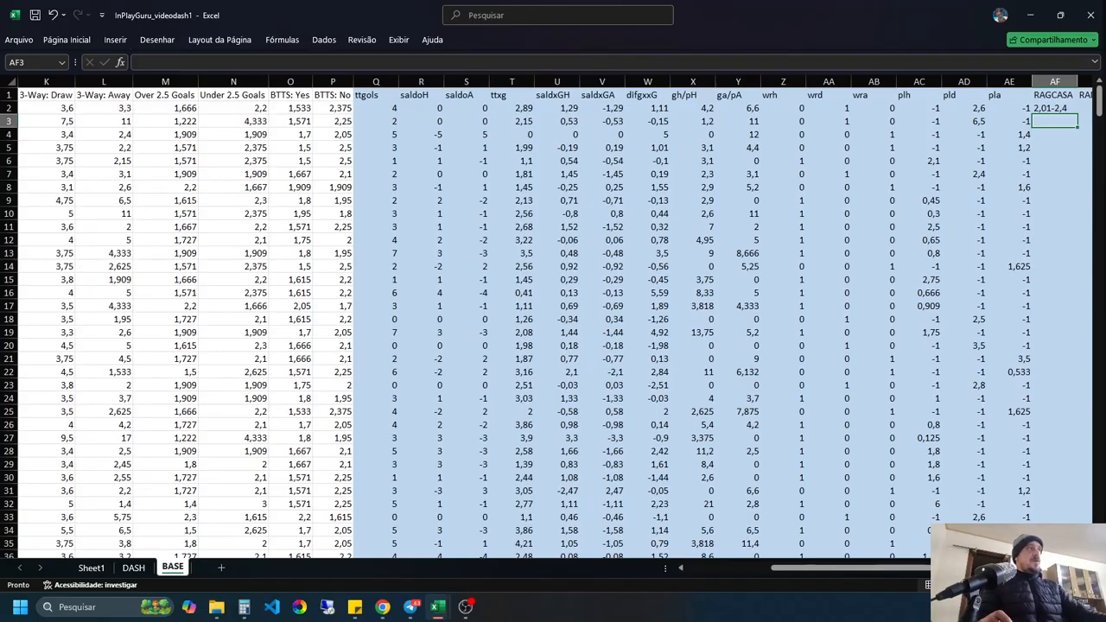
Step: Check the RAGCASA formula and its range in AF2 against the 3-Way: Home odds in J2
left_click(1055, 108)
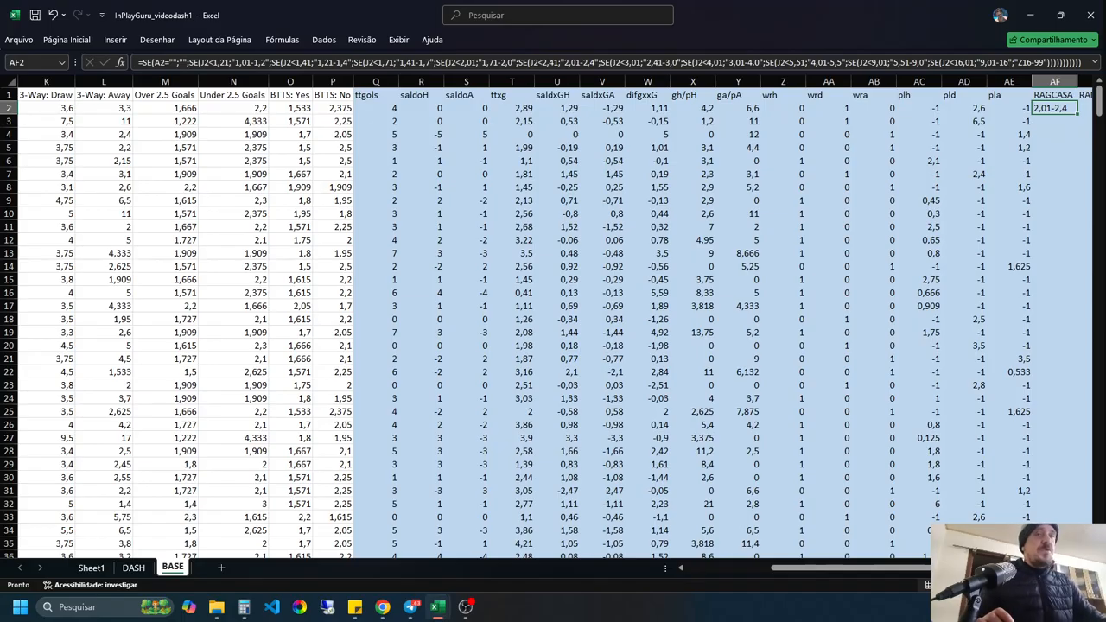
scroll(554, 320, "left", 5)
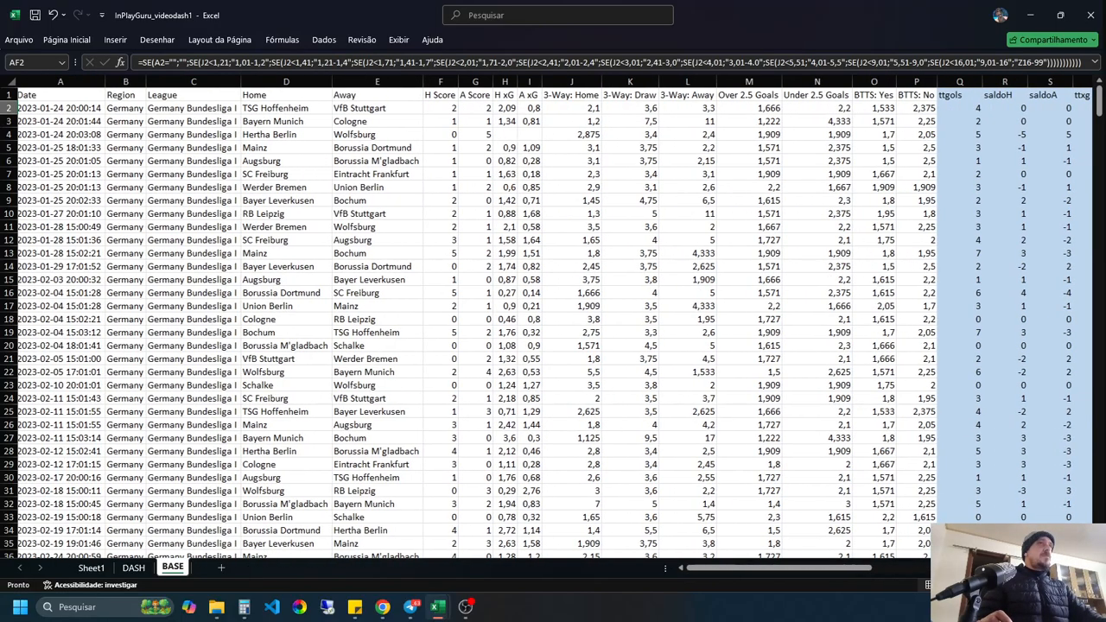
left_click(575, 108)
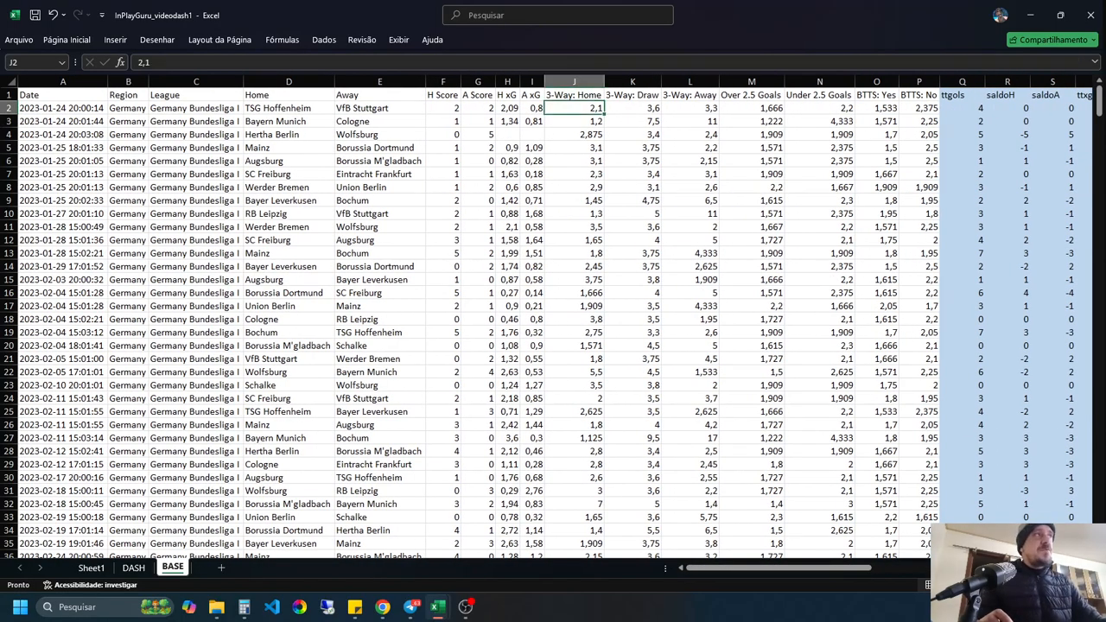
Step: Fill the RAGCASA odds-range formula from AF2 down the whole column on the BASE sheet
scroll(553, 320, "right", 6)
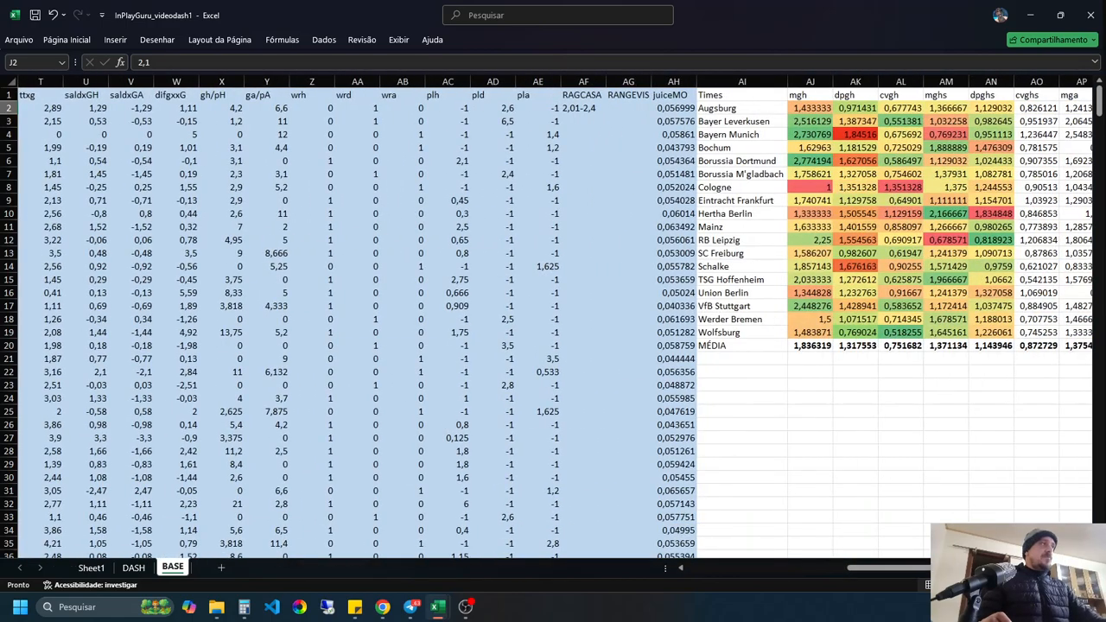
left_click(584, 108)
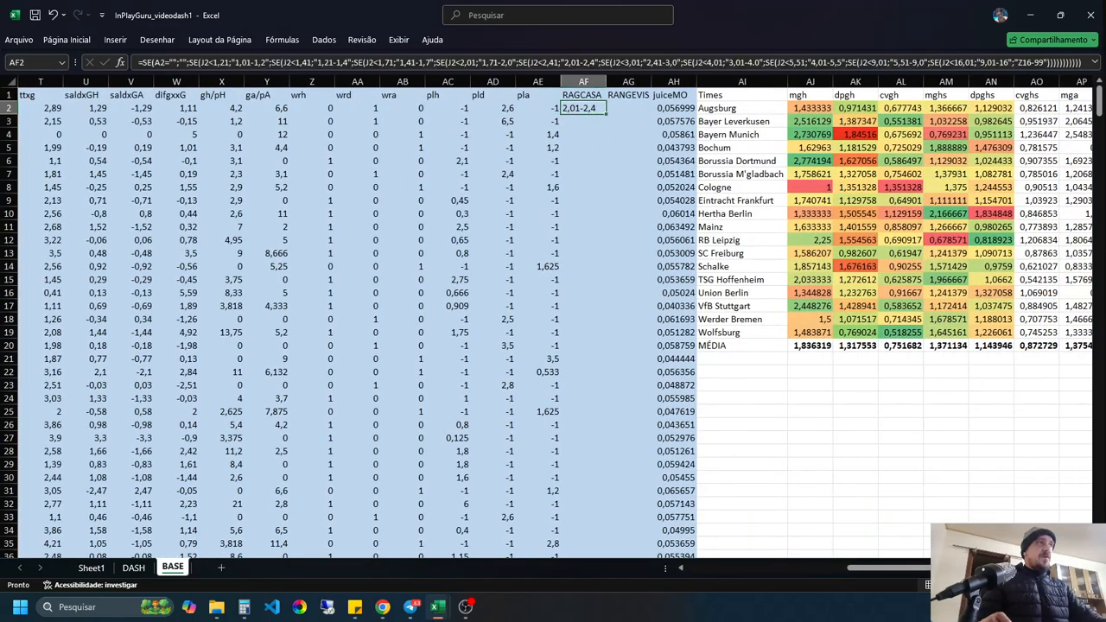
double_click(606, 114)
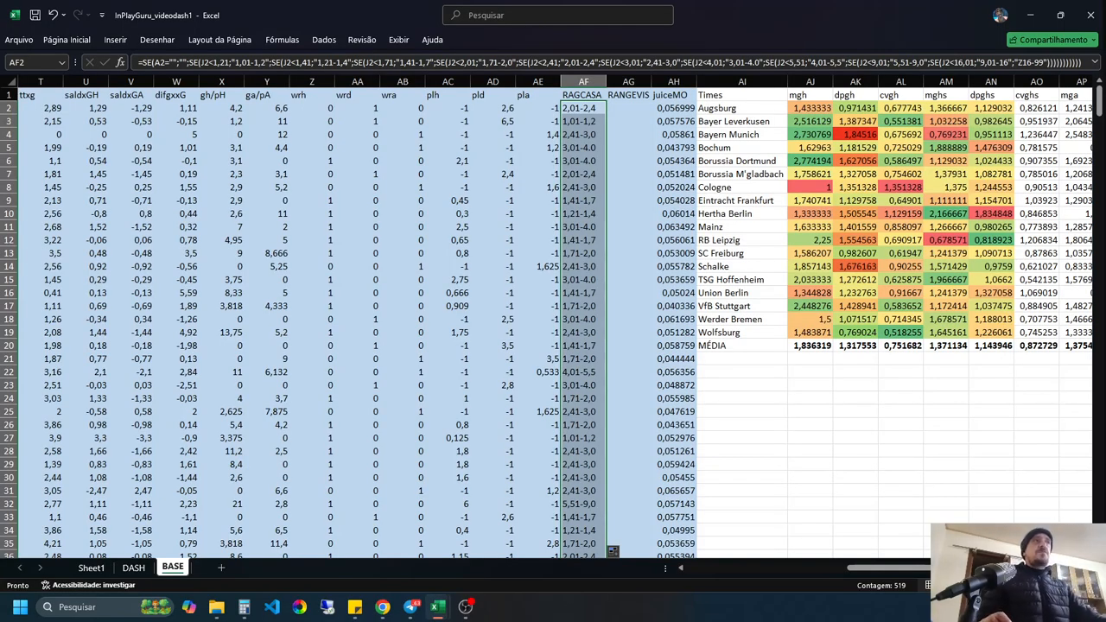
left_click(743, 411)
Step: Insert the copied nested SE odds-range formula into AG2, the first data cell of the RANGEVIS column
left_click(585, 108)
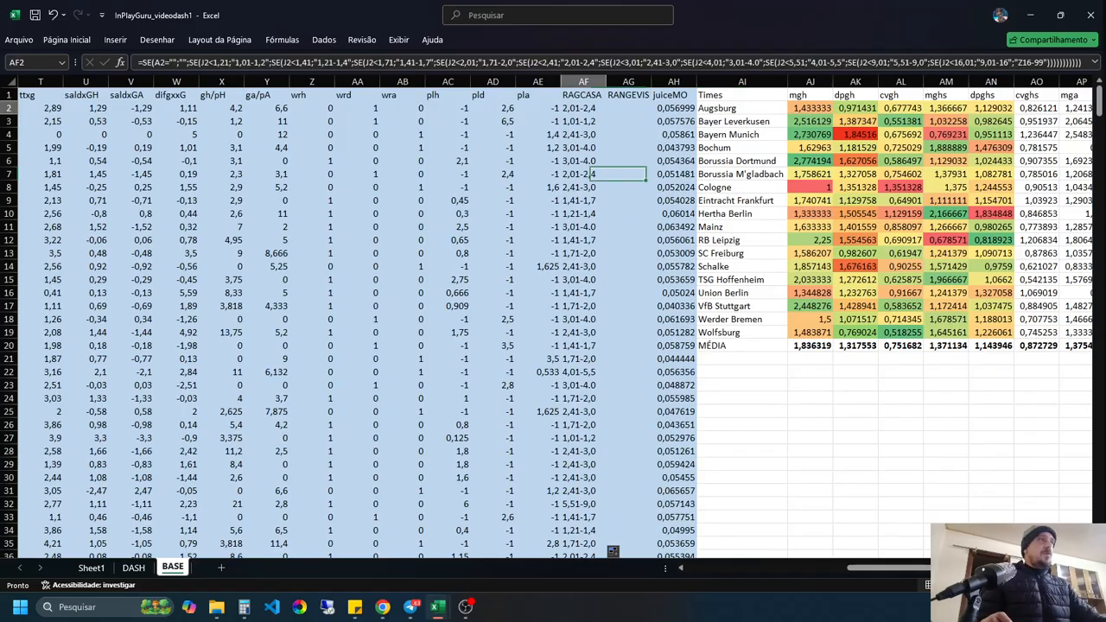
left_click(629, 108)
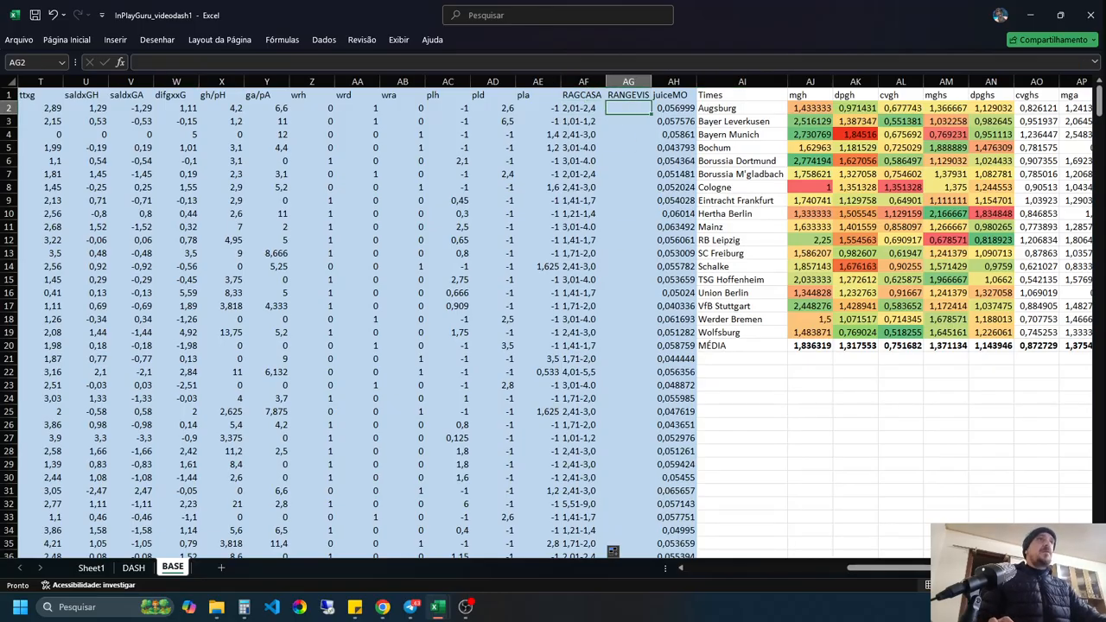
left_click(180, 62)
key("ctrl+v")
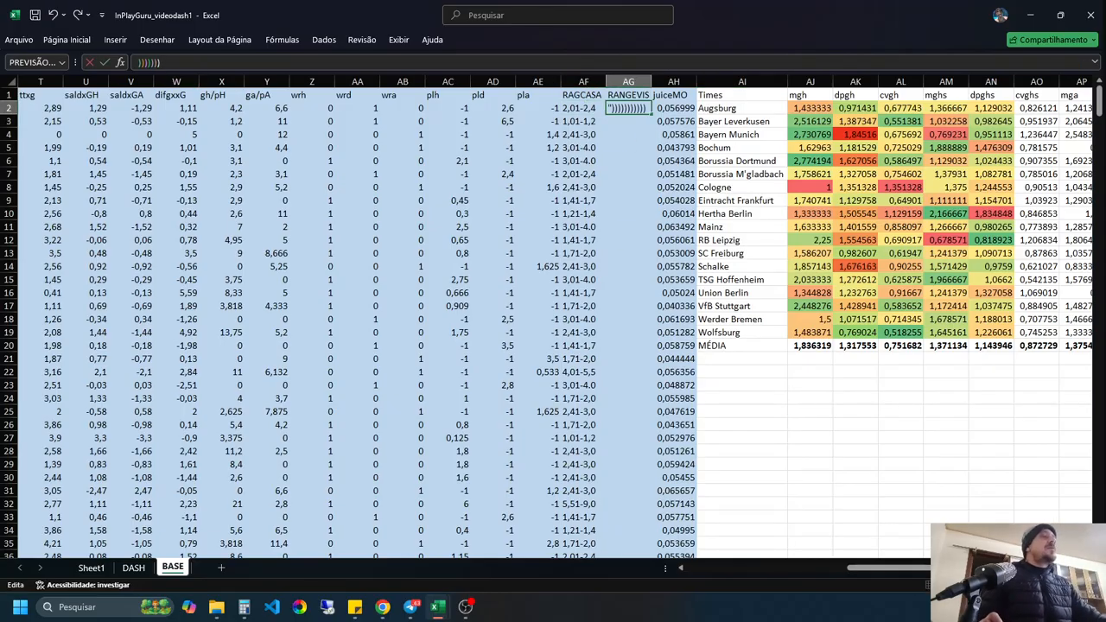
key("Left")
key("Left")
key("Left")
key("Left")
key("Left")
key("Left")
key("Left")
key("Left")
key("Left")
key("Left")
key("Left")
key("Left")
key("Left")
key("Left")
key("Left")
key("Left")
key("Left")
key("Left")
key("Left")
key("Left")
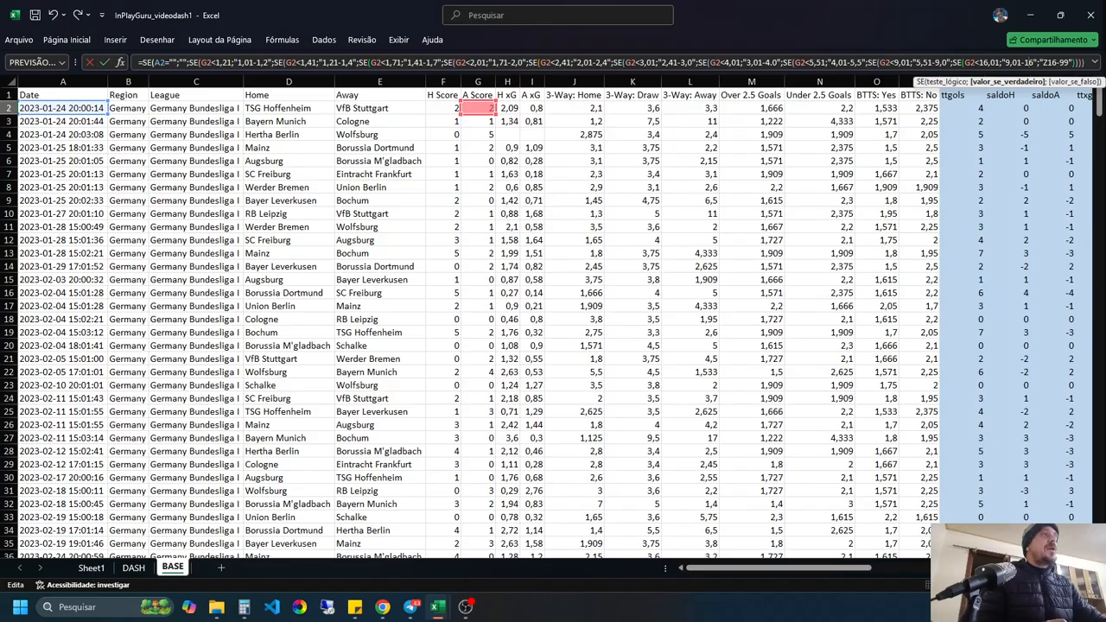
Step: Repoint the odds references in the AG2 formula to L2, the 3-Way: Away odds, and commit the formula
left_click_drag(480, 114, 690, 114)
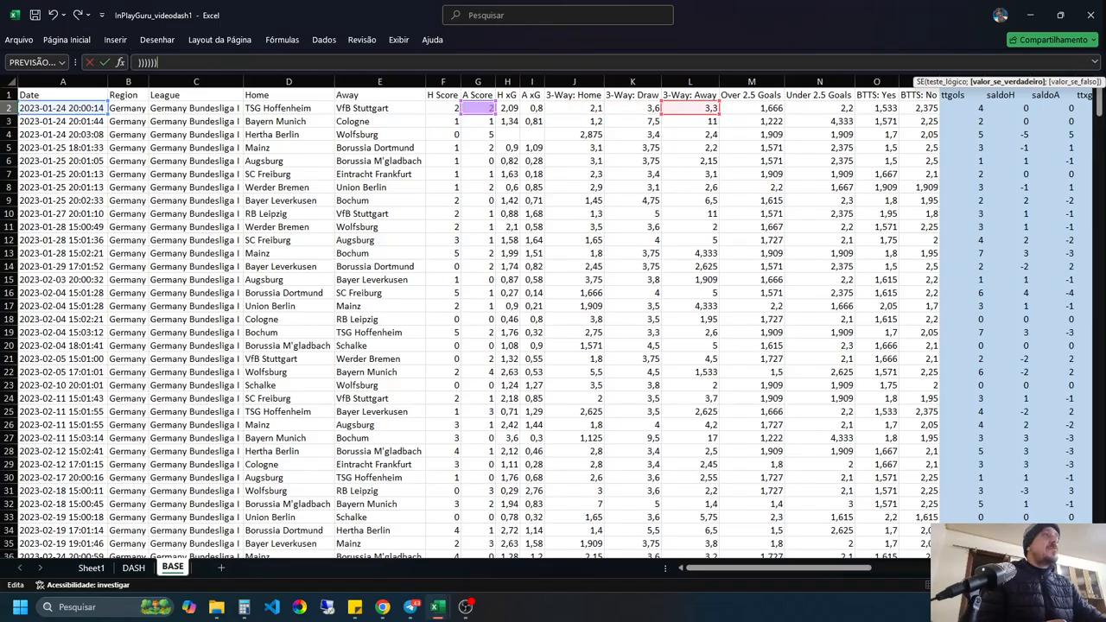
left_click_drag(480, 114, 632, 114)
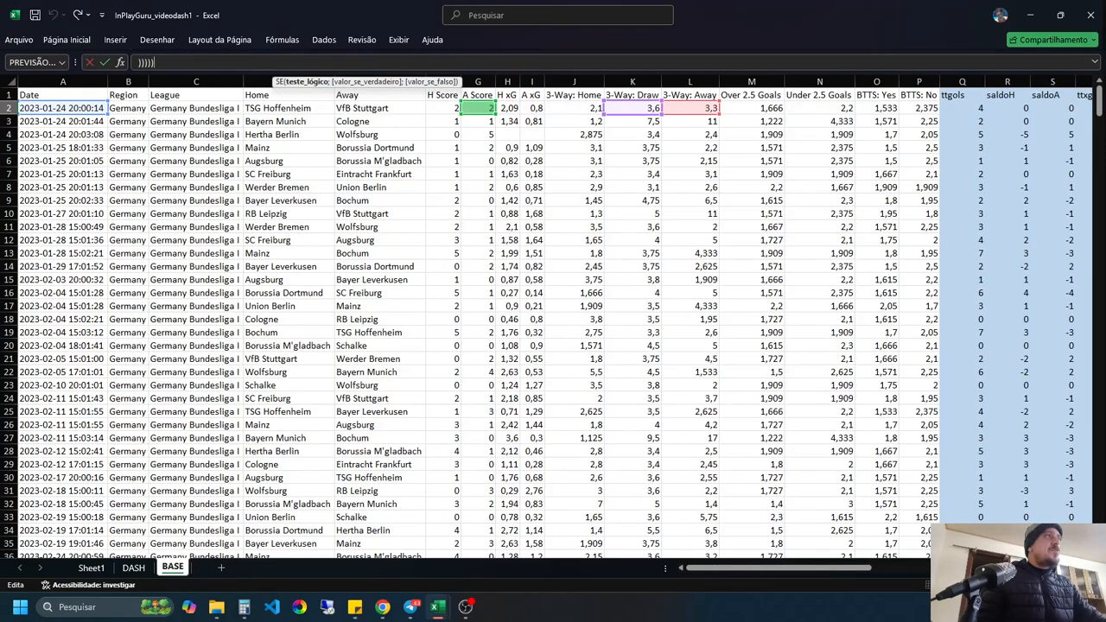
key("BackSpace")
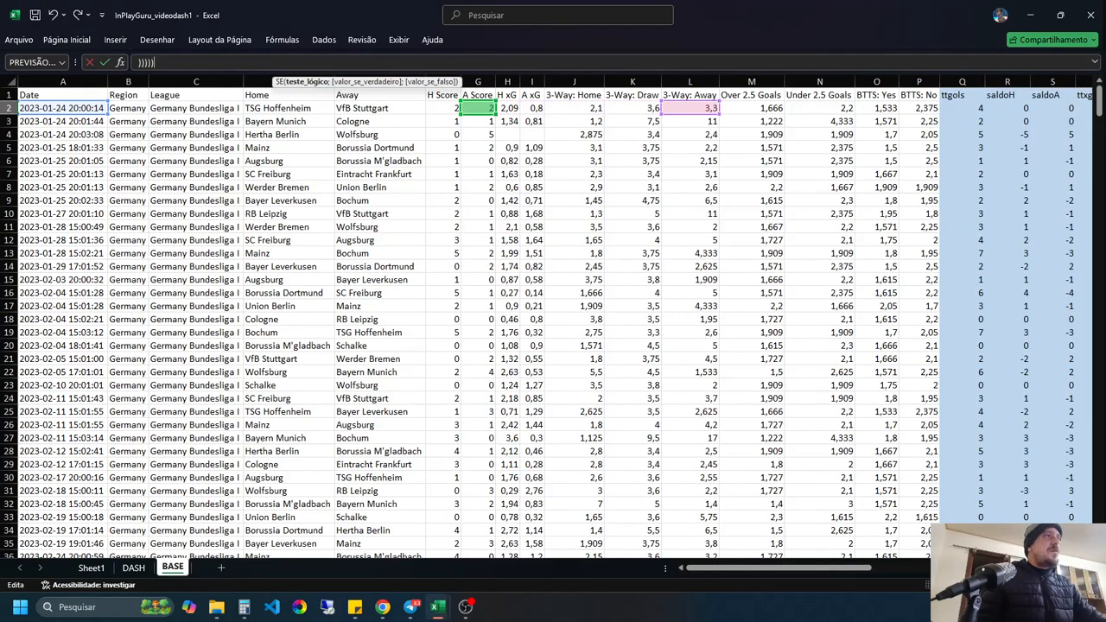
key("BackSpace")
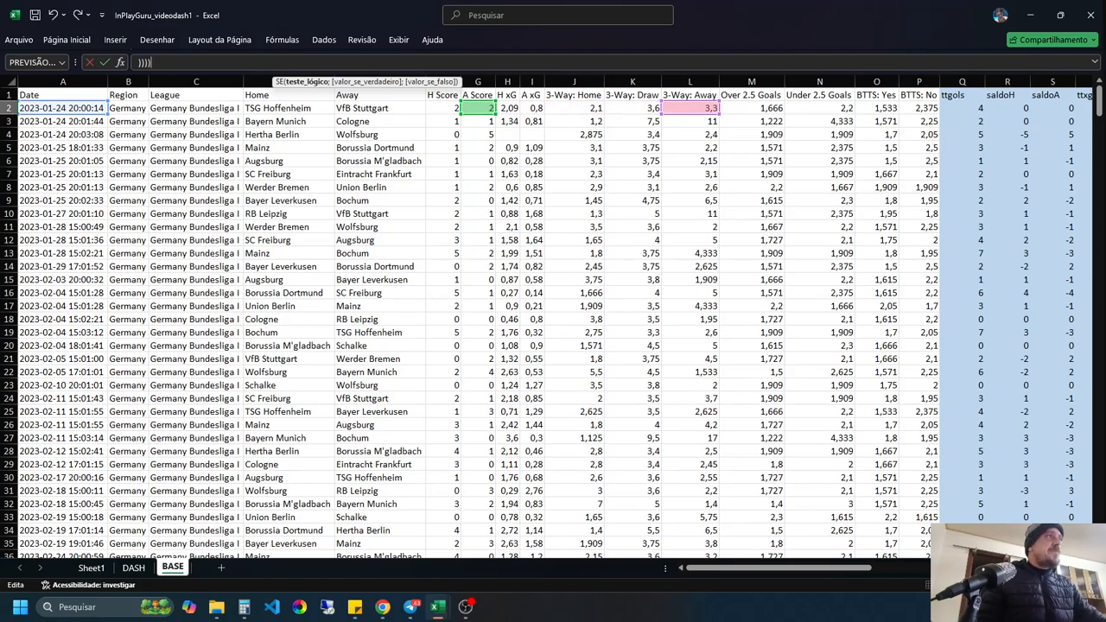
key("BackSpace")
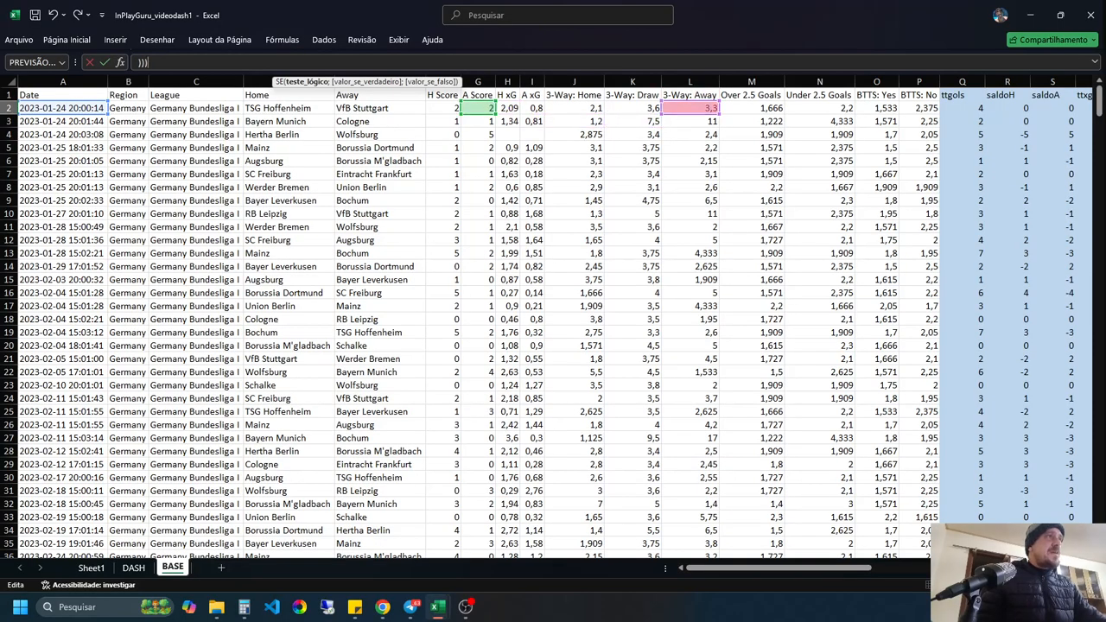
key("BackSpace")
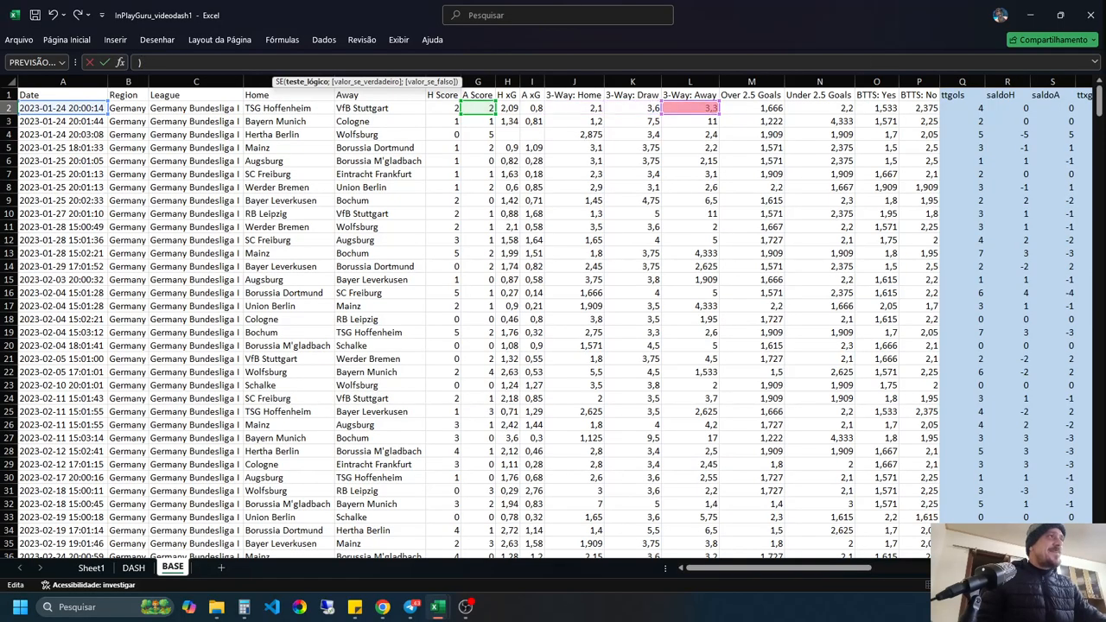
key("BackSpace")
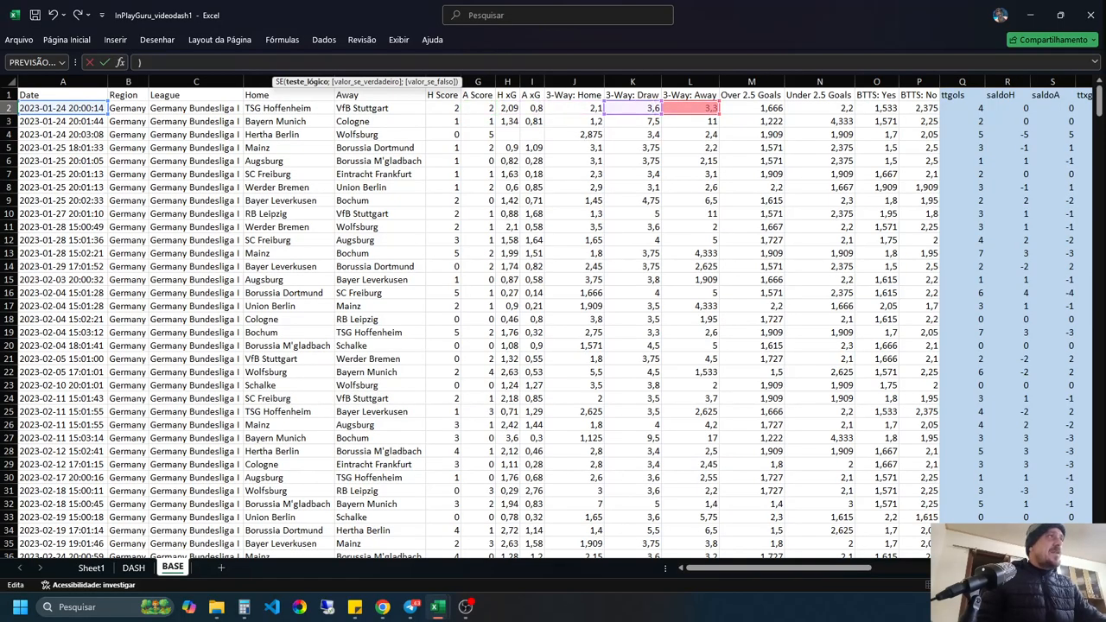
mouse_move(465, 607)
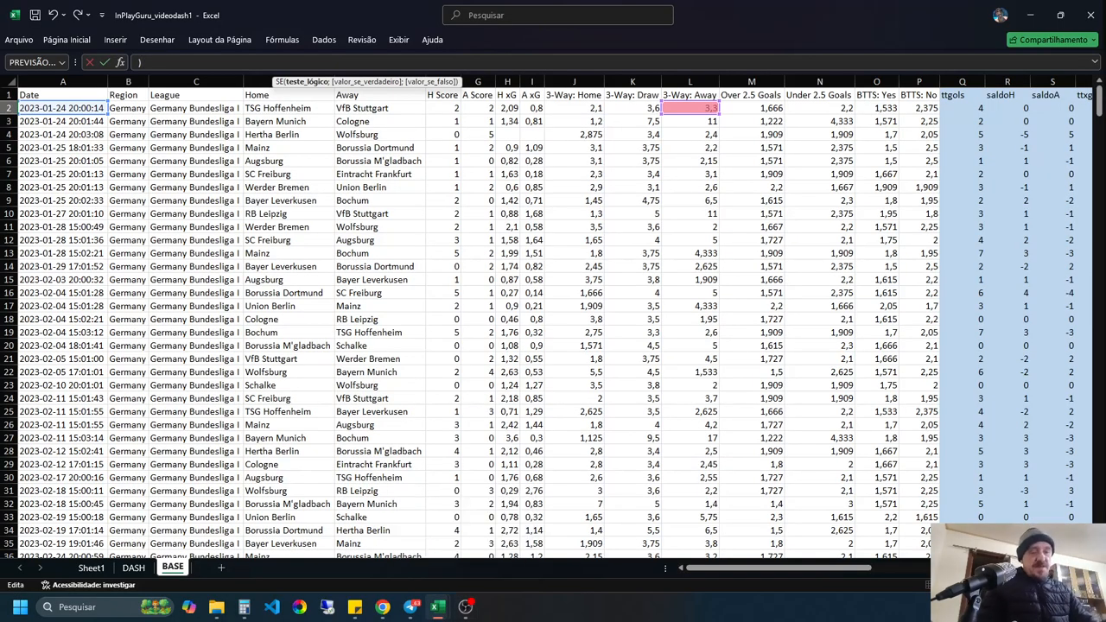
key("Return")
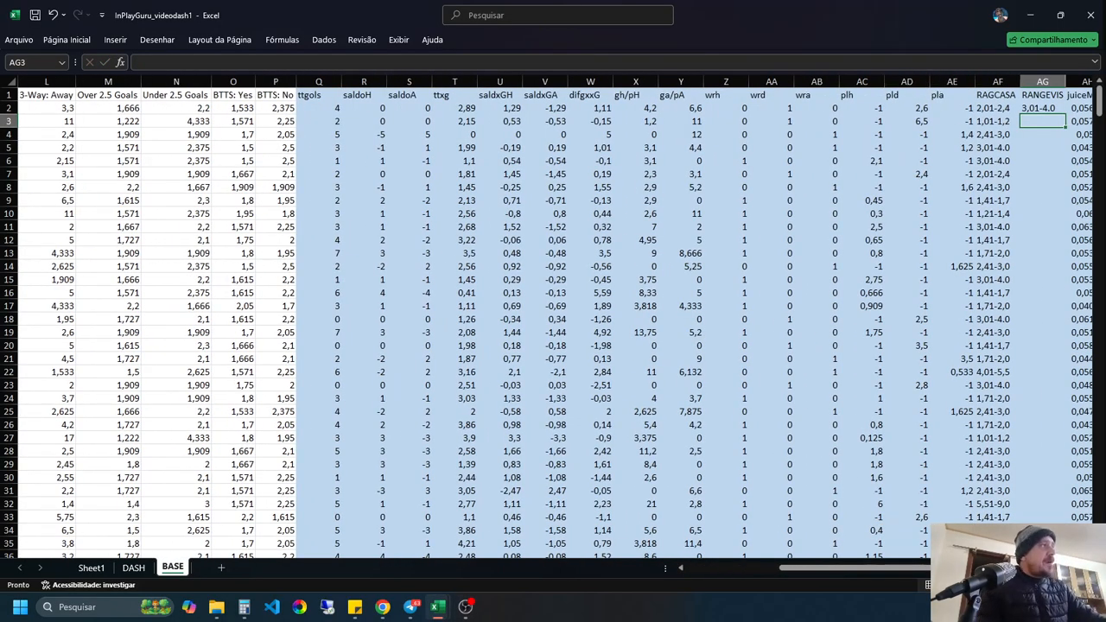
Step: Check the away odds in L2 and fill the AG2 formula down the RANGEVIS column
left_click_drag(821, 568, 721, 568)
left_click(691, 108)
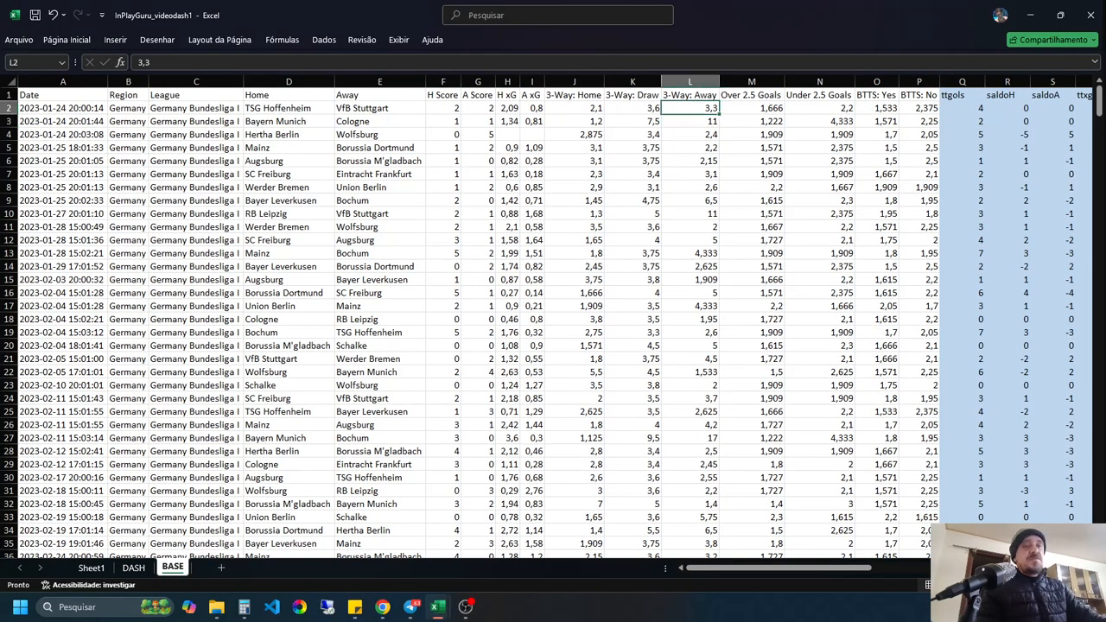
left_click_drag(769, 568, 928, 568)
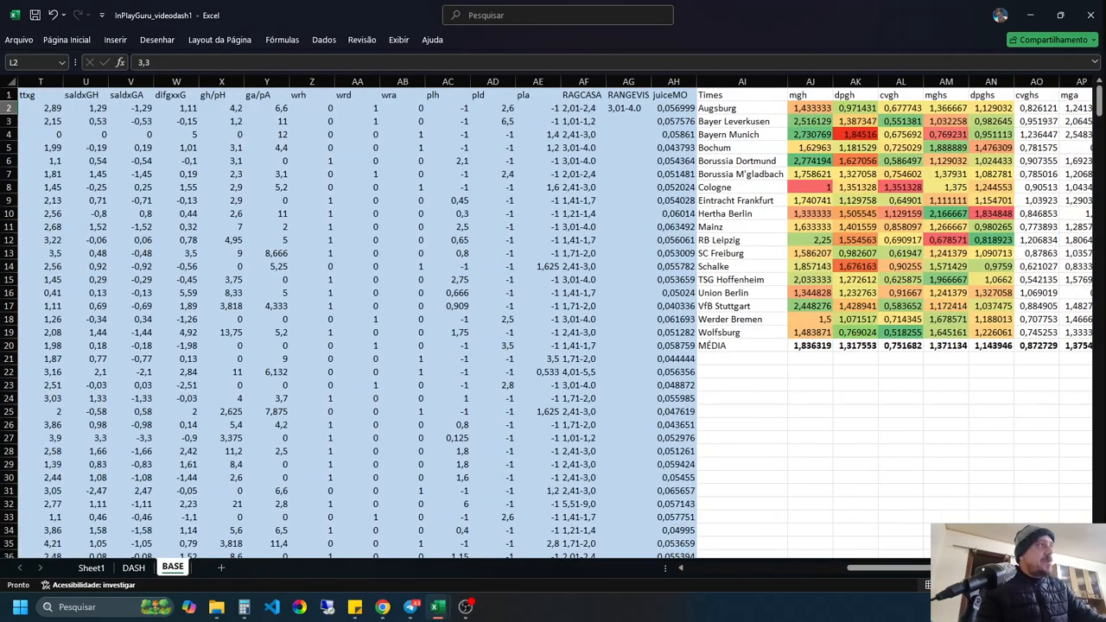
left_click(629, 108)
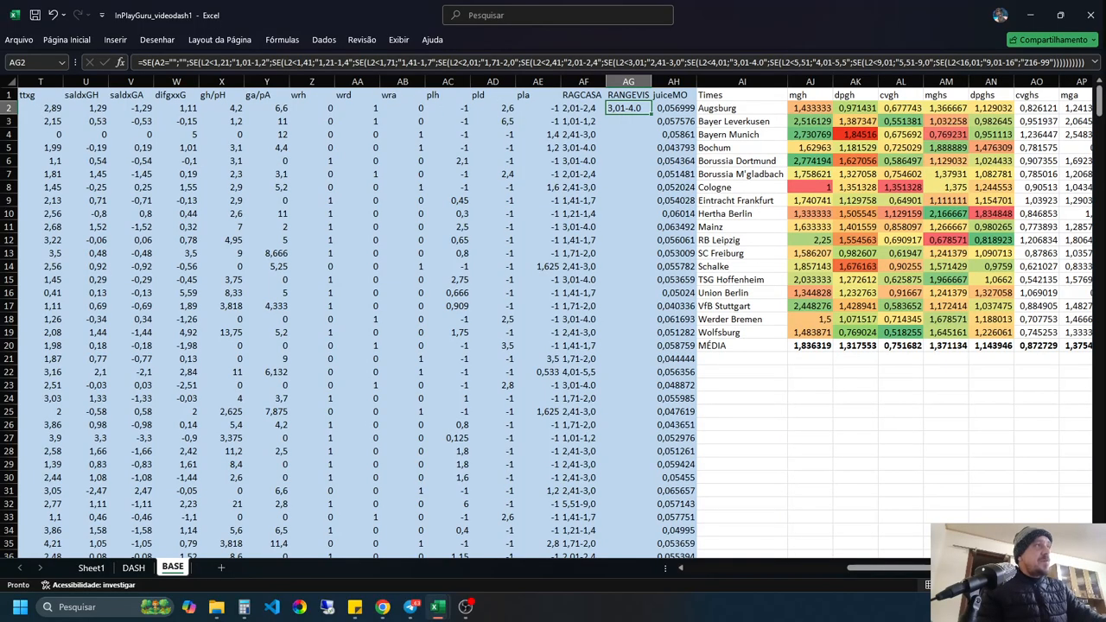
double_click(650, 114)
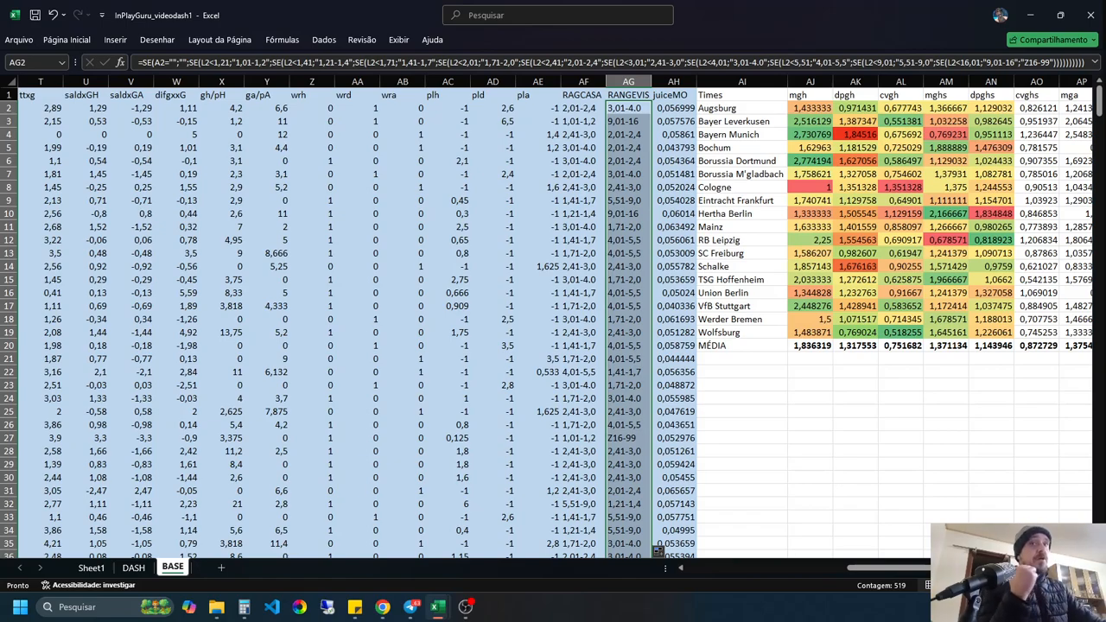
left_click(448, 359)
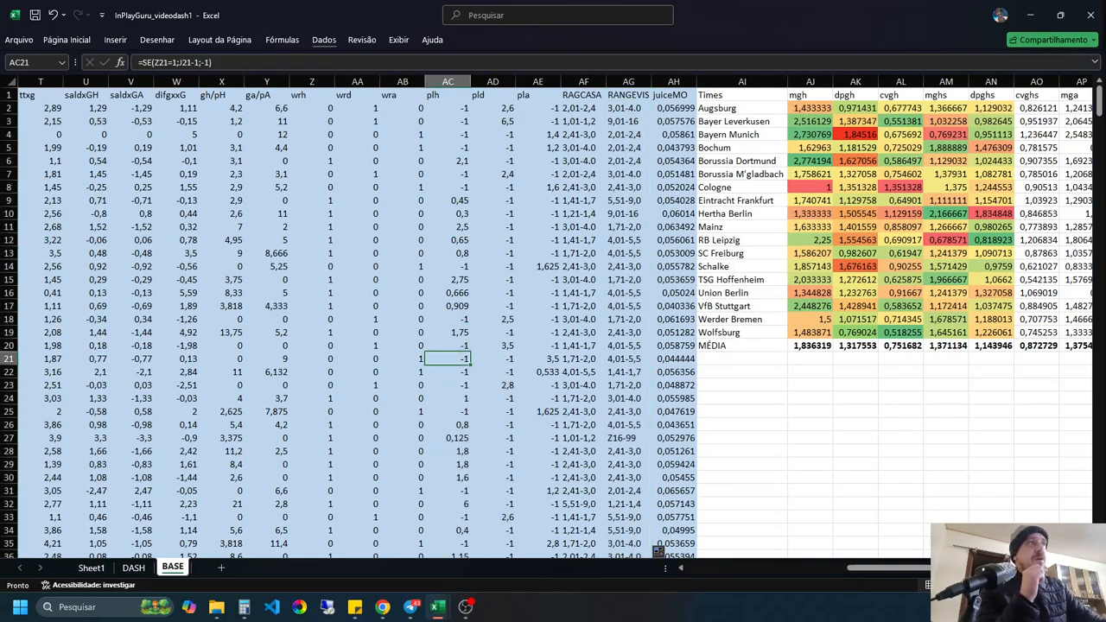
Step: Refresh all of the workbook's data and show the pivot tables on the DASH sheet
left_click(324, 40)
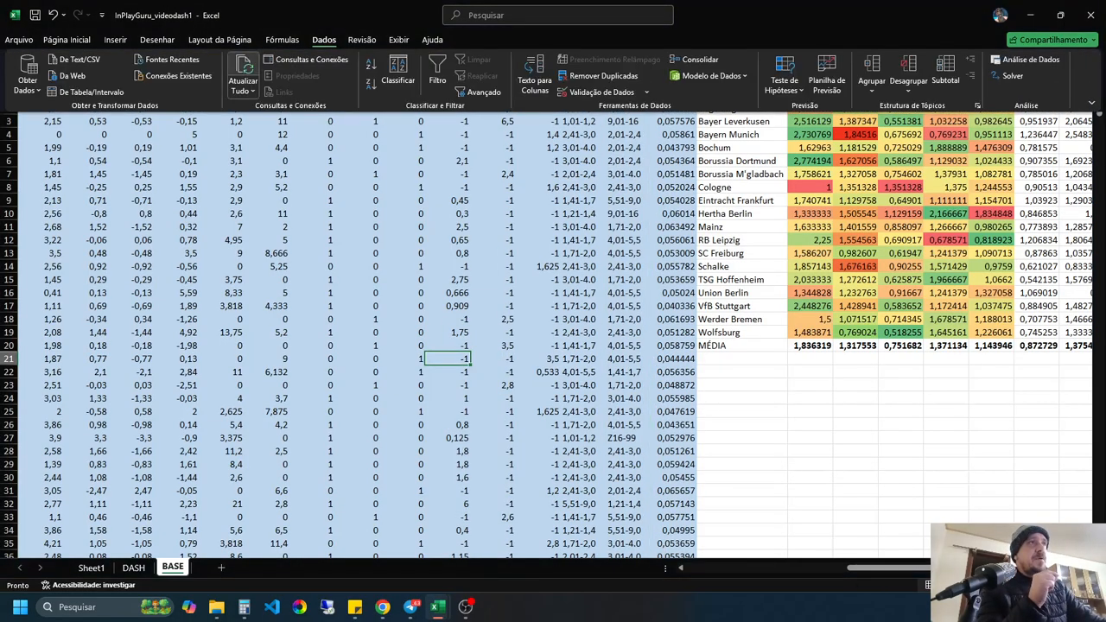
left_click(246, 68)
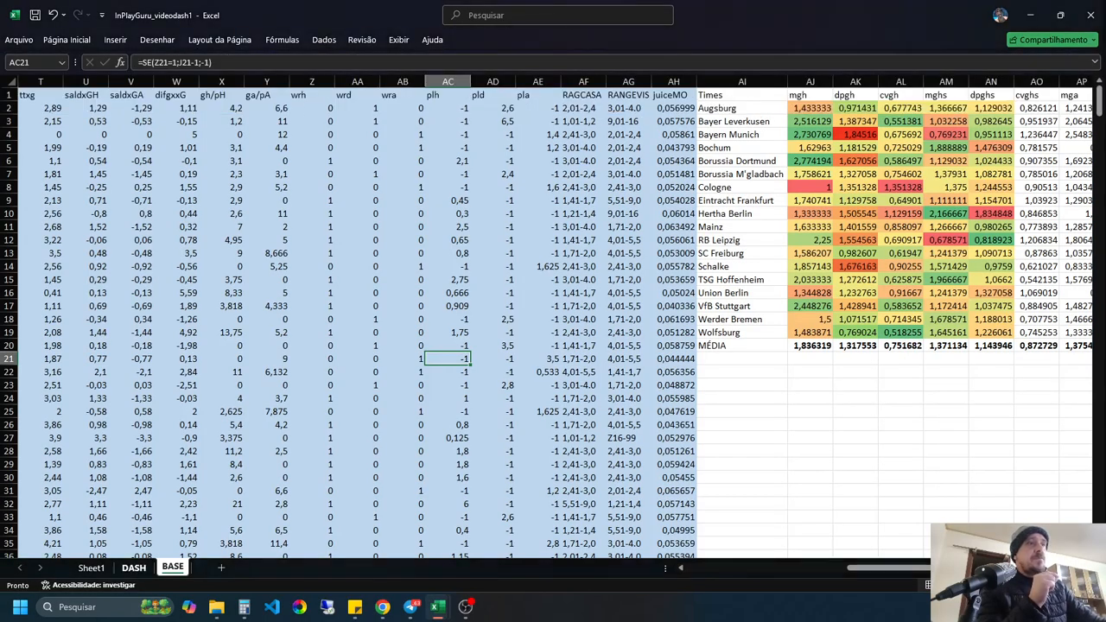
left_click(134, 568)
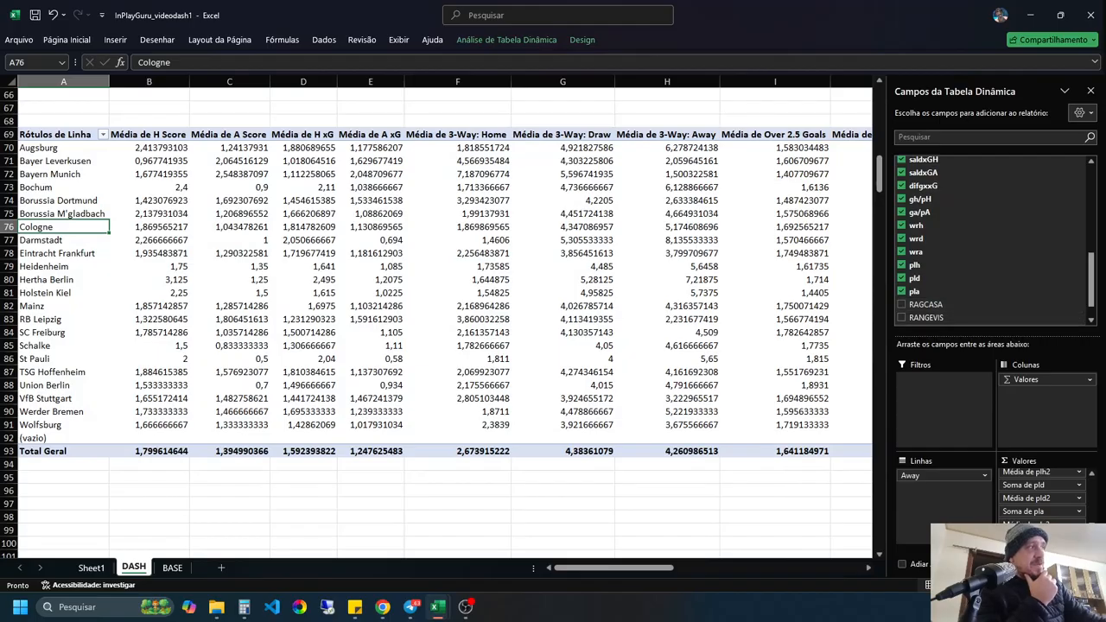
Step: Review the juiceMO column and the match data on the BASE sheet, and return to the DASH sheet
left_click(172, 568)
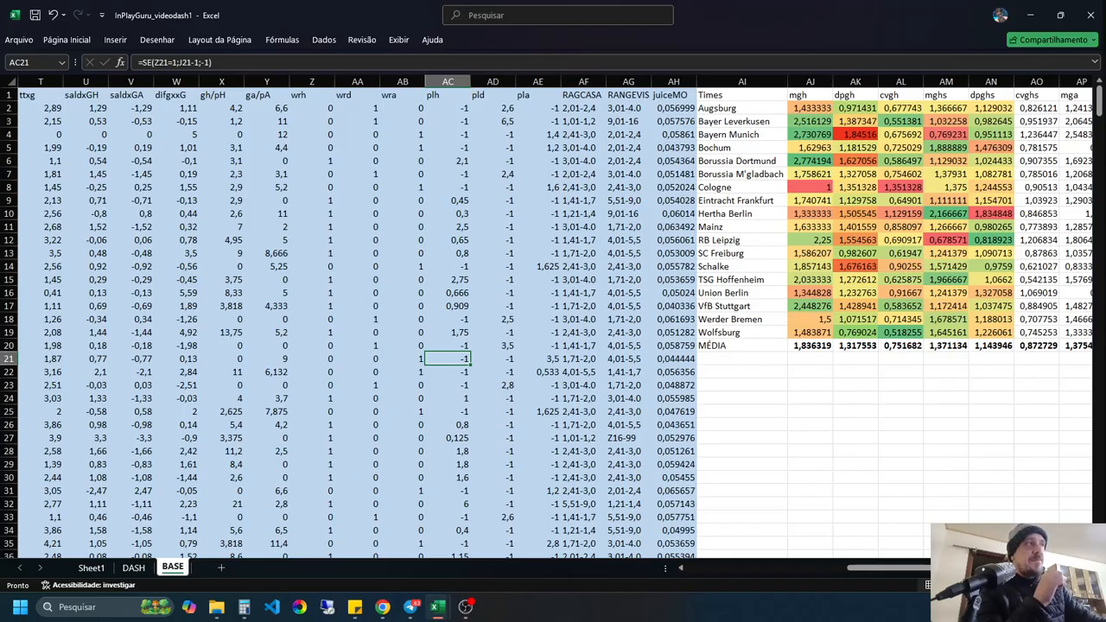
left_click(674, 81)
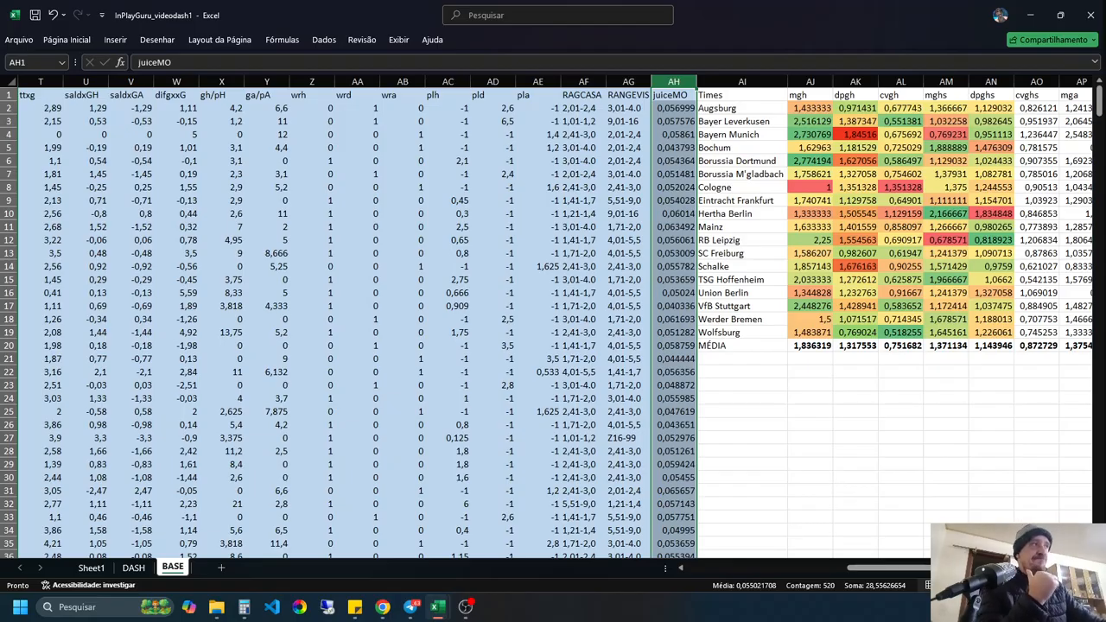
scroll(553, 320, "left", 6)
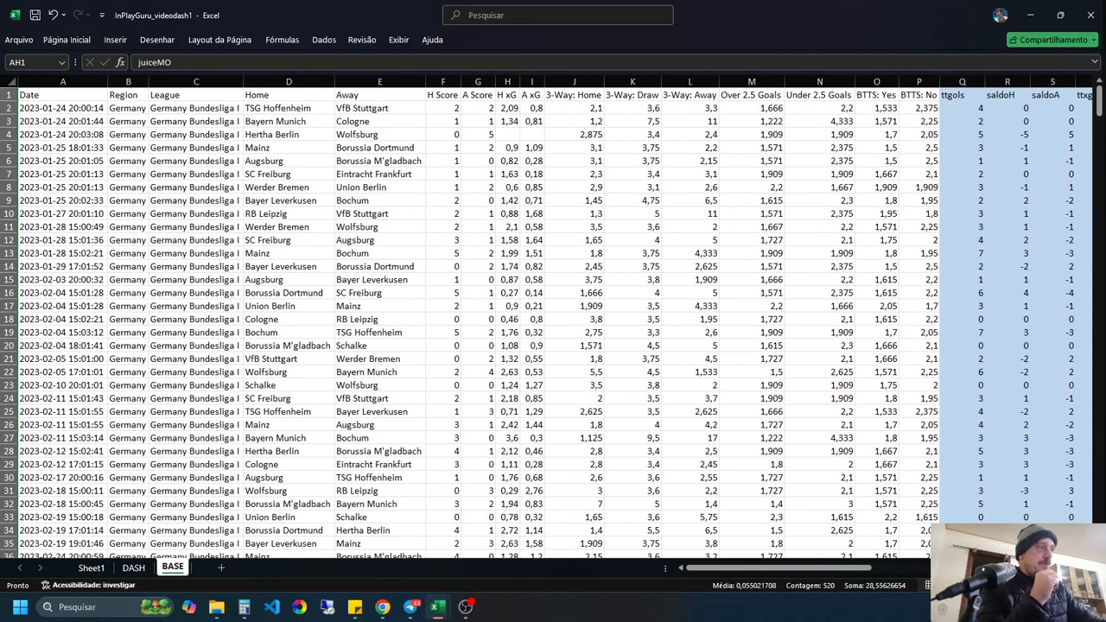
key("ctrl+Page_Up")
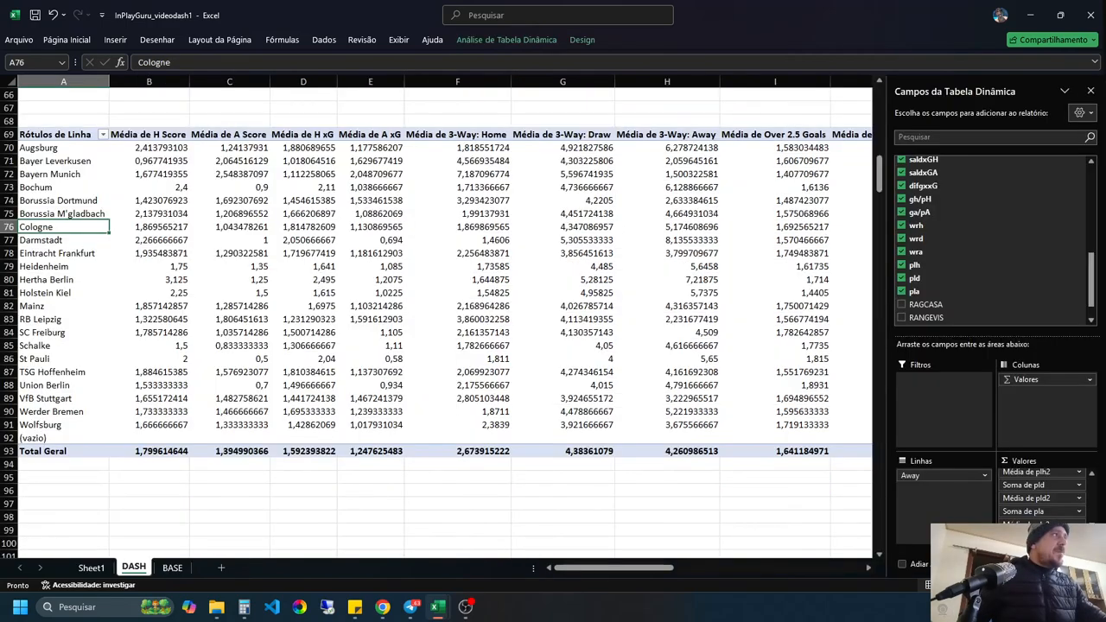
Step: Close the pivot table field list and go to the empty area around F35 on the DASH sheet
left_click(1090, 90)
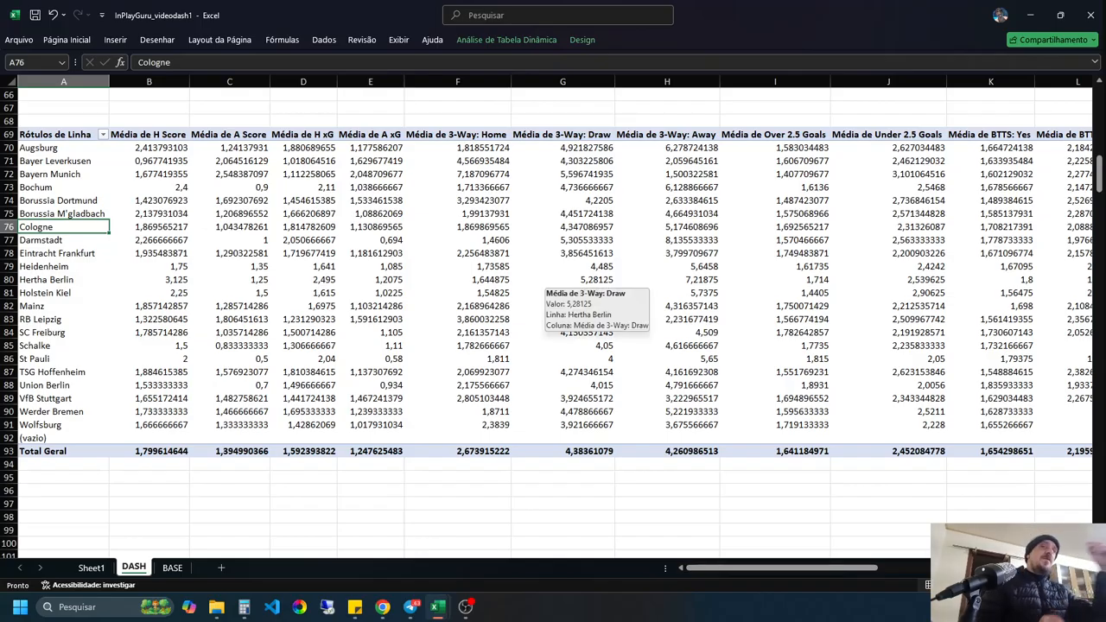
key("ctrl+z")
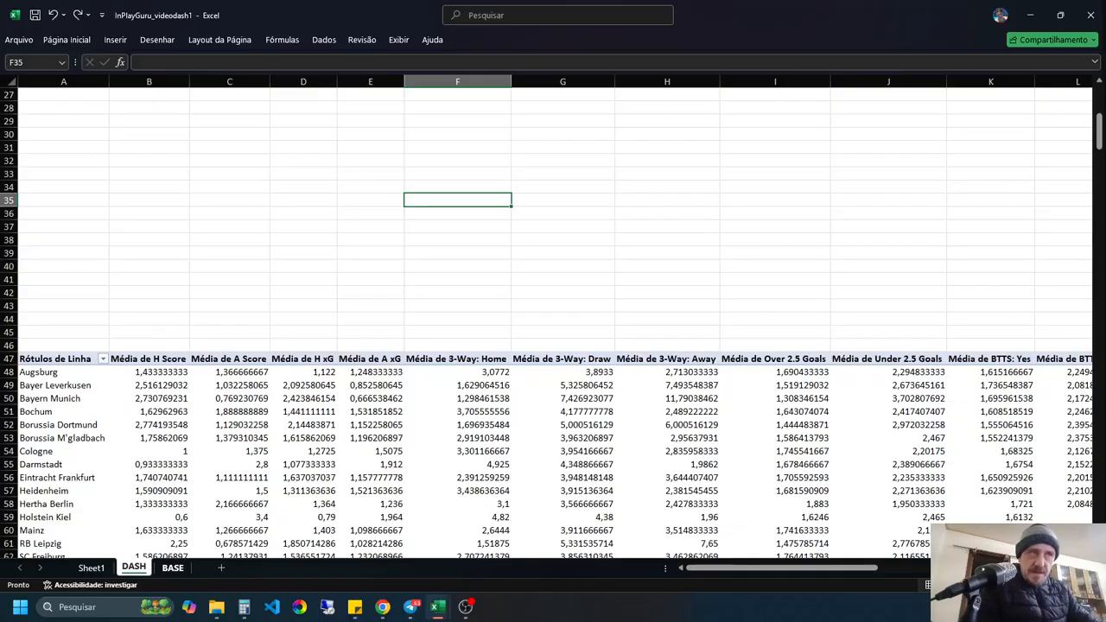
left_click(173, 568)
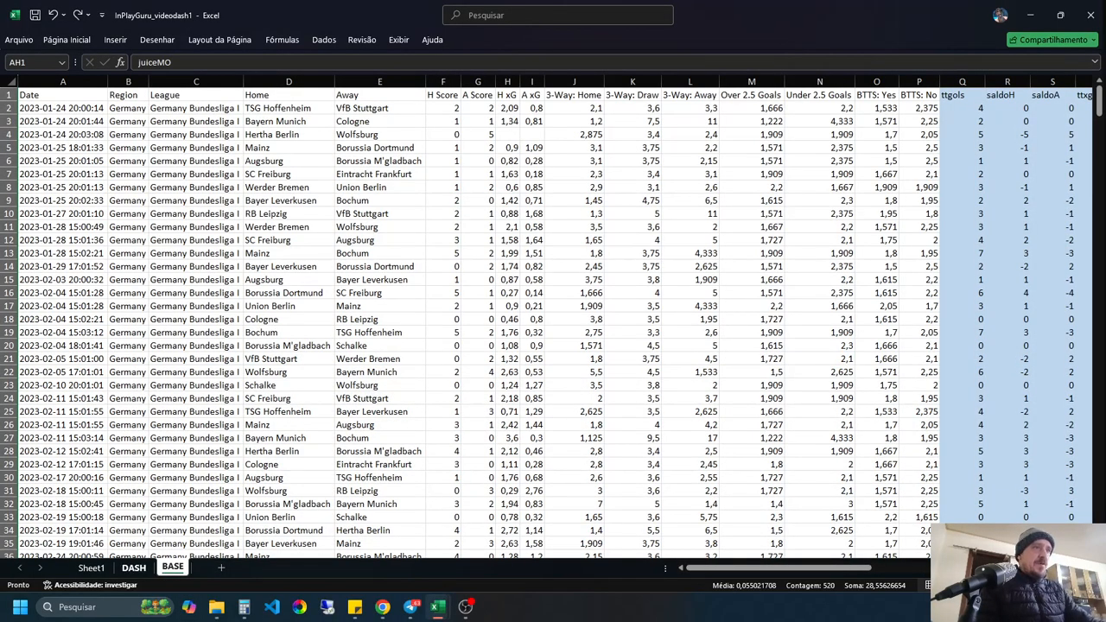
left_click(134, 568)
Step: Switch to the BRA1DASHv25 workbook, review the home and away statistics block in A28:G37, and return to the InPlayGuru_videodash1 workbook
mouse_move(437, 607)
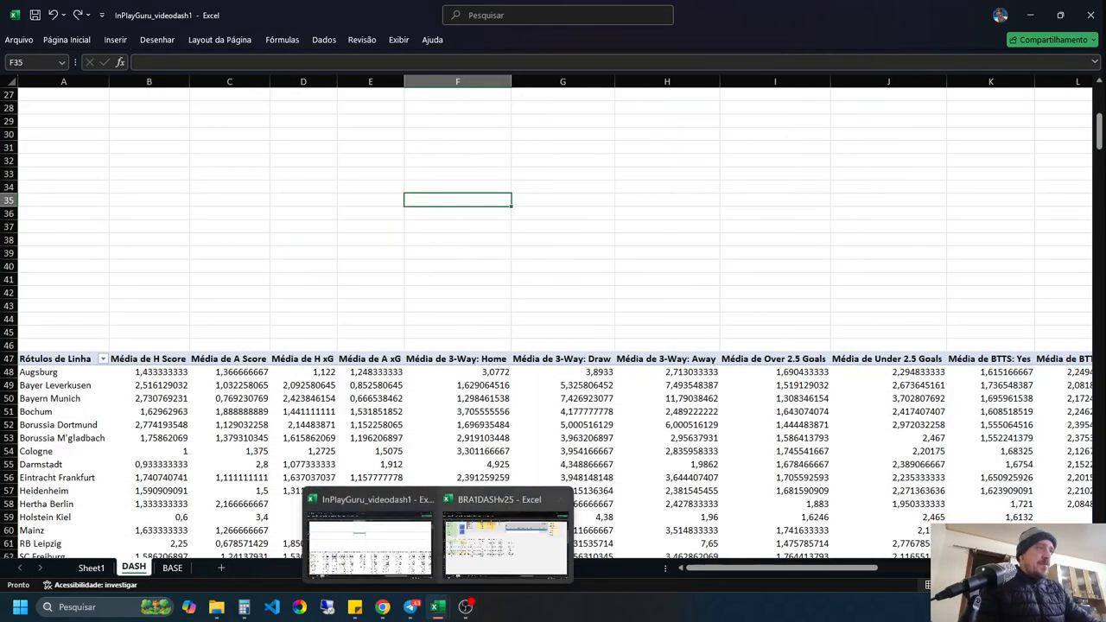
left_click(509, 540)
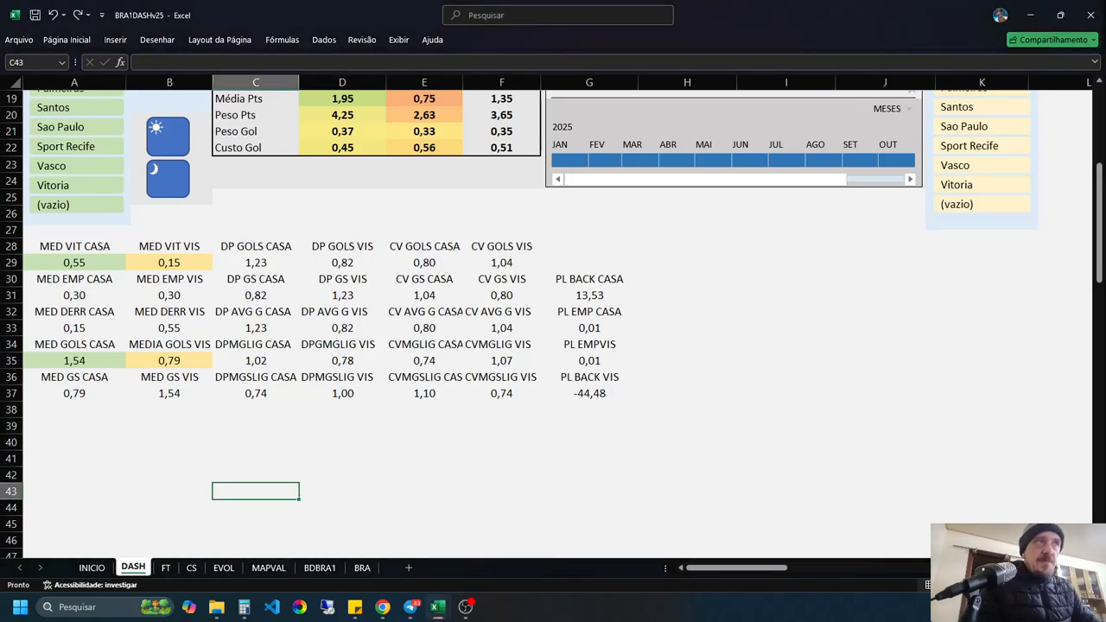
left_click_drag(51, 246, 597, 393)
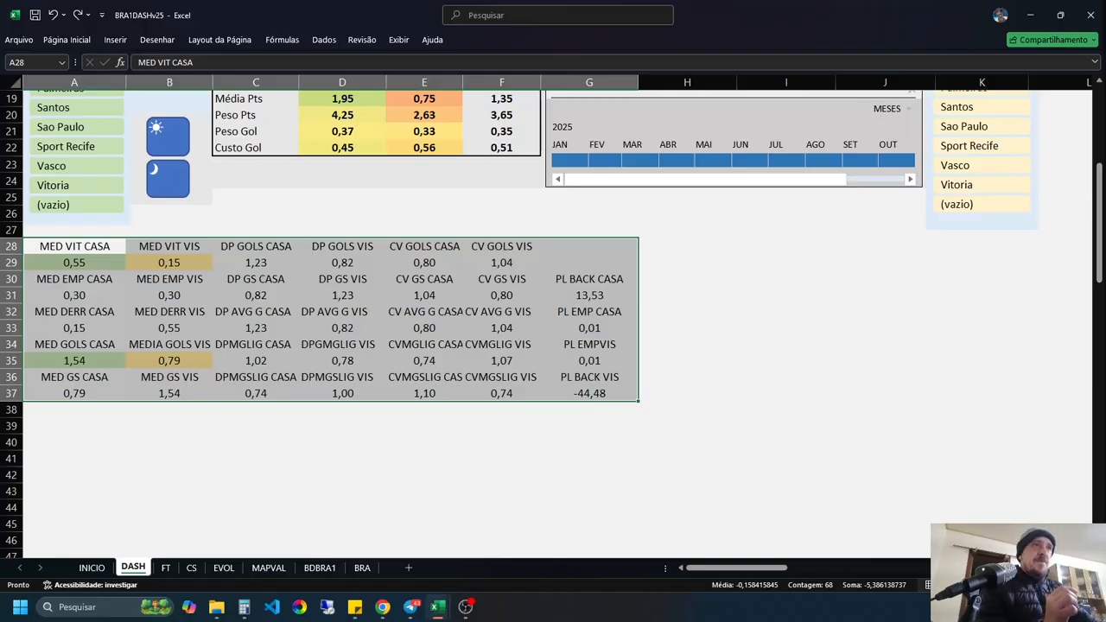
left_click(75, 246)
left_click(169, 247)
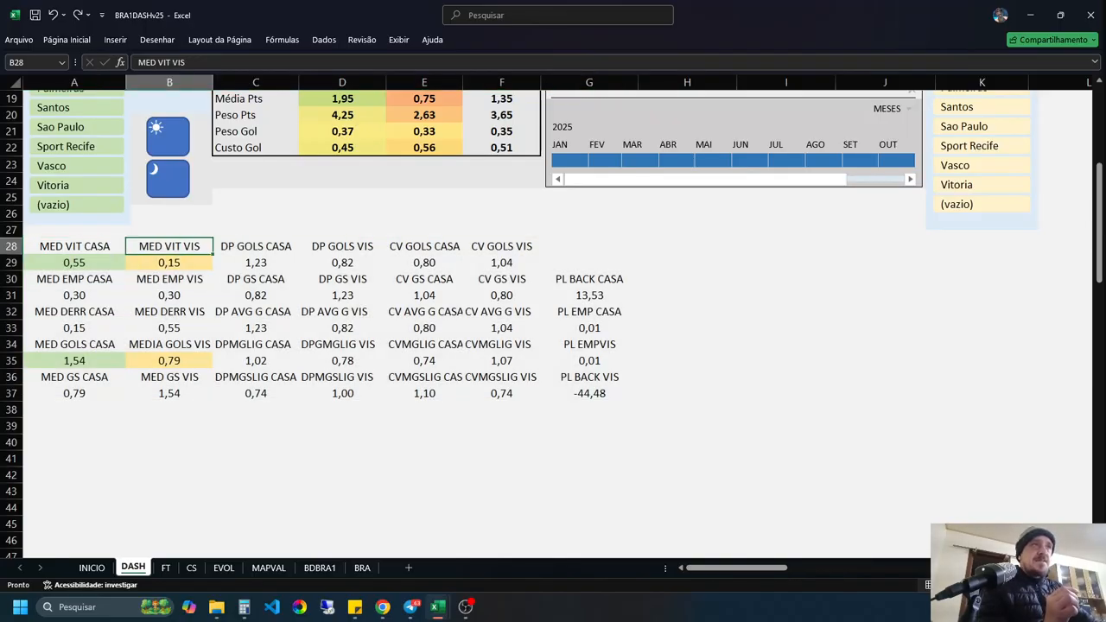
left_click(74, 279)
left_click(169, 279)
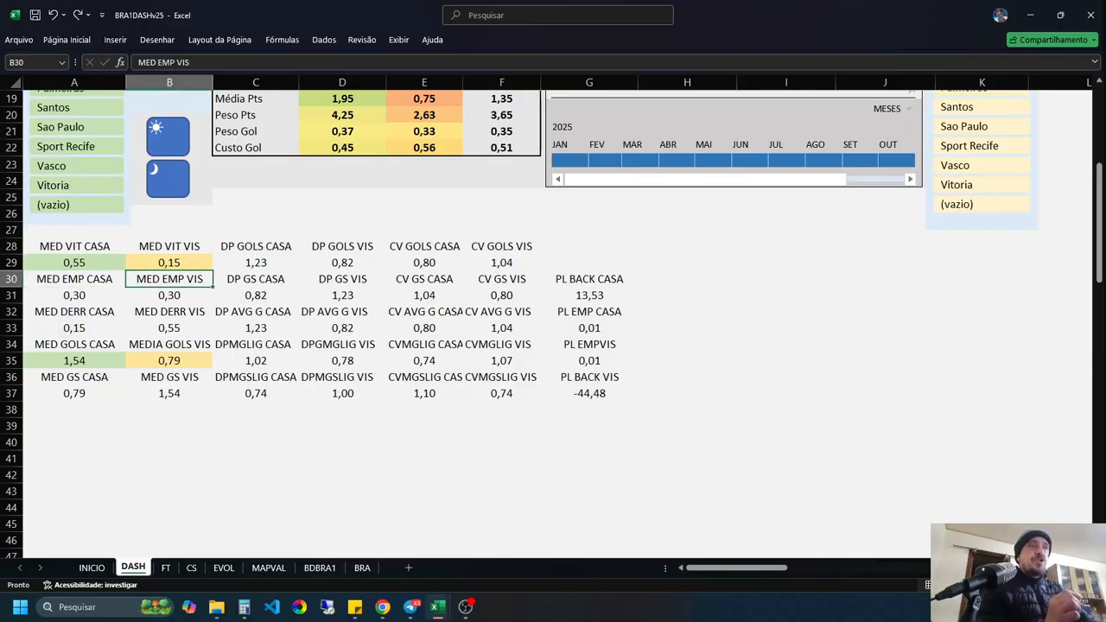
mouse_move(438, 607)
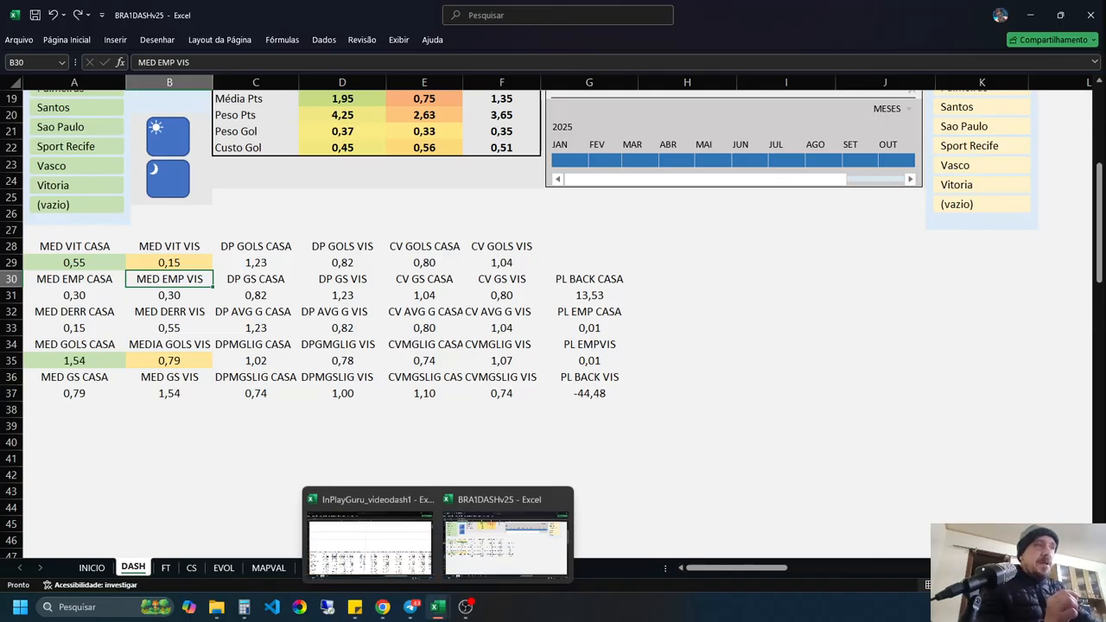
left_click(370, 541)
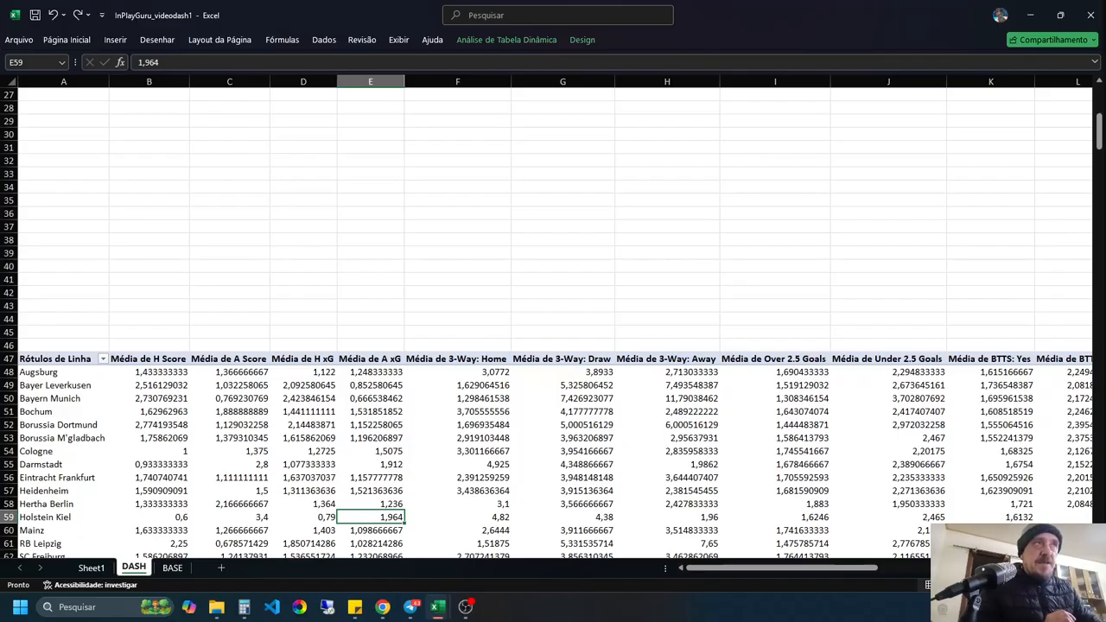
Step: Enter the labels MWRH in A36 and MWRA in B36 on the DASH sheet
left_click(63, 214)
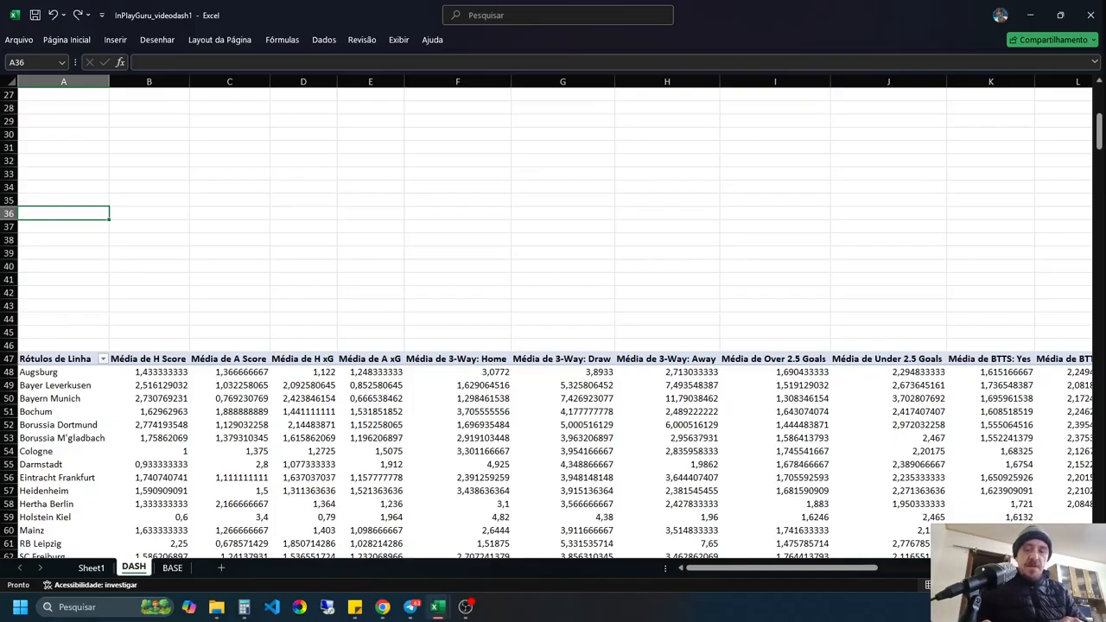
type("MWRH")
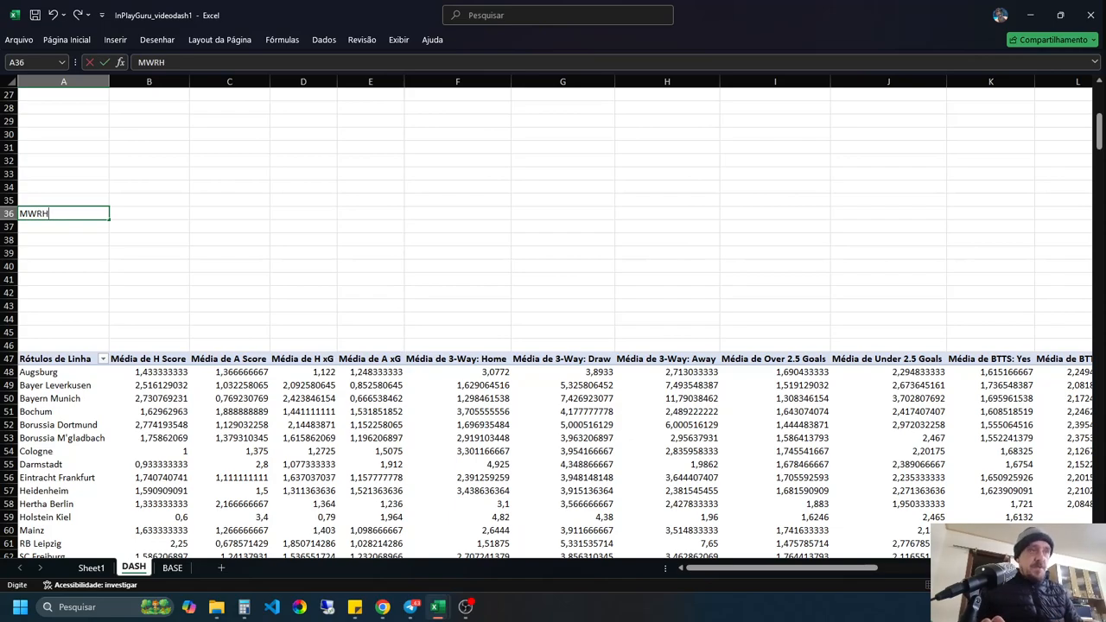
key("Tab")
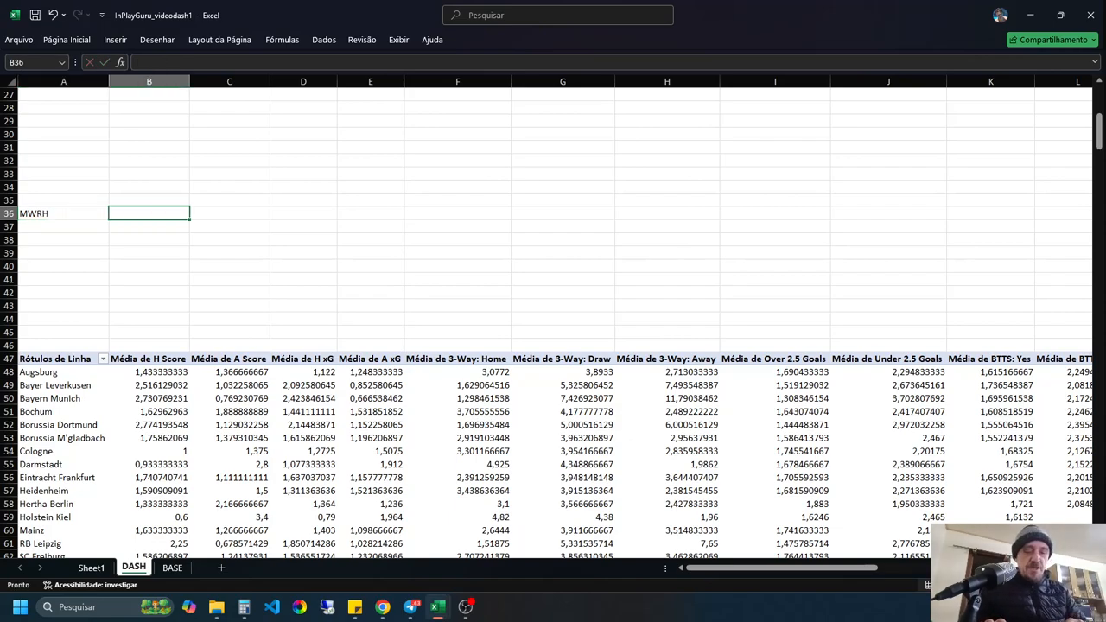
type("MWRA")
key("Return")
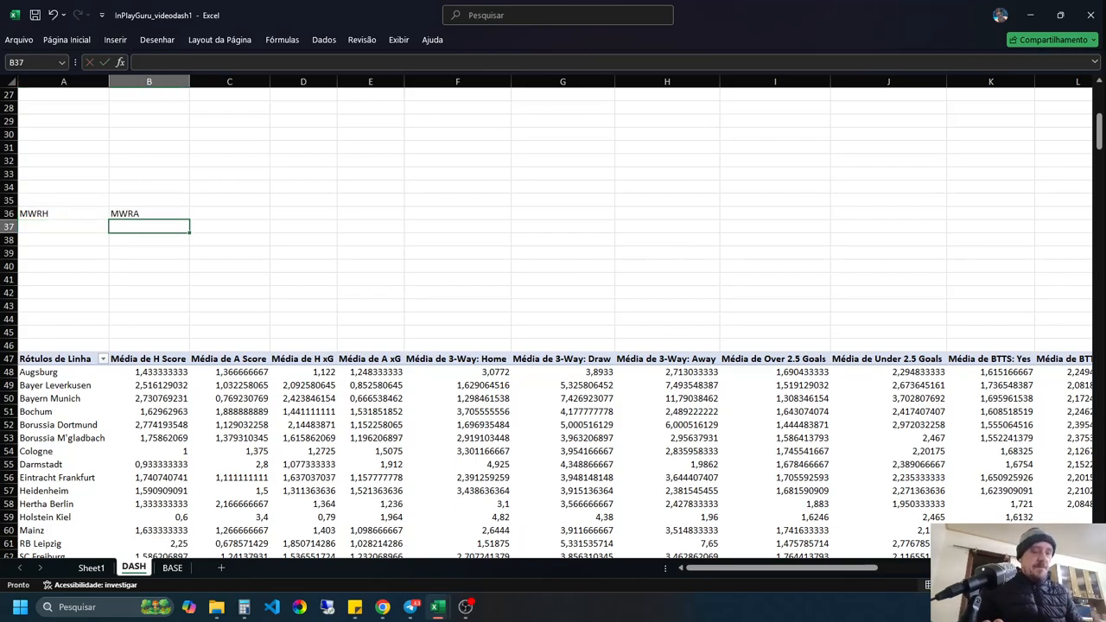
Step: Enter the labels MGH in A38 and MGA in B38, leaving row 37 empty for values
key("Down")
key("Left")
type("MG")
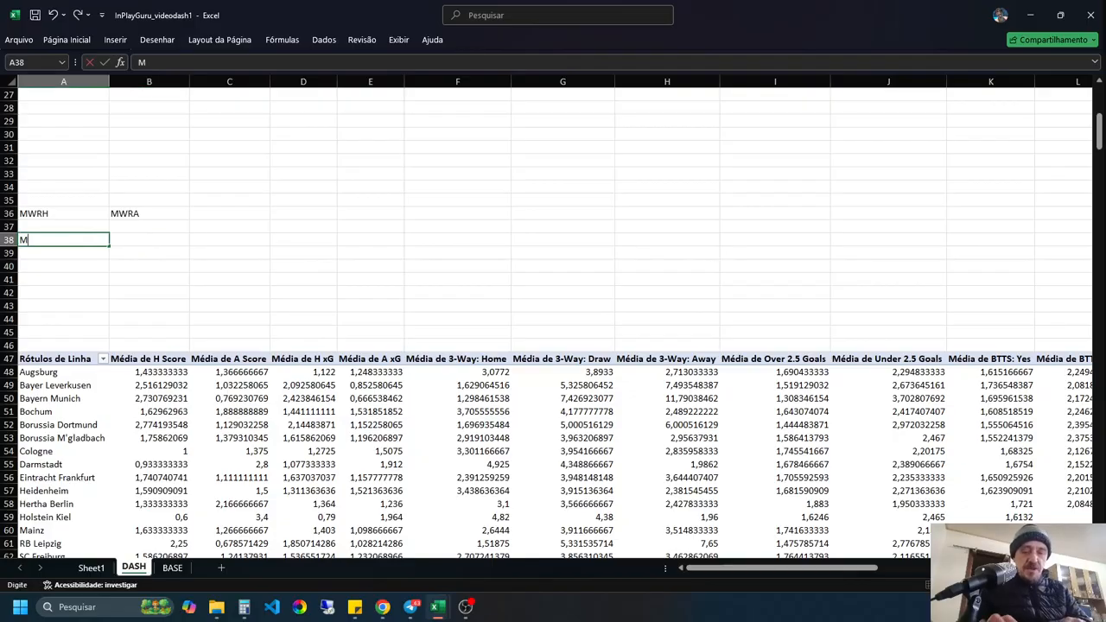
key("Return")
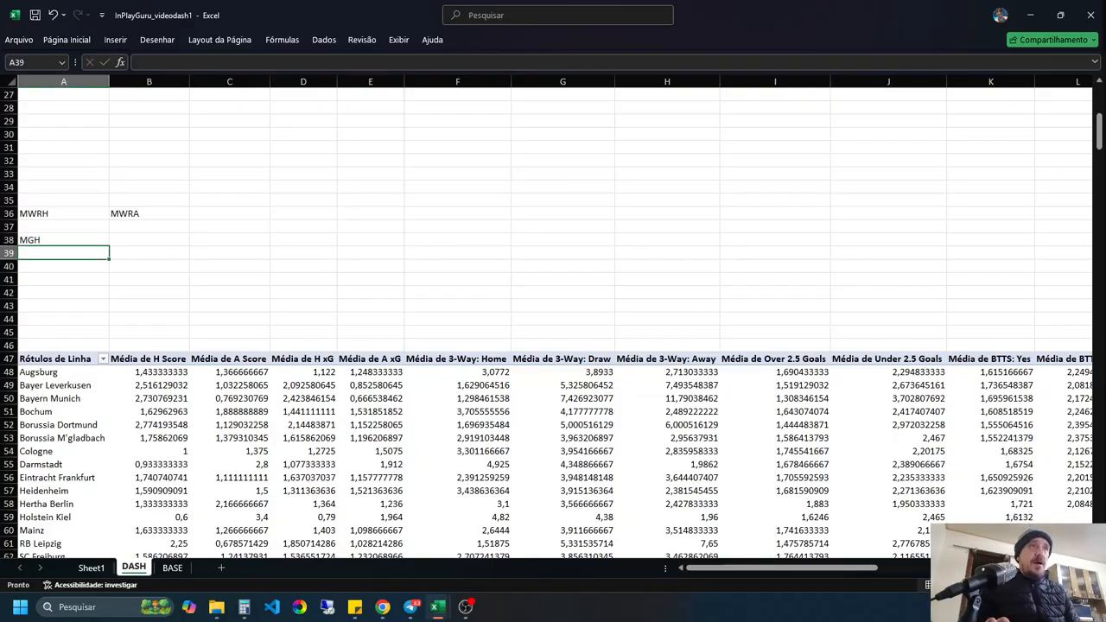
key("Up")
key("Right")
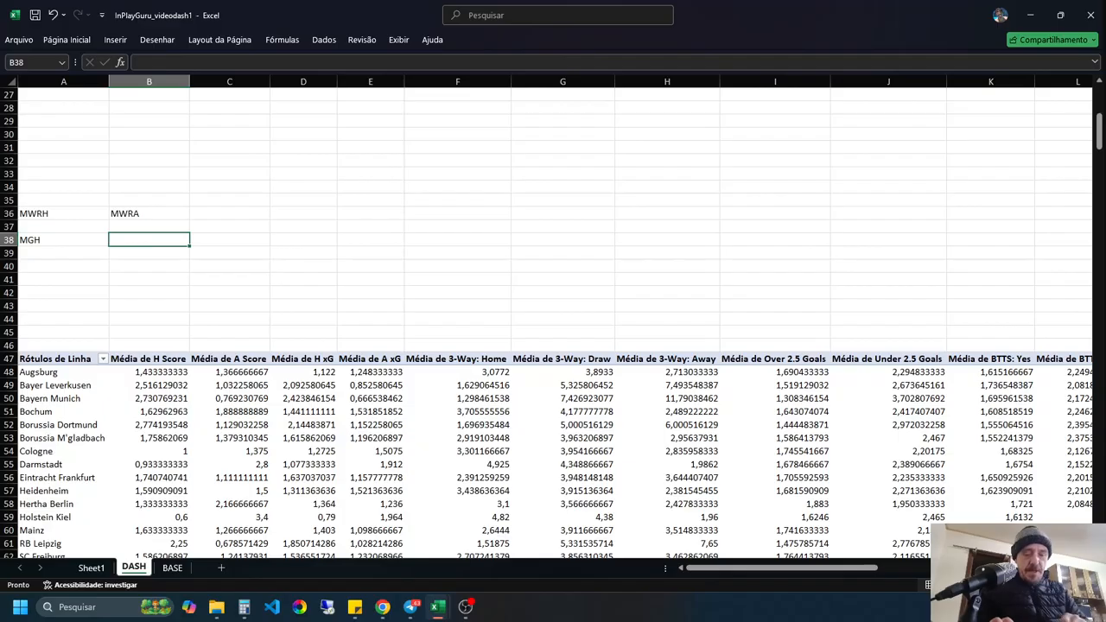
type("MGA")
key("Return")
key("Return")
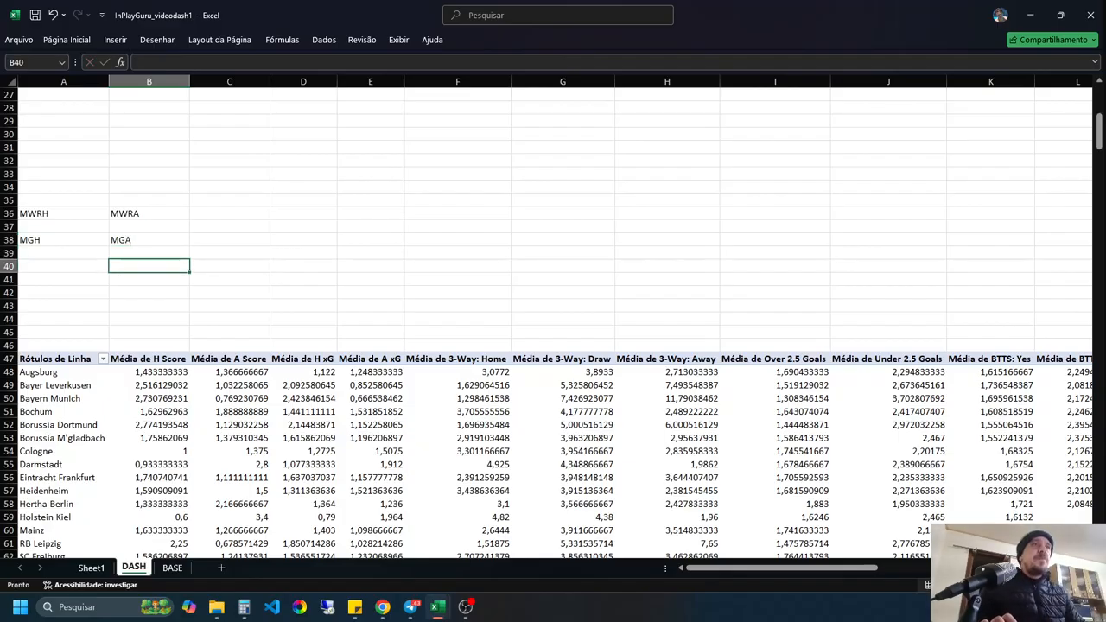
Step: Enter the labels MGSH in A40 and MGSA in B40
key("Left")
type("MG")
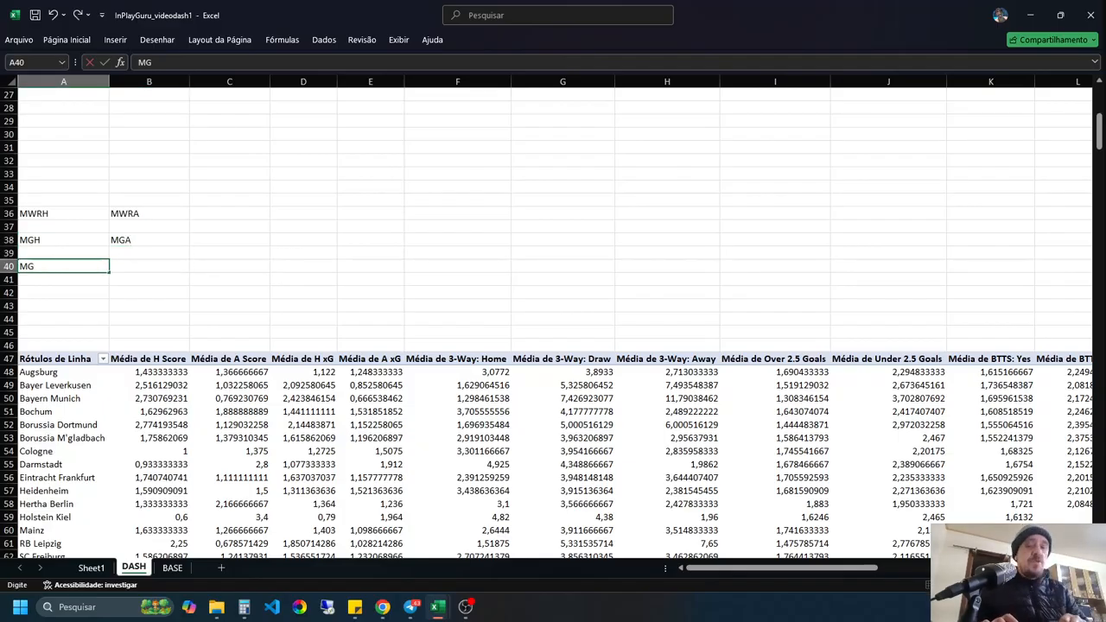
type("SH")
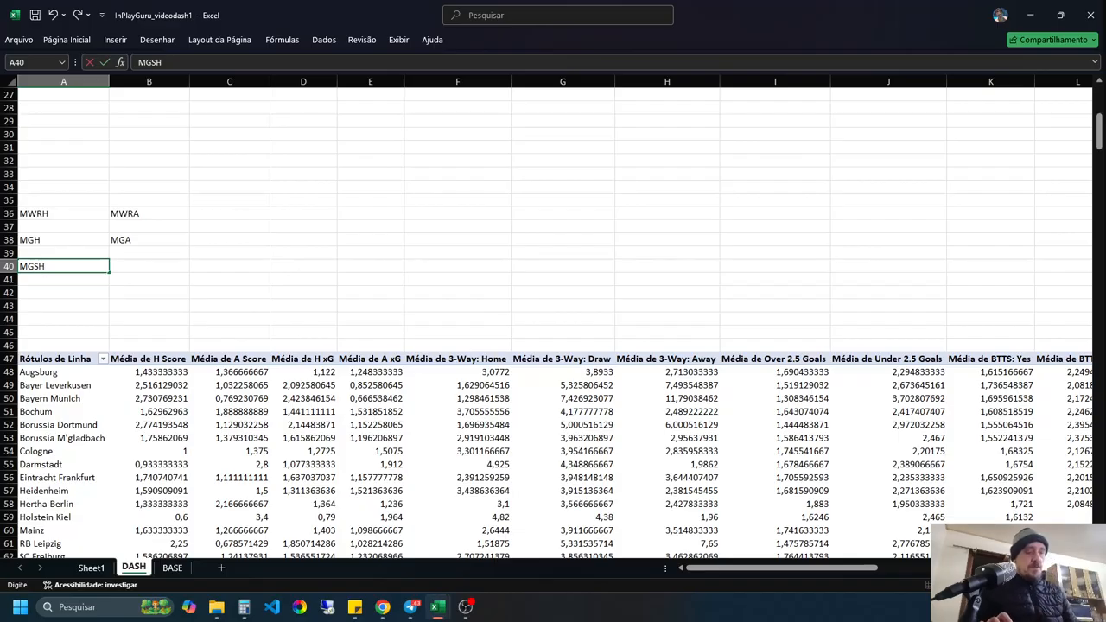
key("Tab")
type("MGSA")
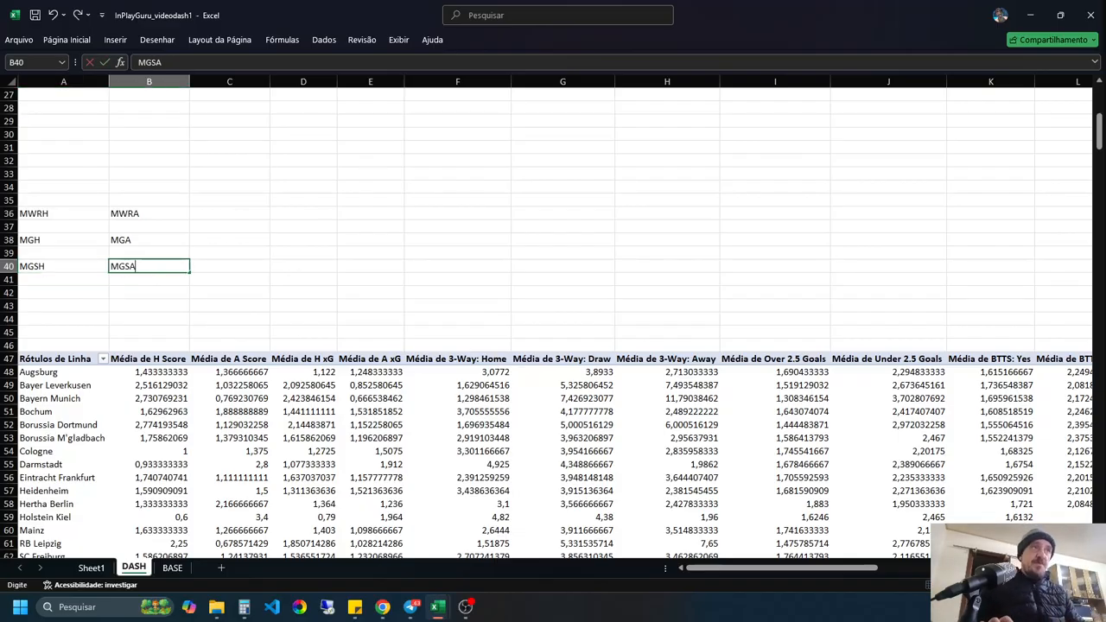
key("Down")
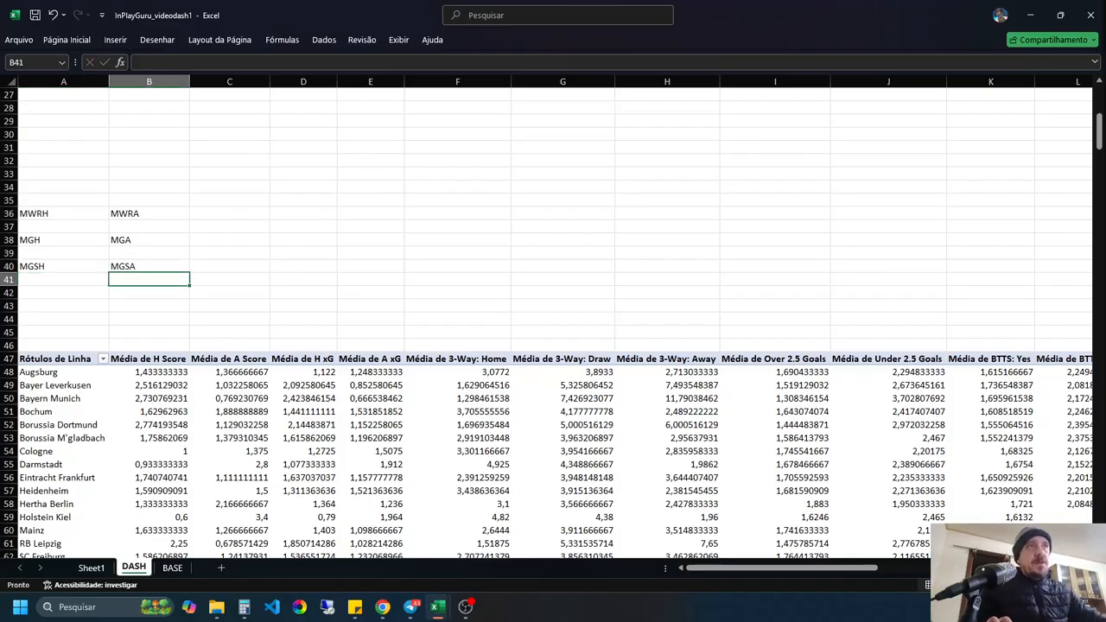
Step: Link A37 under MWRH to the Total Geral of Média de wrh in the pivot table that starts at A47
left_click(63, 226)
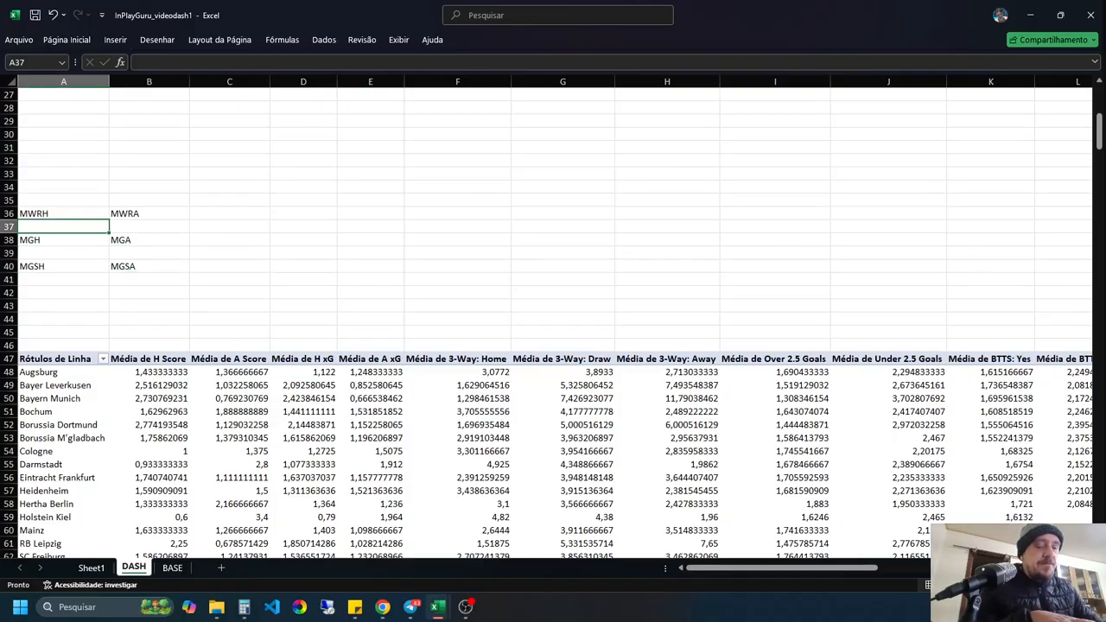
type("=")
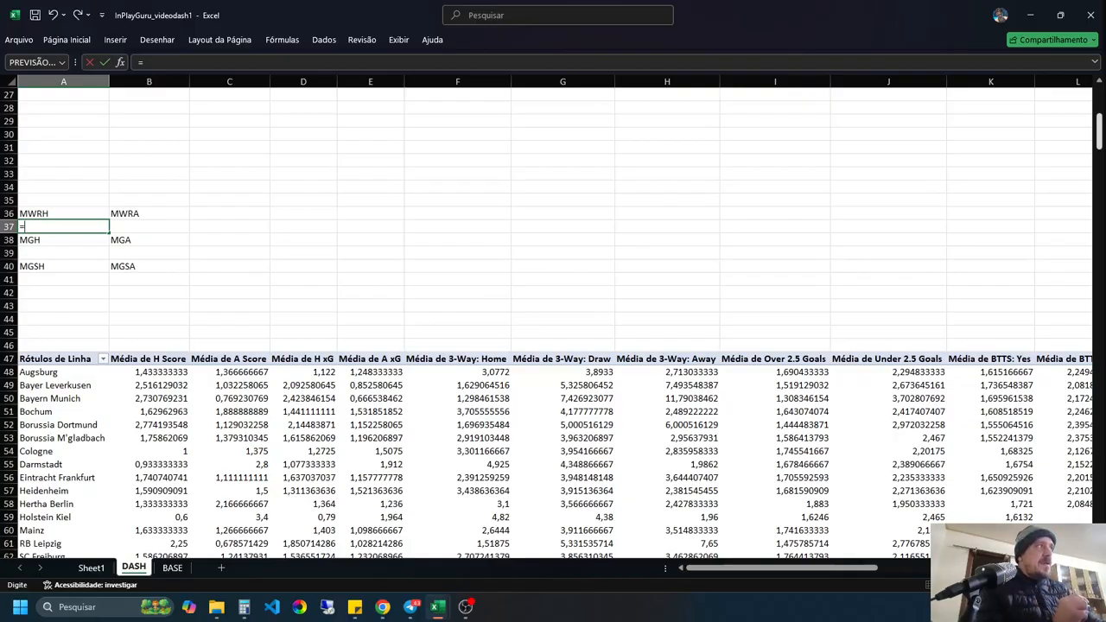
left_click_drag(1099, 132, 1100, 154)
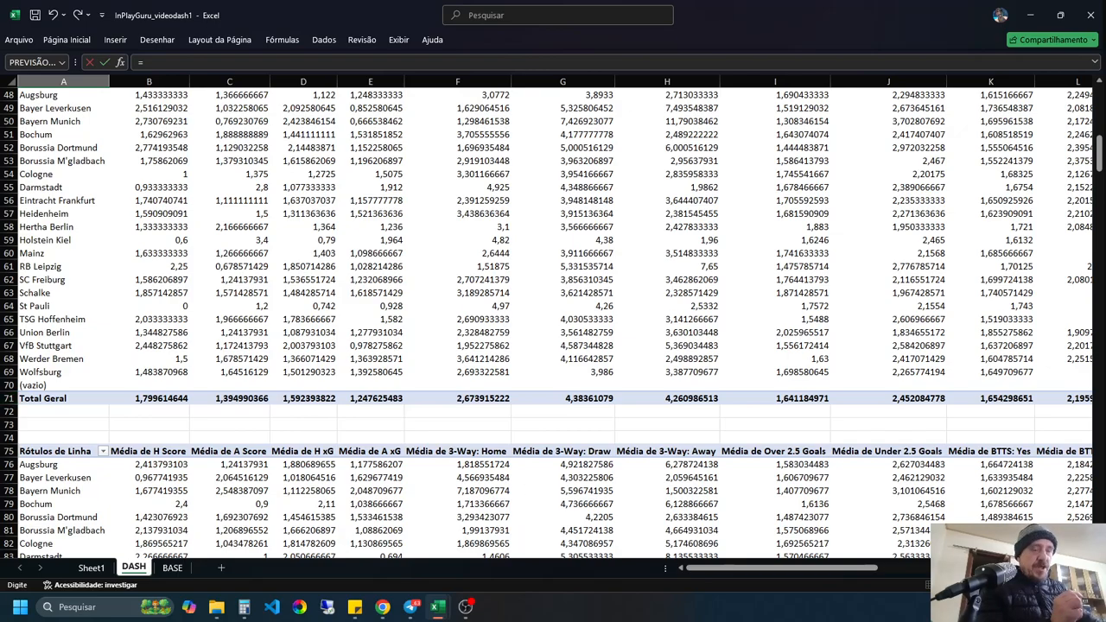
mouse_move(1100, 155)
left_mouse_down()
mouse_move(1099, 134)
mouse_move(1099, 152)
left_mouse_up()
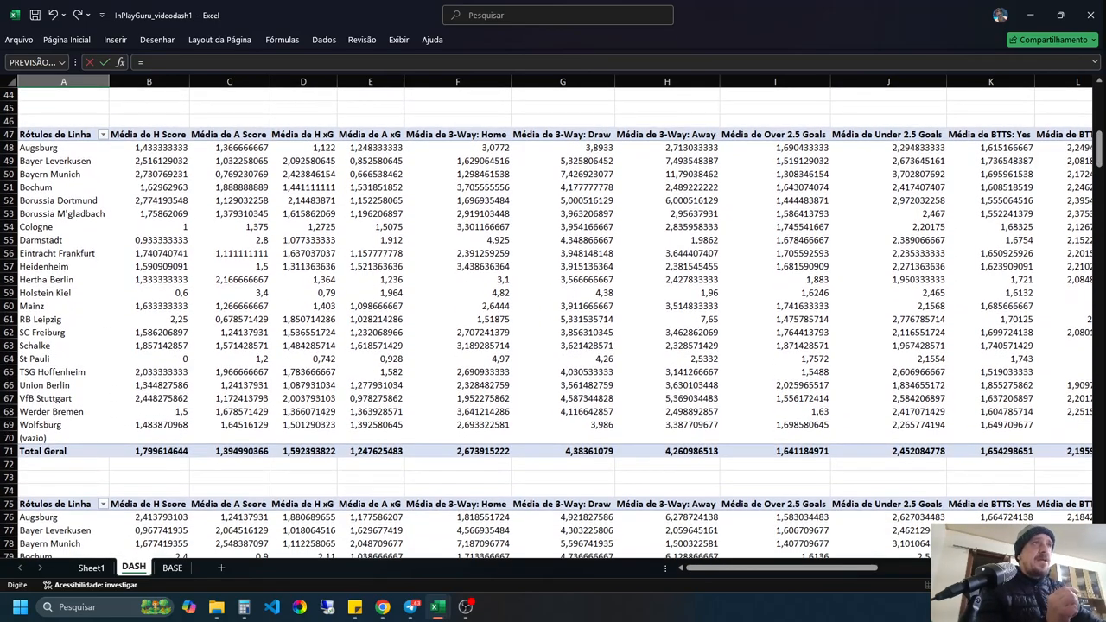
left_click_drag(783, 567, 948, 568)
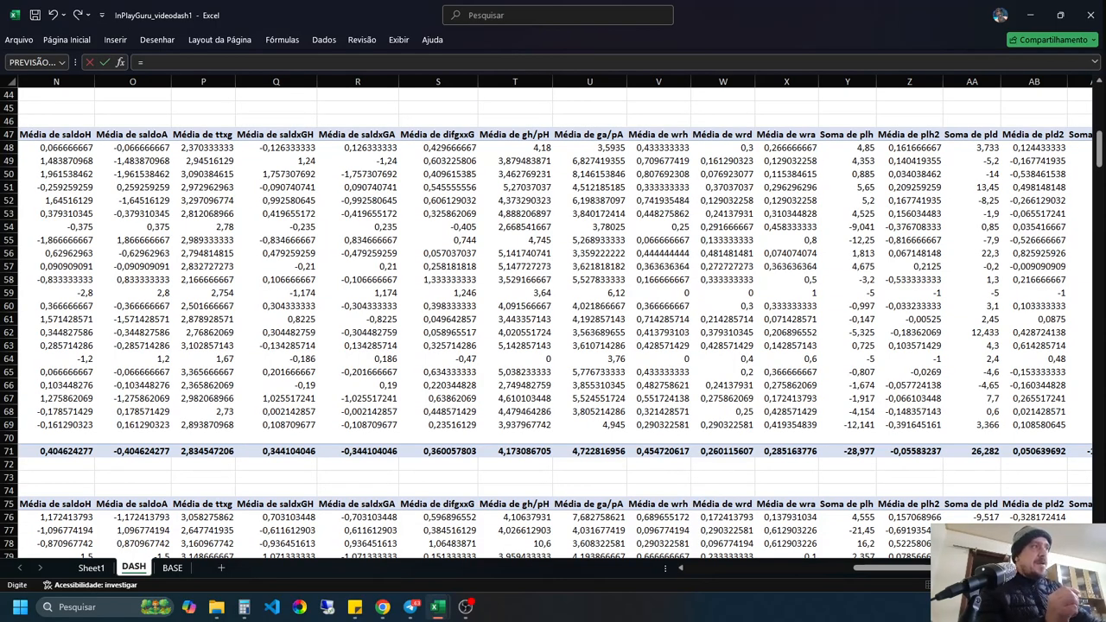
left_click(659, 451)
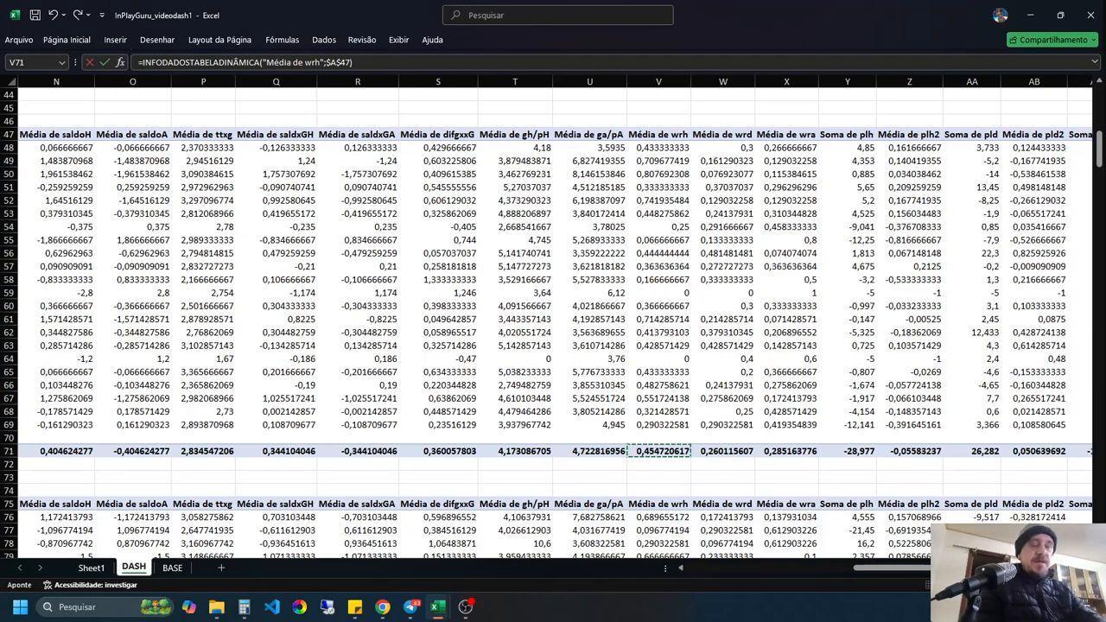
key("Return")
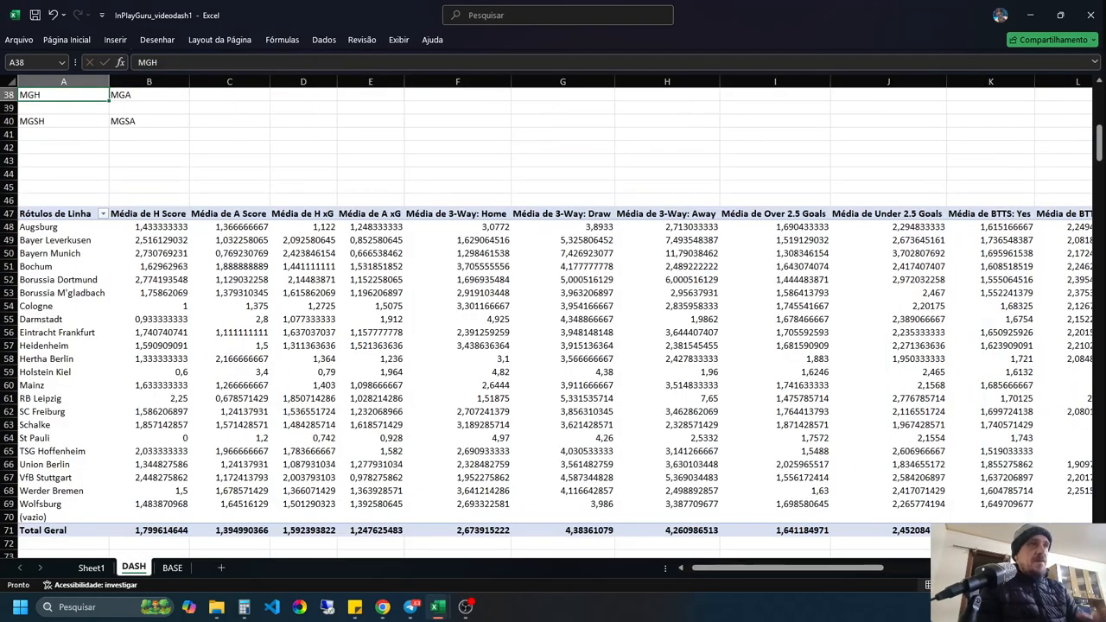
scroll(553, 320, "up", 3)
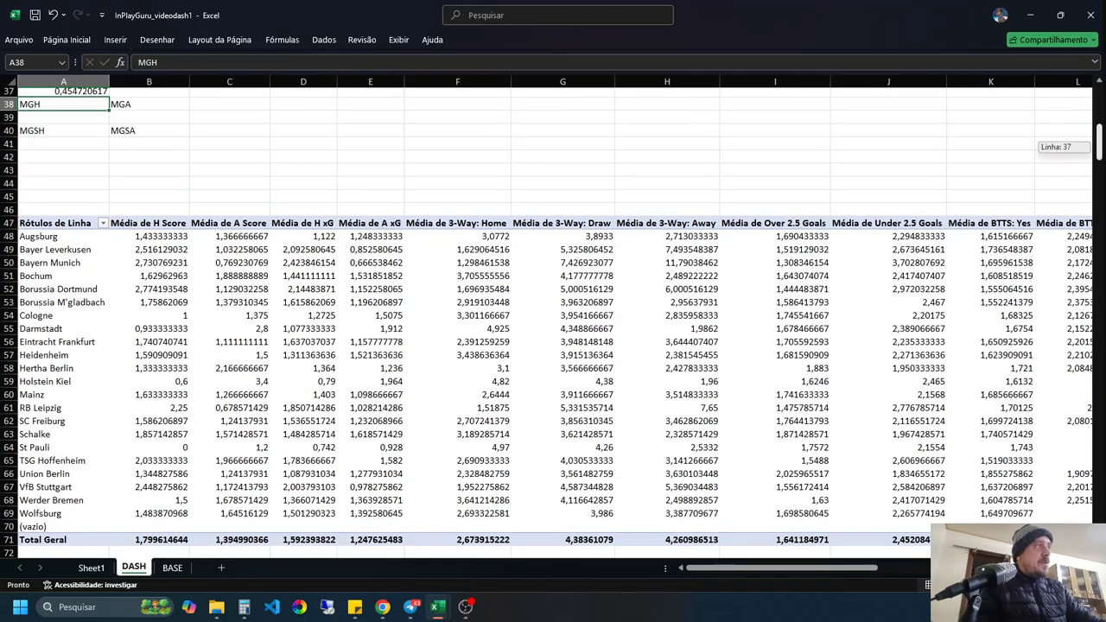
key("Up")
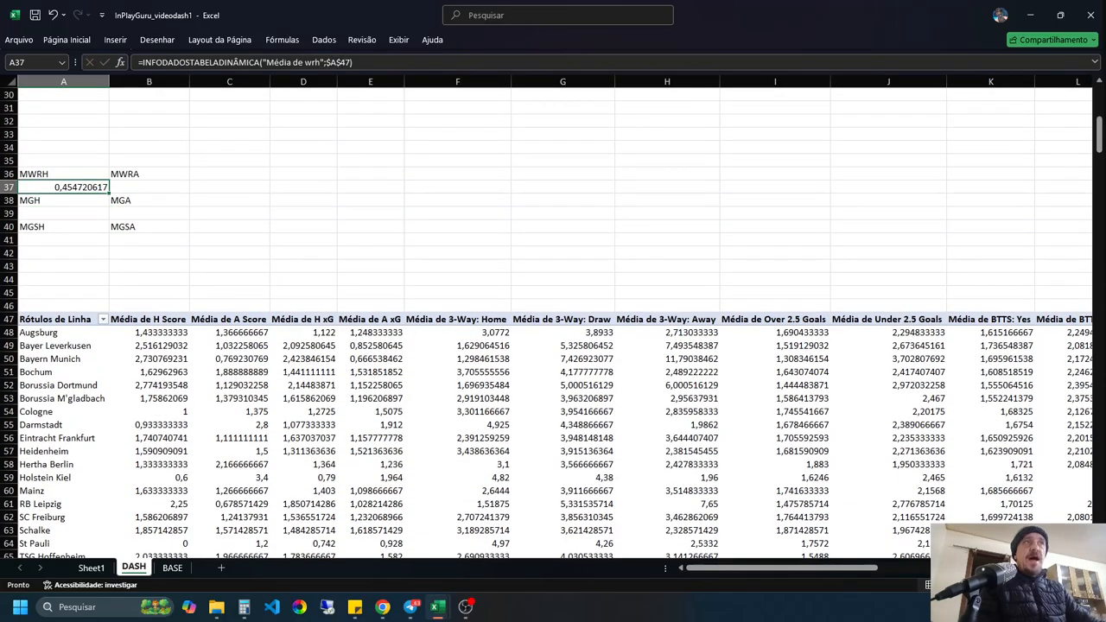
Step: Link B37 under MWRA to the Total Geral of Média de wra in the pivot table that starts at A75
left_click(149, 187)
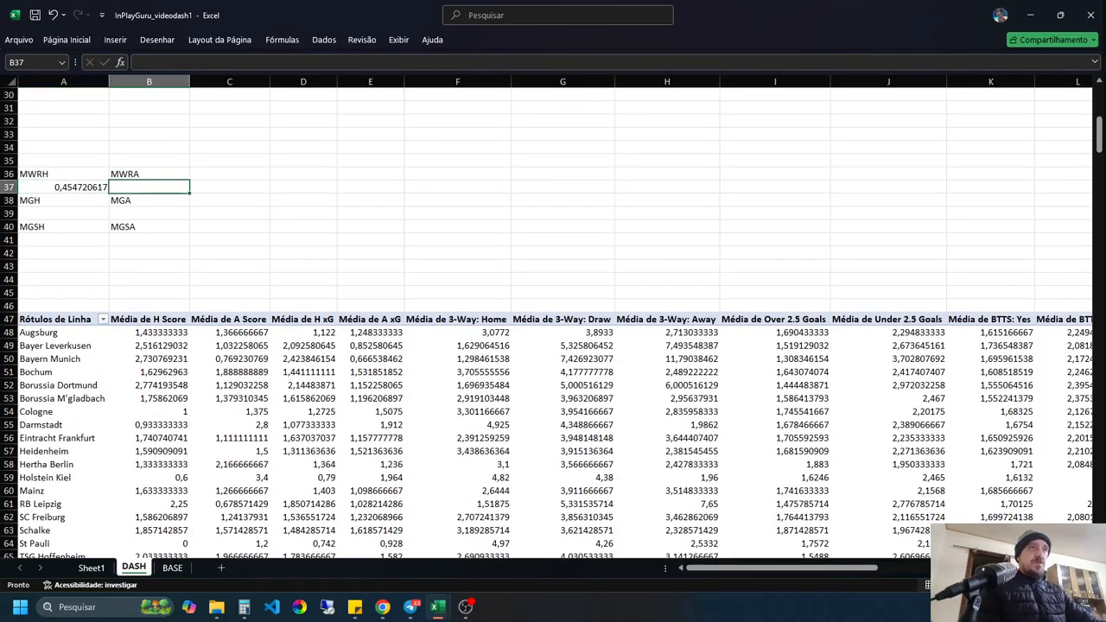
type("=")
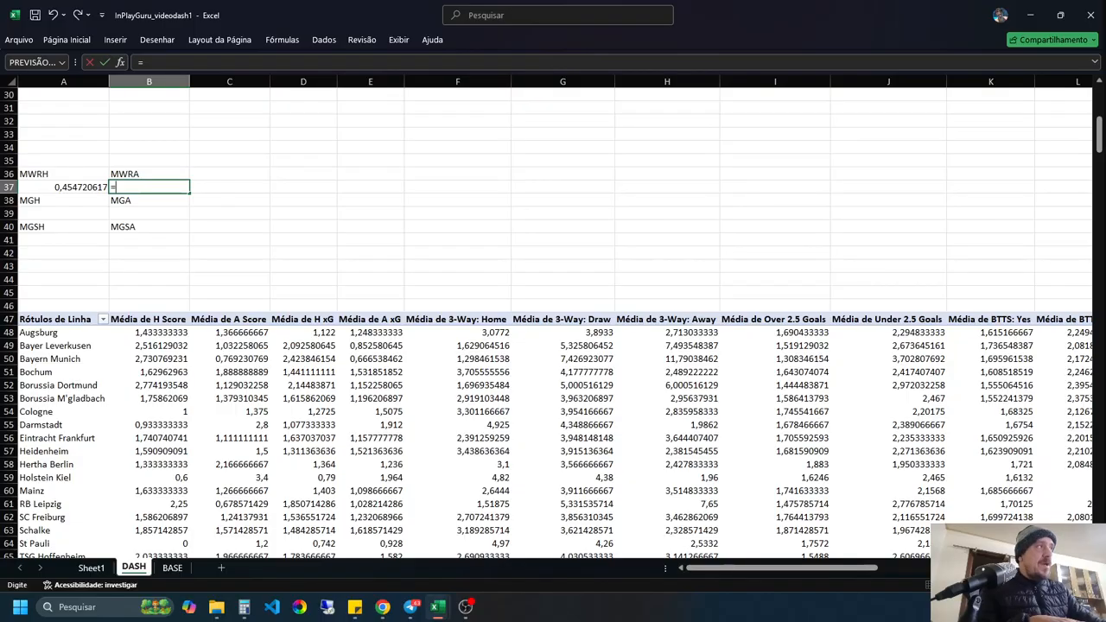
left_click_drag(1100, 132, 1100, 171)
left_click_drag(813, 568, 960, 567)
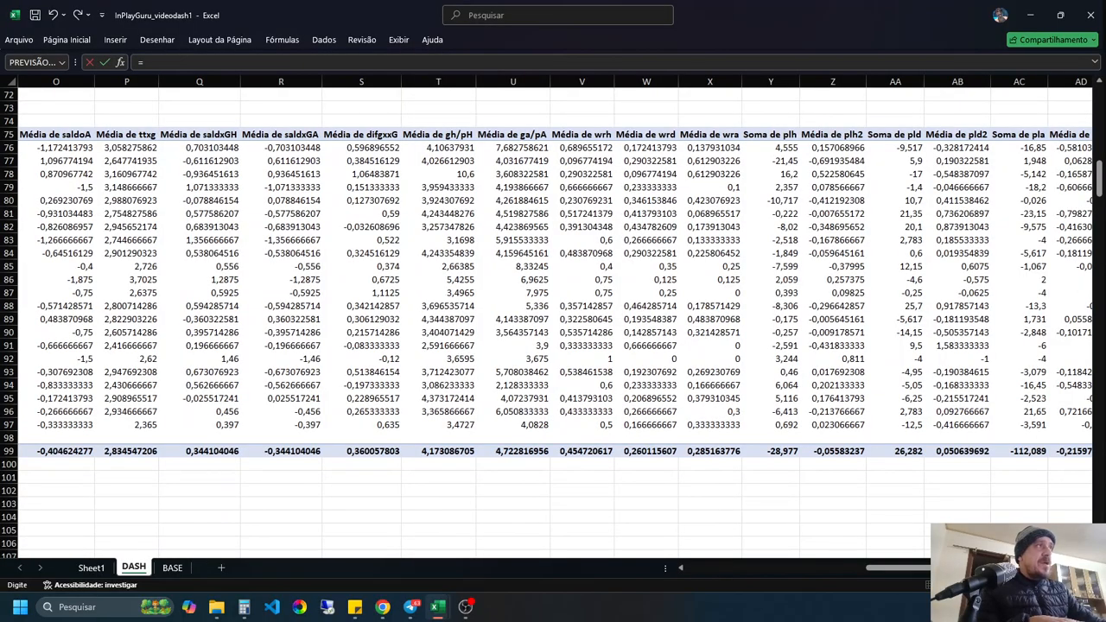
left_click(710, 452)
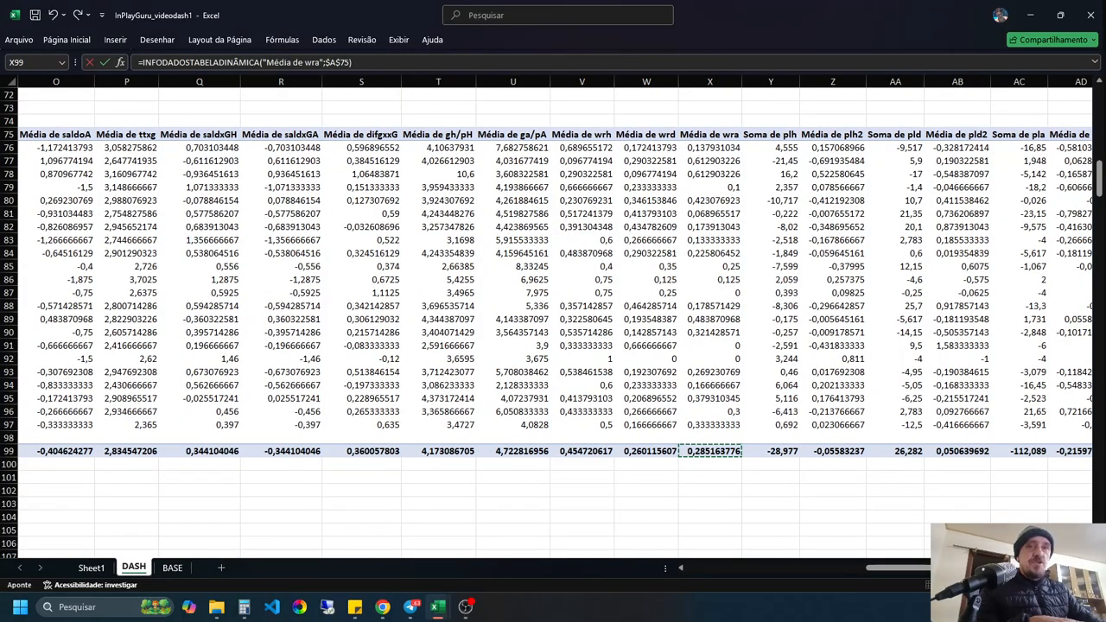
key("Escape")
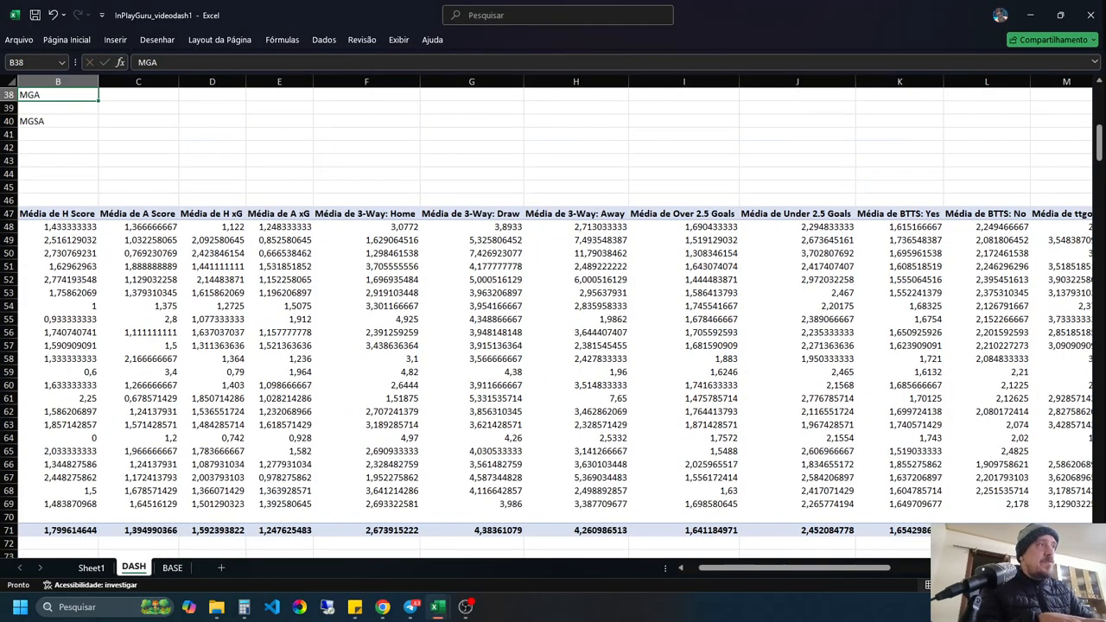
left_click_drag(794, 568, 780, 568)
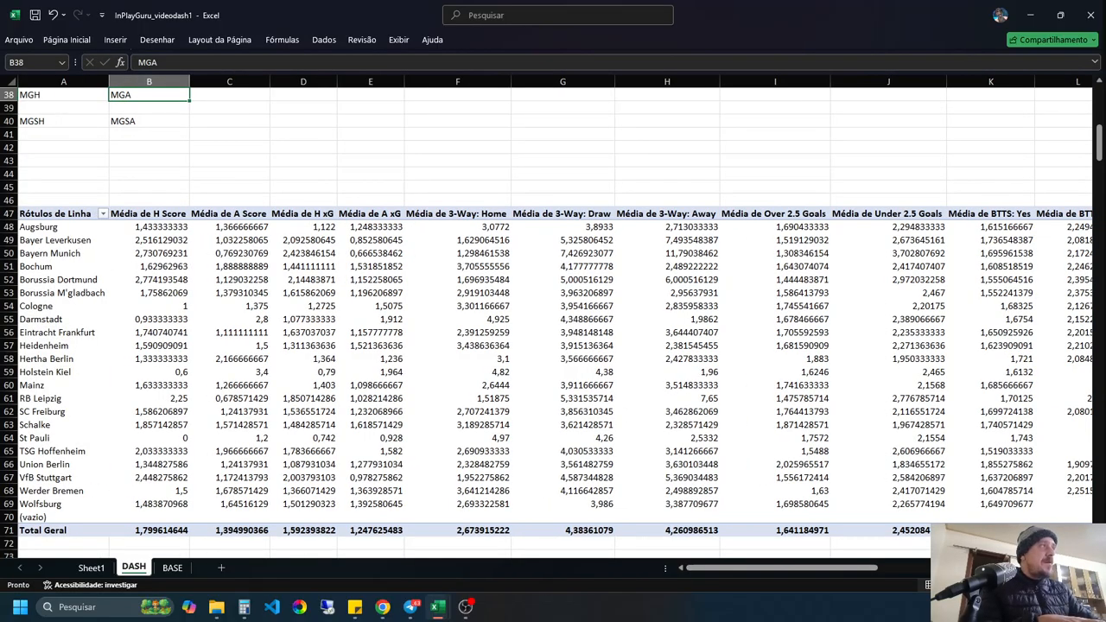
scroll(553, 320, "up", 4)
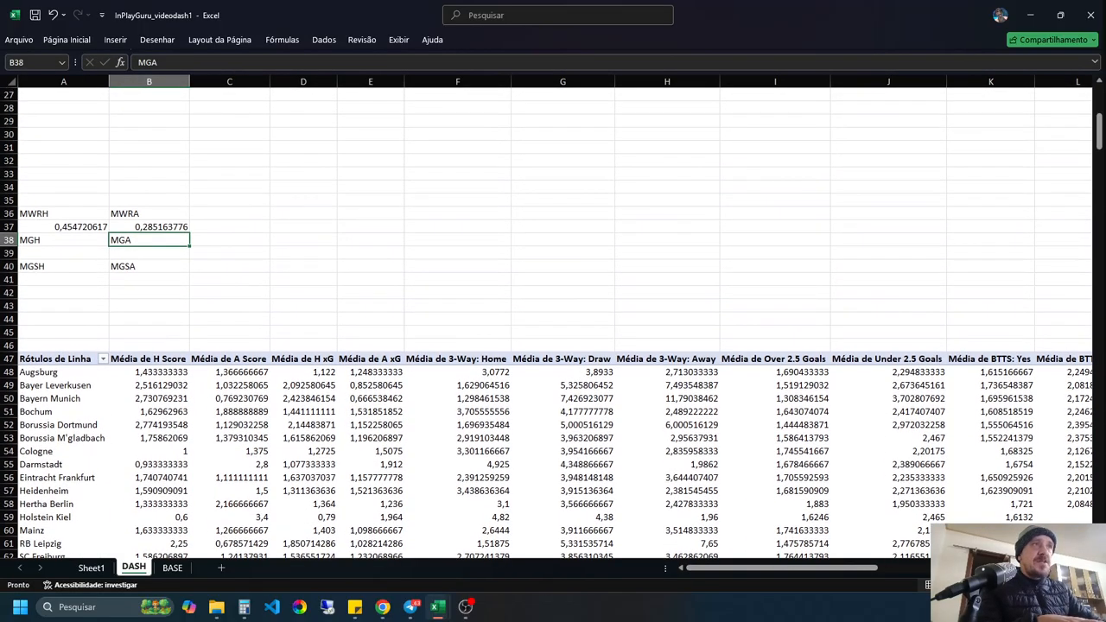
Step: Link A39 under MGH to the Total Geral of Média de H Score in the pivot table that starts at A47
left_click(63, 254)
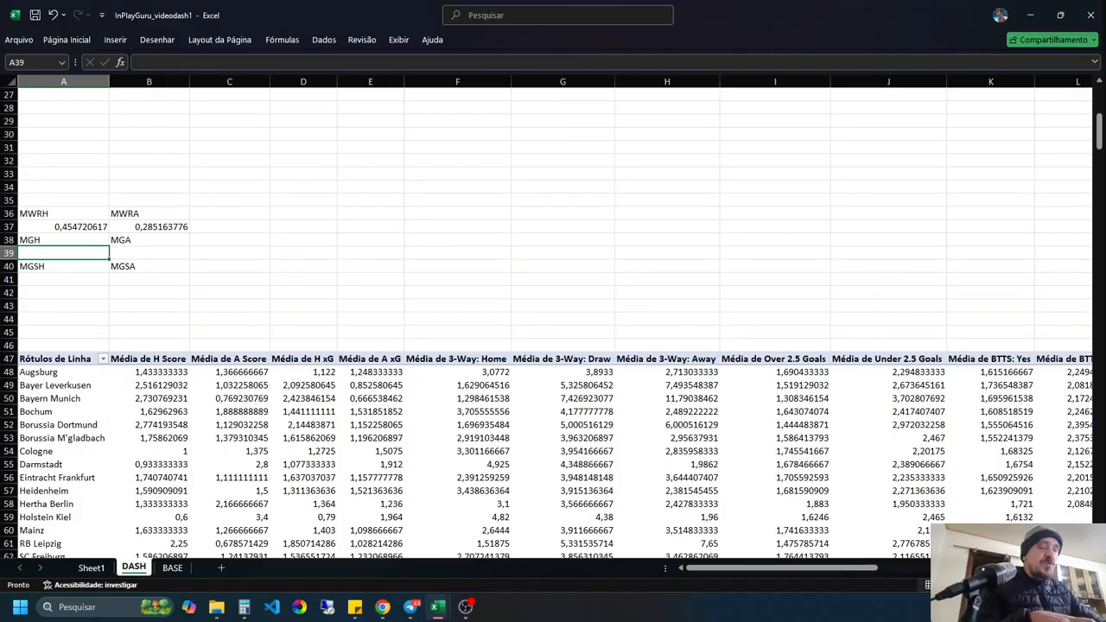
type("=")
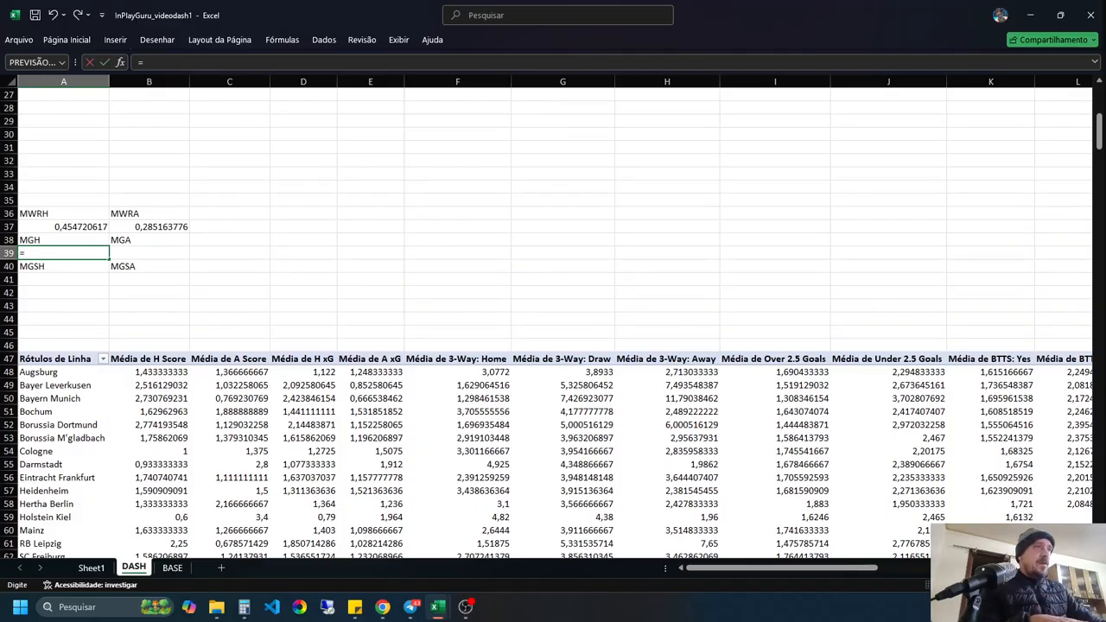
scroll(553, 325, "down", 5)
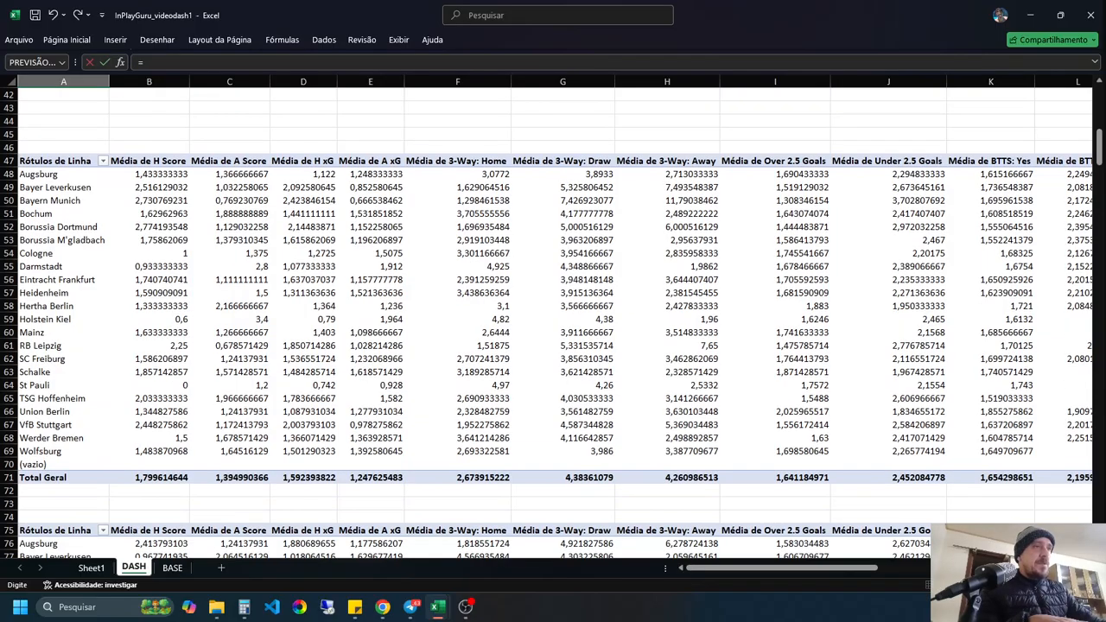
left_click(149, 478)
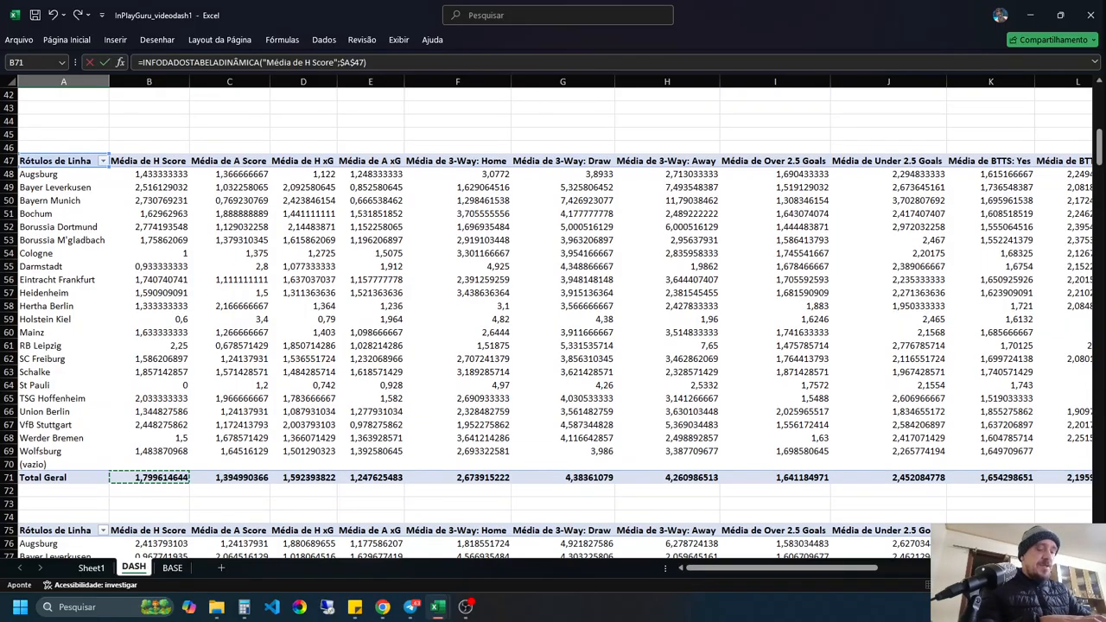
key("Return")
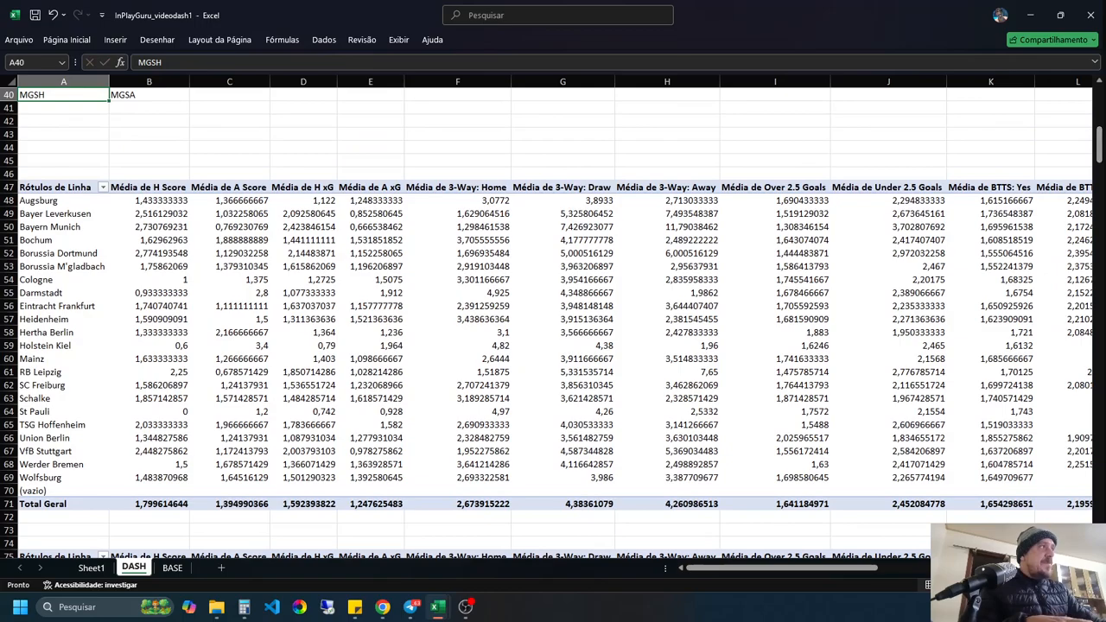
Step: Link B39 under MGA to the Total Geral of Média de A Score in the pivot table that starts at A75
scroll(553, 324, "up", 3)
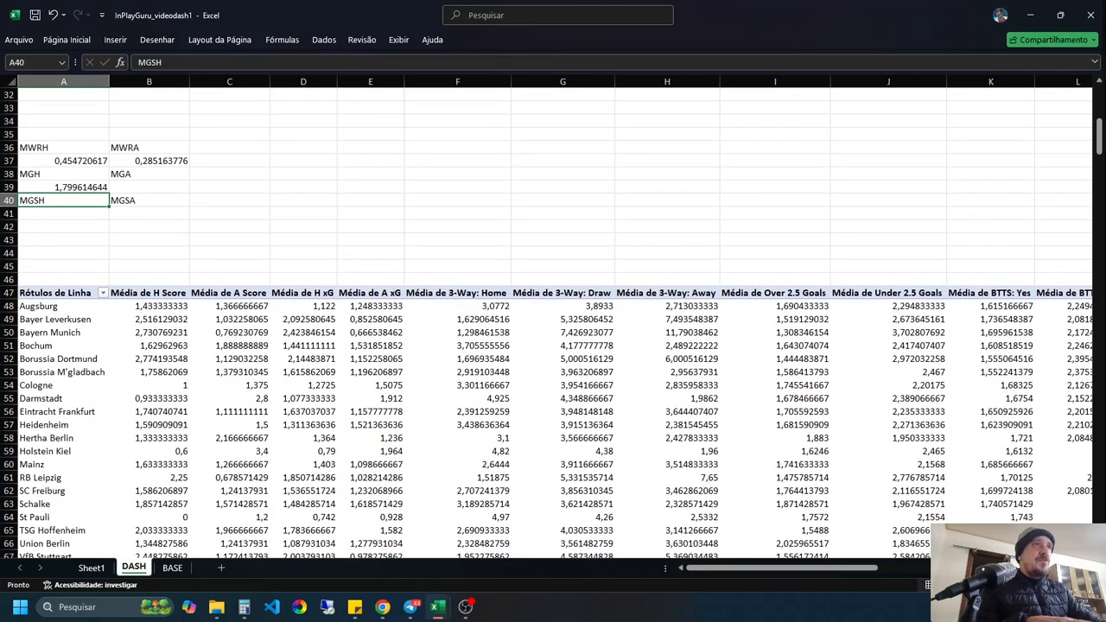
left_click(149, 188)
type("=")
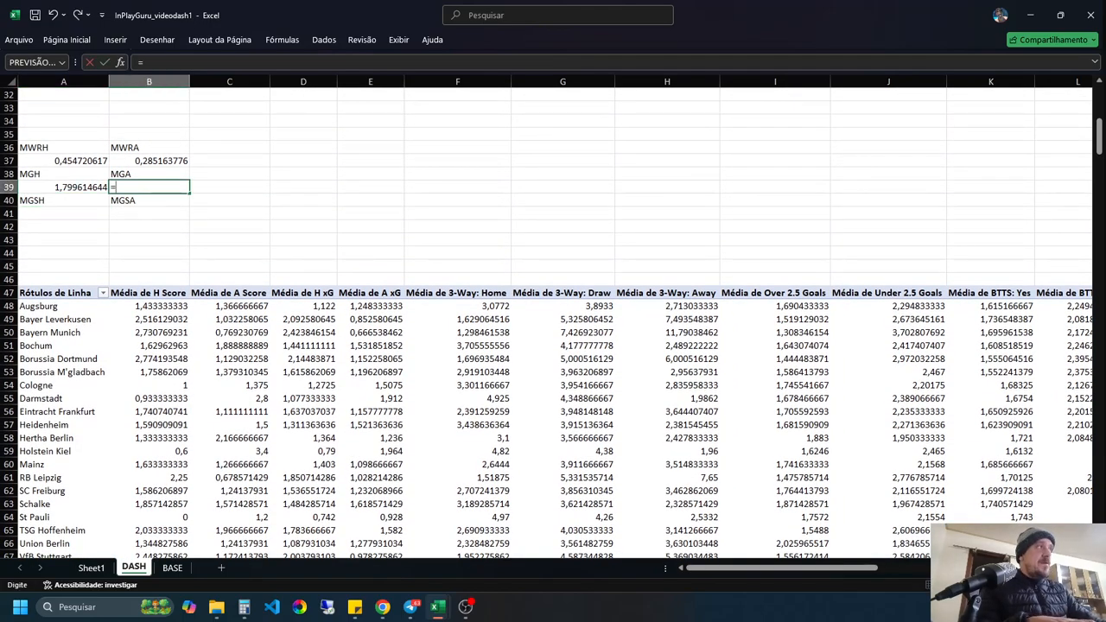
left_click_drag(1099, 136, 1099, 179)
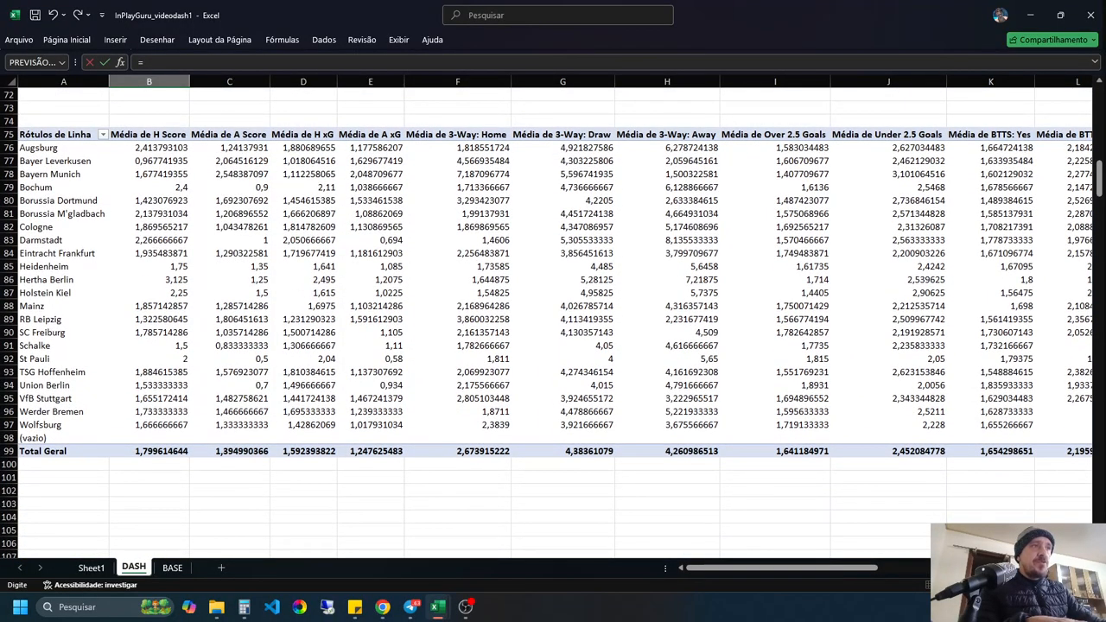
left_click(230, 451)
key("Return")
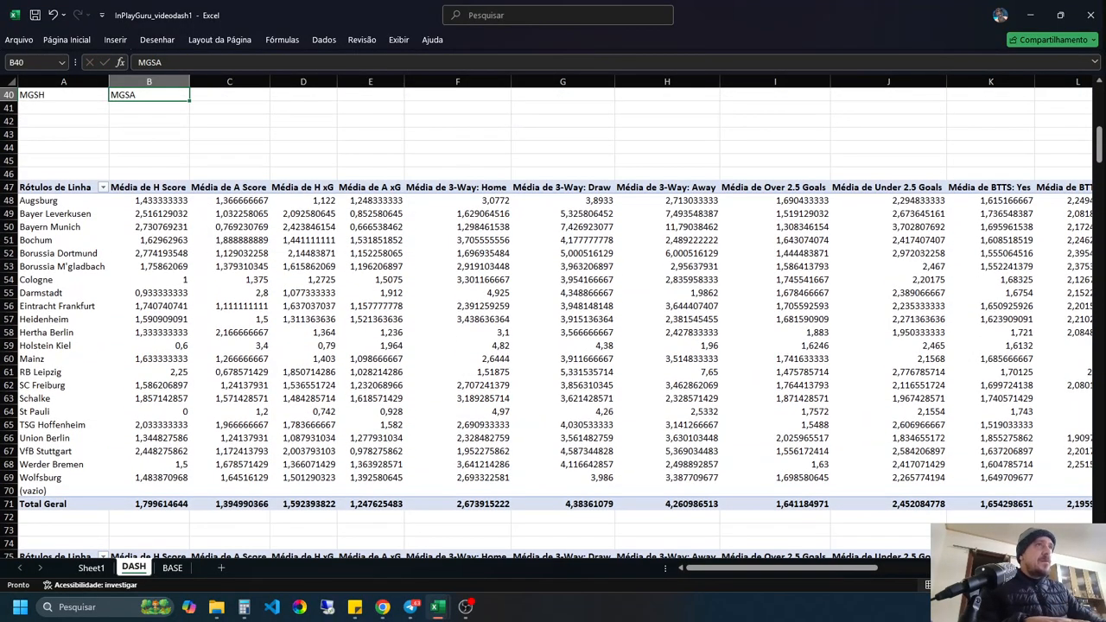
Step: Link A41 under MGSH to the Total Geral of Média de A Score in the pivot table that starts at A47
key("Return")
type("=")
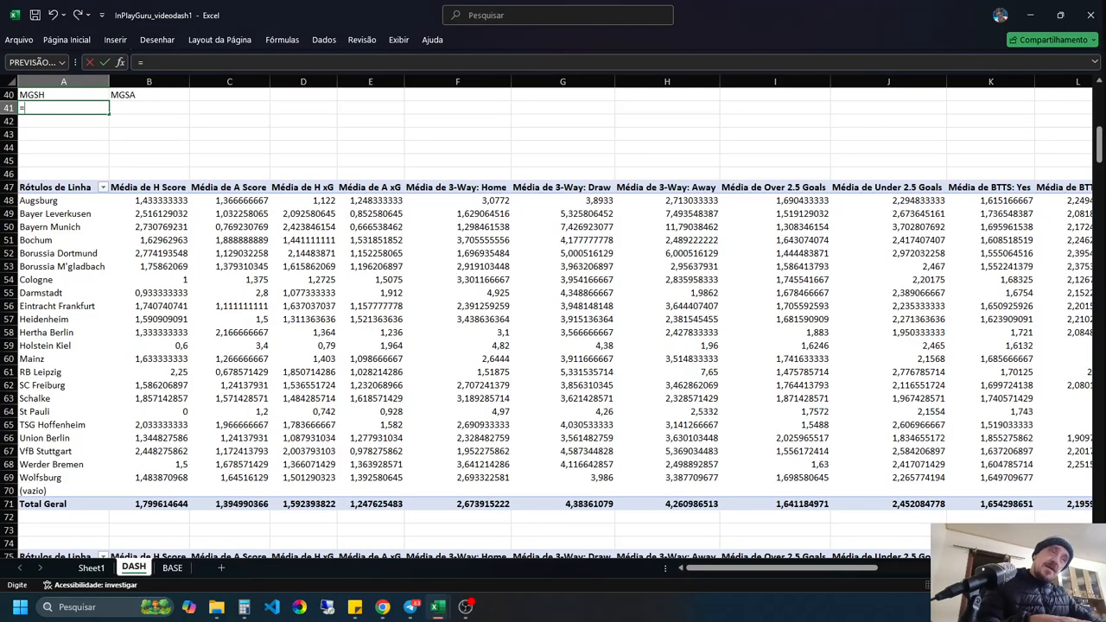
left_click(229, 504)
key("Return")
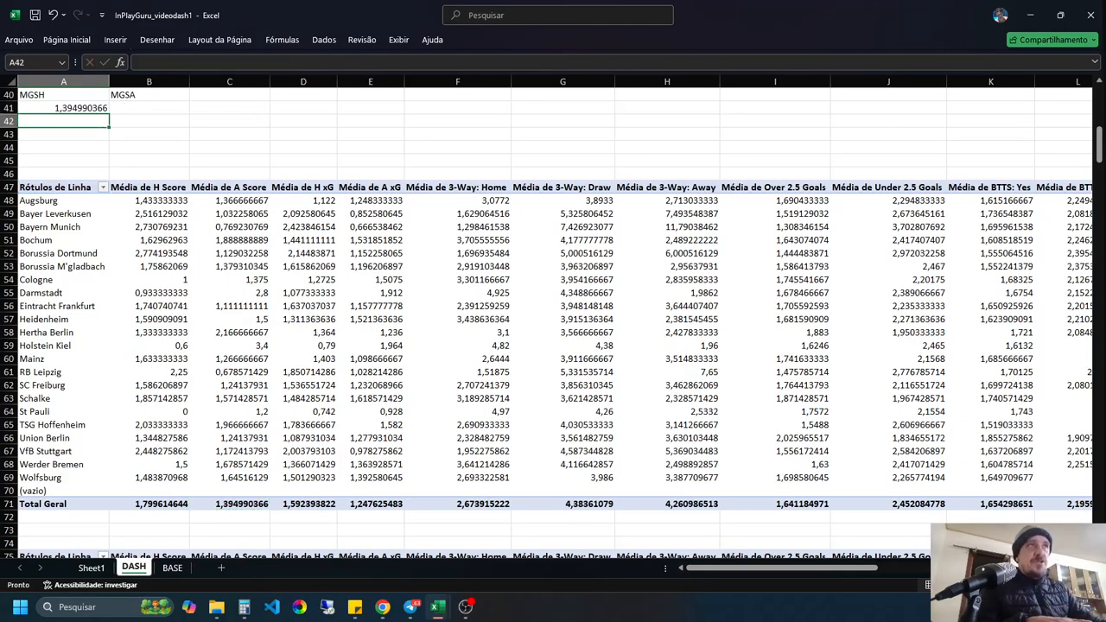
Step: Link B41 under MGSA to the Total Geral of Média de H Score in the pivot table that starts at A75
left_click(148, 108)
type("=")
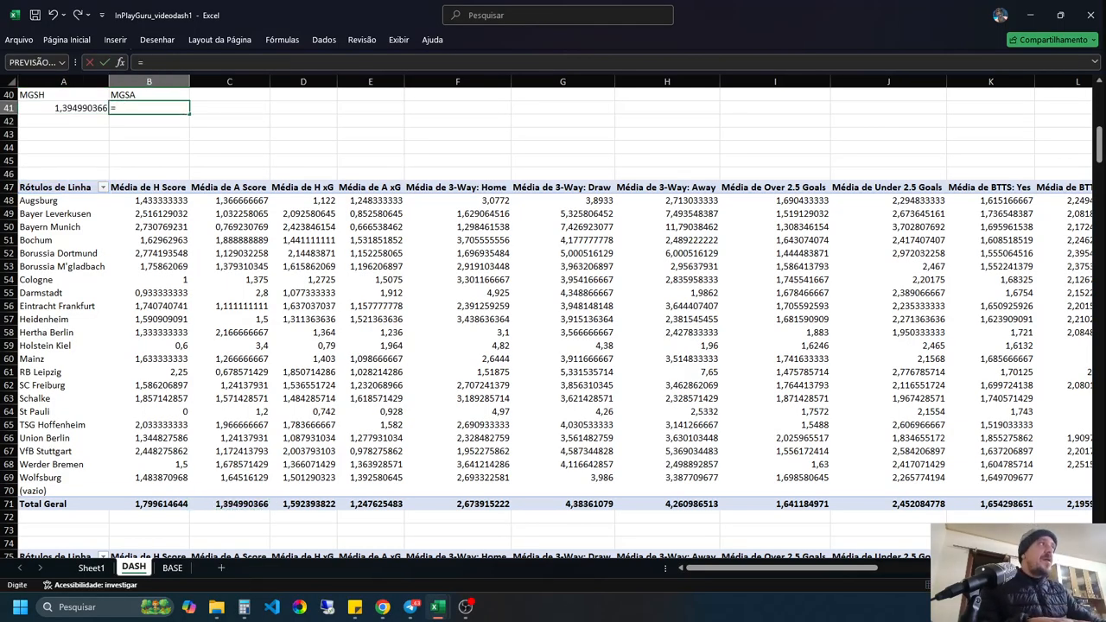
scroll(553, 320, "down", 11)
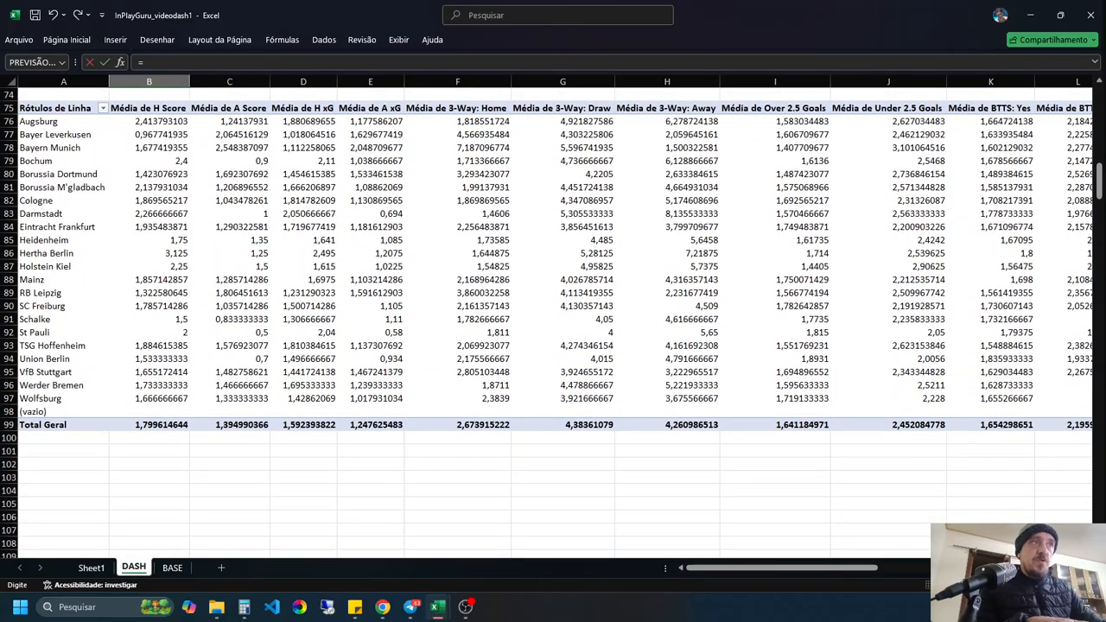
left_click(148, 425)
key("Return")
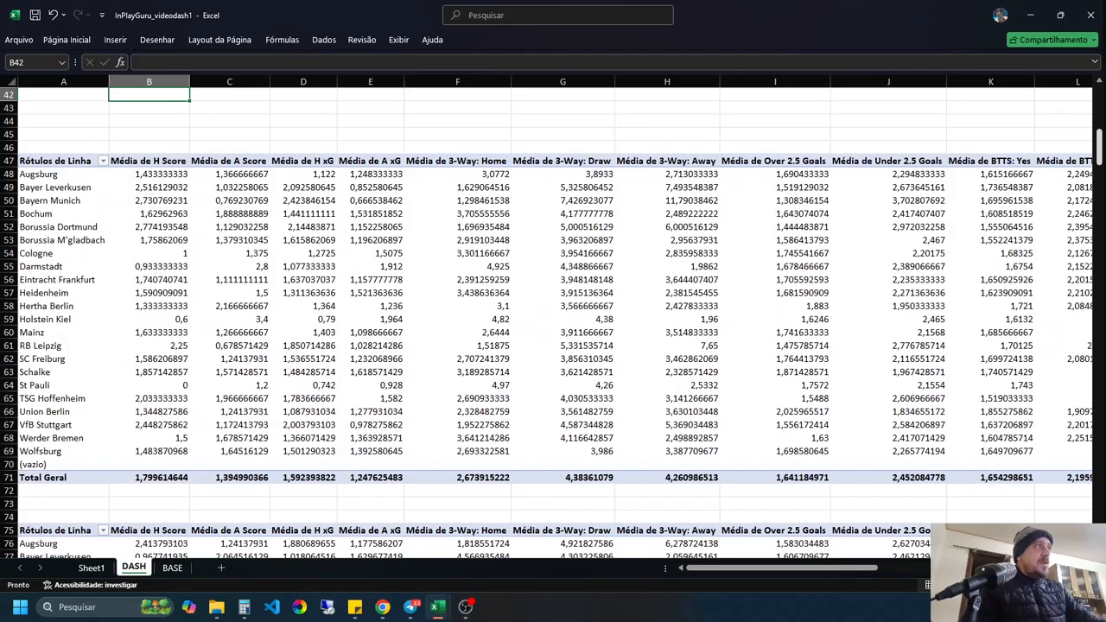
Step: Compare the linked home and away goal averages in A39:B39 and A41:B41 and check their formulas
scroll(553, 320, "up", 5)
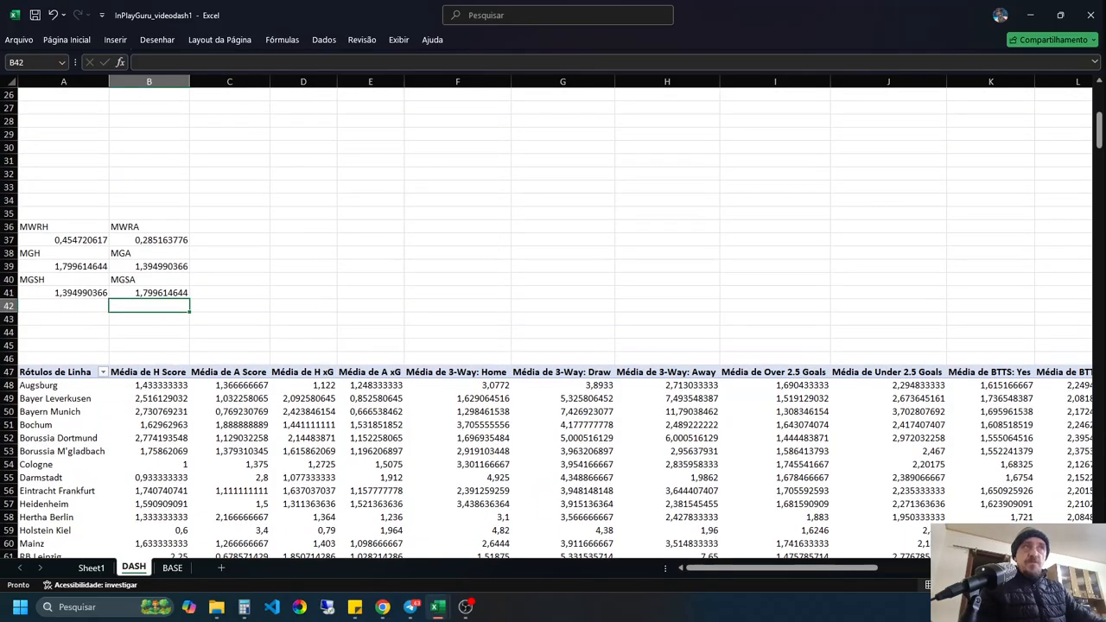
left_click(64, 267)
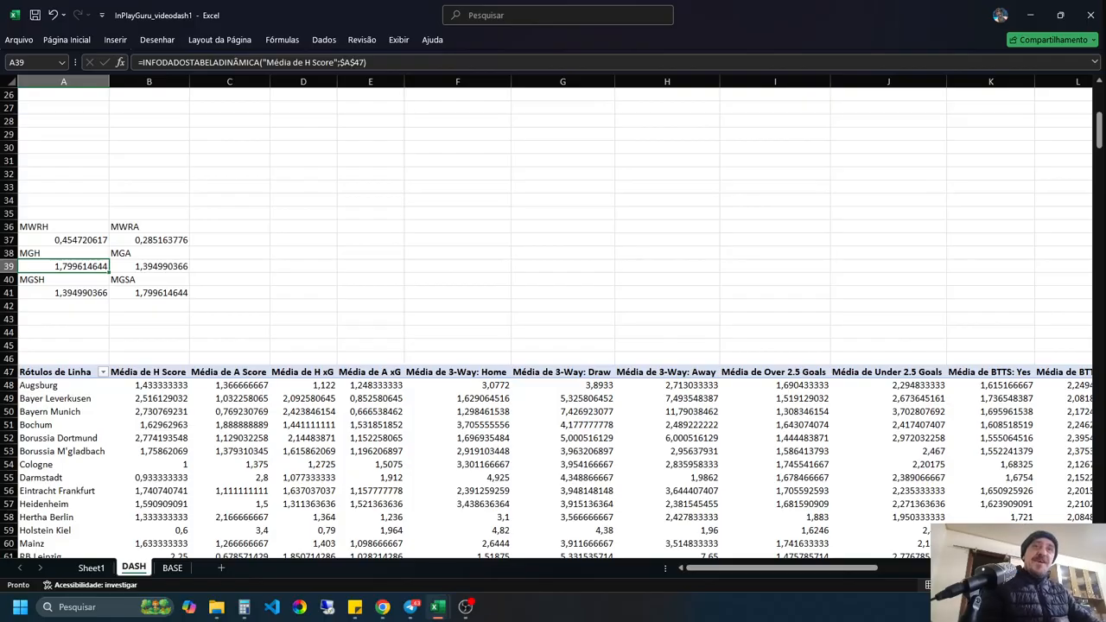
left_click(149, 293)
left_click(149, 266)
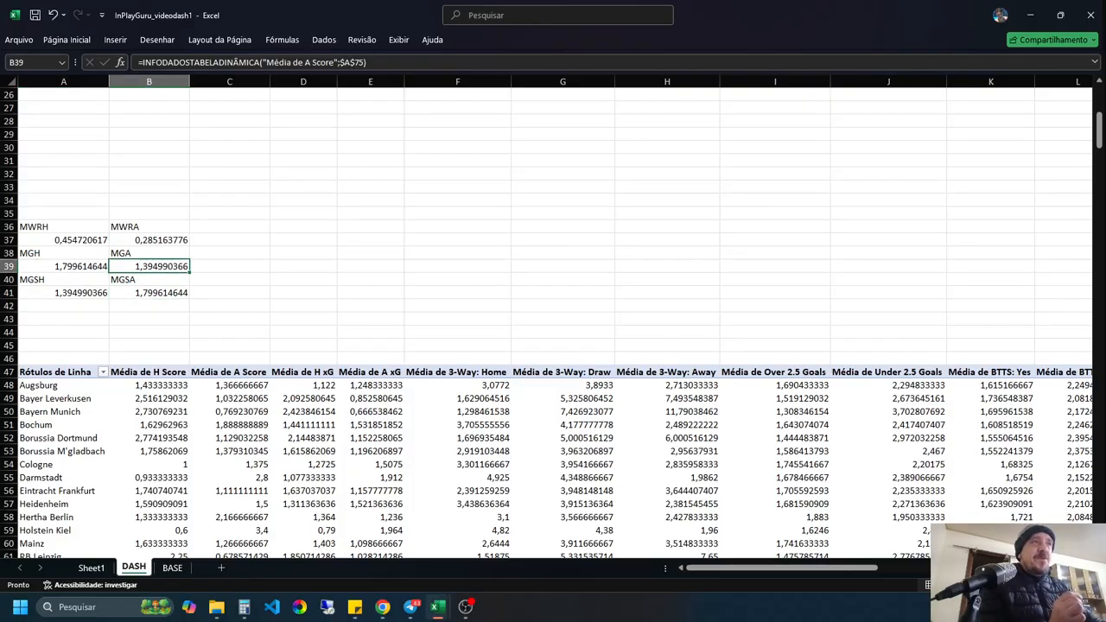
left_click(64, 293)
left_click(150, 266)
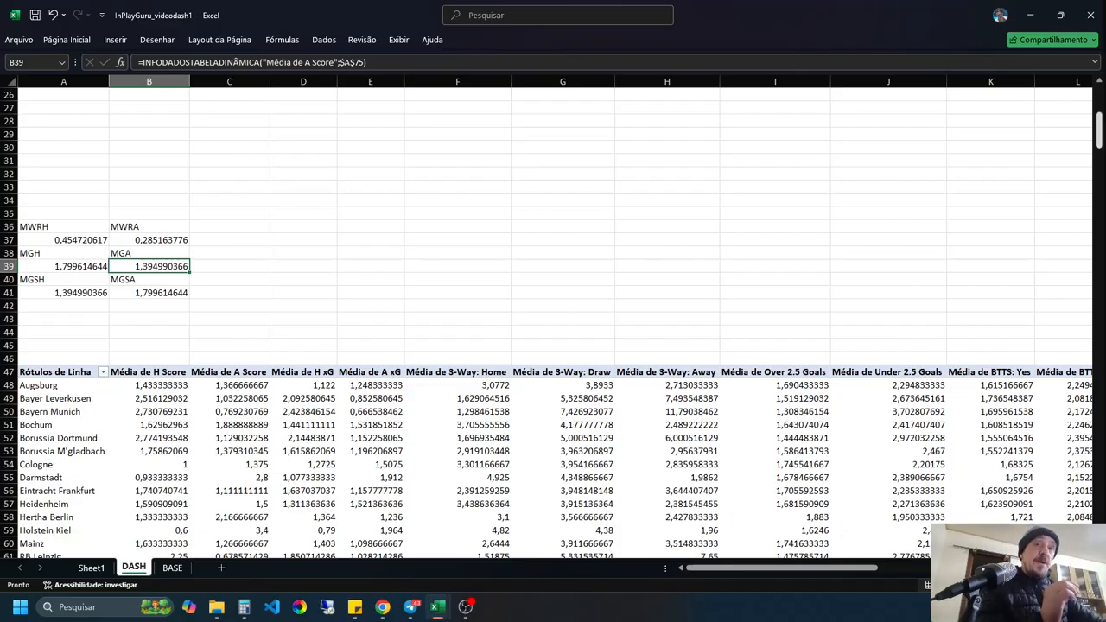
Step: Enter the headers ESP GOLS HOME in E4 and ESP GOLS AWAY in F4, and fit column E to its text
left_click_drag(1099, 133, 1099, 105)
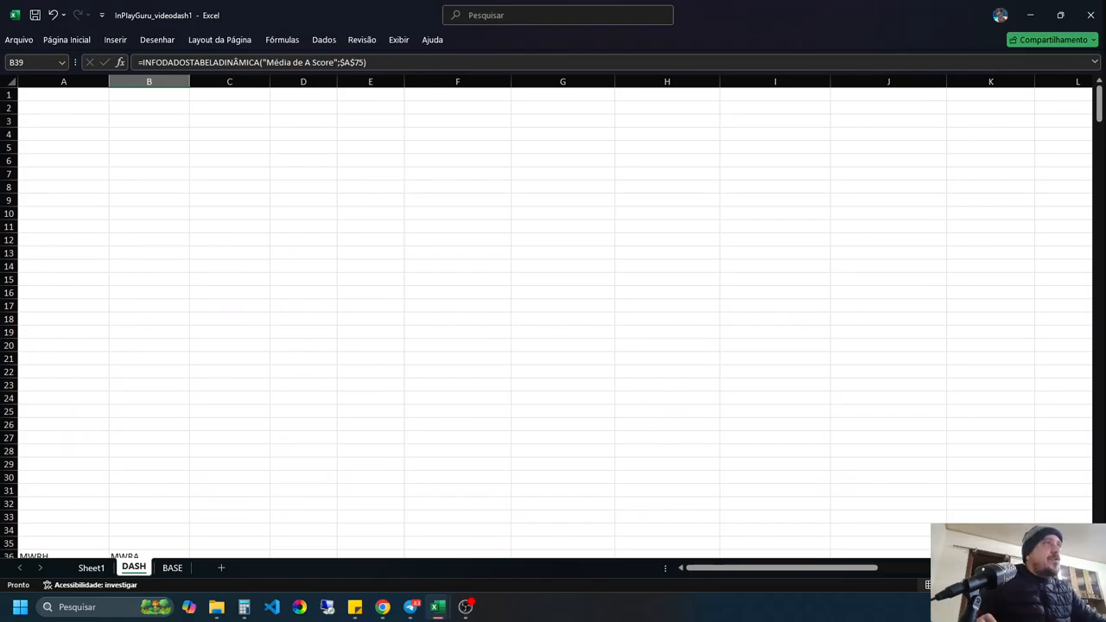
left_click(371, 134)
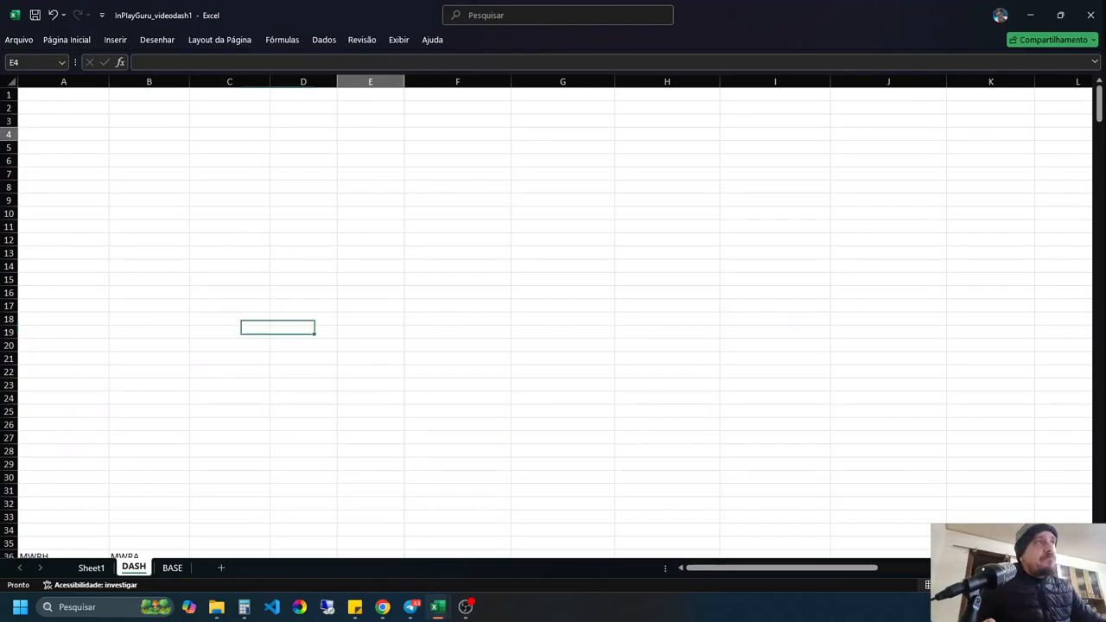
type("E")
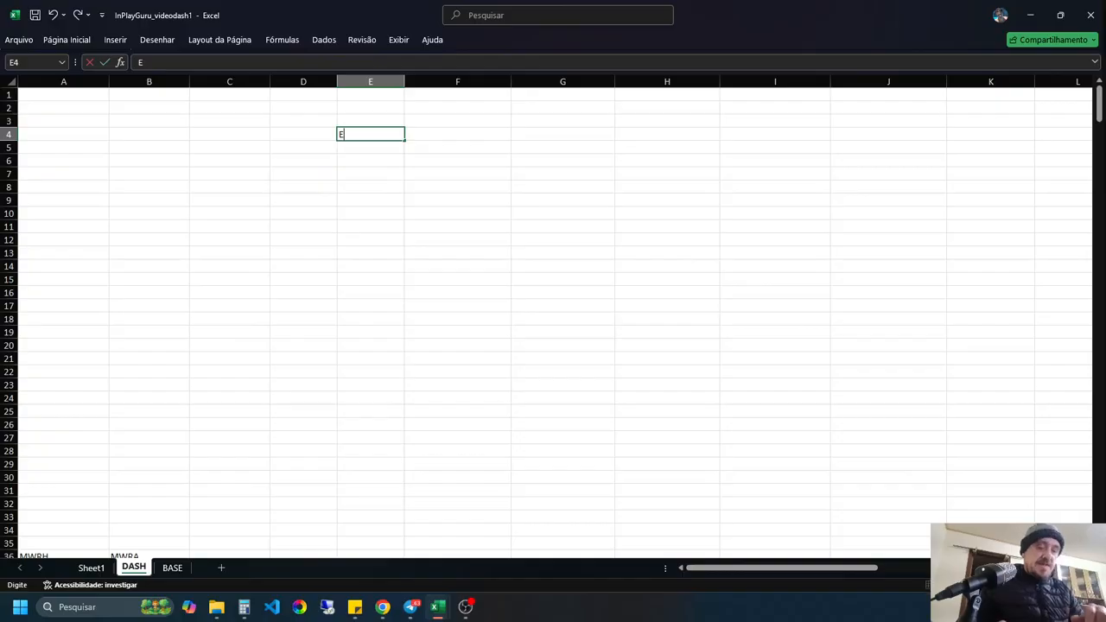
type("SP GOLS HOME")
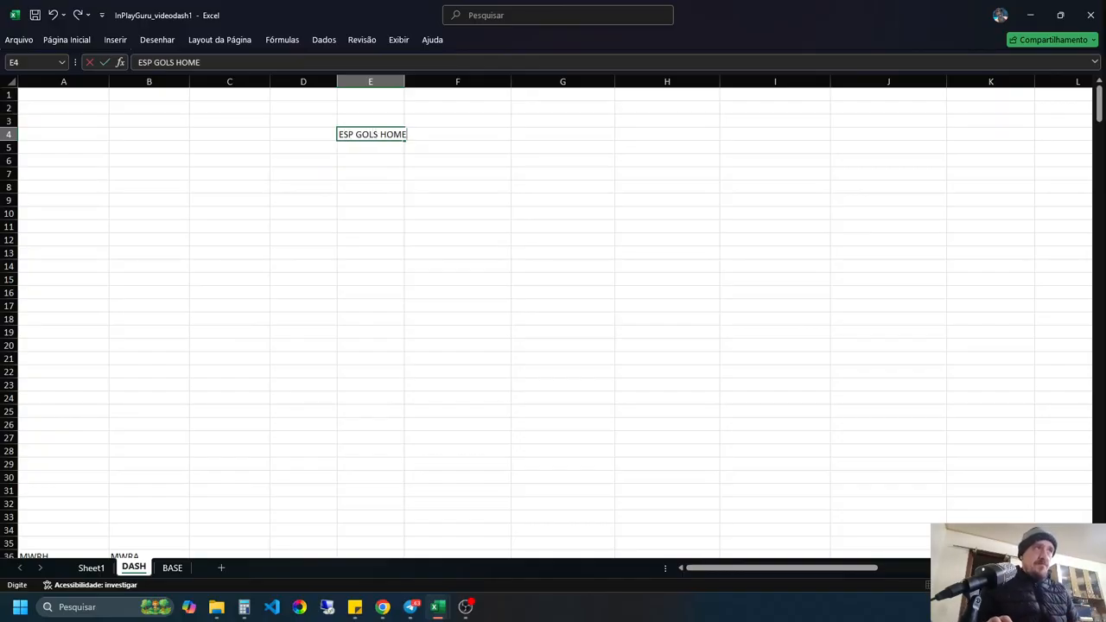
key("Tab")
type("ES")
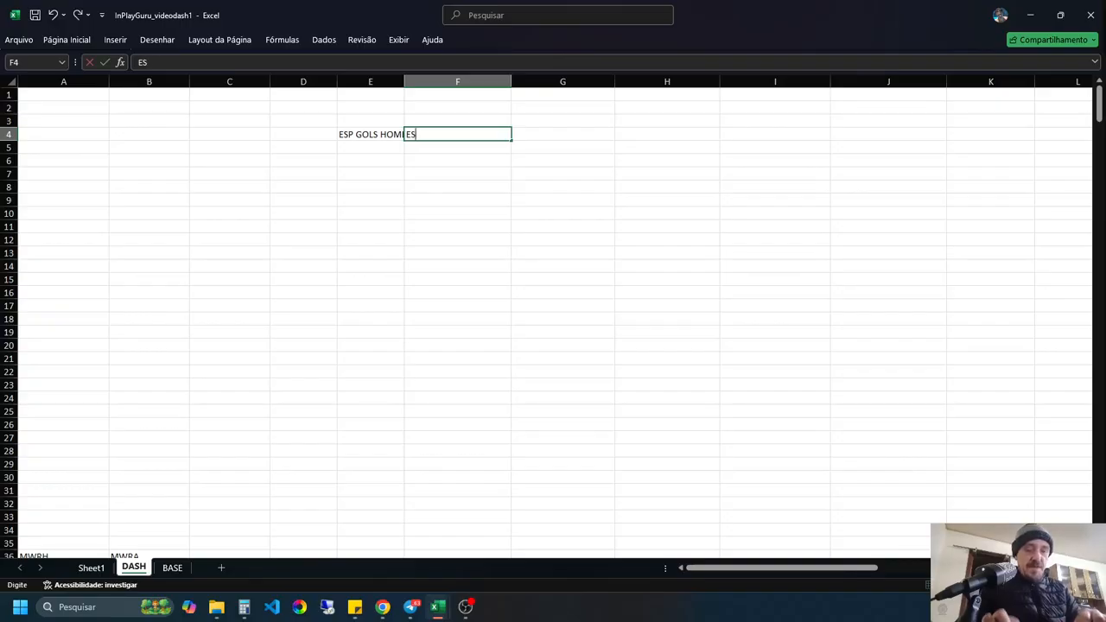
type("P GOLS AWAY")
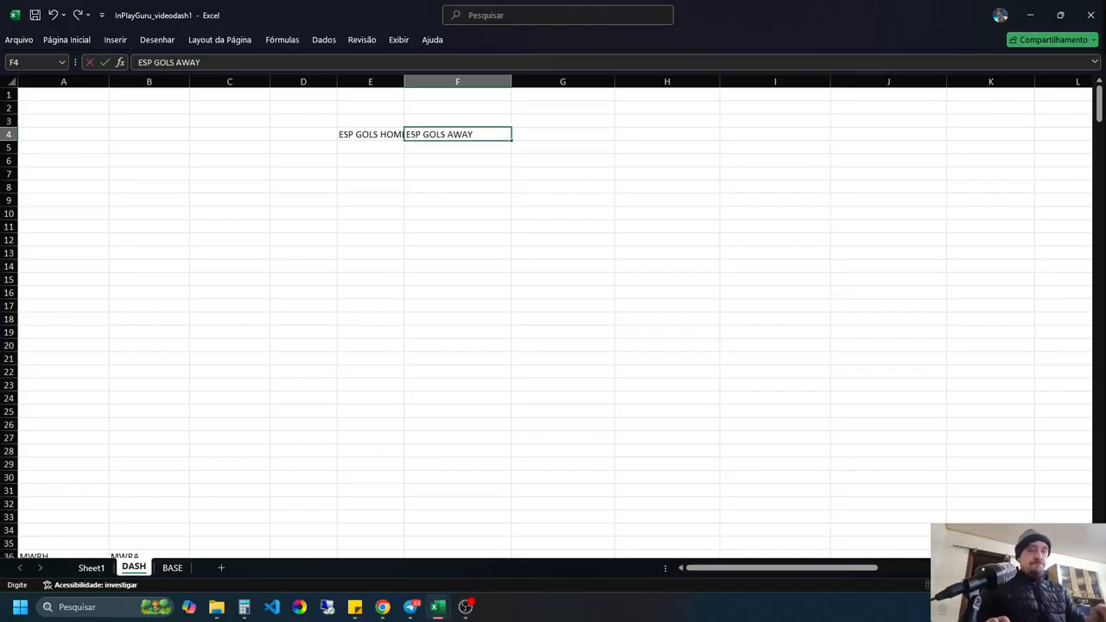
key("Return")
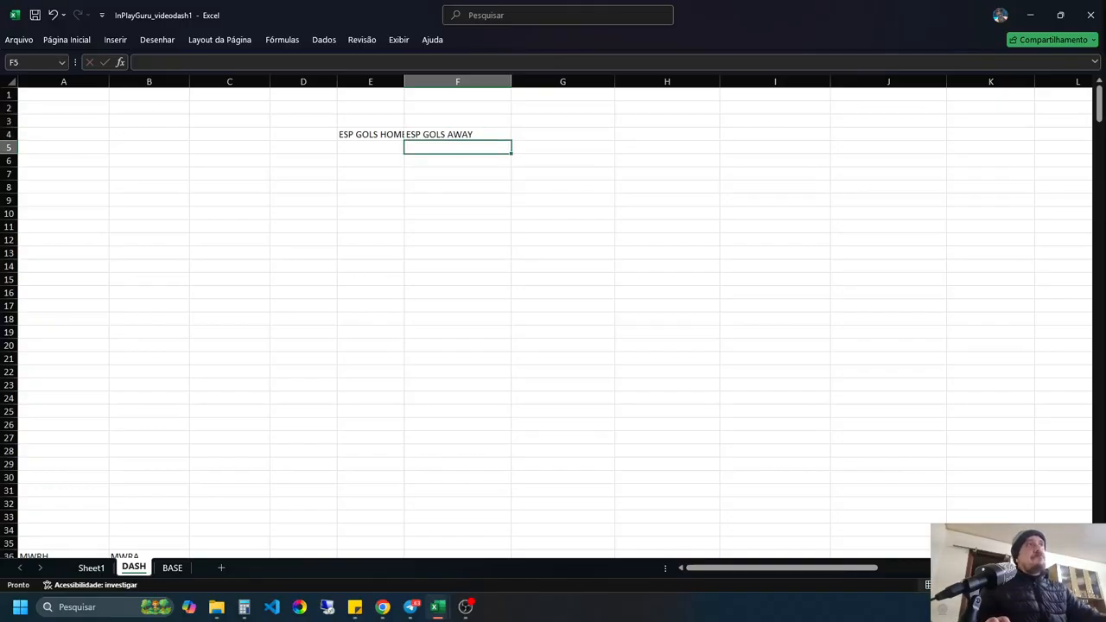
double_click(405, 81)
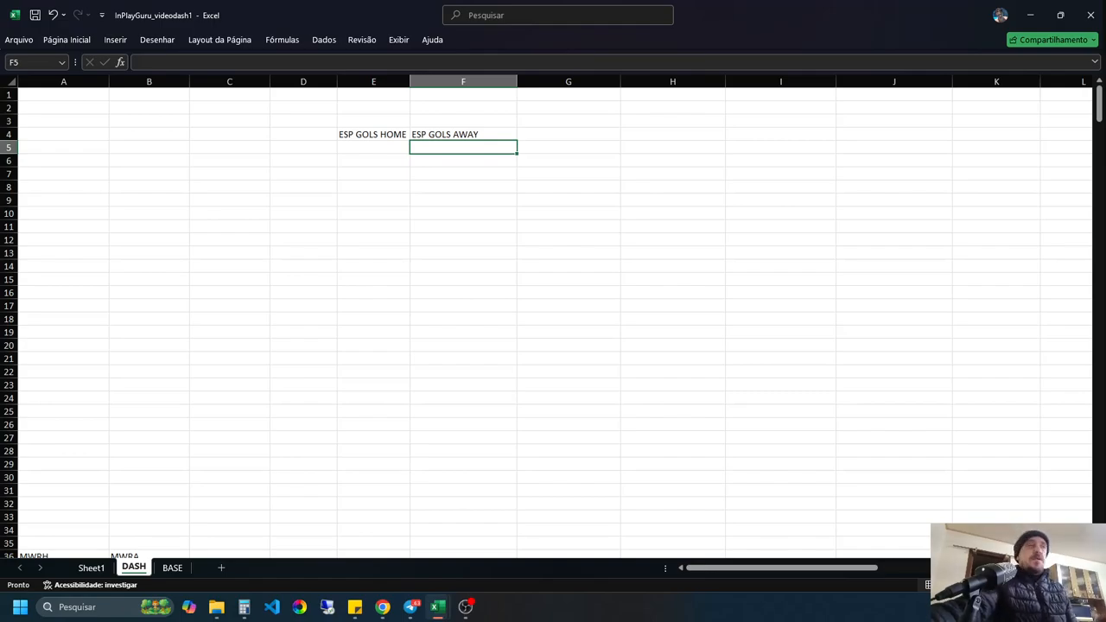
Step: Calculate ESP GOLS HOME in E5 as the average of MGH in A39 and MGSA in B41
left_click(373, 148)
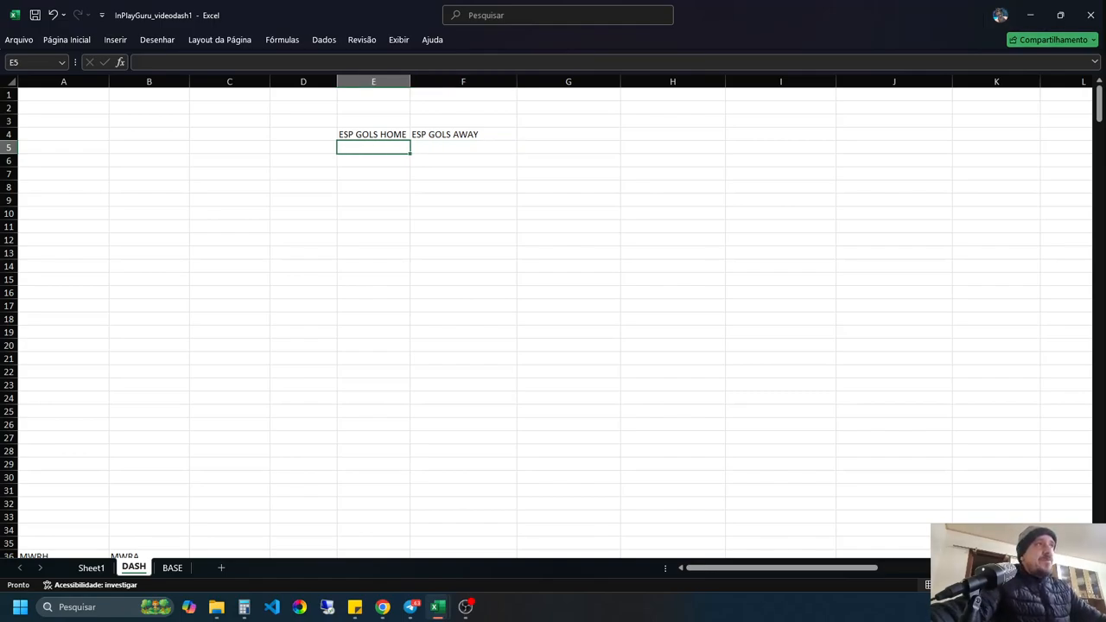
type("=")
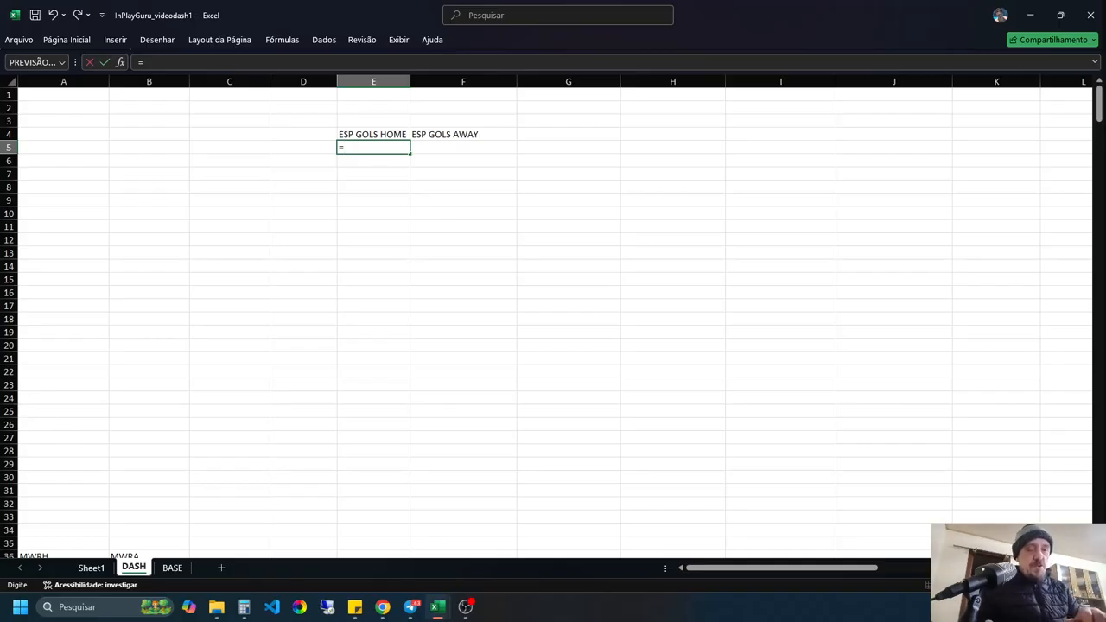
type("(")
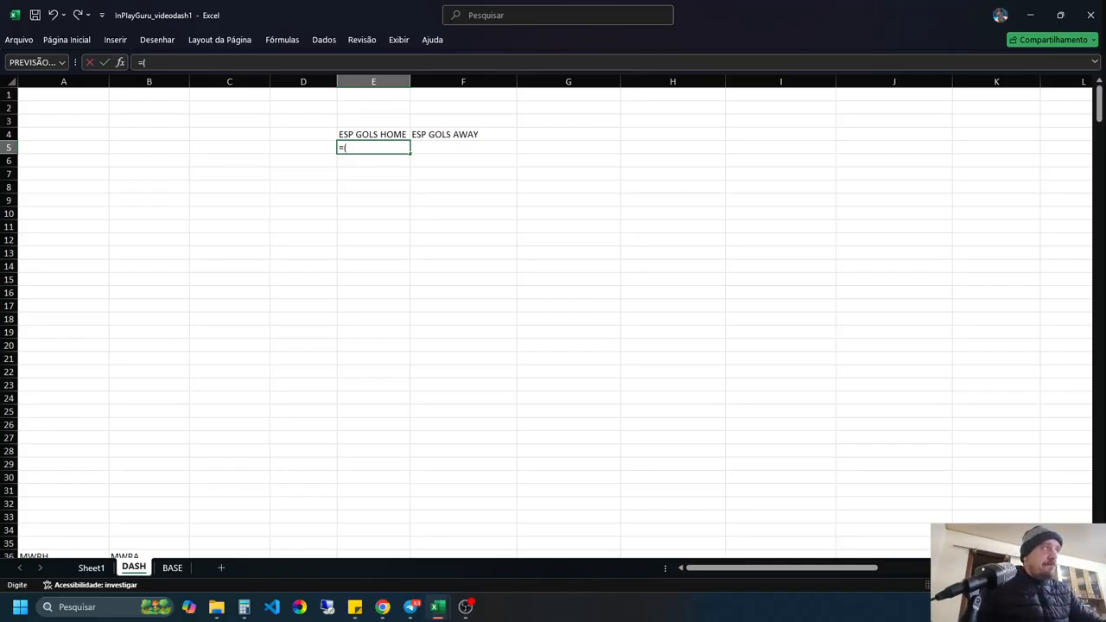
scroll(554, 320, "down", 8)
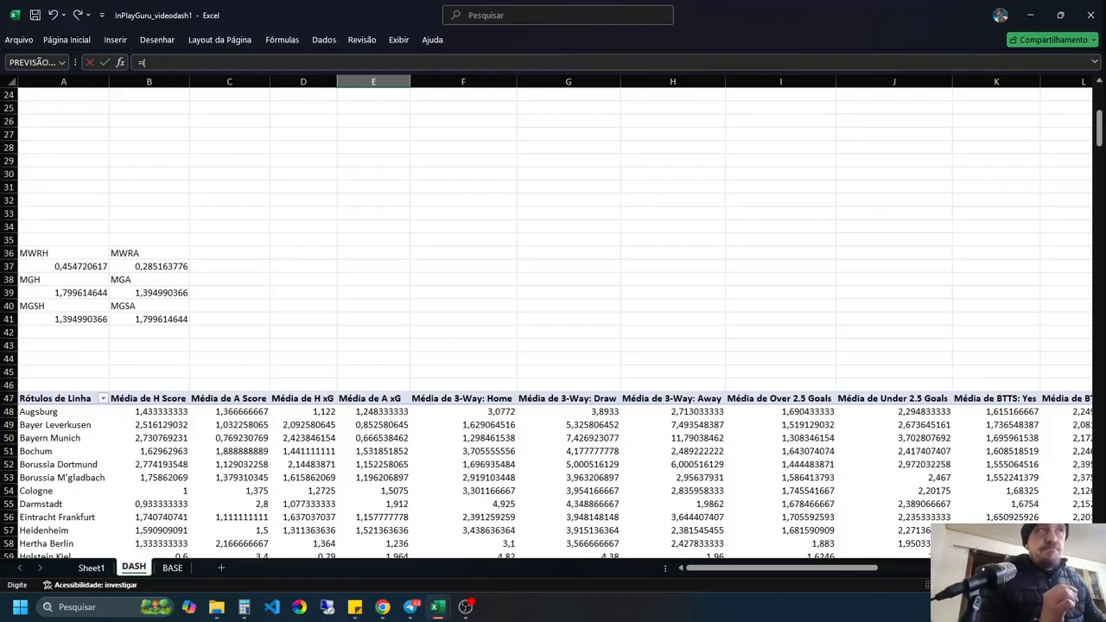
left_click(63, 293)
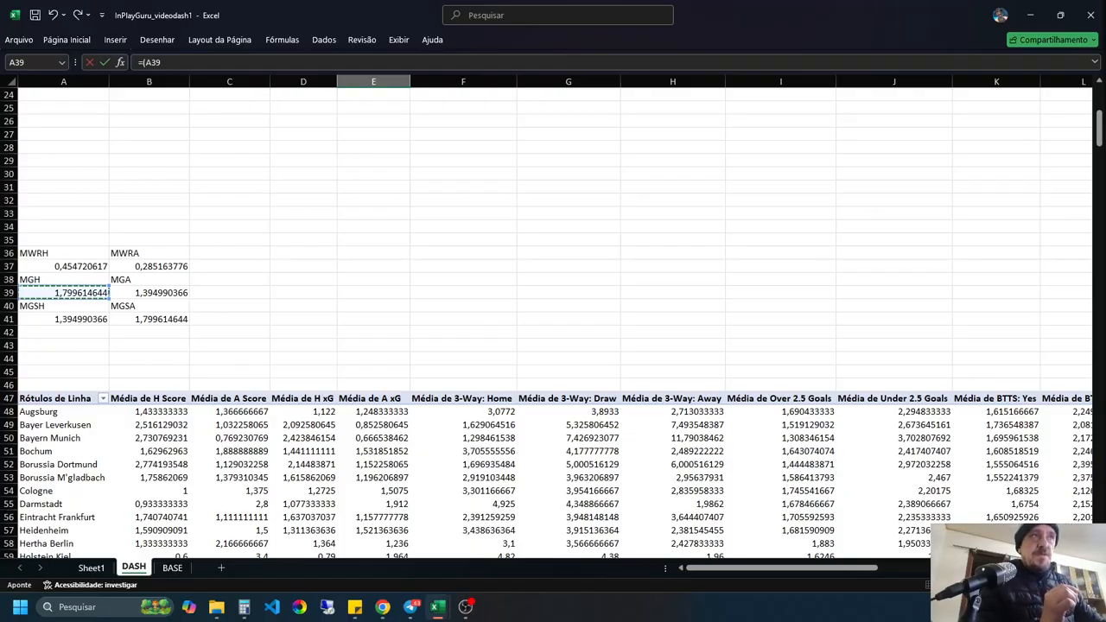
type("+")
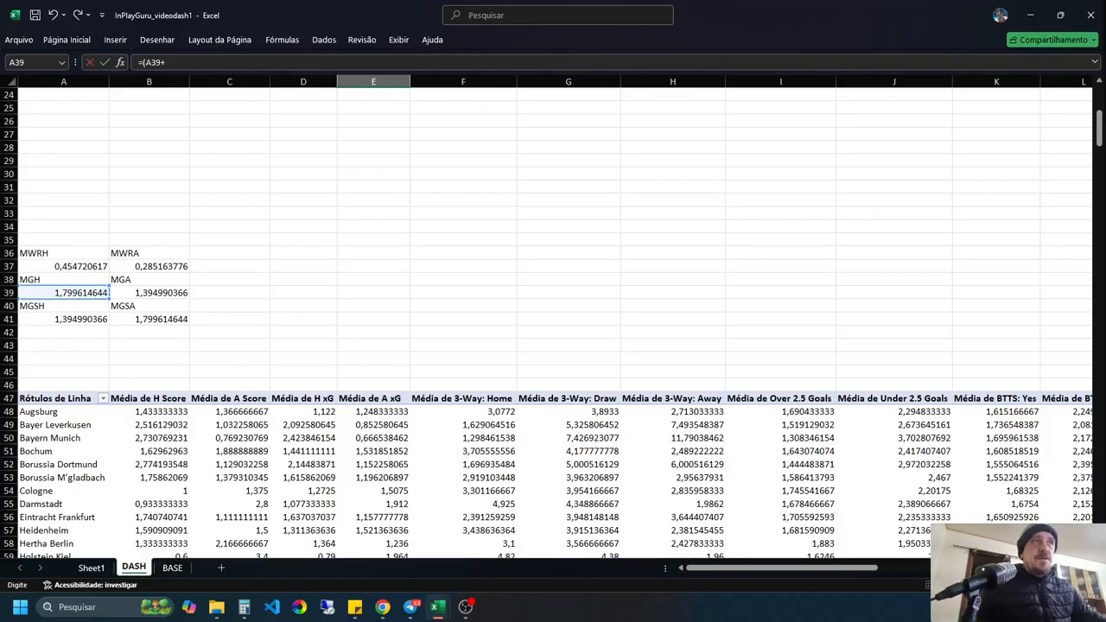
left_click(150, 320)
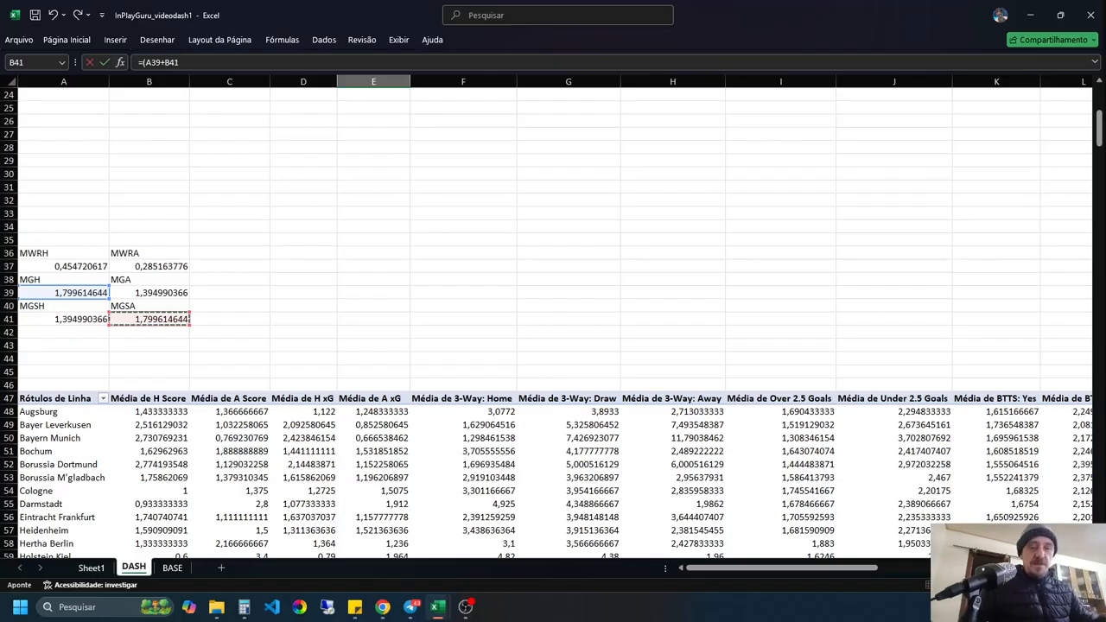
key("Escape")
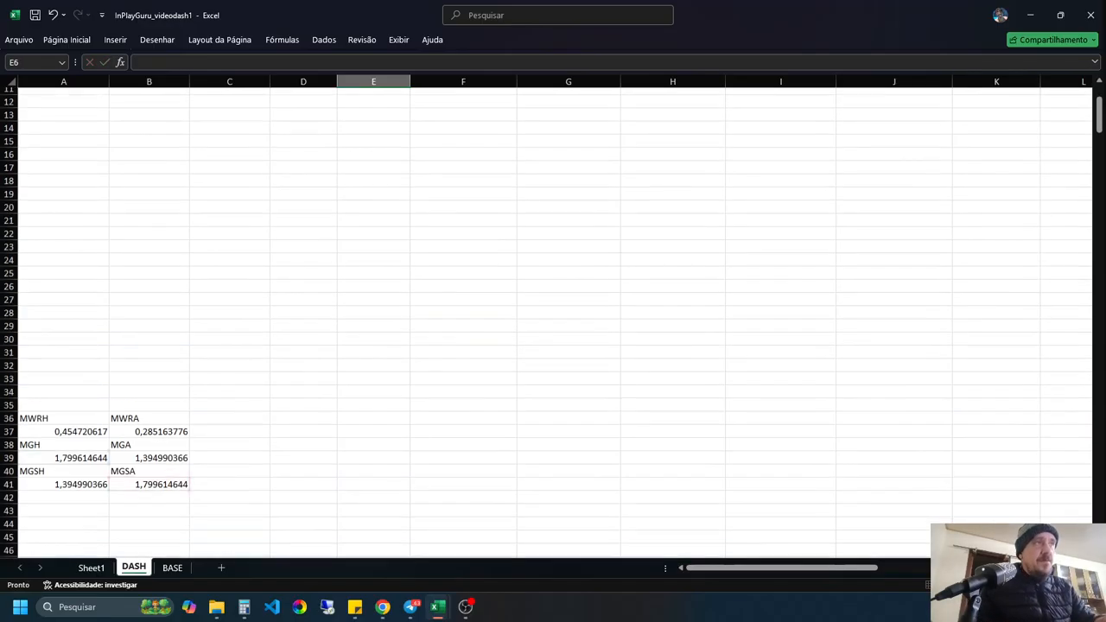
scroll(554, 320, "up", 2)
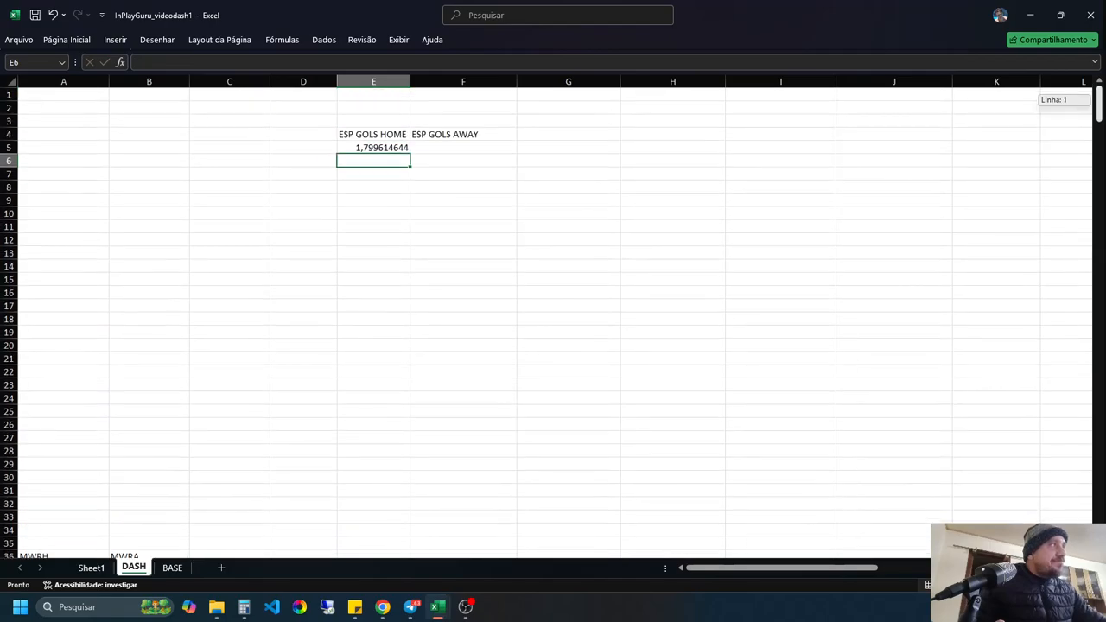
Step: Calculate ESP GOLS AWAY in F5 as the average of MGA in B39 and MGSH in A41
key("Up")
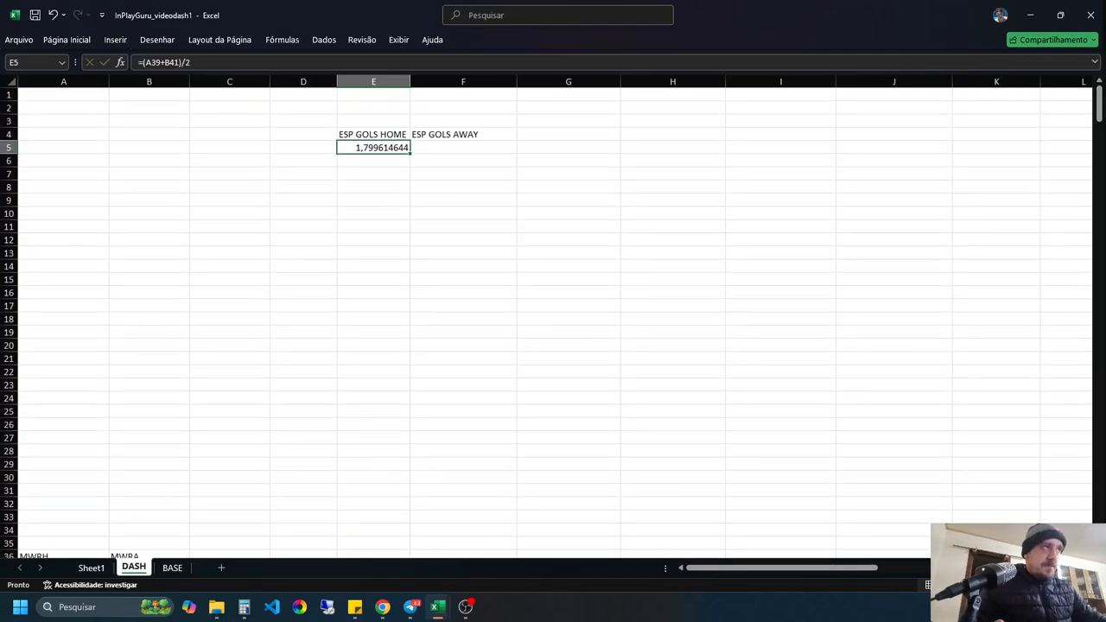
left_click(464, 148)
type("=")
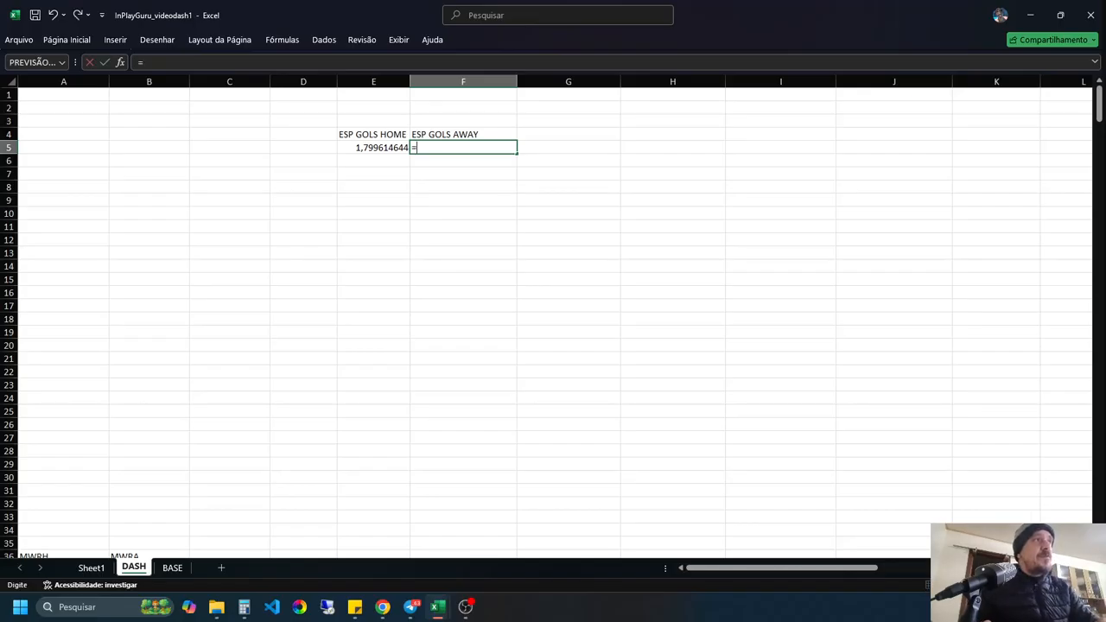
type("(")
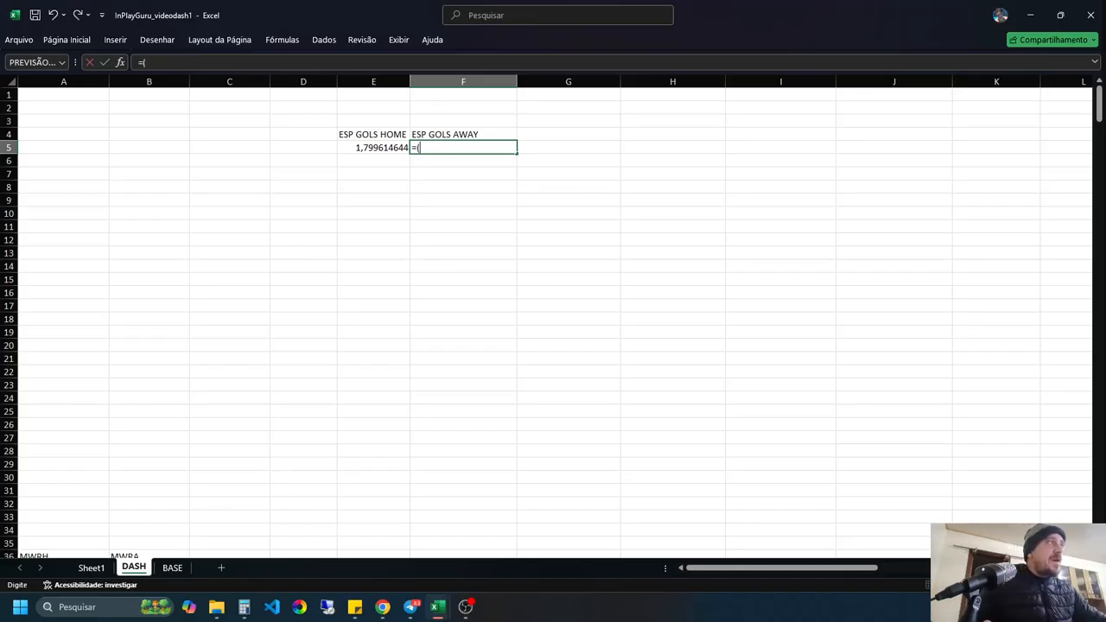
left_click_drag(1099, 105, 1099, 133)
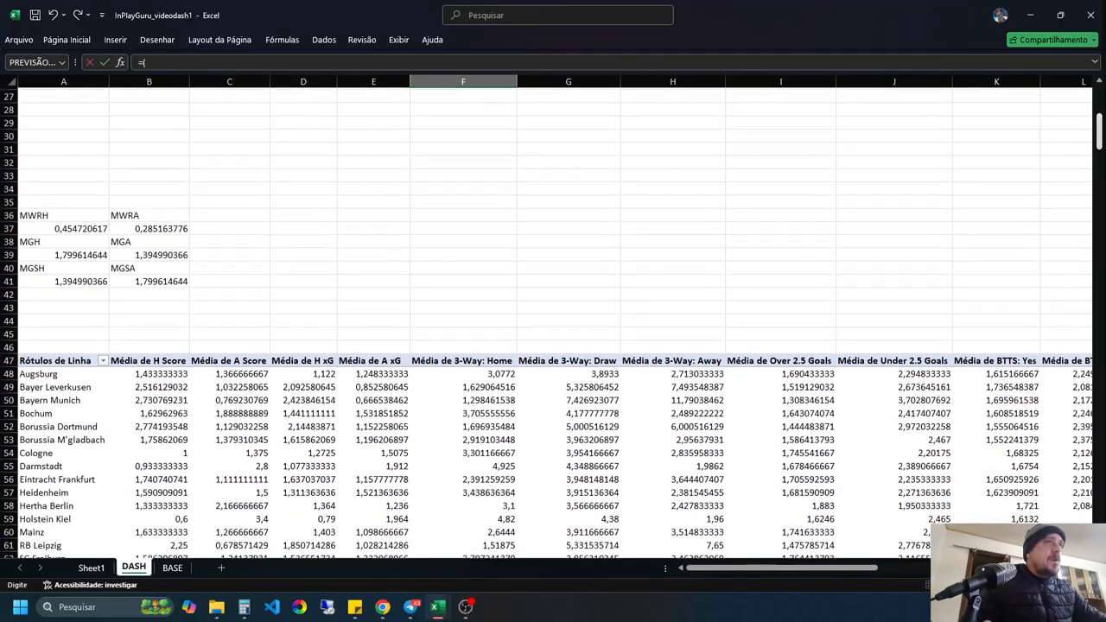
left_click(149, 253)
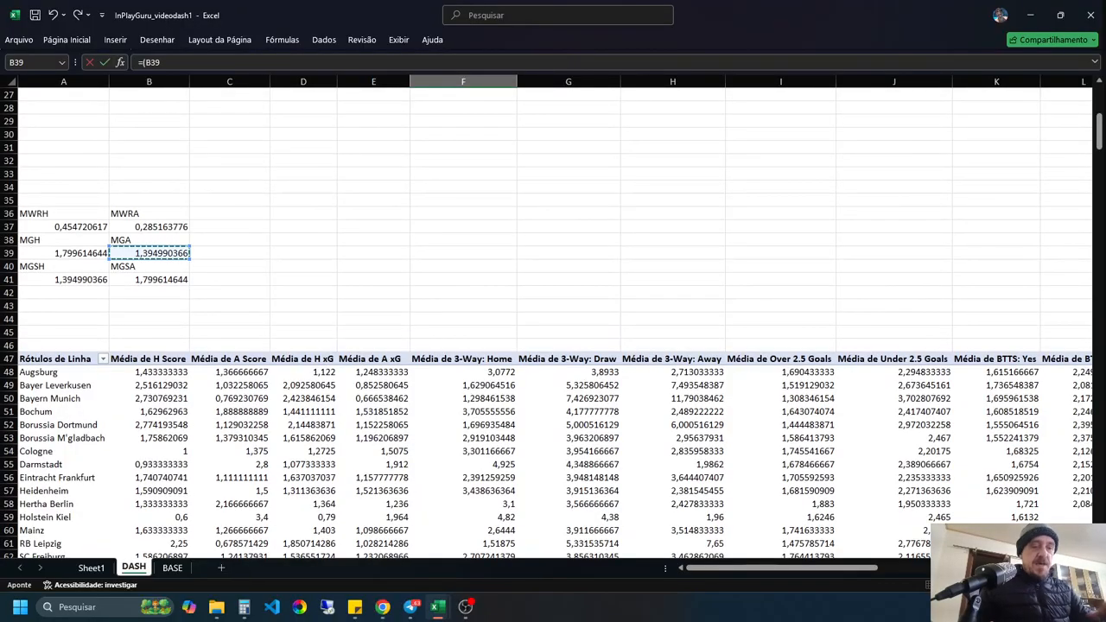
type("+")
left_click(63, 279)
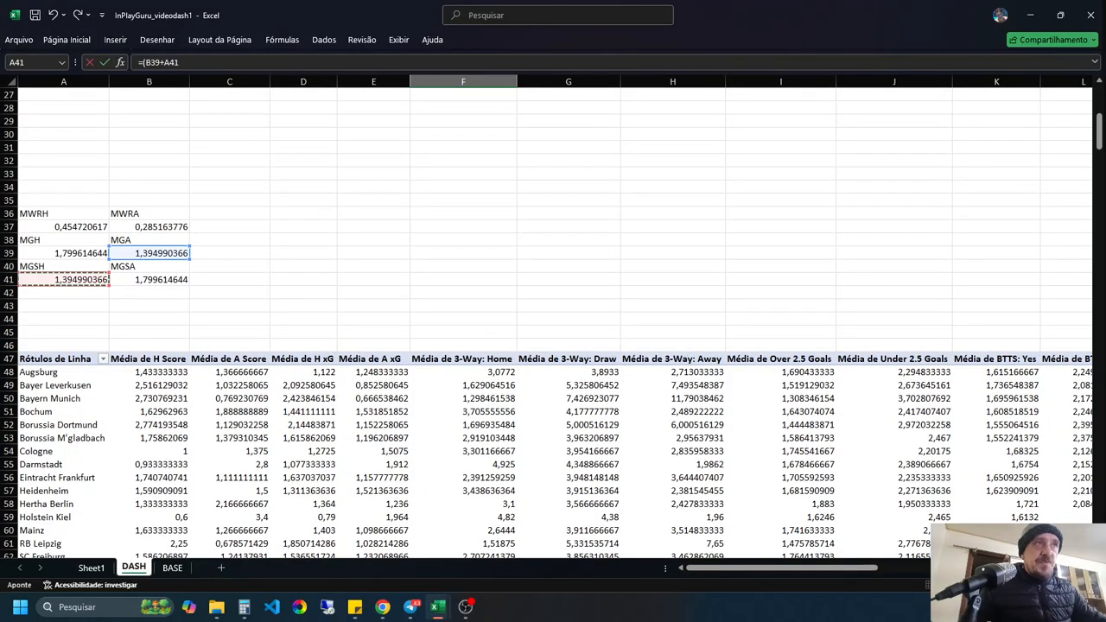
type(")/2")
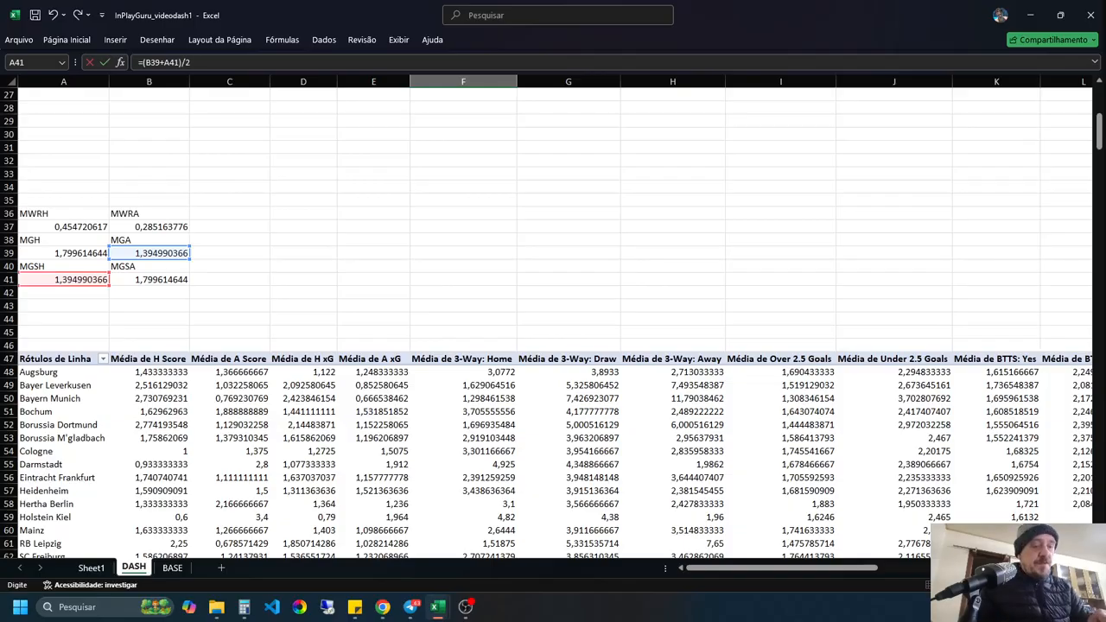
key("Escape")
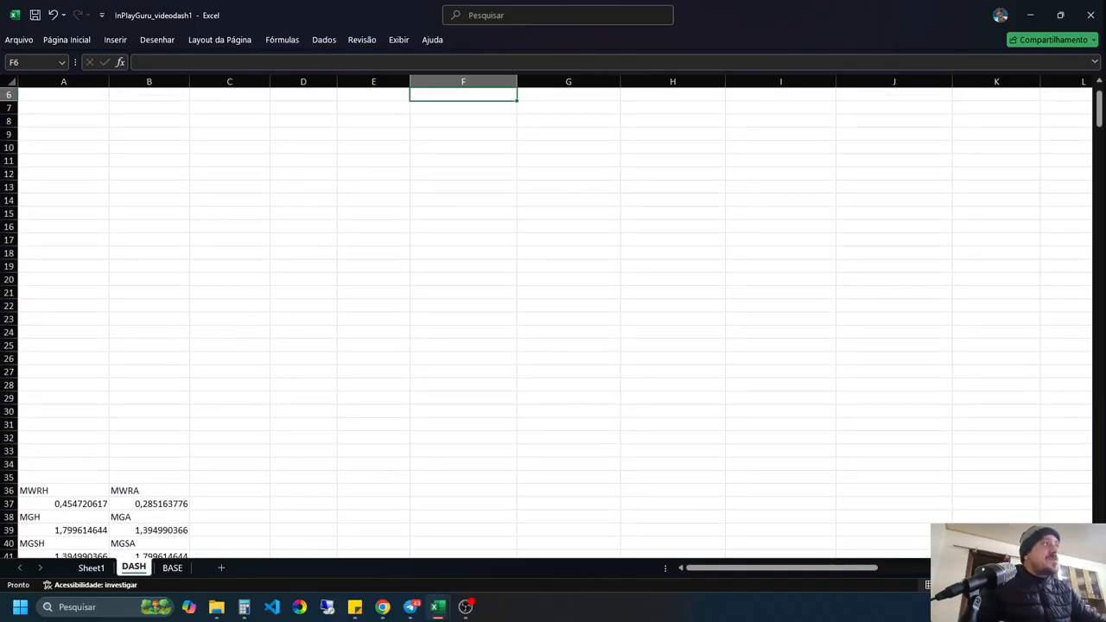
Step: Insert a Home slicer for the pivot table starting at A47 and move it over that table's first columns
mouse_move(1099, 111)
left_mouse_down()
mouse_move(1099, 100)
mouse_move(1100, 117)
left_mouse_up()
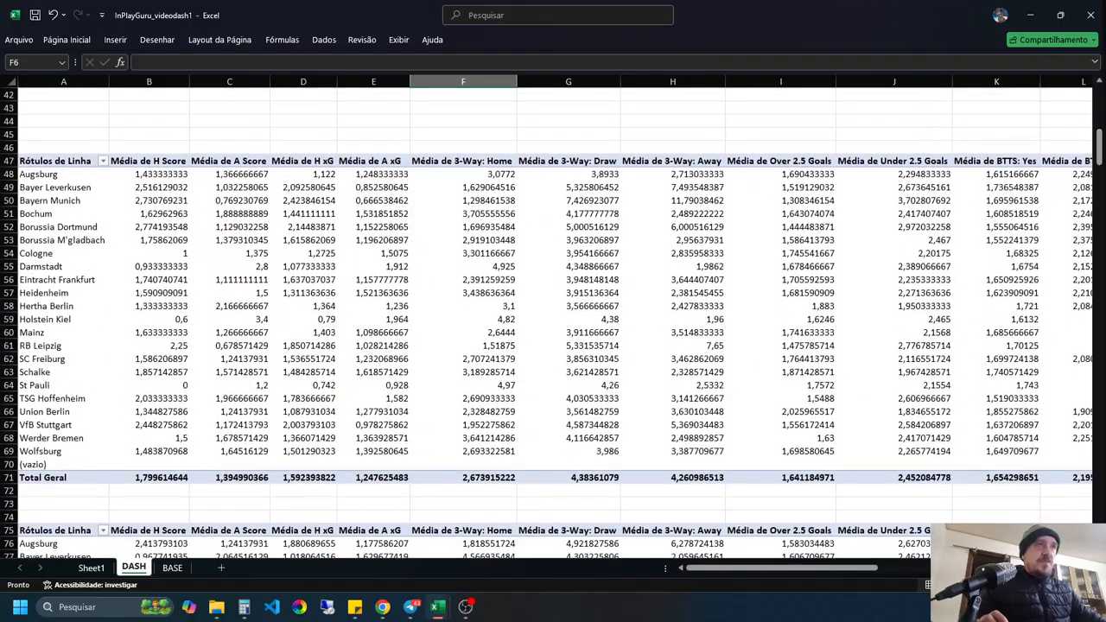
left_click(63, 280)
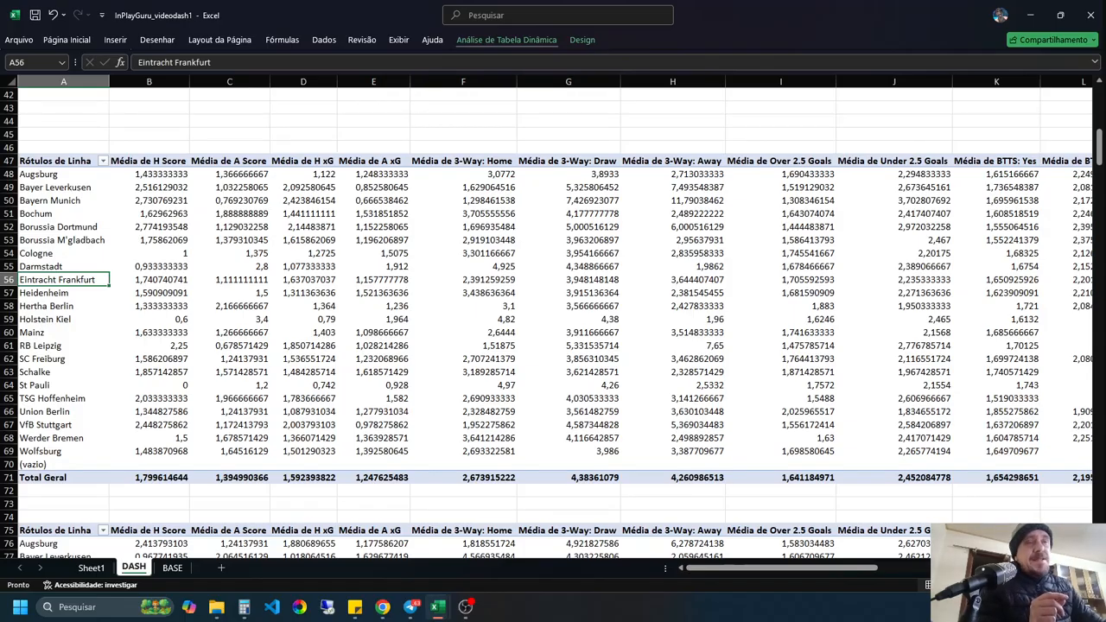
left_click(507, 39)
left_click(397, 76)
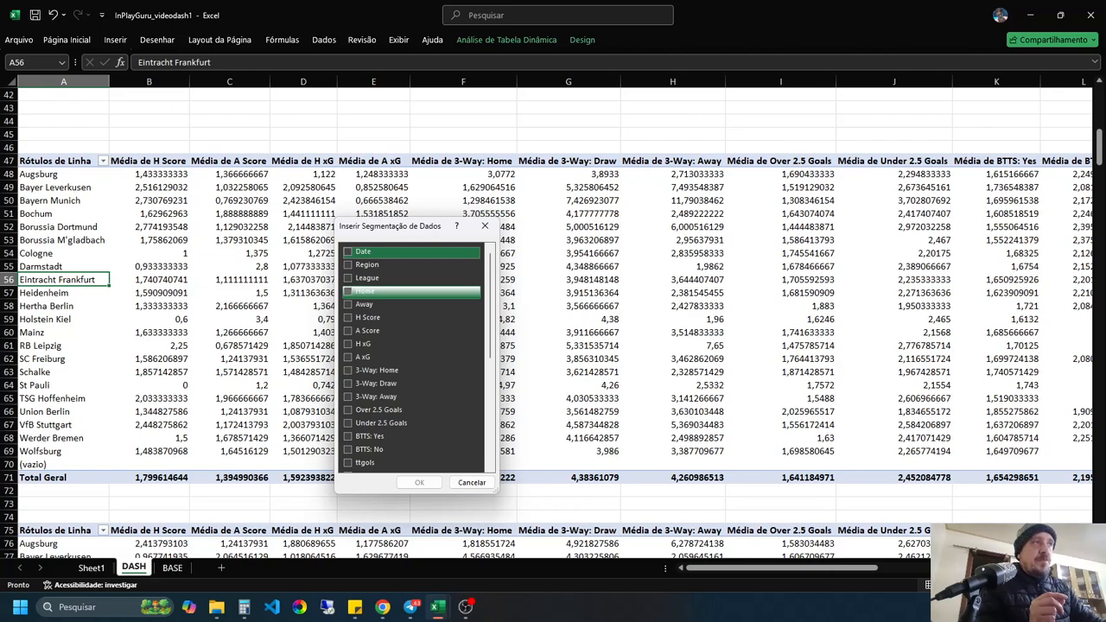
left_click(363, 291)
left_click(419, 482)
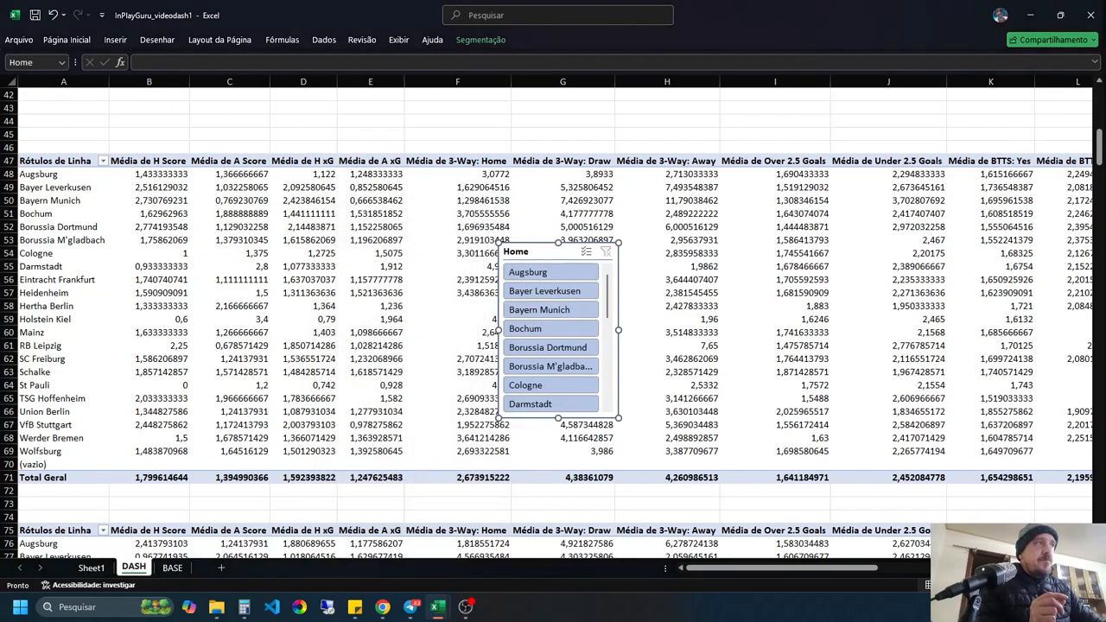
left_click_drag(545, 251, 138, 130)
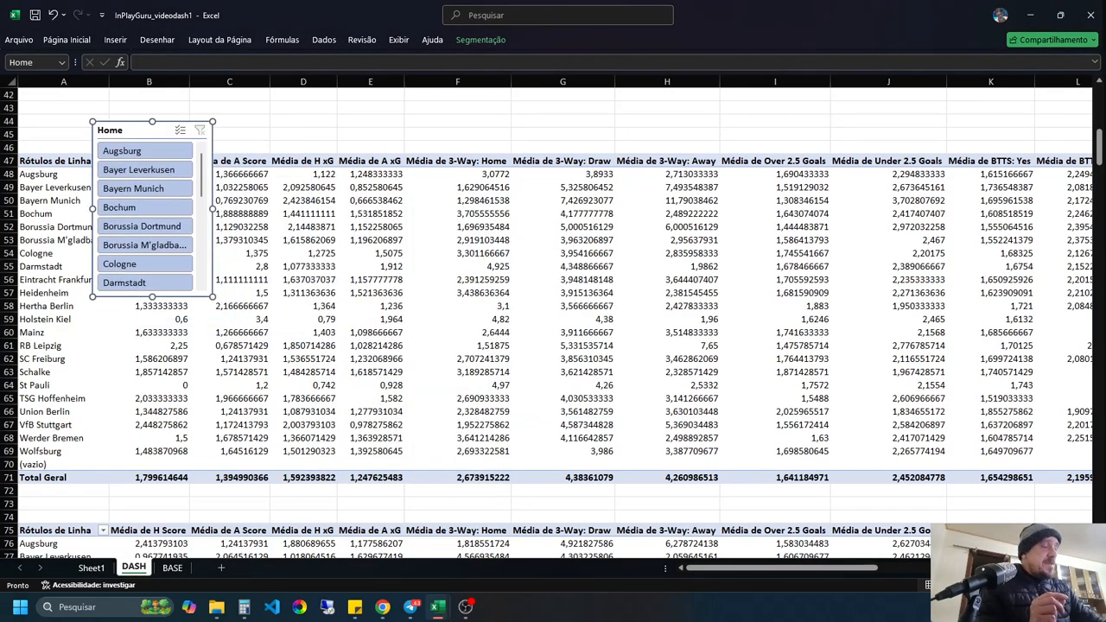
Step: Insert an Away slicer for the pivot table starting at A75 and move it up beside the upper pivot table's middle columns
left_click_drag(1099, 147, 1099, 160)
left_click(63, 452)
left_click(507, 39)
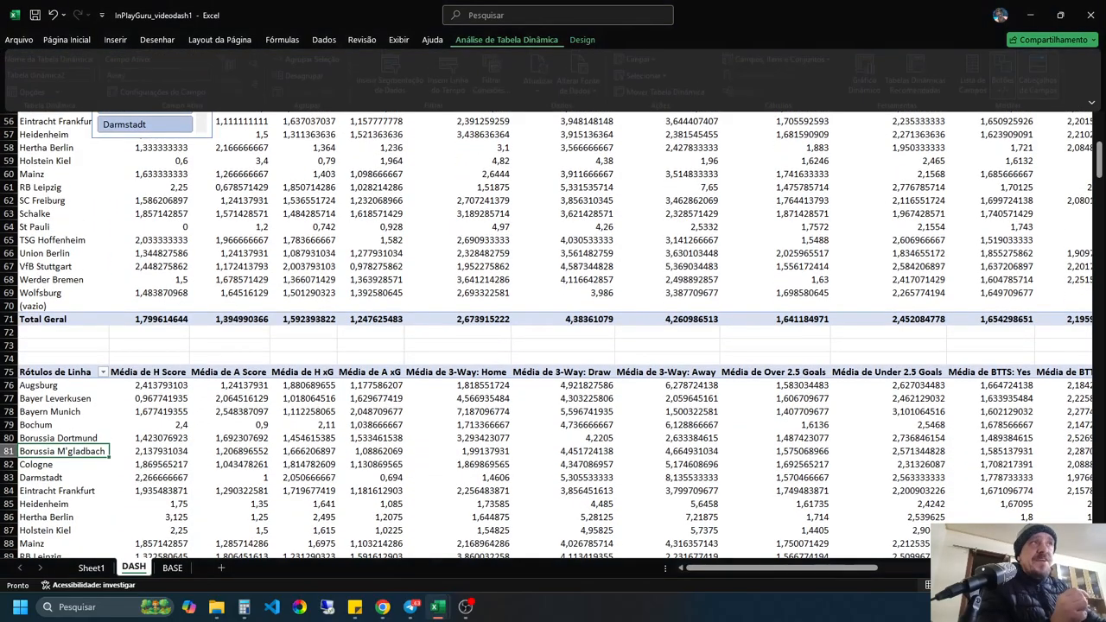
left_click(398, 78)
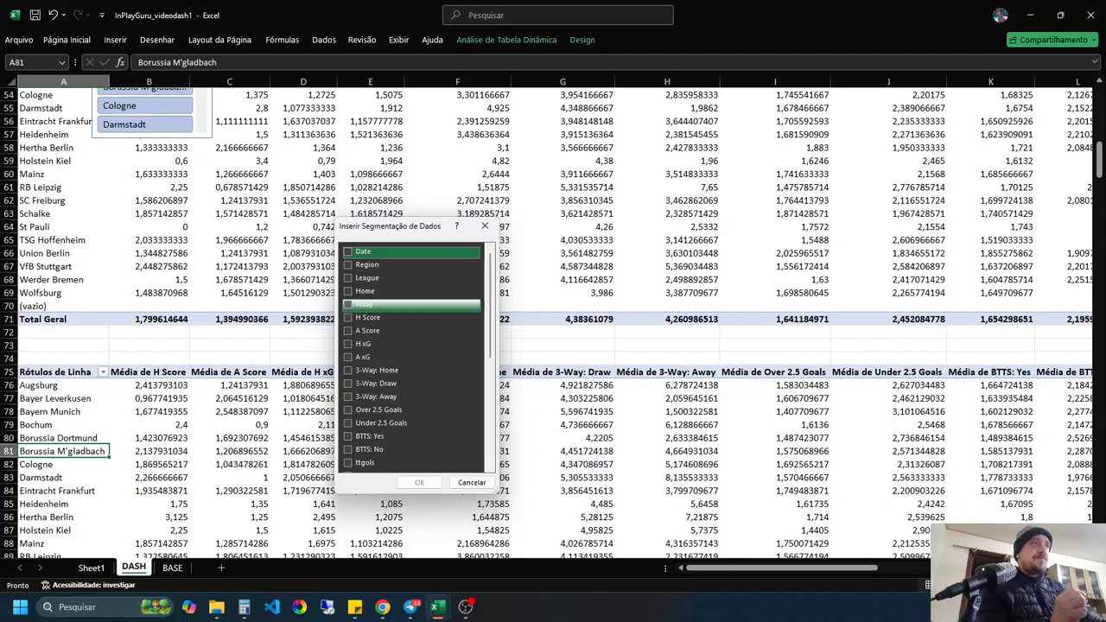
left_click(364, 304)
left_click(419, 482)
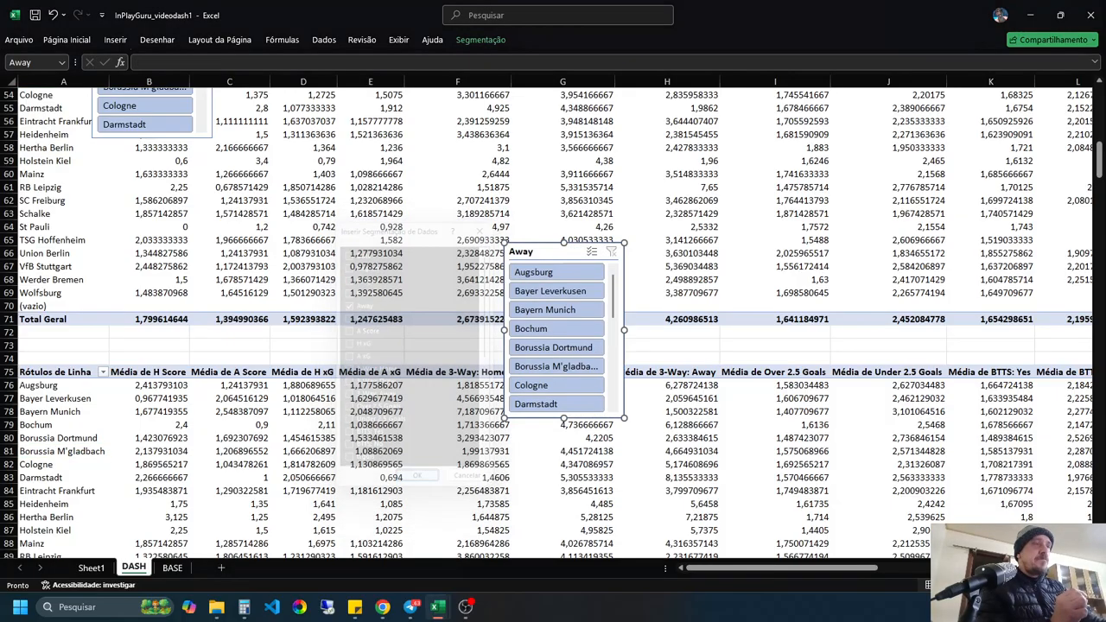
left_click_drag(553, 252, 620, 100)
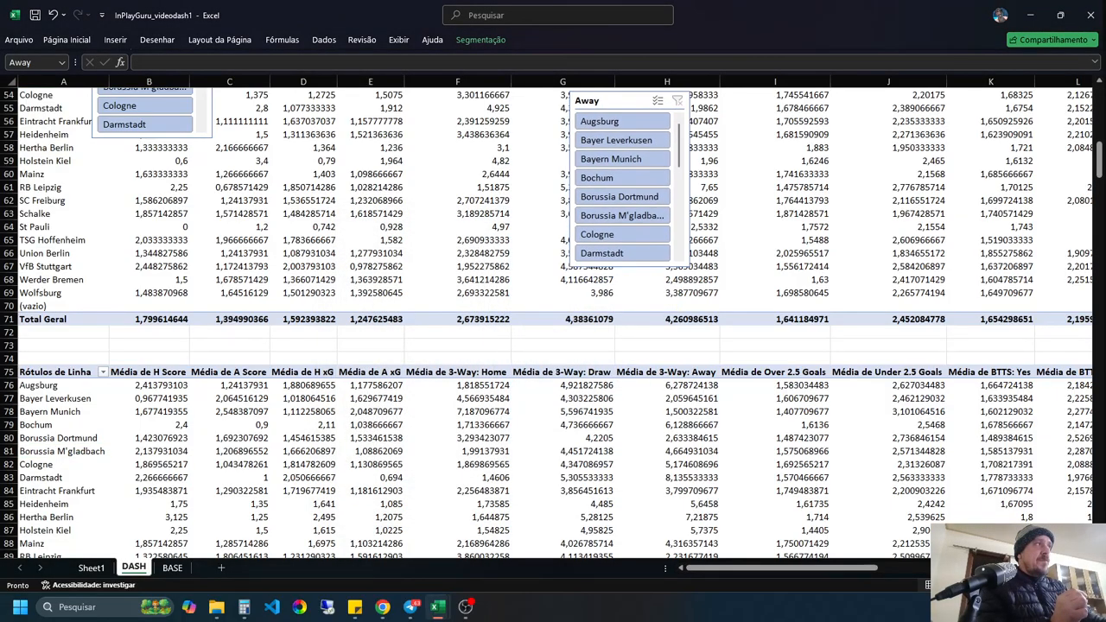
Step: Place the Home slicer at A1 and the Away slicer over columns K:L from row 1, and stretch both down to about row 34
scroll(553, 320, "up", 10)
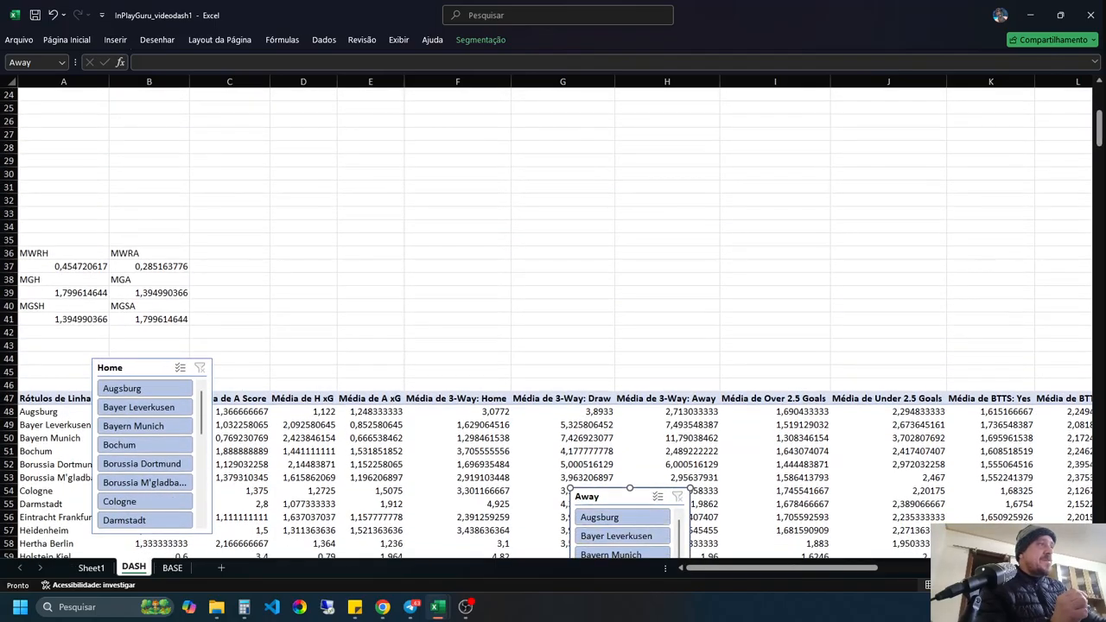
left_click_drag(613, 497, 1003, 117)
left_click_drag(181, 433, 104, 104)
left_click_drag(1100, 127, 1100, 95)
left_click_drag(73, 343, 72, 99)
left_click_drag(78, 265, 78, 529)
left_click_drag(1002, 356, 1011, 97)
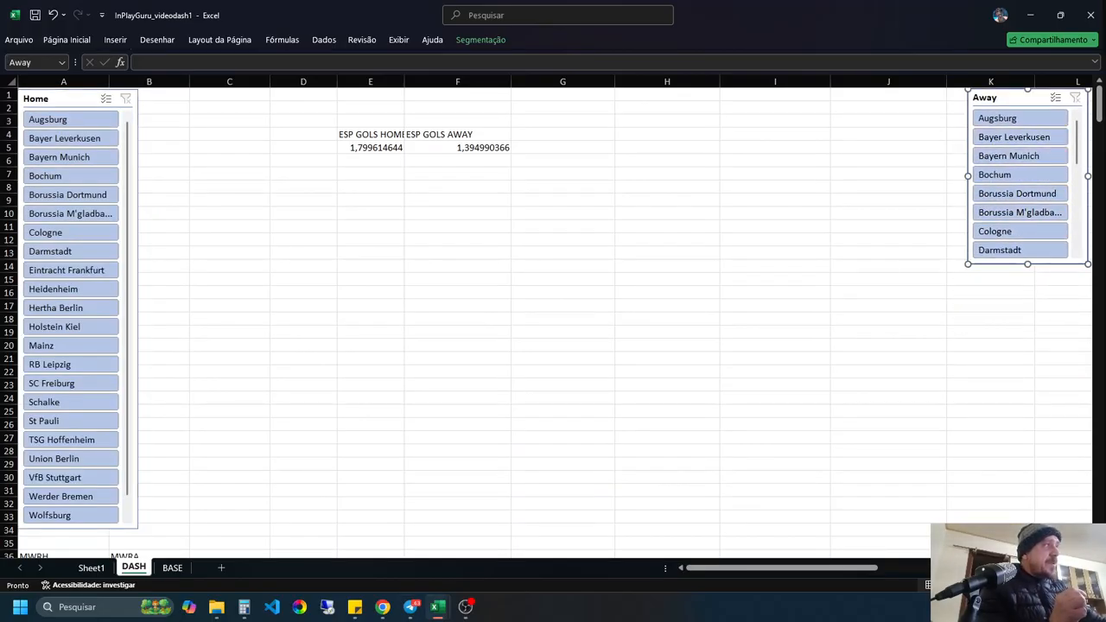
left_click_drag(1027, 265, 1027, 523)
left_click(668, 279)
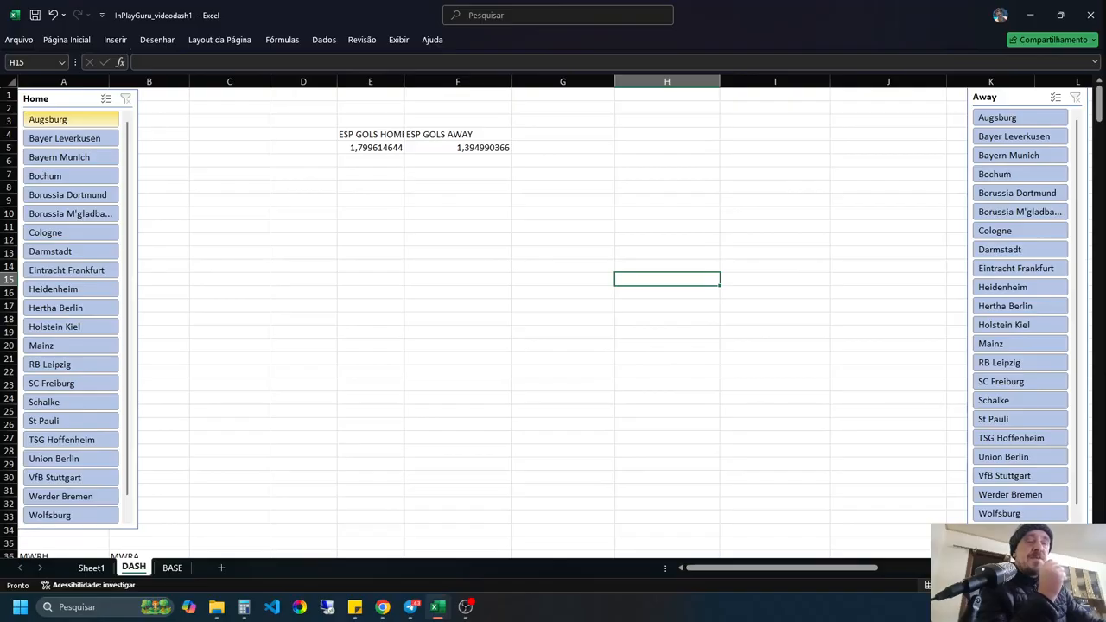
Step: Filter the Home slicer to Augsburg and the Away slicer to Mainz to test the expected goals formulas in E5:F5
left_click(371, 147)
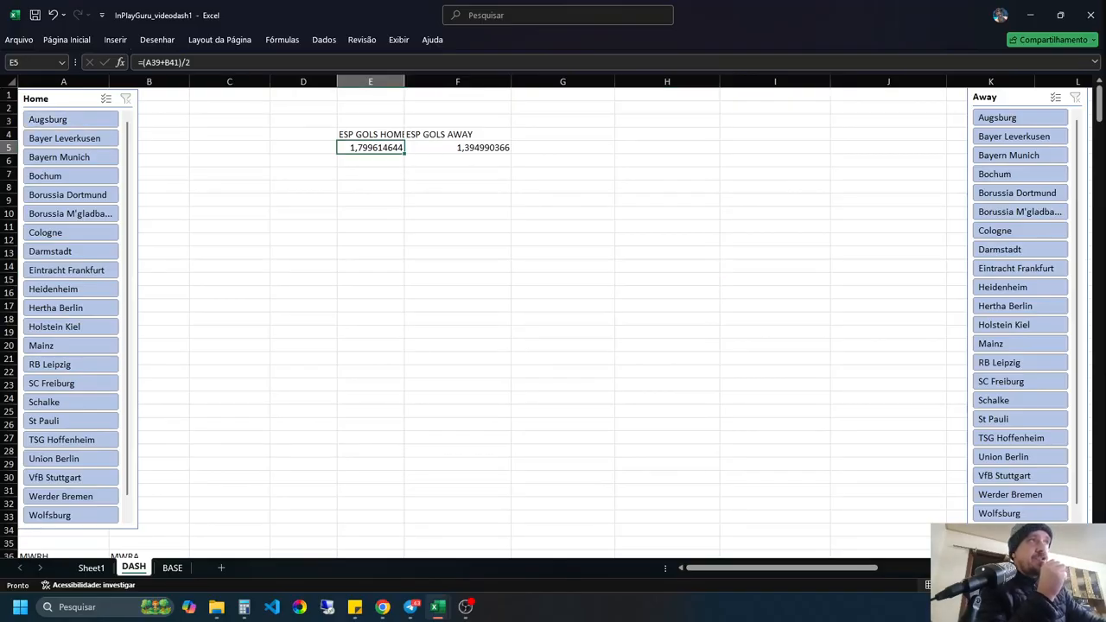
left_click(61, 119)
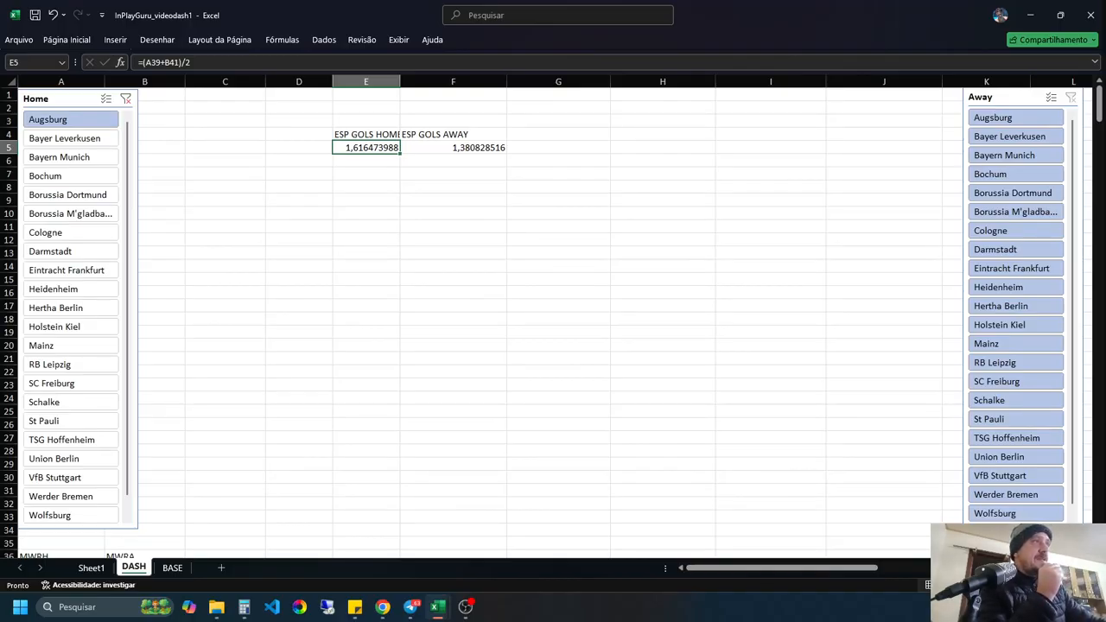
key("F2")
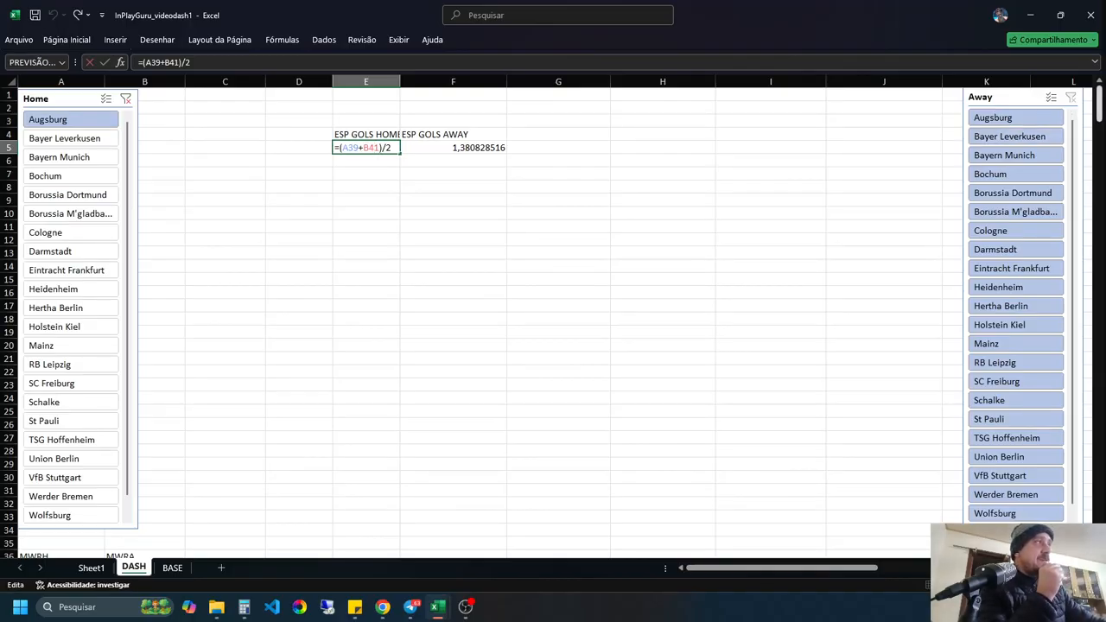
left_click_drag(1099, 102, 1099, 125)
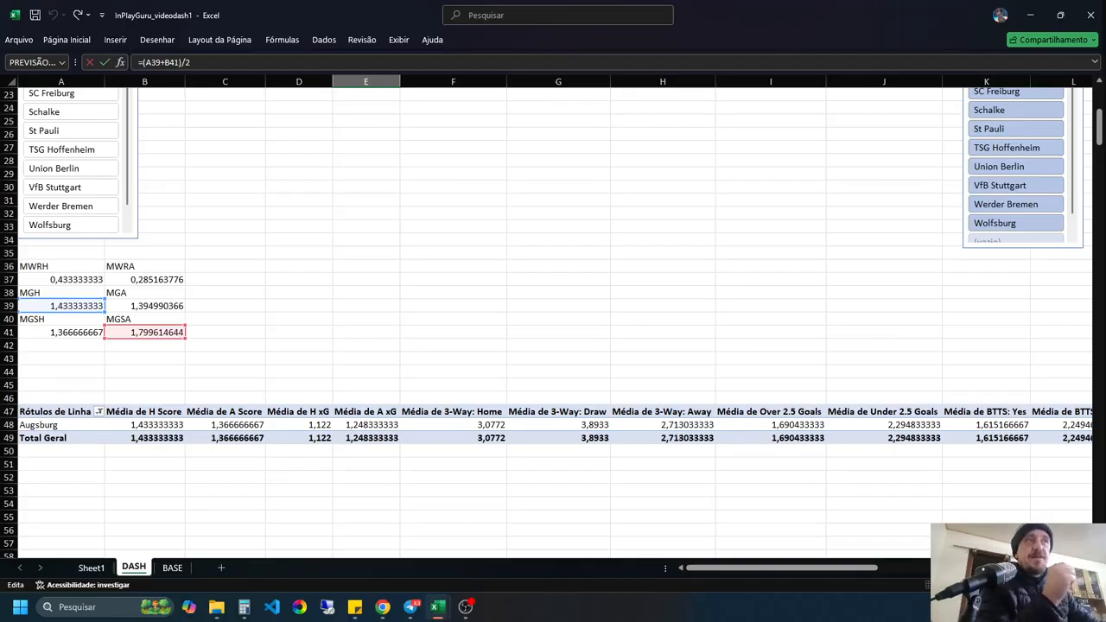
scroll(1100, 127, "up", 5)
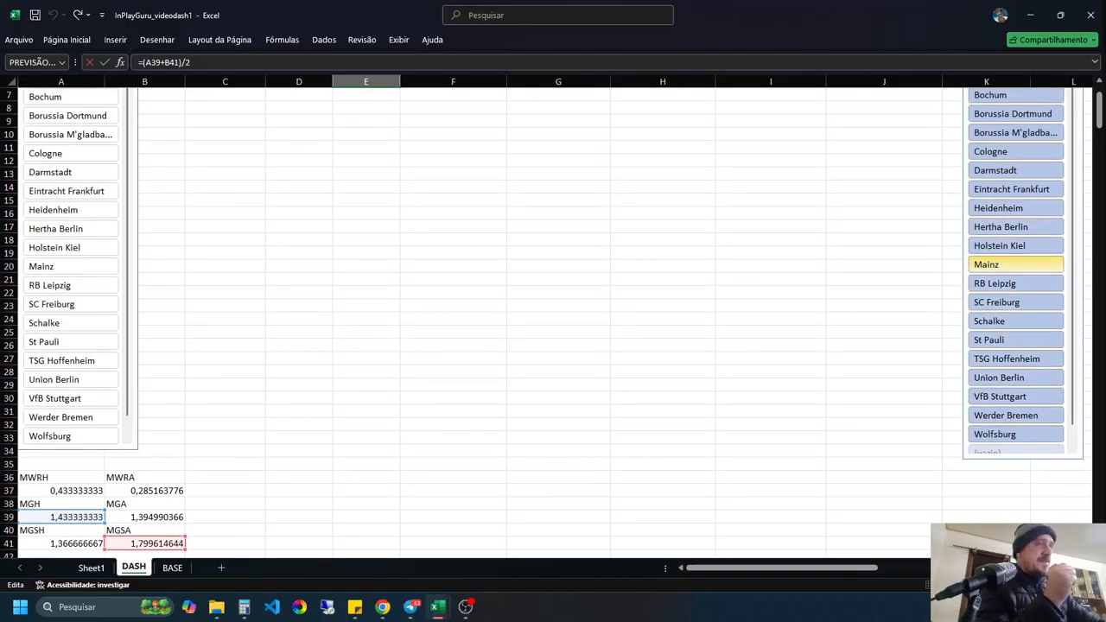
left_click(994, 264)
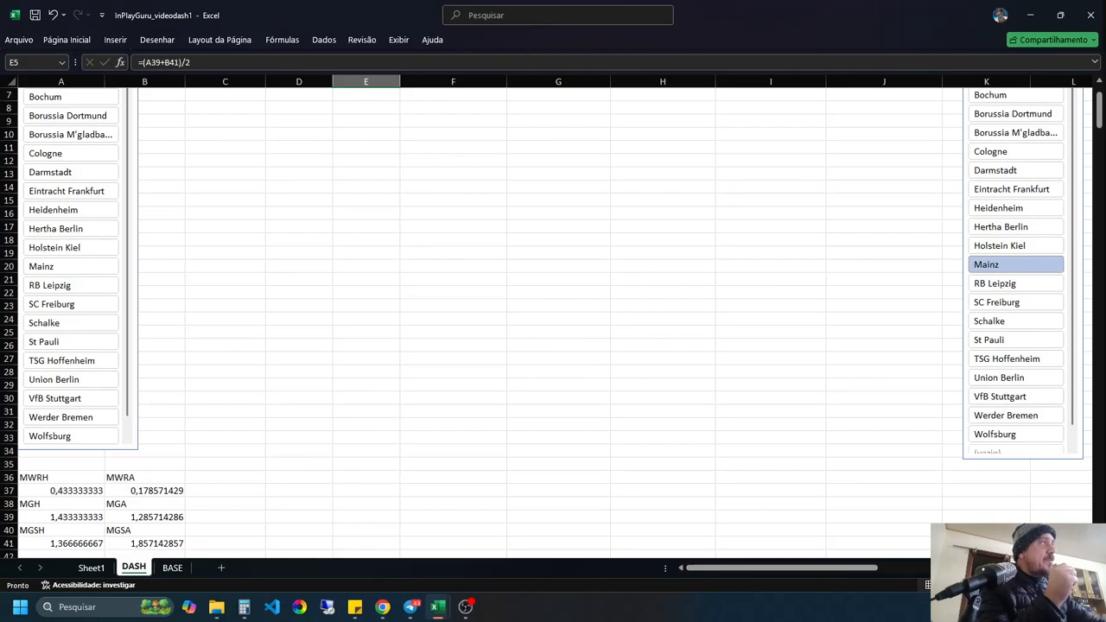
scroll(1099, 121, "up", 2)
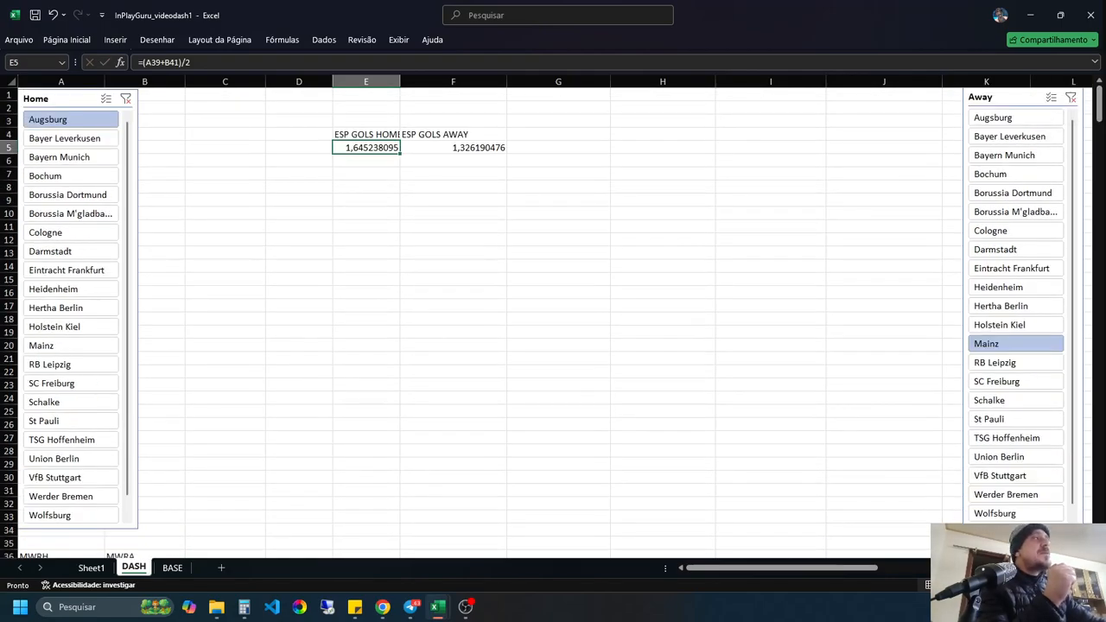
Step: Check the pivot-linked MGH in A39 and MGSA in B41 against the ESP GOLS HOME formula in E5
mouse_move(1100, 102)
left_mouse_down()
mouse_move(1099, 123)
mouse_move(1099, 102)
left_mouse_up()
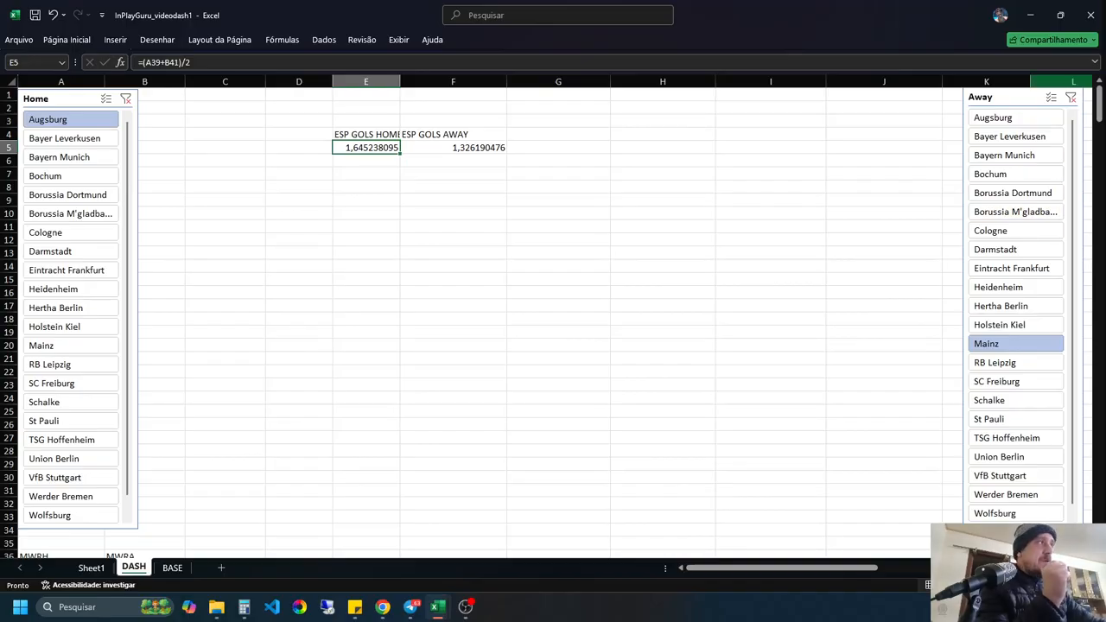
scroll(1100, 108, "down", 7)
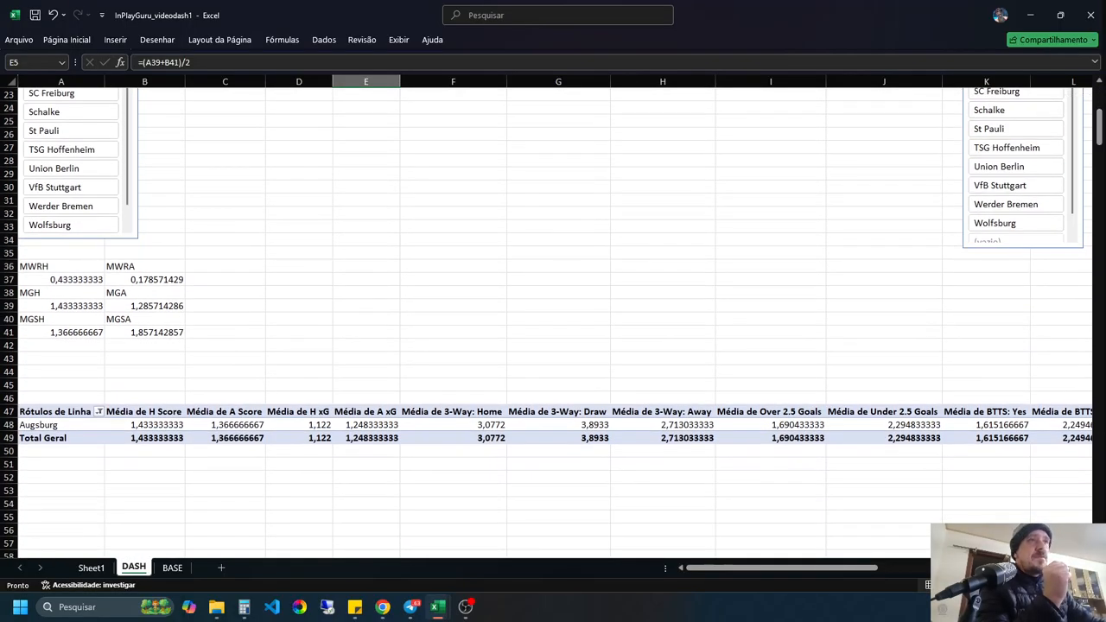
left_click(61, 306)
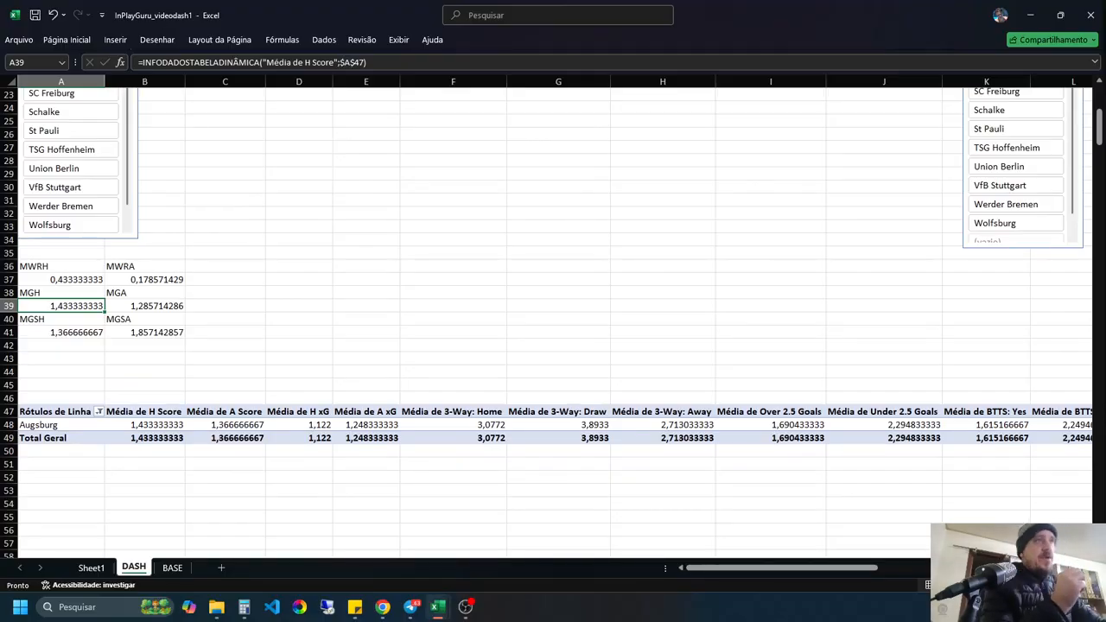
left_click(144, 333)
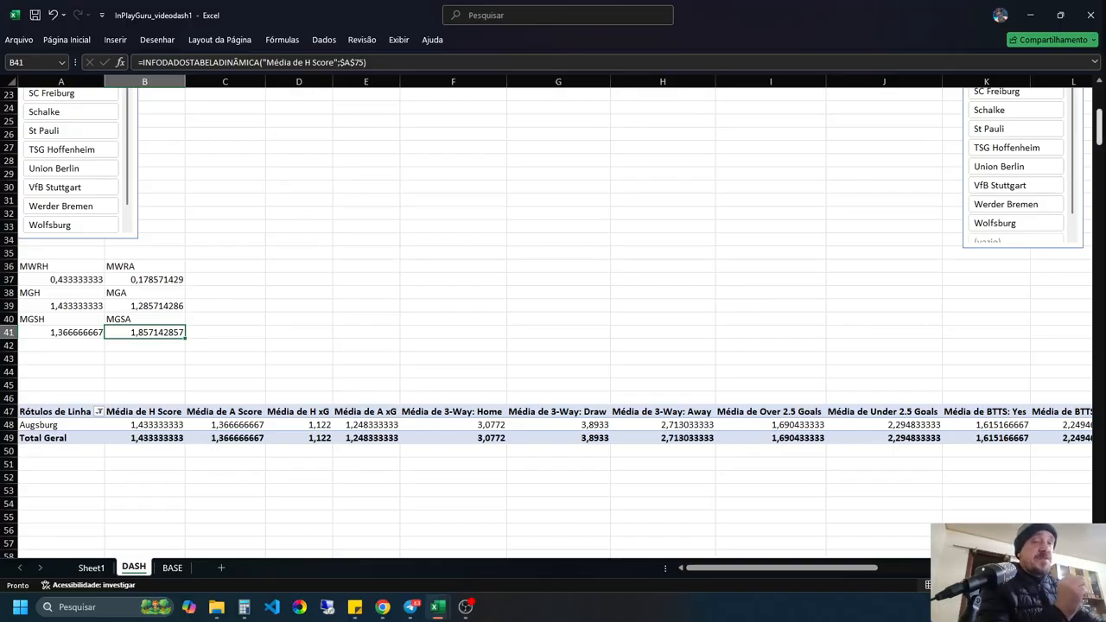
scroll(1054, 135, "up", 7)
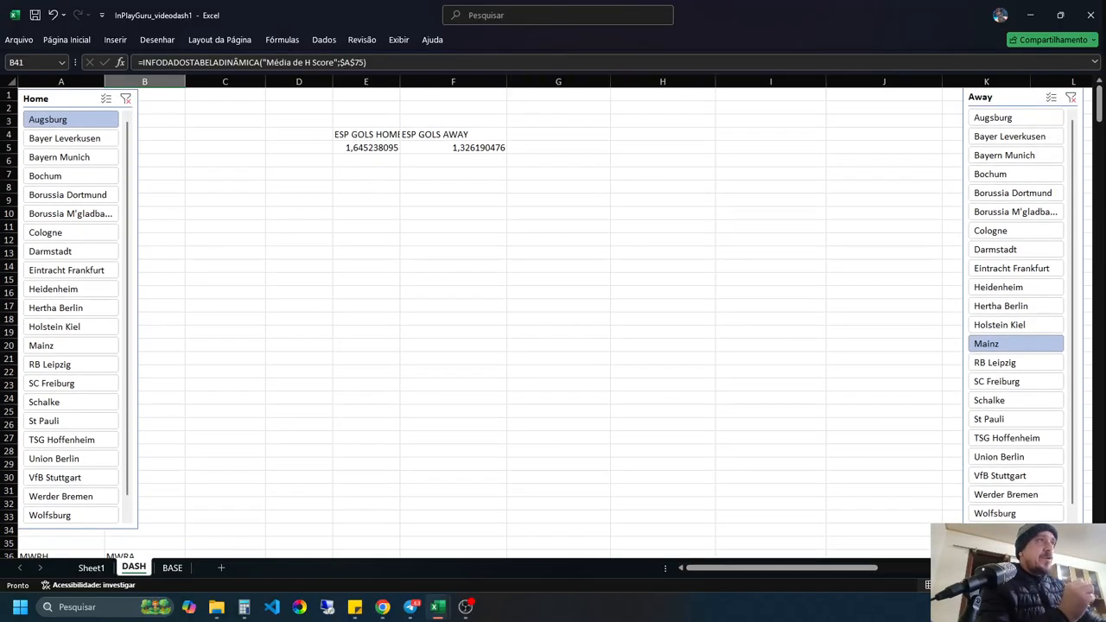
left_click(367, 148)
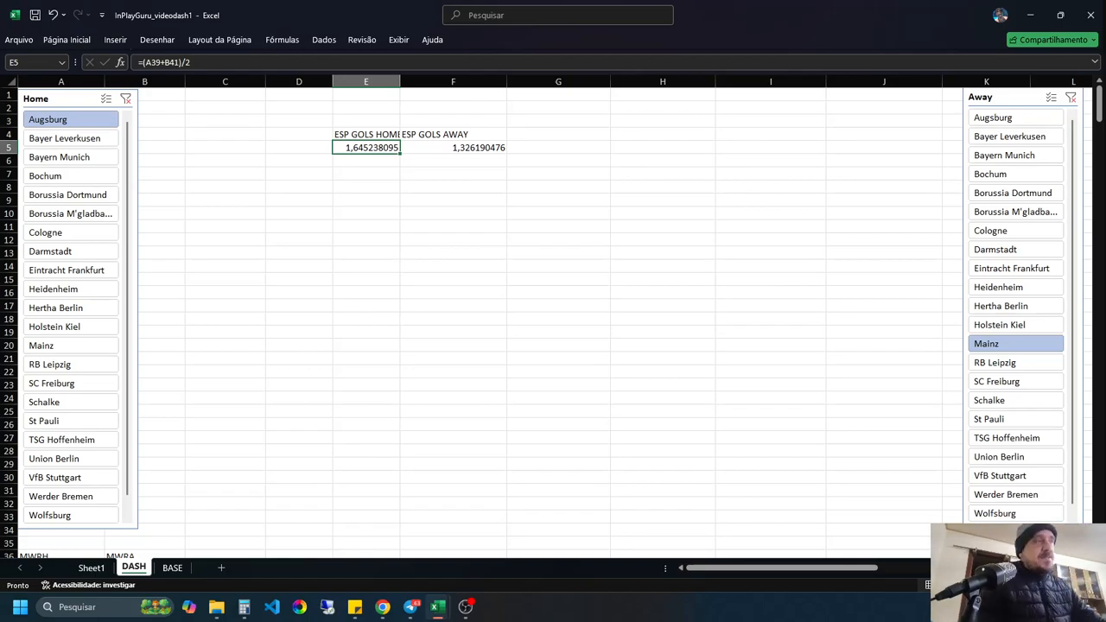
Step: Clear the team filters of the Away and Home slicers
left_click(1071, 98)
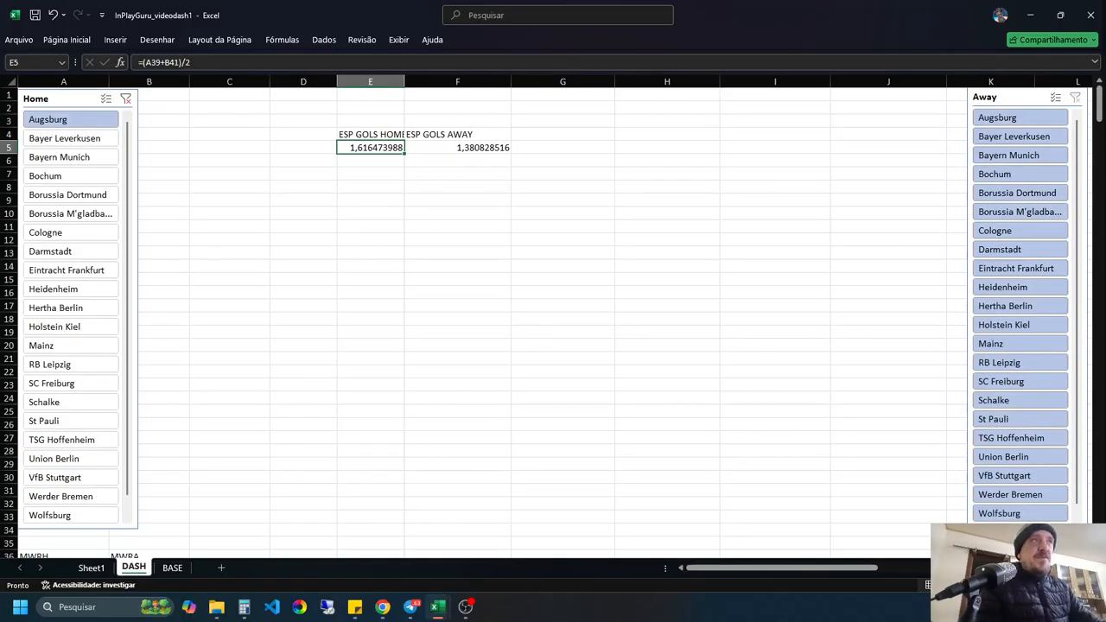
left_click(126, 99)
left_click(458, 266)
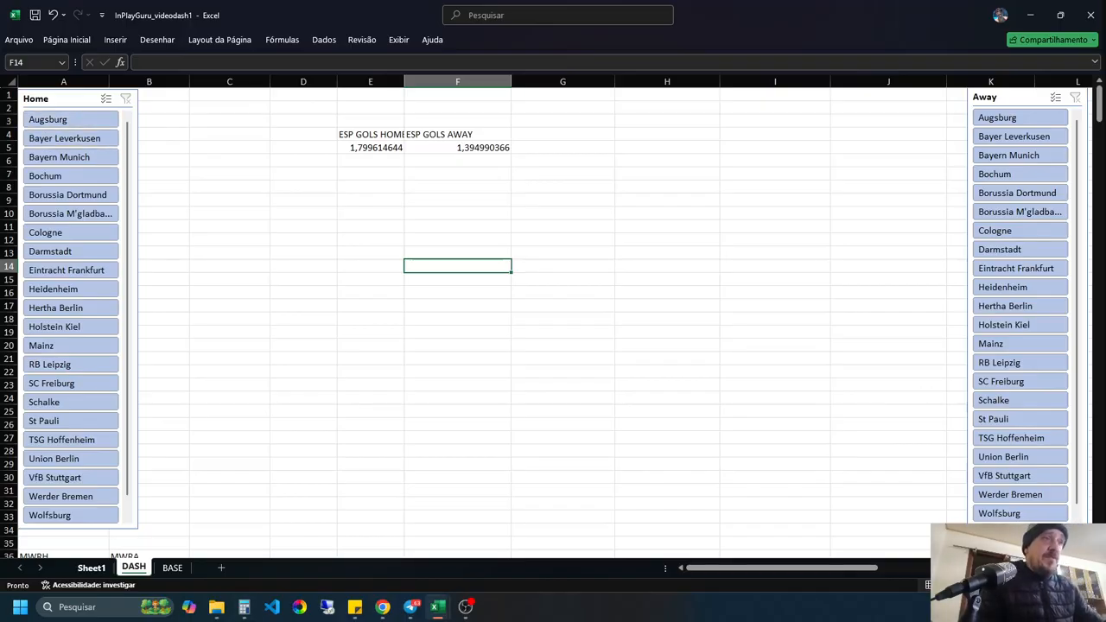
Step: Switch to the BRA1DASHv25 workbook and examine its DASH sheet layout, from the top dashboard to the helper averages and pivot tables below
left_click_drag(1100, 102, 1099, 117)
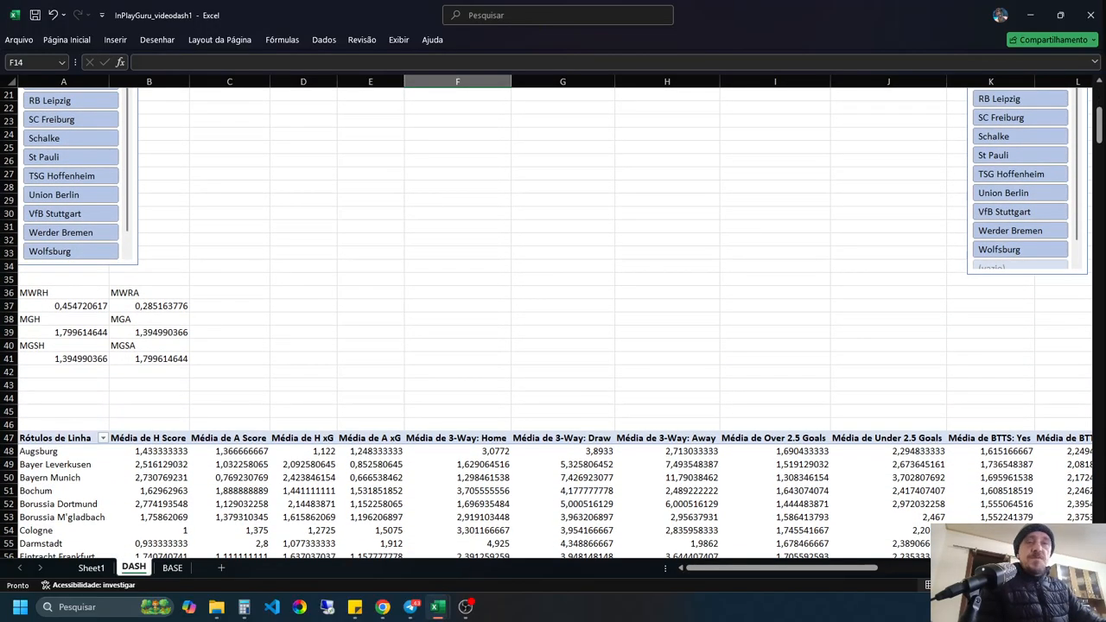
mouse_move(438, 606)
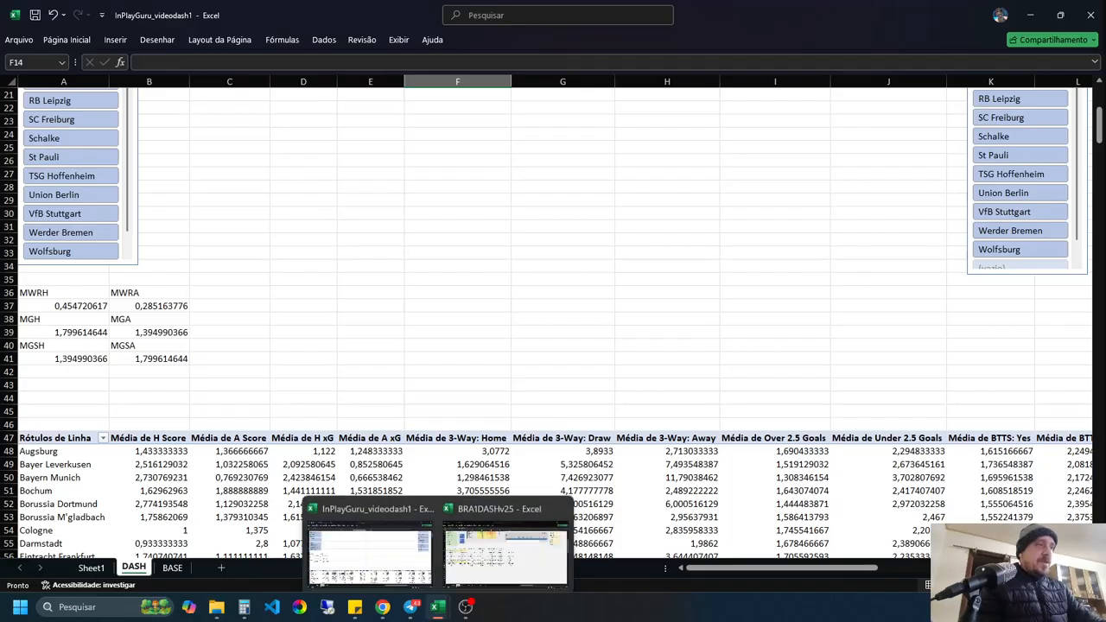
left_click(506, 536)
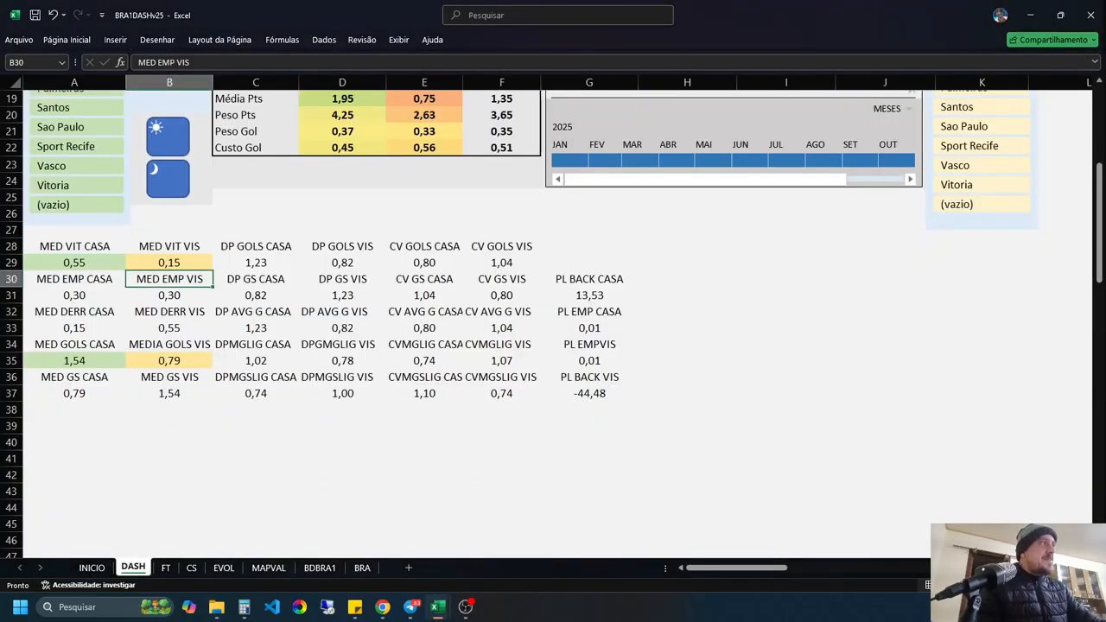
scroll(553, 319, "up", 6)
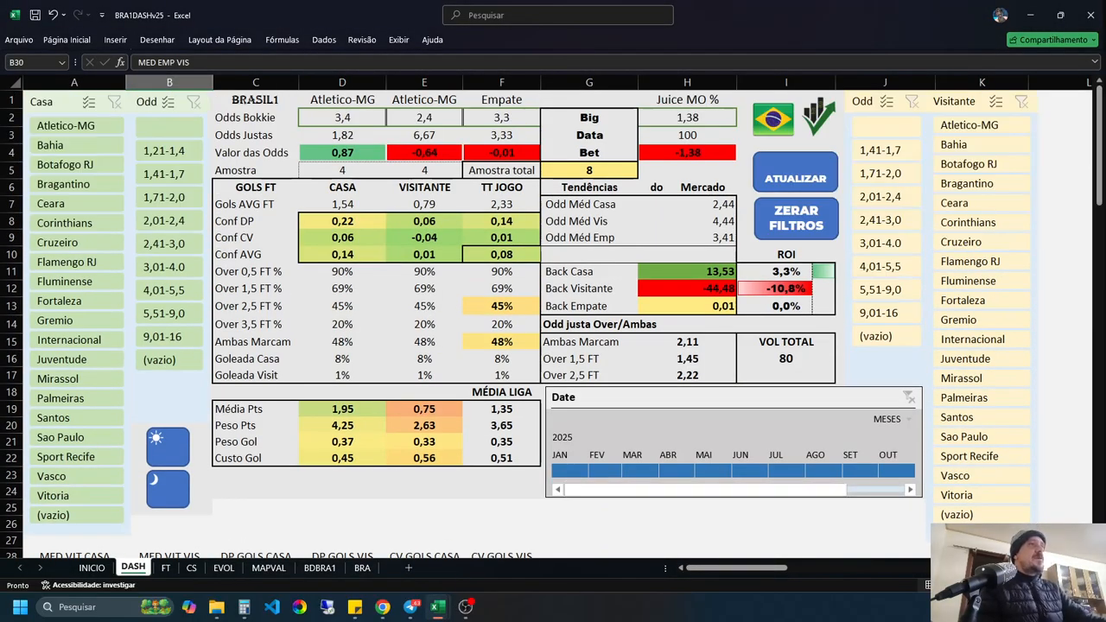
scroll(553, 320, "down", 7)
scroll(553, 320, "down", 16)
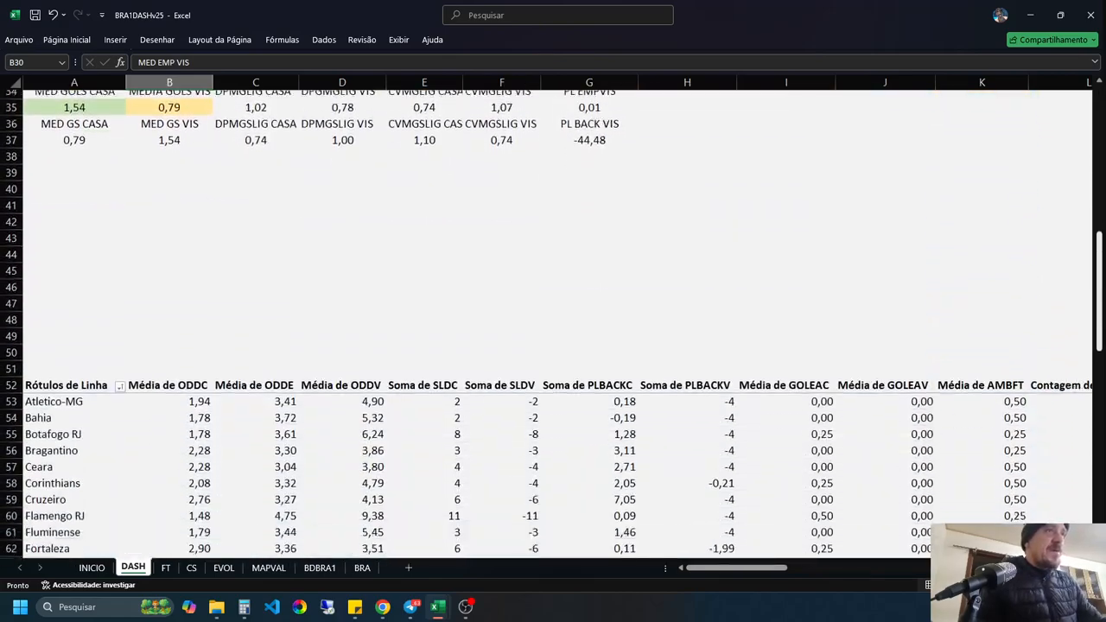
scroll(553, 320, "down", 3)
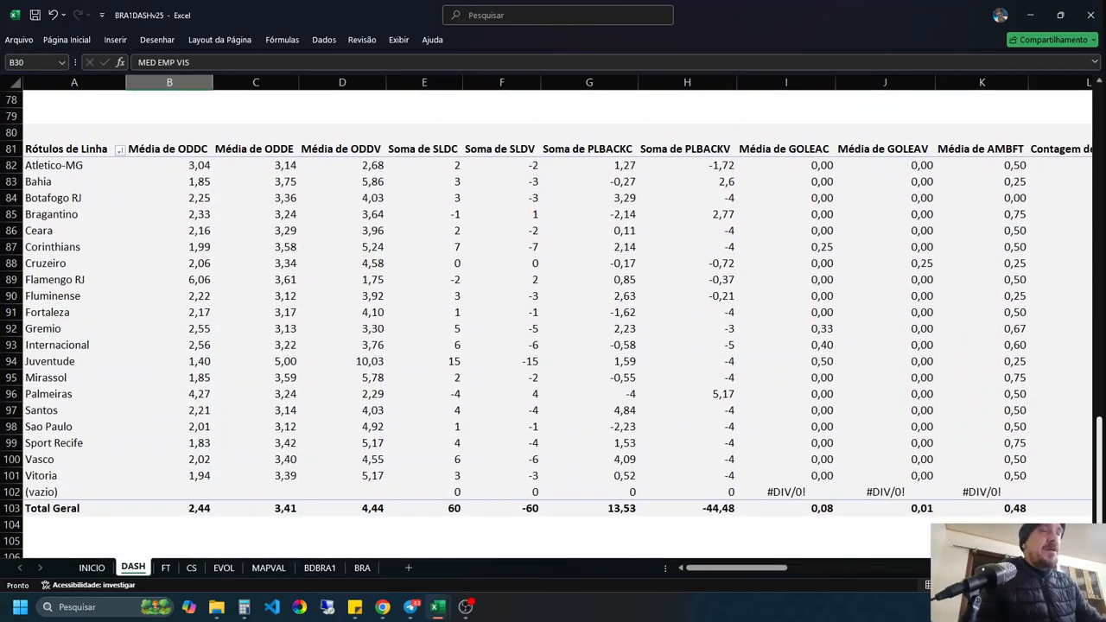
scroll(553, 320, "up", 20)
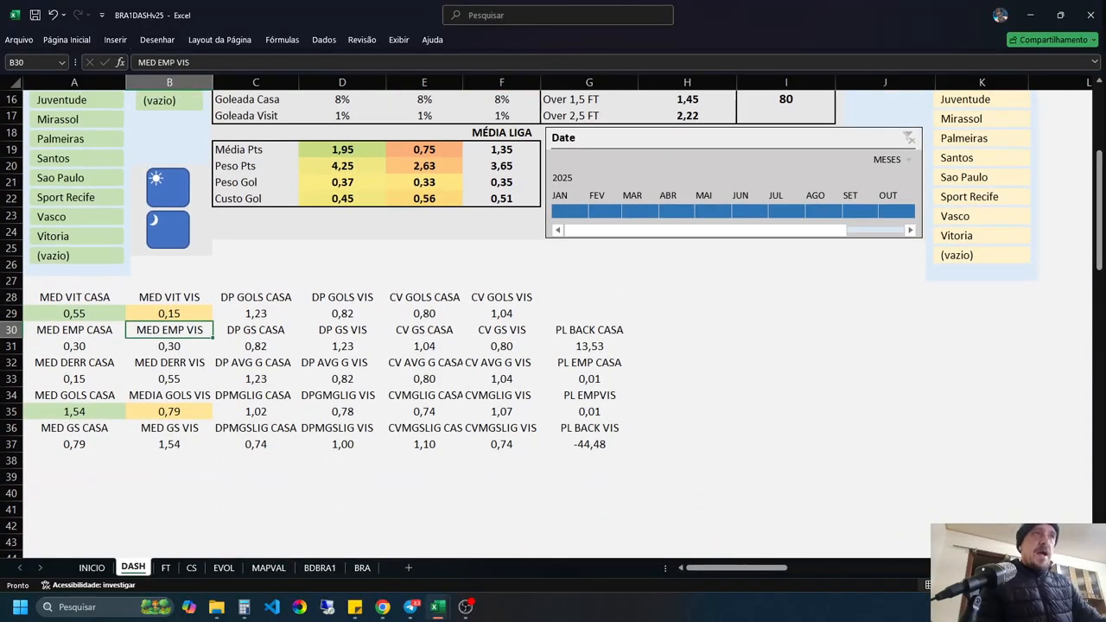
Step: Inspect the formulas for MED VIT CASA in A29, DP GOLS CASA in C29 and DPMGLIG CASA in C35 as models
left_click(74, 314)
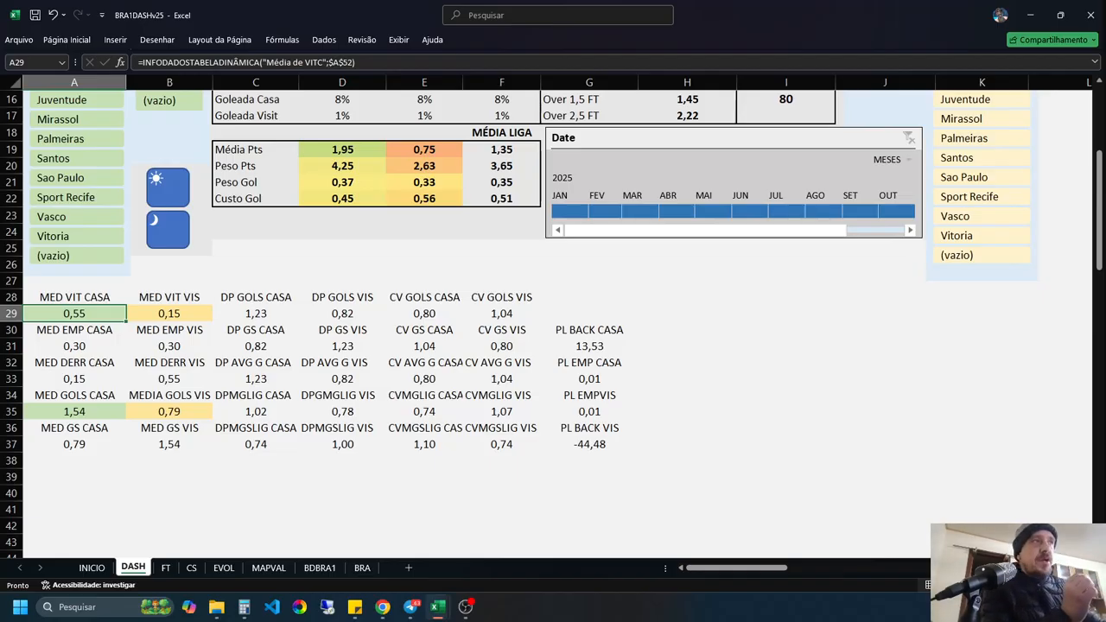
left_click(256, 494)
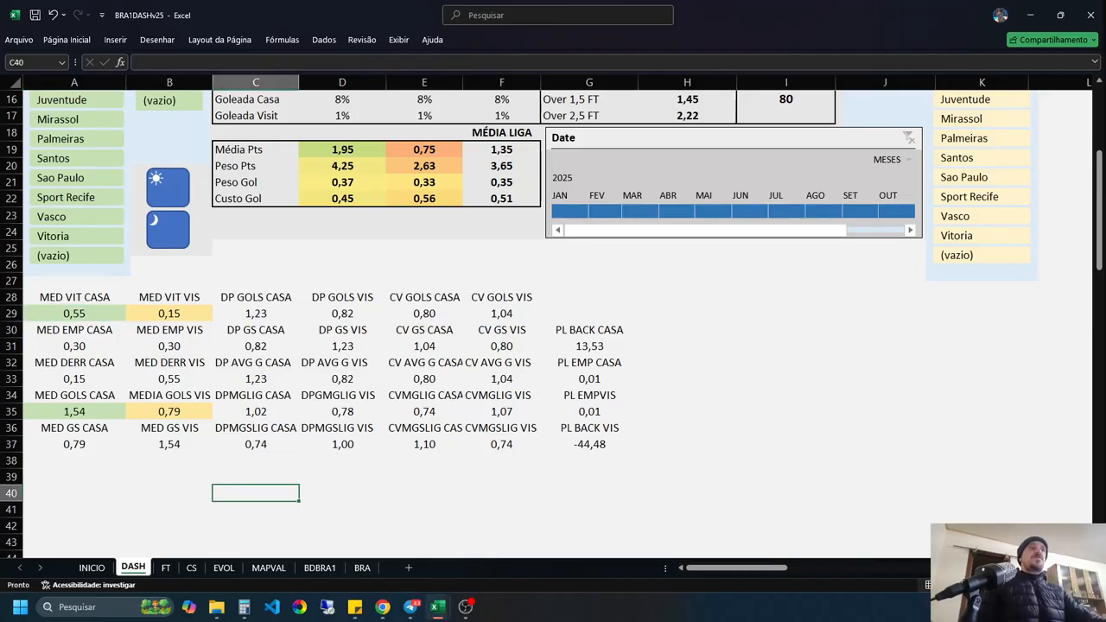
left_click_drag(256, 297, 342, 445)
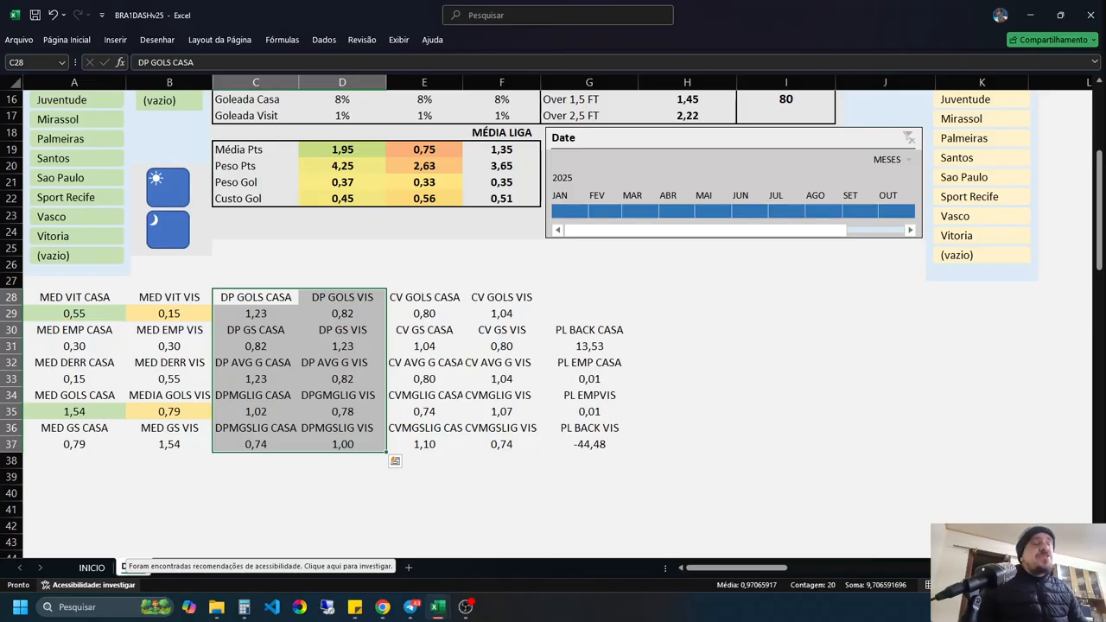
scroll(554, 320, "up", 5)
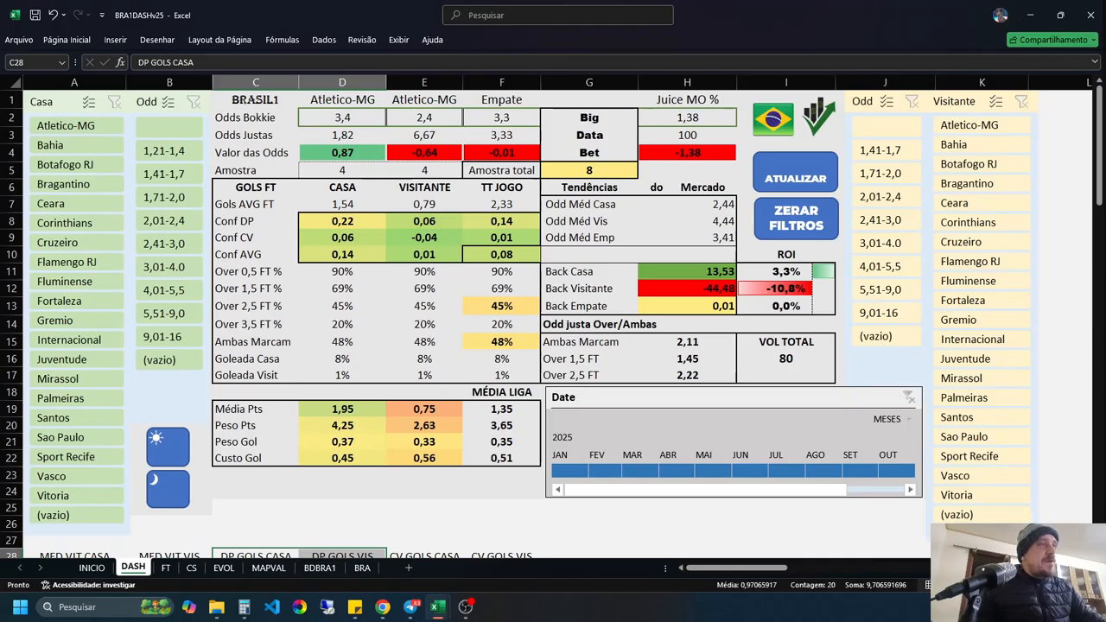
scroll(553, 320, "down", 5)
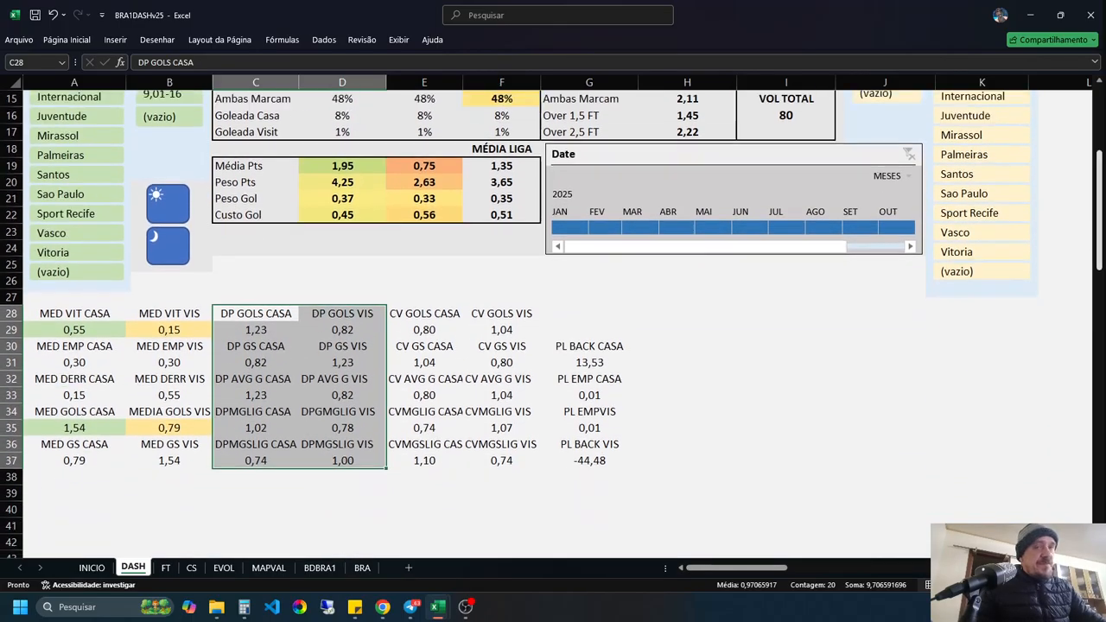
key("Down")
key("F2")
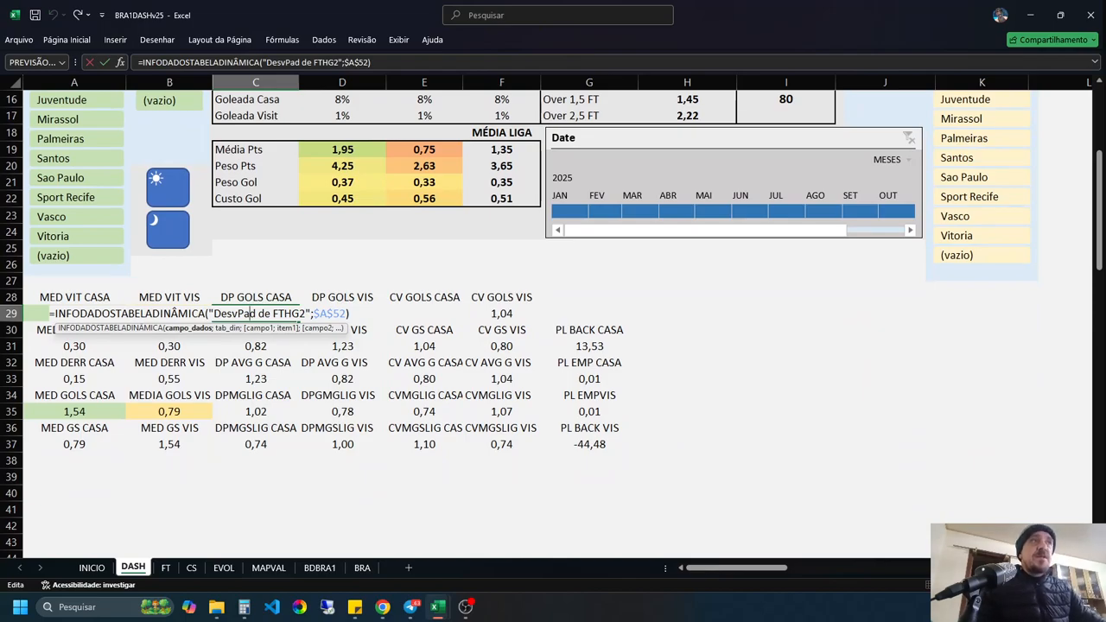
key("Escape")
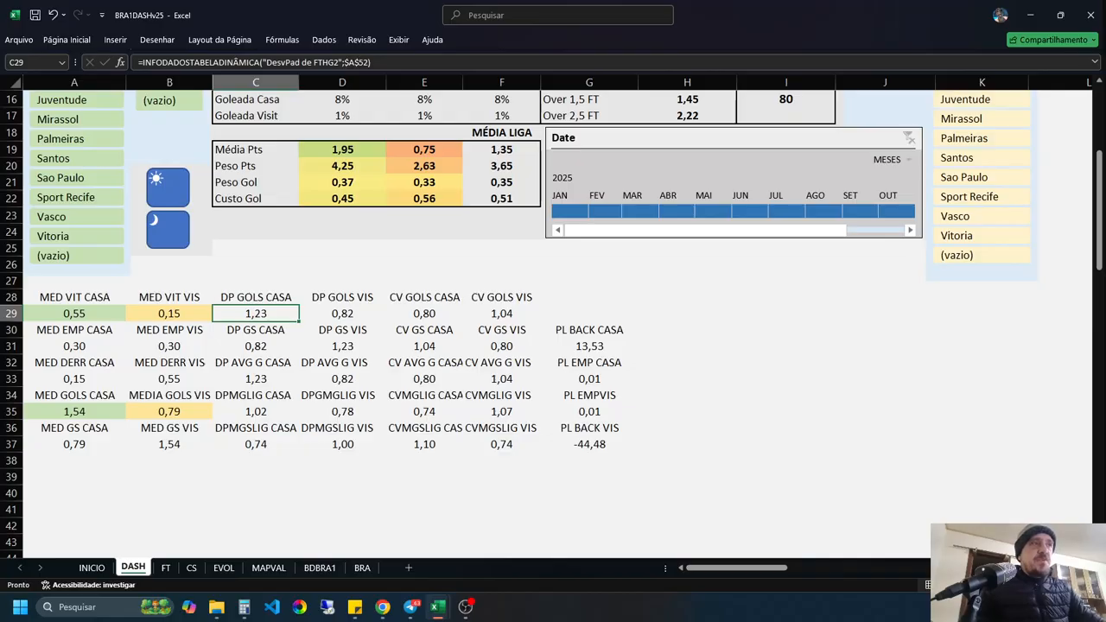
double_click(253, 412)
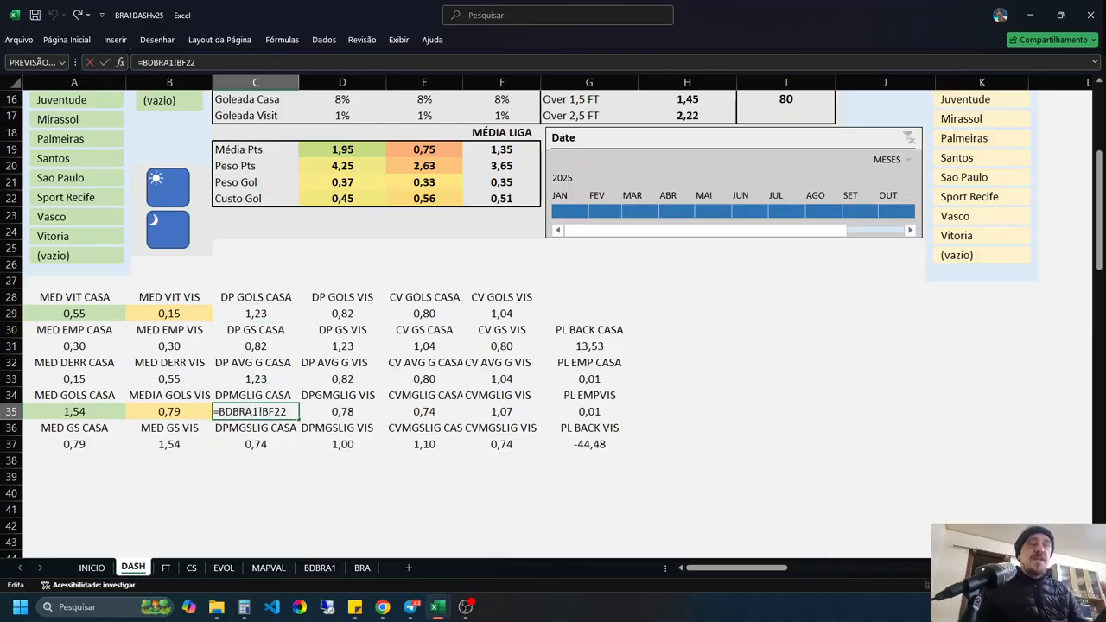
left_click(170, 493)
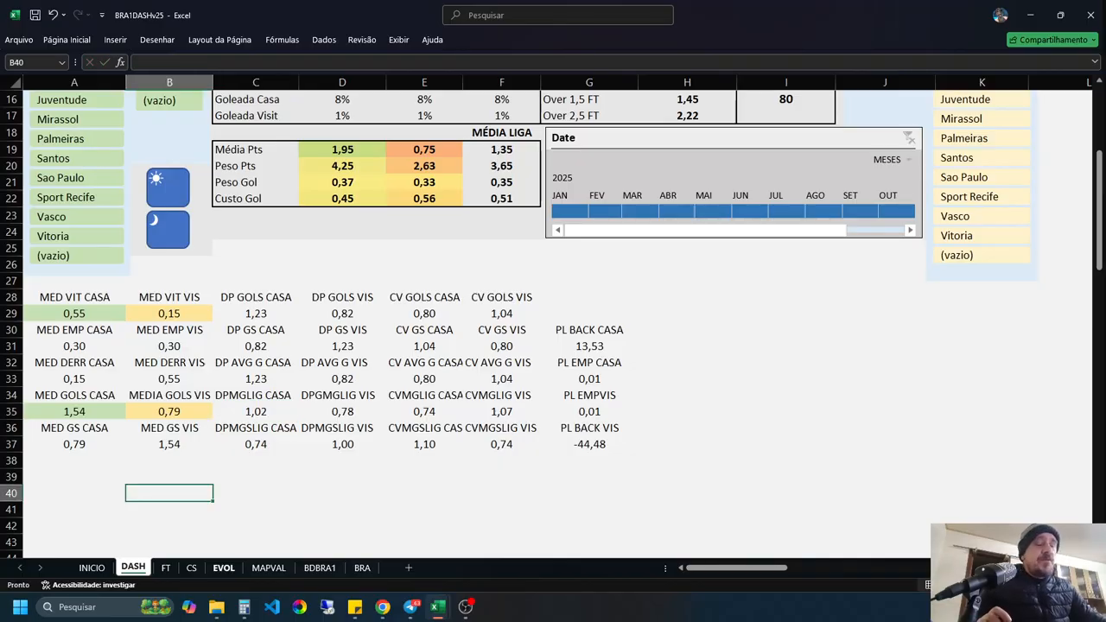
Step: Back in InPlayGuru_videodash1, add H Score again to the values of the Home pivot at A47, summarised by DesvPad
mouse_move(438, 607)
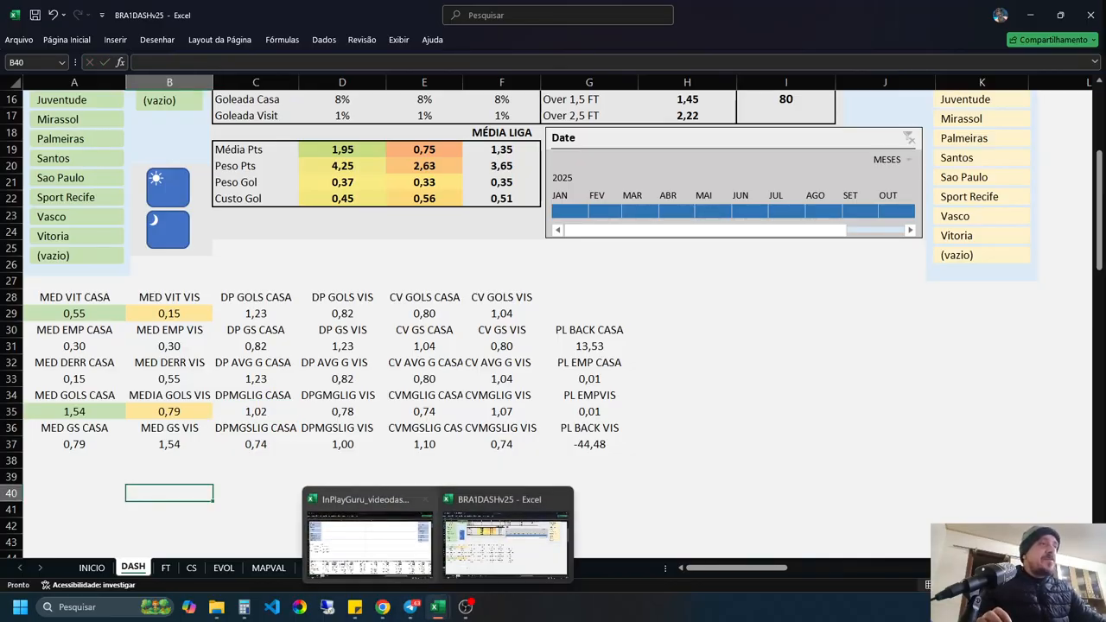
left_click(370, 540)
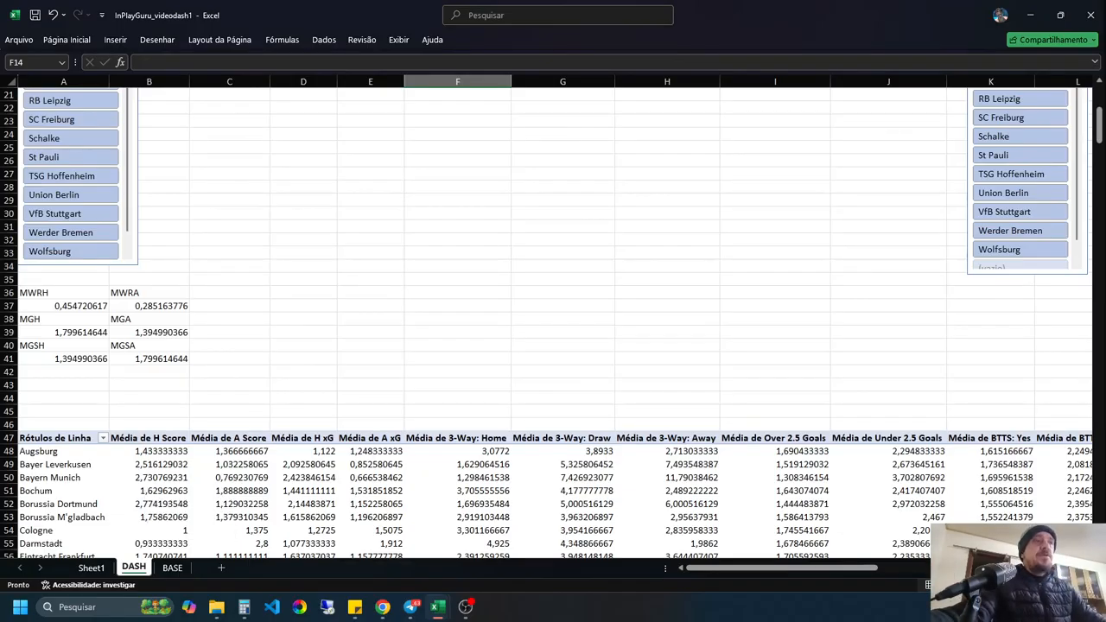
right_click(73, 478)
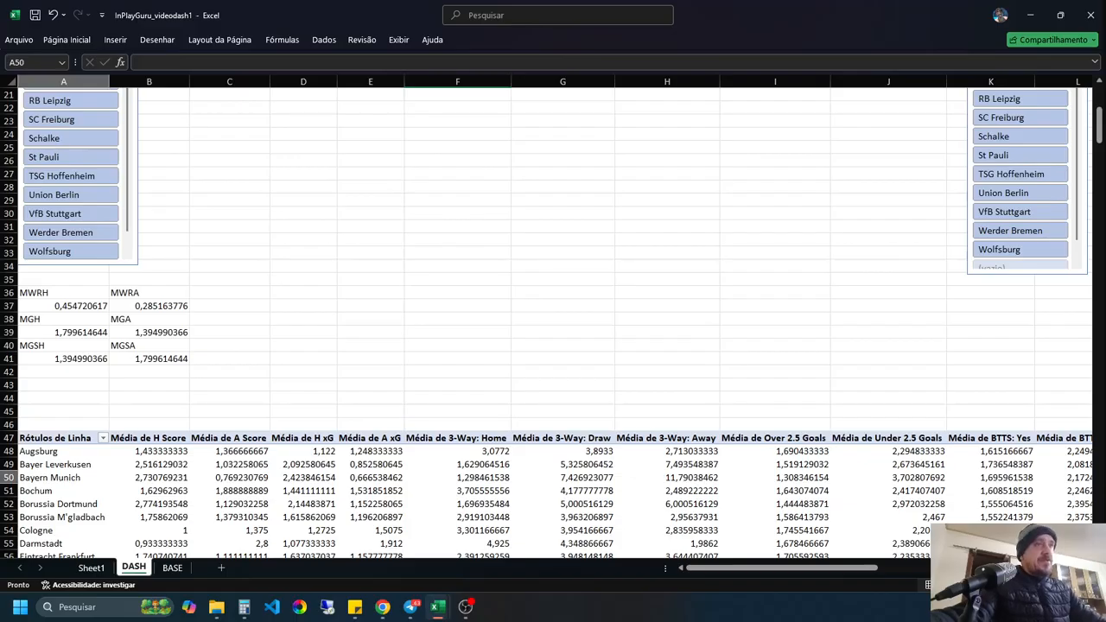
left_click(136, 465)
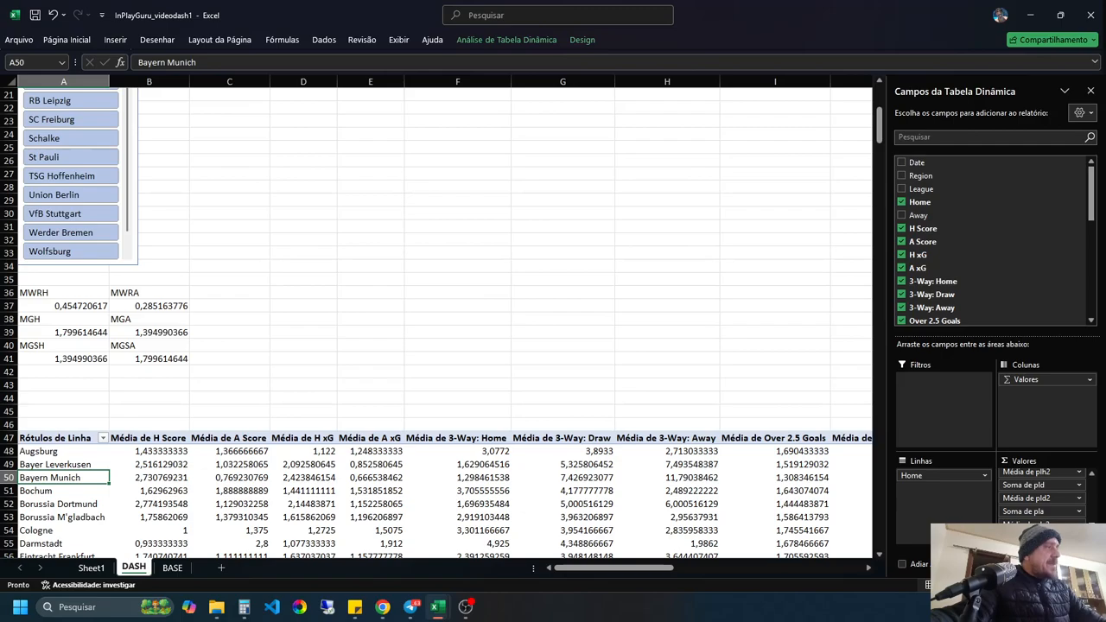
left_click_drag(1092, 528, 1092, 482)
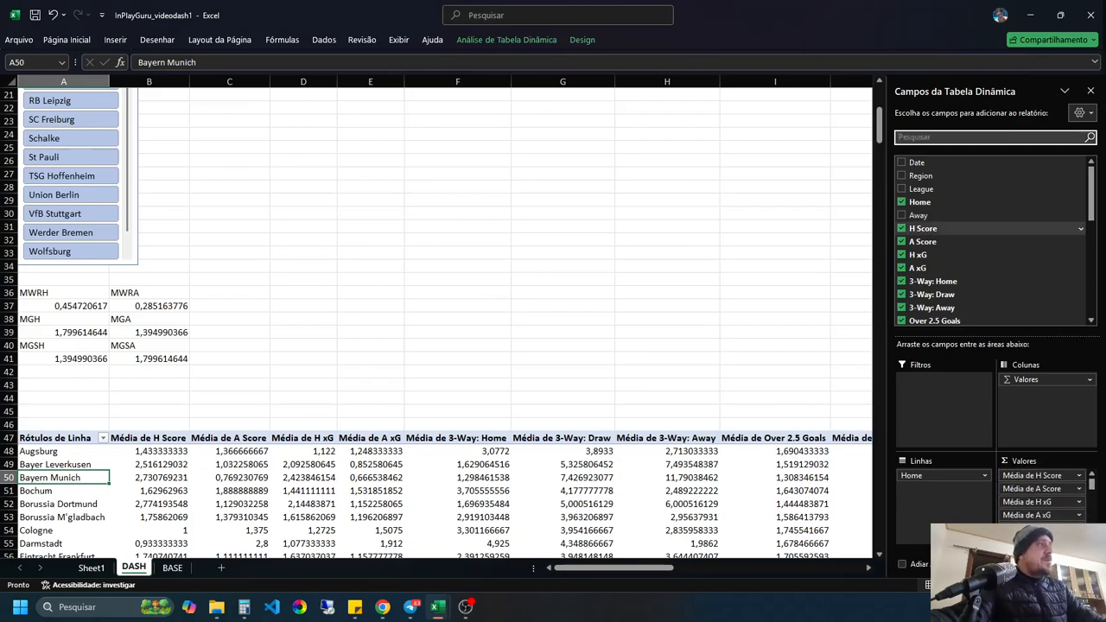
left_click_drag(923, 228, 1037, 486)
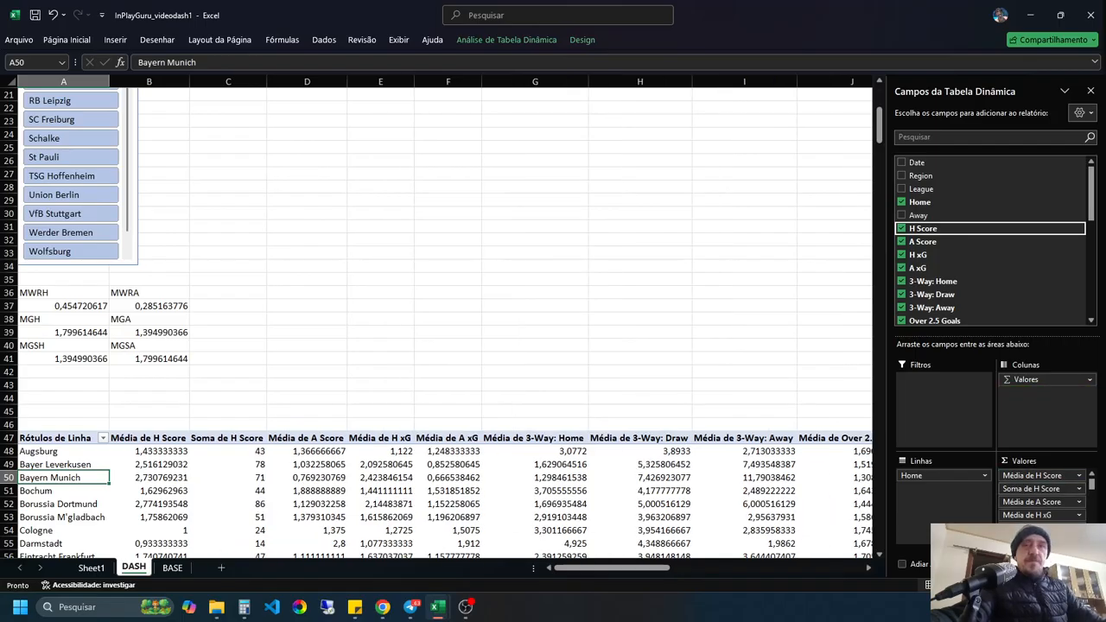
left_click(1038, 478)
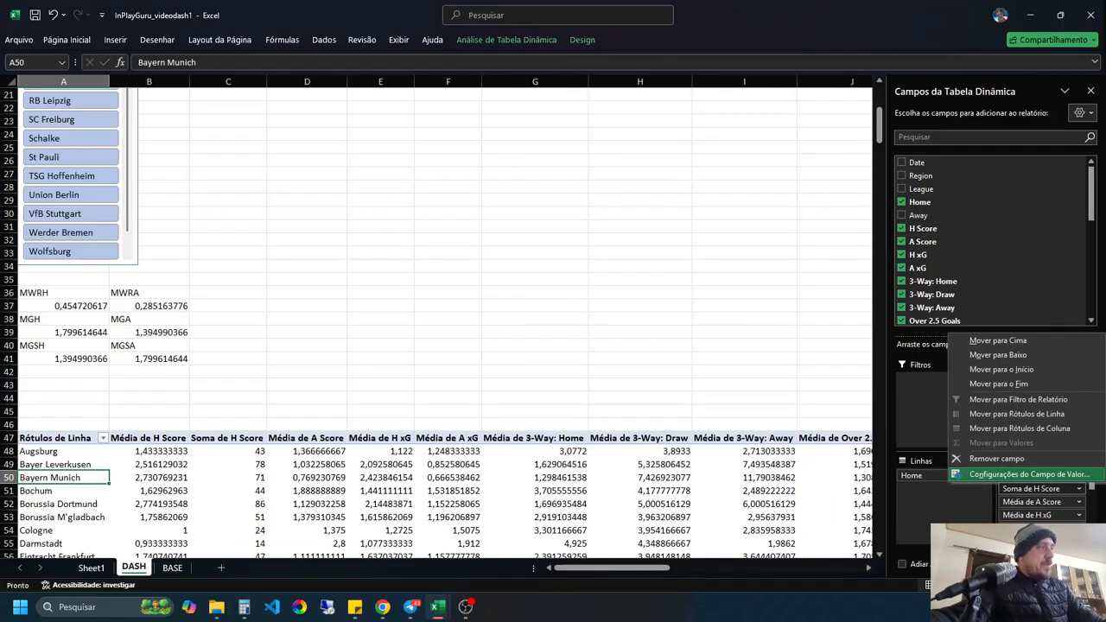
left_click(1029, 474)
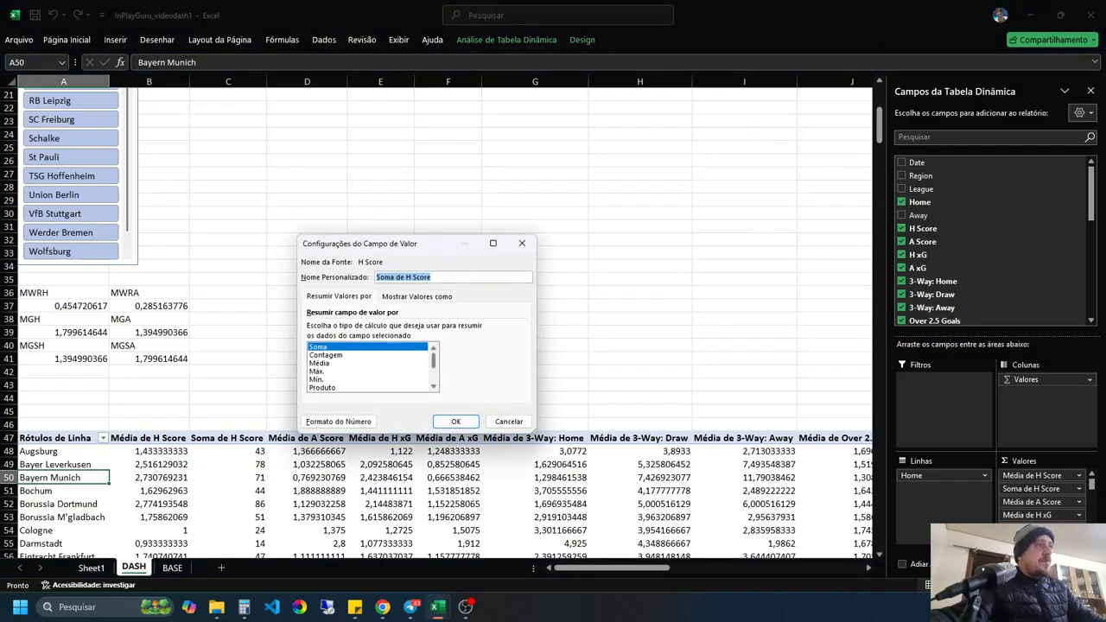
left_click_drag(434, 360, 434, 377)
left_click(325, 363)
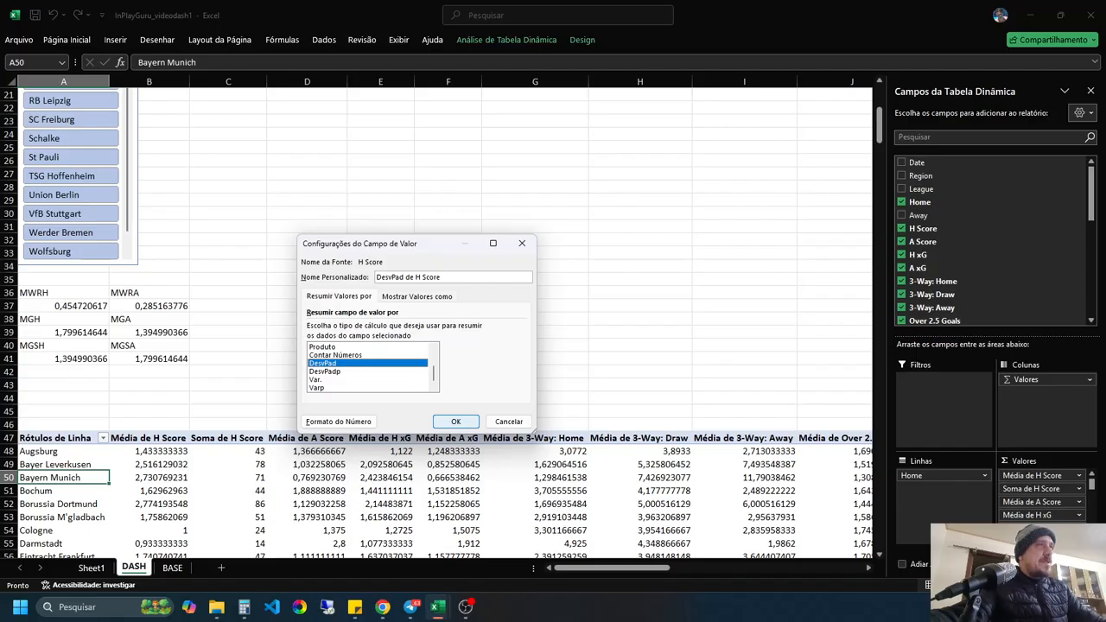
left_click(456, 421)
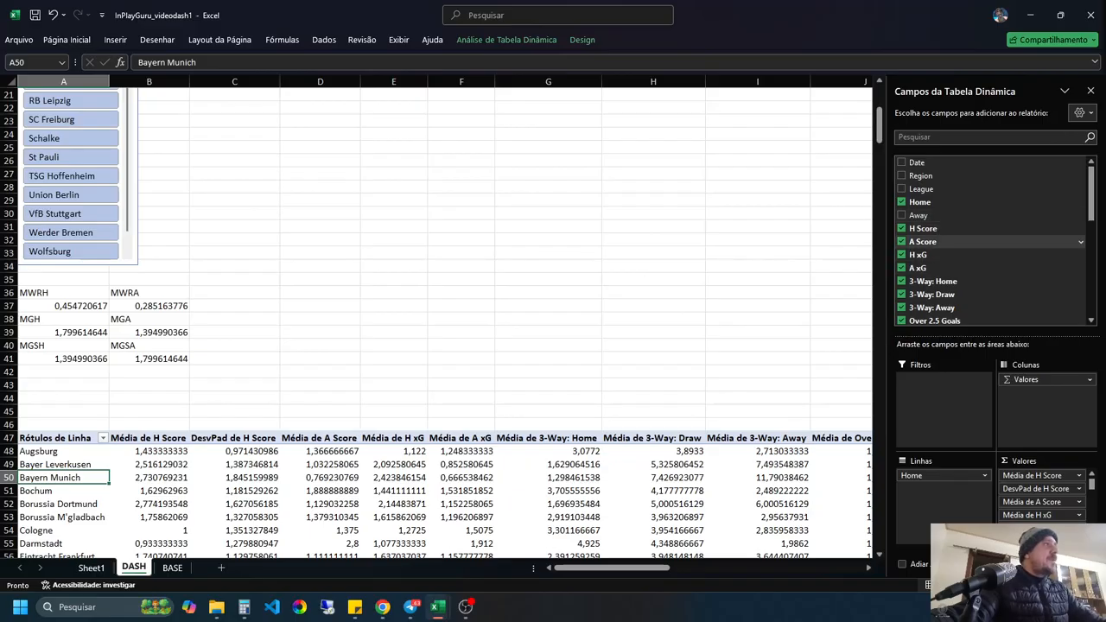
Step: Add A Score again after Média de A Score in the Home pivot, summarise it by DesvPad and close the field list
left_click_drag(924, 242, 1035, 508)
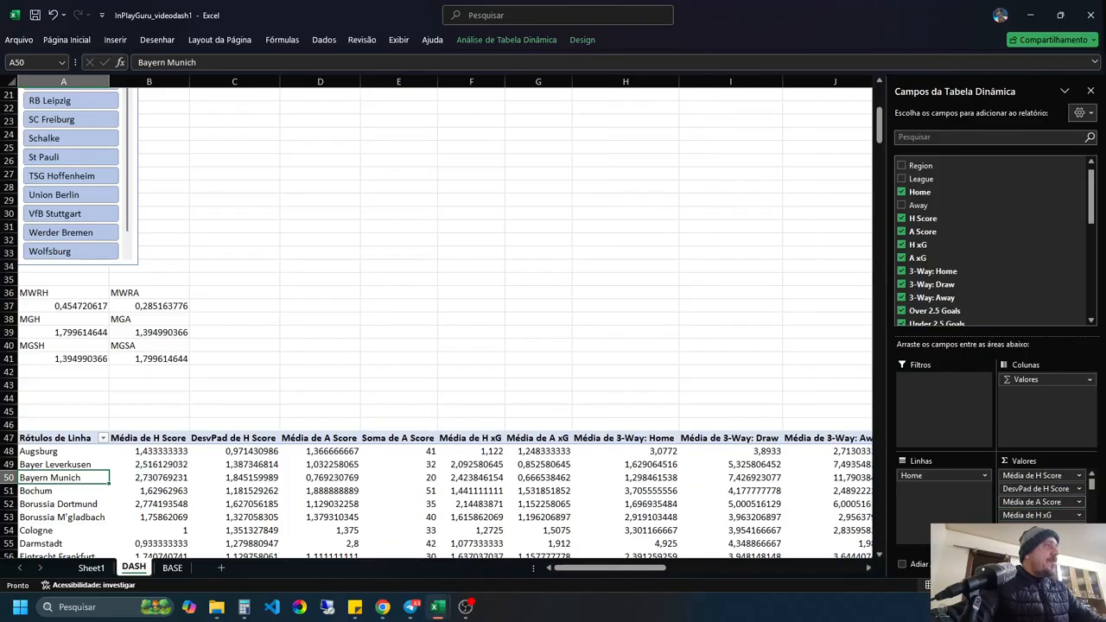
left_click(1079, 515)
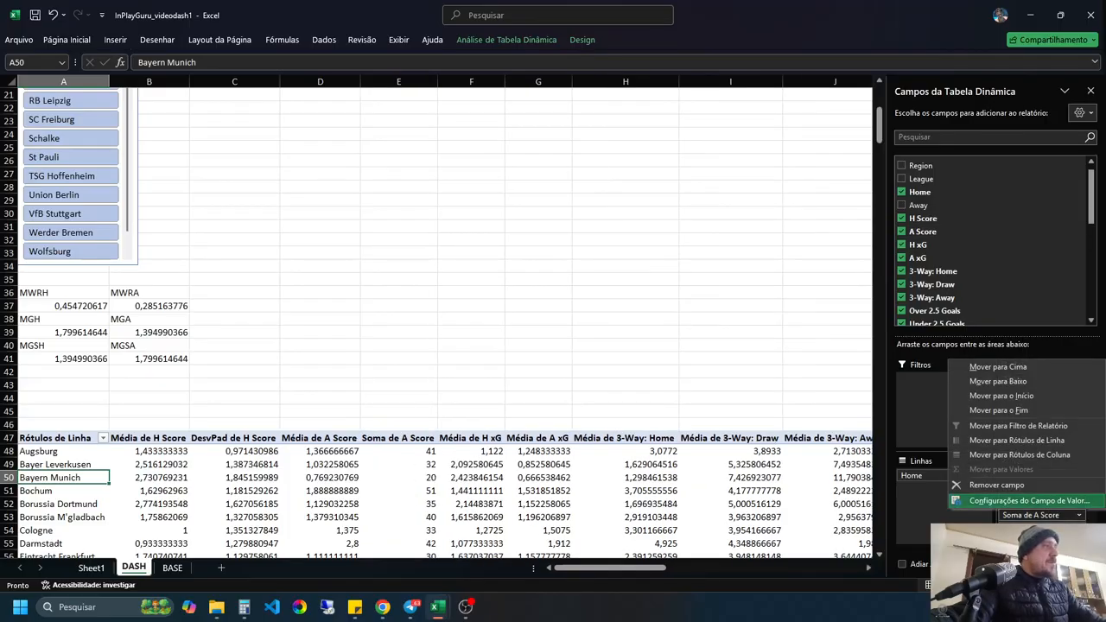
left_click(1025, 573)
scroll(433, 359, "down", 2)
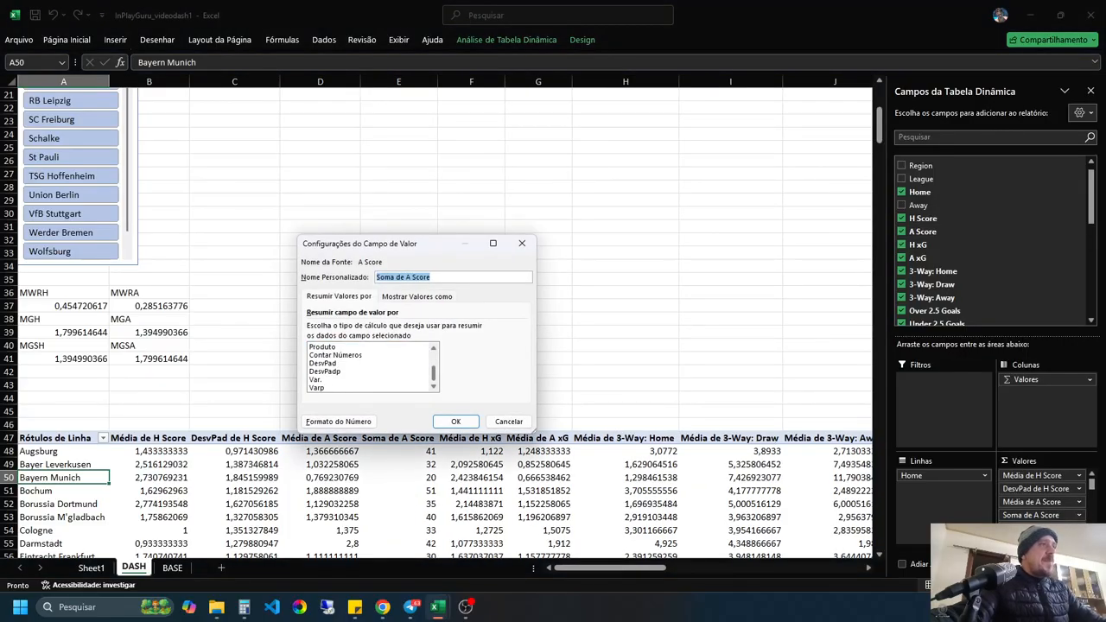
left_click(346, 363)
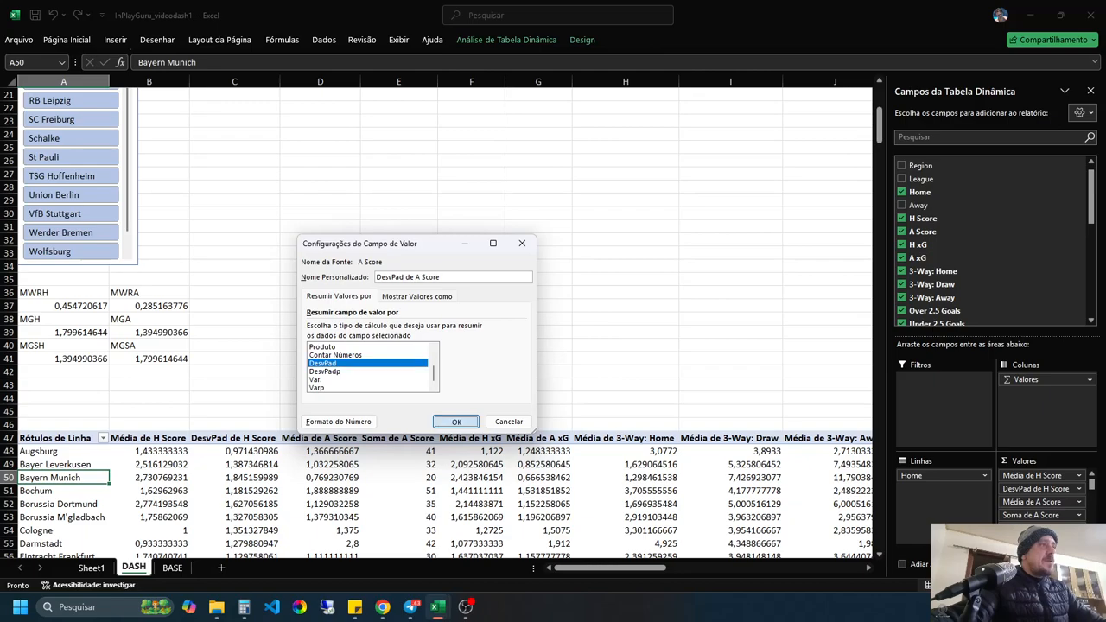
left_click(456, 420)
left_click(1091, 91)
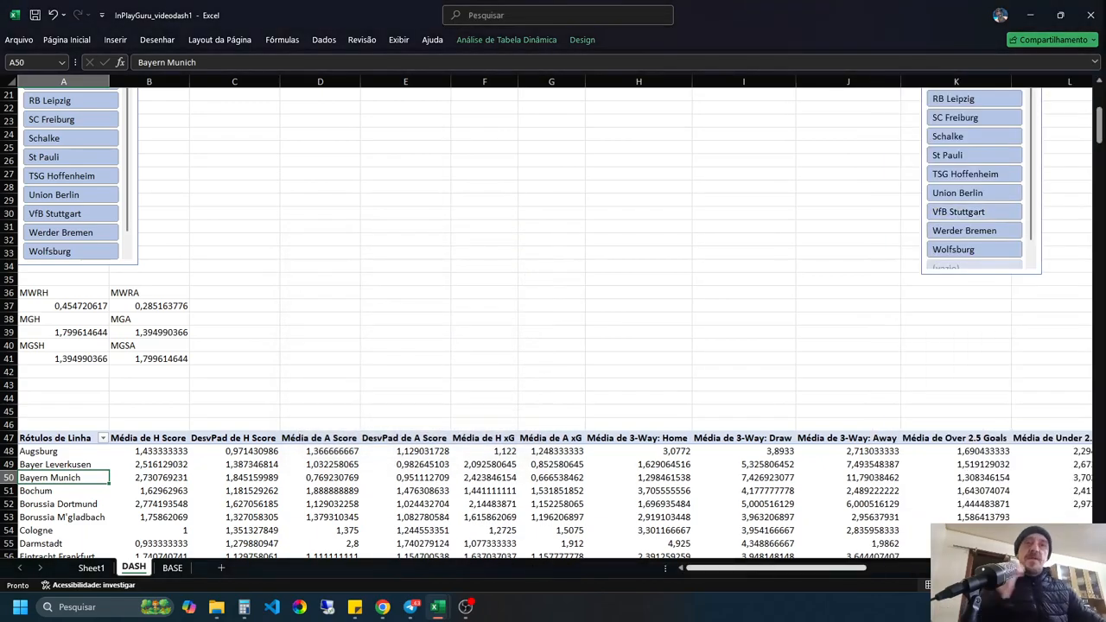
Step: Enter the label DP GOLS HOME in C36, beside the MWRA helper label above the Home pivot
left_click_drag(1099, 121, 1099, 141)
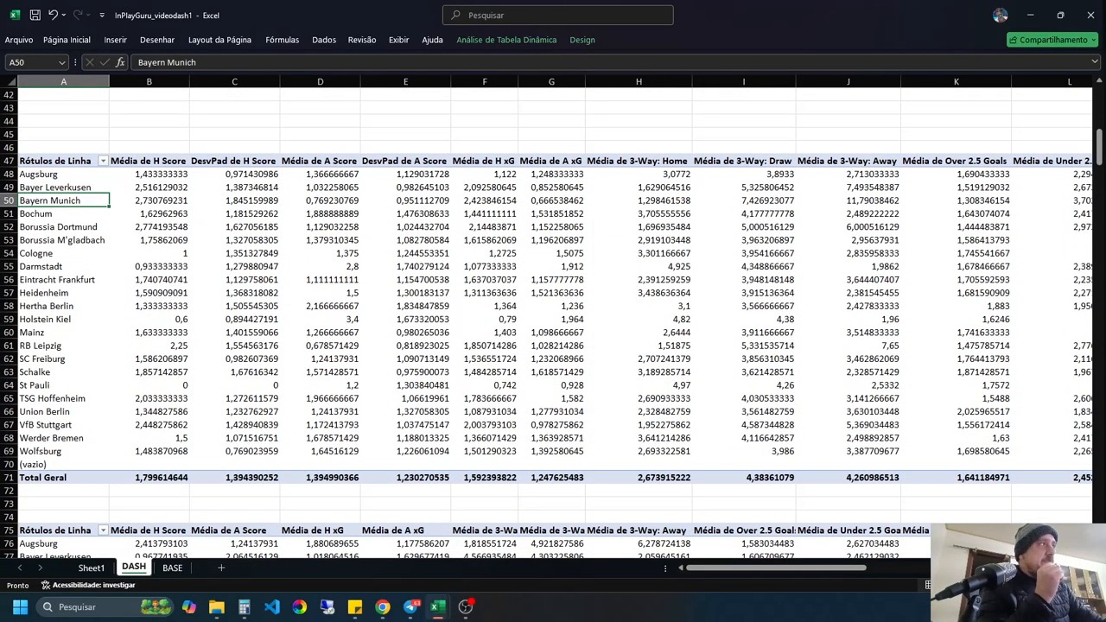
left_click_drag(1099, 145, 1099, 121)
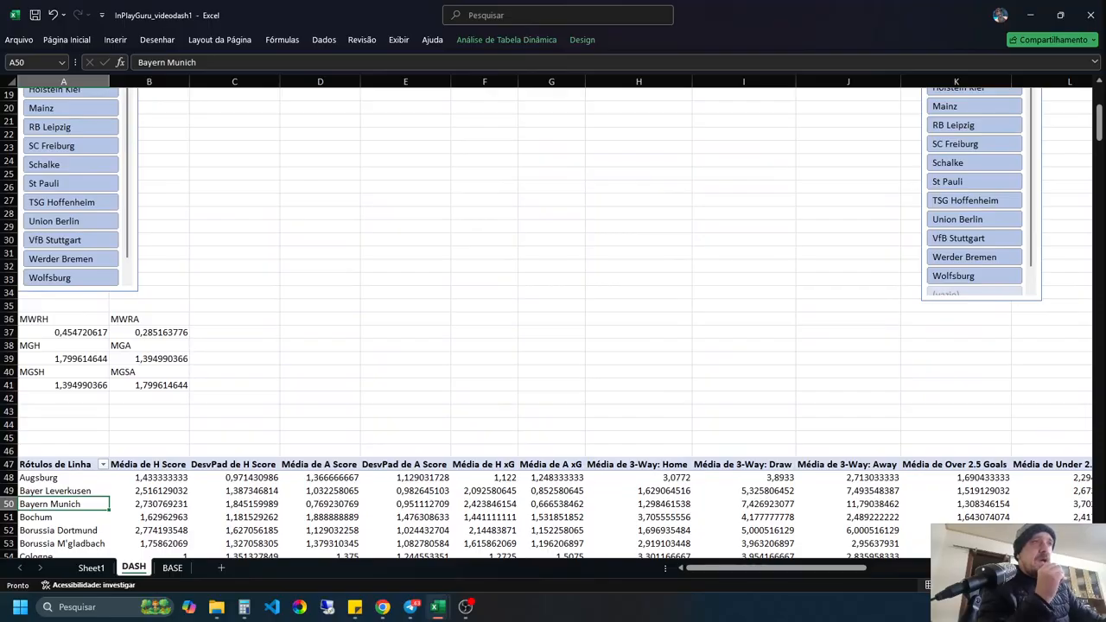
left_click(234, 319)
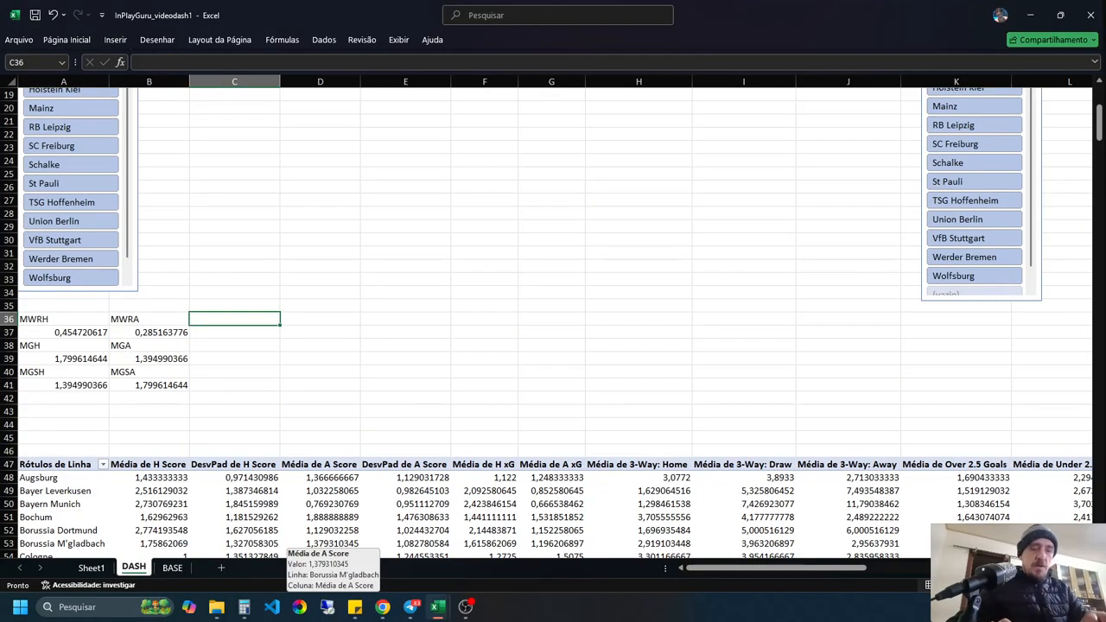
type("D´P")
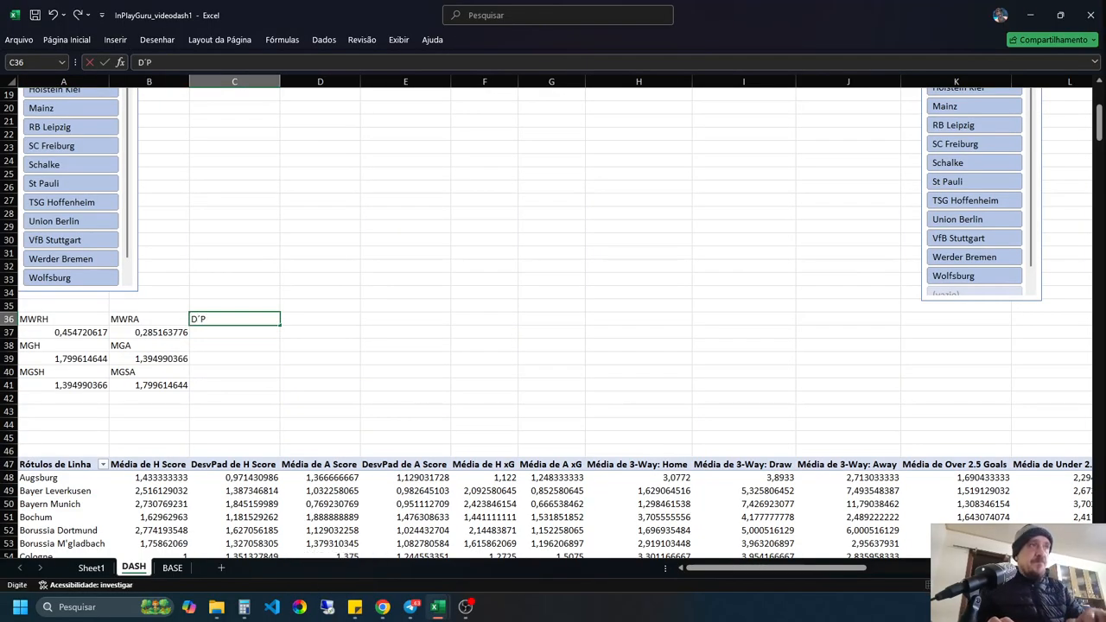
key("BackSpace")
type("P")
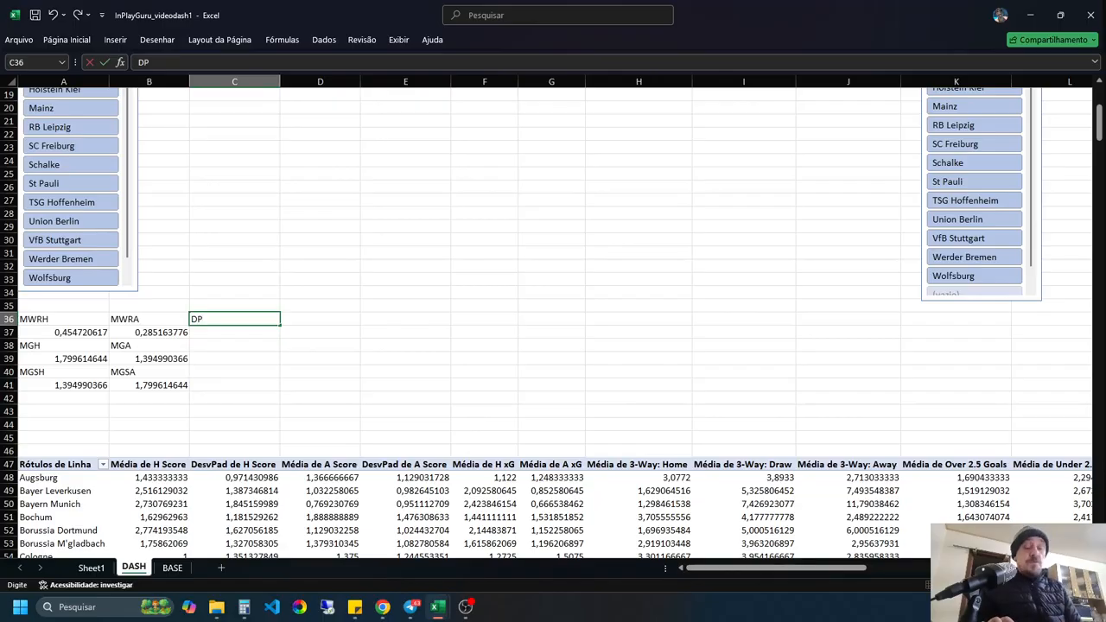
type(" GOL")
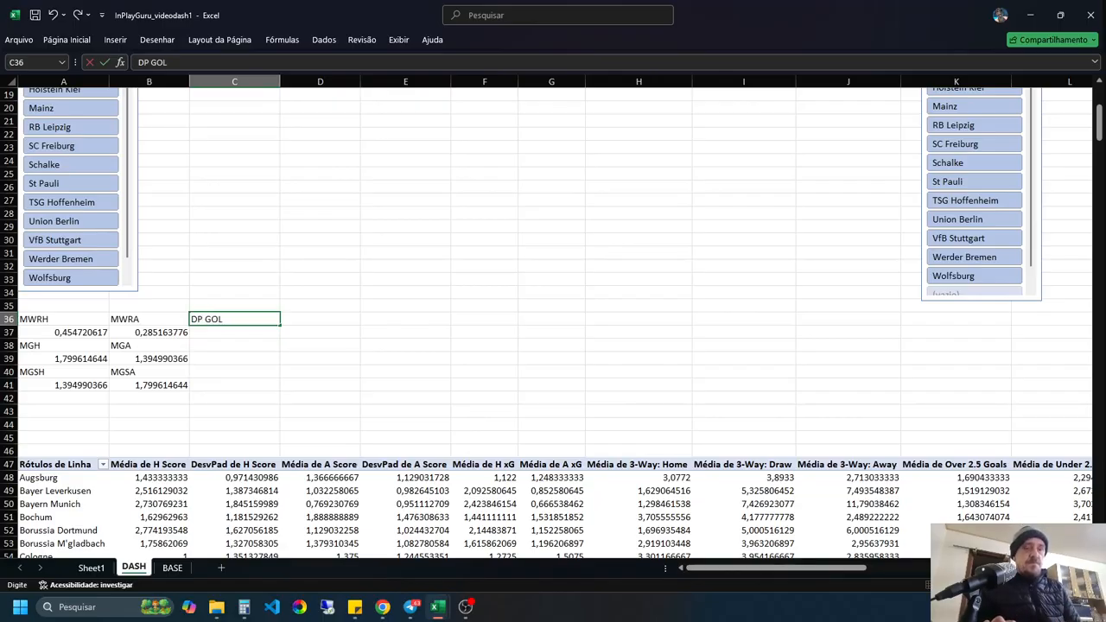
type("S HOME")
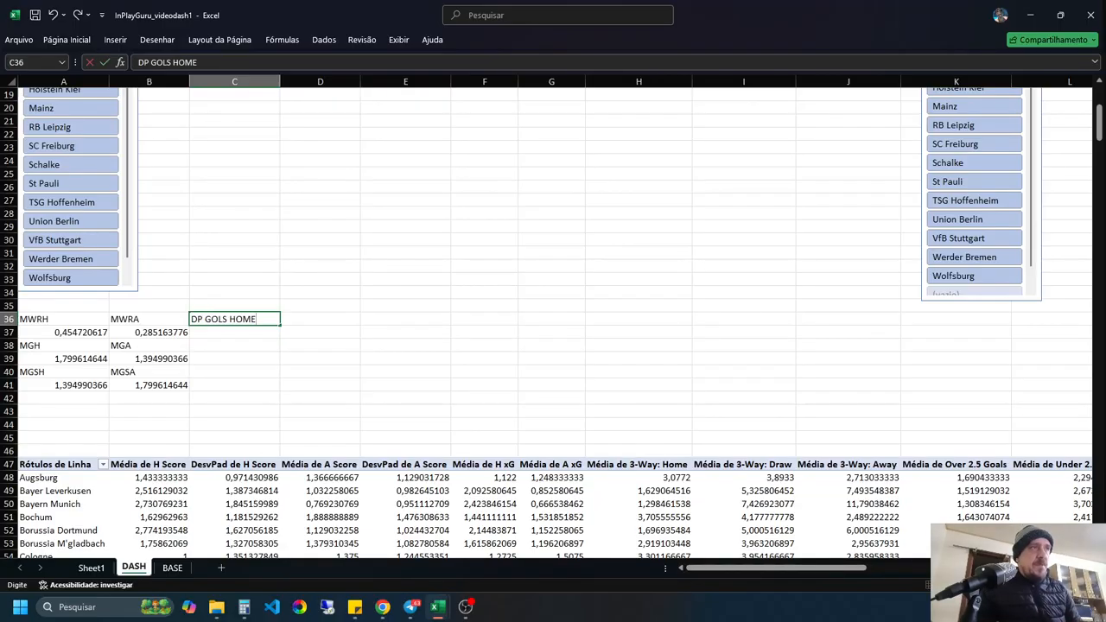
key("Tab")
Step: Enter the label DP GOLS AWAY in D36
type("DP")
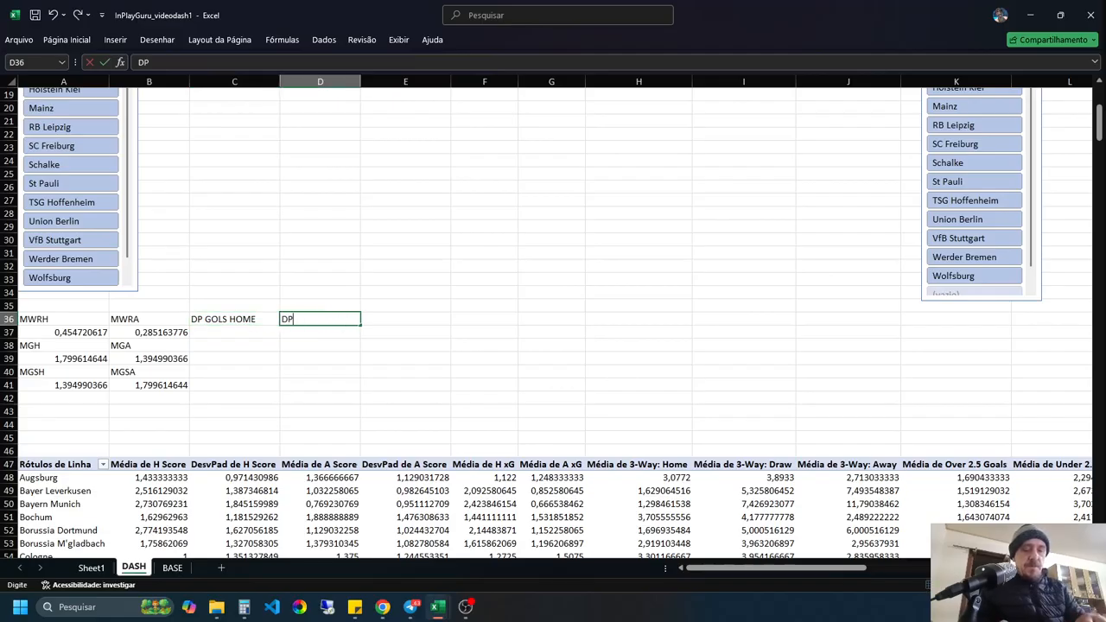
type(" GLS AWAY")
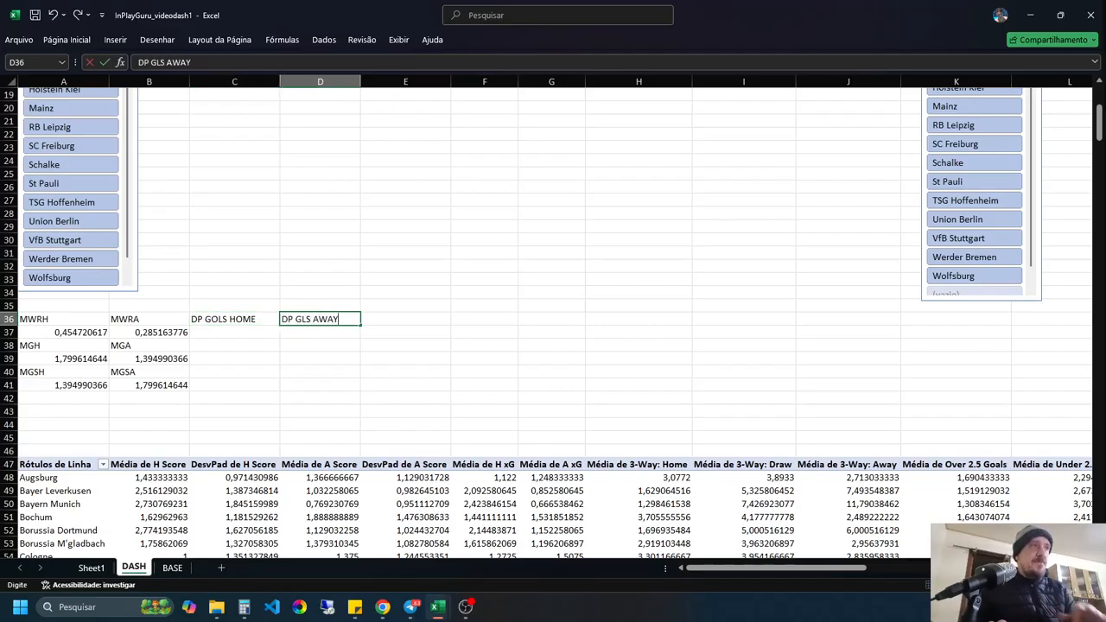
key("BackSpace")
key("BackSpace")
key("BackSpace")
key("BackSpace")
key("BackSpace")
key("BackSpace")
key("BackSpace")
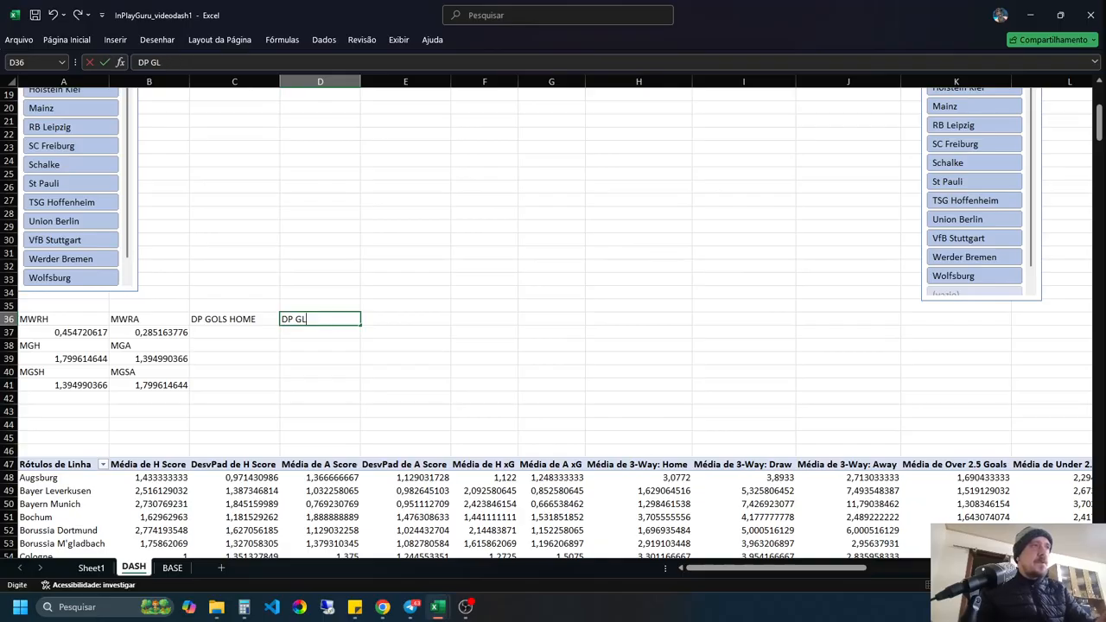
type("OLS AWAY")
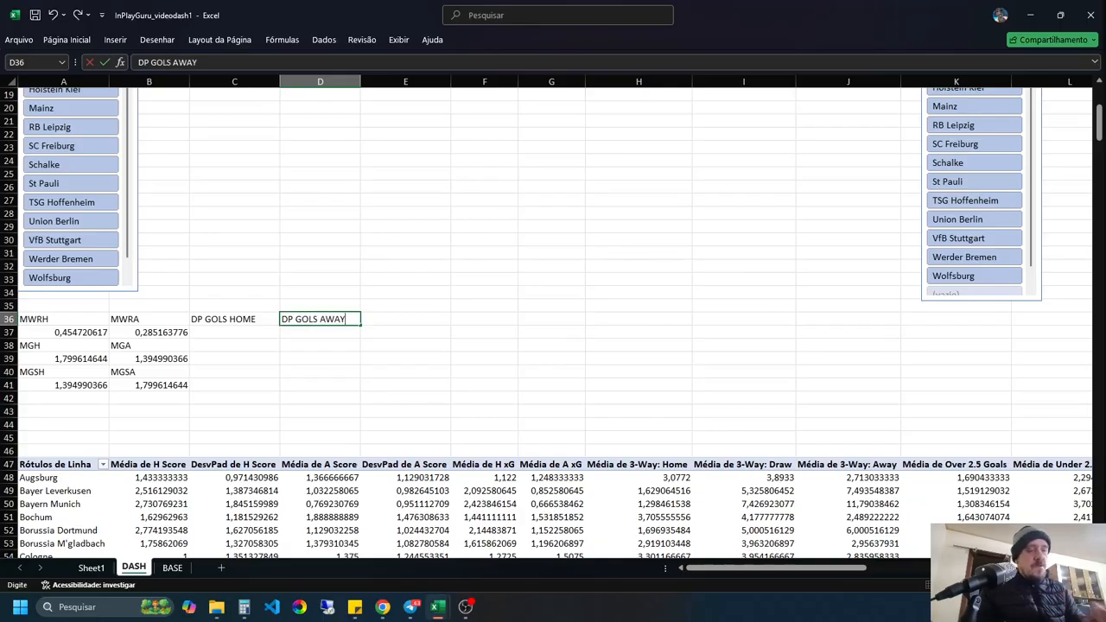
key("Return")
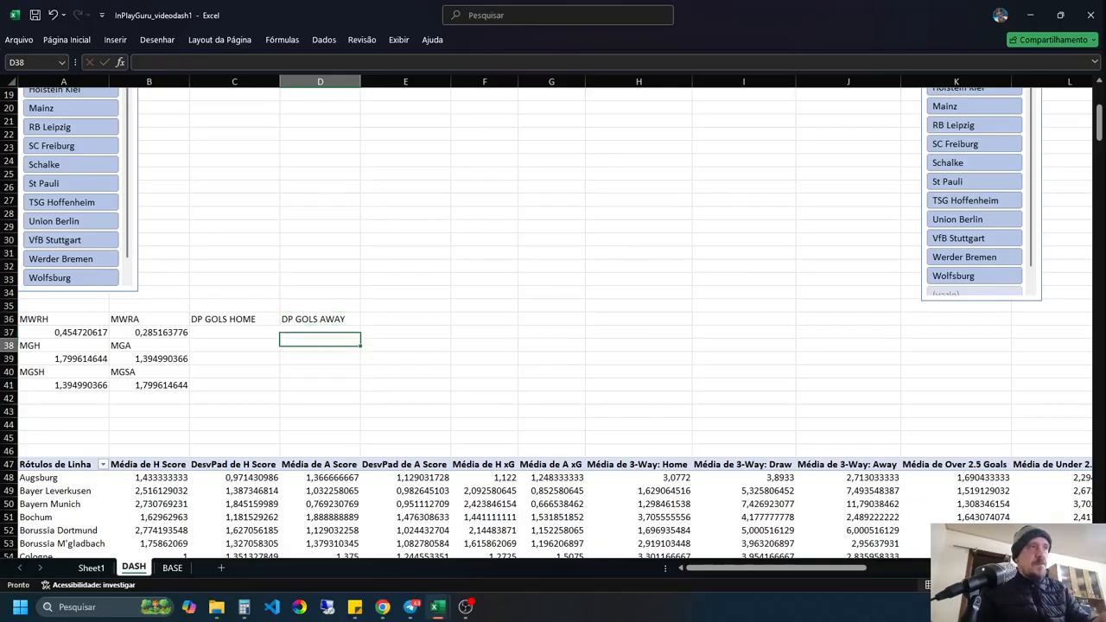
Step: Enter the labels DP GOLS S HOME in C38 and DP GOLS S AWAY in D38
key("Return")
key("Left")
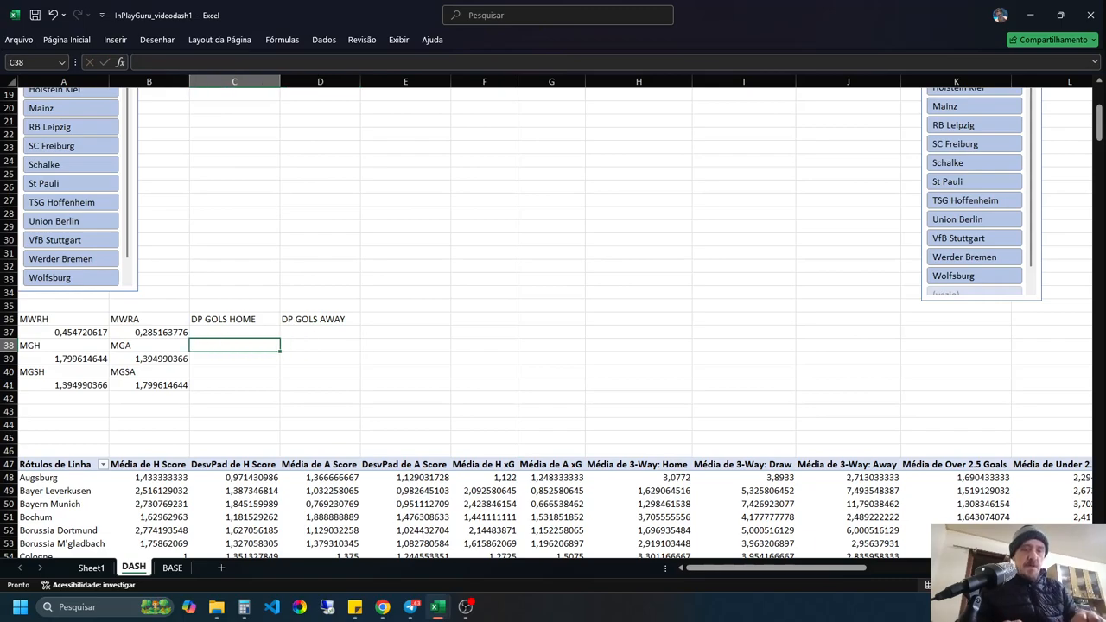
type("DP GOLS S")
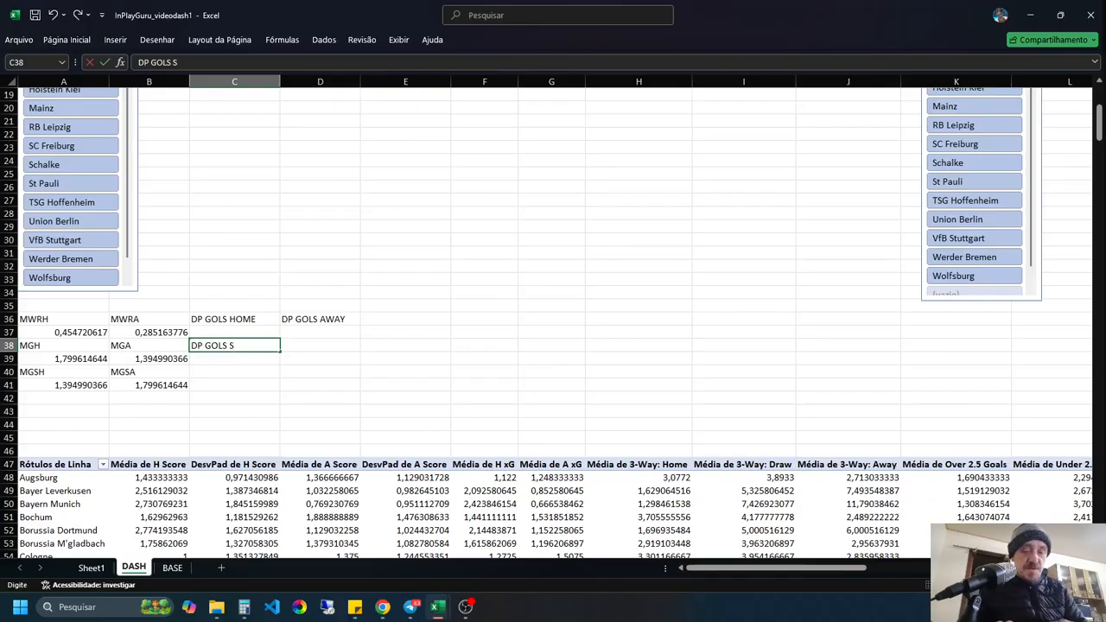
type(" HOME")
key("Right")
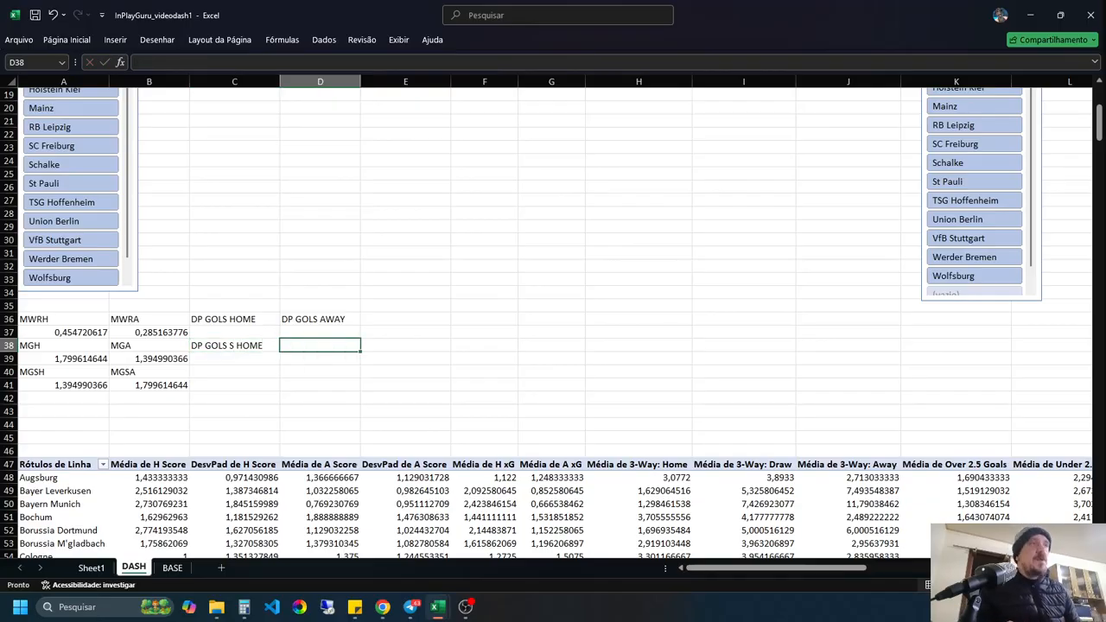
type("DP ")
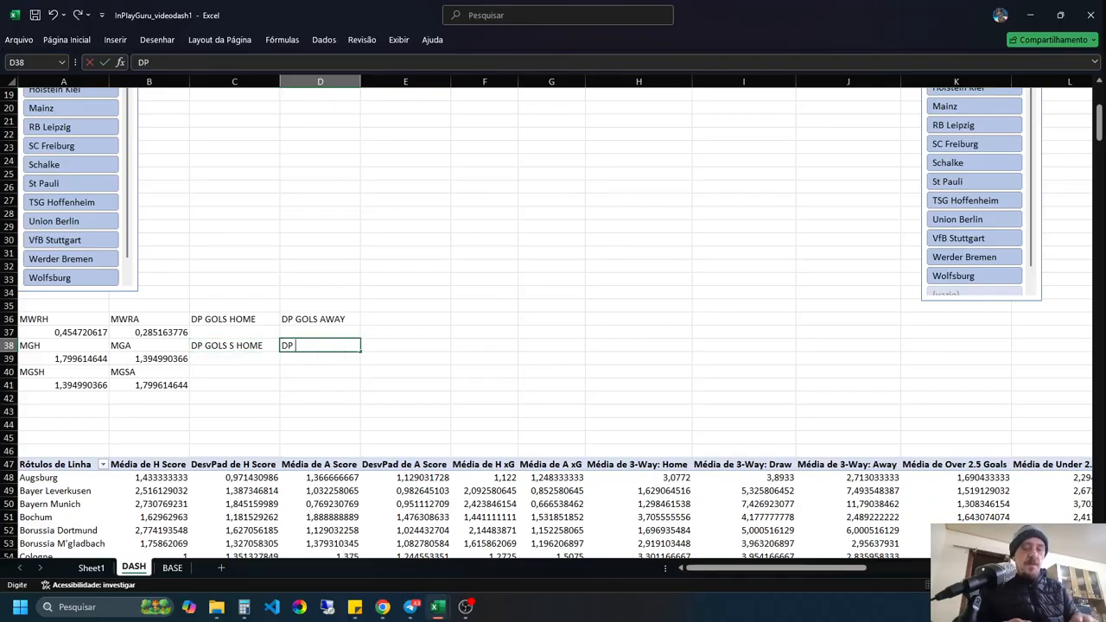
type("GOLS S AWAY")
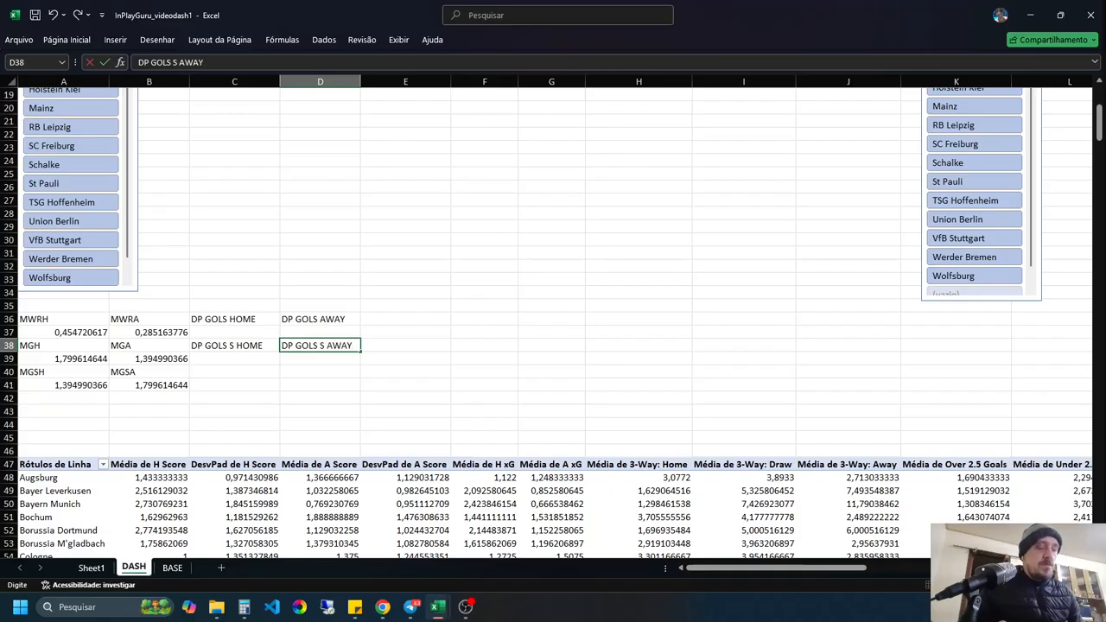
key("Return")
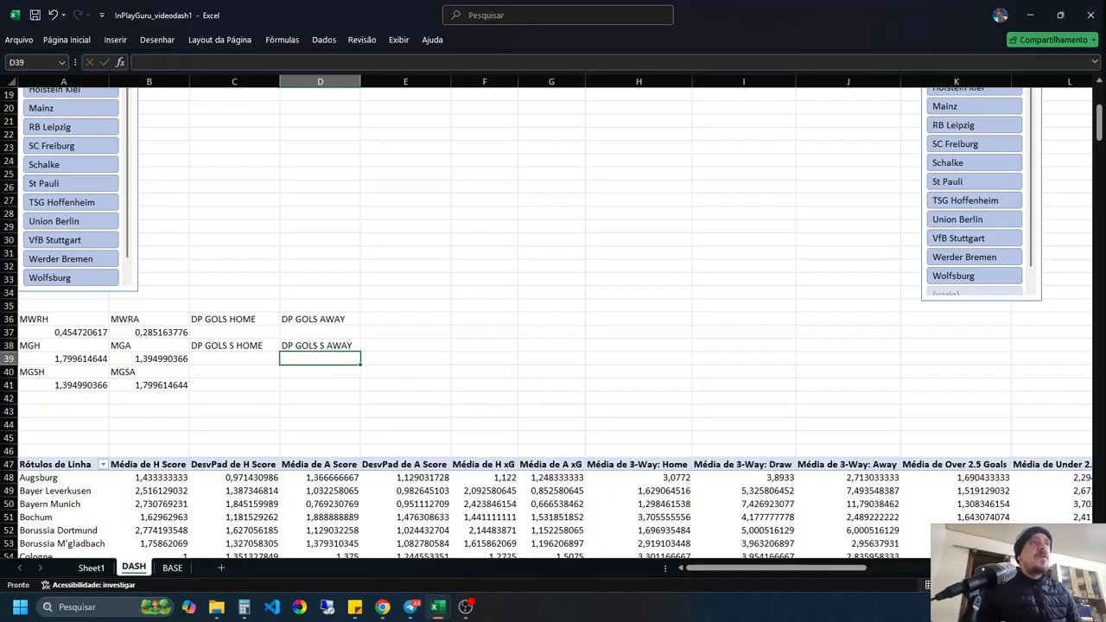
Step: Enter the labels DP POND GOLS in C40 and DP POND GOLS AWAY in D40
key("Down")
key("Left")
type("DP ")
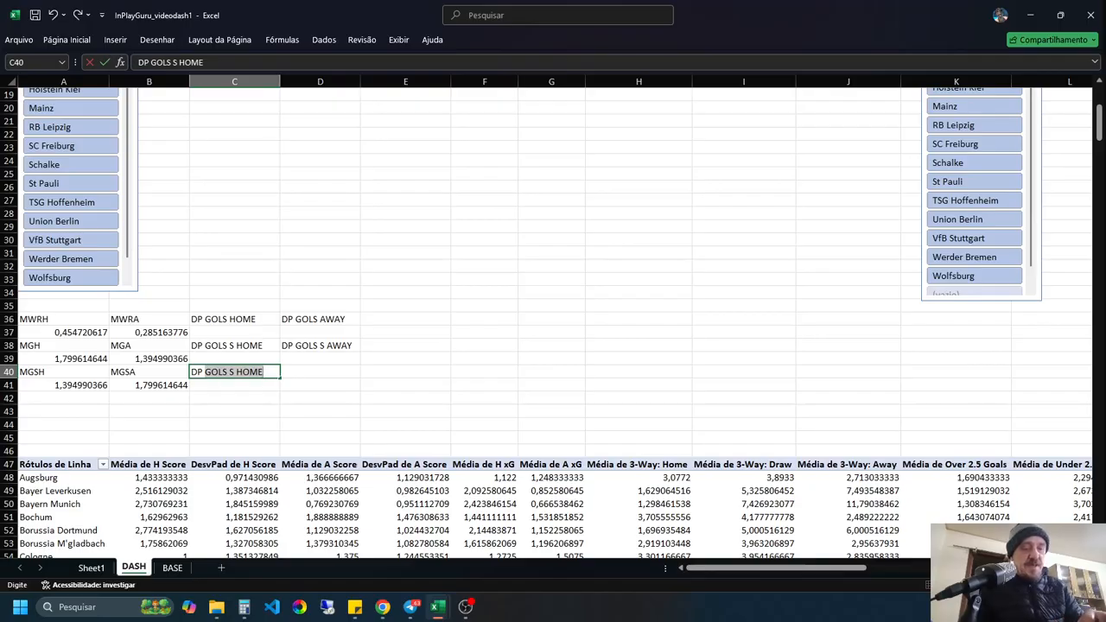
type("POND")
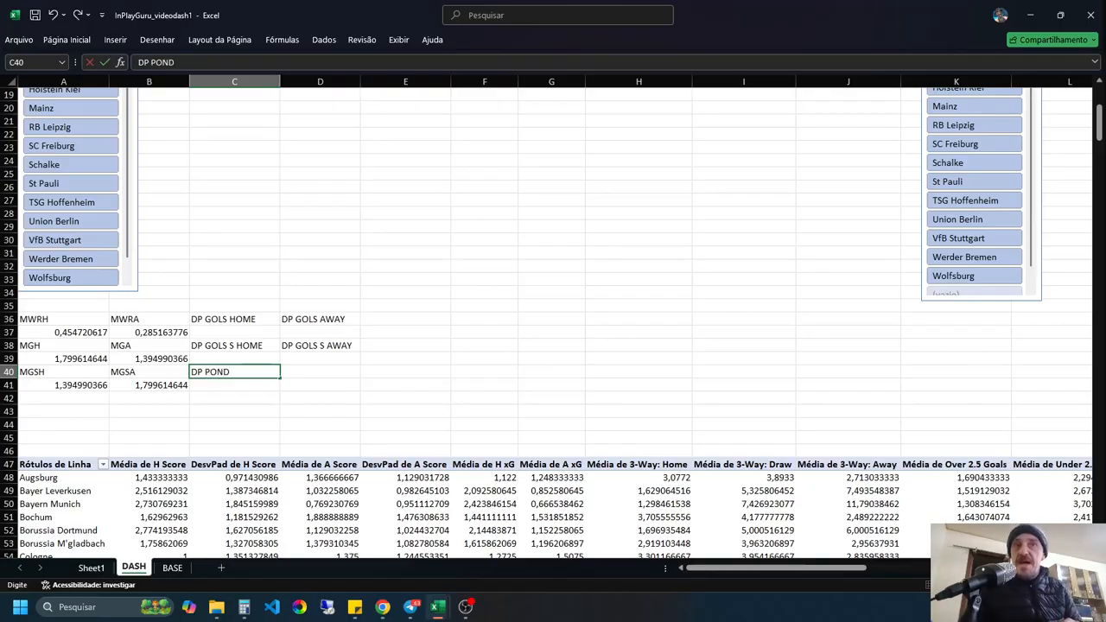
type(" GOLS")
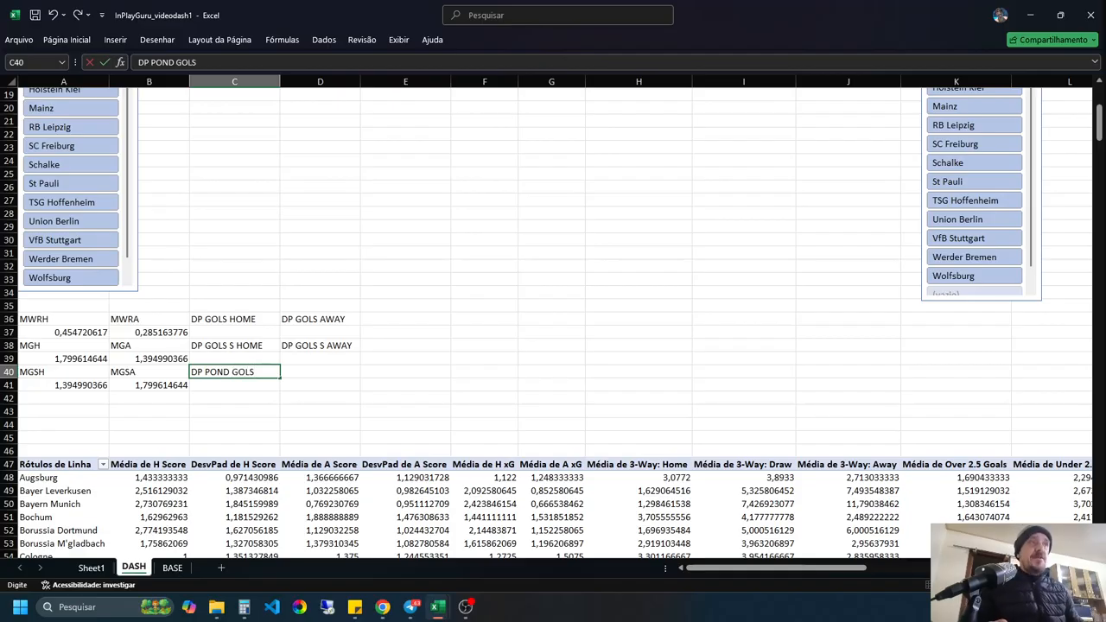
key("Tab")
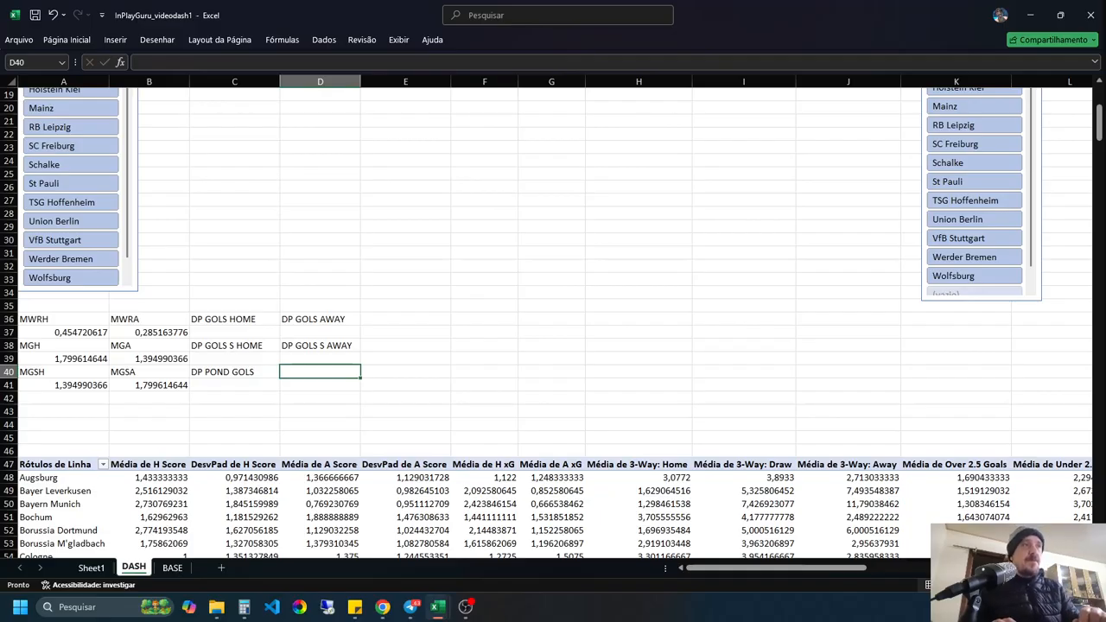
type("DP ")
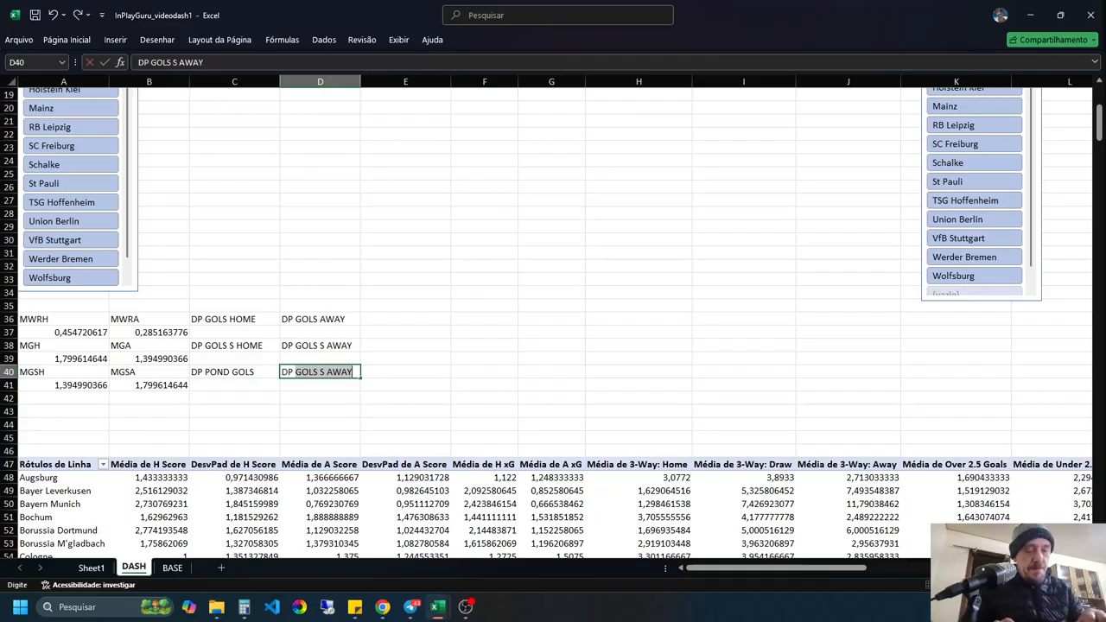
type("POND G")
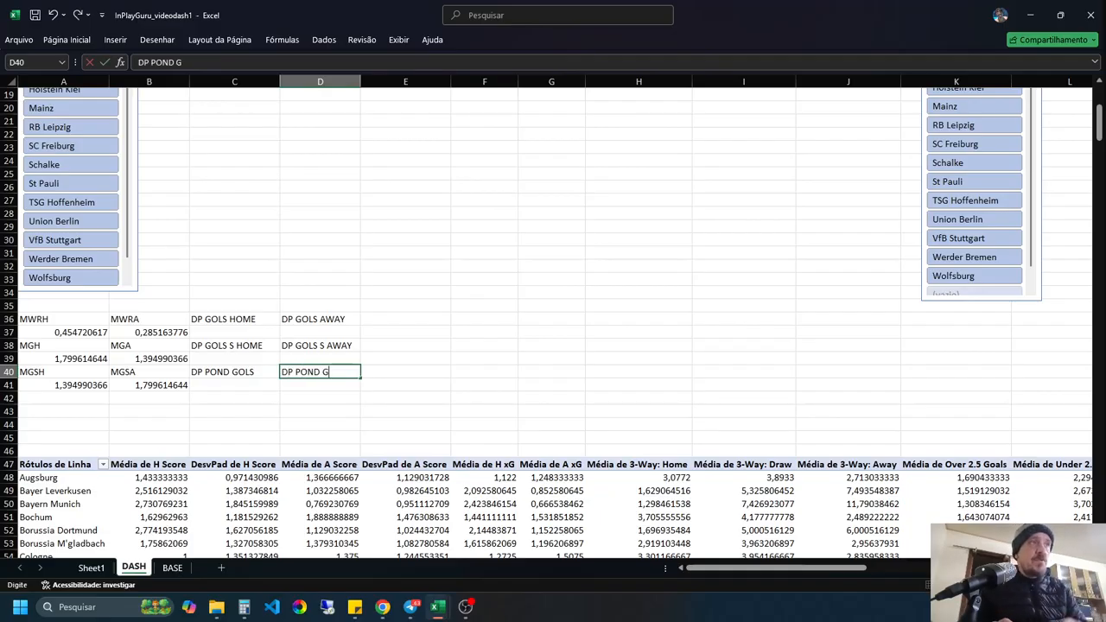
type("OLS AWAY")
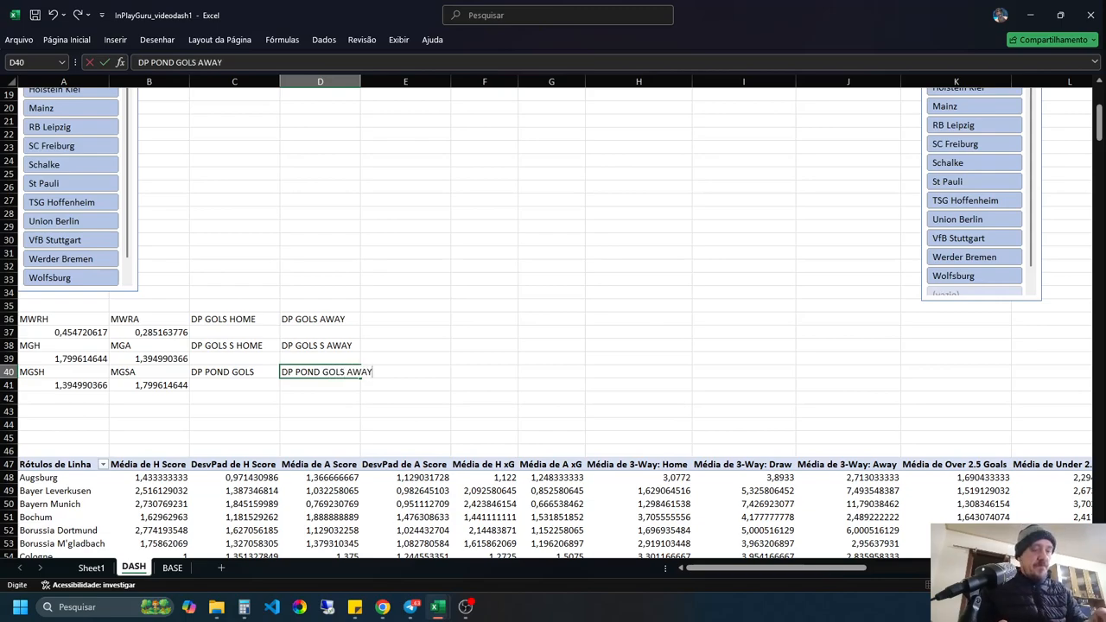
key("Return")
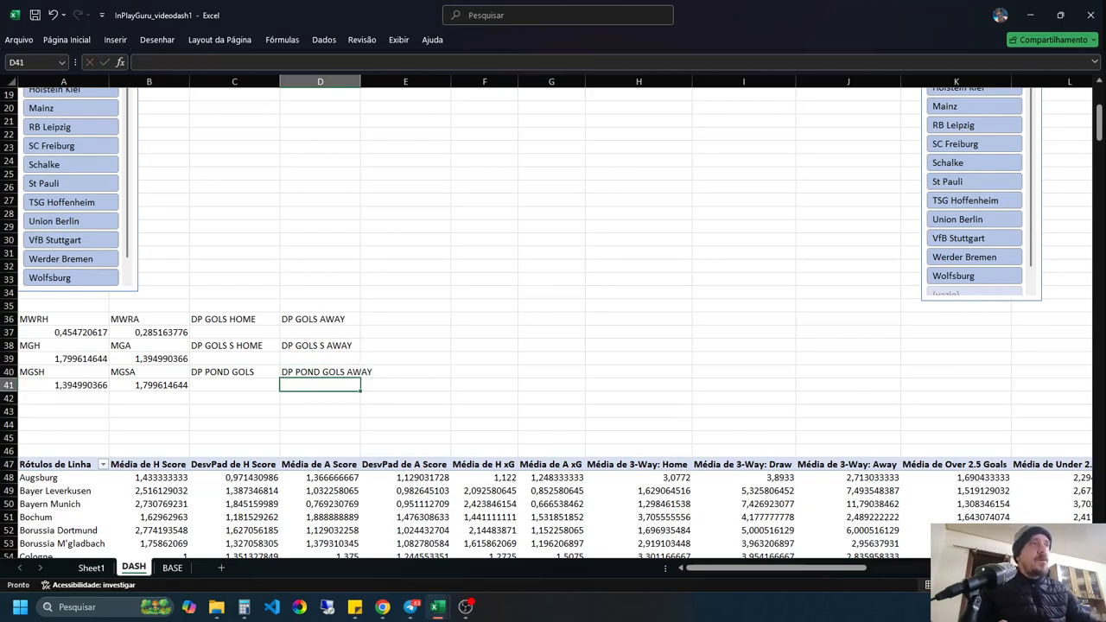
Step: Extend the label in C40 to read DP POND GOLS HOME
double_click(256, 372)
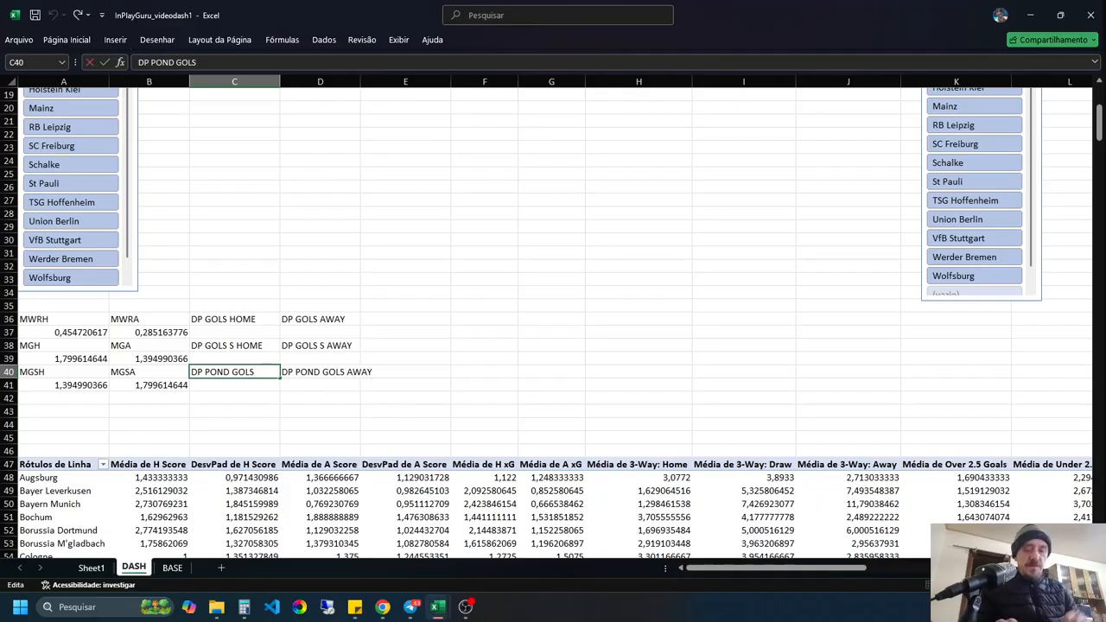
type("HOMEW")
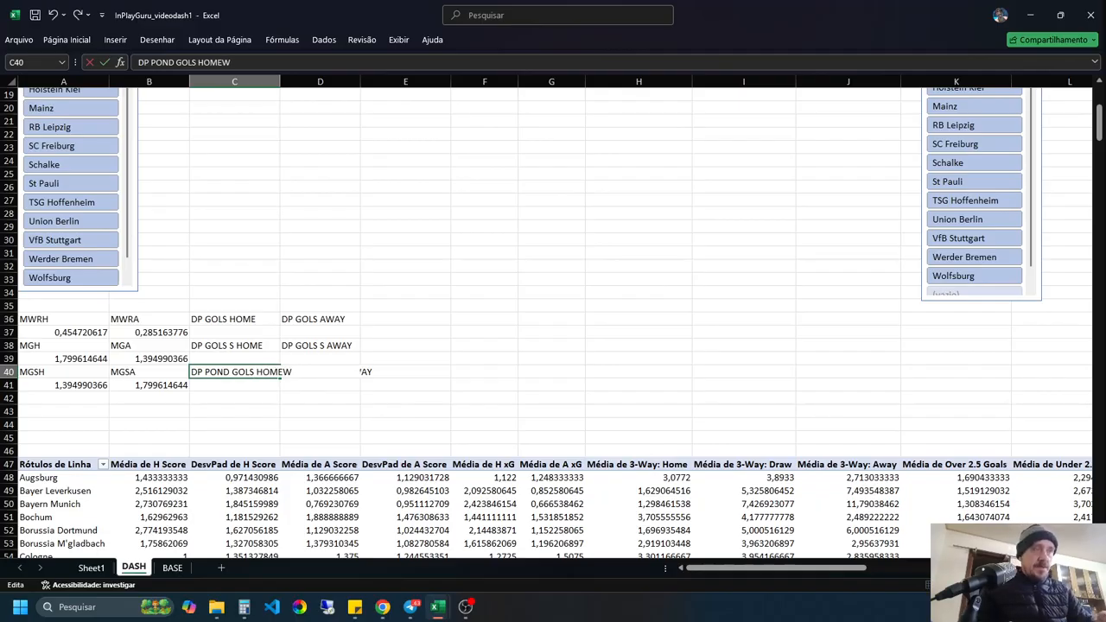
key("BackSpace")
key("Return")
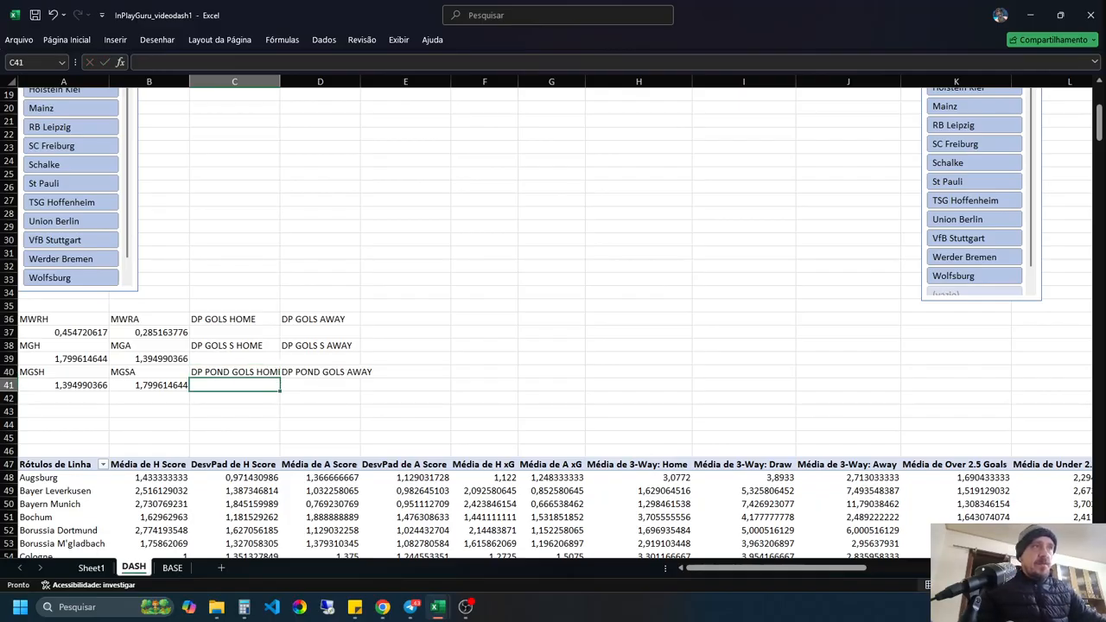
Step: Enter the labels DP MEDIO LIGA H in C42 and DP MEDIO LIGA A in D42
left_click(234, 399)
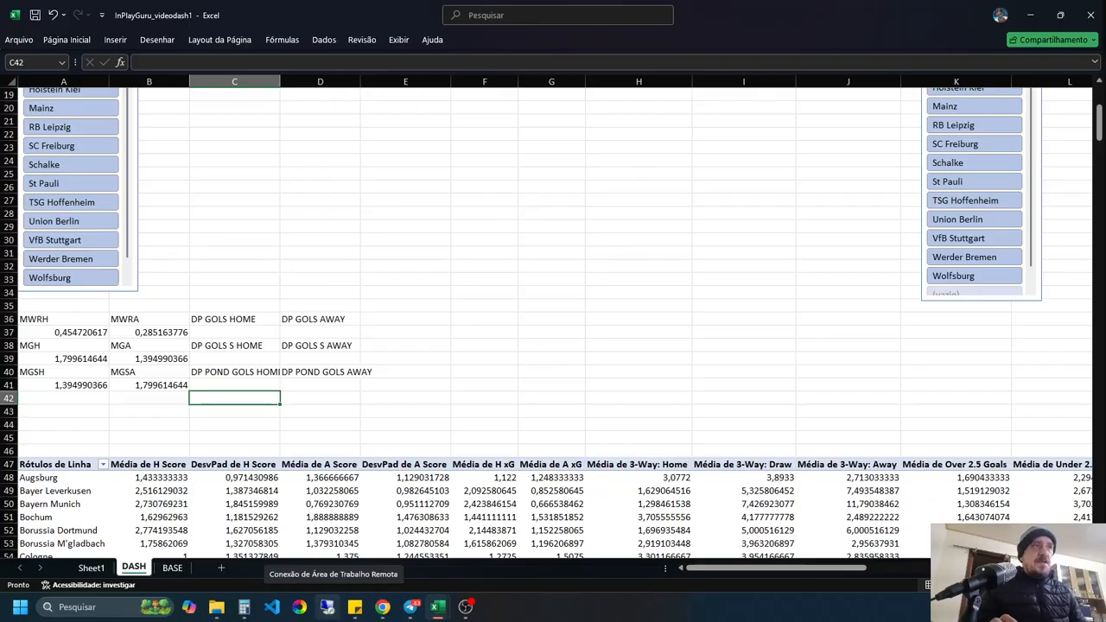
type("DP")
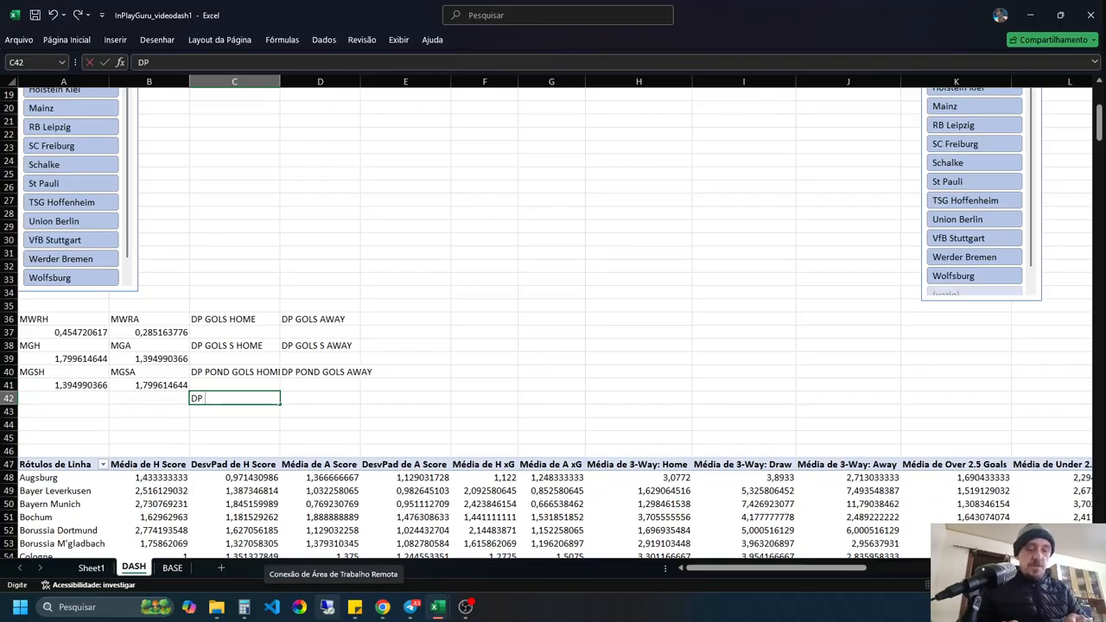
type(" MEDIO")
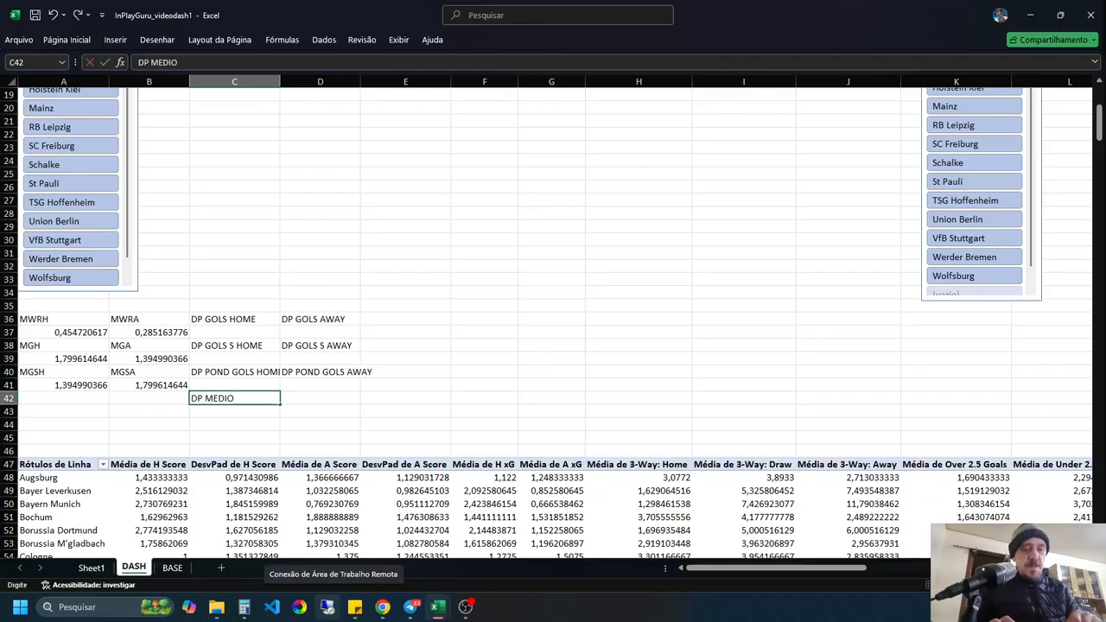
type(" LIGA H")
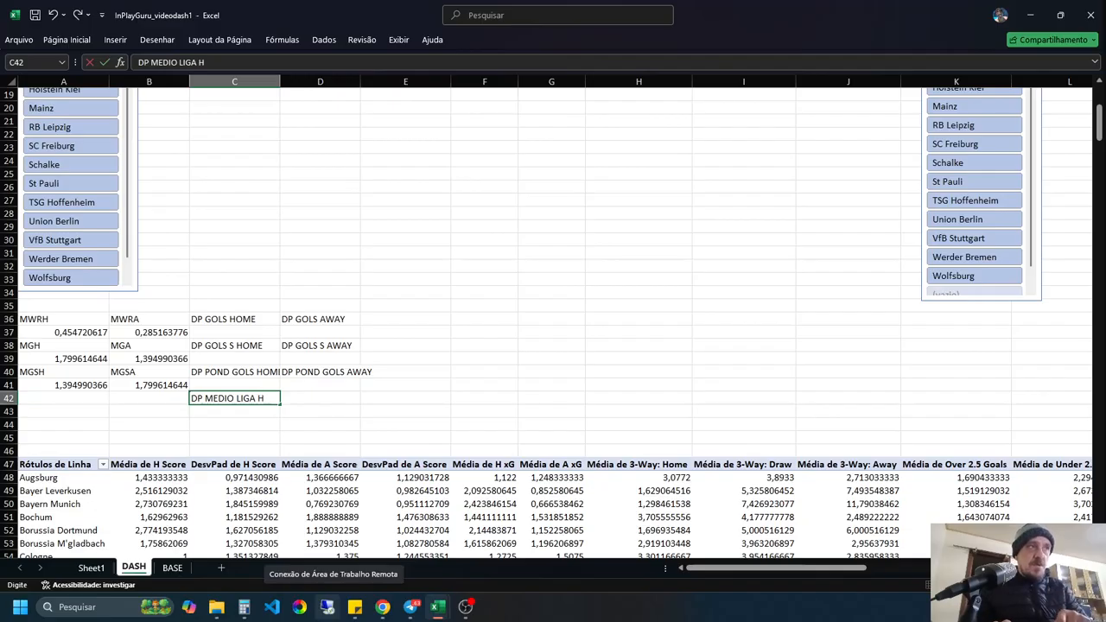
key("Tab")
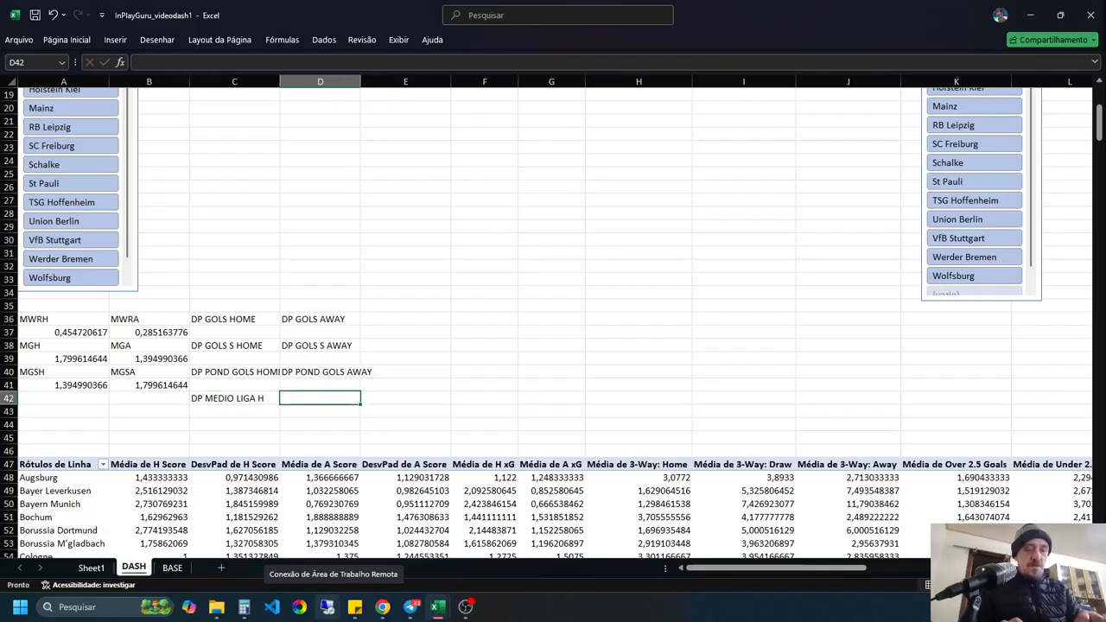
type("DP MEDIO LIG")
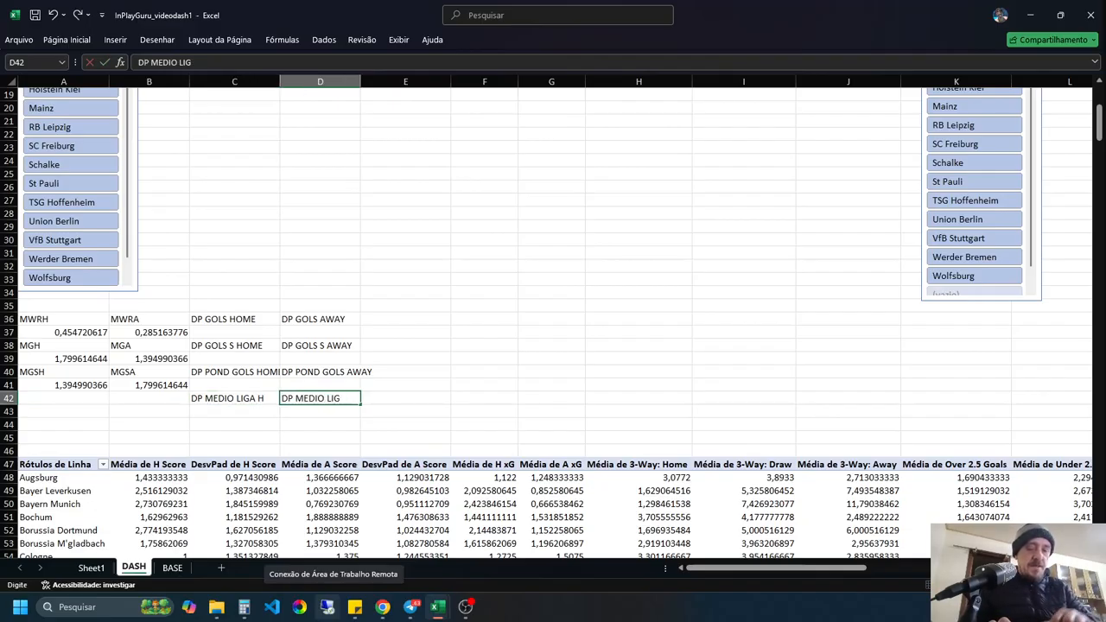
type("A ")
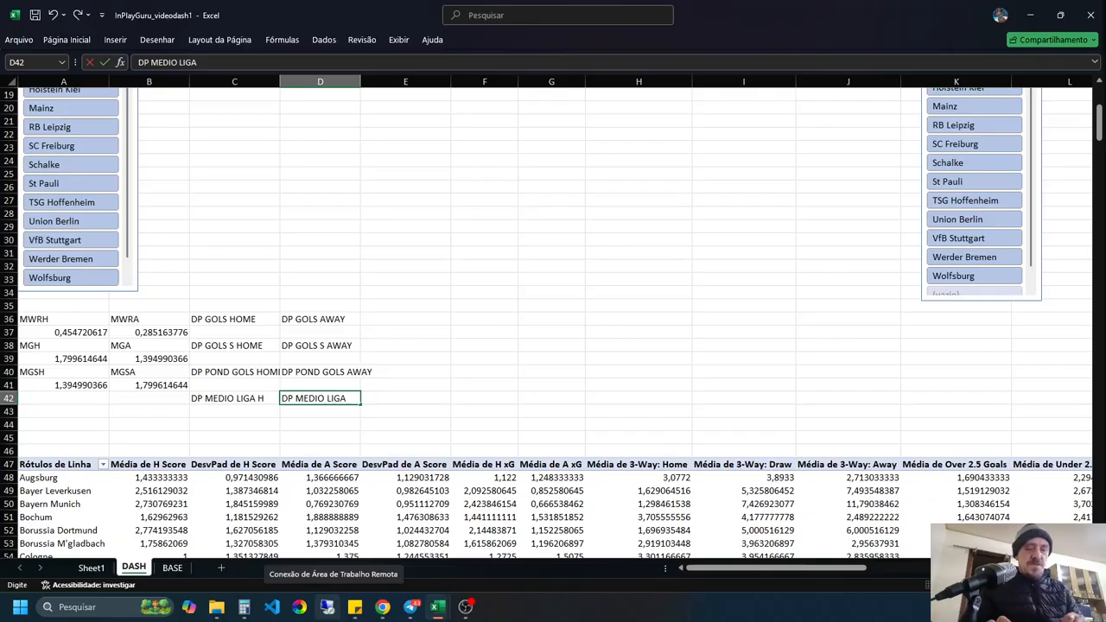
type("A")
key("Return")
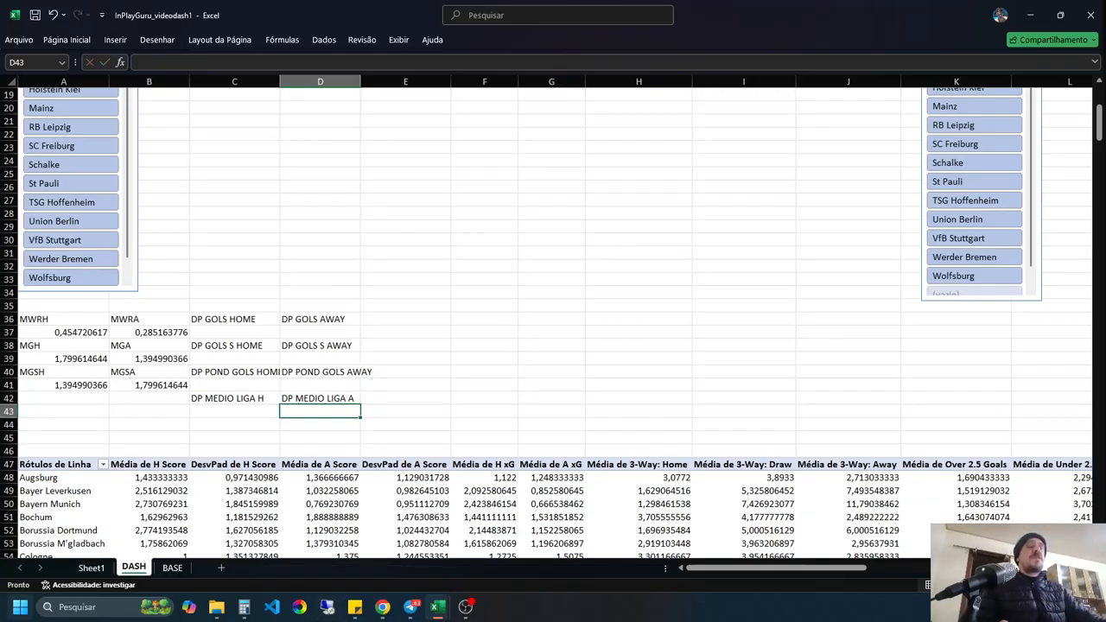
Step: Link C37, under DP GOLS HOME, to the Total Geral of DesvPad de H Score in the first pivot table
left_click(234, 332)
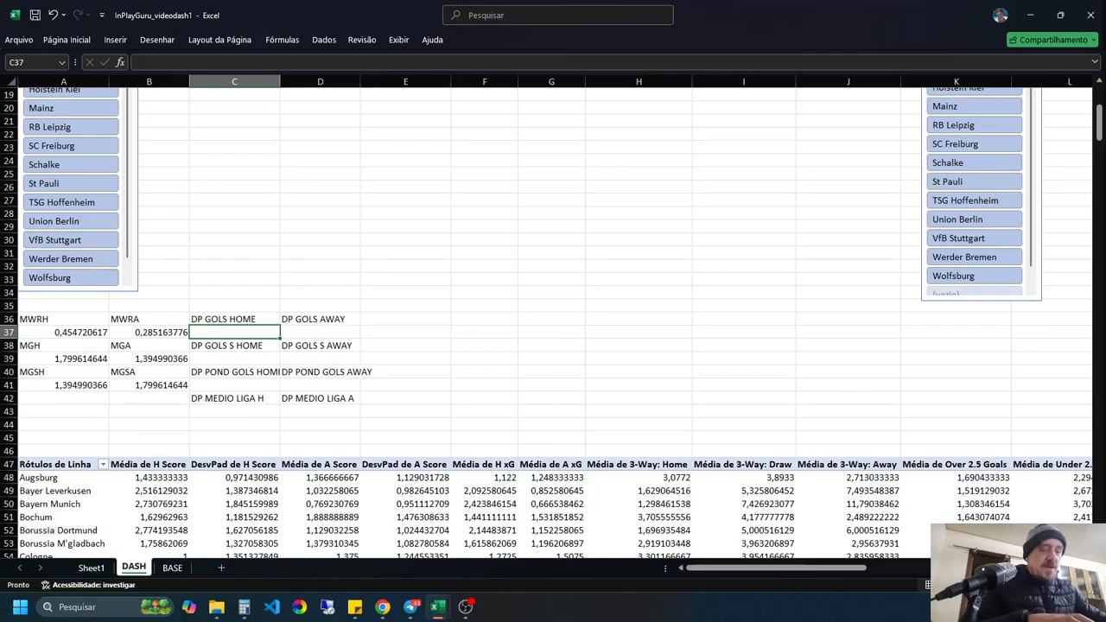
type("=")
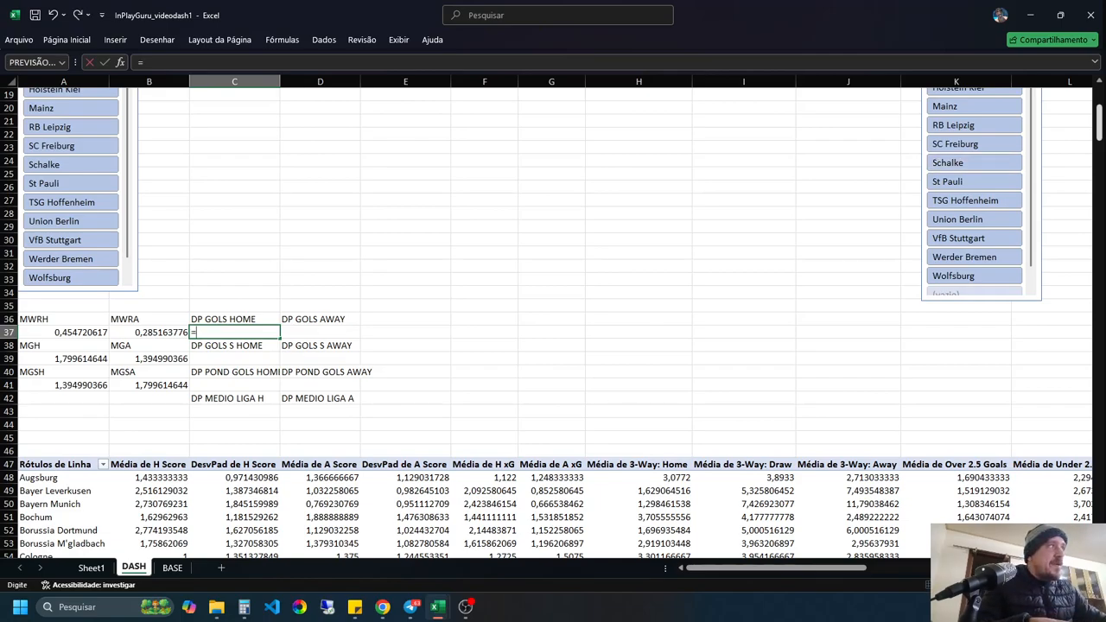
left_click_drag(1099, 120, 1099, 137)
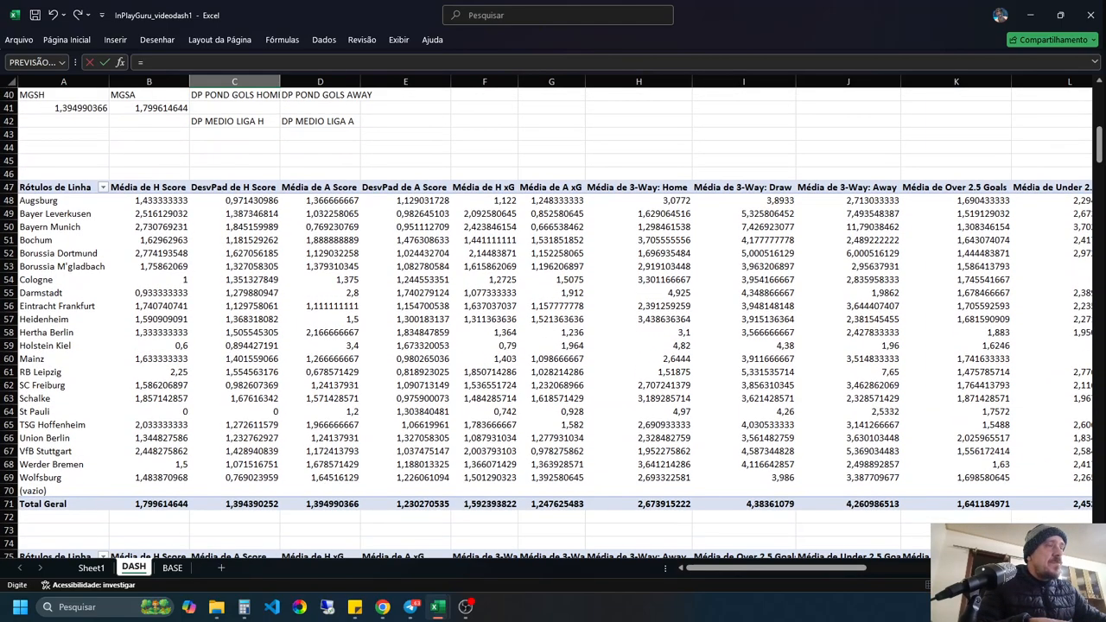
left_click(235, 504)
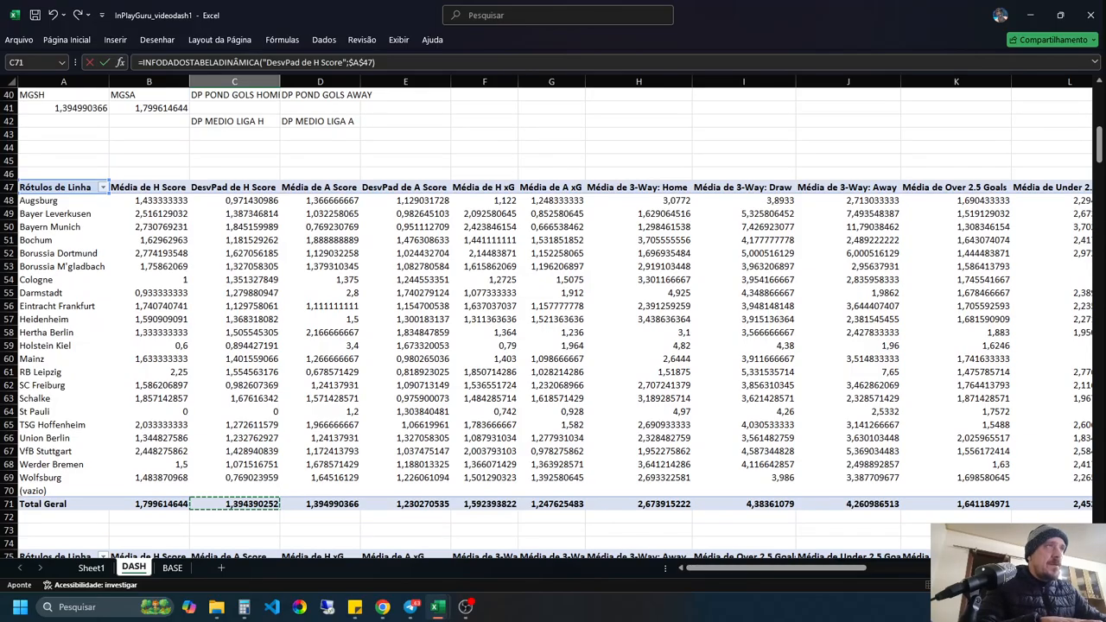
key("Return")
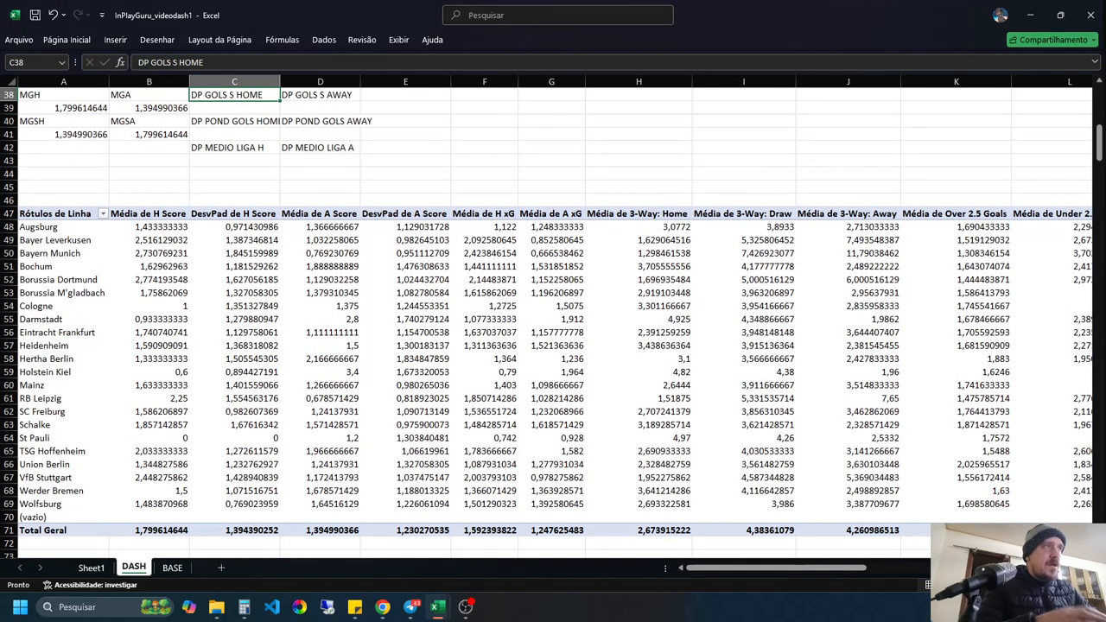
Step: Add H Score again to the Away pivot table's values, right after Média de H Score, summarised by DesvPad
left_click_drag(1100, 142, 1100, 173)
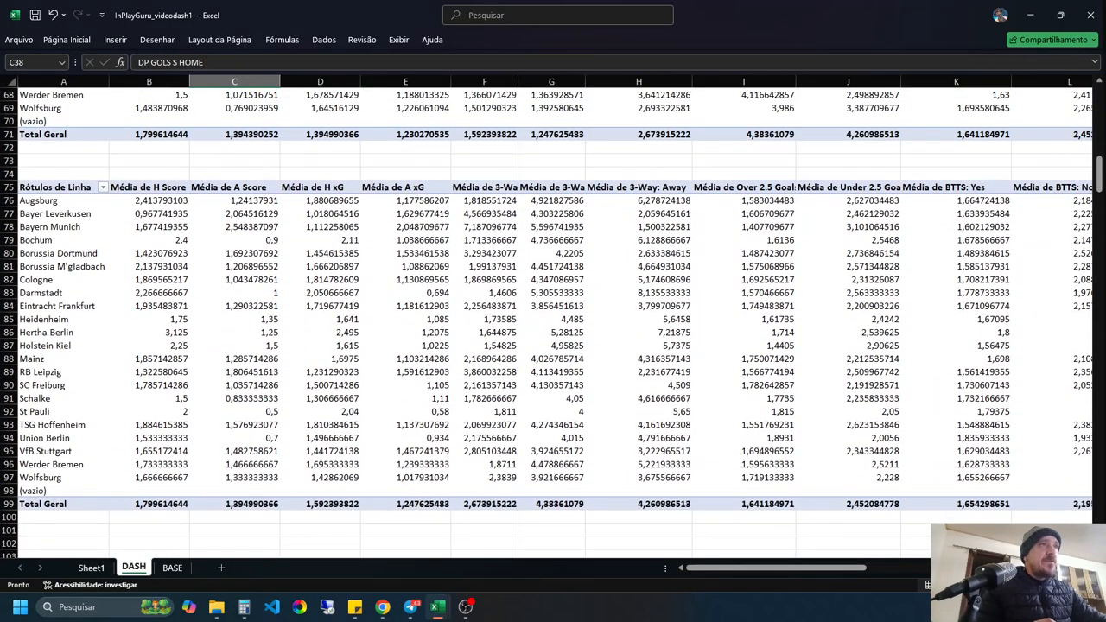
right_click(81, 293)
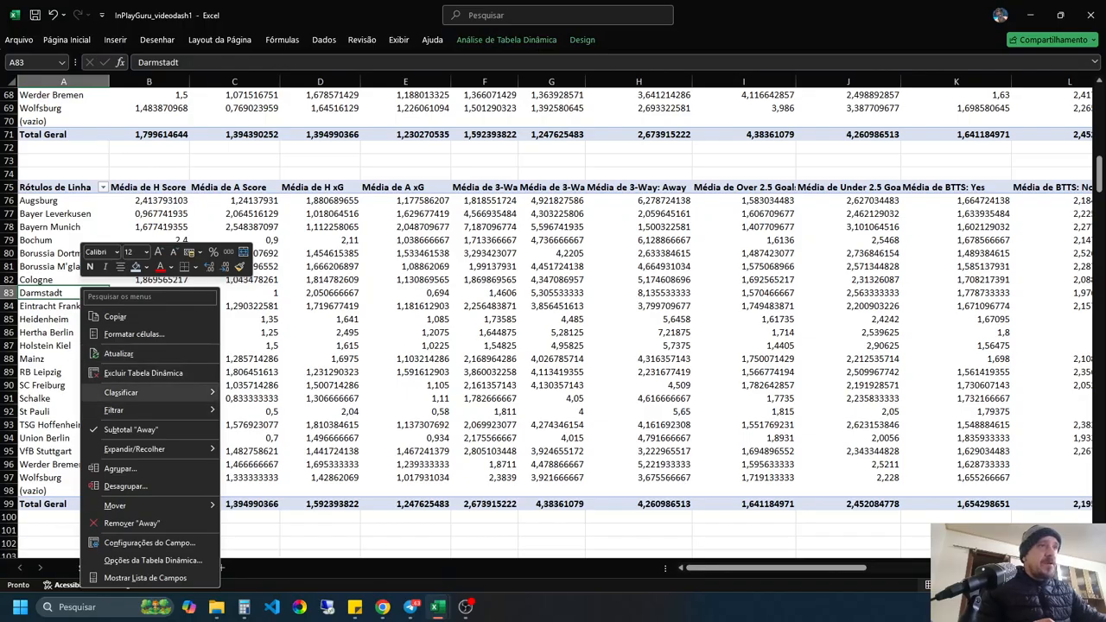
left_click(145, 578)
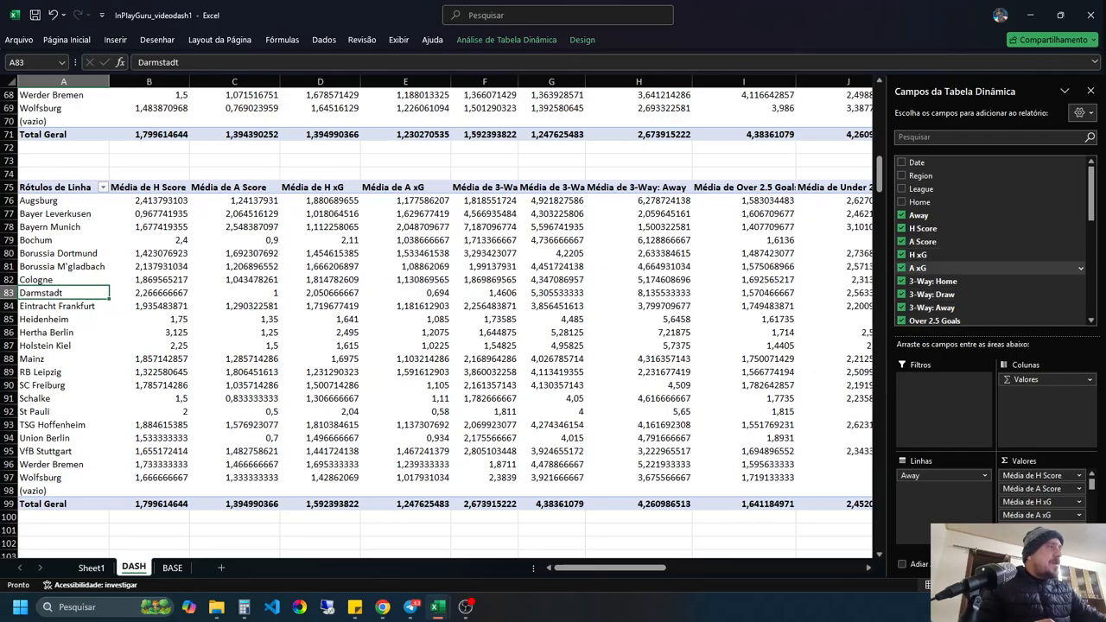
left_click_drag(951, 228, 1037, 484)
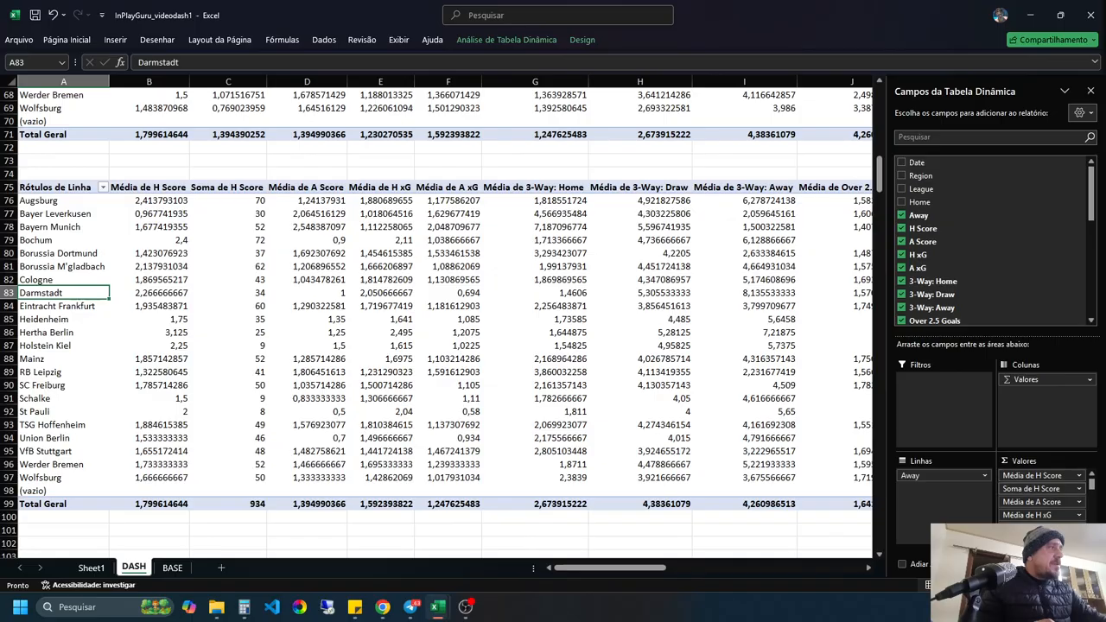
left_click(1037, 489)
left_click(1020, 477)
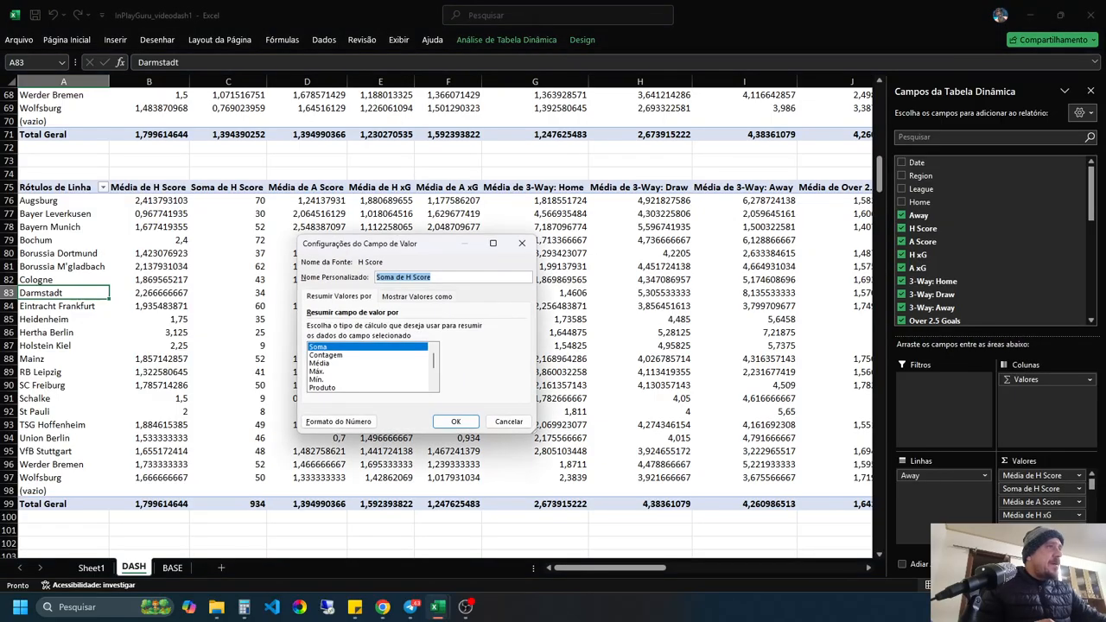
left_click_drag(434, 360, 434, 375)
left_click(325, 363)
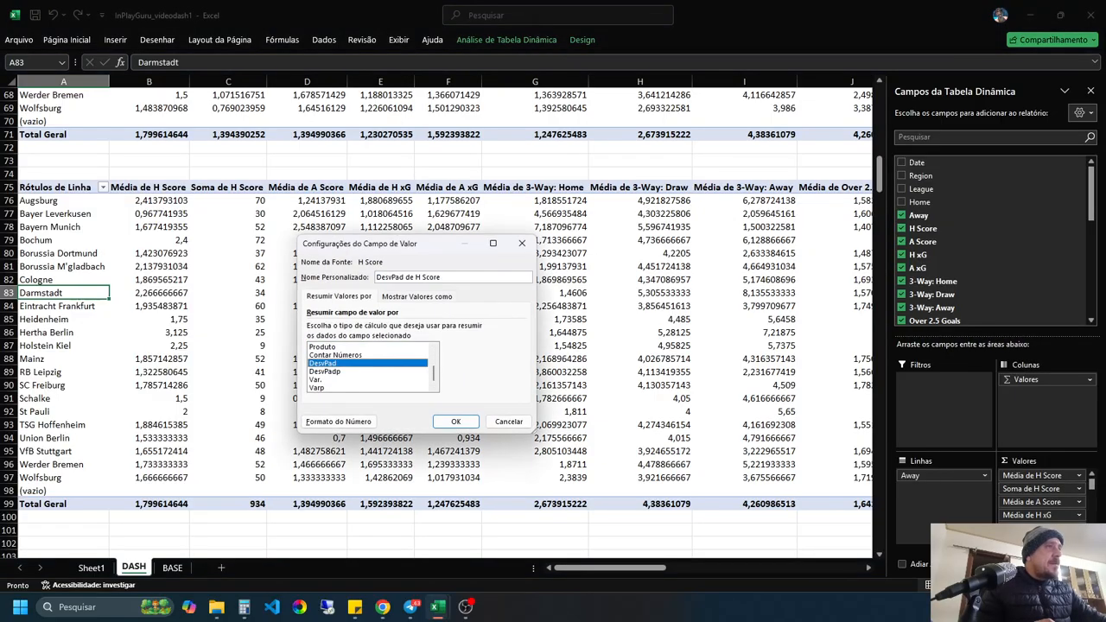
left_click(455, 422)
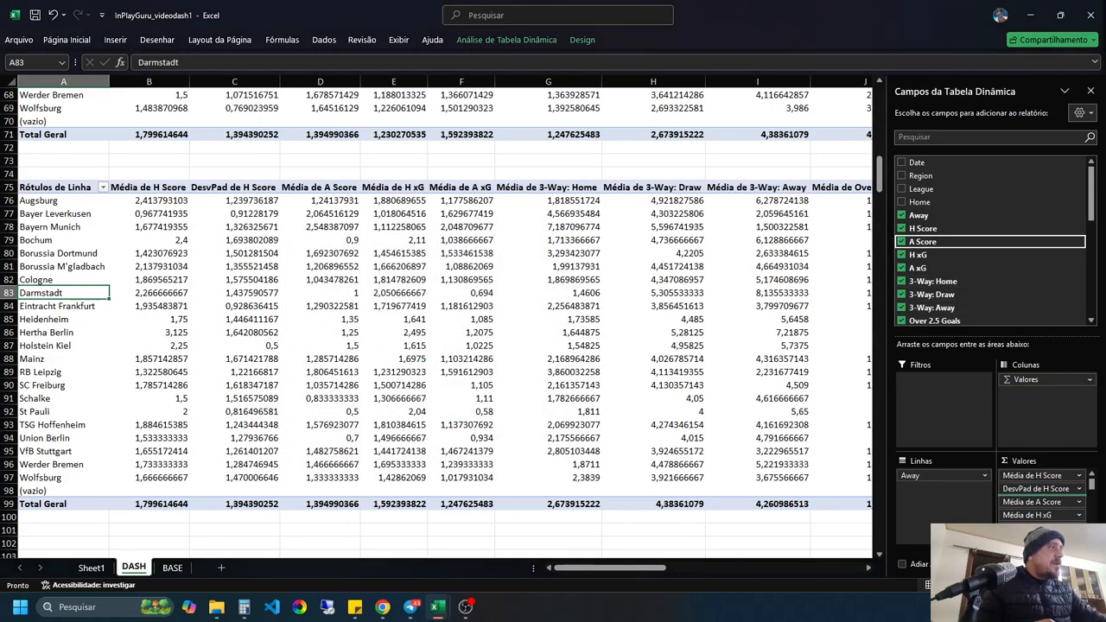
Step: Add A Score again after Média de A Score in the Away pivot table, summarised by DesvPad, and close the field list
left_click_drag(923, 242, 1037, 509)
left_click(1030, 515)
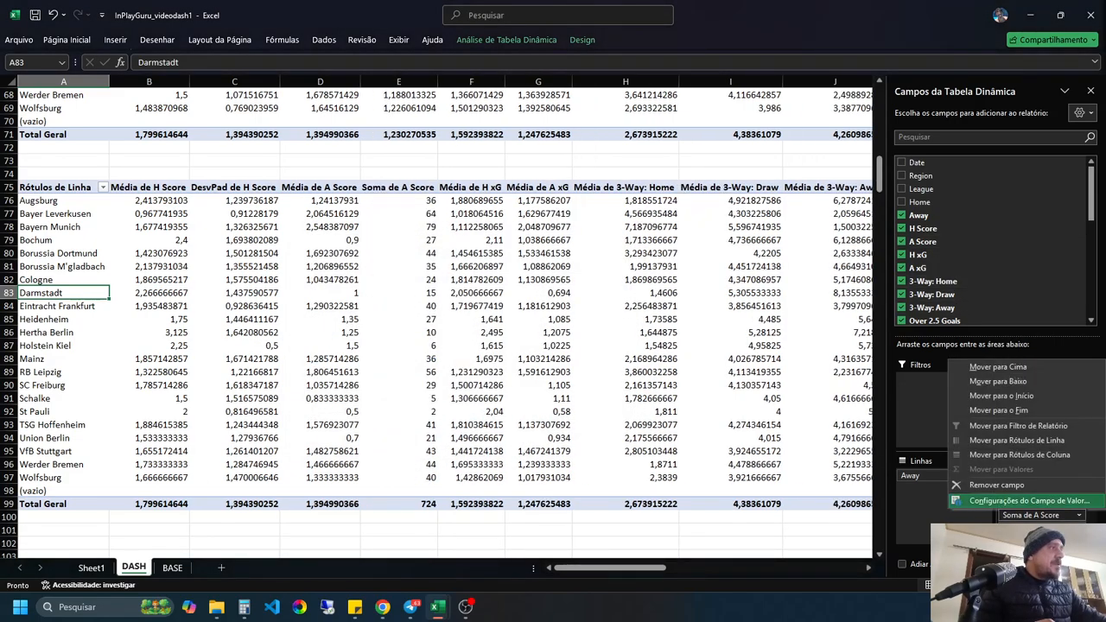
left_click(963, 493)
scroll(433, 363, "down", 2)
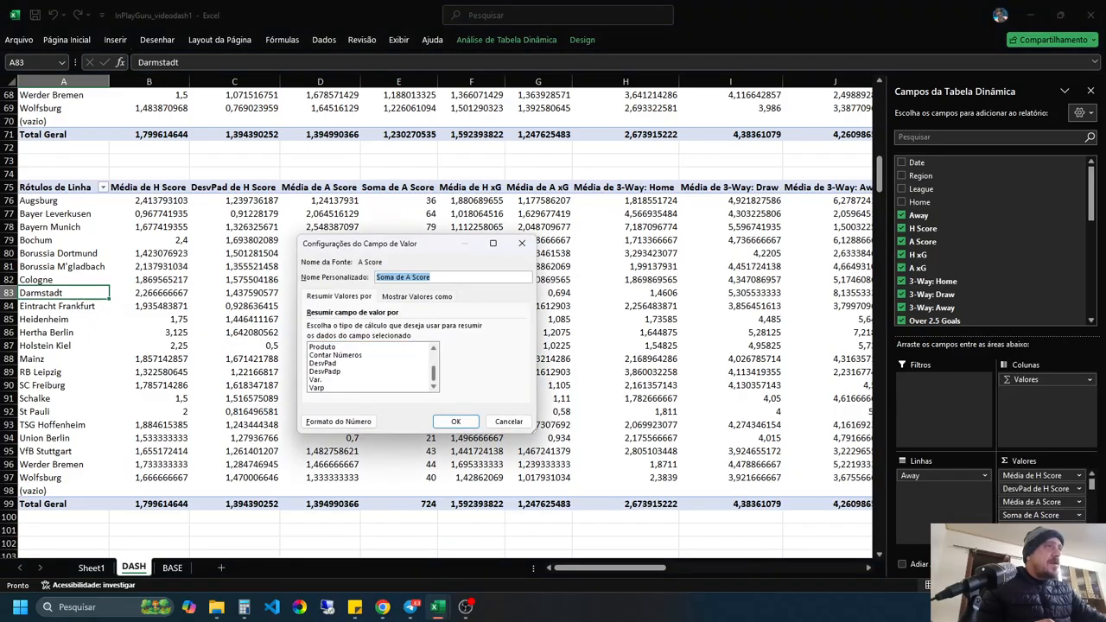
left_click(346, 363)
left_click(455, 422)
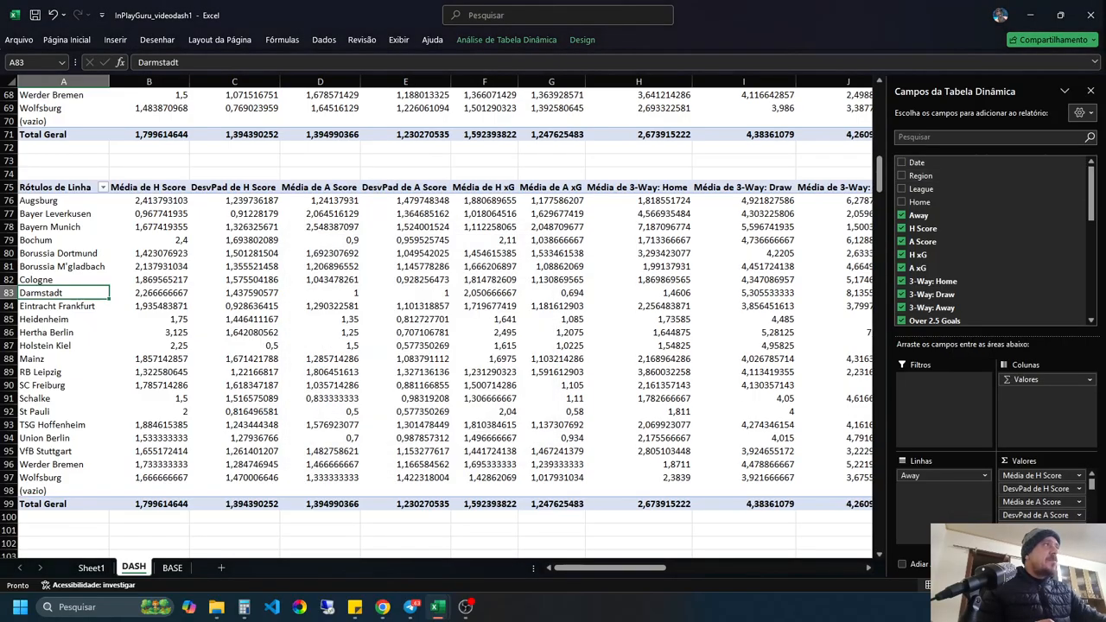
left_click(1091, 90)
Step: Link D37, under DP GOLS AWAY, to the Total Geral of DesvPad de A Score in the Away pivot table
scroll(553, 320, "up", 13)
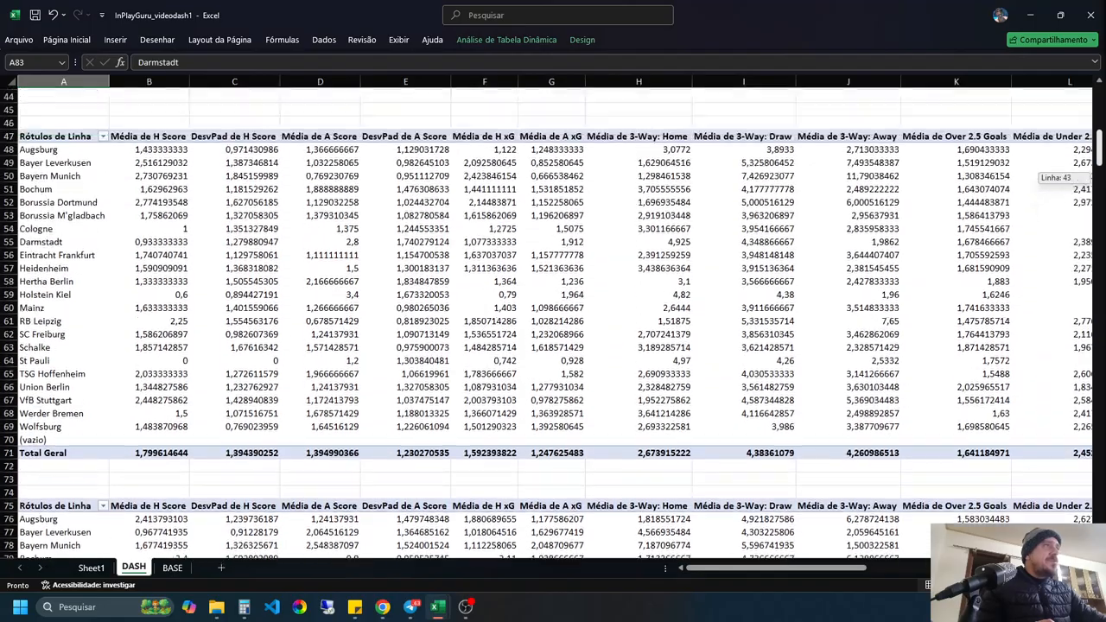
left_click(320, 214)
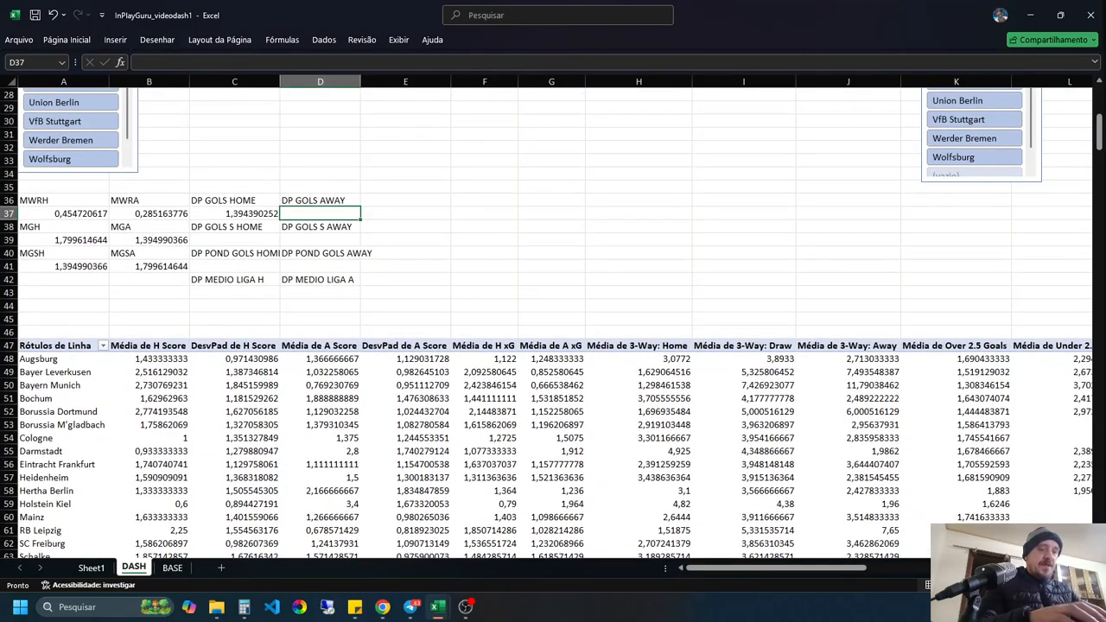
type("=")
left_click_drag(1099, 132, 1100, 179)
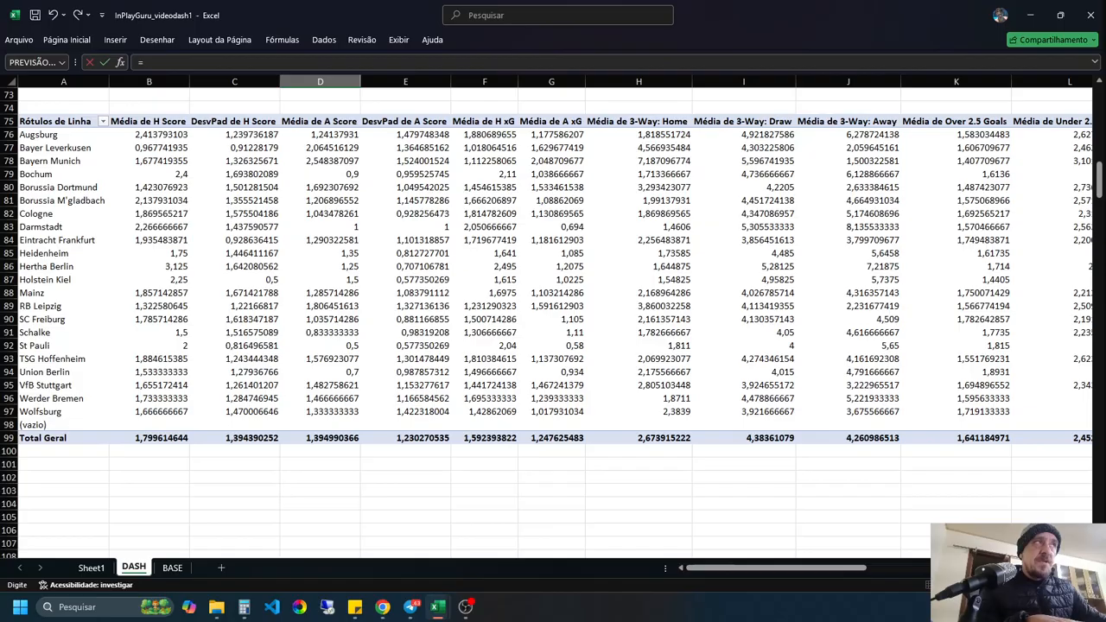
left_click(319, 437)
key("Return")
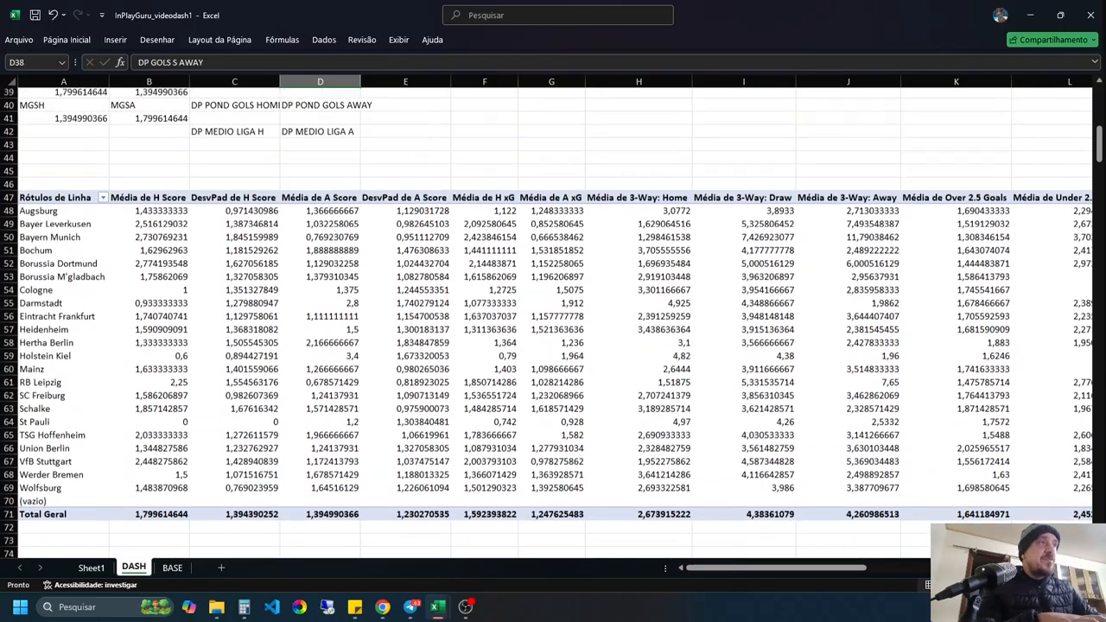
Step: Link C39, under DP GOLS S HOME, to the Total Geral of DesvPad de A Score in the first pivot table
left_click_drag(1100, 143, 1100, 129)
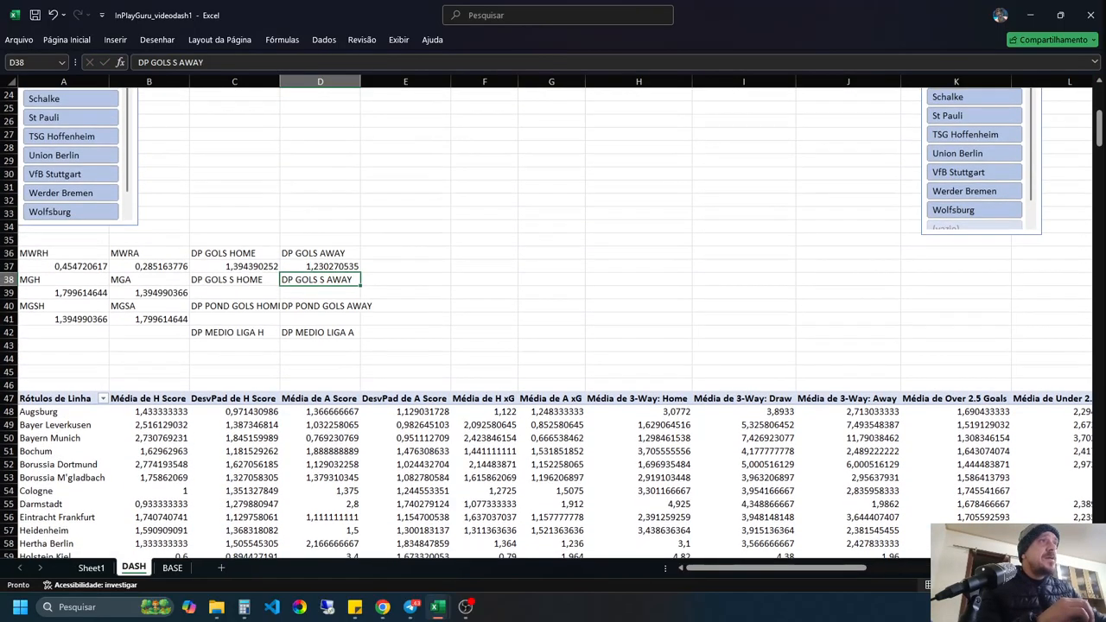
left_click(234, 293)
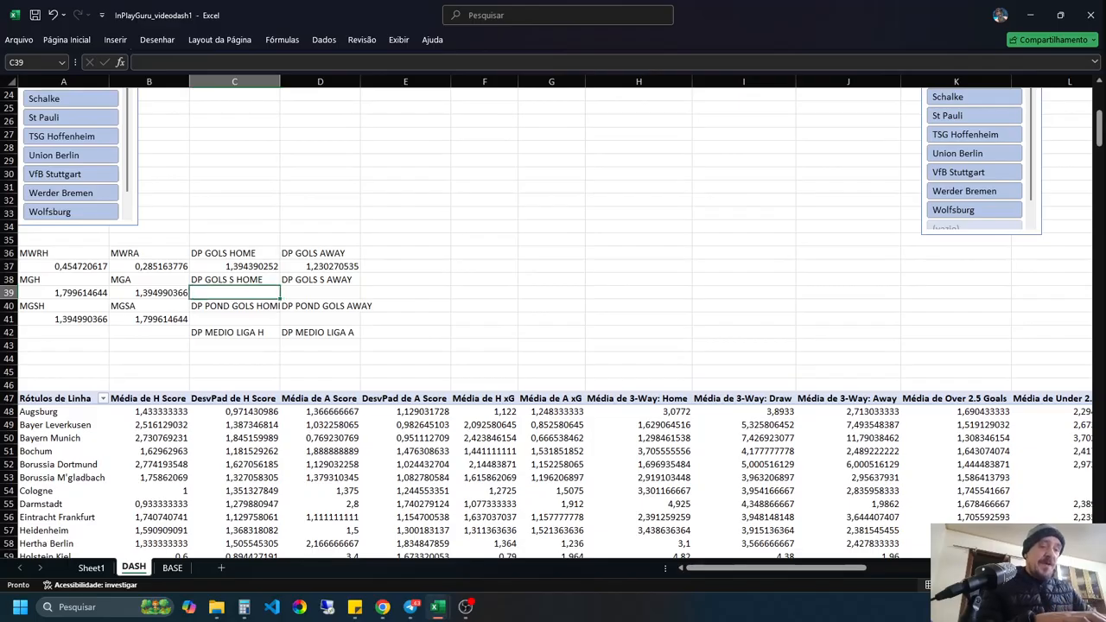
type("=")
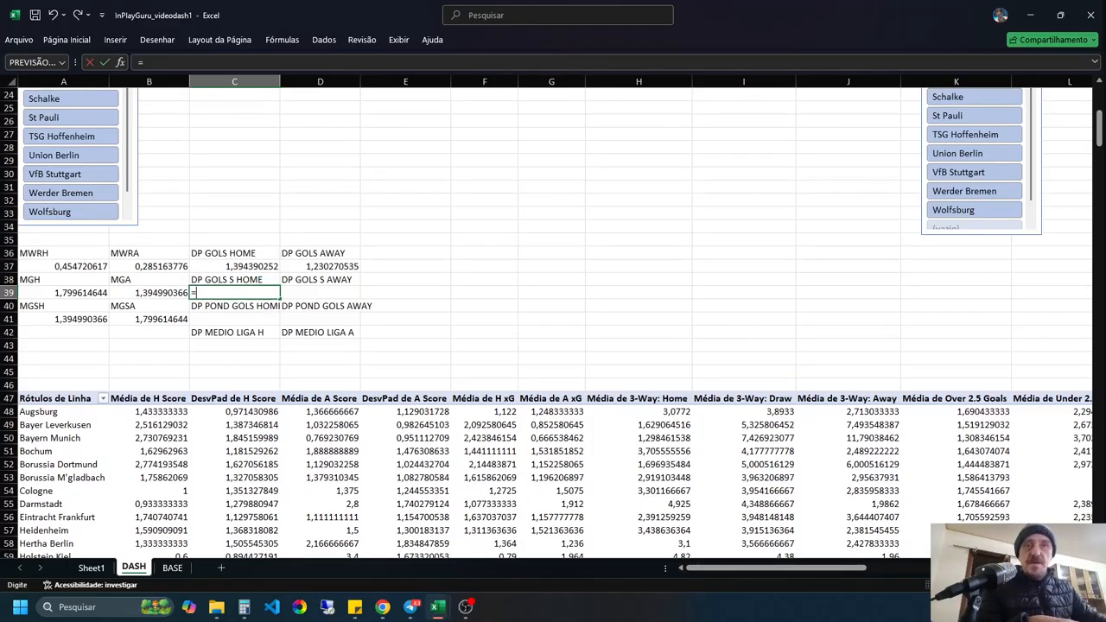
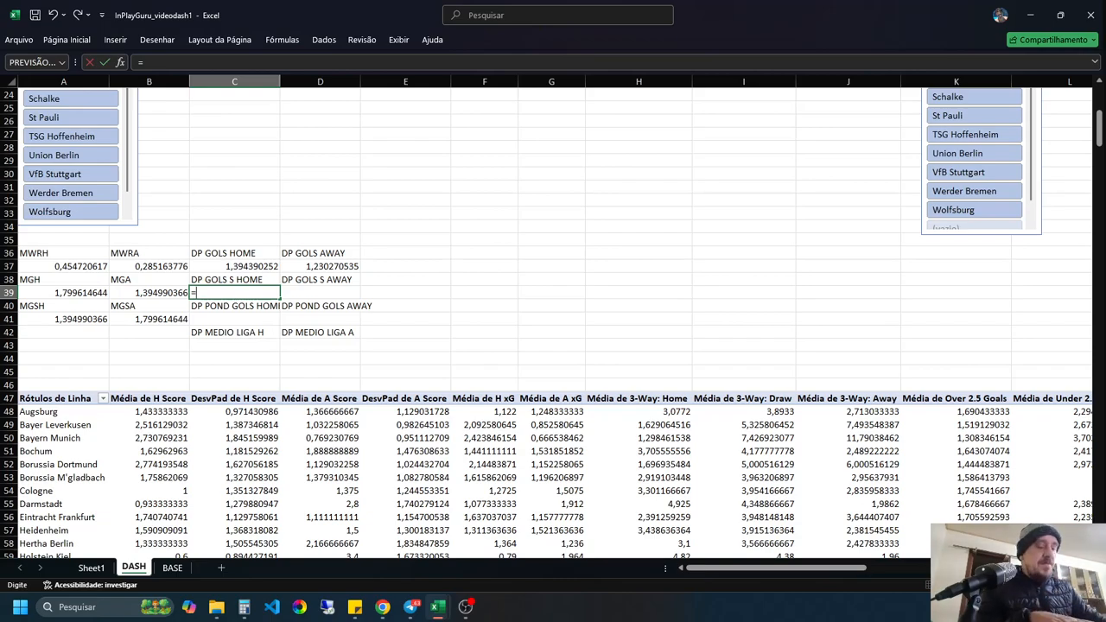
left_click_drag(1099, 128, 1099, 144)
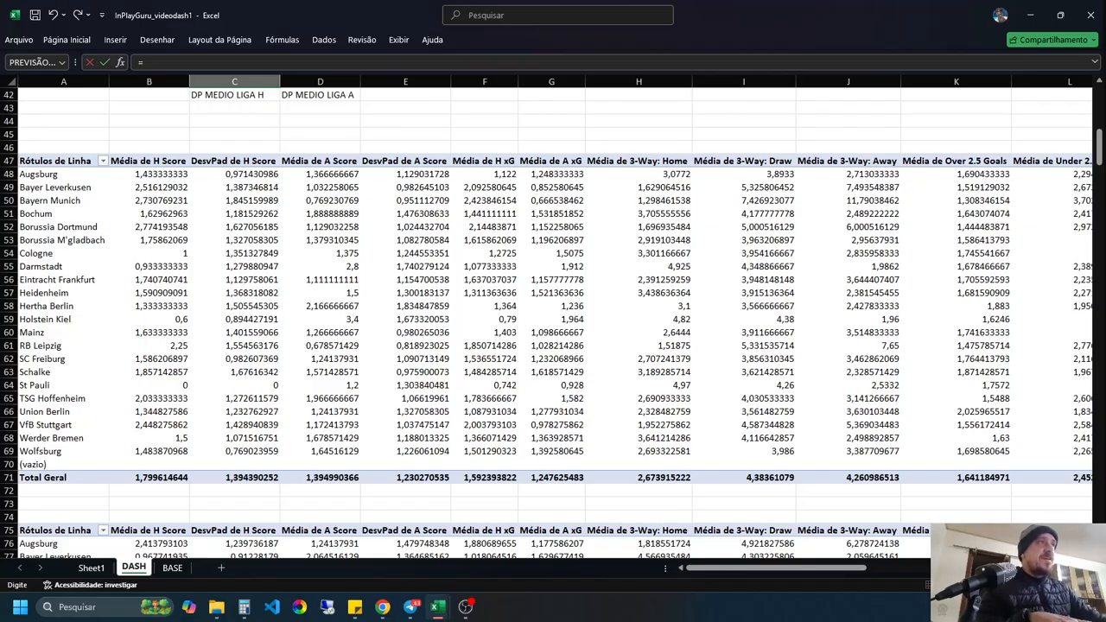
left_click(406, 478)
key("Escape")
key("Up")
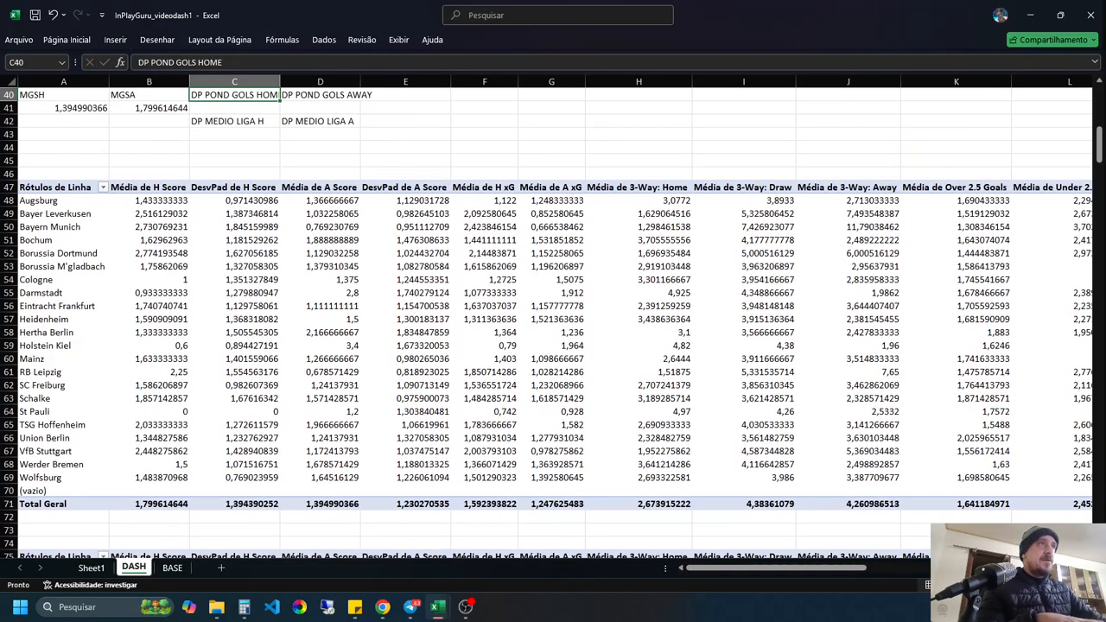
Step: Link D39, under DP GOLS S AWAY, to the Total Geral of DesvPad de H Score in the Away pivot table
scroll(553, 325, "up", 4)
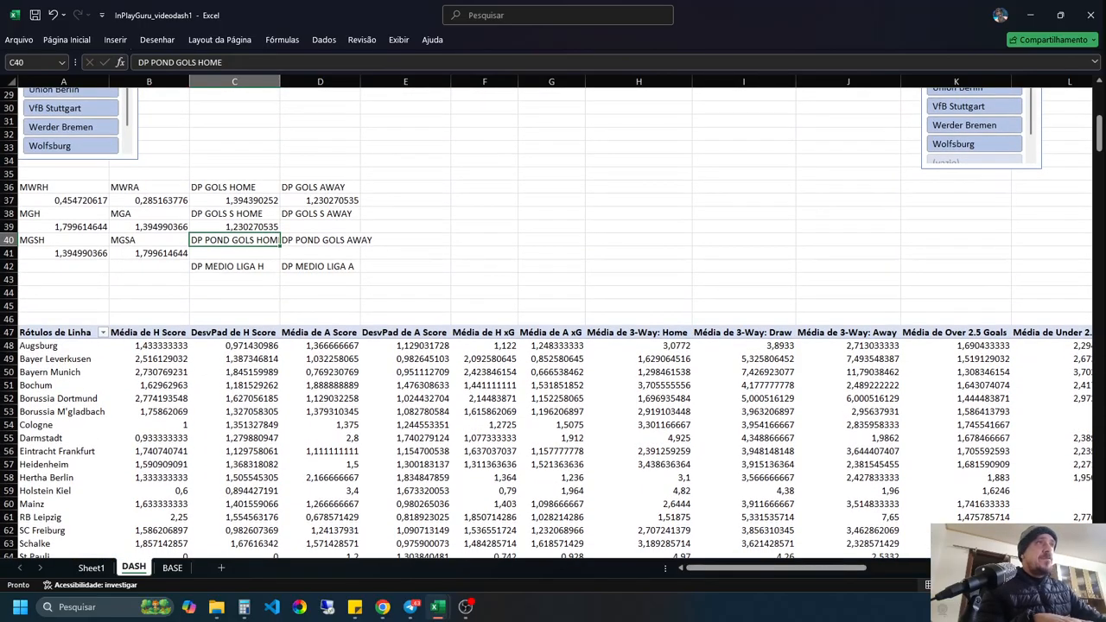
left_click(321, 227)
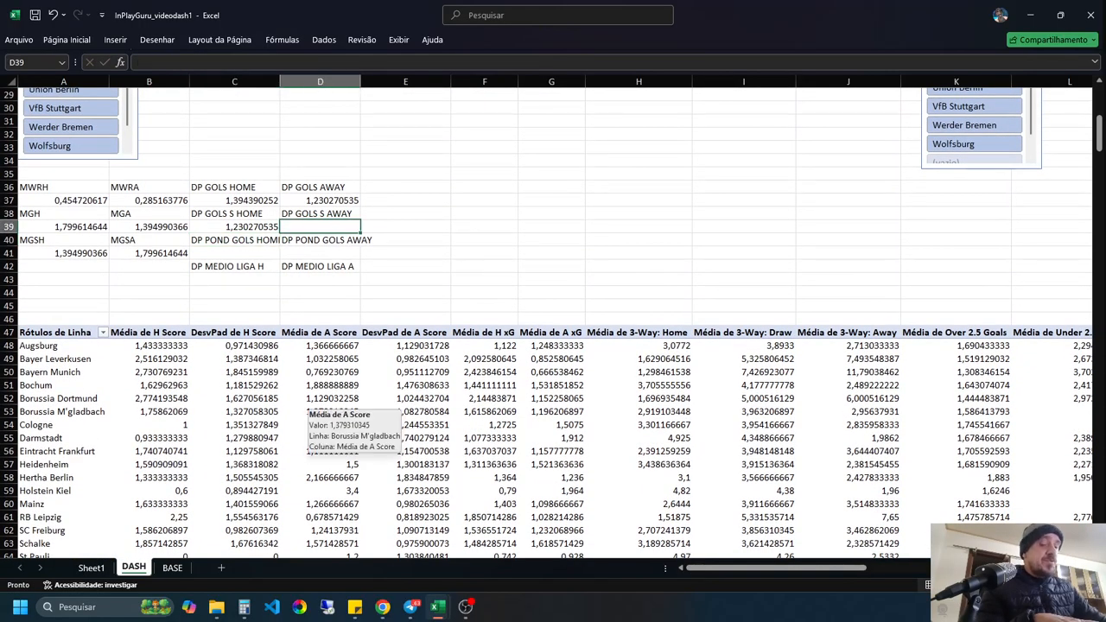
type("=")
scroll(553, 325, "down", 14)
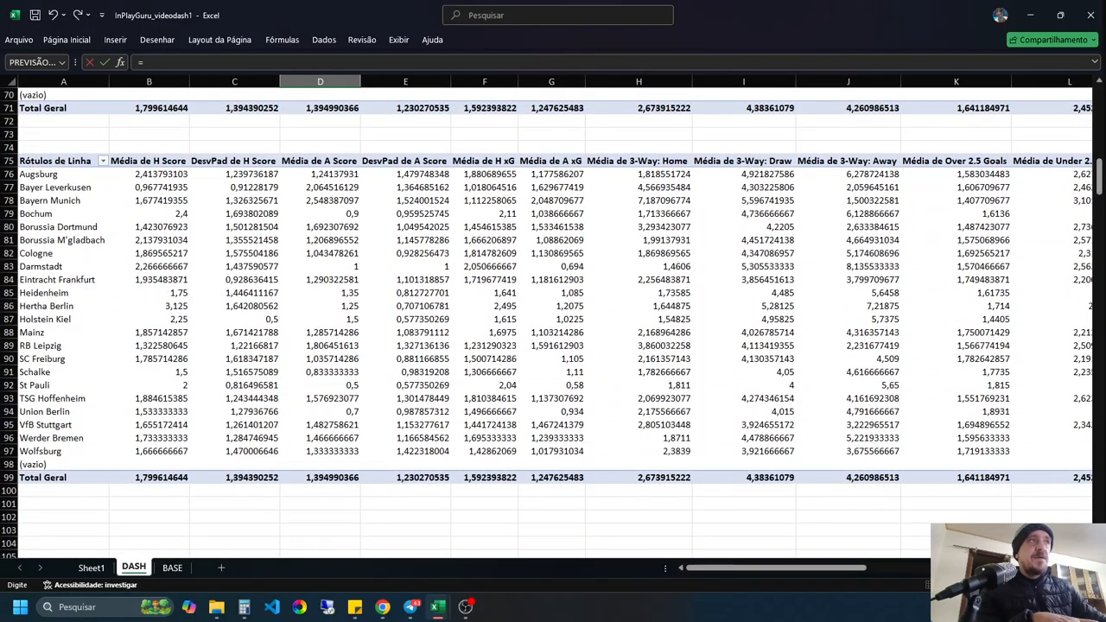
left_click(234, 478)
key("Return")
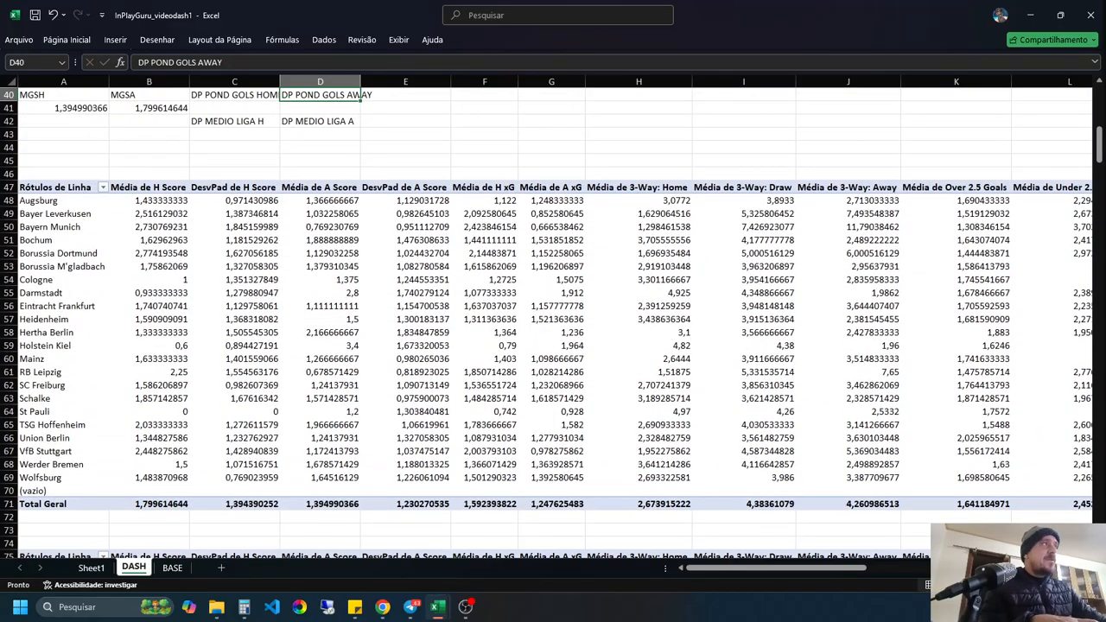
Step: Compare the pivot references behind the home and away goal deviations in C37, D37, C39 and D39
scroll(553, 325, "up", 5)
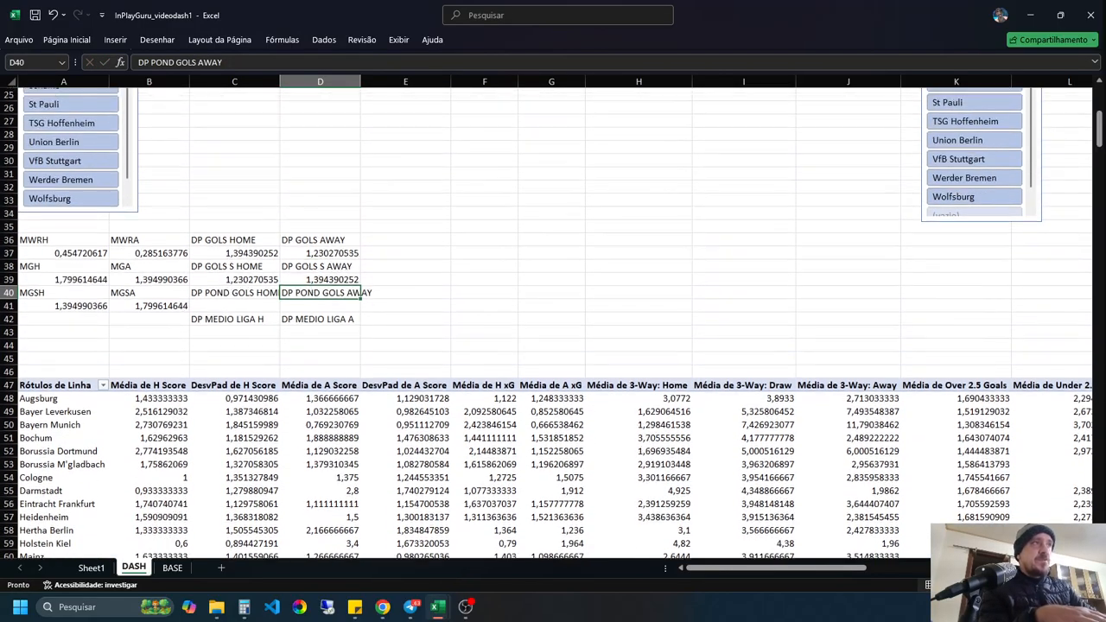
left_click(234, 253)
left_click(321, 279)
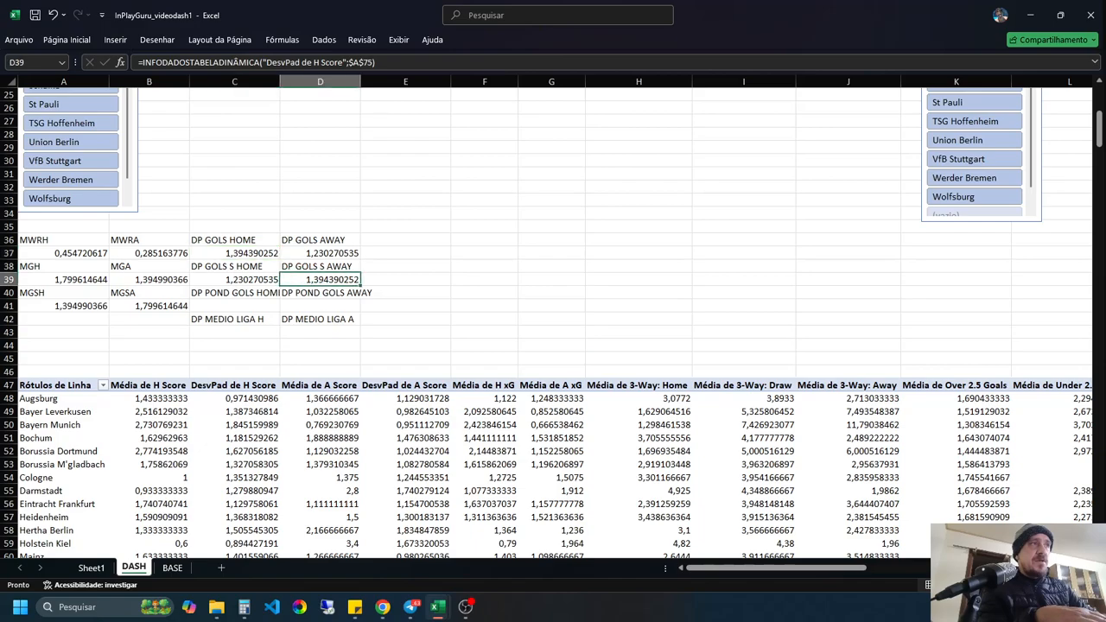
left_click(234, 253)
left_click(321, 279)
left_click(321, 254)
left_click(234, 279)
left_click(321, 253)
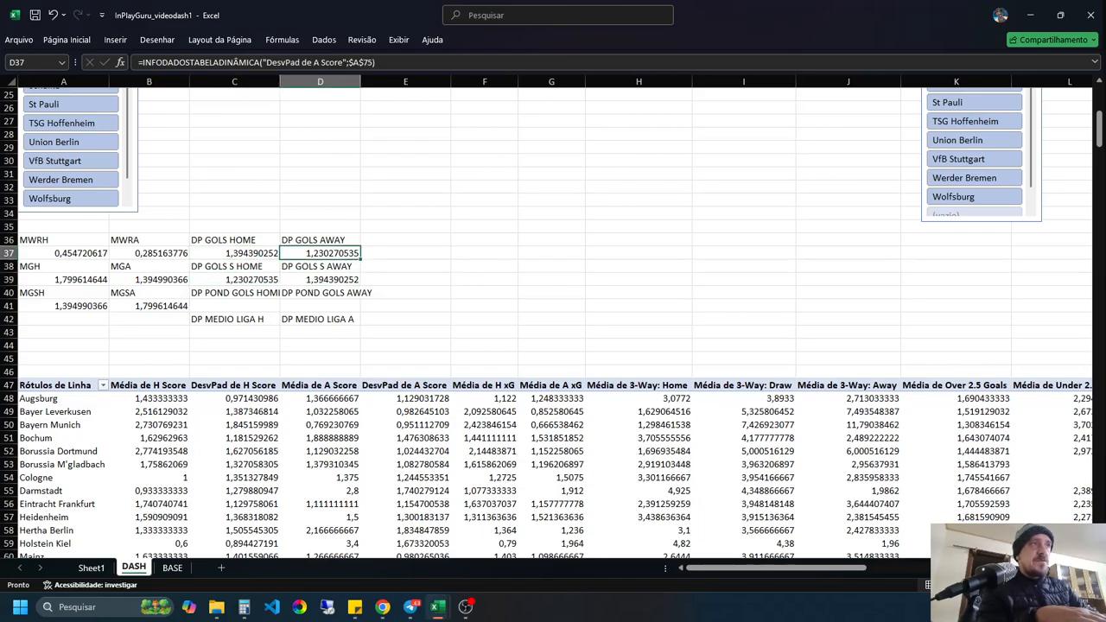
left_click(234, 279)
left_click(321, 253)
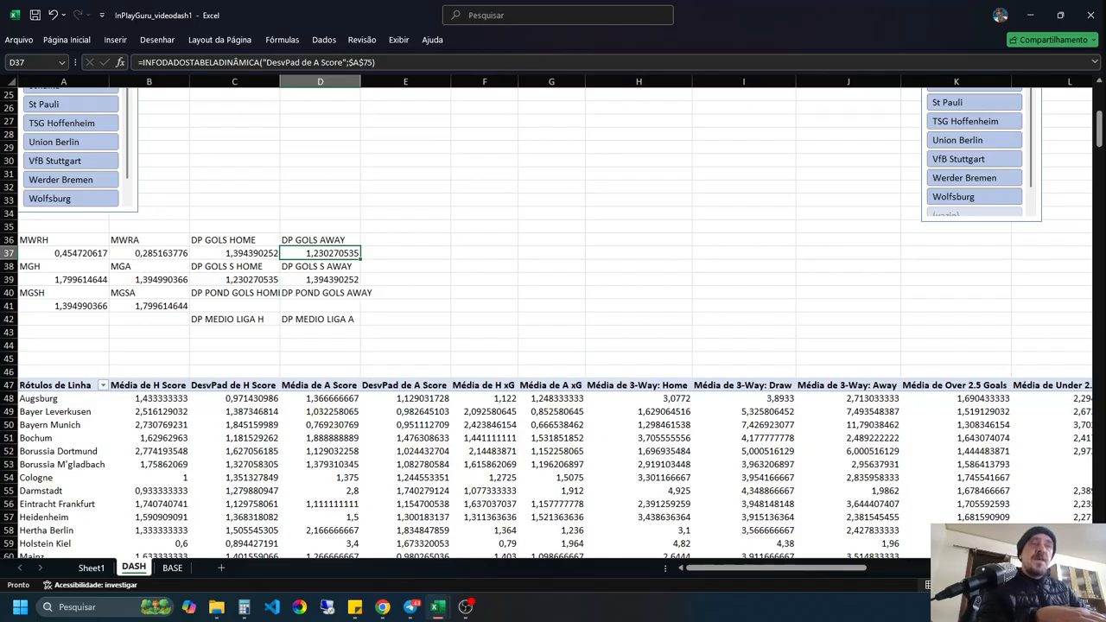
Step: In C41, under DP POND GOLS HOME, average the two deviations with the formula =(C37+D39)/2
left_click(235, 306)
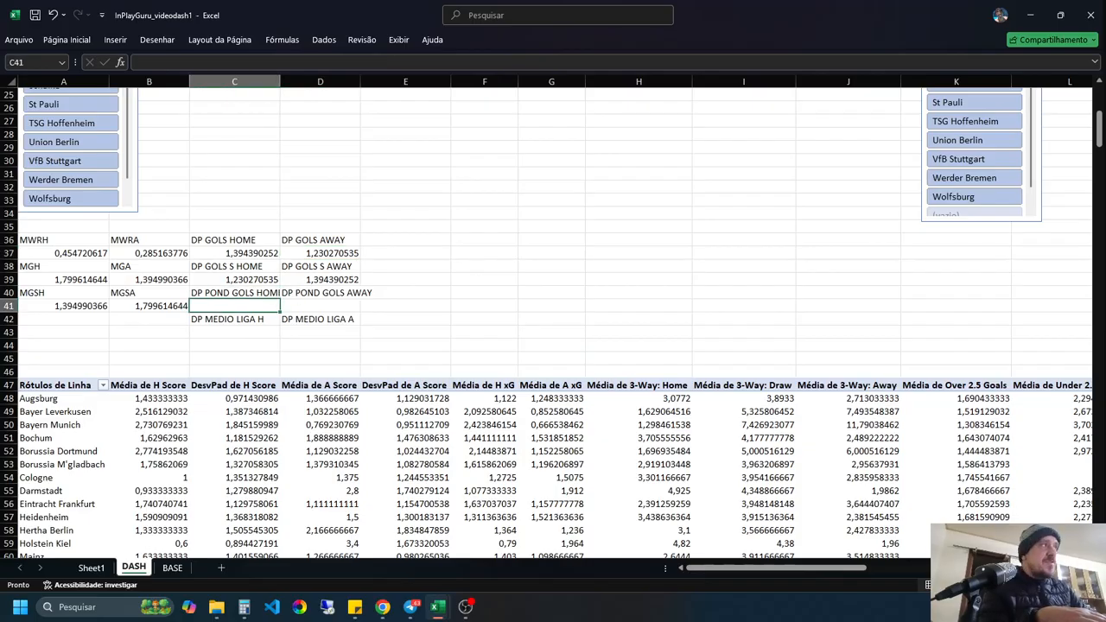
left_click_drag(1099, 130, 1100, 120)
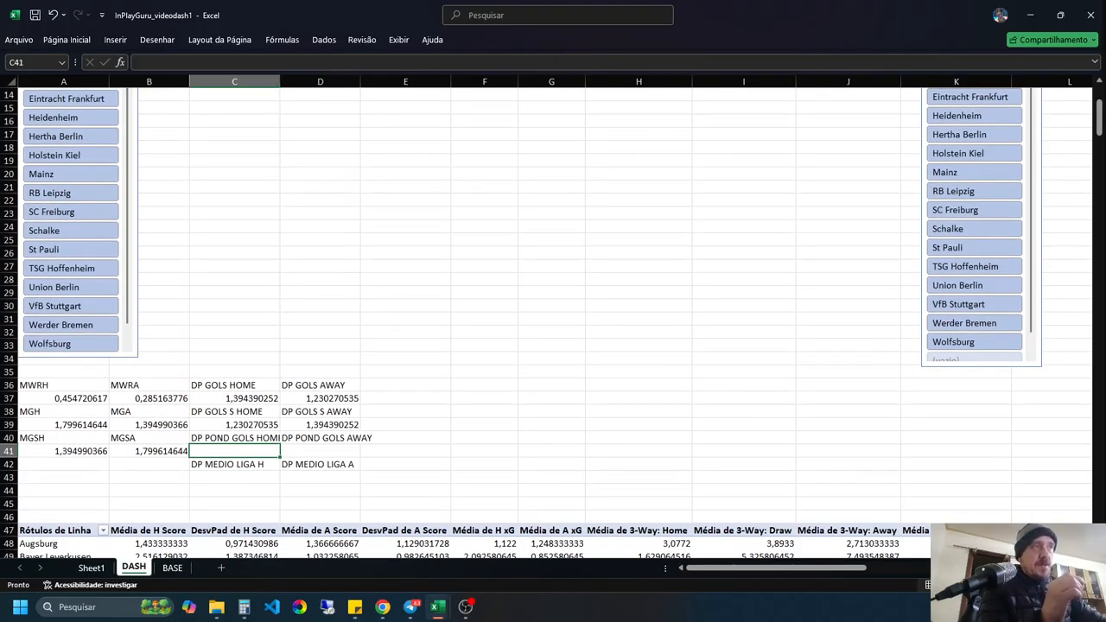
type("=(")
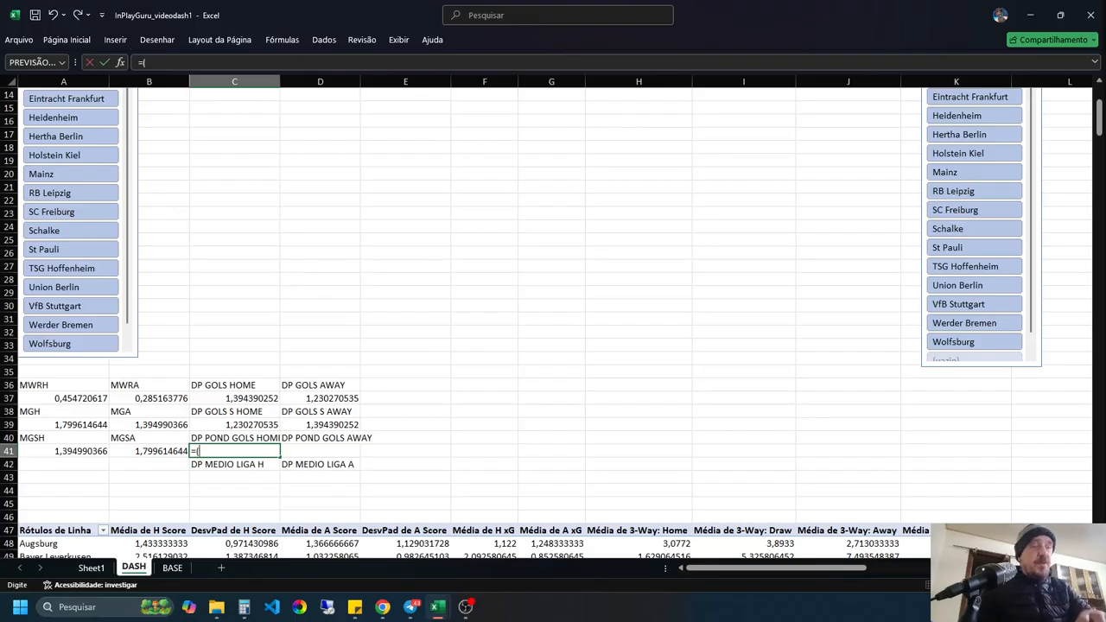
left_click(234, 398)
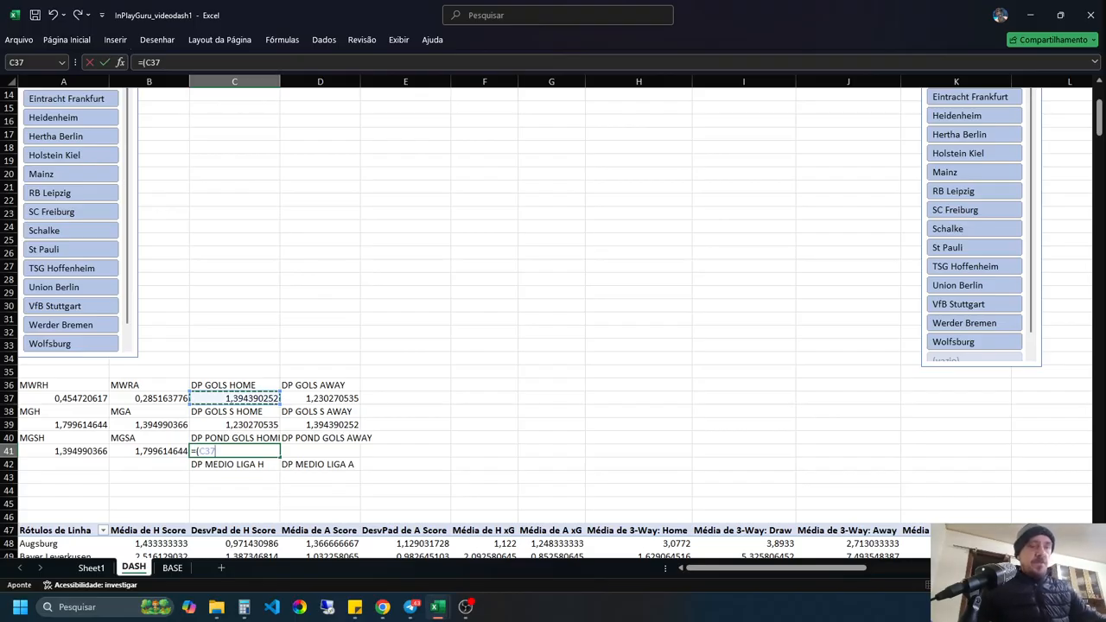
type("+")
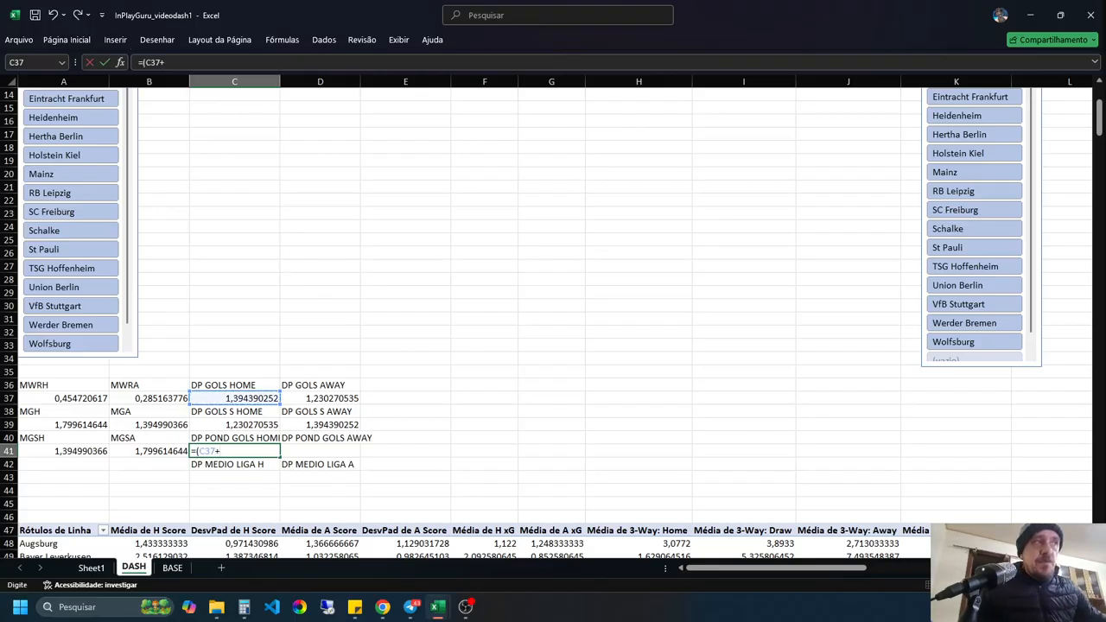
left_click(319, 425)
type(")/")
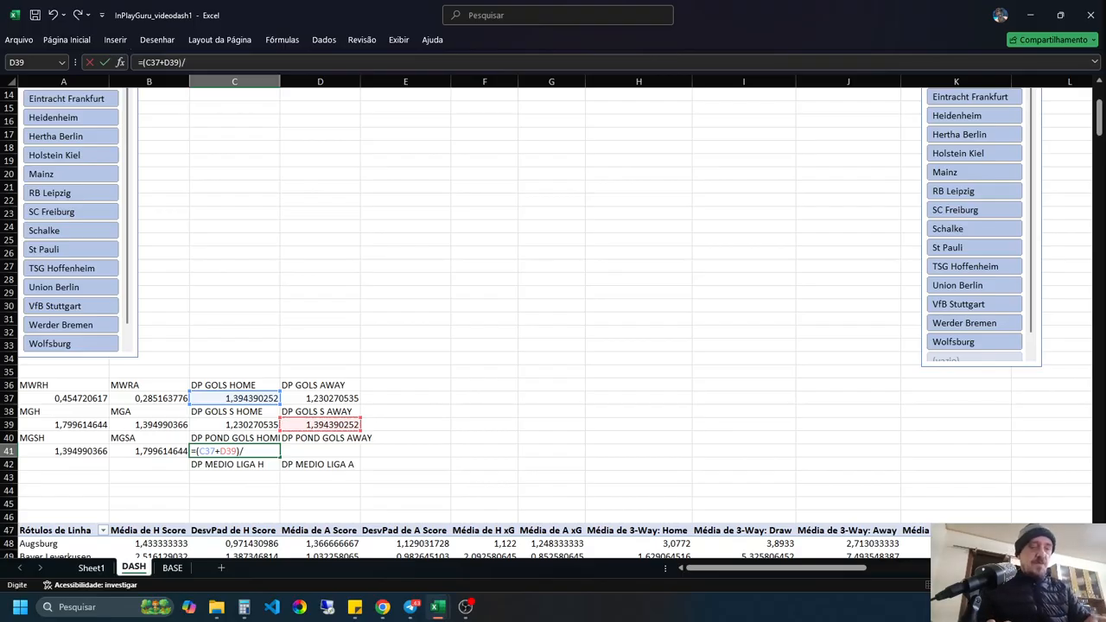
key("Return")
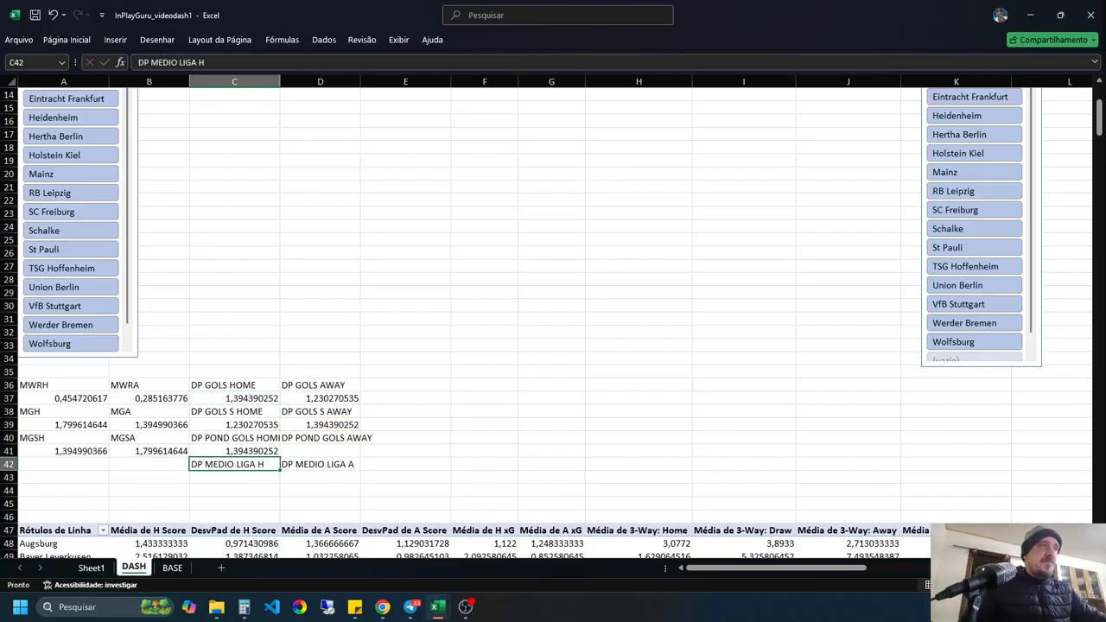
Step: In D41, under DP POND GOLS AWAY, average the two deviations with the formula =(D37+C39)/2
left_click(320, 451)
type("=(")
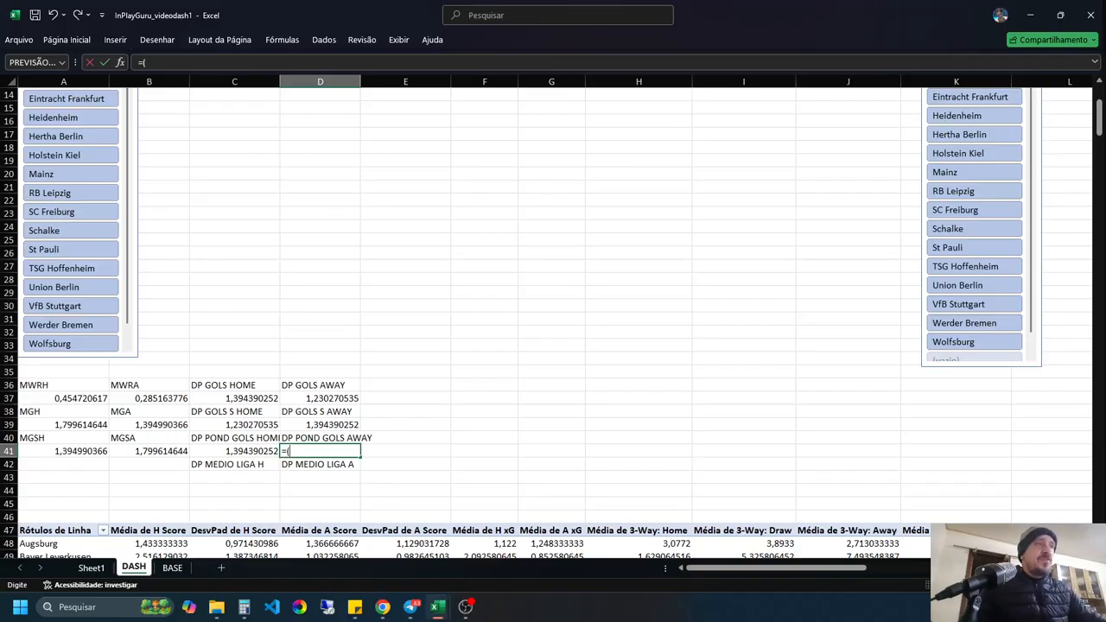
left_click(320, 399)
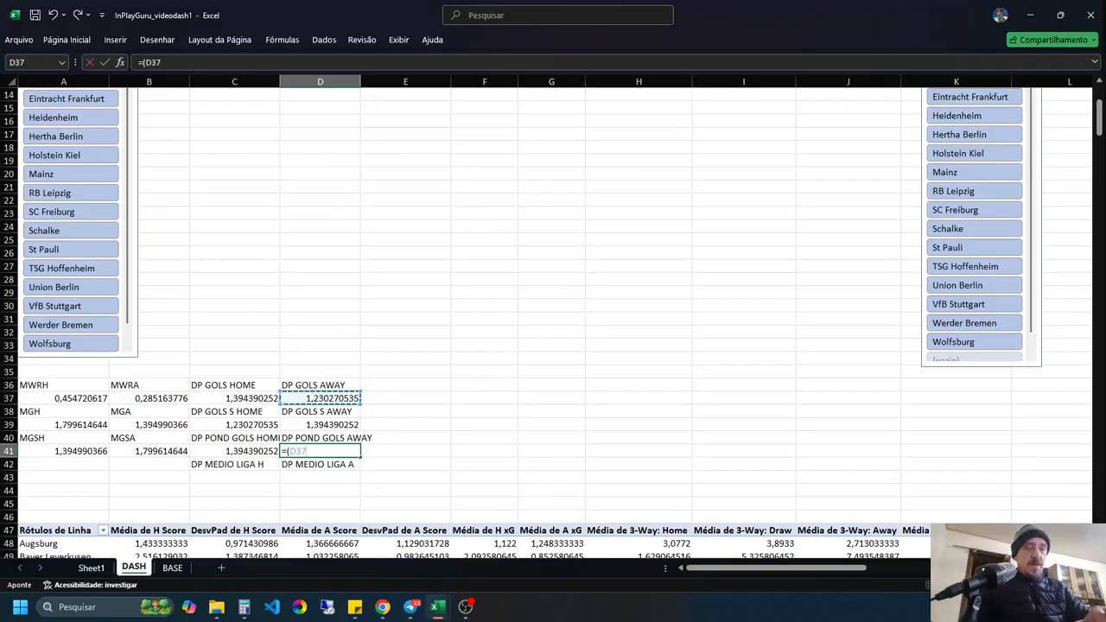
type("+")
left_click(234, 424)
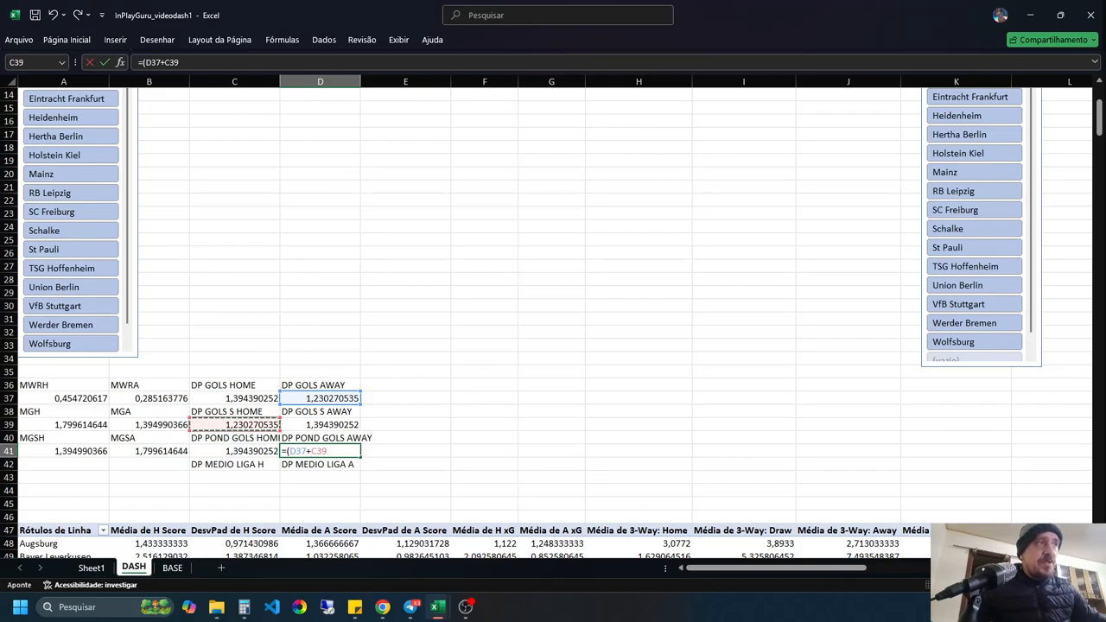
type(")")
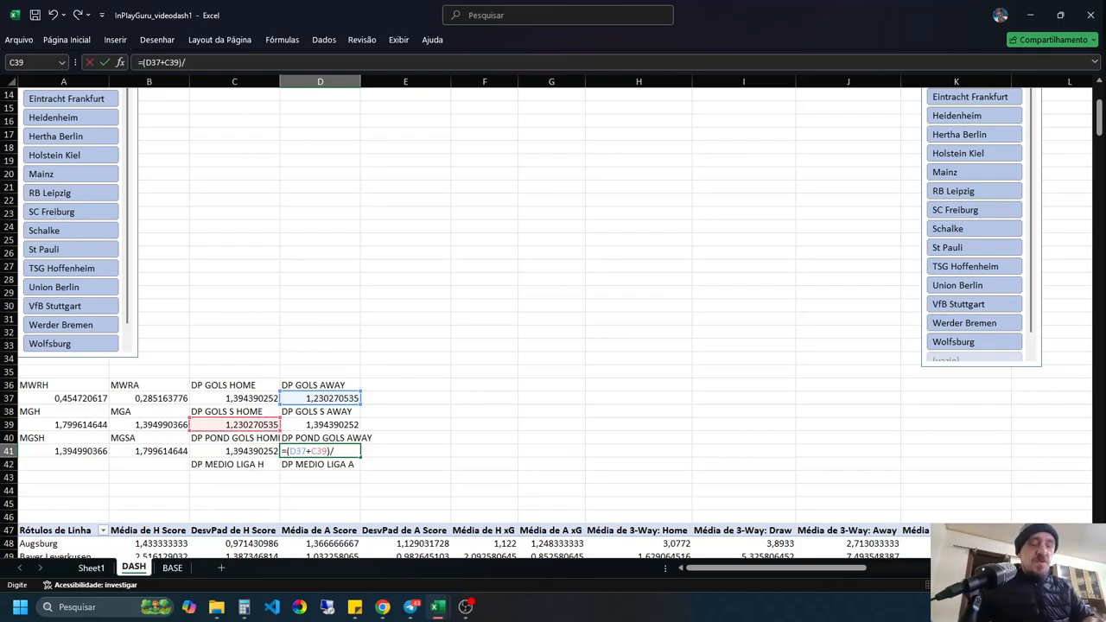
type("/2")
key("Return")
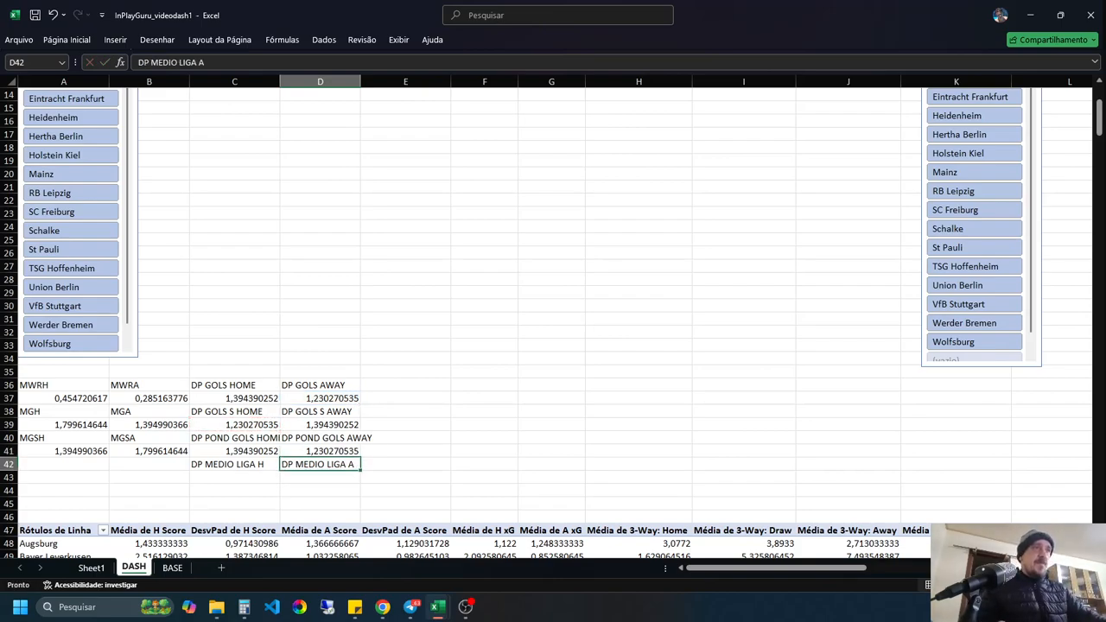
key("Return")
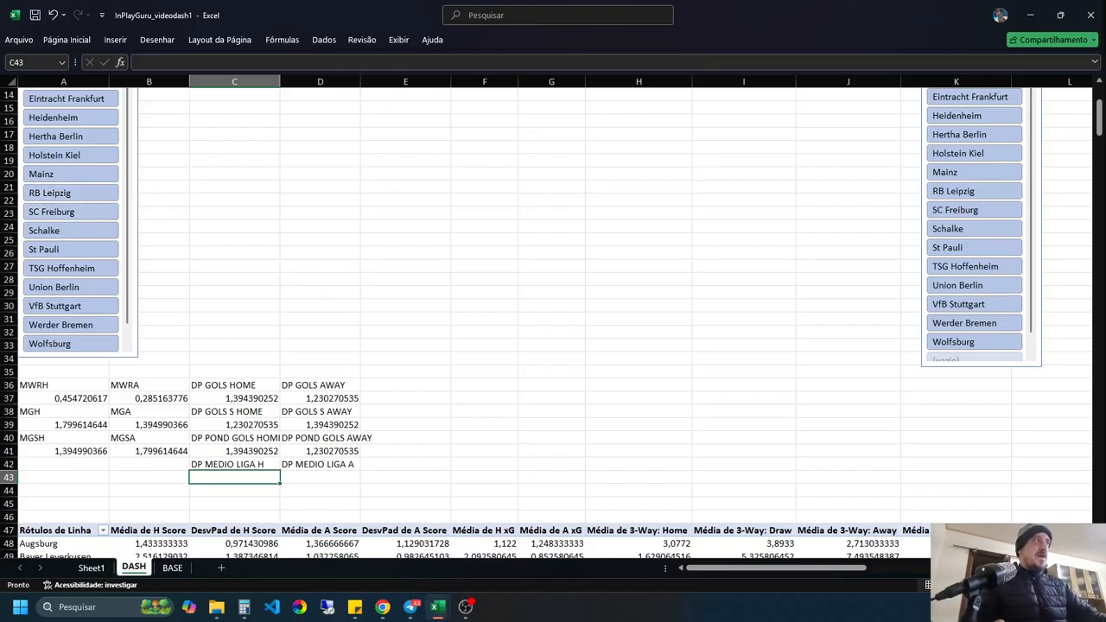
Step: Filter the Home slicer to Mainz, check the linked statistics and expected goals, and clear the filter
left_click_drag(1100, 117, 1100, 141)
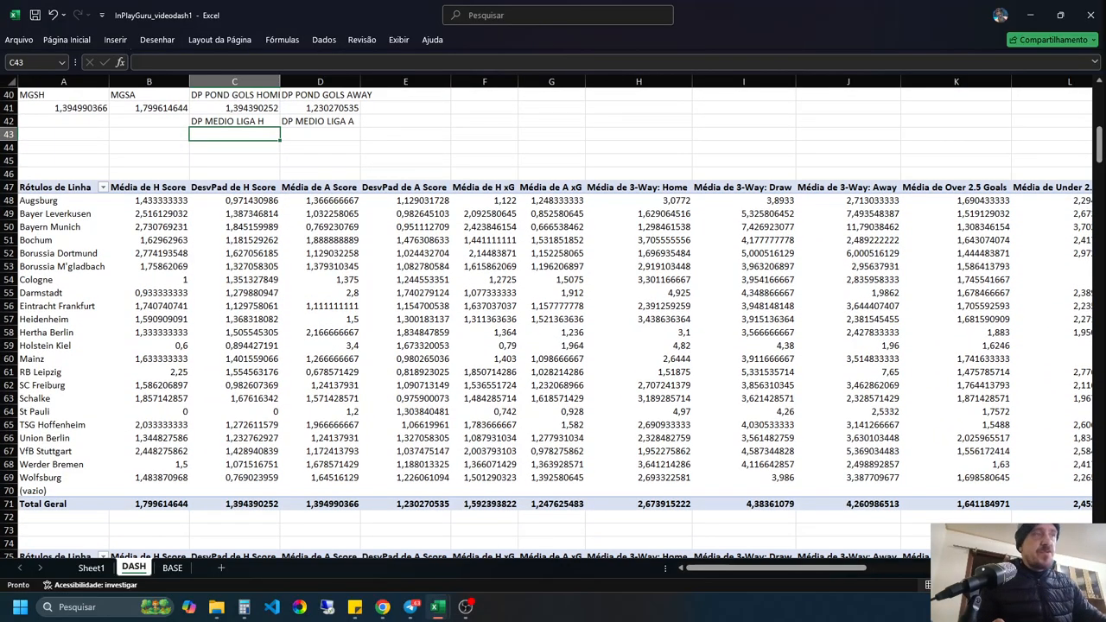
scroll(69, 200, "up", 9)
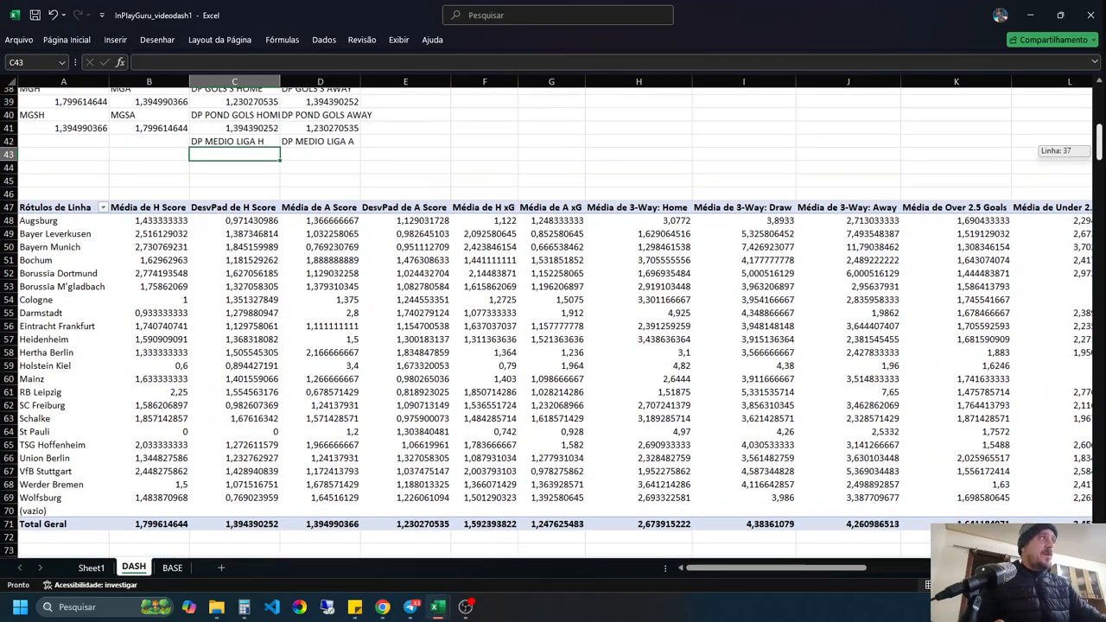
left_click(69, 200)
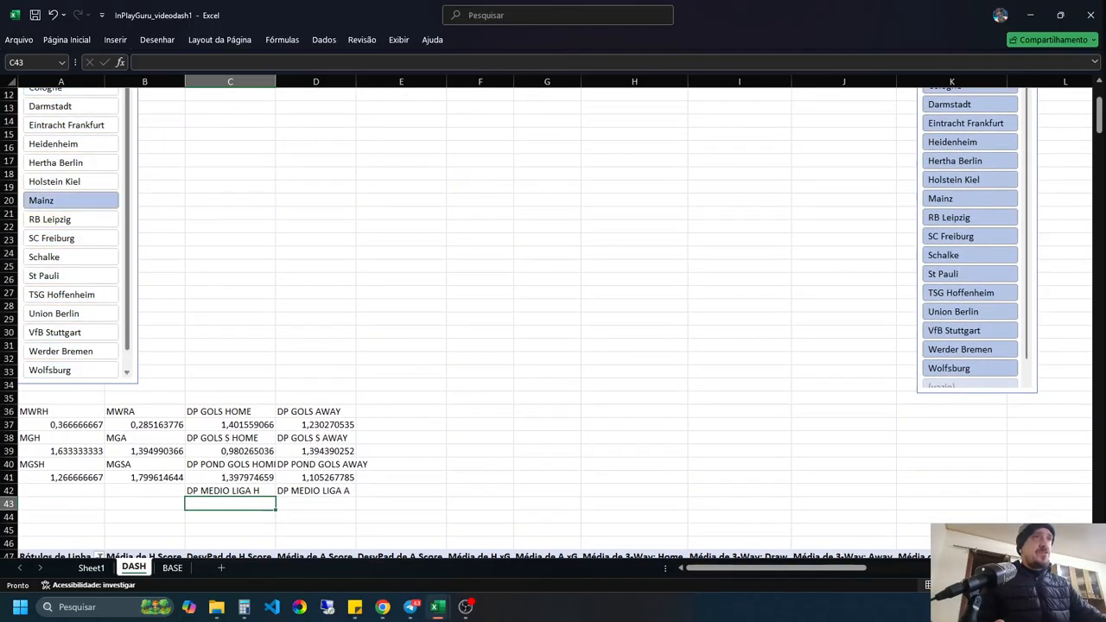
left_click_drag(1099, 117, 1099, 130)
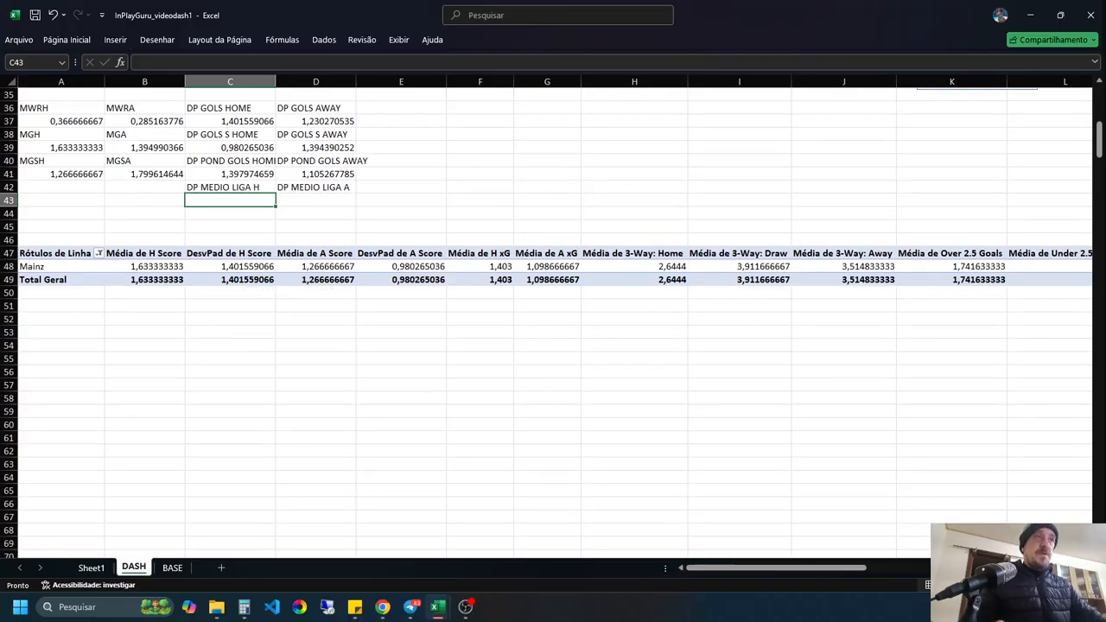
left_click_drag(1099, 139, 1100, 104)
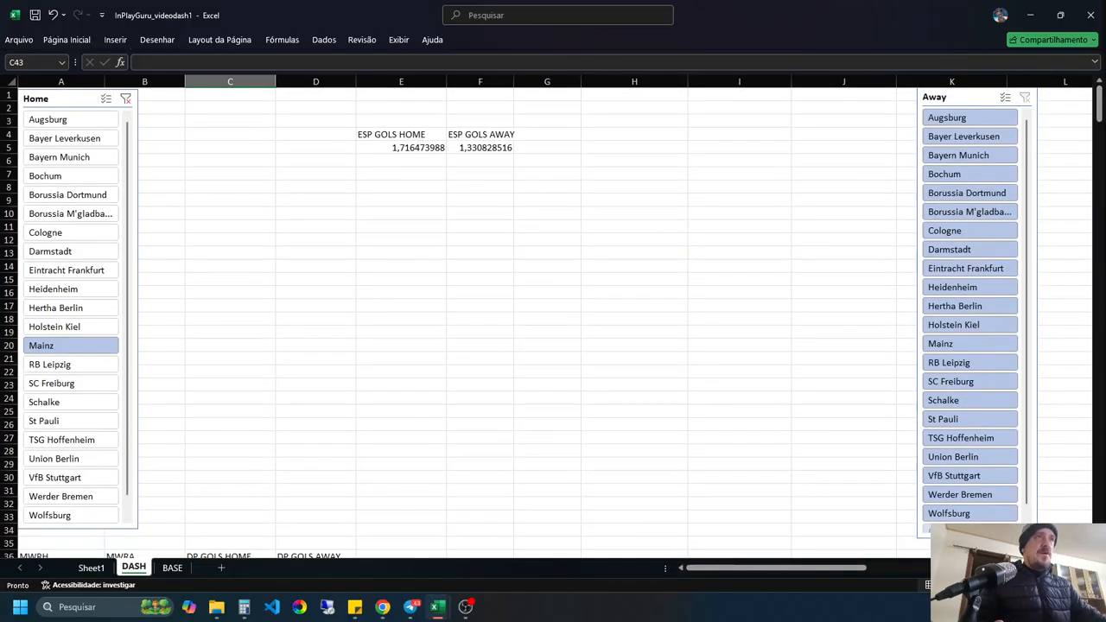
left_click(125, 99)
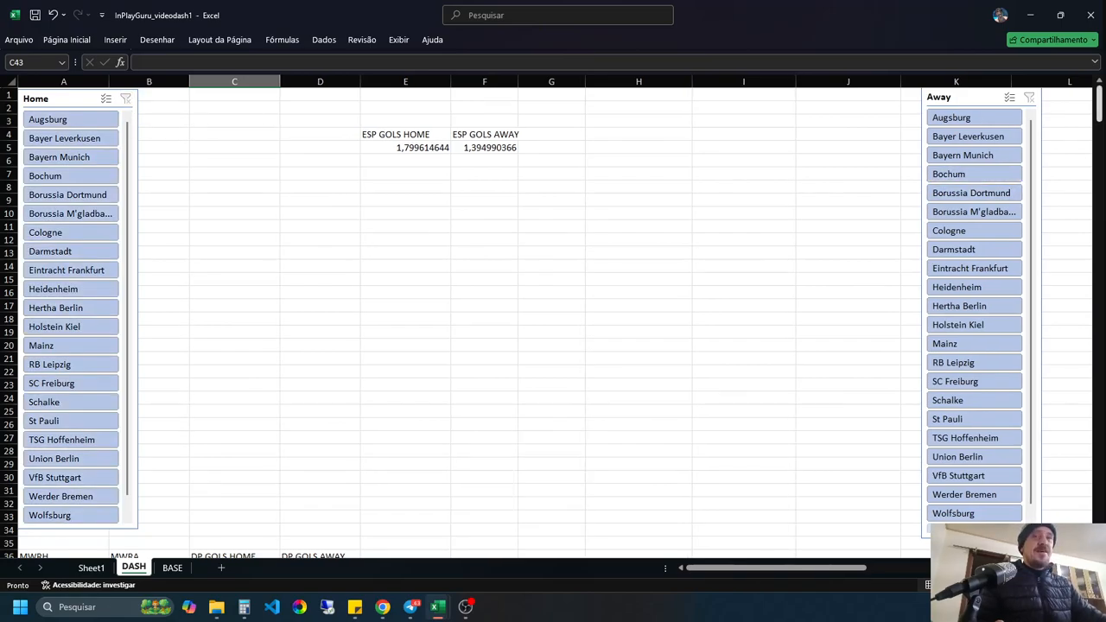
left_click_drag(1099, 102, 1099, 116)
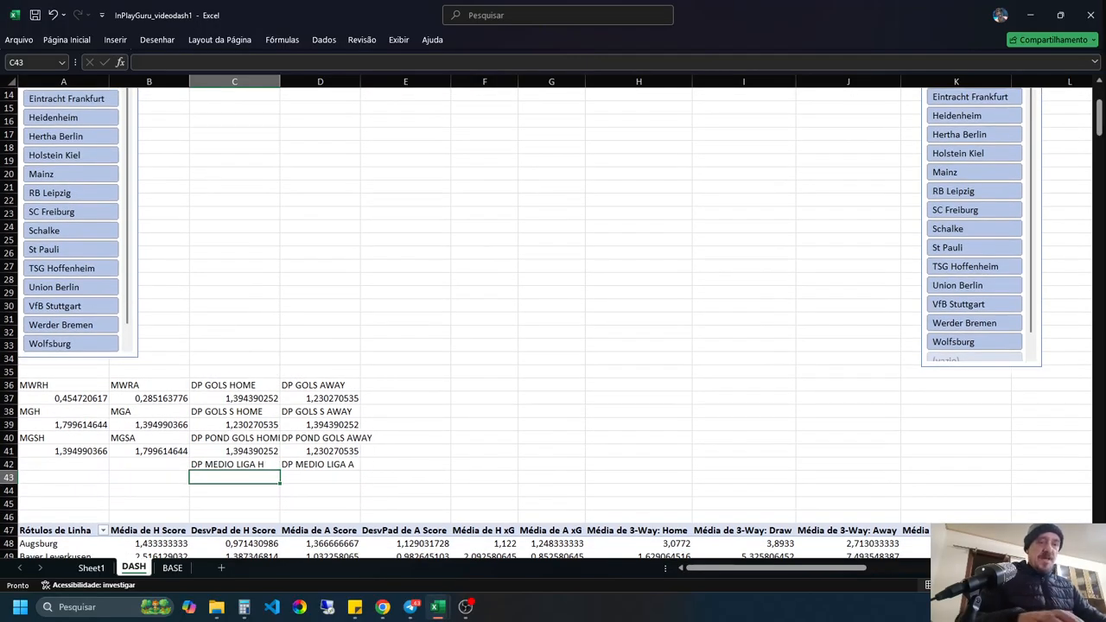
Step: Link C43, under DP MEDIO LIGA H, to the dpgh value in the MÉDIA row of the BASE sheet (AK20)
type("=")
left_click(172, 568)
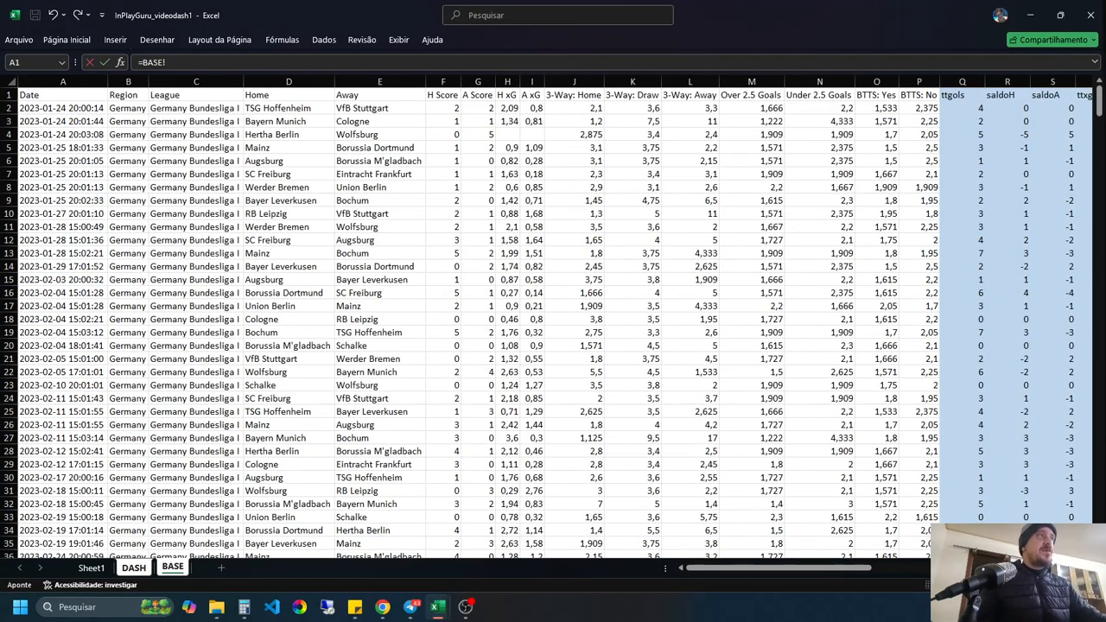
left_click(899, 568)
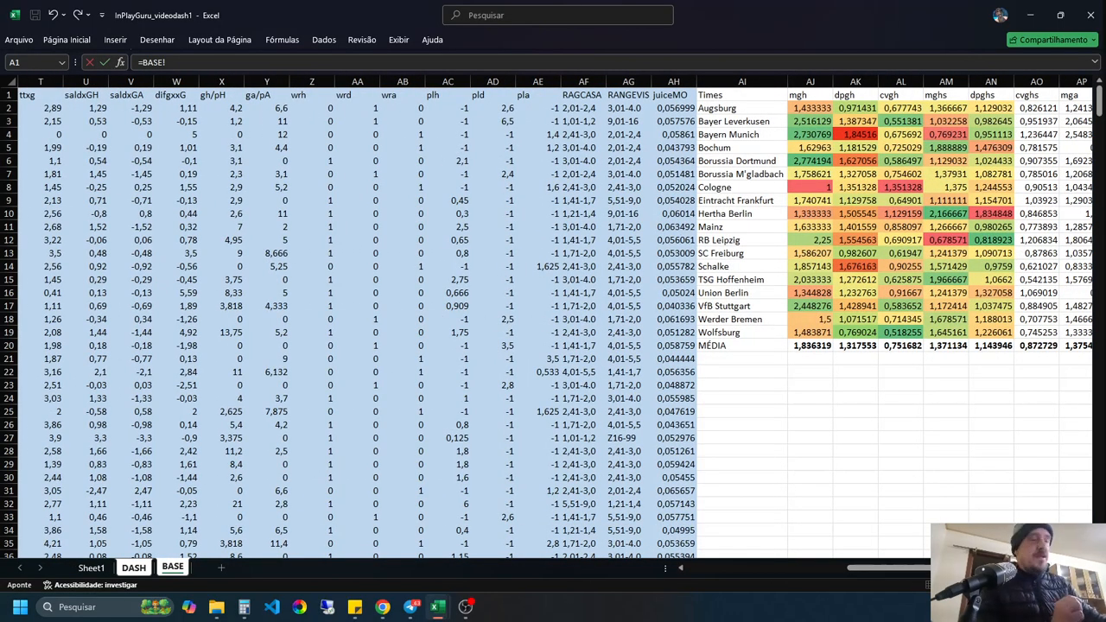
left_click(856, 345)
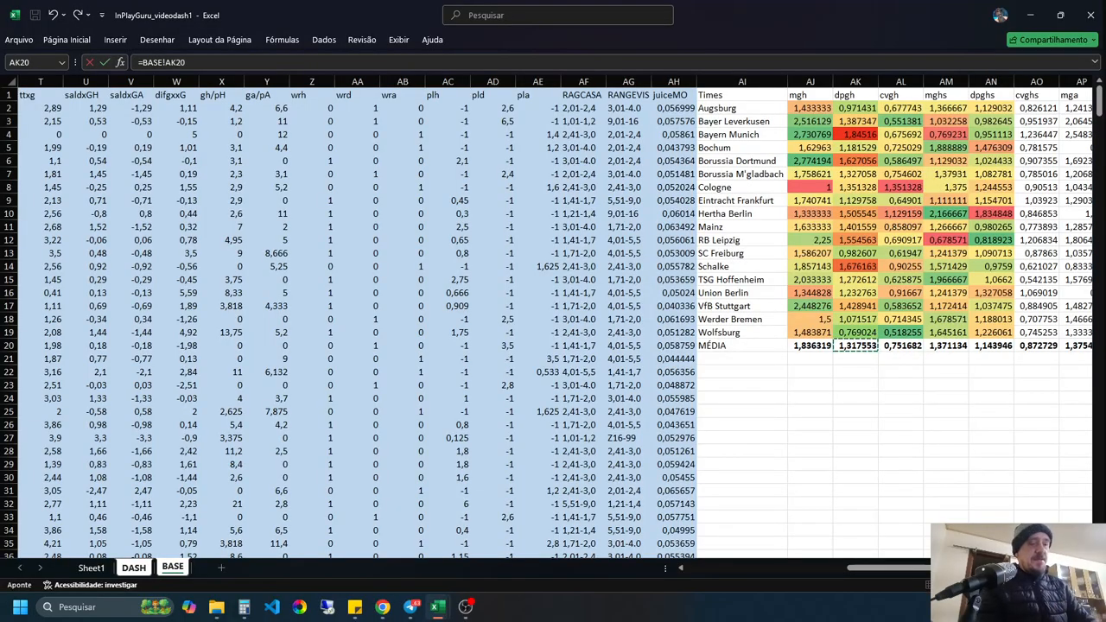
key("Return")
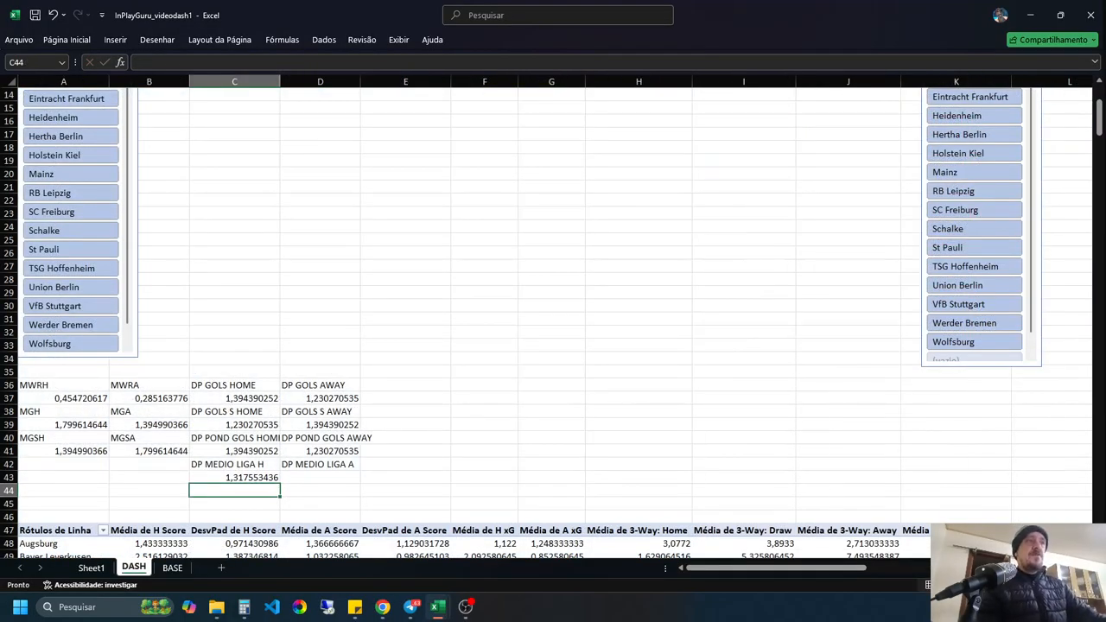
left_click(234, 478)
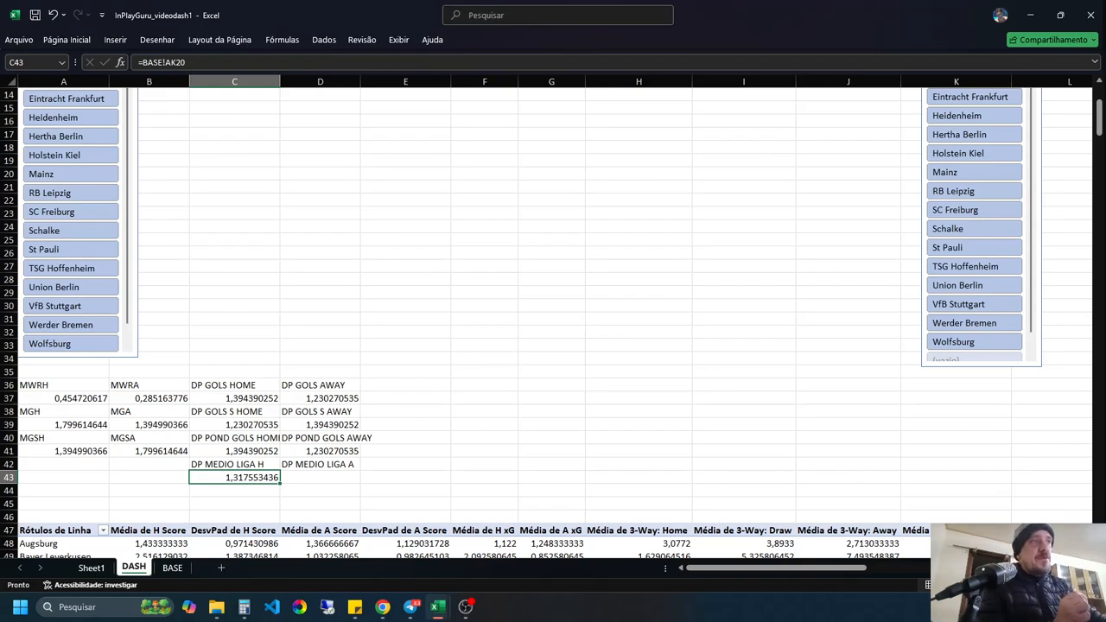
Step: Link D43, under DP MEDIO LIGA A, to the dpga value in the MÉDIA row of the BASE sheet (AQ20)
left_click(320, 478)
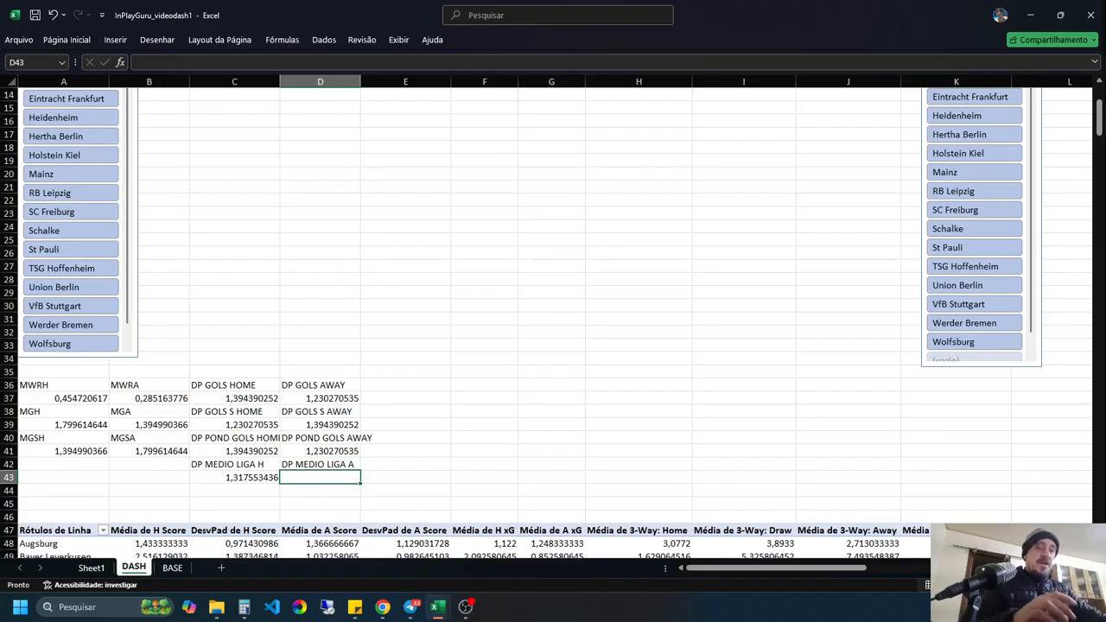
type("=")
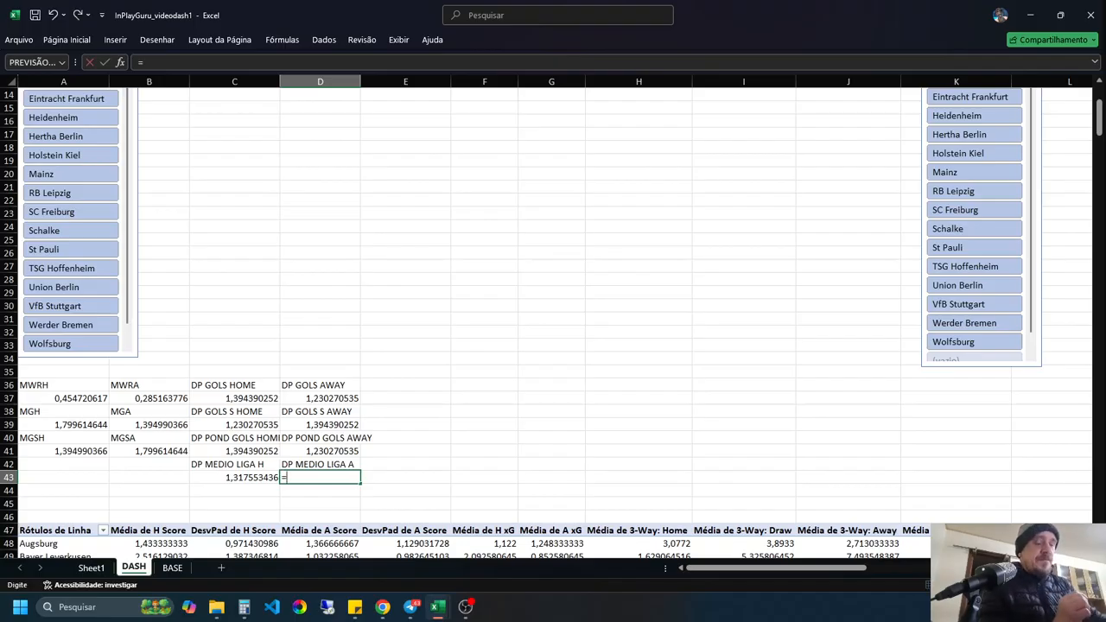
left_click(172, 567)
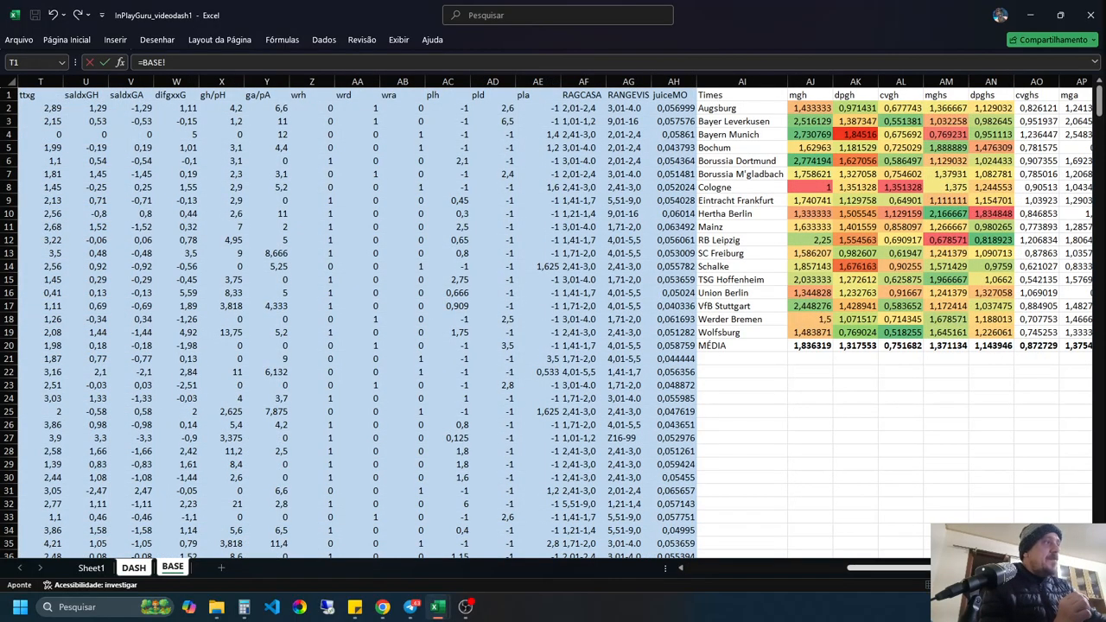
left_click_drag(890, 568, 940, 568)
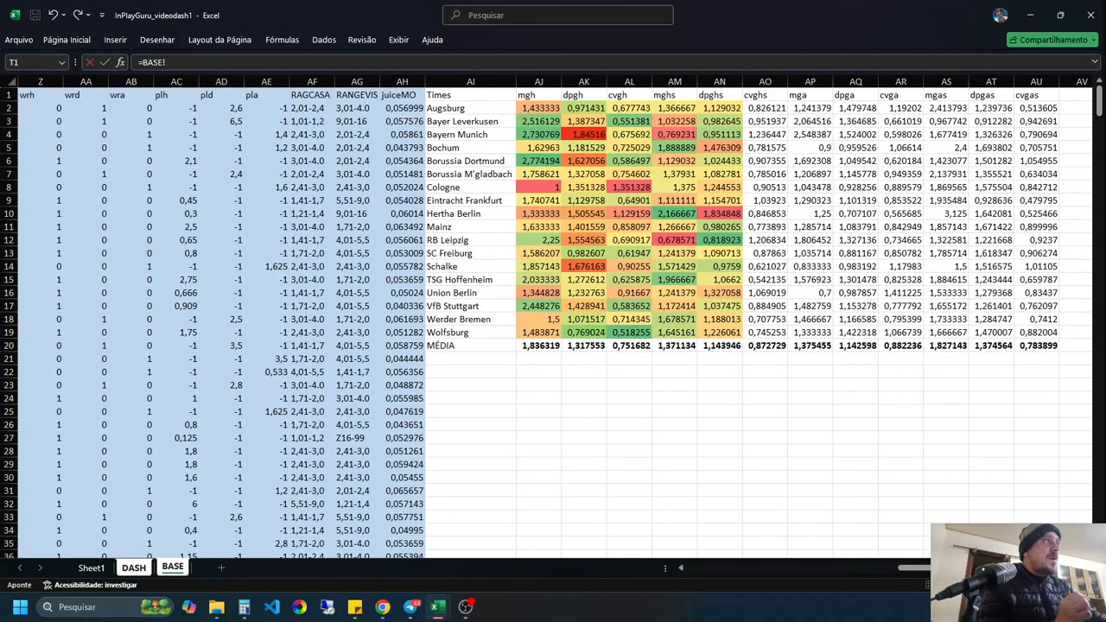
left_click(855, 346)
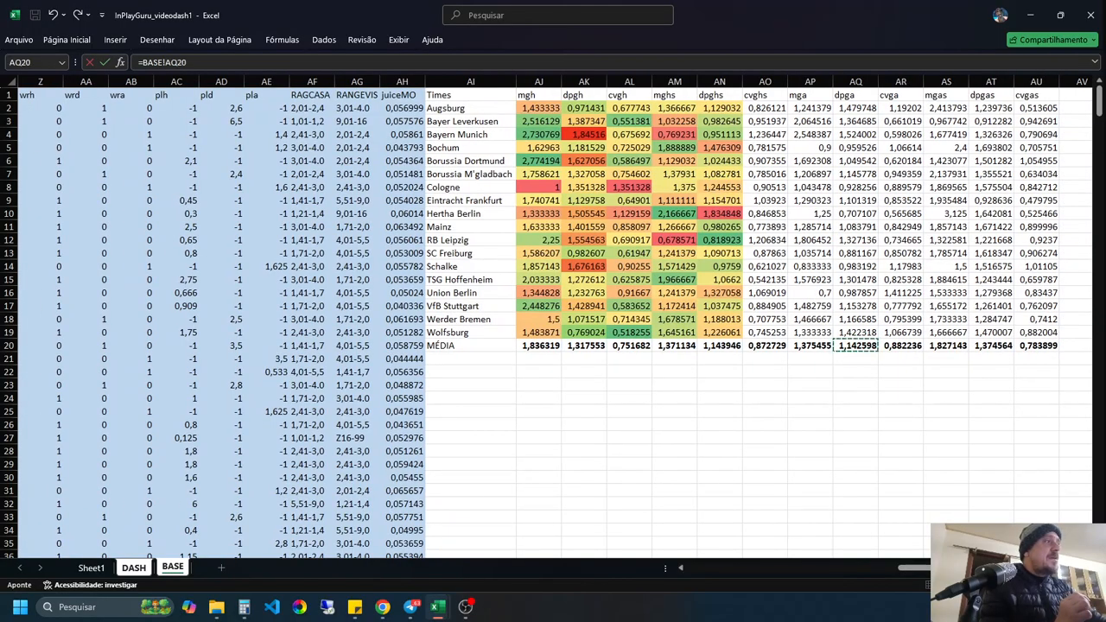
key("Return")
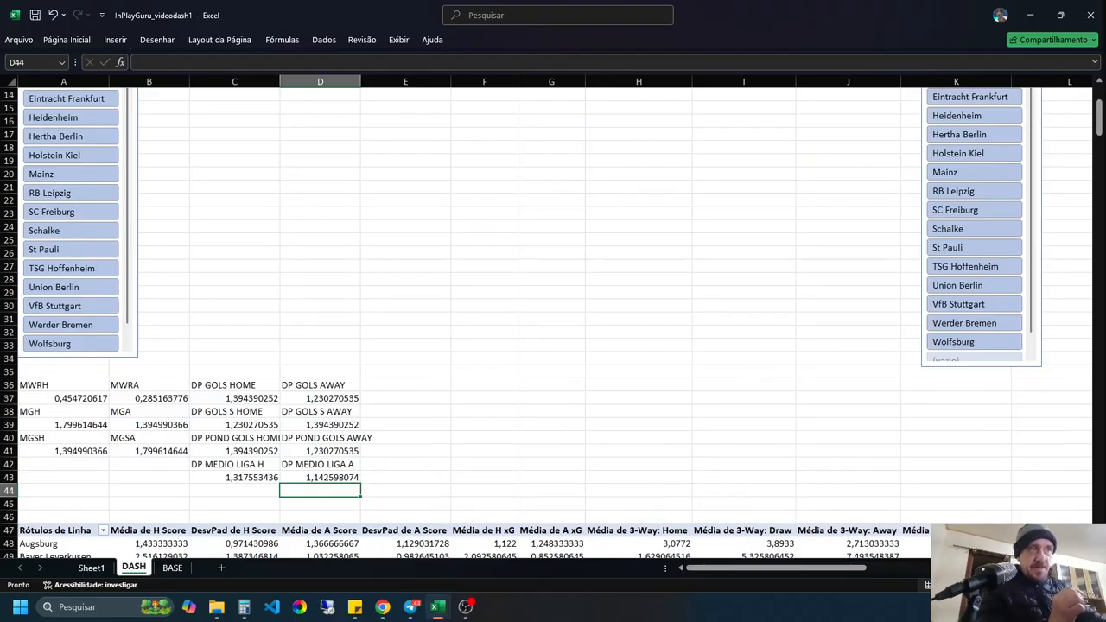
scroll(553, 319, "down", 6)
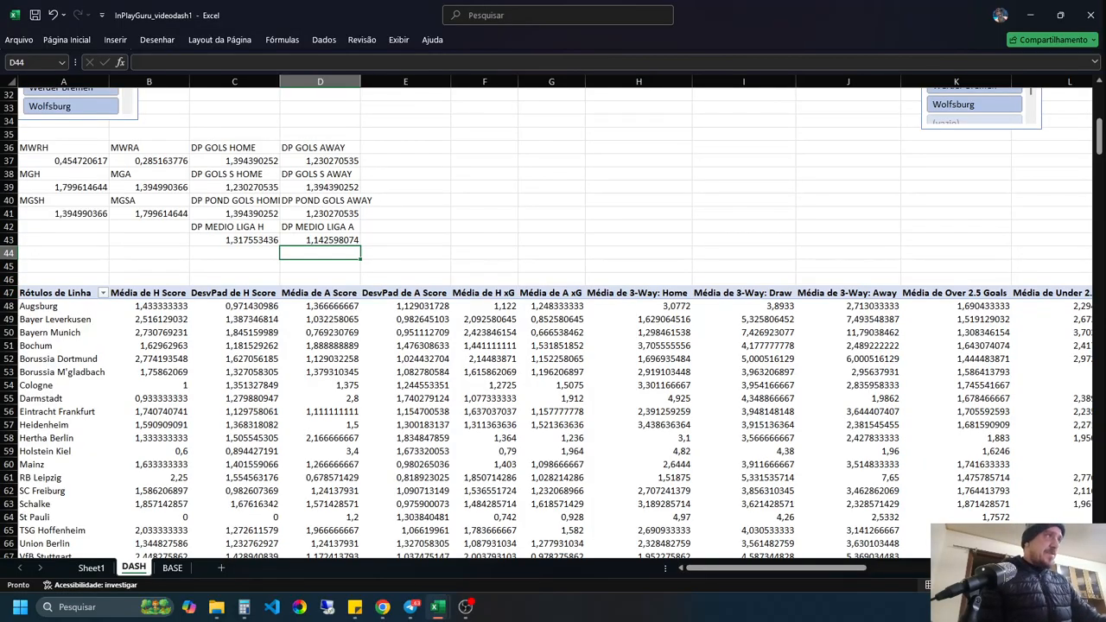
left_click_drag(776, 568, 968, 568)
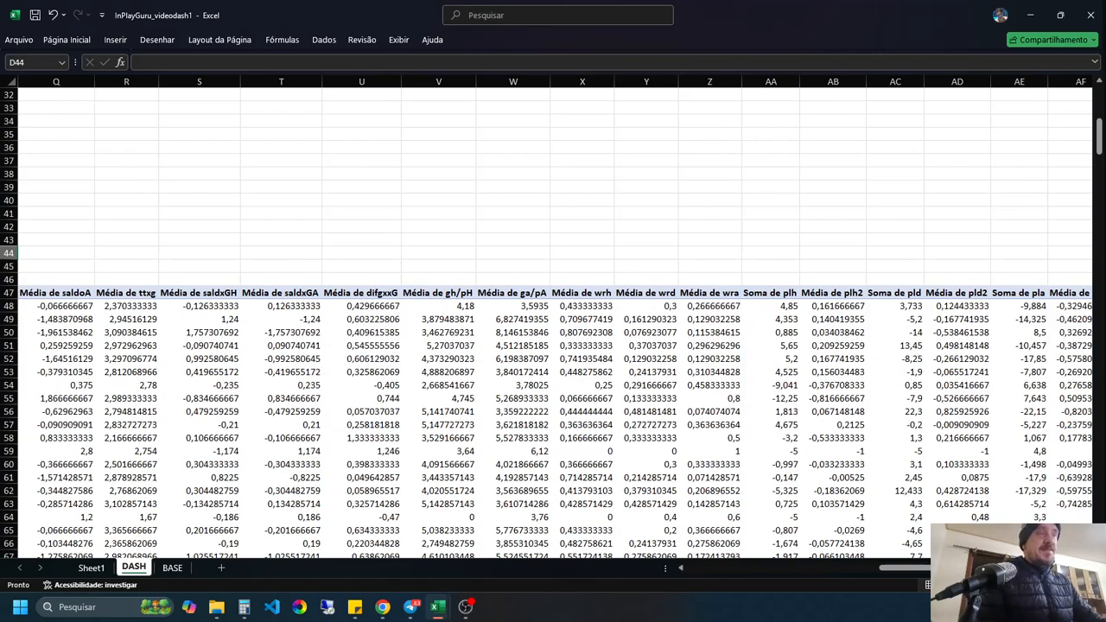
left_click_drag(1100, 137, 1099, 104)
left_click_drag(907, 568, 716, 568)
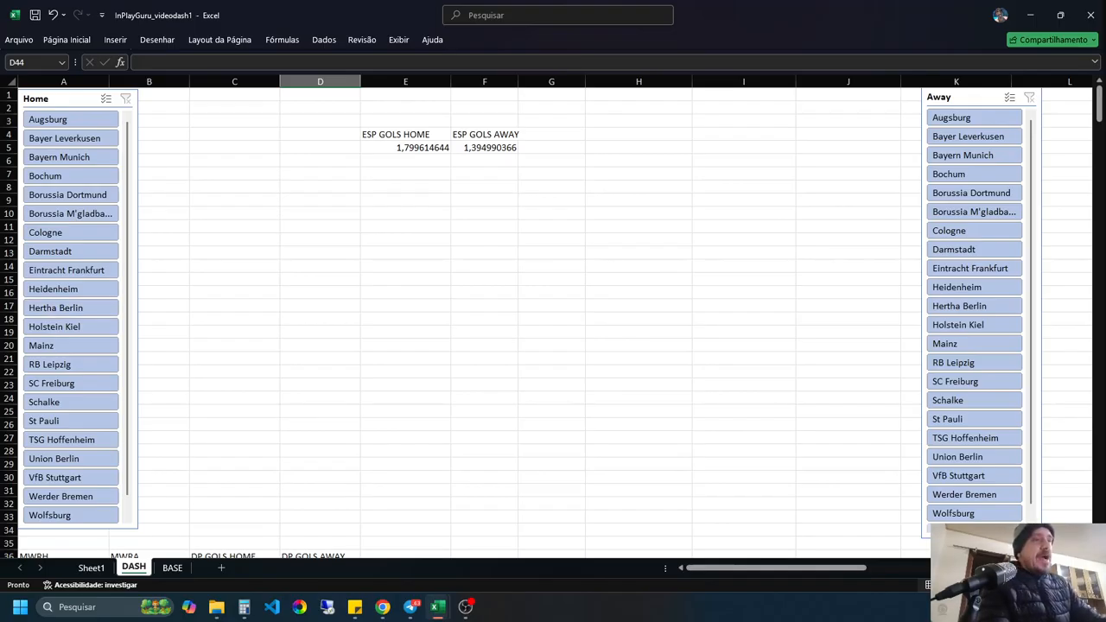
Step: Switch to the BRA1DASHv25 workbook and examine the CASA formula for Gols AVG FT and the cells it references
mouse_move(437, 606)
left_click(501, 557)
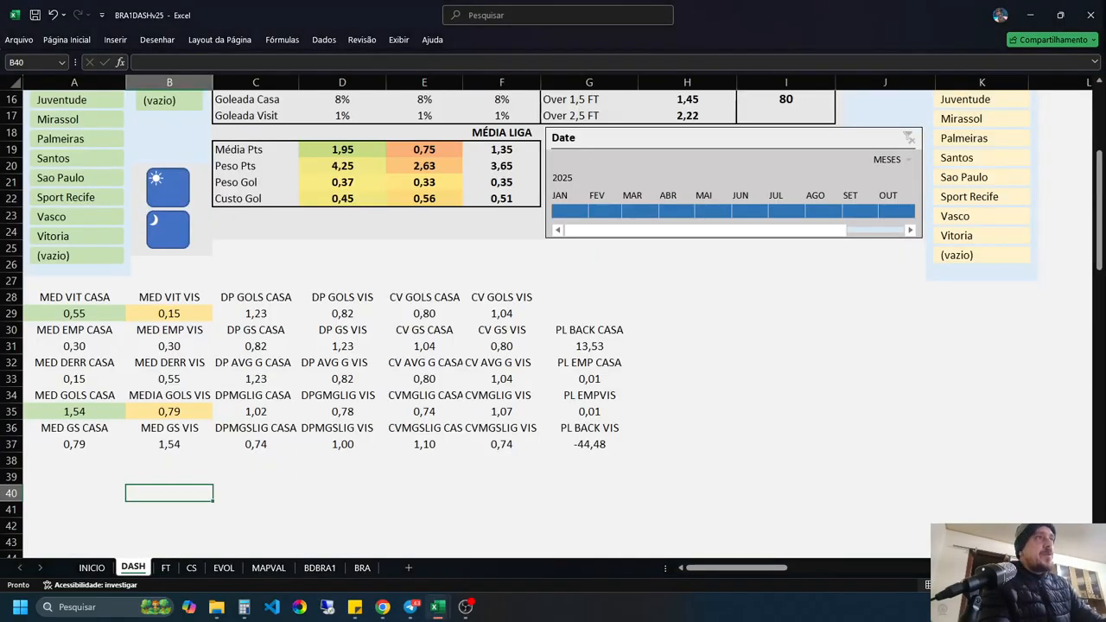
scroll(463, 320, "up", 5)
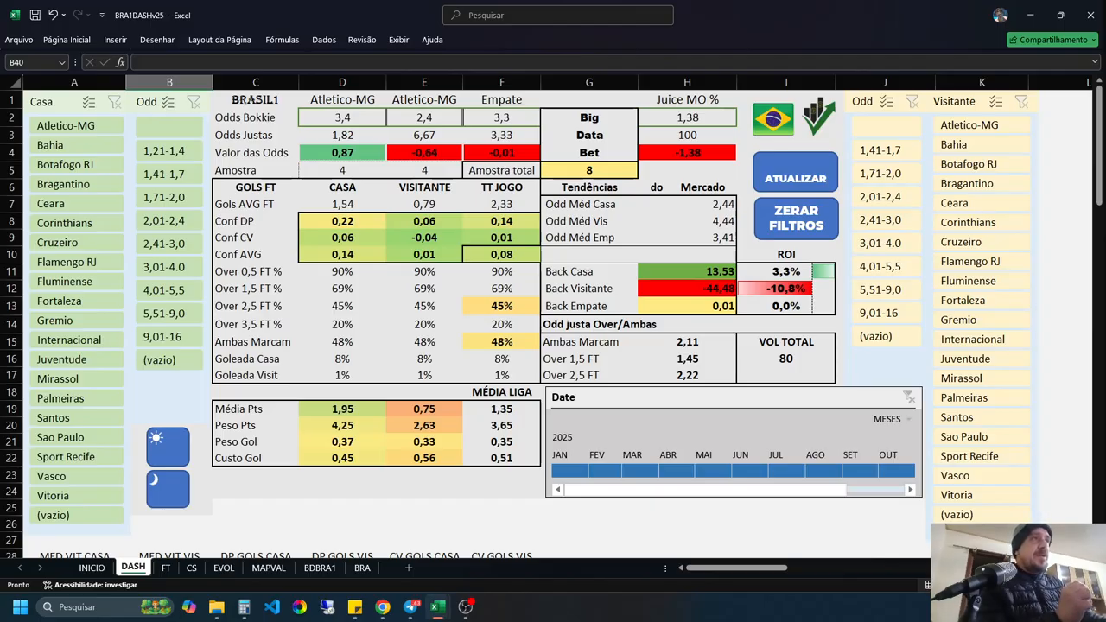
double_click(346, 205)
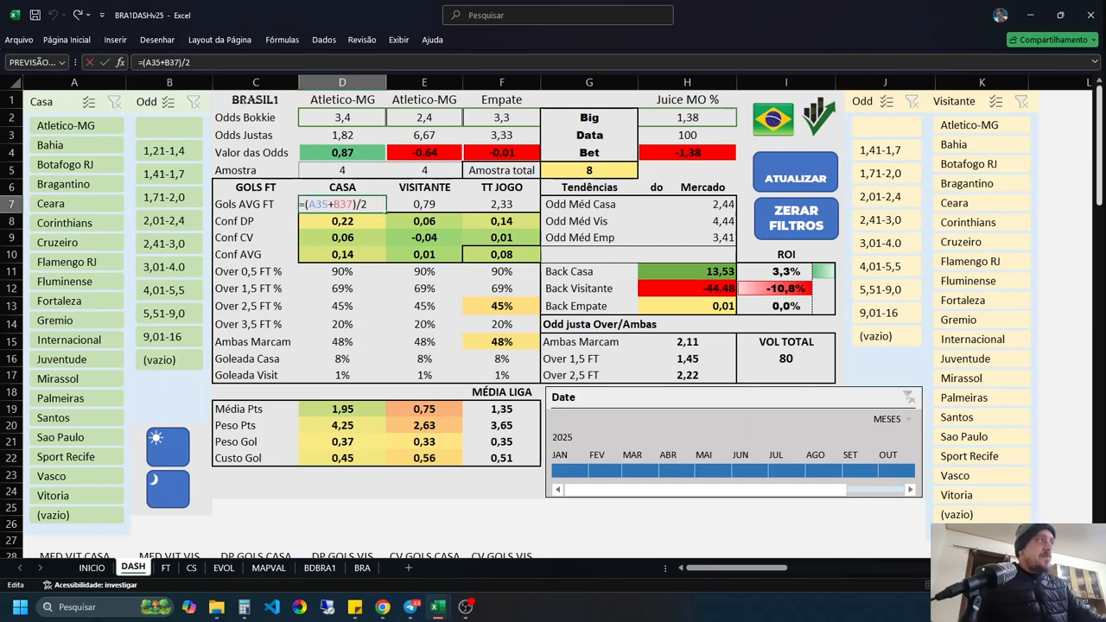
scroll(554, 324, "down", 6)
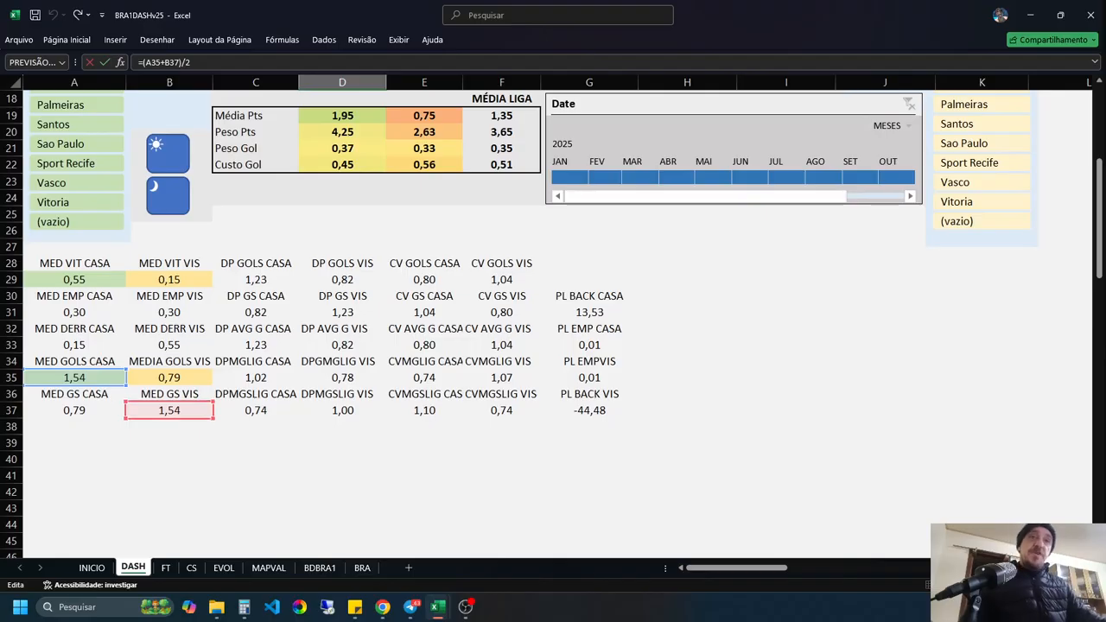
key("ctrl+Return")
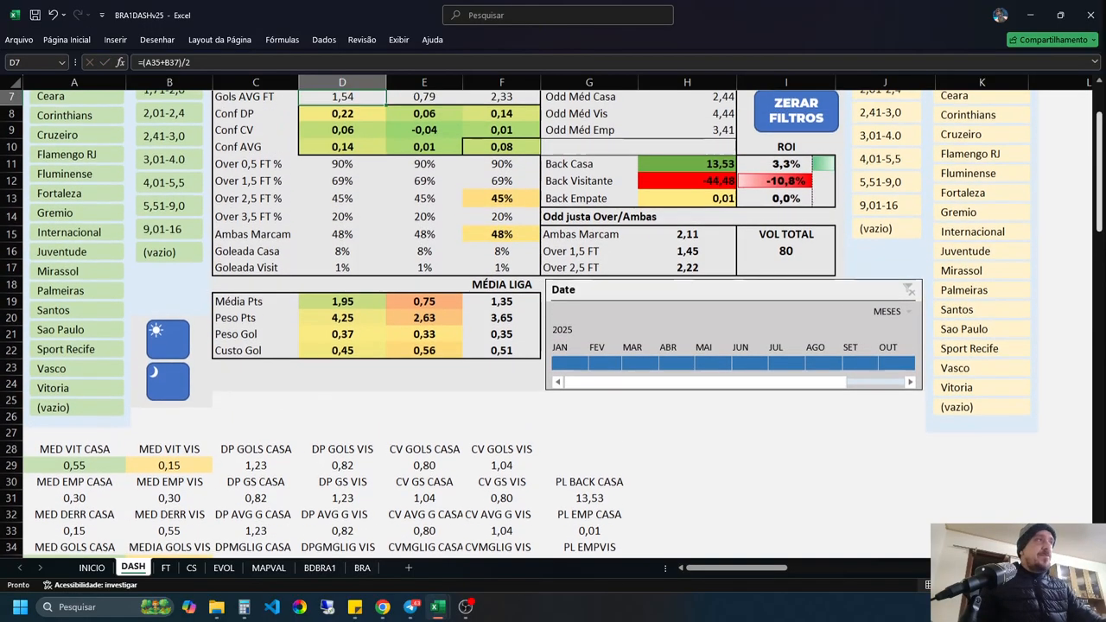
scroll(466, 311, "up", 2)
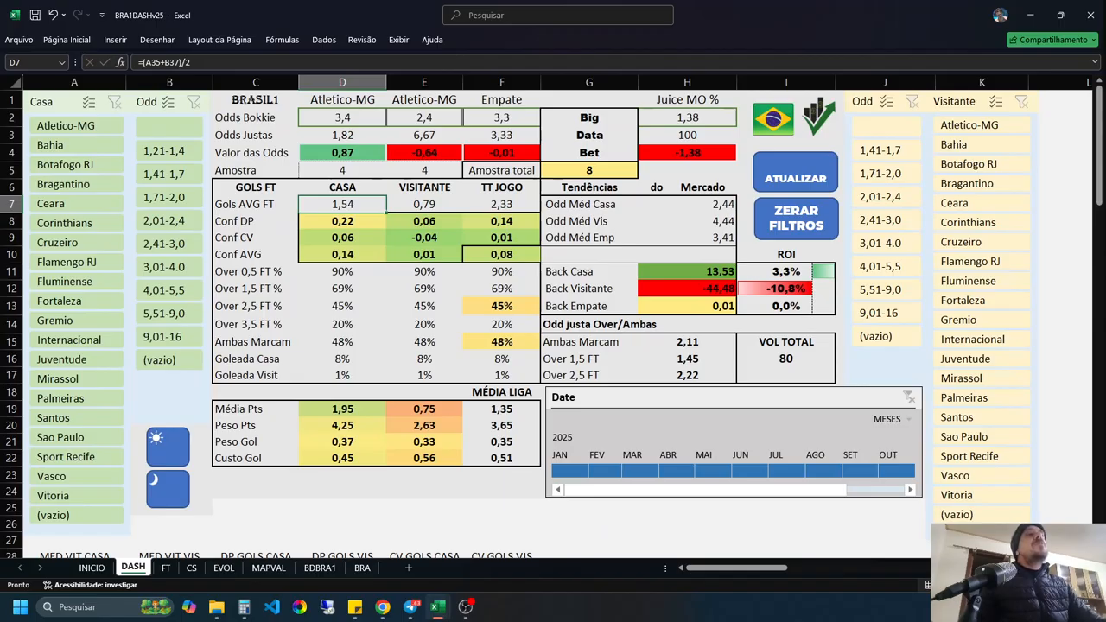
Step: Examine the Conf DP formulas for CASA, VISITANTE and TT JOGO, tracing the deviation cells used for CASA, without changing them
double_click(336, 222)
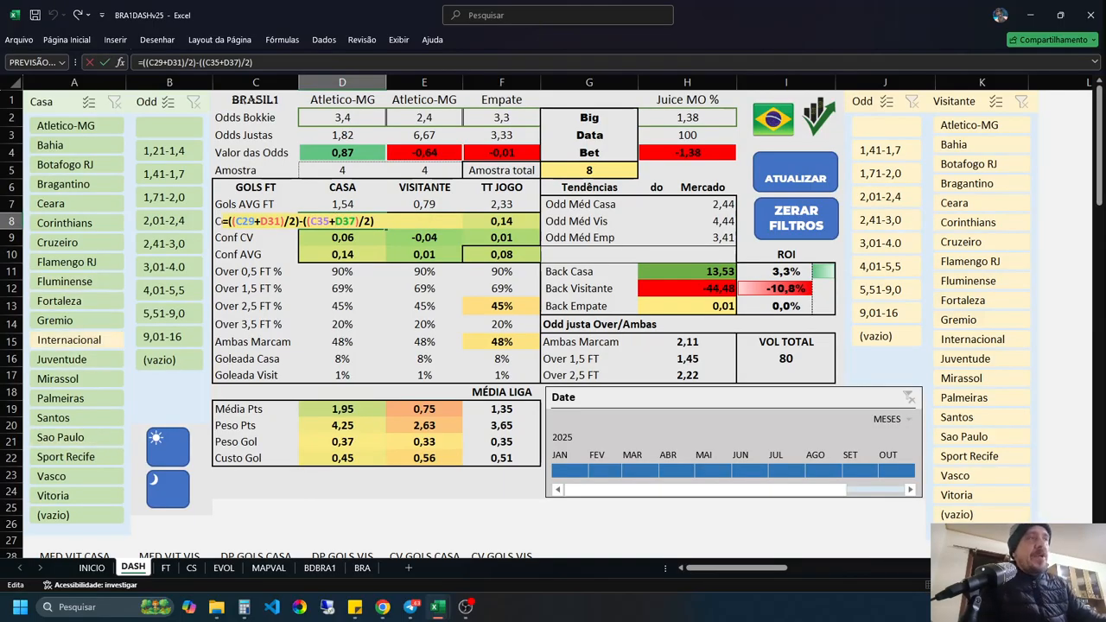
scroll(968, 164, "down", 4)
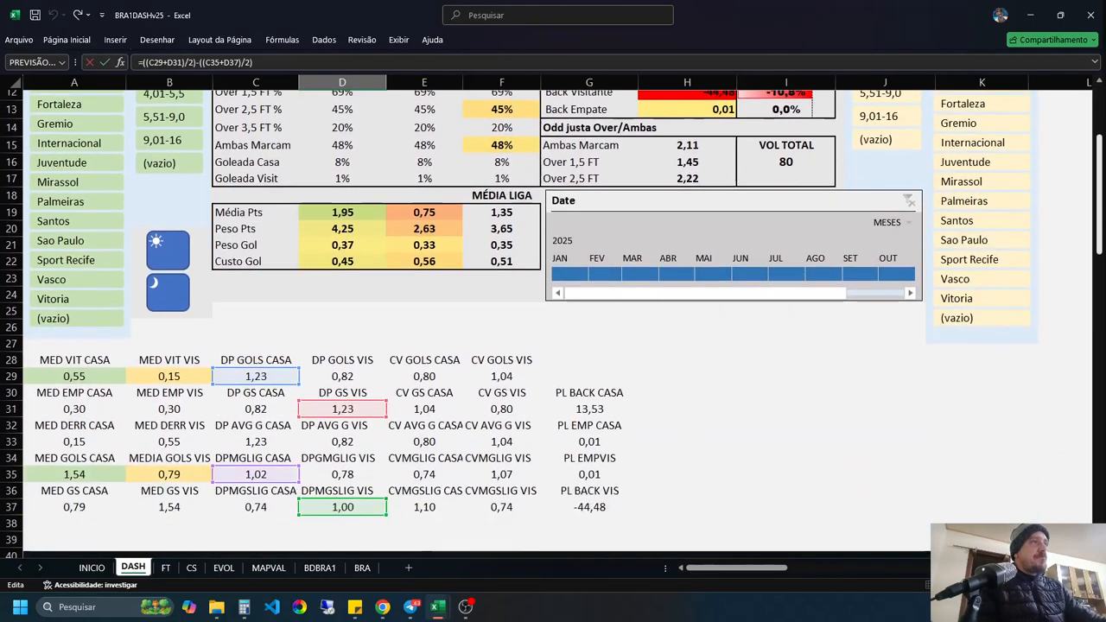
scroll(553, 320, "down", 2)
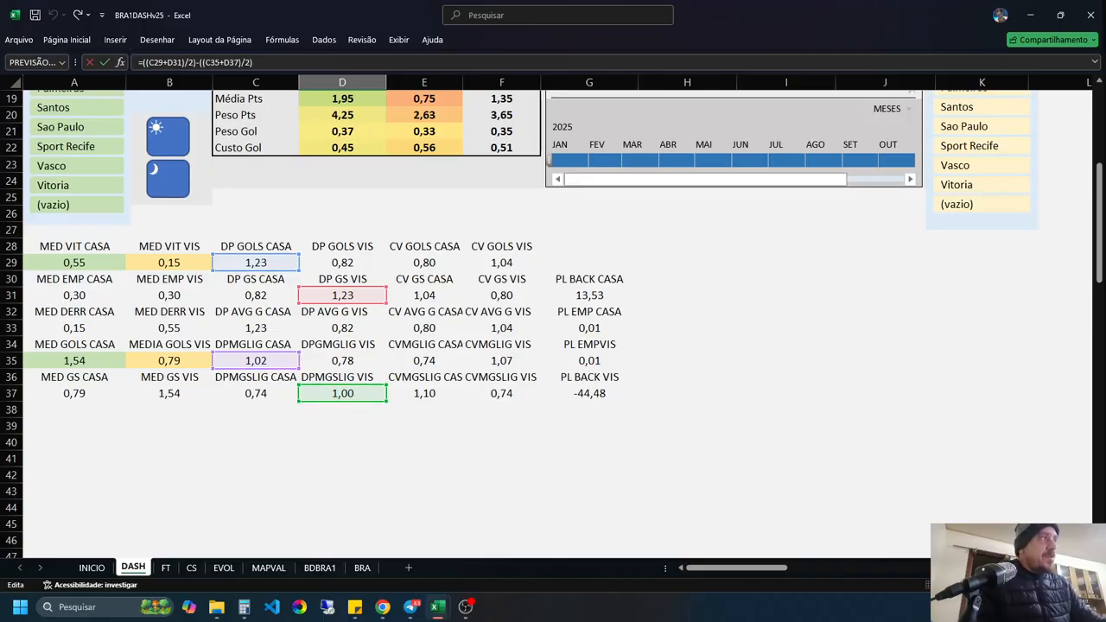
scroll(467, 311, "up", 6)
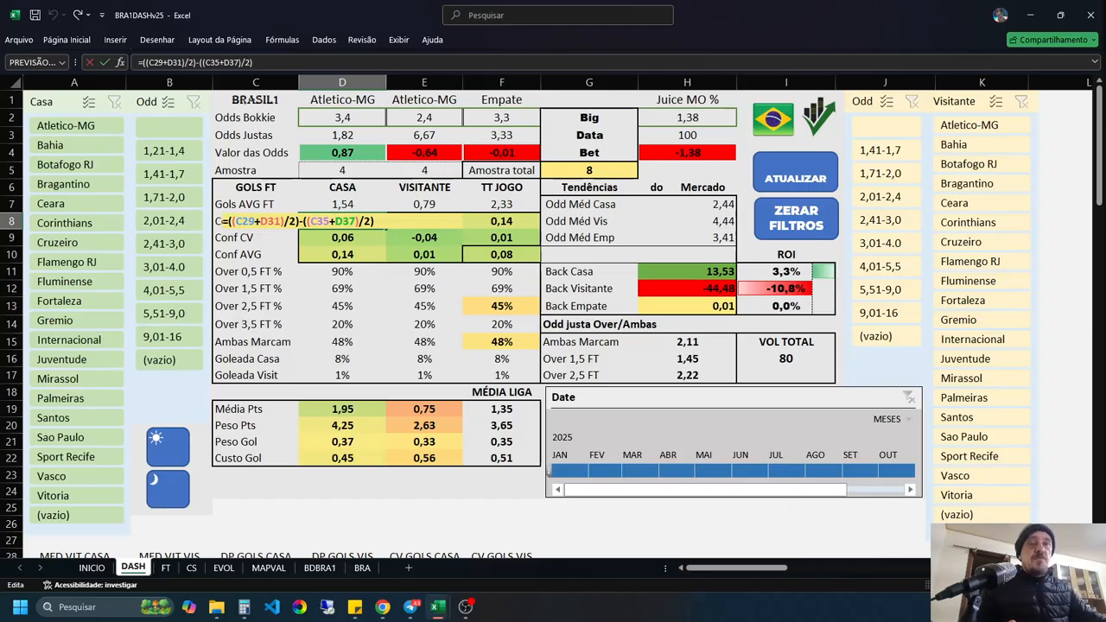
key("Escape")
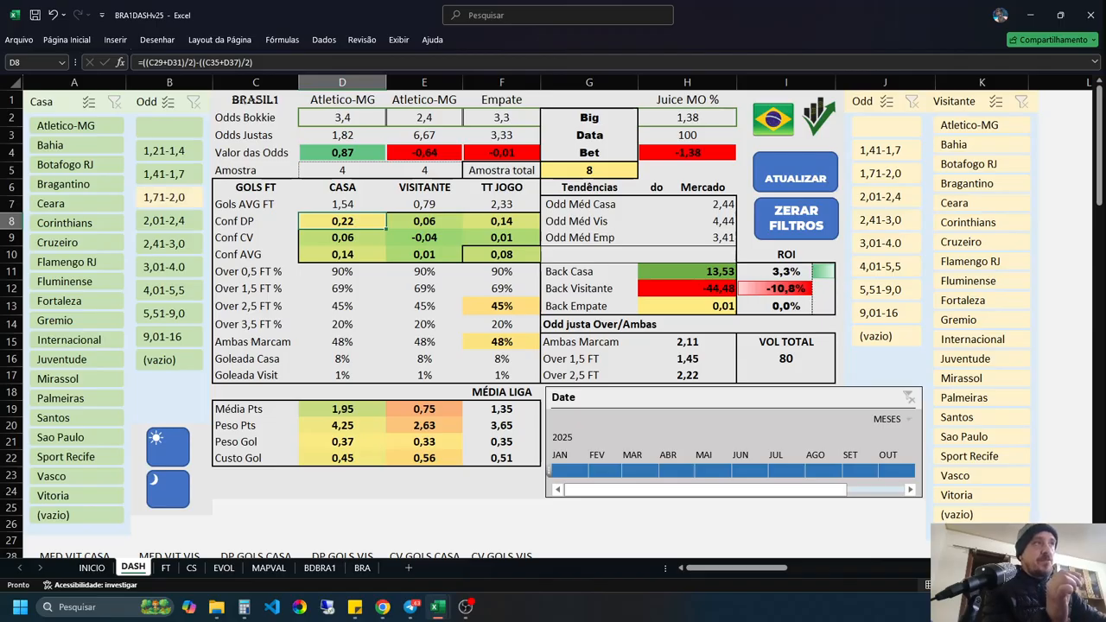
double_click(424, 221)
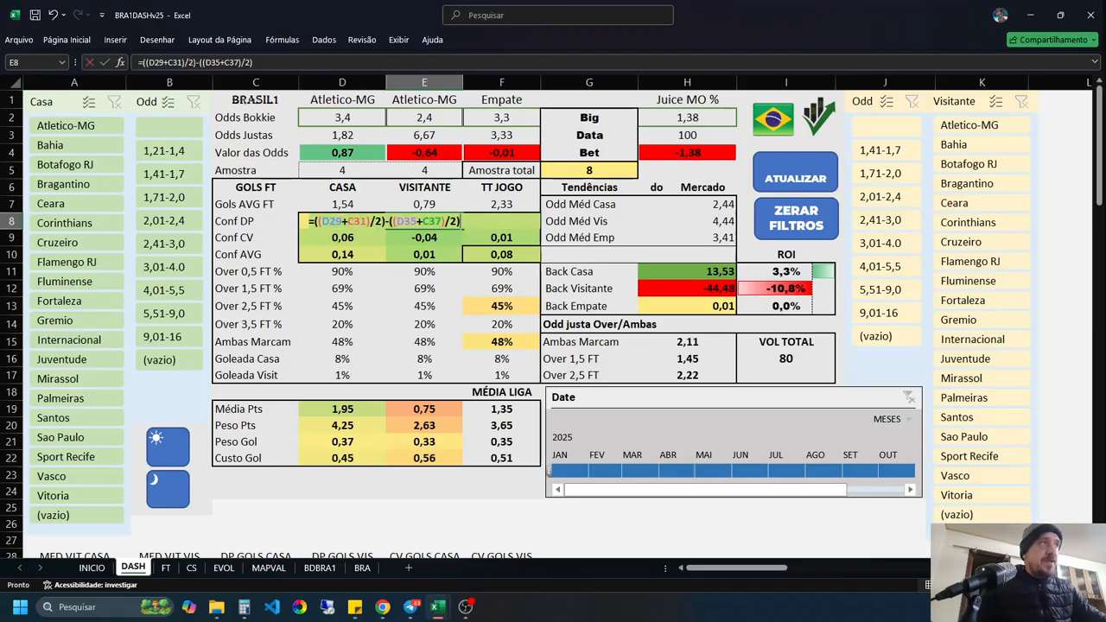
key("Escape")
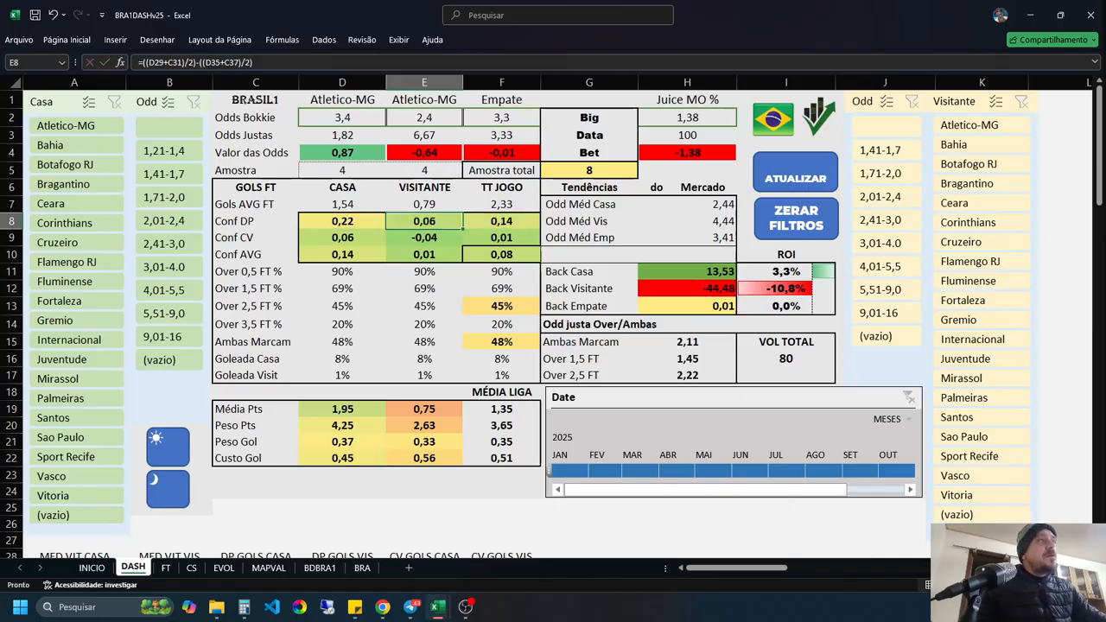
double_click(508, 221)
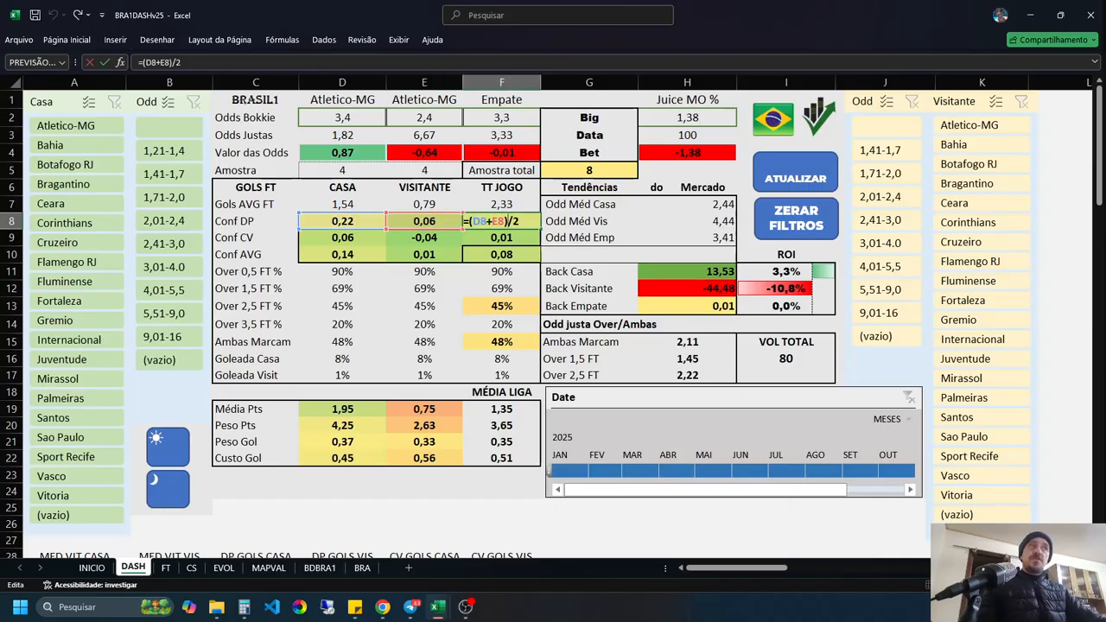
key("Escape")
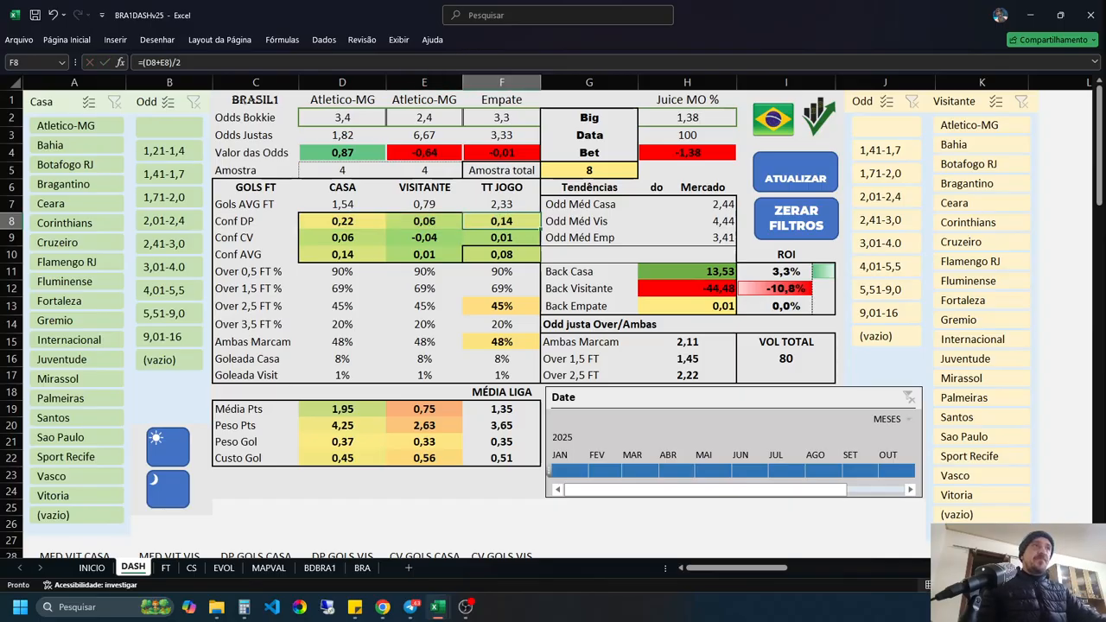
Step: Examine the Conf CV formulas for CASA and VISITANTE and all three Conf AVG formulas without changing them
double_click(344, 237)
key("Escape")
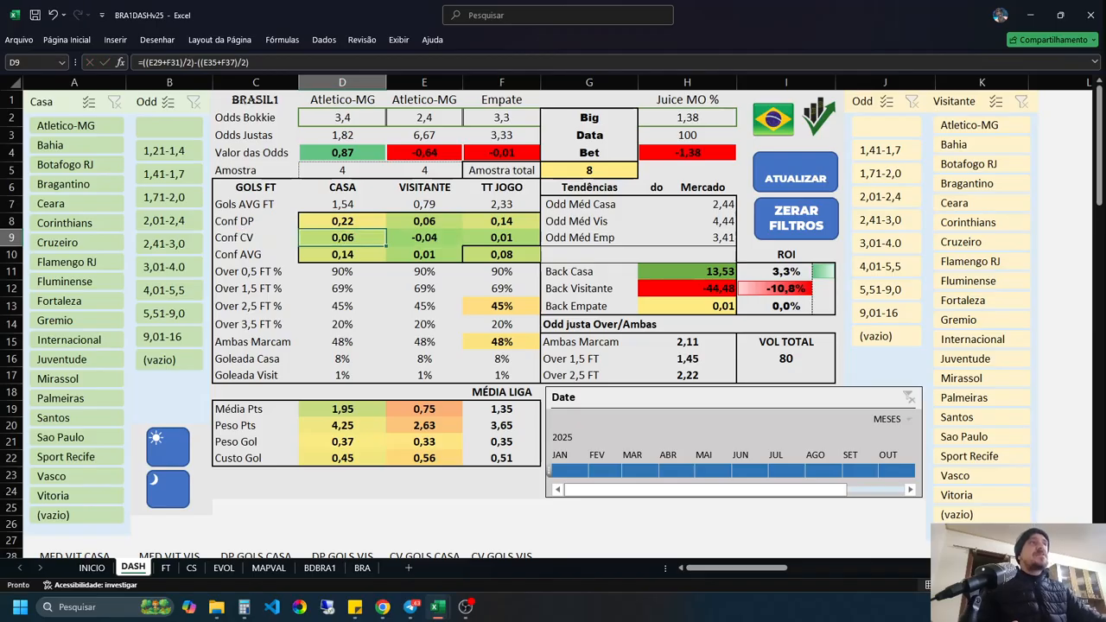
double_click(423, 237)
key("Escape")
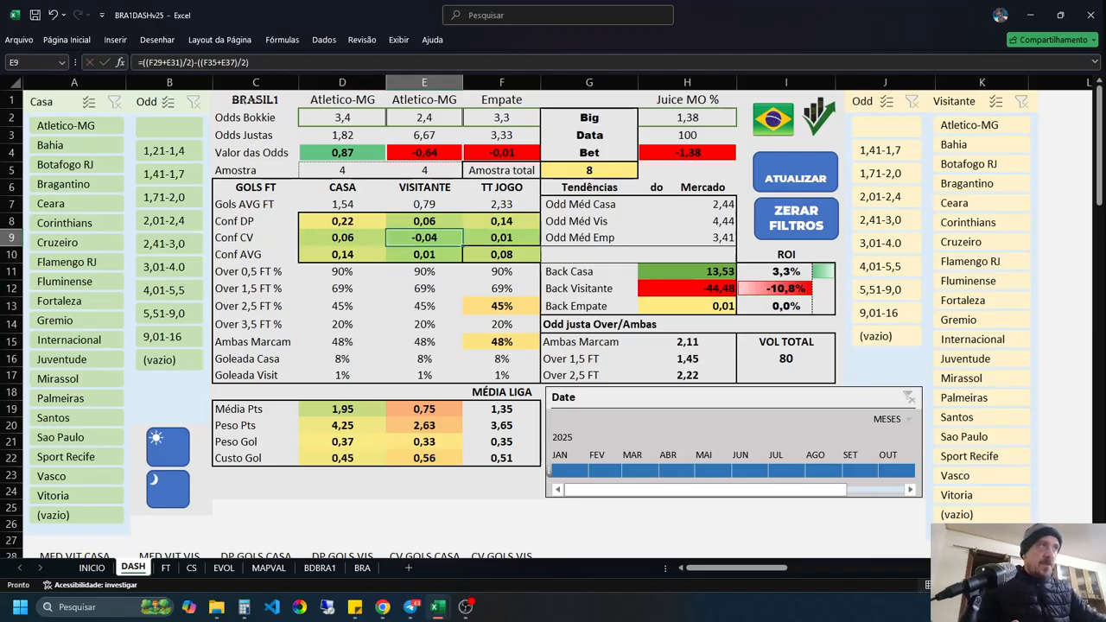
double_click(337, 255)
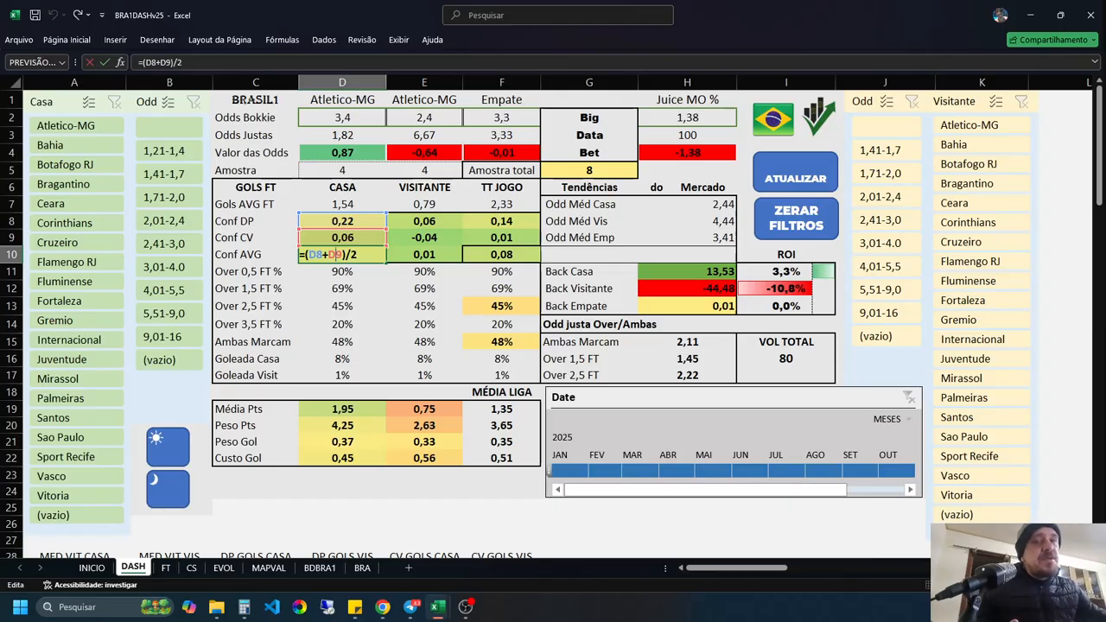
key("Escape")
left_click(423, 255)
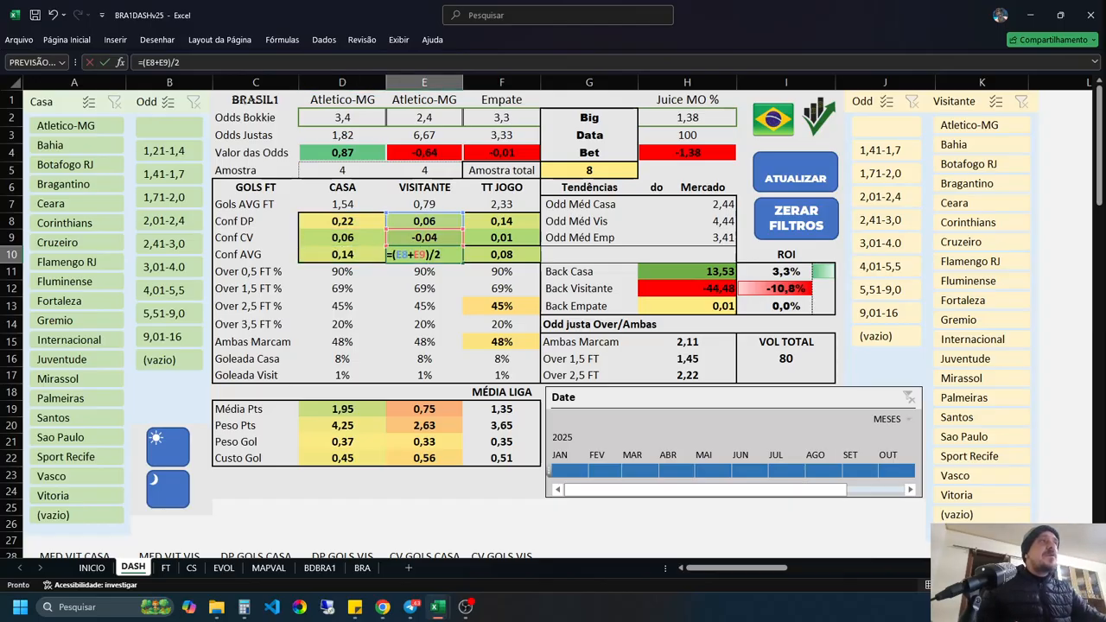
double_click(506, 255)
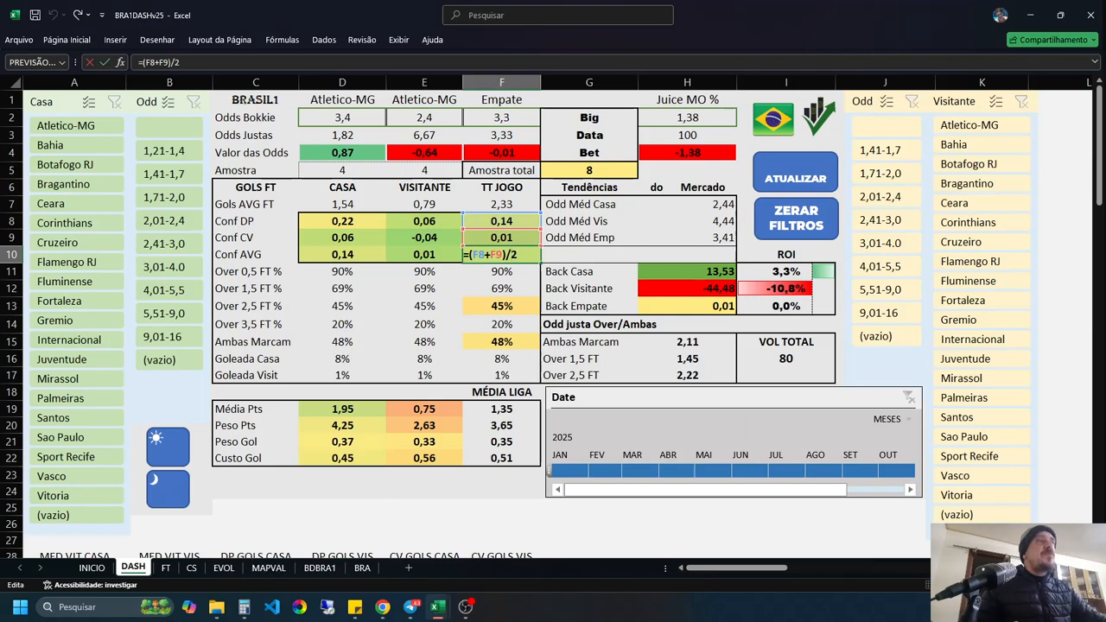
key("Escape")
Step: Examine the pivot-linked CASA formulas for the Over 0,5, Over 1,5 and Over 2,5 FT percentages without changing them
left_click(342, 289)
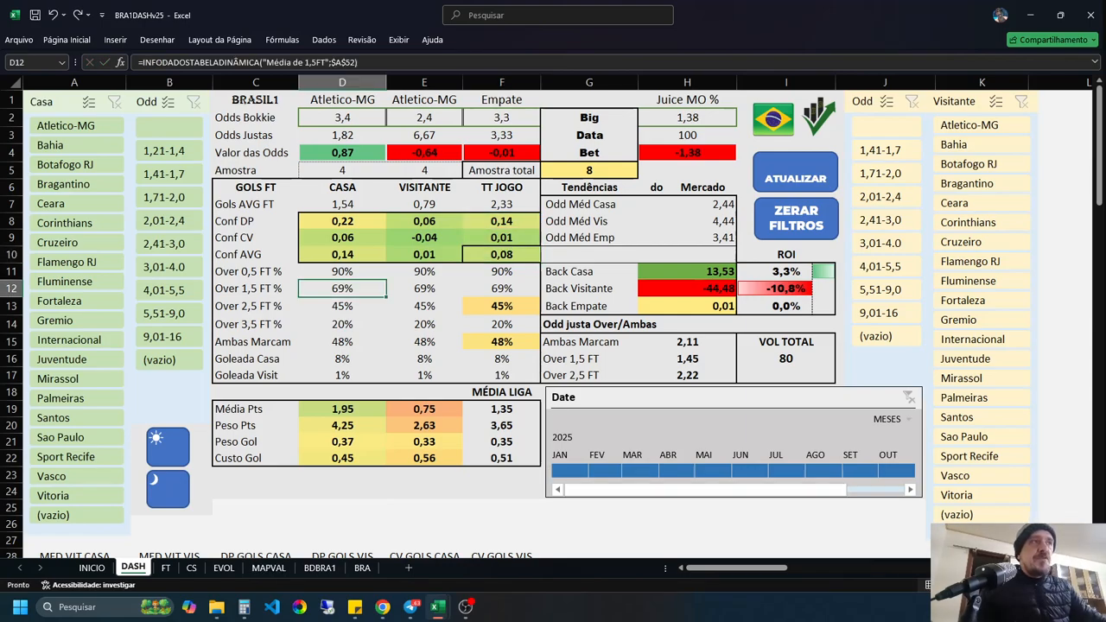
double_click(341, 271)
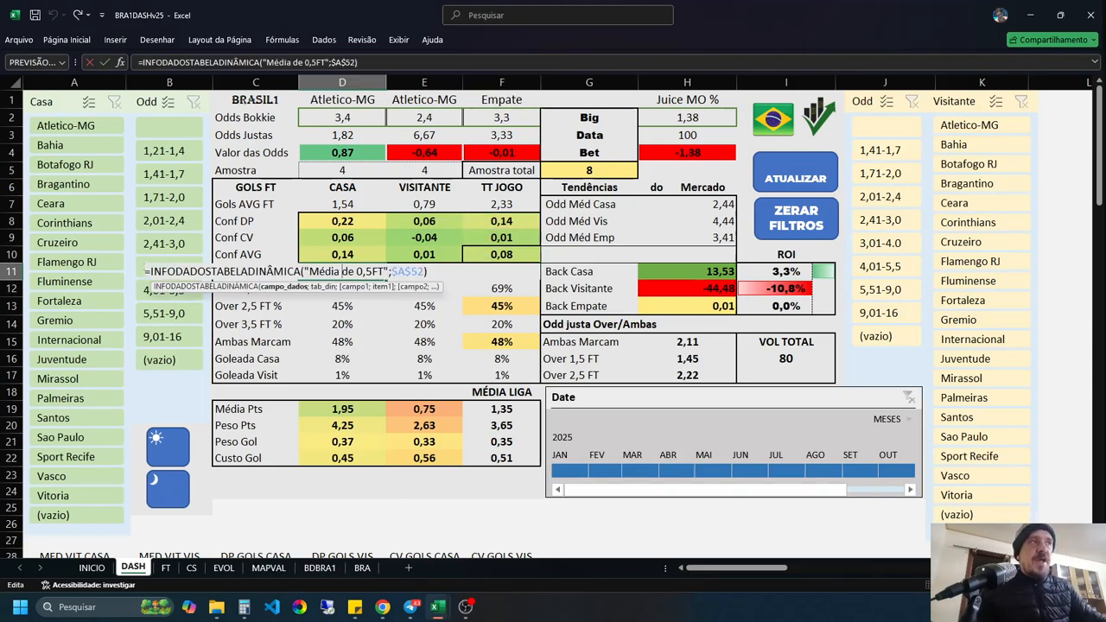
key("Escape")
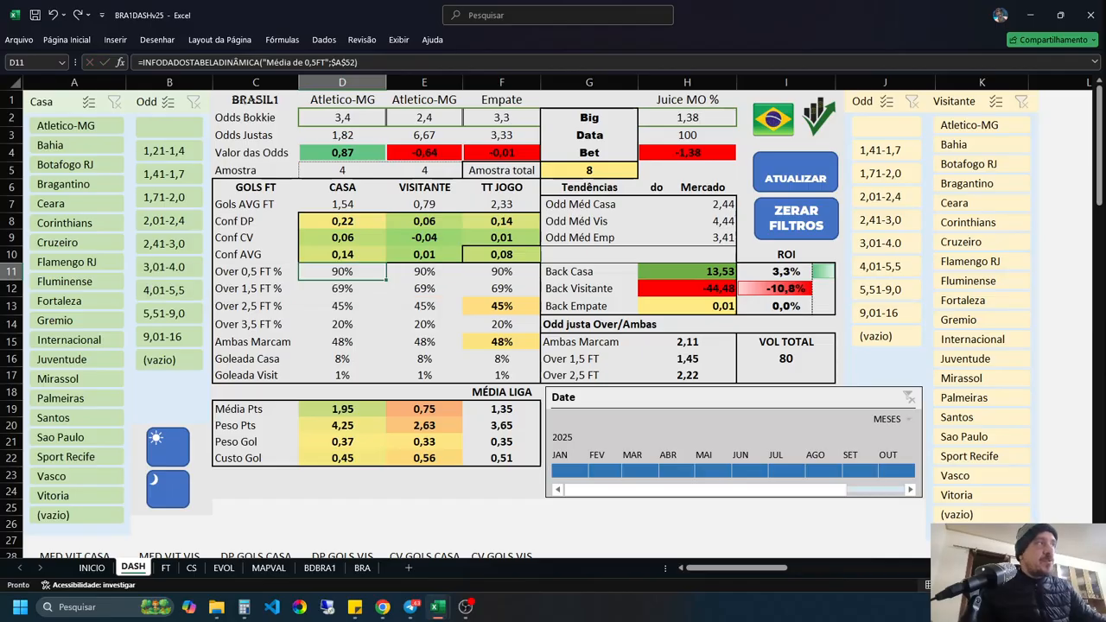
scroll(553, 319, "down", 5)
scroll(553, 320, "up", 5)
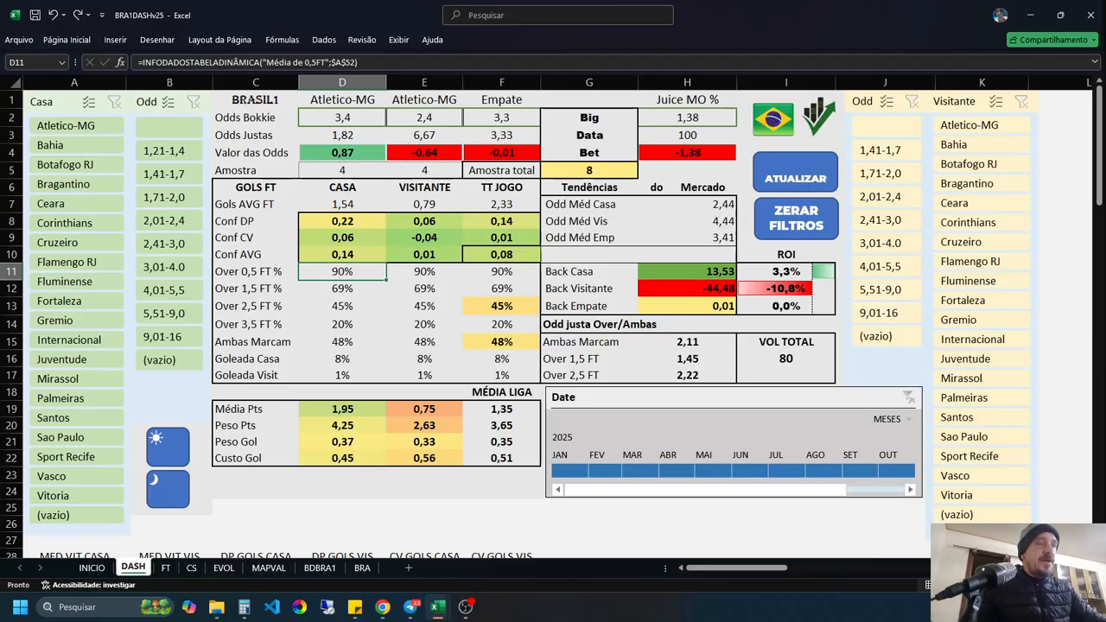
left_click(256, 306)
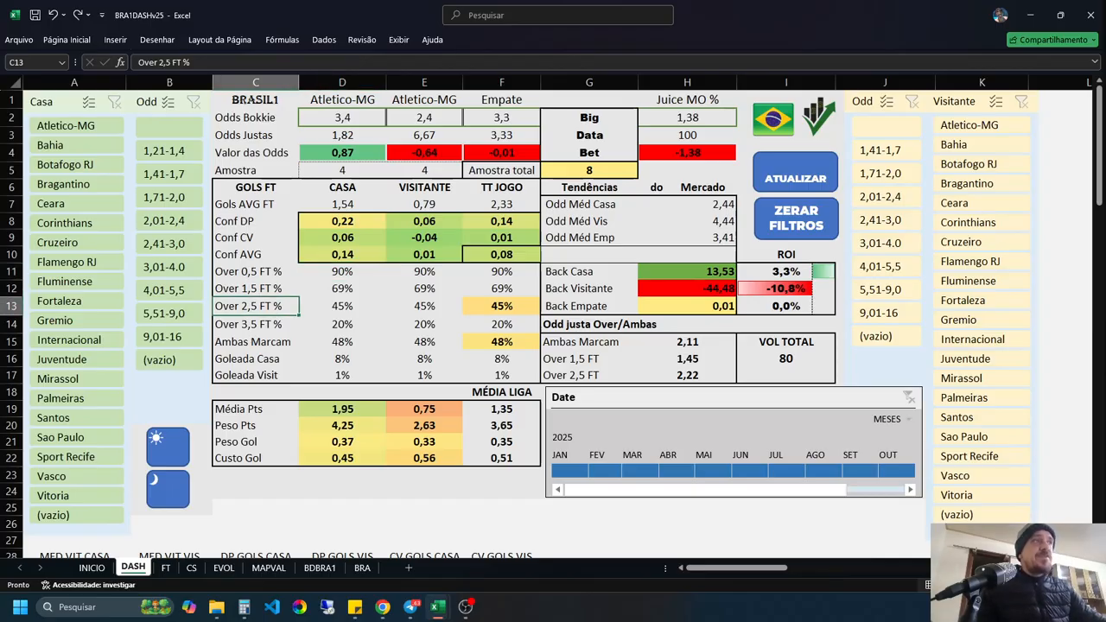
double_click(342, 306)
key("Escape")
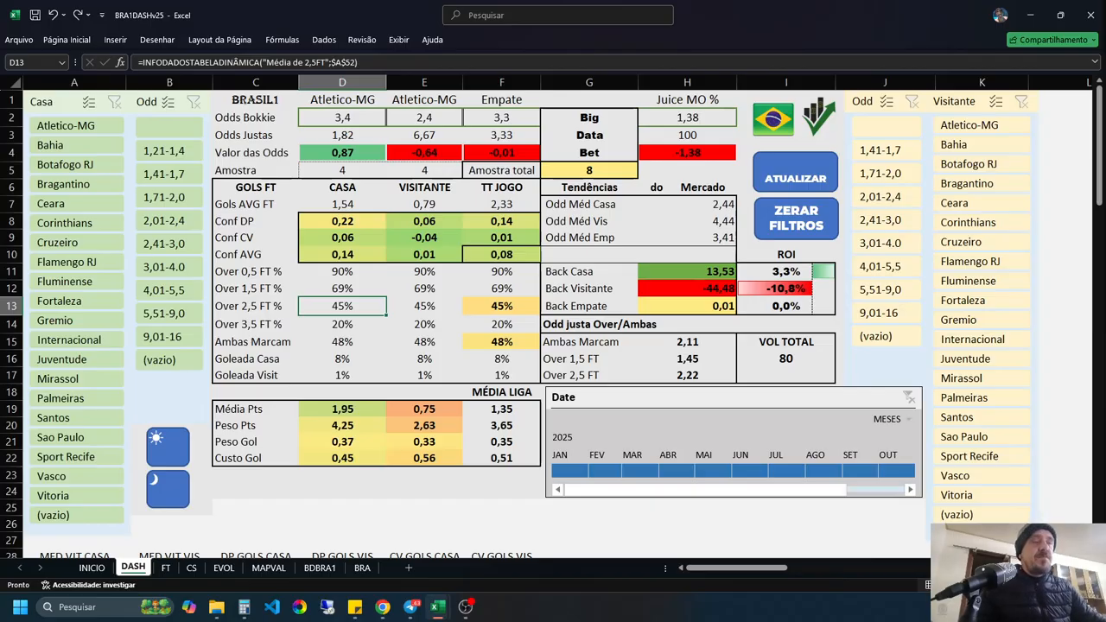
Step: Filter the dashboard to Cruzeiro as CASA and Fluminense as VISITANTE with away odds 4,01-5,5, leaving the home odds filter cleared
left_click(425, 306)
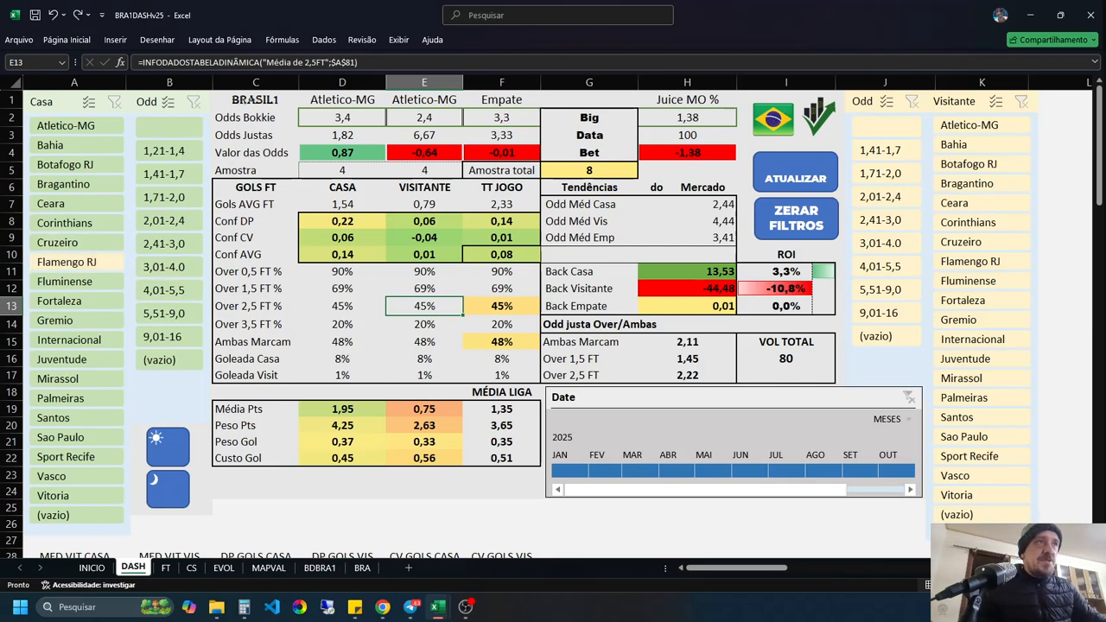
left_click(76, 243)
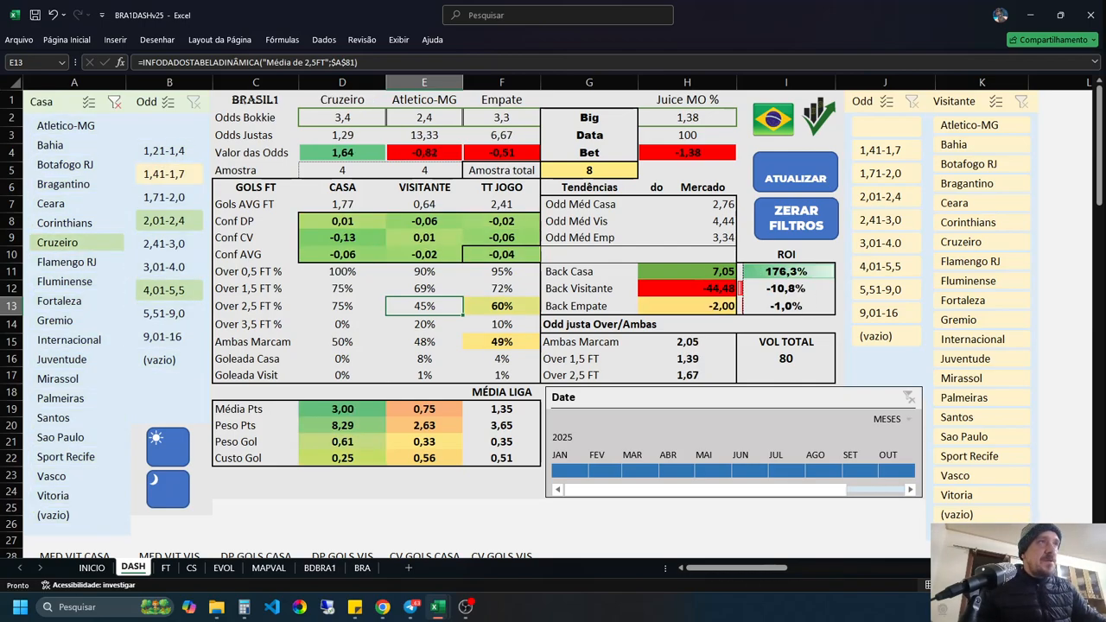
left_click(164, 290)
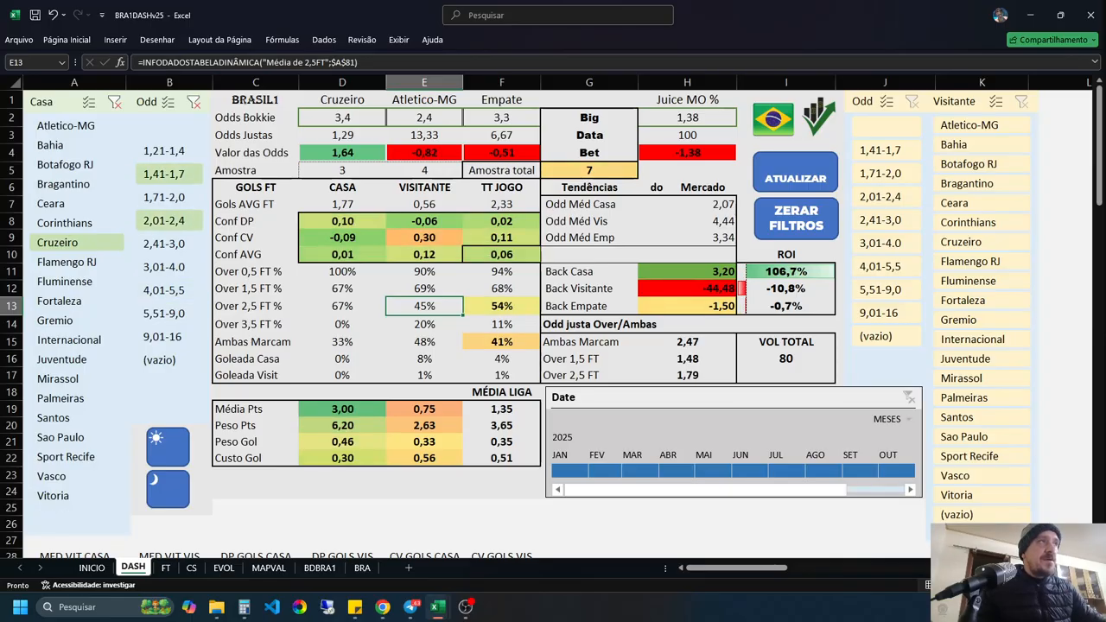
left_click(968, 281)
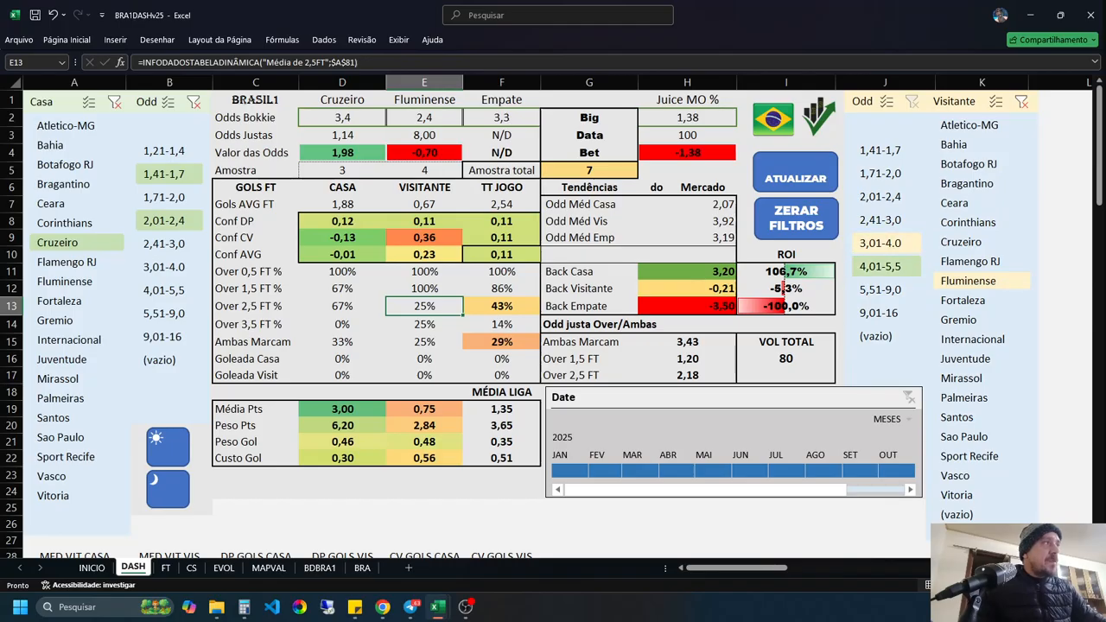
left_click(881, 266)
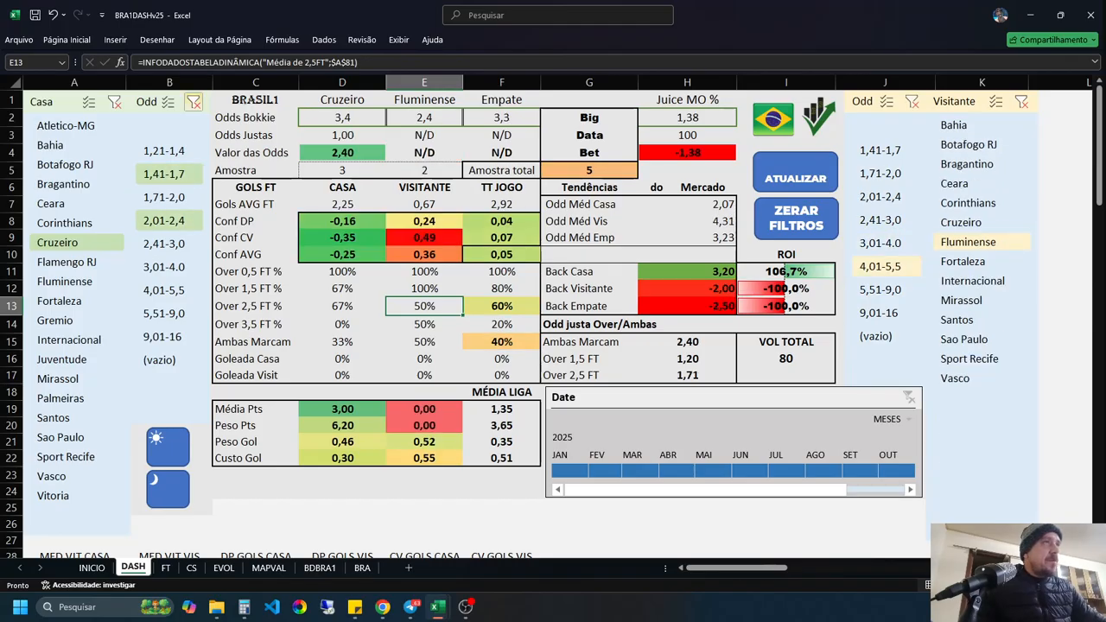
left_click(193, 102)
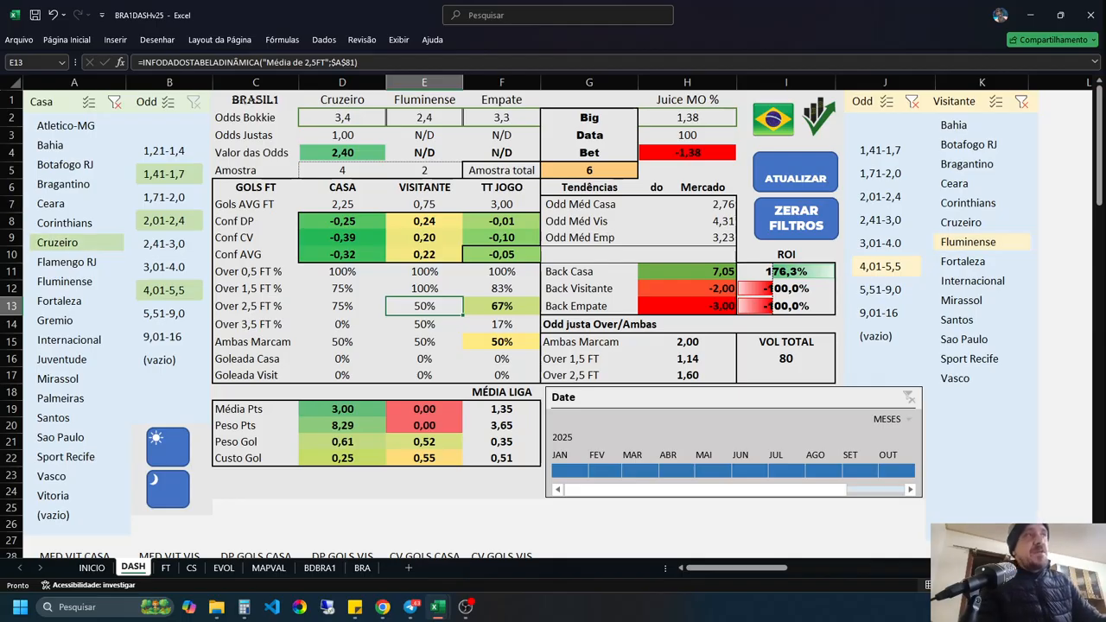
Step: Examine the Amostra formulas for CASA and VISITANTE and the weighted TT JOGO formula for Over 2,5 FT without changing them
left_click(343, 171)
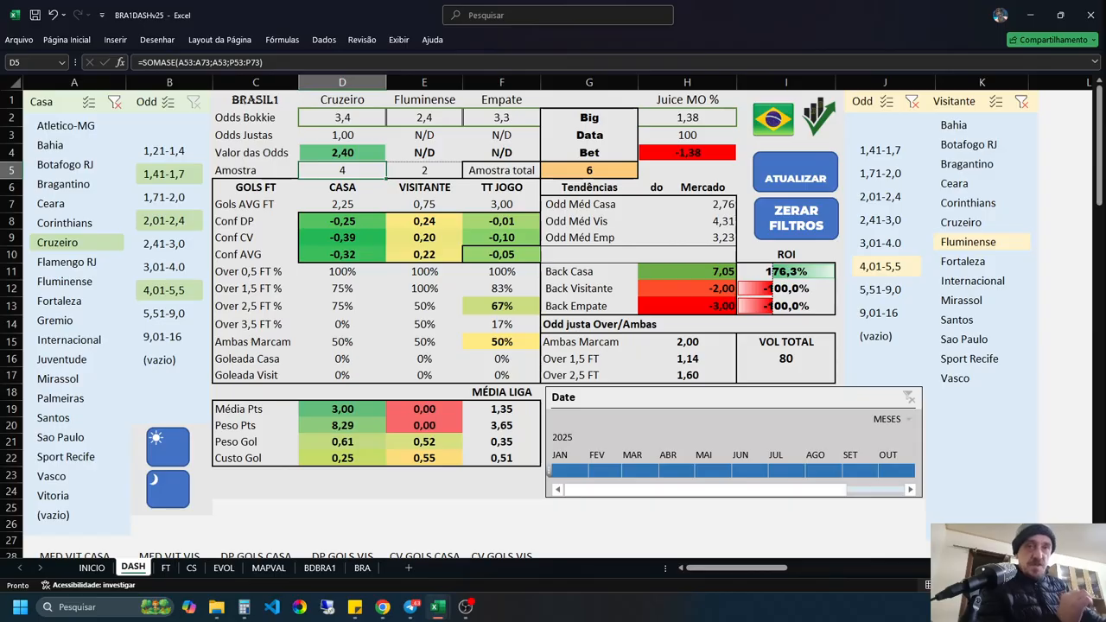
left_click(425, 170)
mouse_move(383, 608)
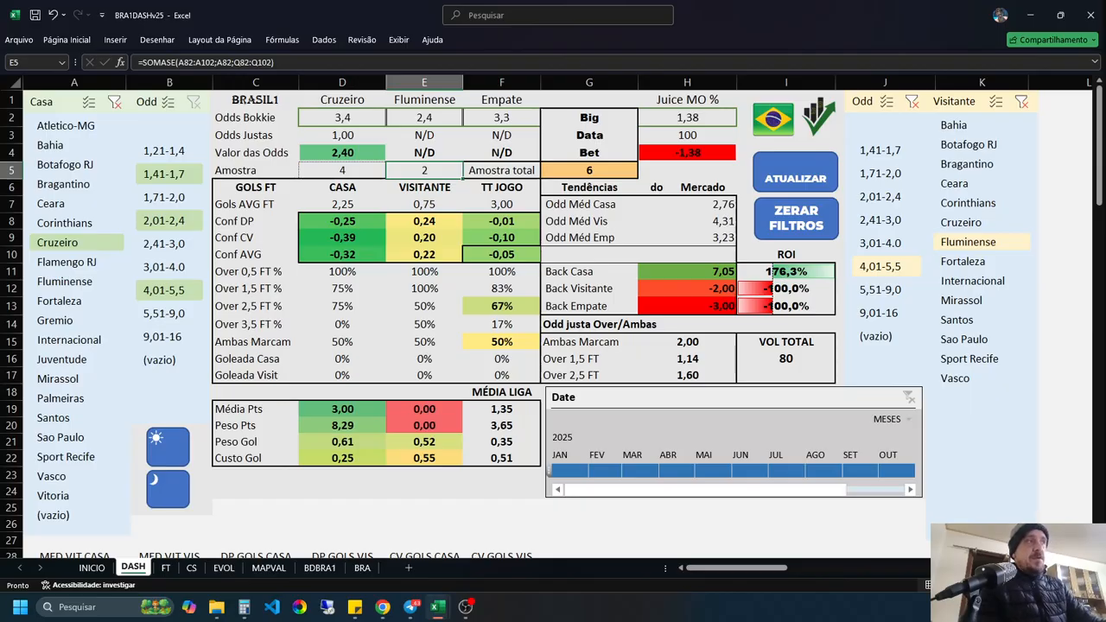
double_click(502, 306)
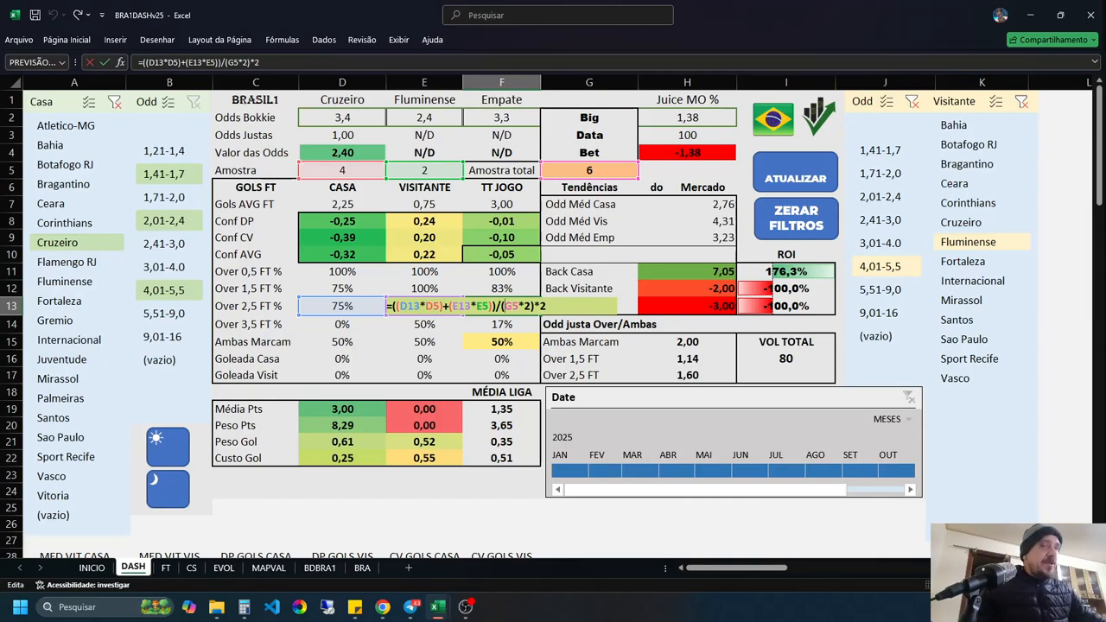
key("ctrl+Return")
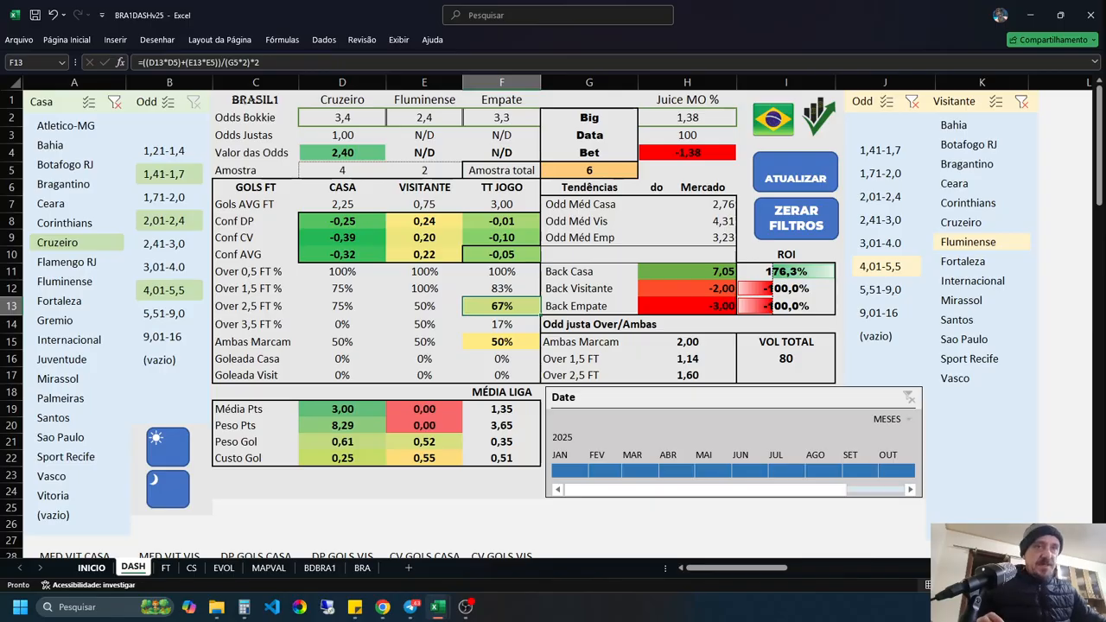
left_click(92, 568)
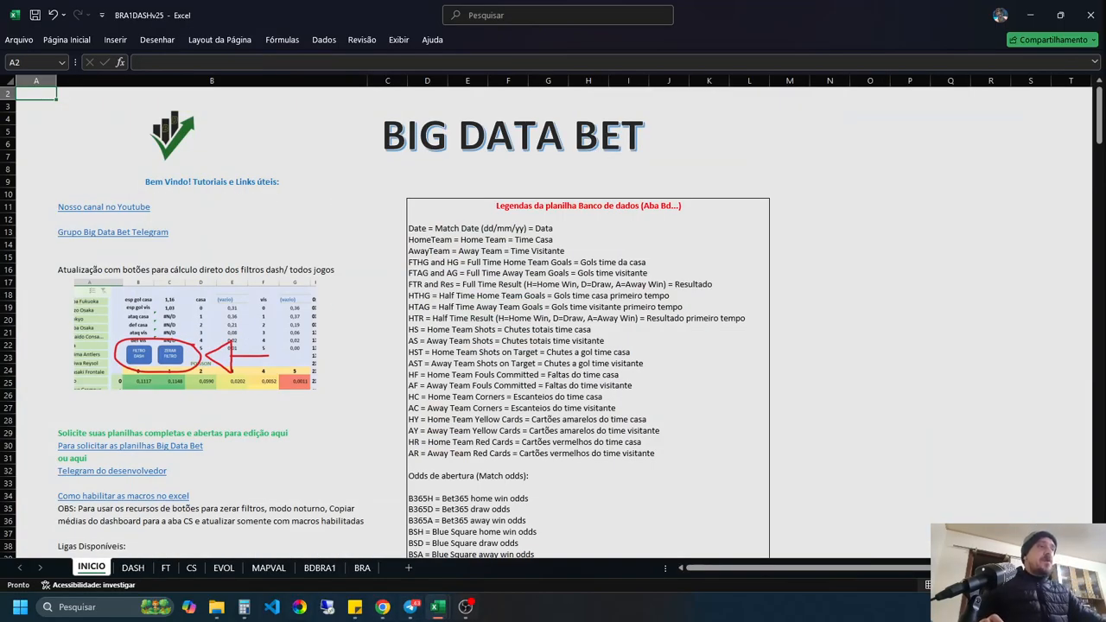
Step: Switch to the InPlayGuru_videodash1 workbook and insert a RAGCASA slicer for the home team pivot table on the DASH sheet
mouse_move(438, 607)
left_click(369, 535)
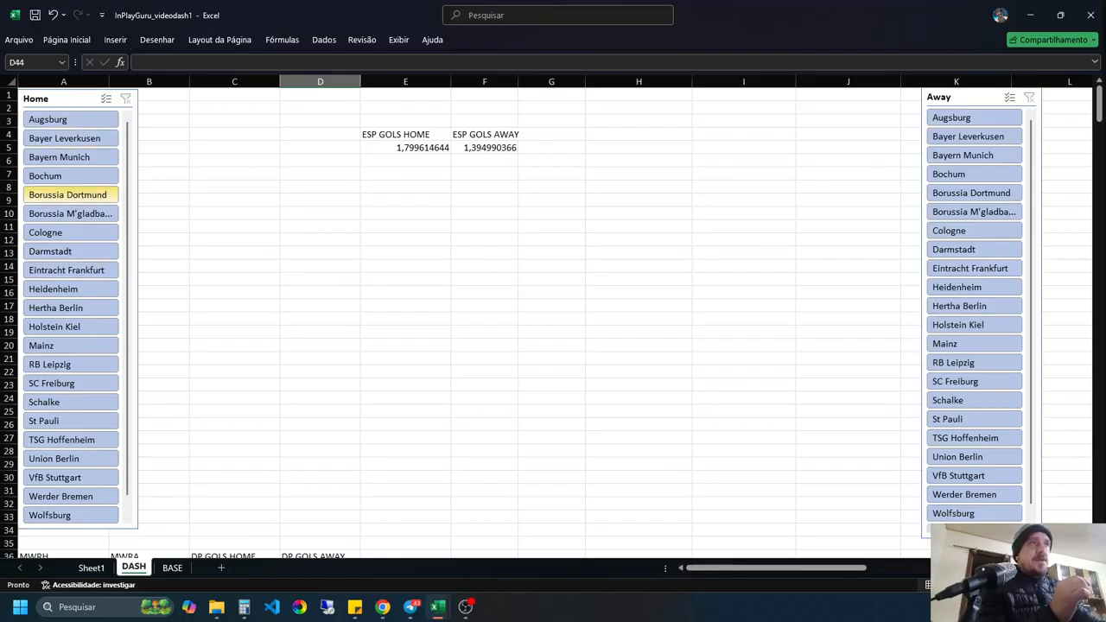
left_click_drag(1099, 105, 1099, 131)
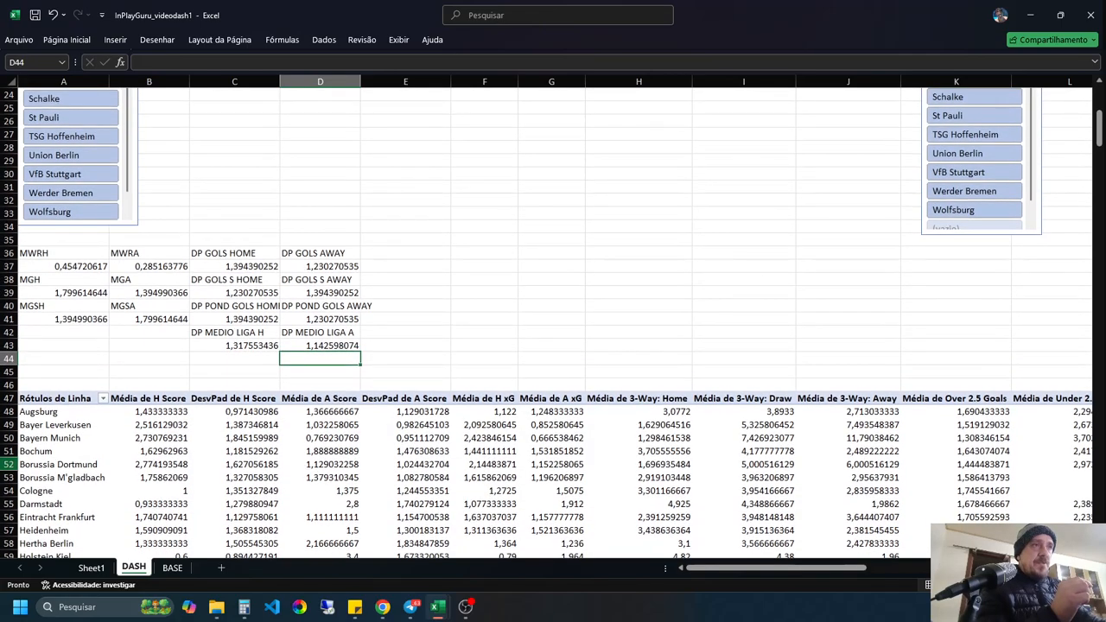
right_click(74, 438)
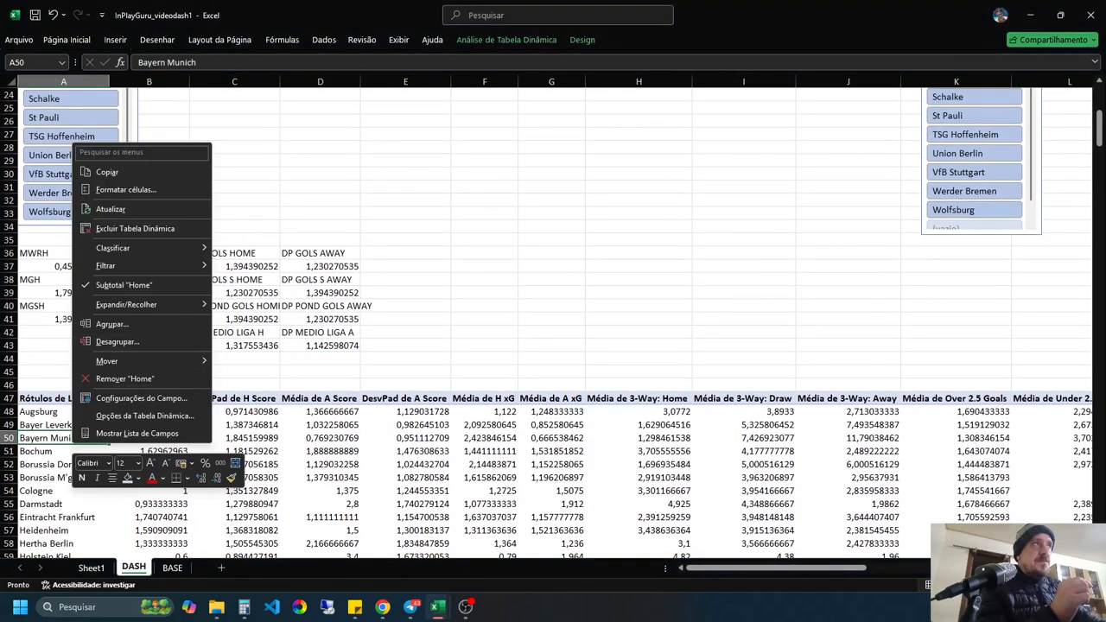
left_click(506, 40)
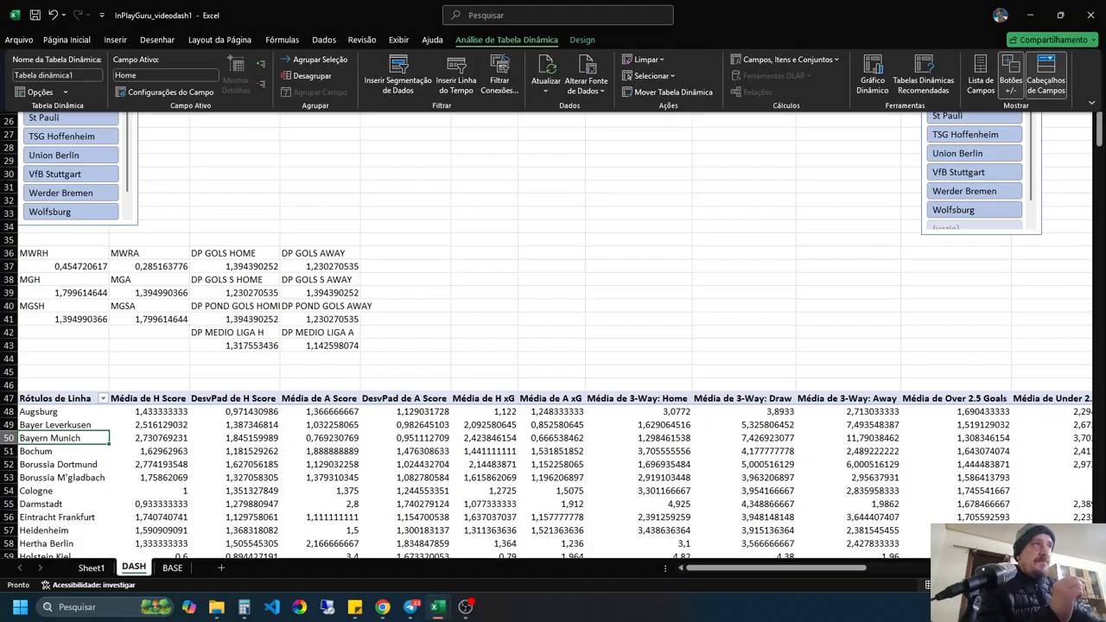
left_click(398, 76)
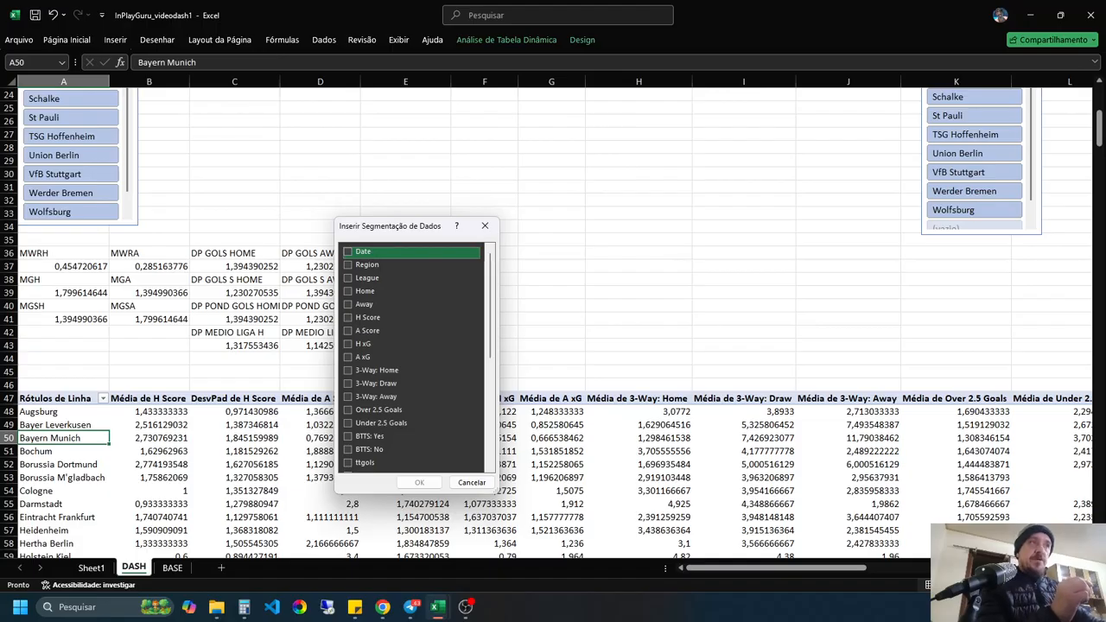
scroll(413, 355, "down", 10)
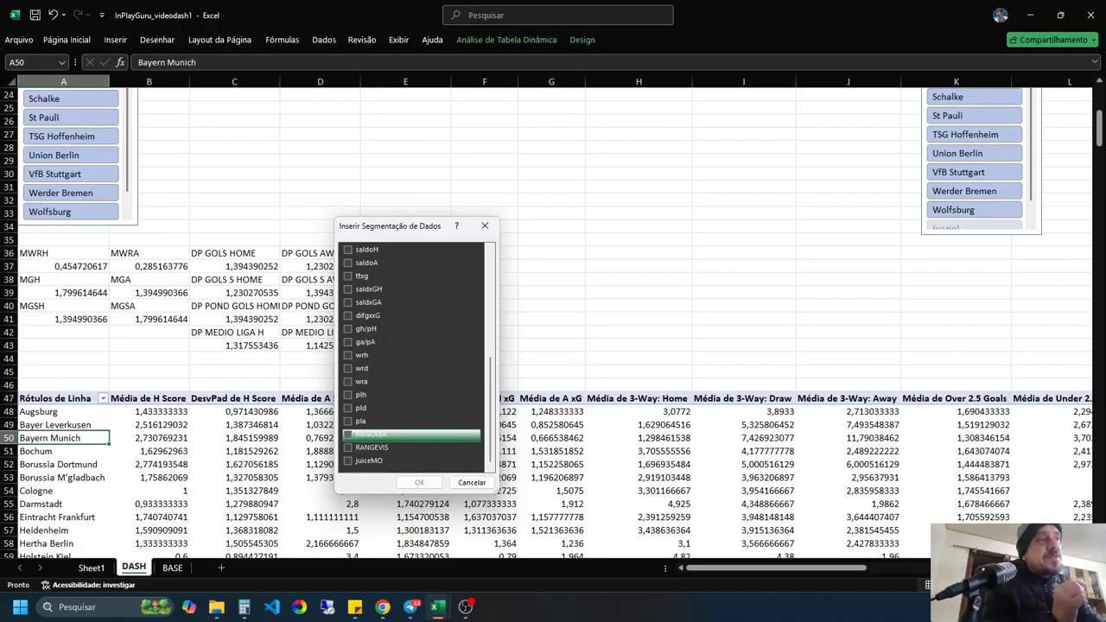
left_click(372, 434)
left_click(419, 482)
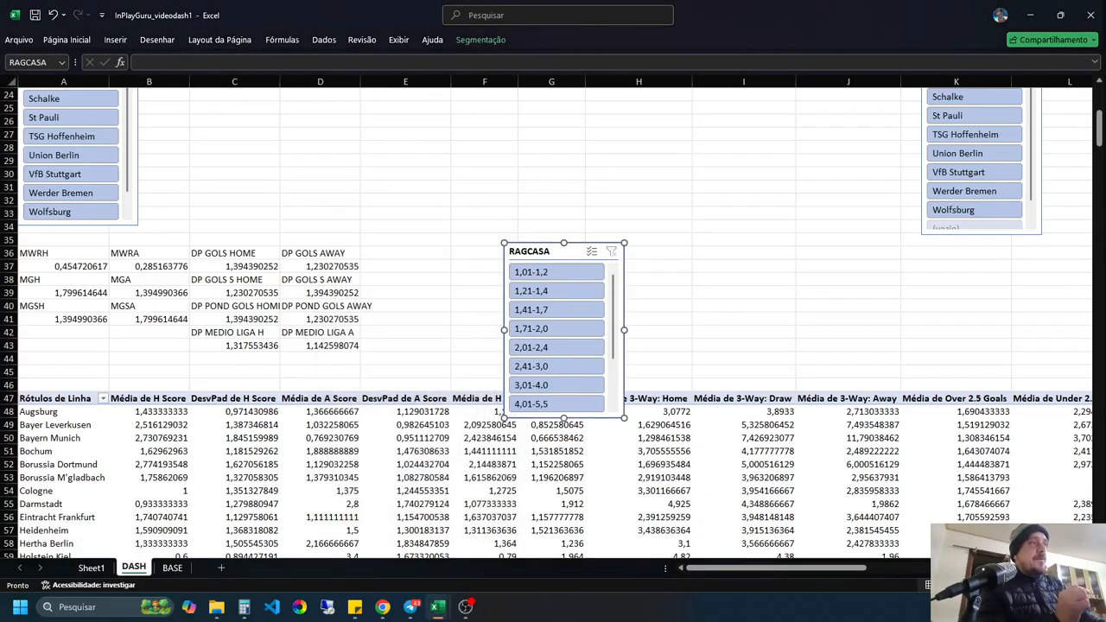
Step: Place the RAGCASA slicer directly beside the Home slicer and lengthen it until all its odds ranges fit without scrolling
left_click_drag(529, 250, 216, 99)
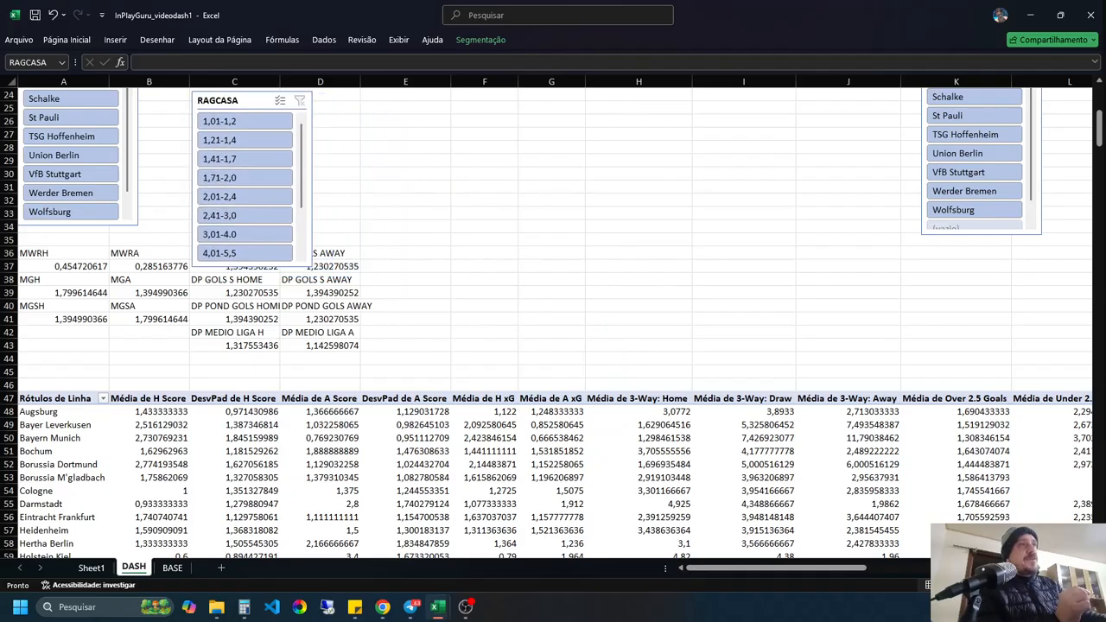
scroll(553, 320, "up", 8)
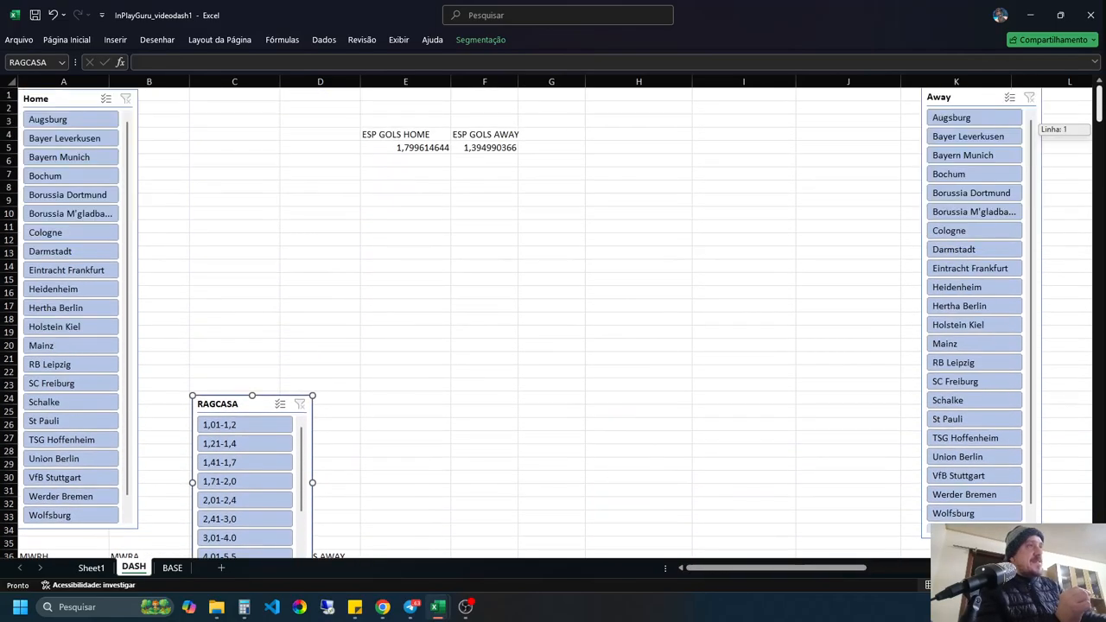
left_click_drag(217, 403, 165, 98)
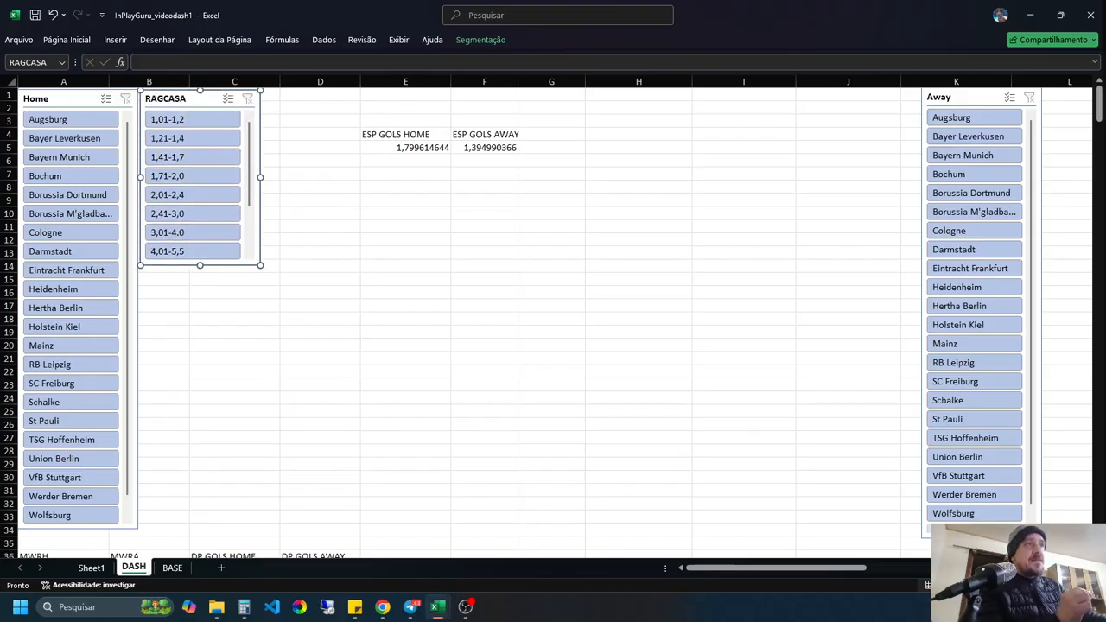
left_click_drag(200, 266, 199, 432)
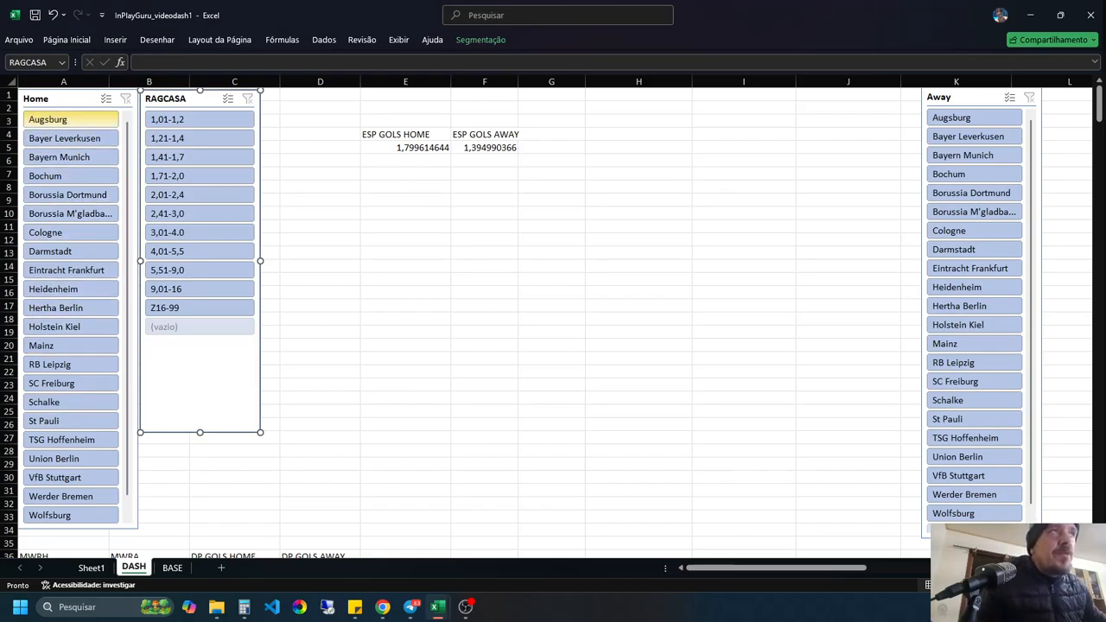
Step: Filter the home pivot to Augsburg and the RAGCASA odds ranges 1,41-1,7 through 2,01-2,4
left_click(48, 119)
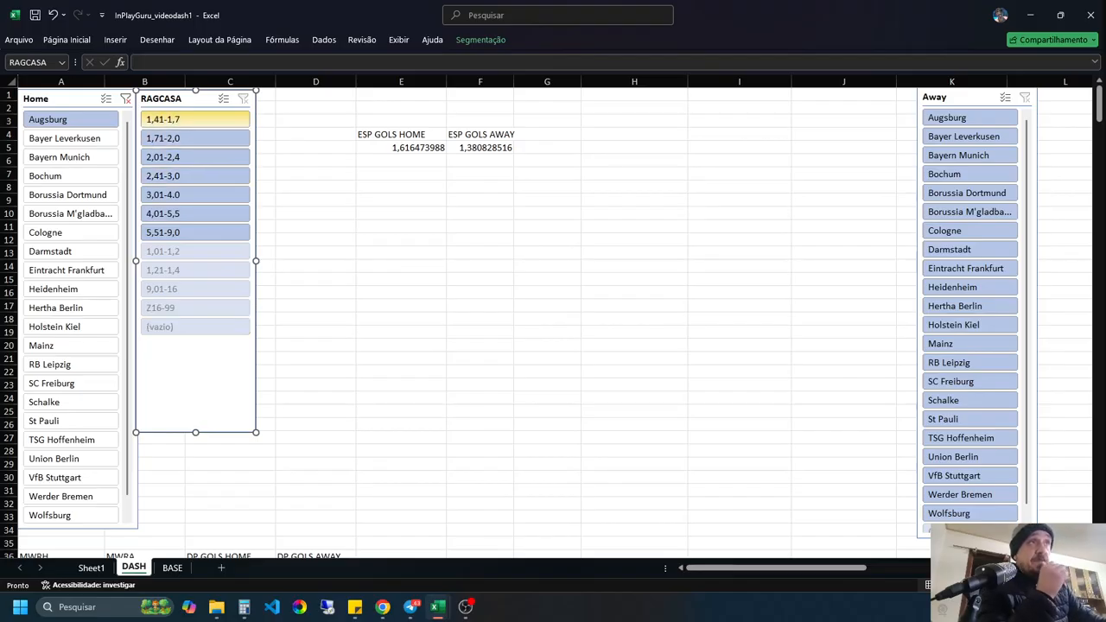
left_click_drag(195, 119, 195, 157)
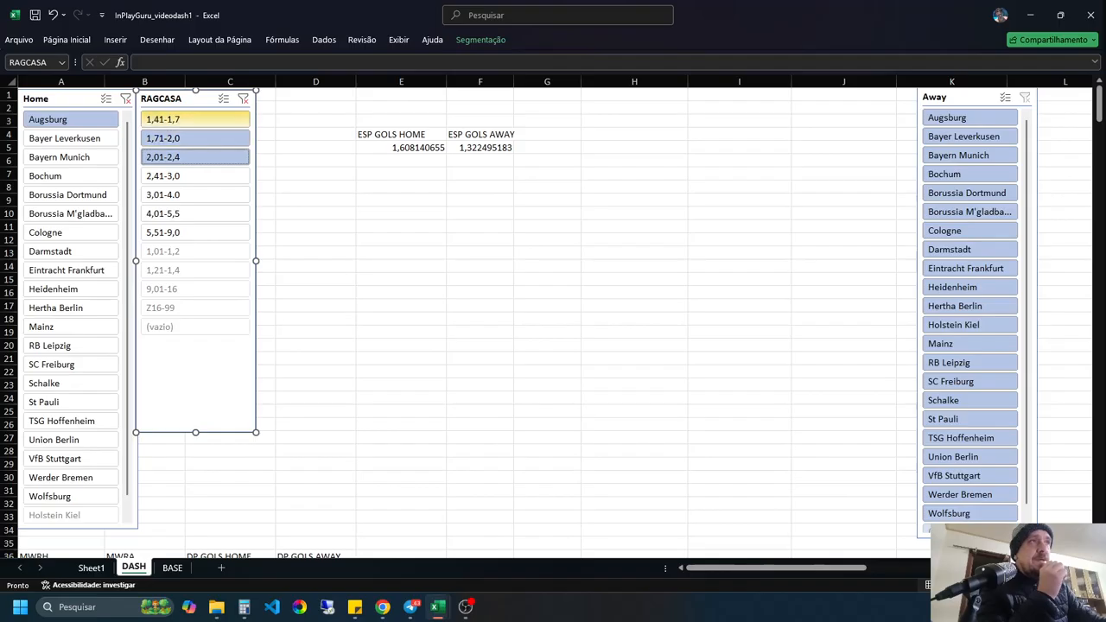
Step: Open the BASE sheet to examine its RAGCASA and RANGEVIS columns
left_click(172, 568)
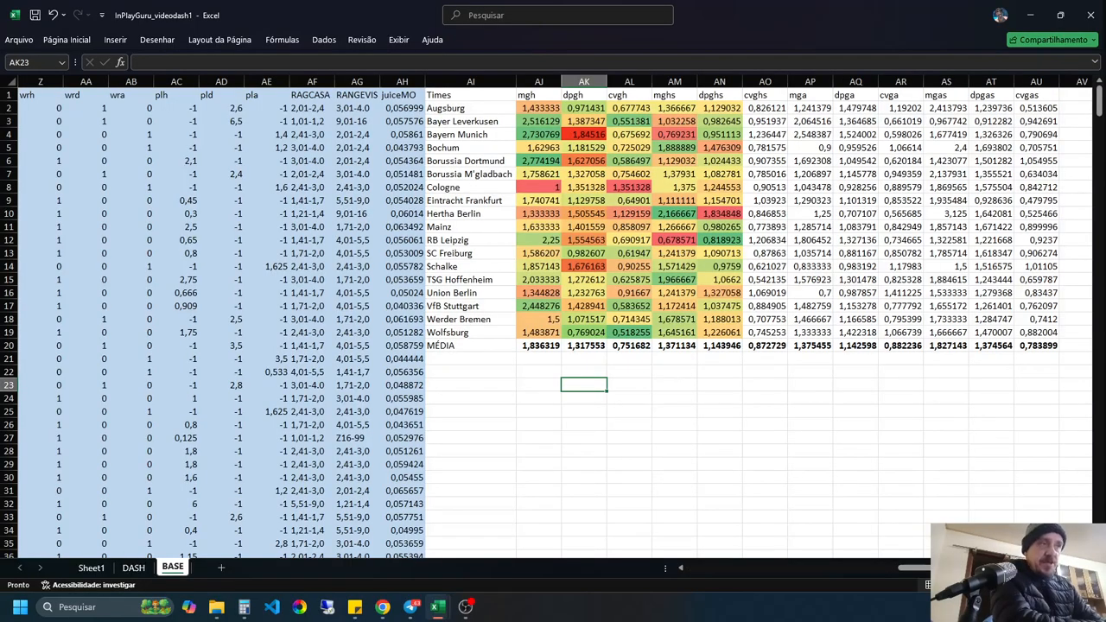
mouse_move(437, 607)
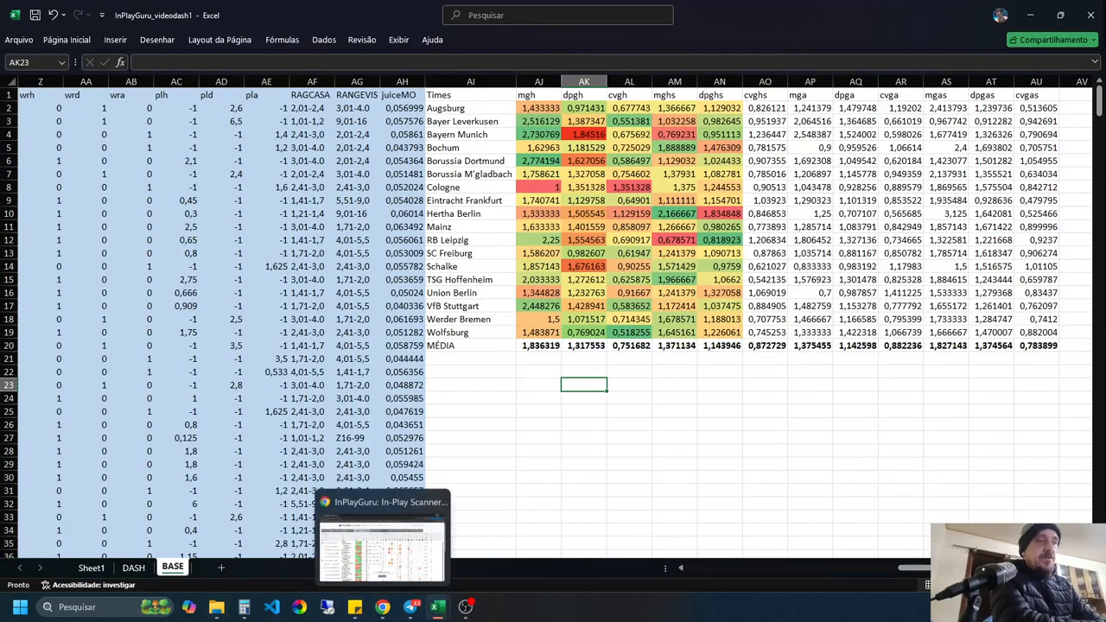